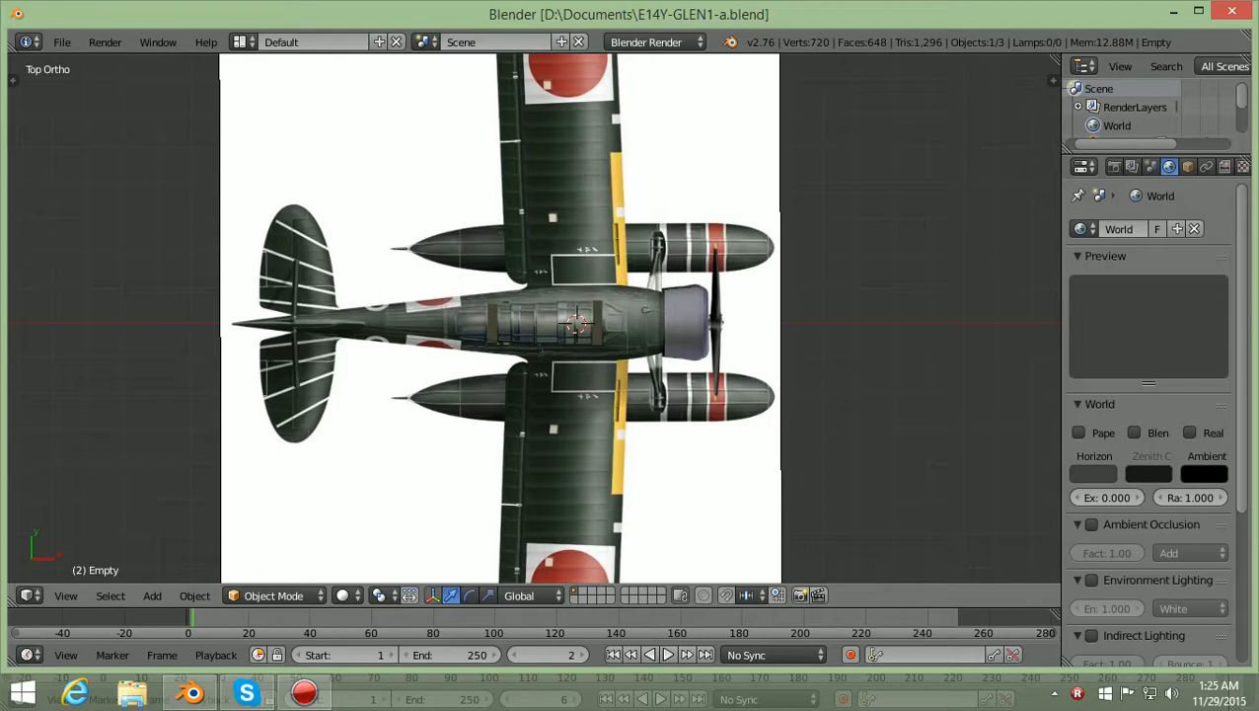
Switch to wireframe display and examine the engine cowling and forward fuselage on the top-view reference image
key("t")
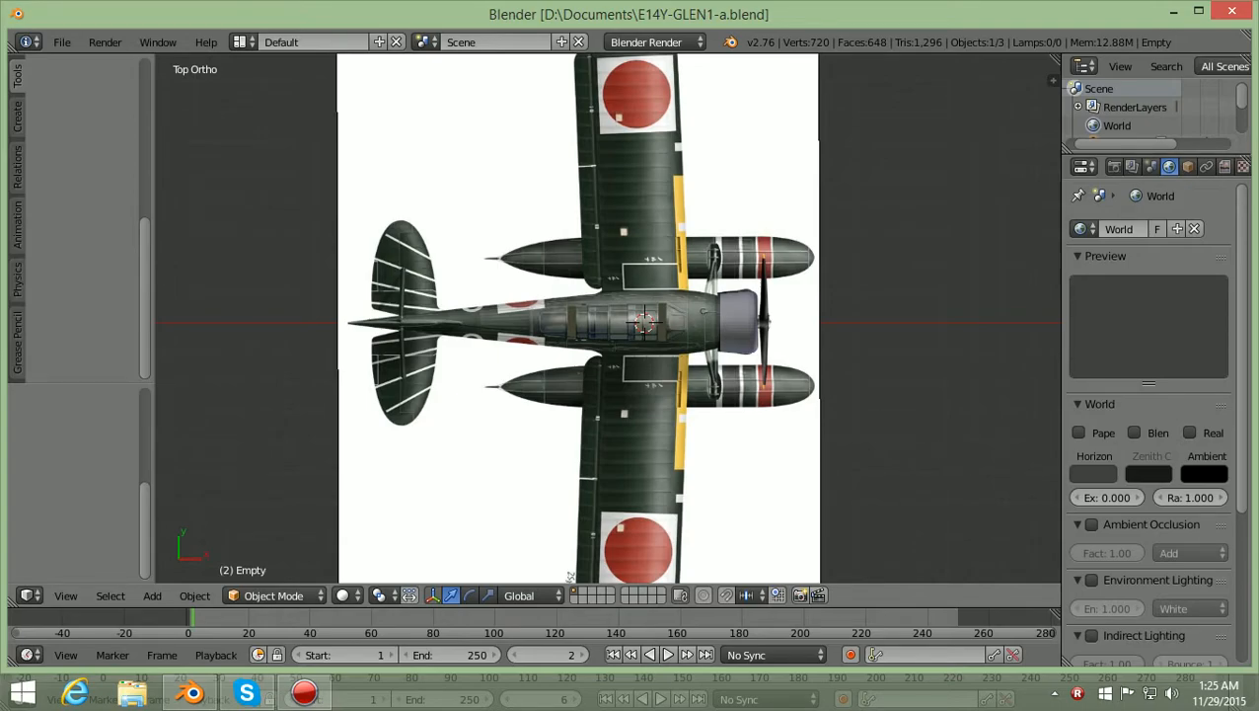
scroll(570, 577, "up", 4)
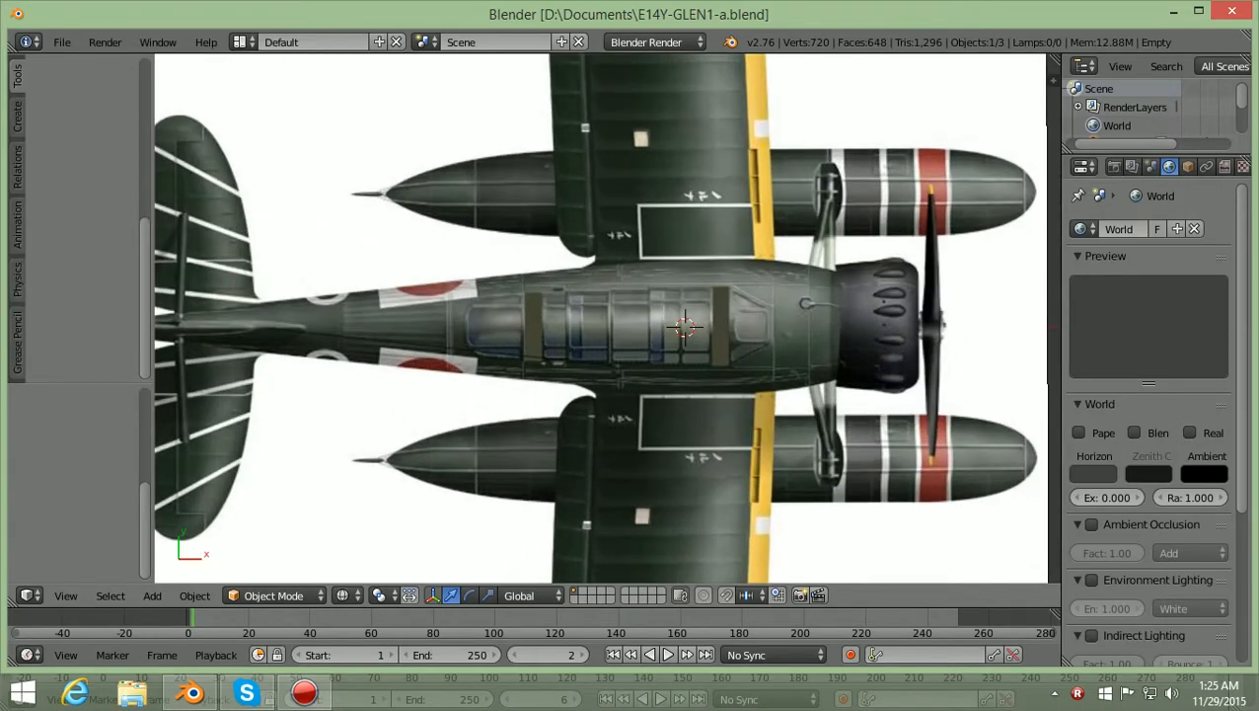
scroll(607, 316, "up", 1)
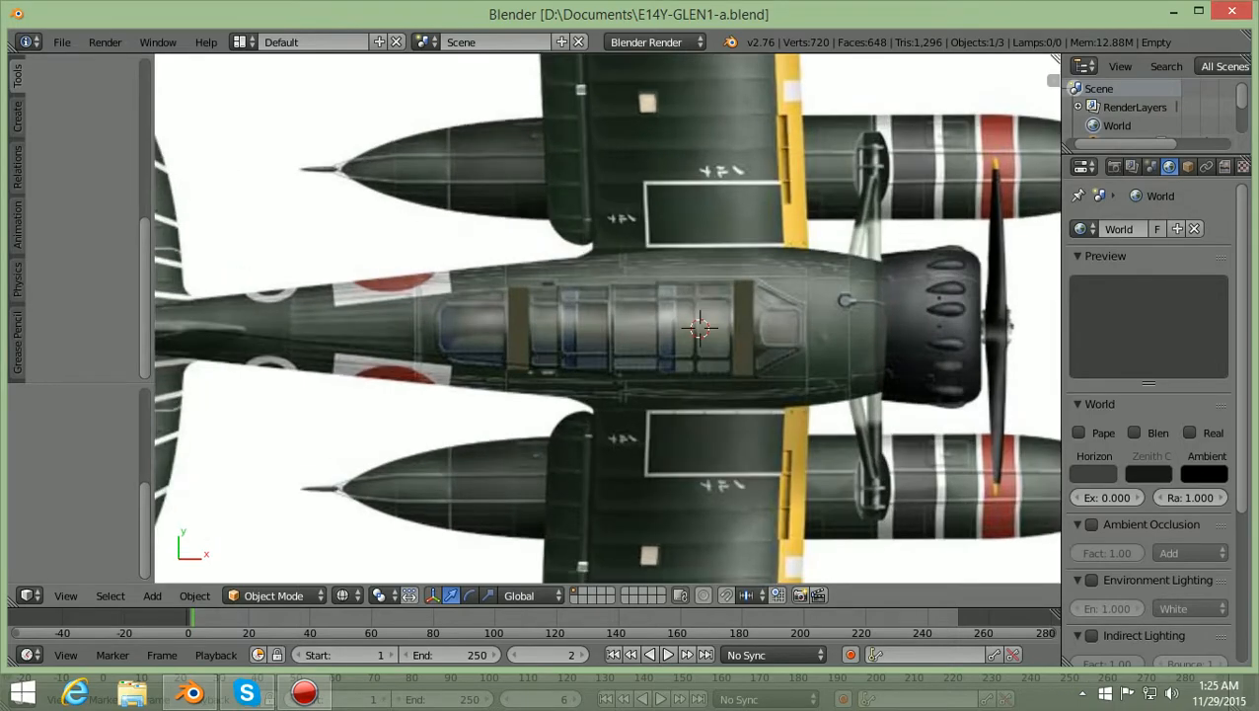
scroll(607, 316, "up", 9, "ctrl")
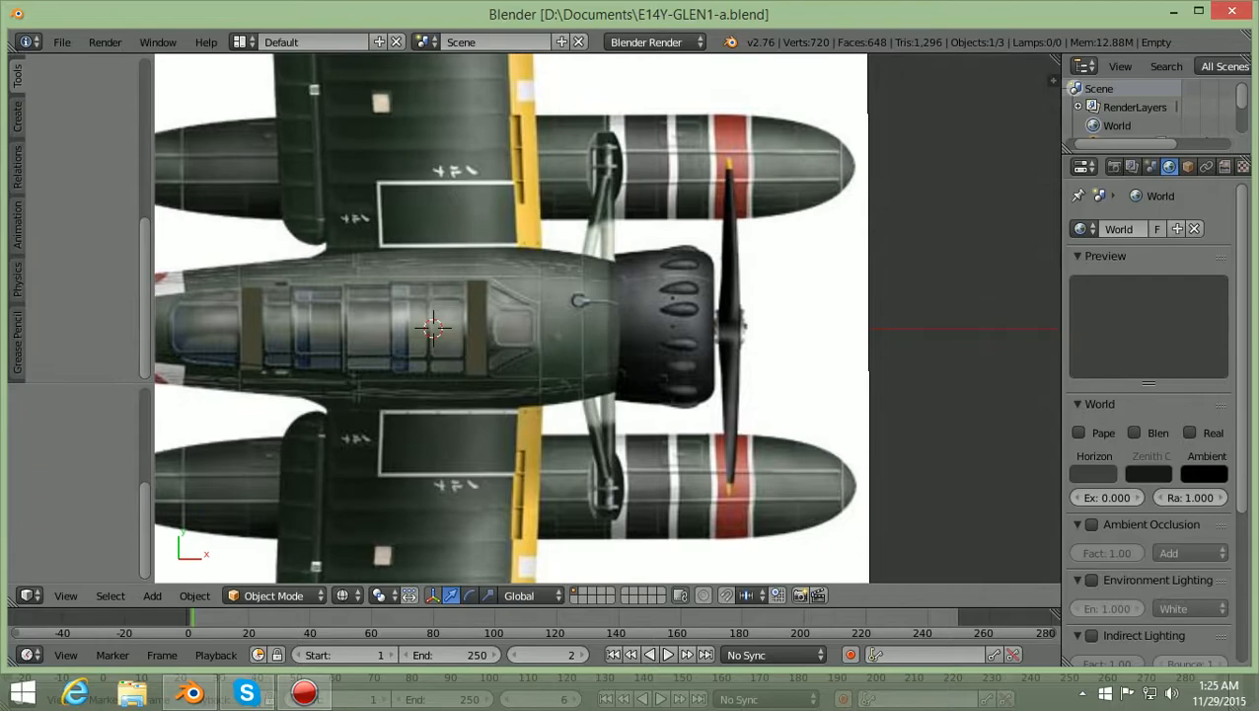
scroll(607, 317, "down", 2, "shift")
scroll(607, 317, "up", 2)
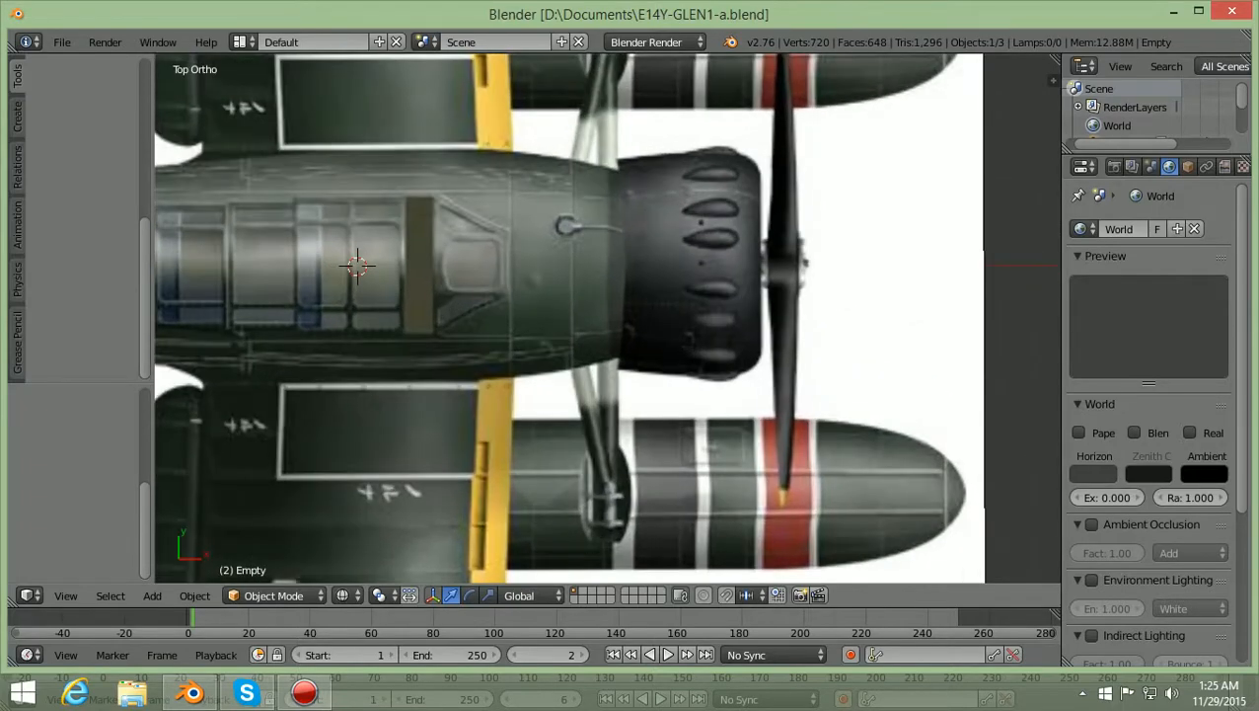
scroll(607, 317, "down", 1)
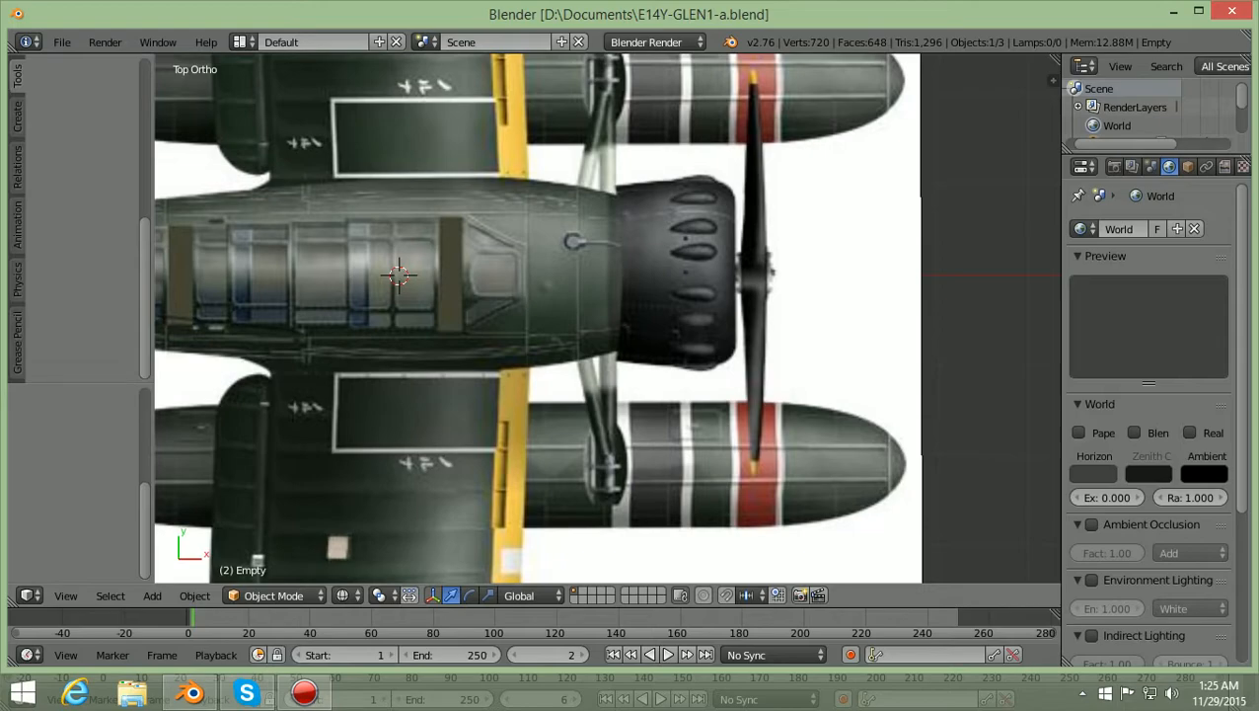
scroll(538, 316, "down", 3)
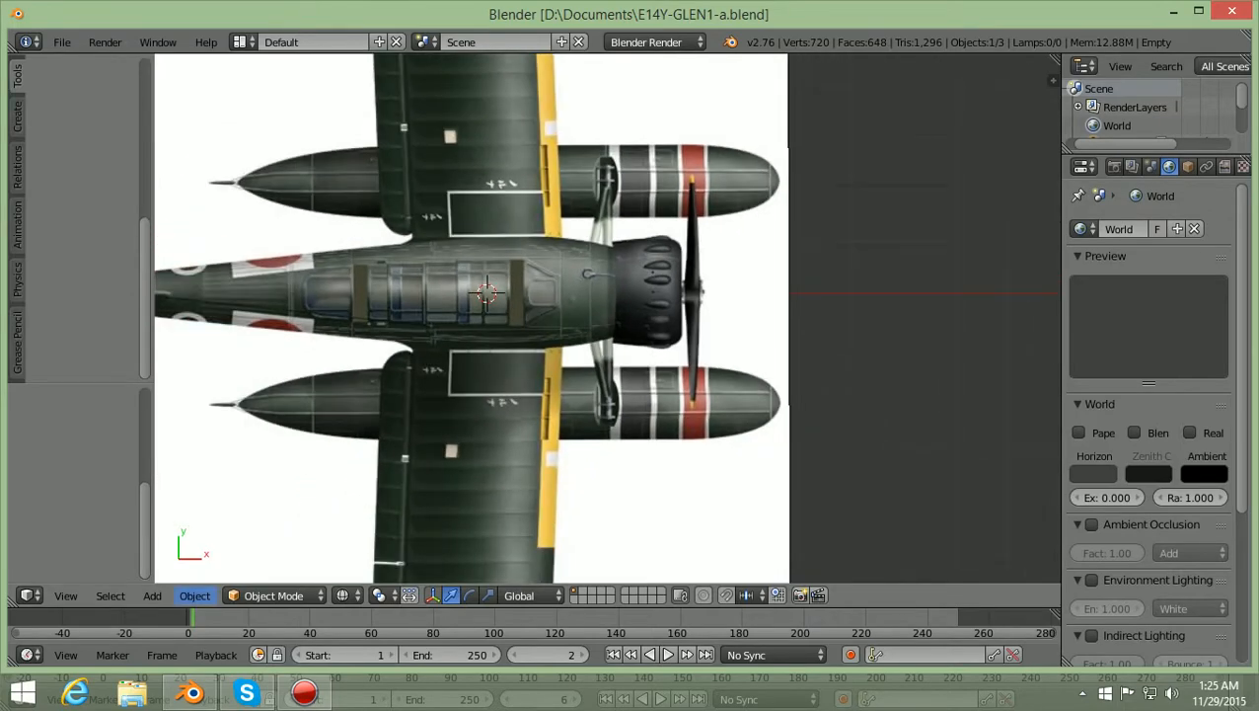
Add a mesh cylinder at the 3D cursor and display the model in solid shading
left_click(153, 596)
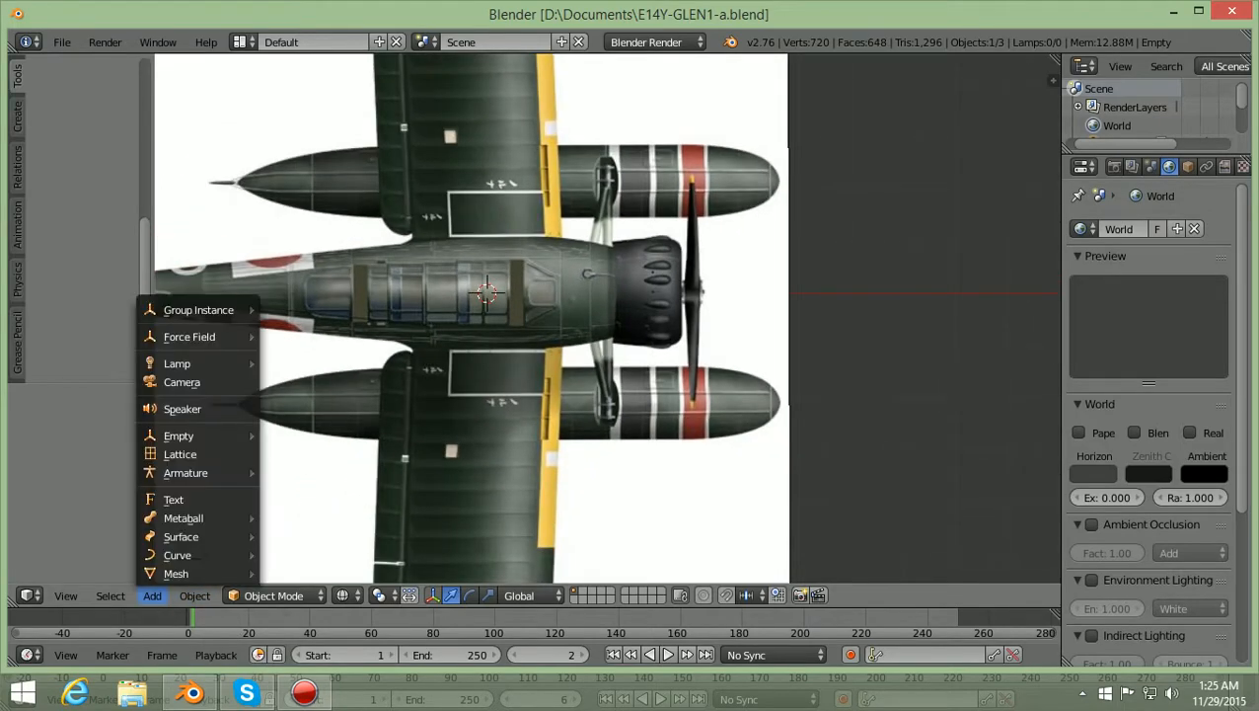
mouse_move(188, 574)
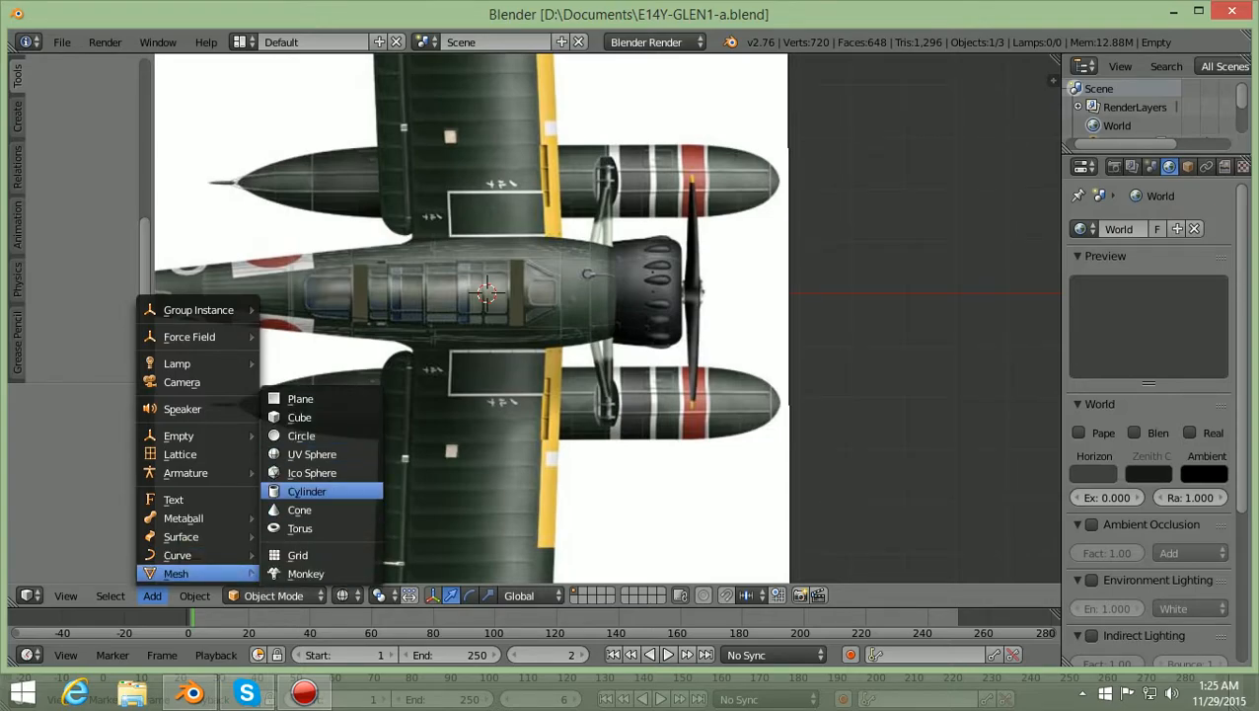
left_click(306, 491)
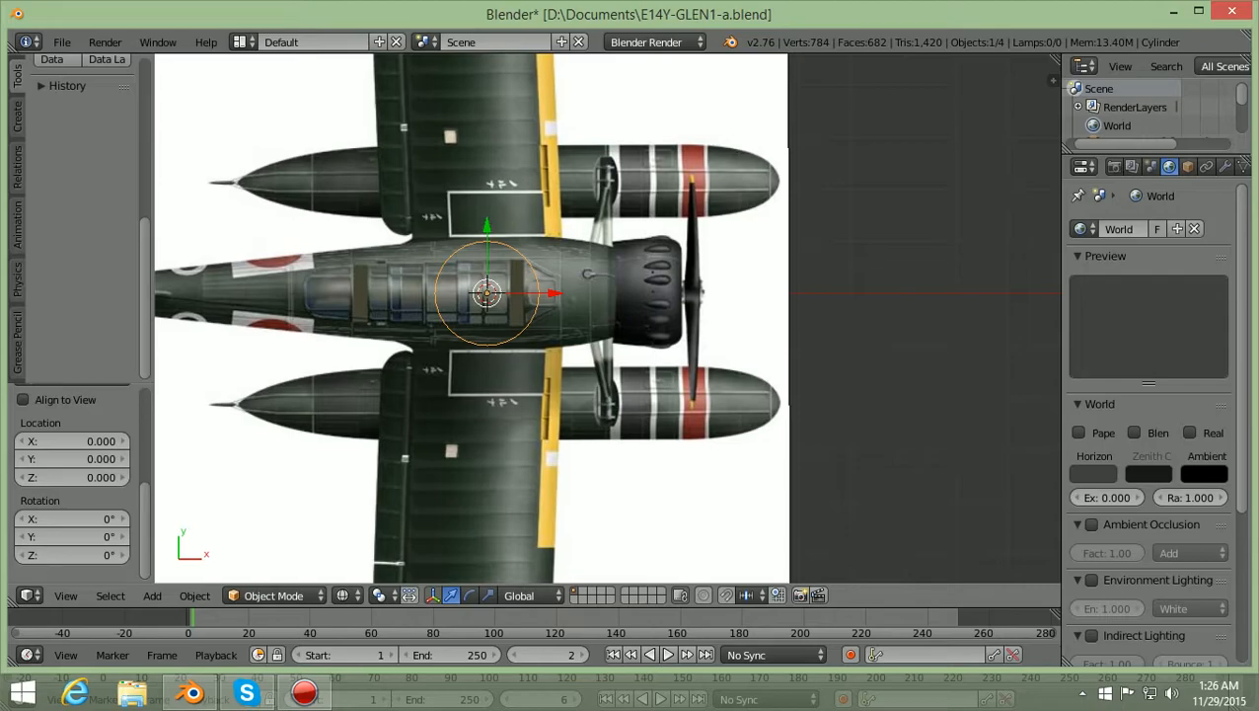
key("z")
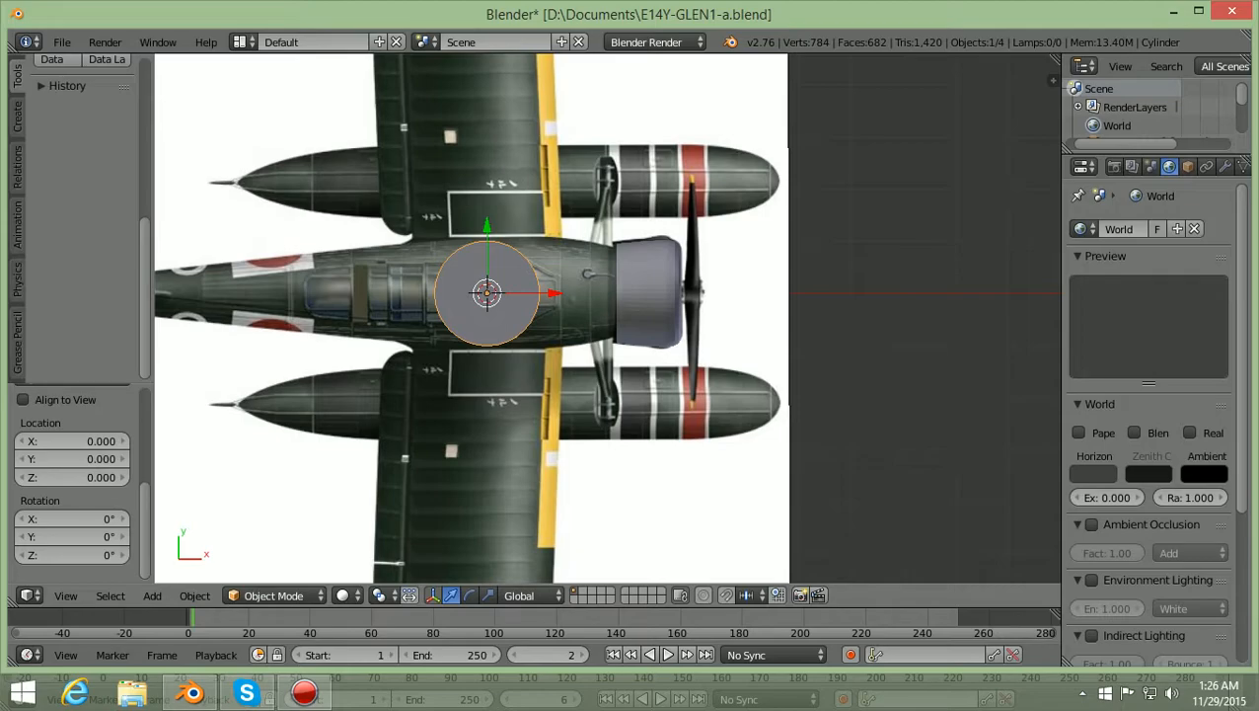
Reduce the new cylinder's vertices to 9
scroll(72, 484, "up", 5)
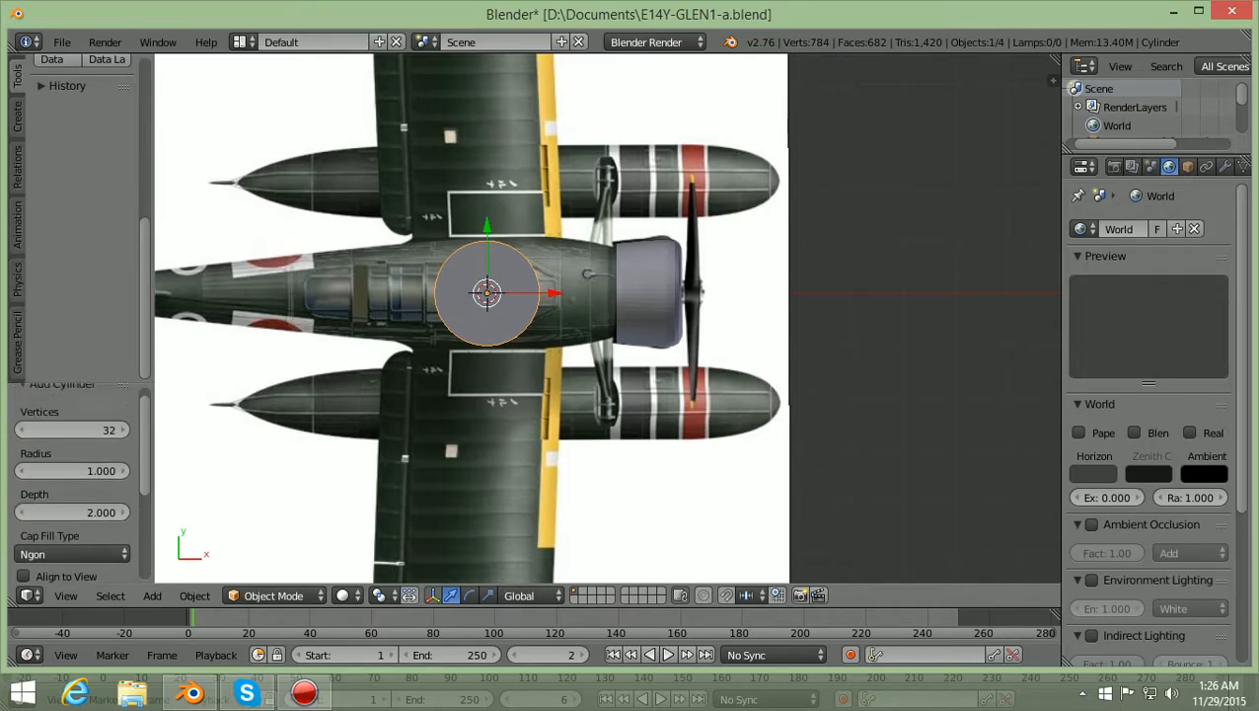
scroll(72, 474, "up", 1)
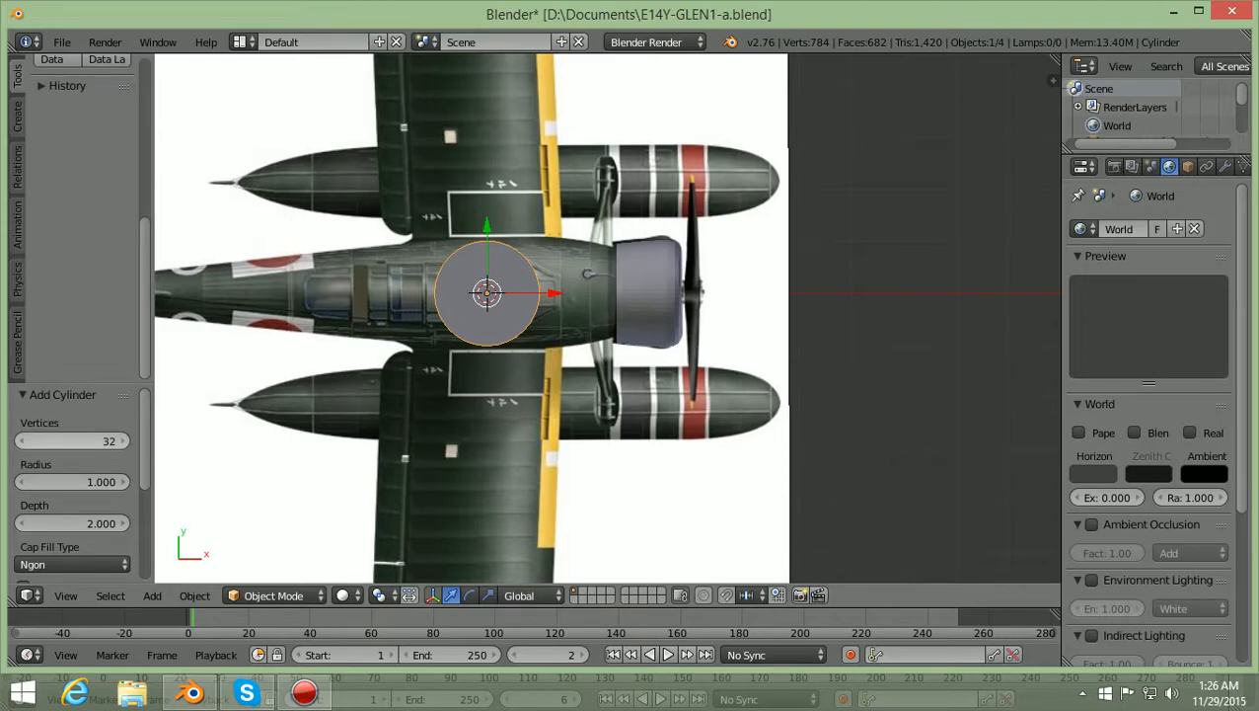
left_click(21, 441)
left_click(22, 441)
left_click(21, 441)
left_click(22, 442)
left_click(22, 441)
left_click(22, 441)
left_click(22, 442)
left_click(22, 442)
left_click(22, 441)
left_click(22, 441)
left_click(22, 441)
left_click(21, 441)
left_click(22, 441)
left_click(21, 441)
left_click(22, 441)
left_click(22, 441)
left_click(22, 441)
left_click(22, 441)
left_click(22, 442)
left_click(22, 441)
left_click(22, 441)
left_click(22, 442)
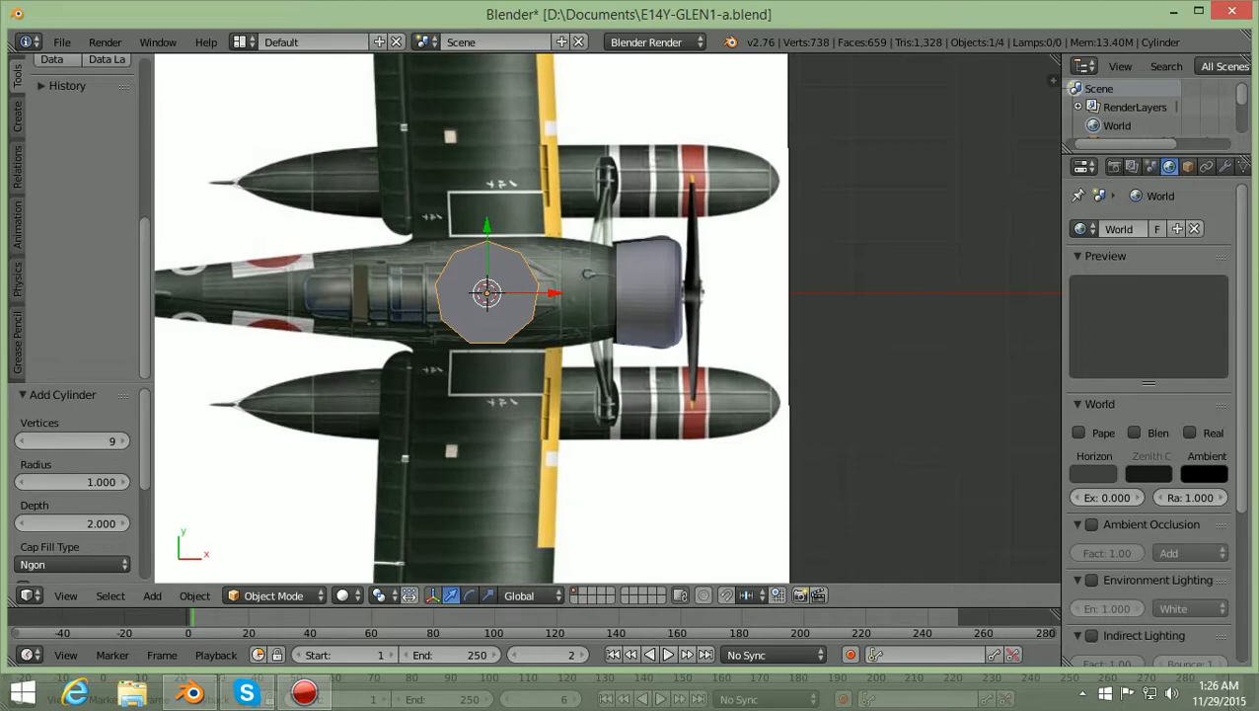
key("t")
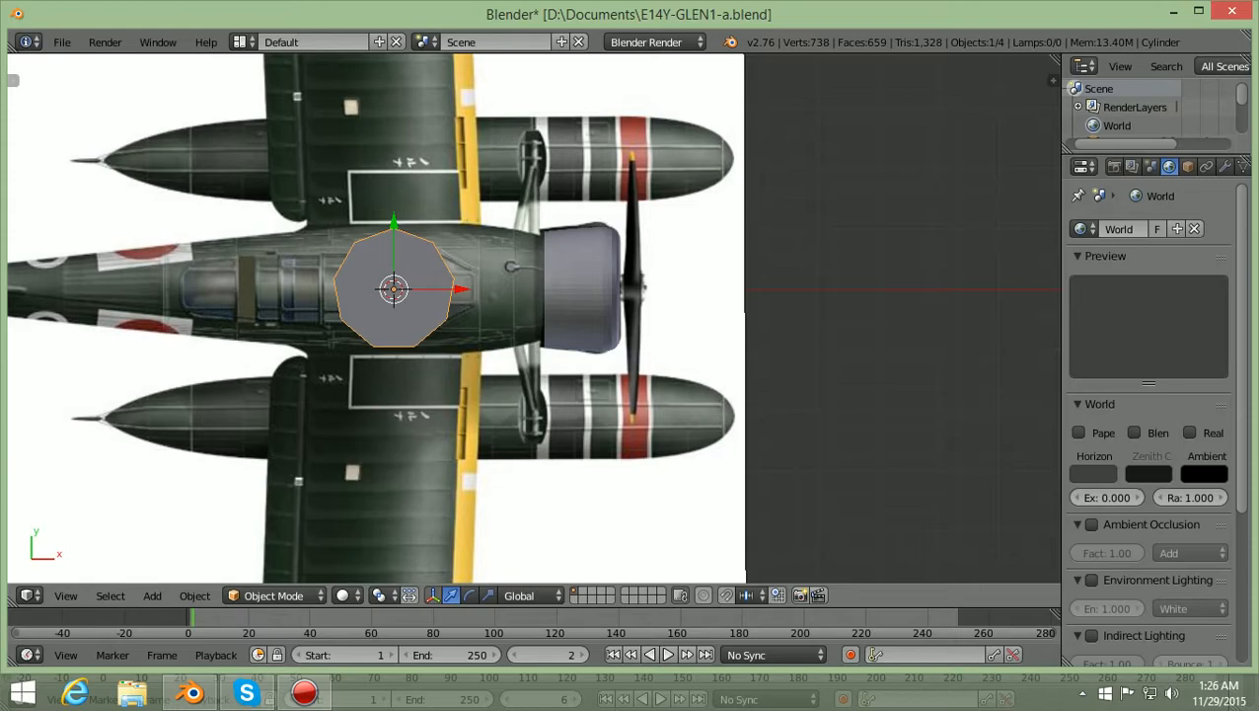
Rotate the cylinder 90° about the global Y axis so it lies along the fuselage
key("ctrl+KP_4")
key("ctrl+KP_4")
key("ctrl+KP_4")
key("ctrl+KP_4")
key("ctrl+KP_4")
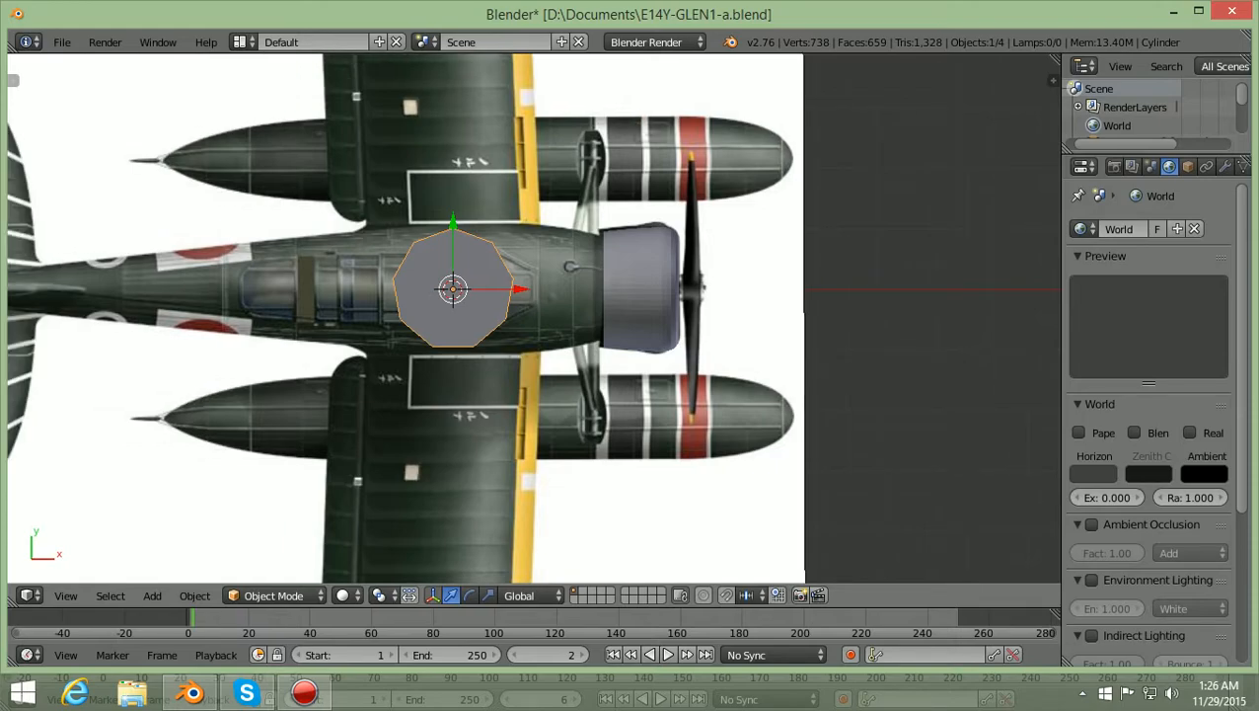
key("ctrl+KP_4")
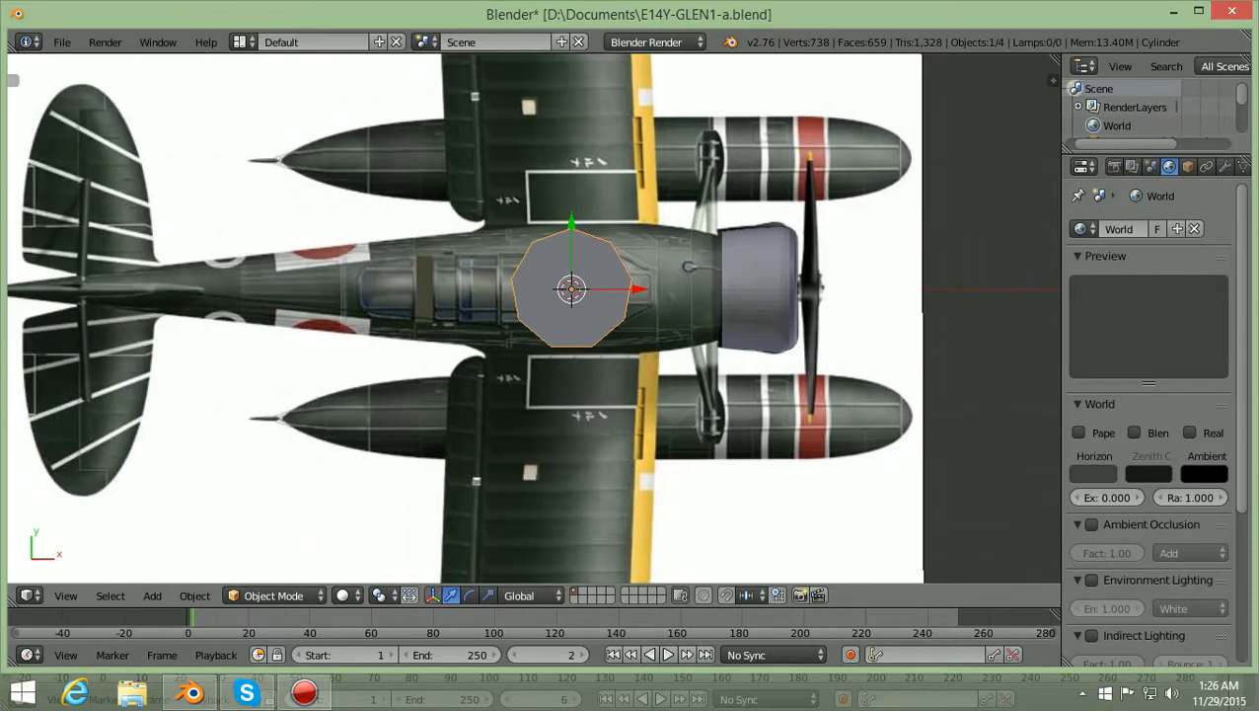
scroll(533, 317, "up", 1)
scroll(534, 318, "up", 3, "ctrl")
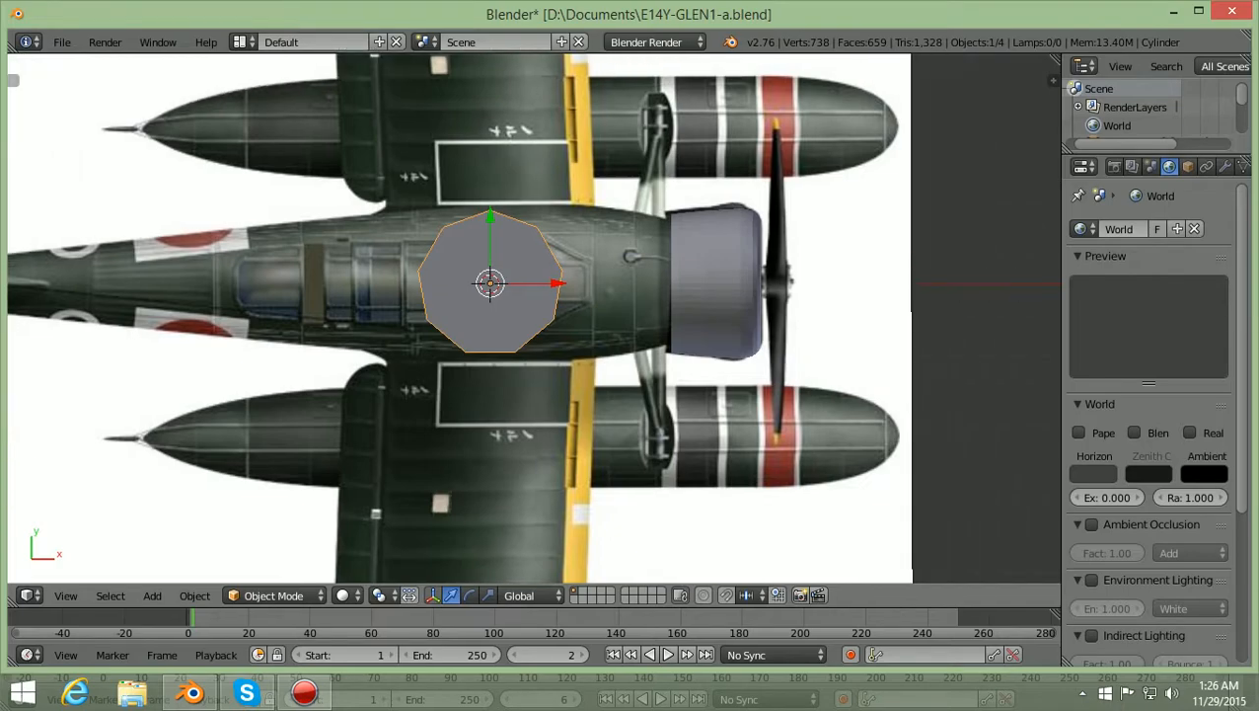
scroll(534, 318, "up", 1)
scroll(533, 318, "down", 2)
scroll(534, 317, "up", 1)
key("r")
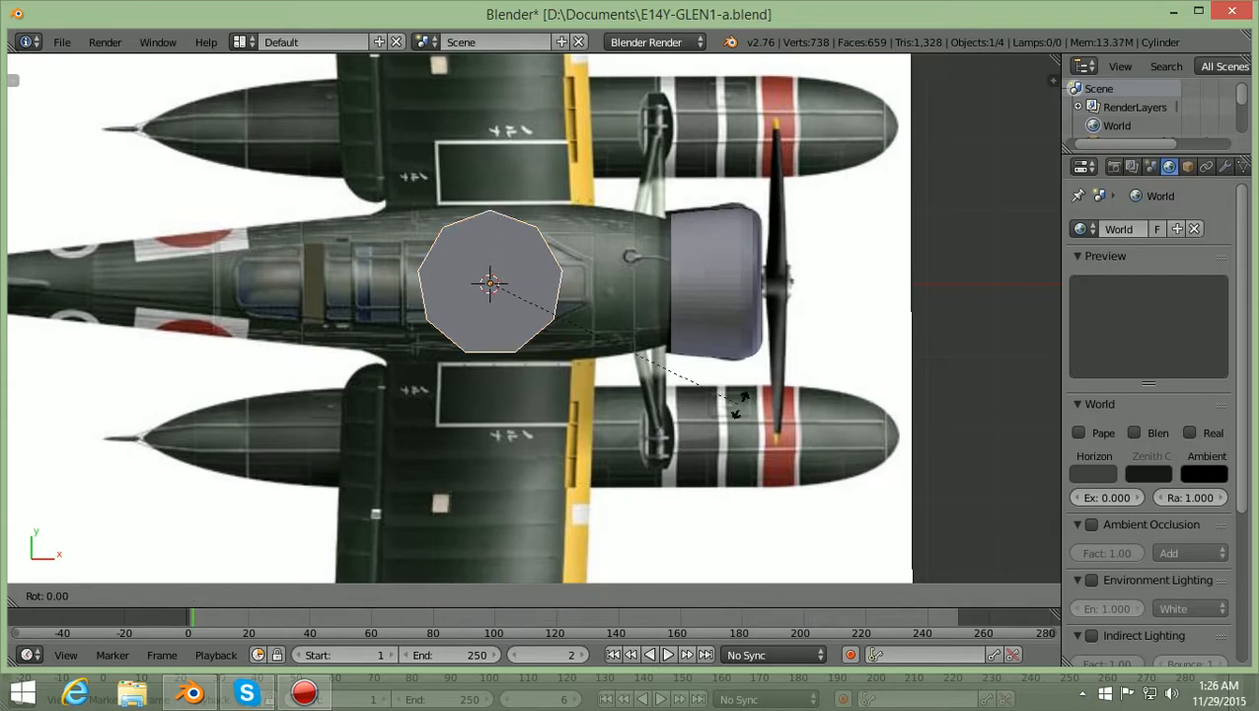
key("y")
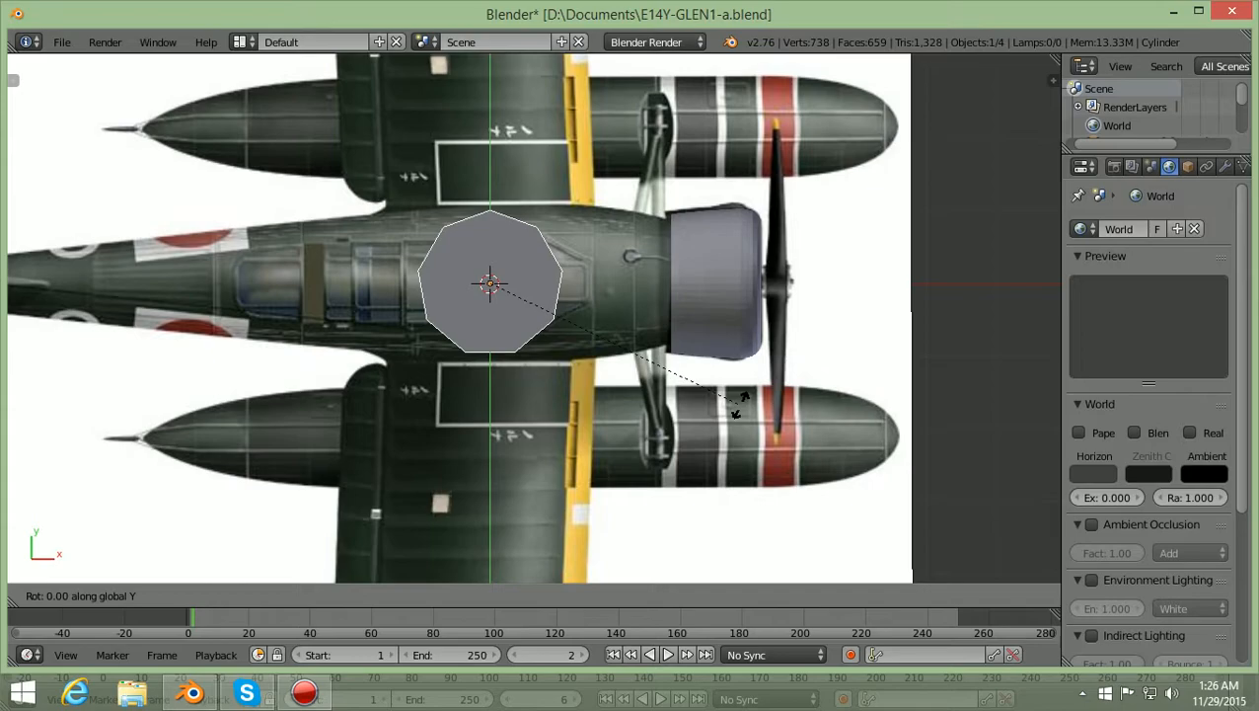
type("90")
key("Return")
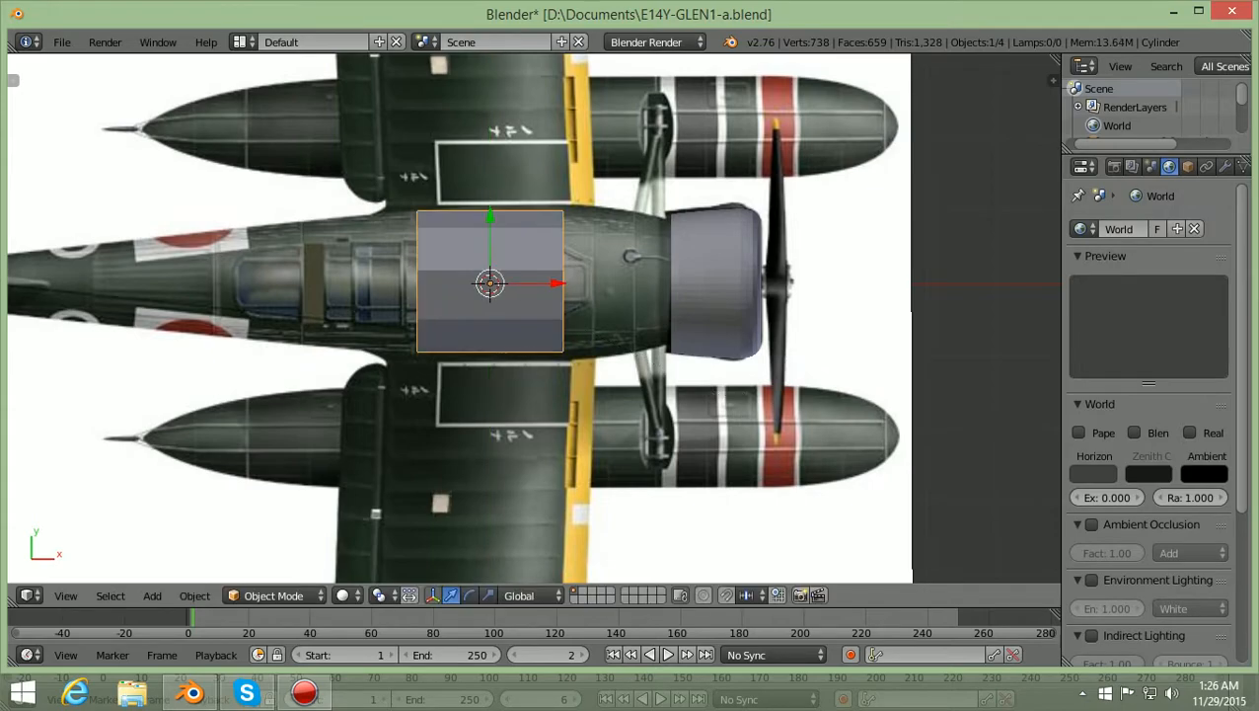
View the cylinder from the right, put it in Edit Mode and show it in wireframe
scroll(534, 318, "down", 2)
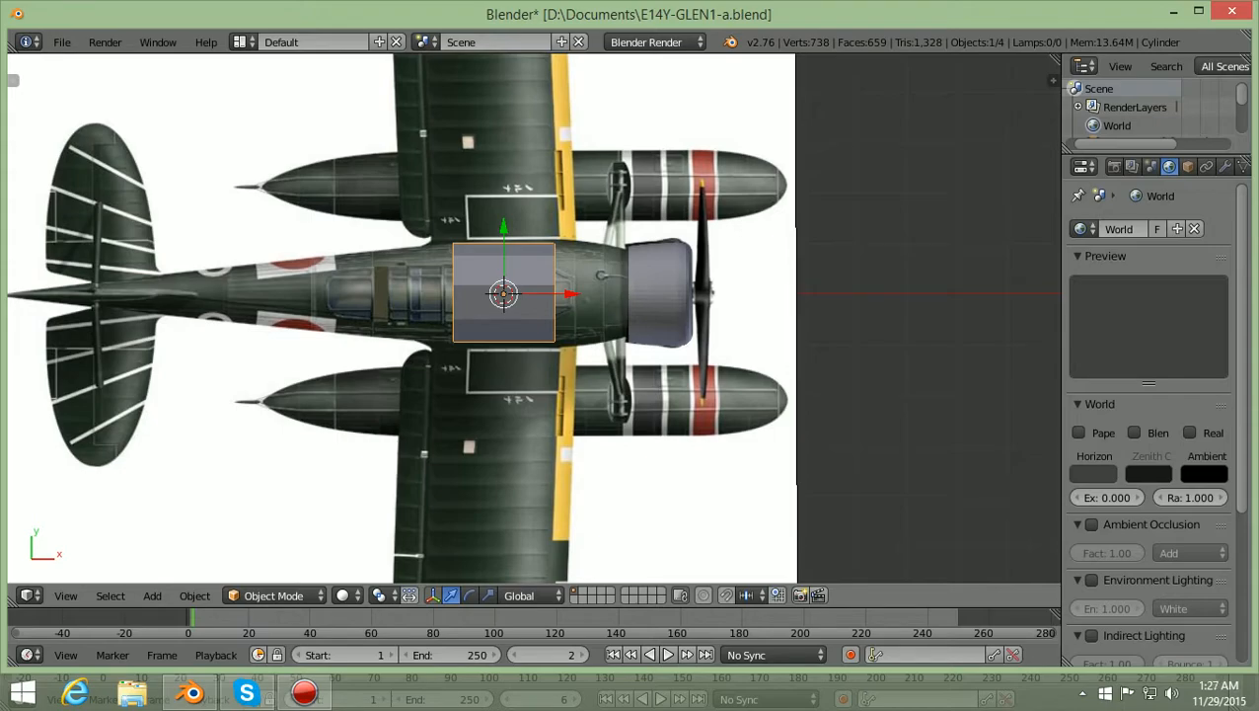
key("KP_3")
scroll(534, 318, "up", 3)
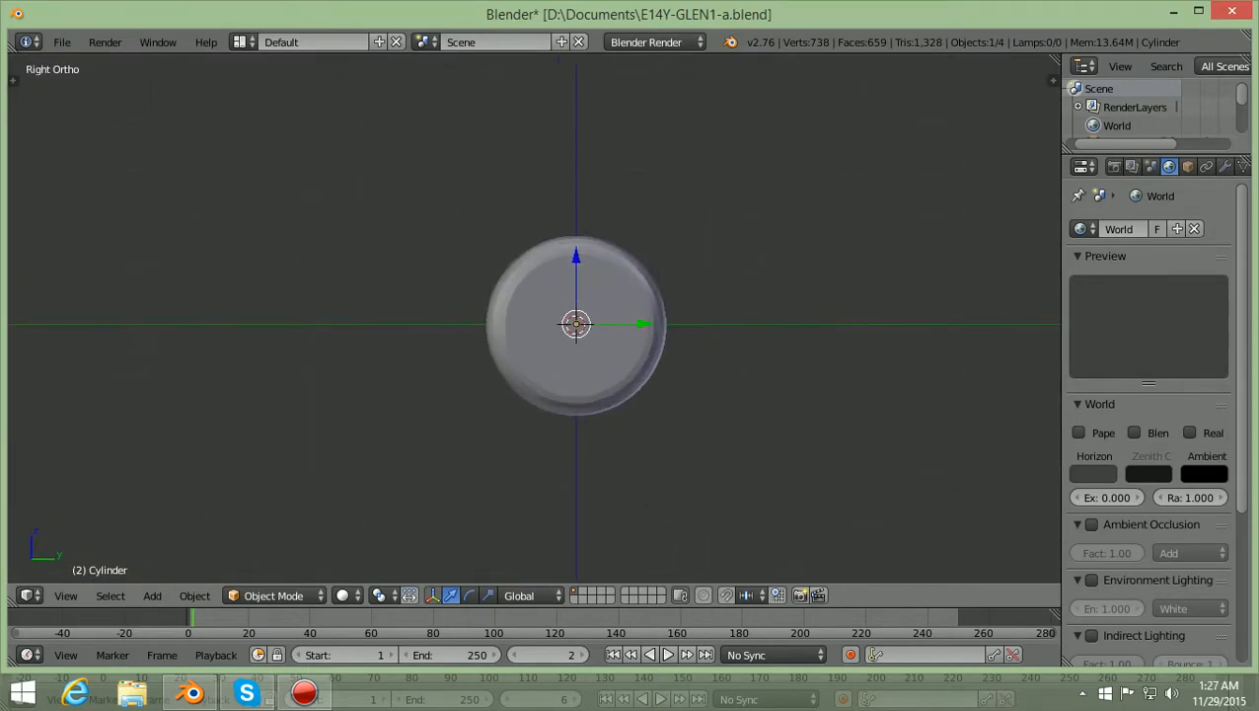
left_click(274, 595)
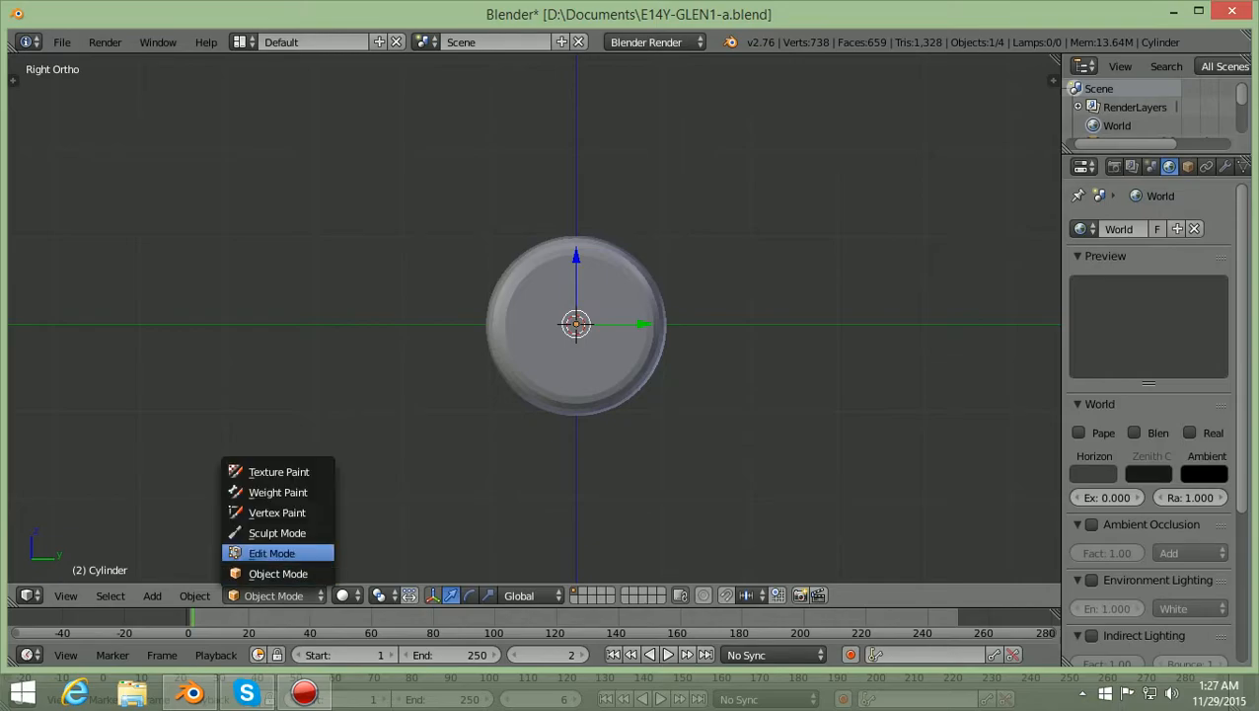
left_click(271, 553)
scroll(537, 314, "up", 1)
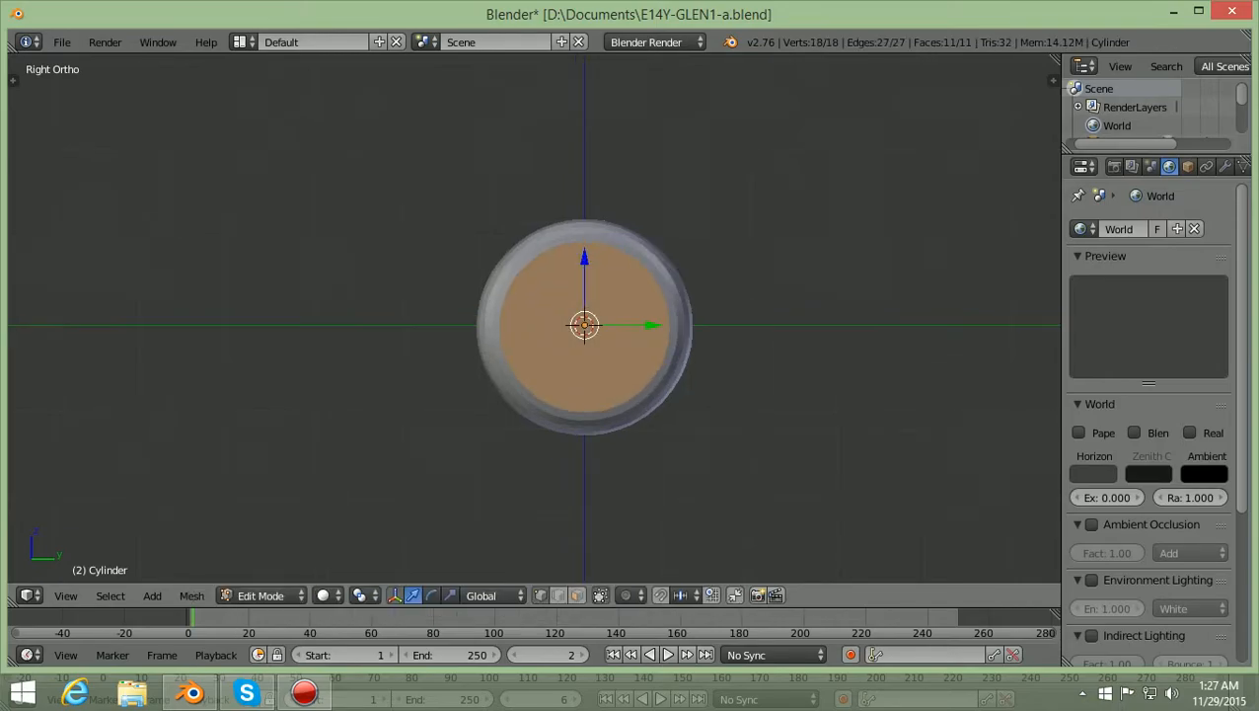
key("z")
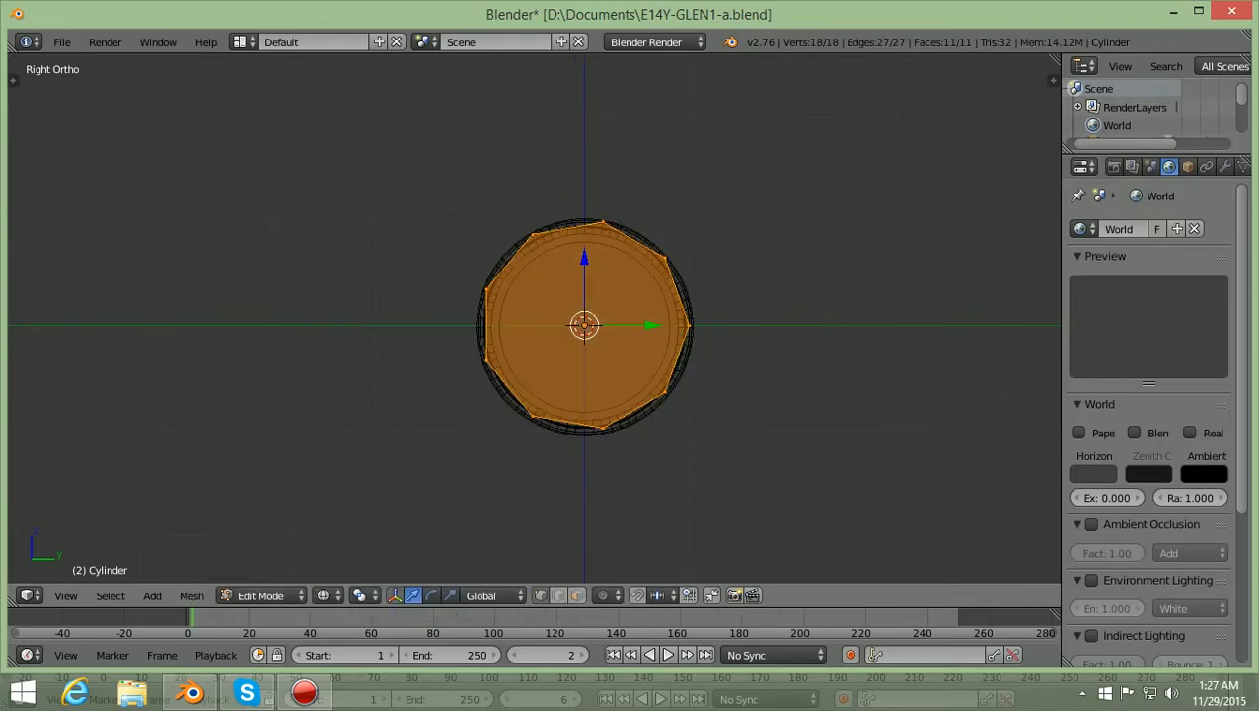
Rotate the whole cylinder mesh by about -10° around the global X axis, giving it a flat top edge and one vertex at the bottom
scroll(534, 314, "up", 2)
scroll(534, 314, "up", 1)
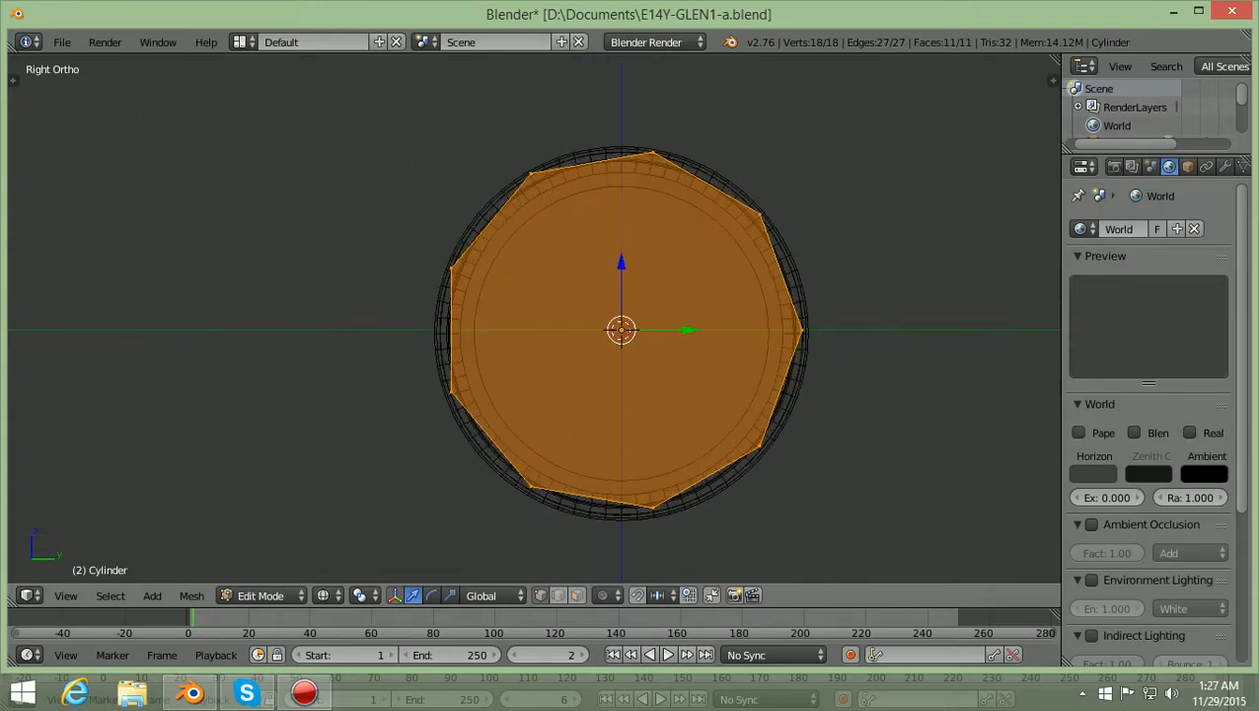
scroll(534, 316, "up", 4, "ctrl")
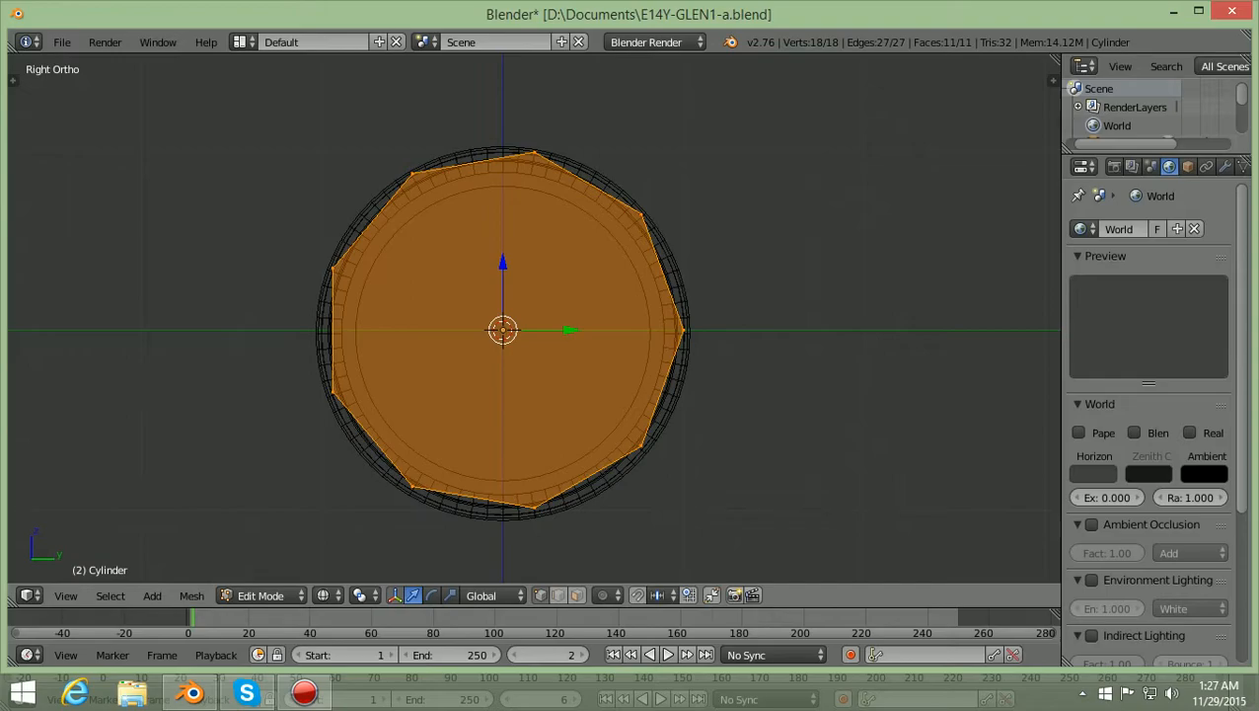
scroll(533, 314, "up", 1)
scroll(534, 314, "down", 1)
scroll(534, 313, "down", 2, "ctrl")
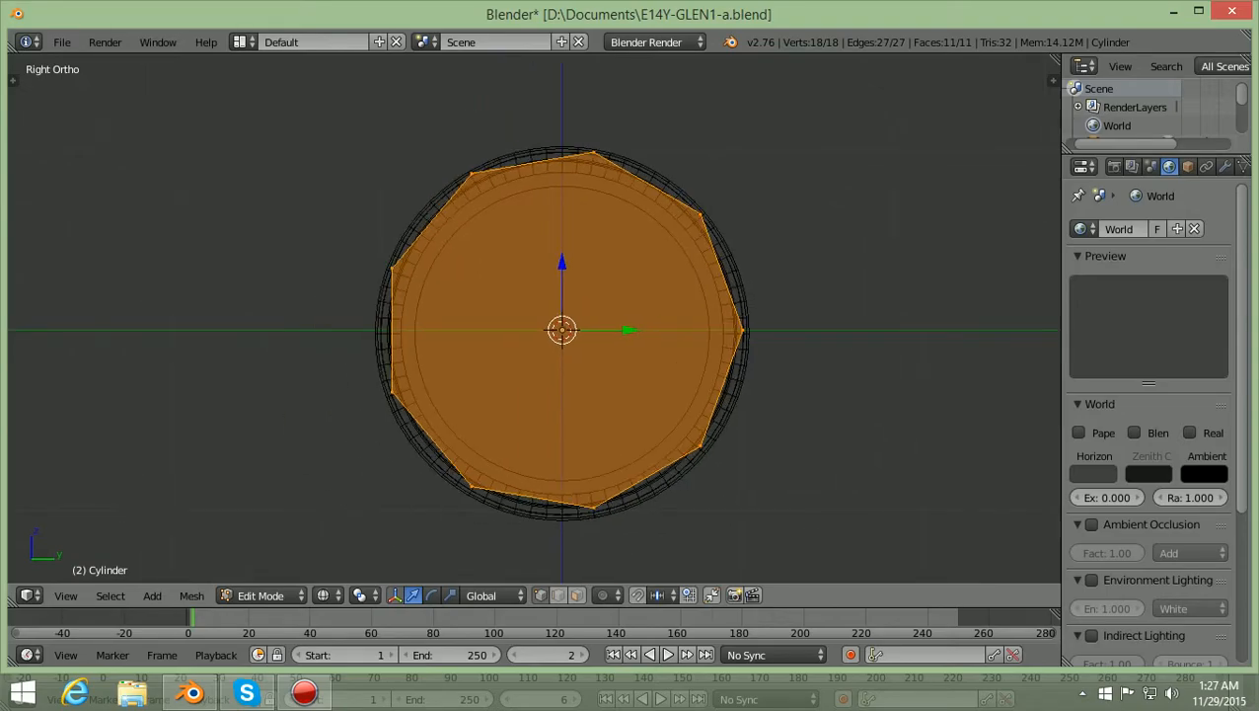
scroll(534, 316, "up", 1)
scroll(534, 316, "down", 1)
scroll(534, 316, "up", 1)
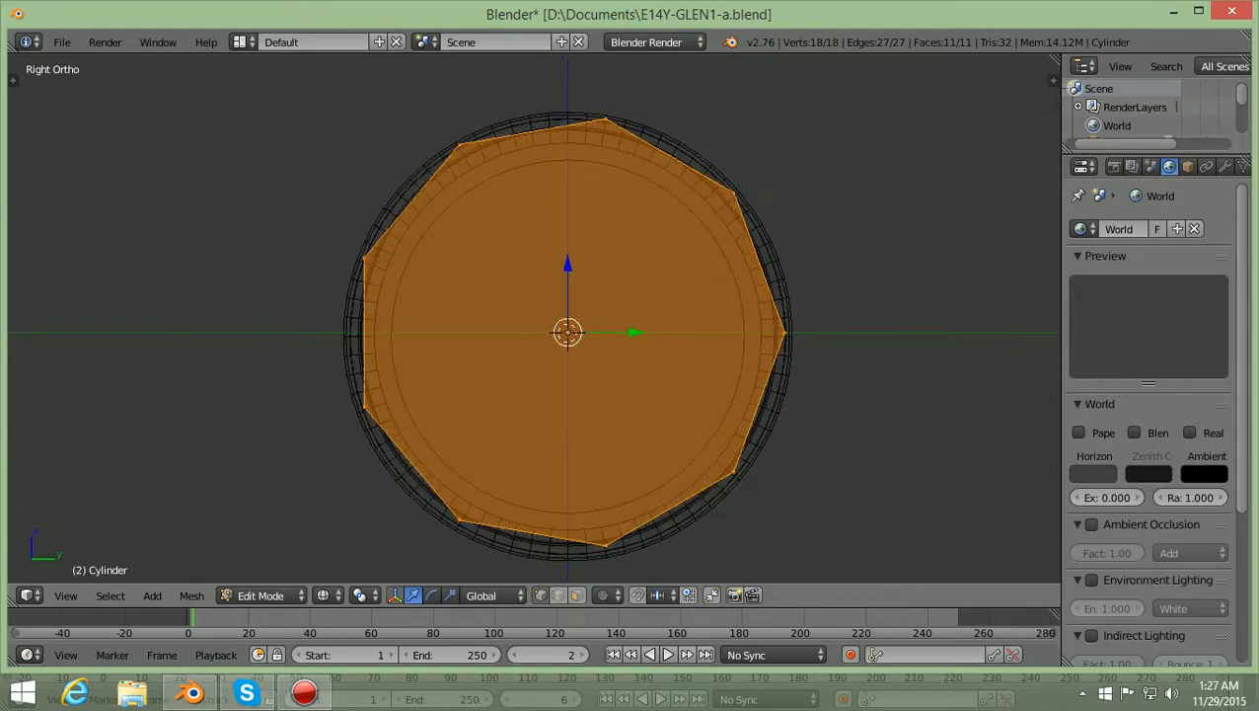
key("r")
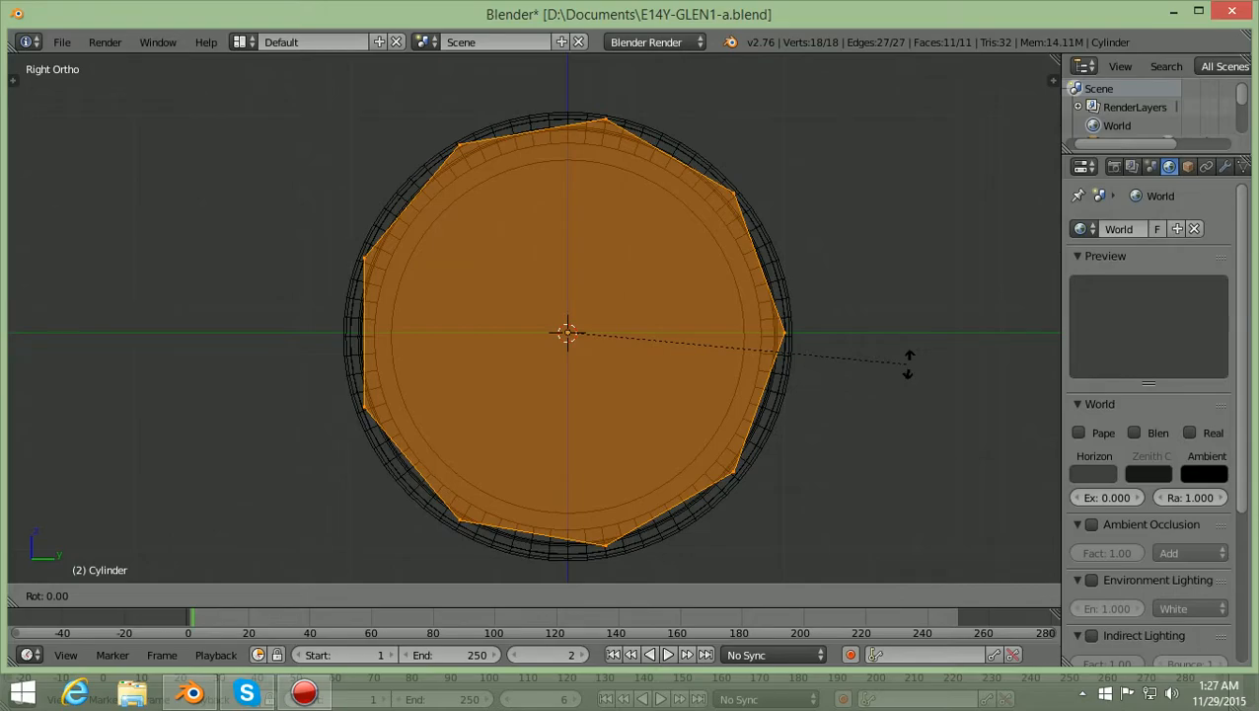
key("x")
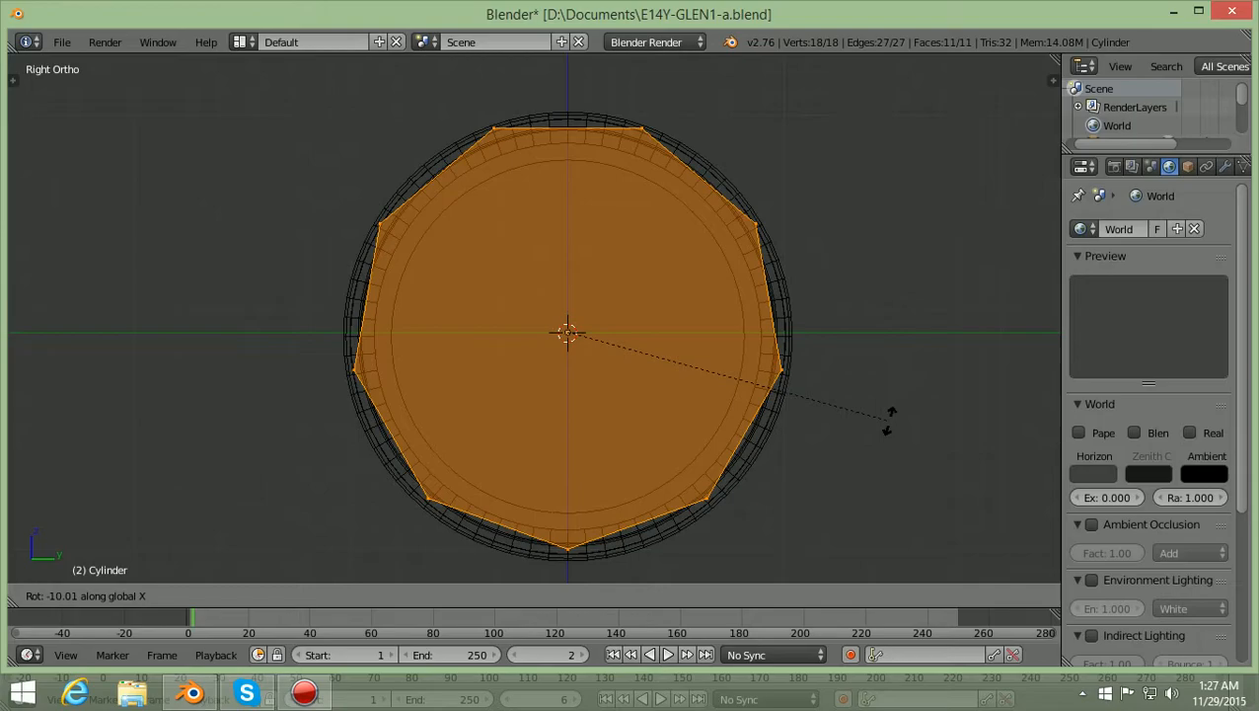
left_click(889, 419)
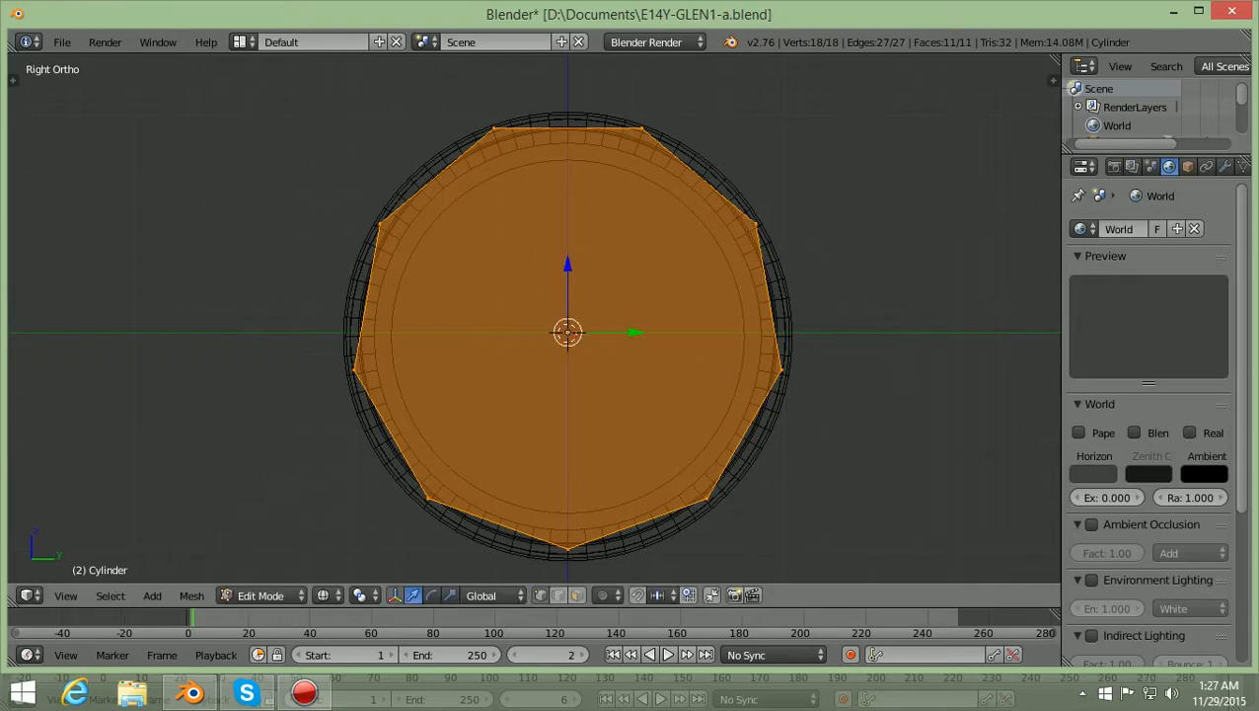
scroll(534, 318, "down", 6, "shift")
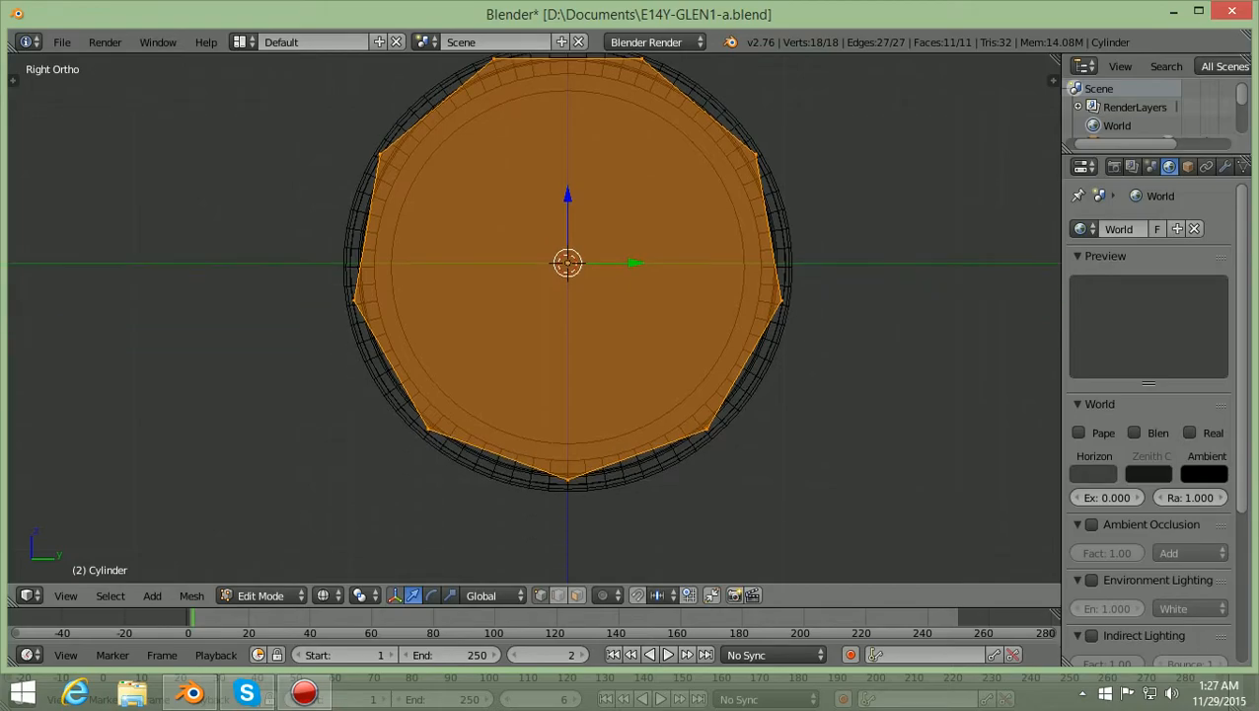
scroll(534, 318, "down", 5, "shift")
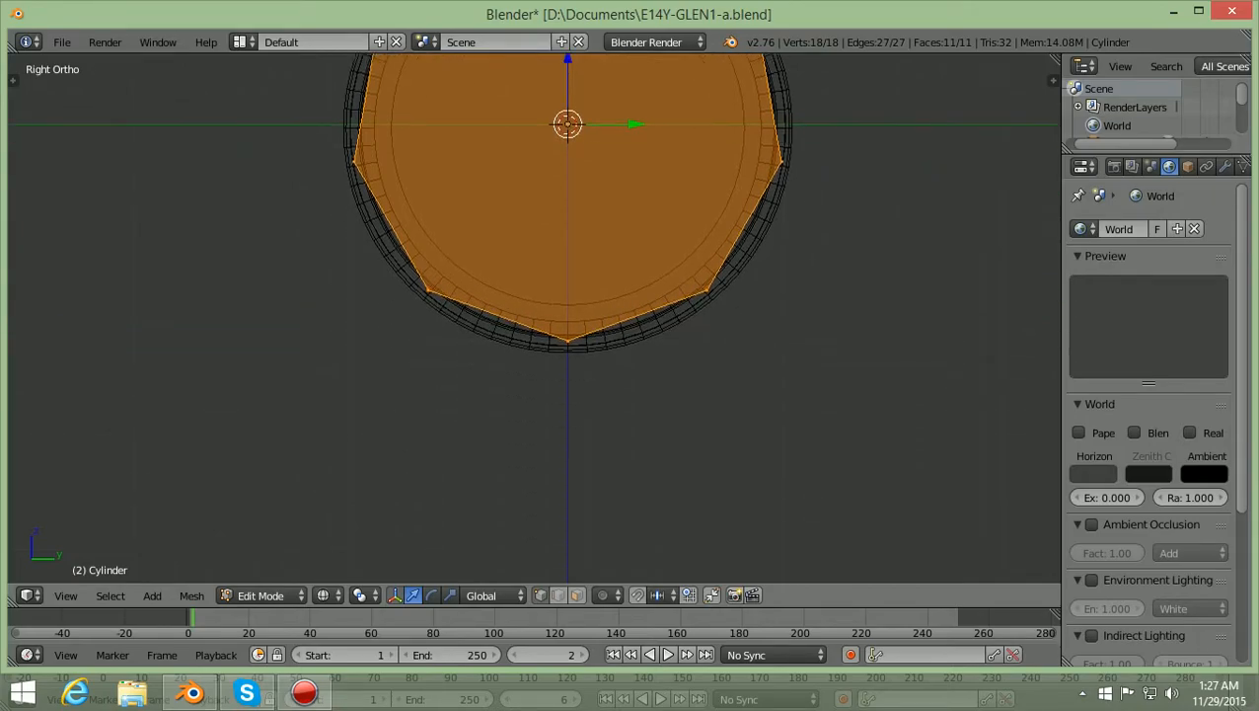
Rotate the cylinder mesh by about 0.01° around the global X axis so its bottom vertex sits exactly on the vertical centre line
scroll(534, 318, "up", 1, "shift")
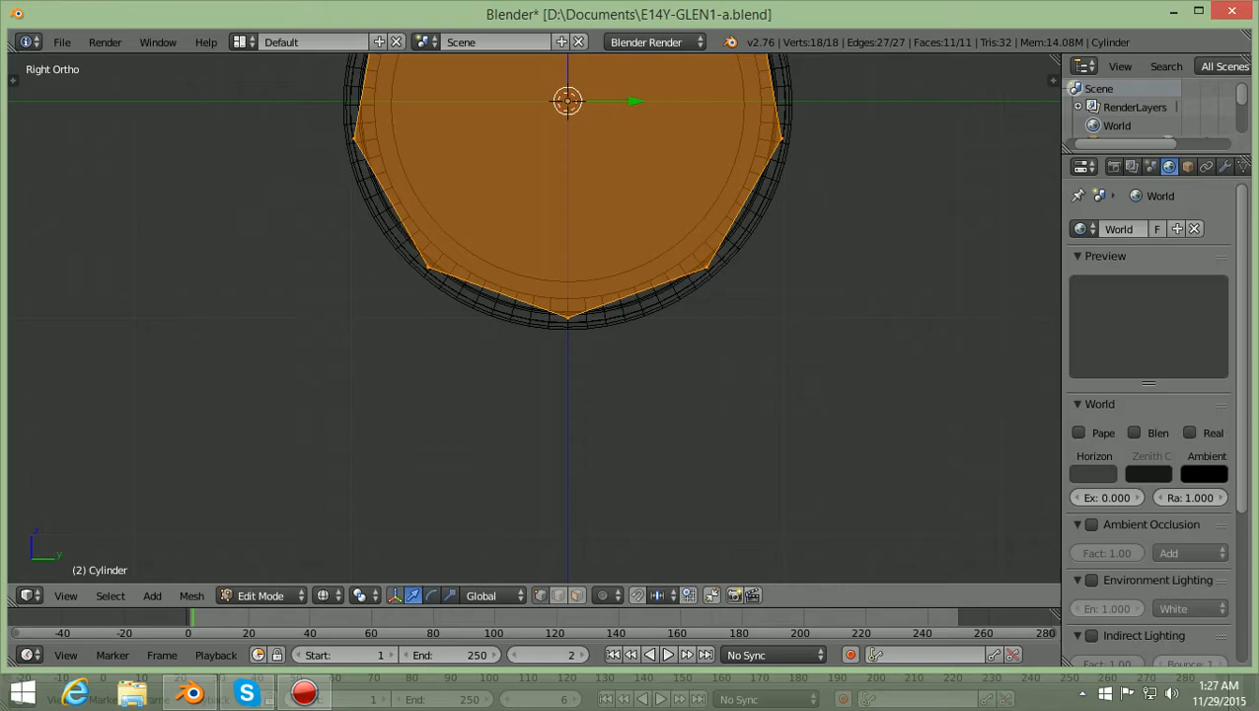
scroll(534, 318, "up", 8)
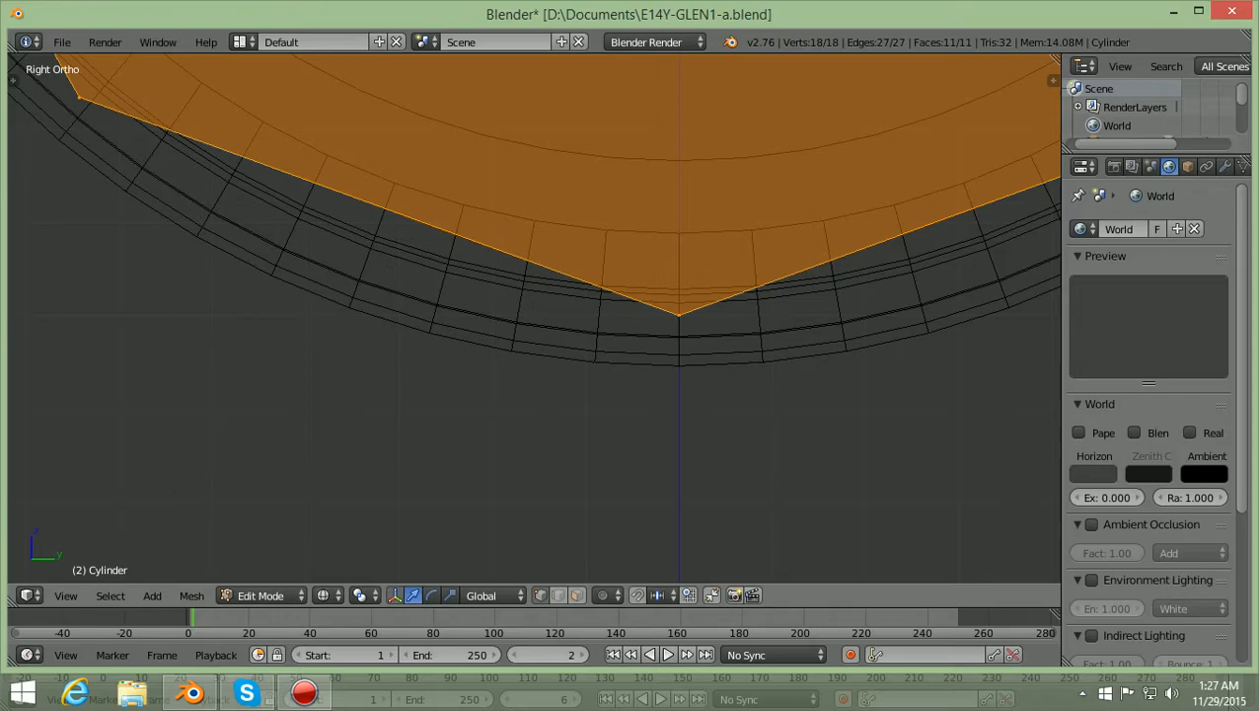
scroll(534, 318, "right", 5, "ctrl")
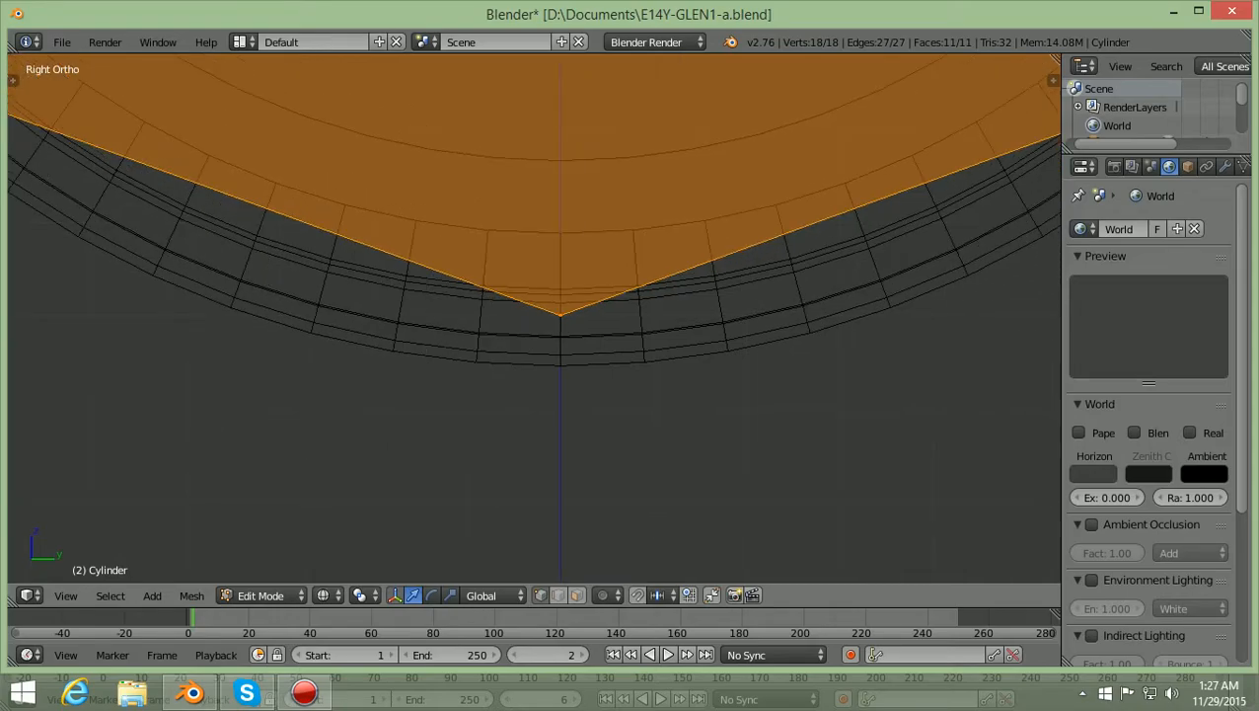
scroll(534, 317, "up", 4, "shift")
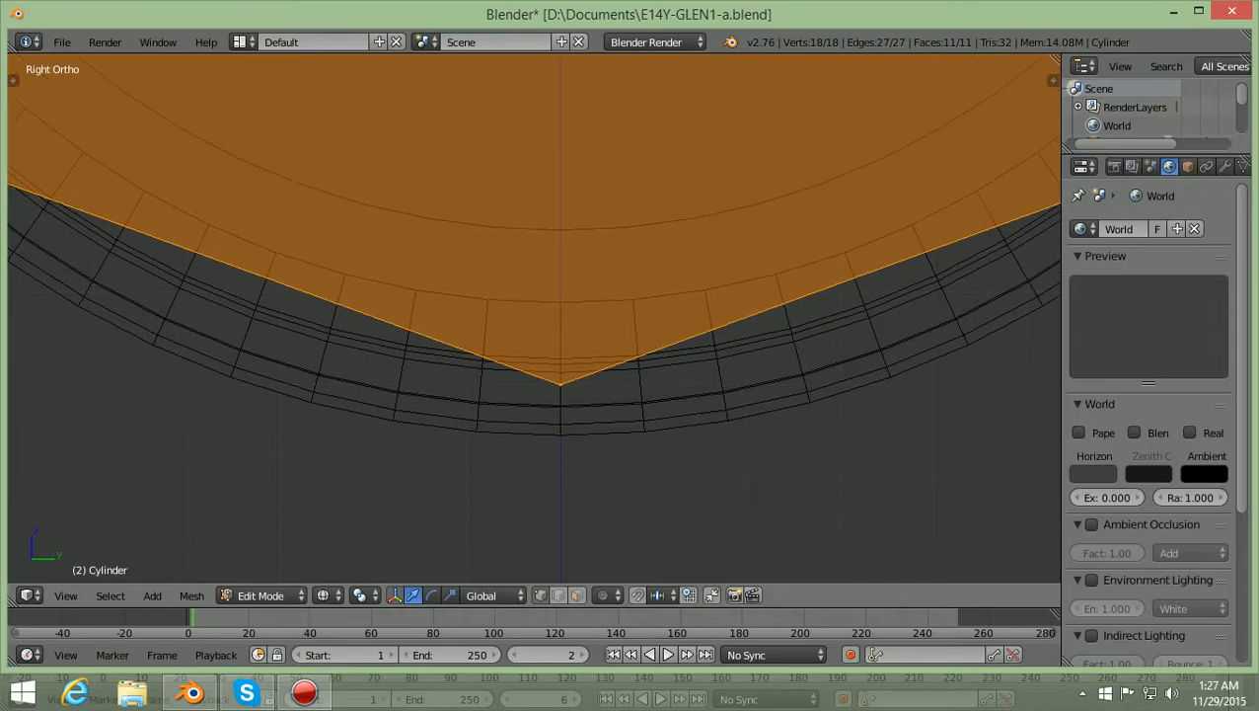
scroll(534, 318, "down", 4, "shift")
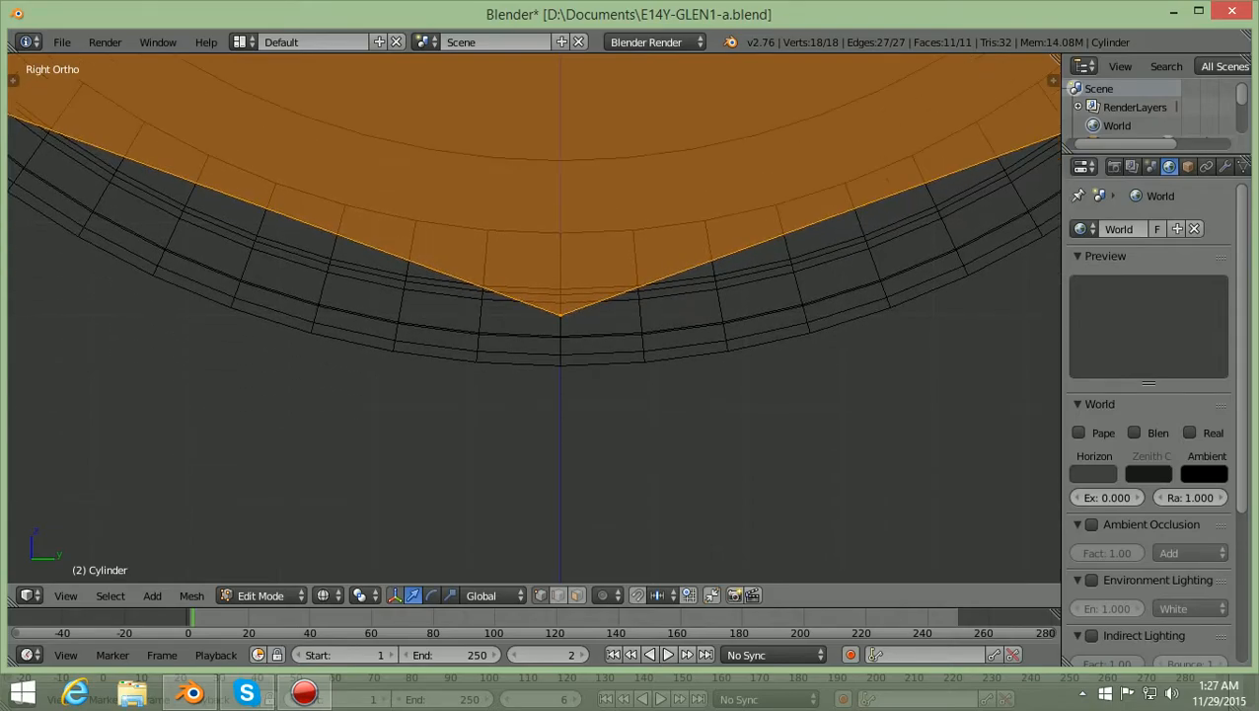
scroll(534, 318, "up", 8)
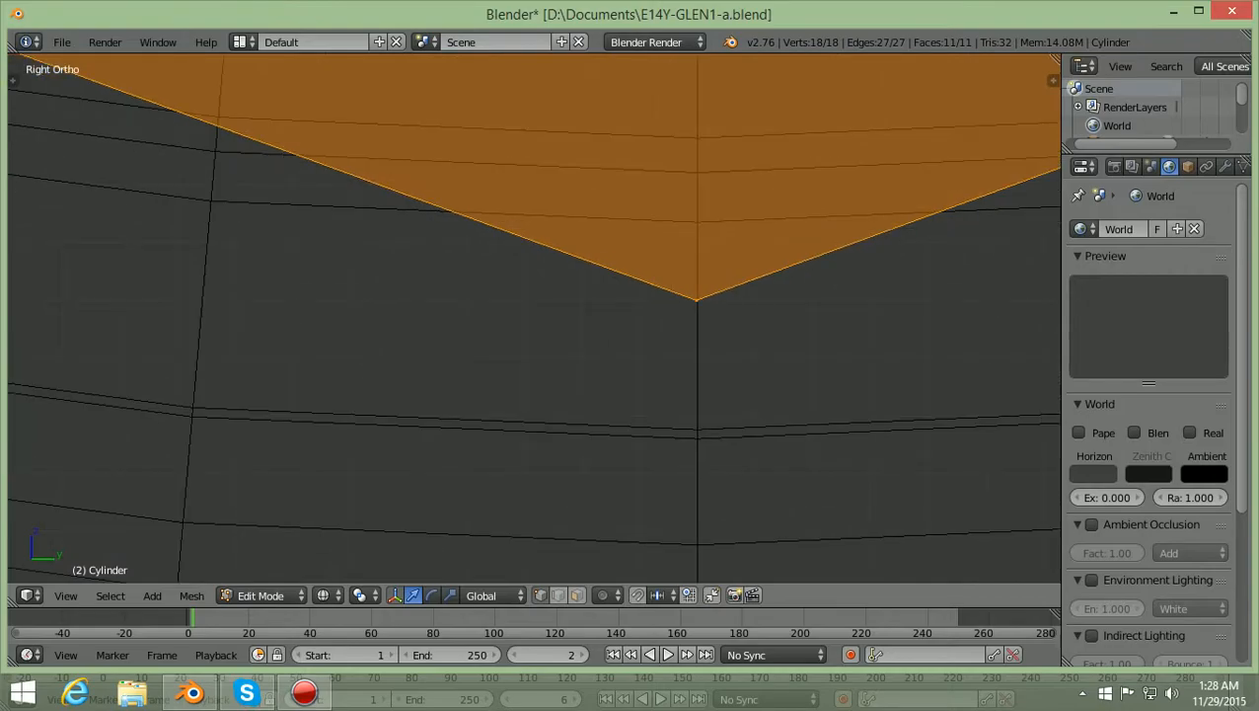
scroll(534, 317, "up", 5, "ctrl")
scroll(533, 318, "up", 8)
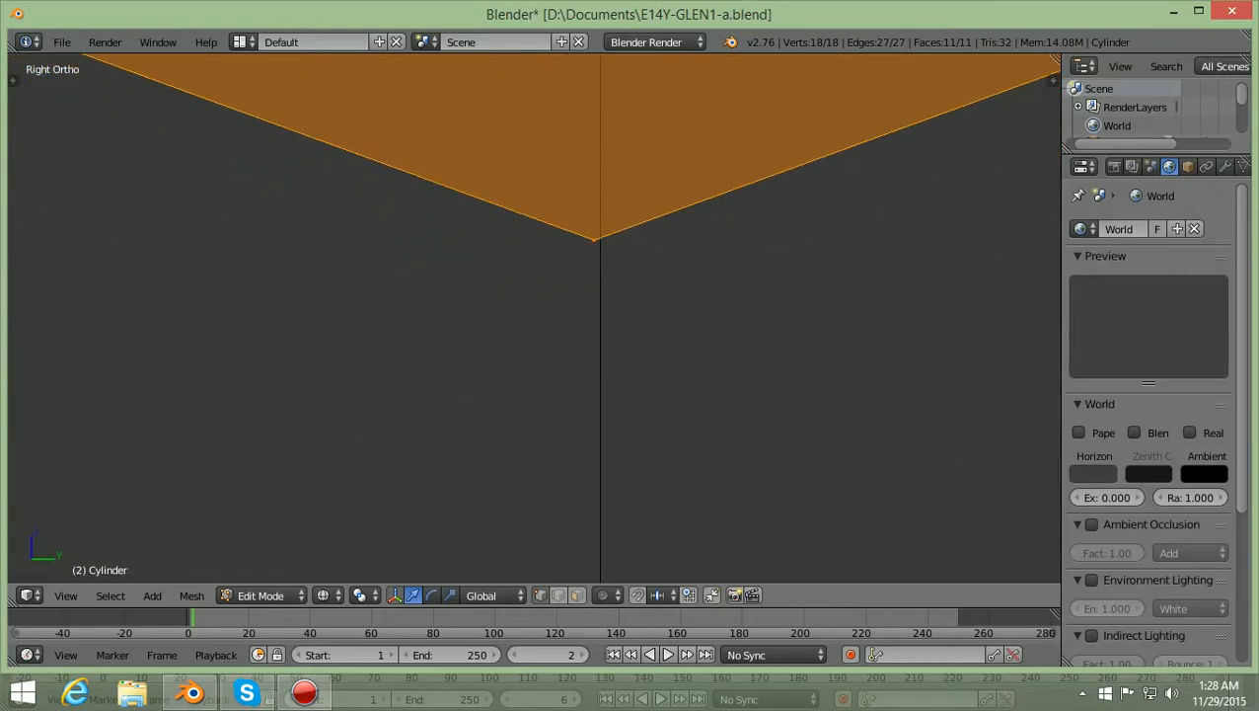
scroll(534, 318, "up", 7, "shift")
scroll(534, 318, "down", 3, "shift")
scroll(534, 318, "up", 1)
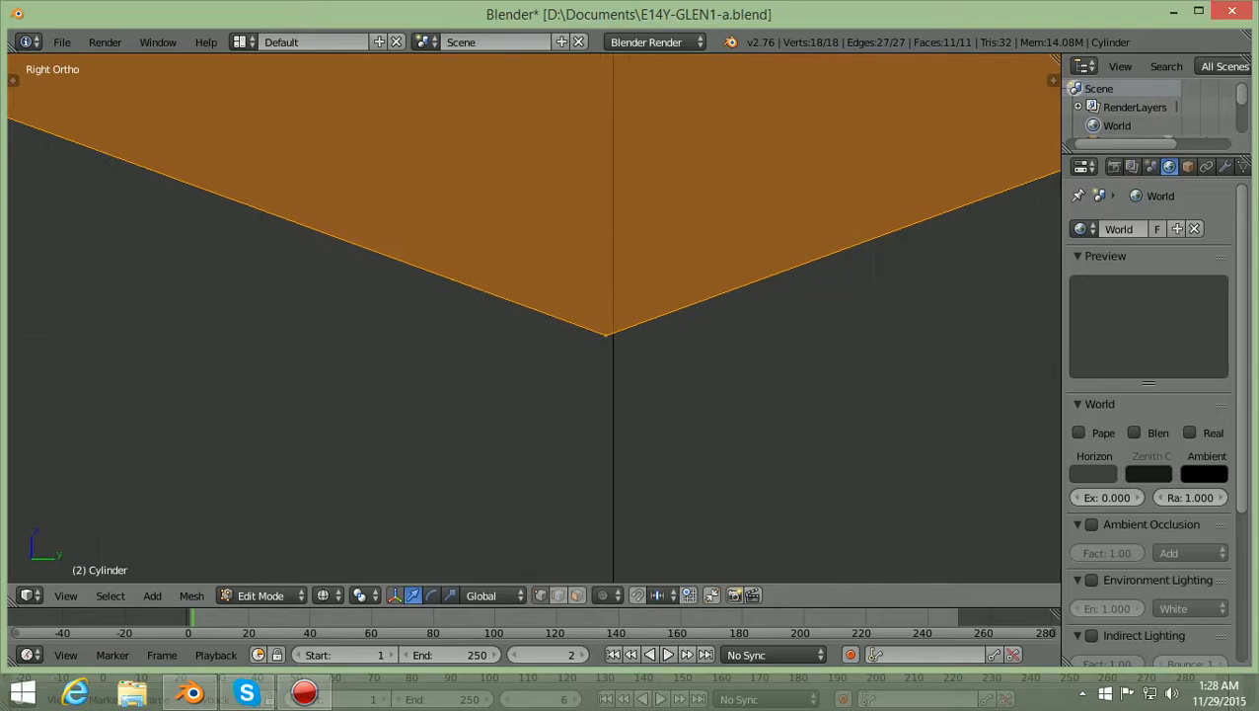
scroll(534, 318, "up", 8)
scroll(534, 318, "up", 7, "ctrl")
scroll(534, 317, "up", 1, "ctrl")
scroll(534, 318, "up", 3)
scroll(534, 317, "down", 5, "shift")
scroll(534, 318, "up", 3)
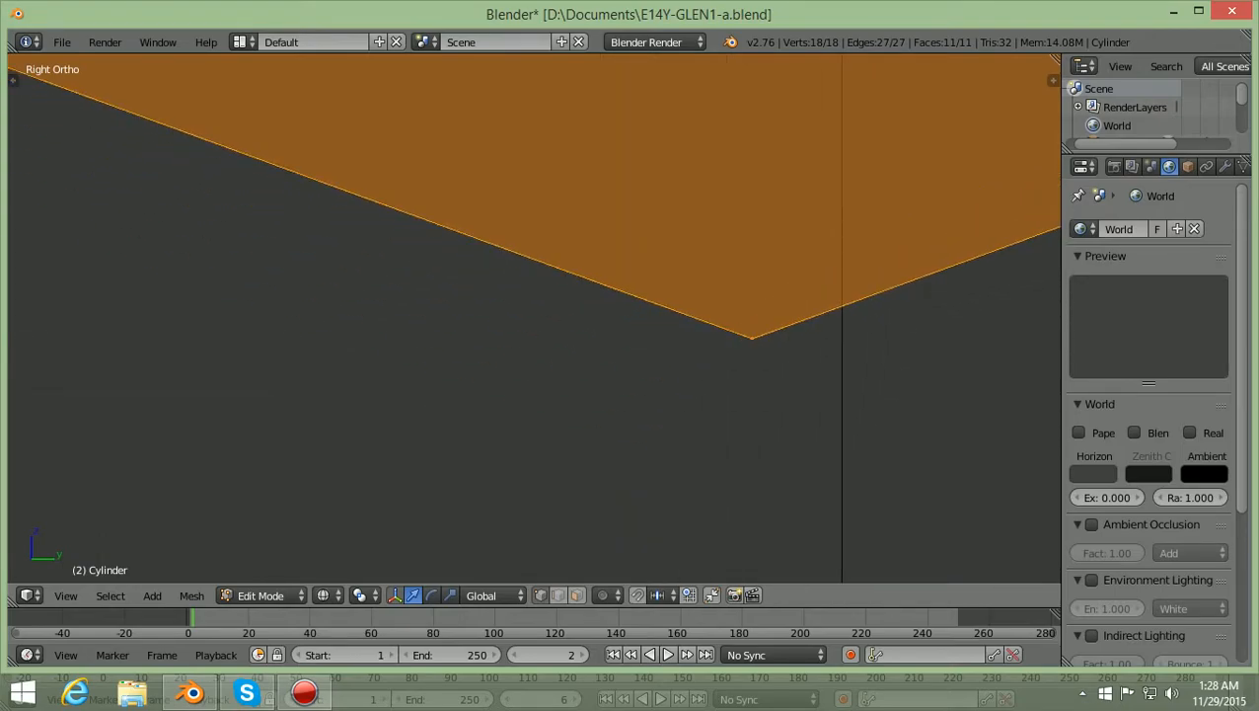
scroll(533, 317, "up", 10, "ctrl")
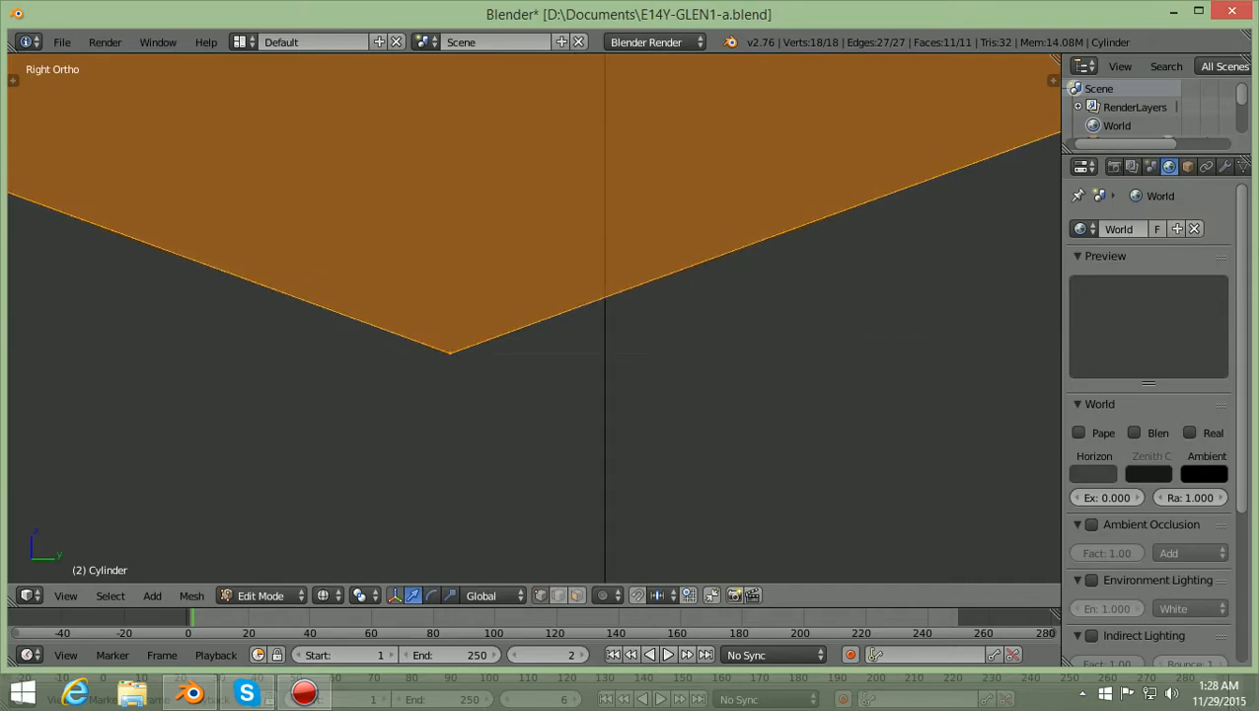
key("r")
key("x")
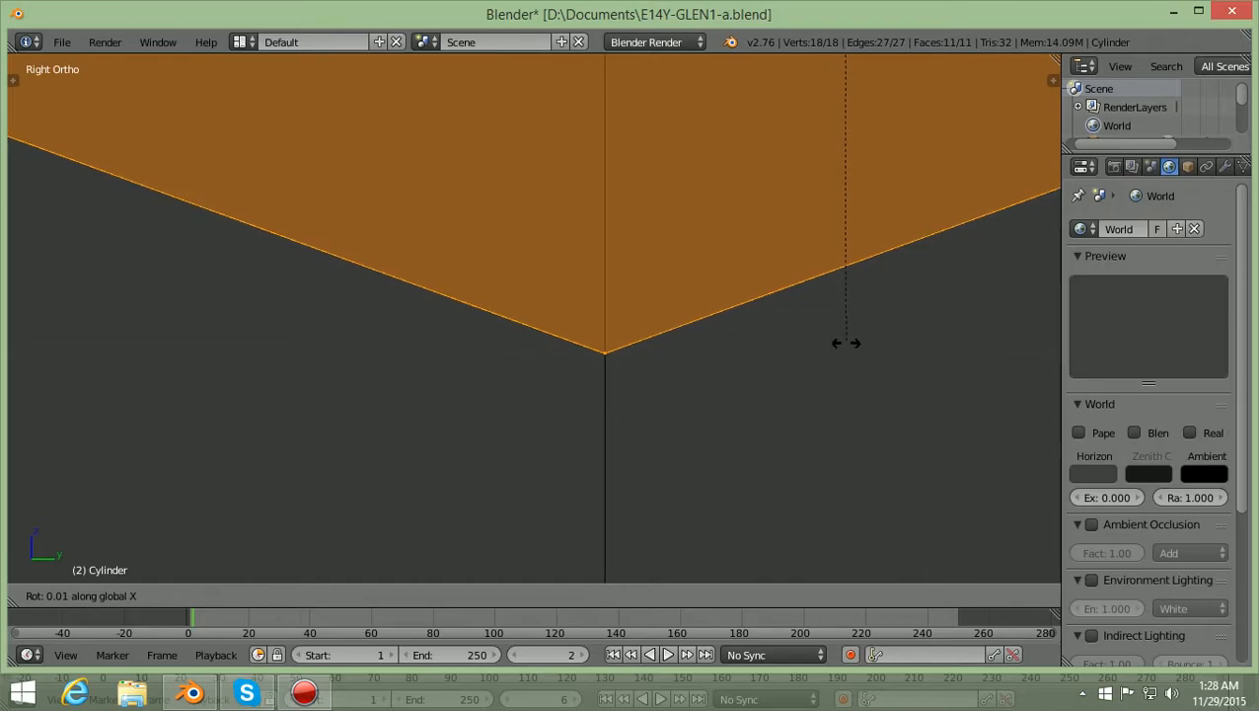
left_click(846, 343)
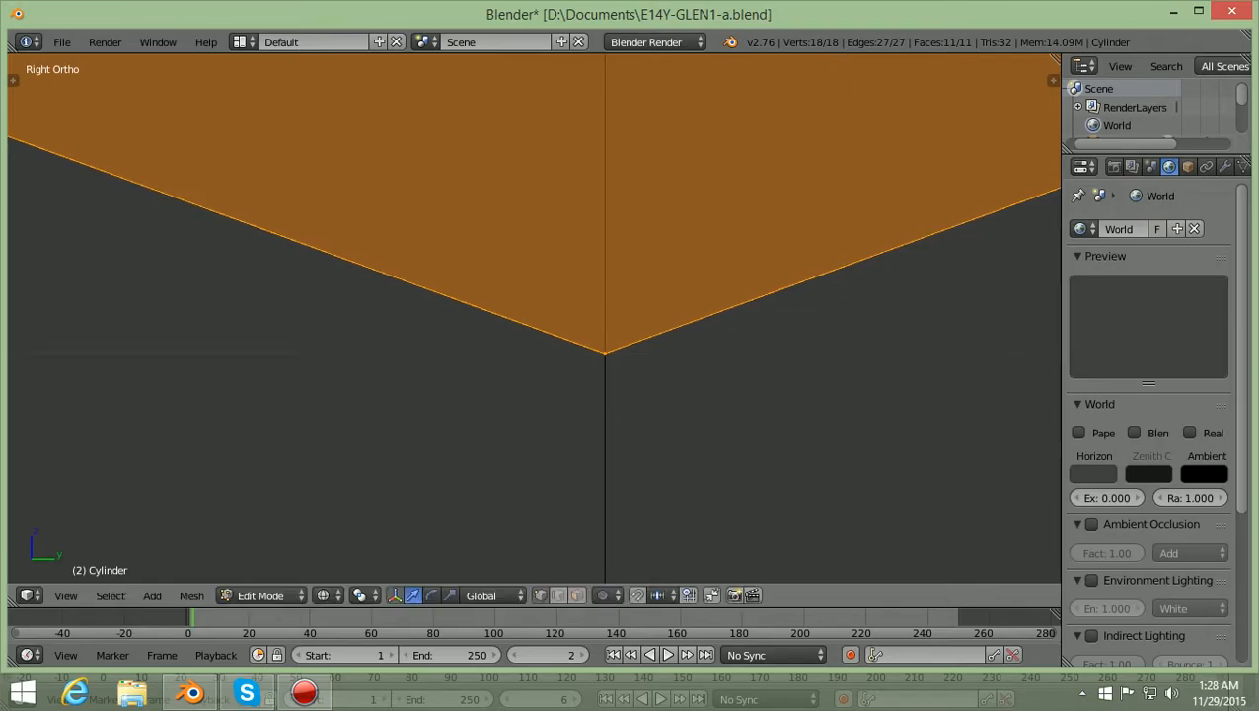
Check the whole nine-sided profile against the round cowling outline in the right view
scroll(534, 318, "down", 6)
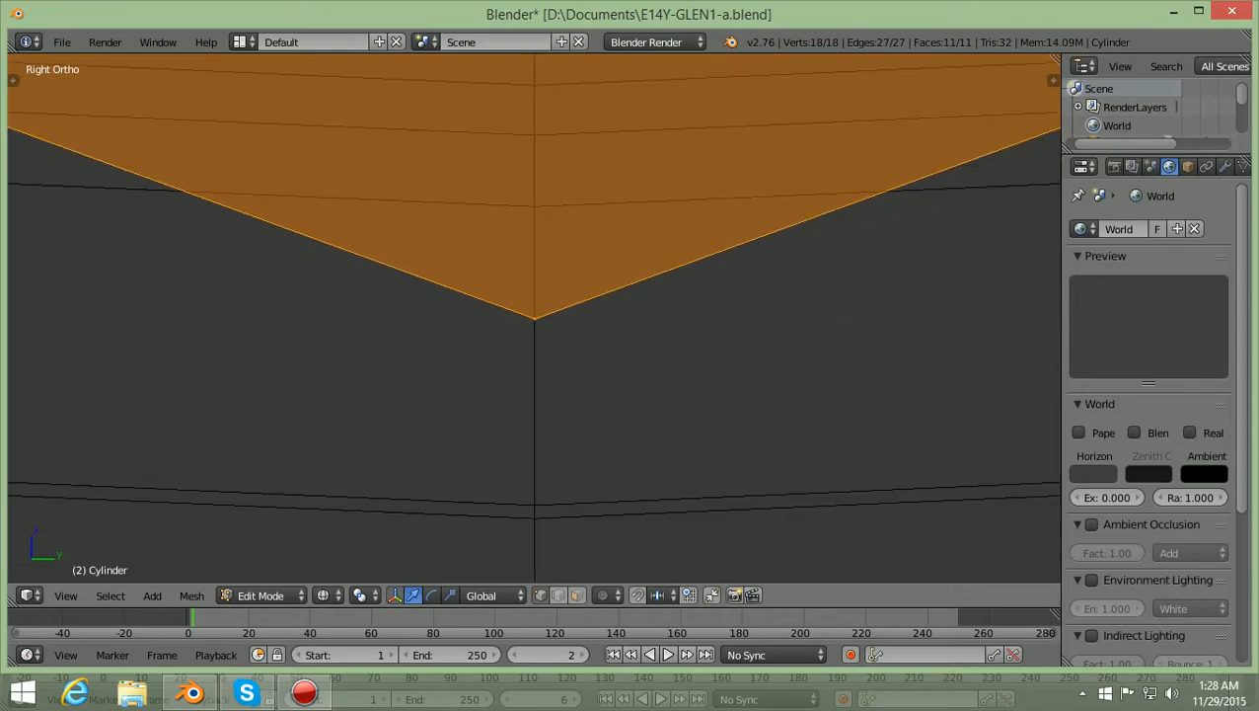
scroll(534, 317, "down", 8)
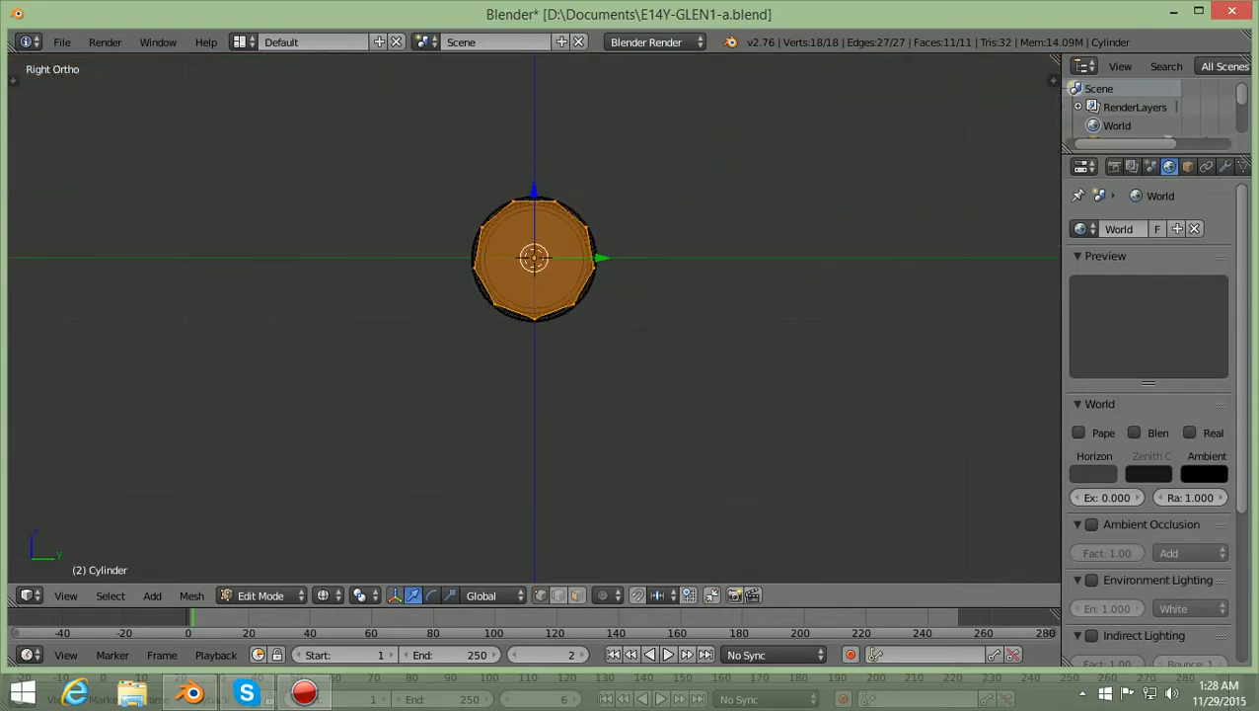
scroll(534, 318, "up", 4)
scroll(534, 318, "up", 5, "shift")
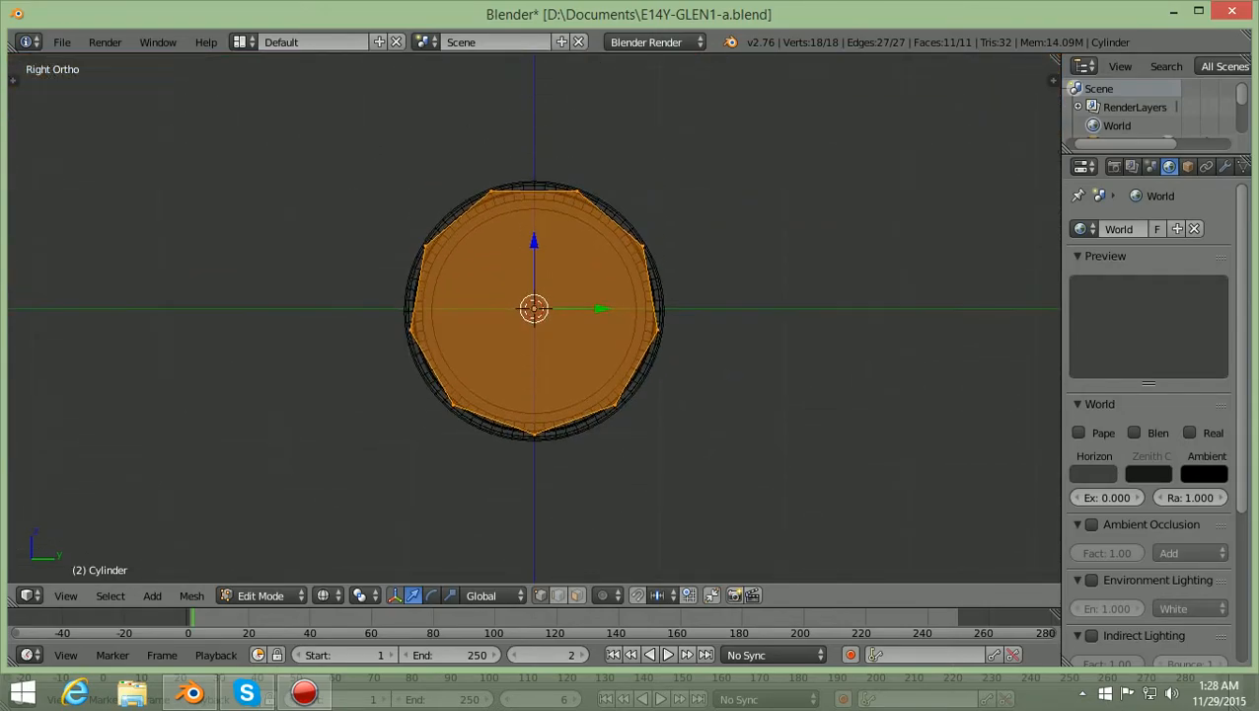
scroll(534, 318, "up", 4)
scroll(534, 318, "down", 1)
scroll(534, 317, "down", 2, "ctrl")
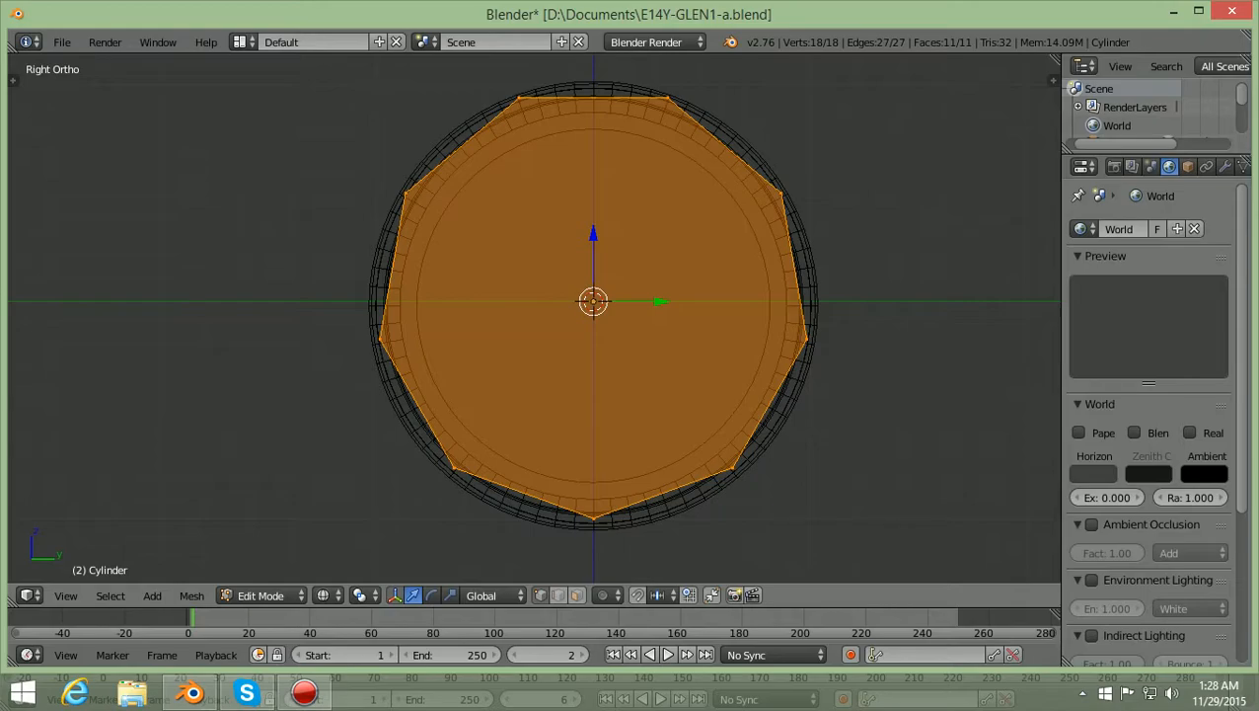
scroll(575, 307, "down", 2)
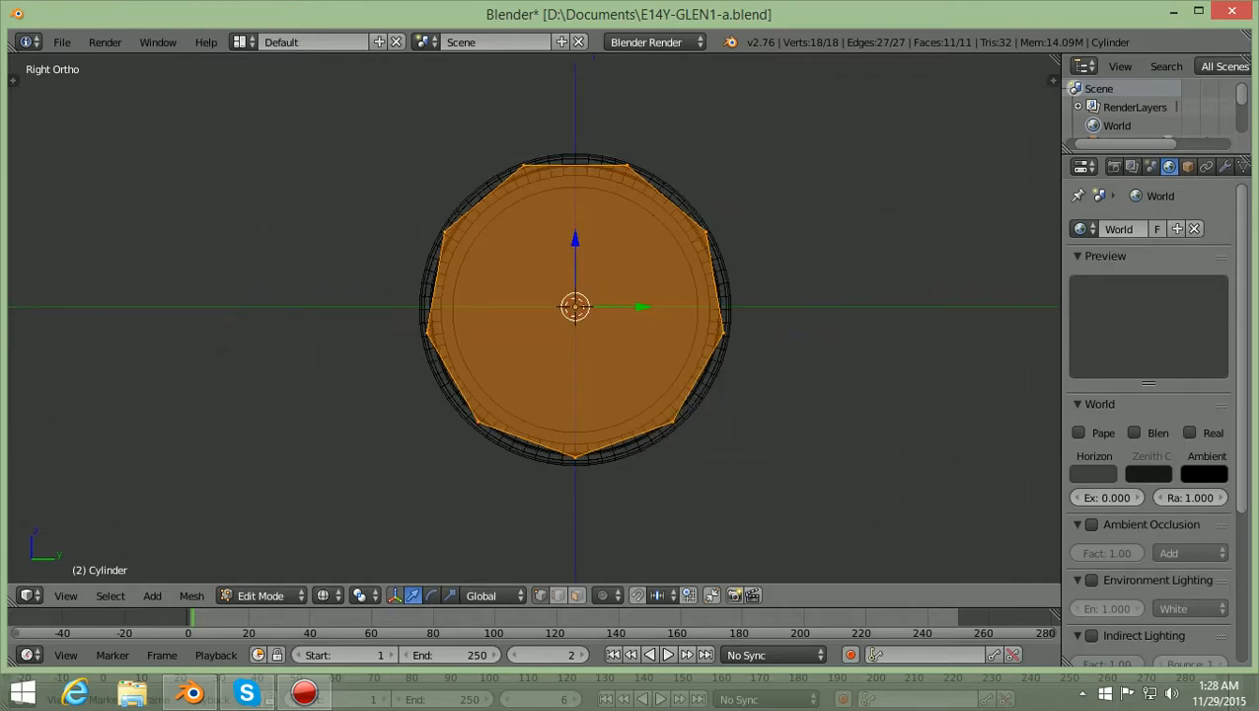
scroll(567, 309, "down", 3)
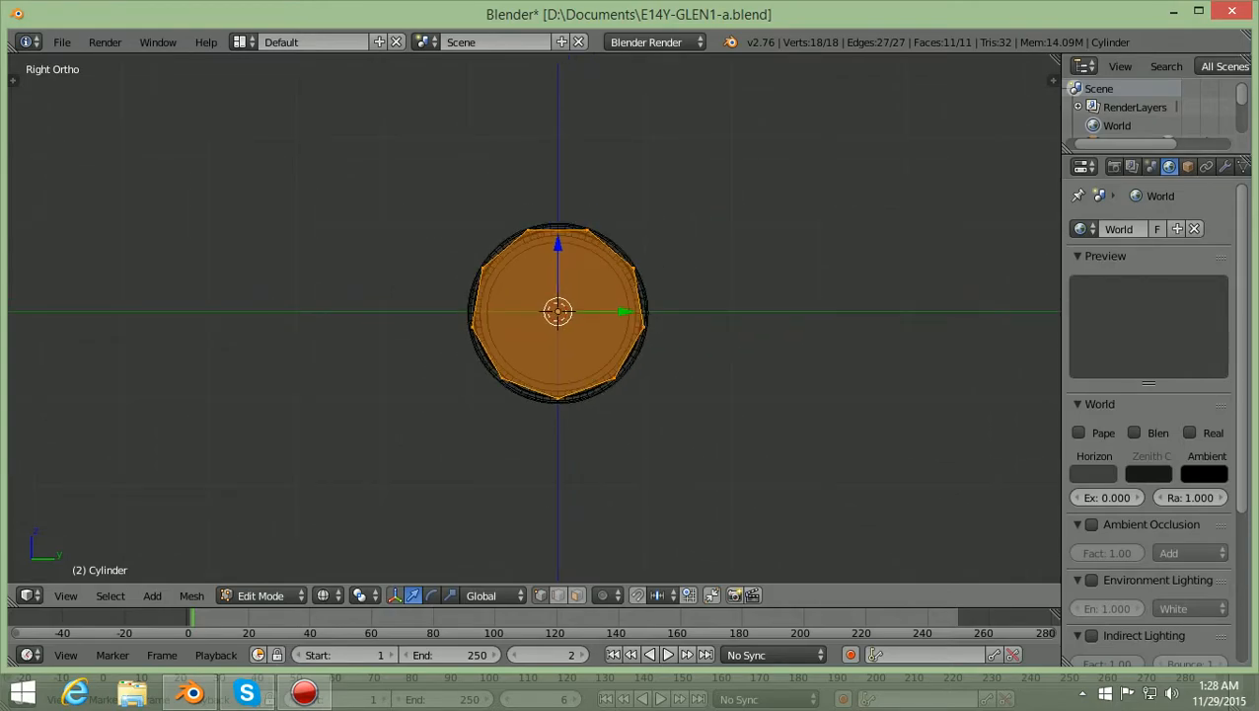
From the top view in solid shading, move the cylinder mesh about 2.88 units along the global X axis over the engine cowling
key("KP_7")
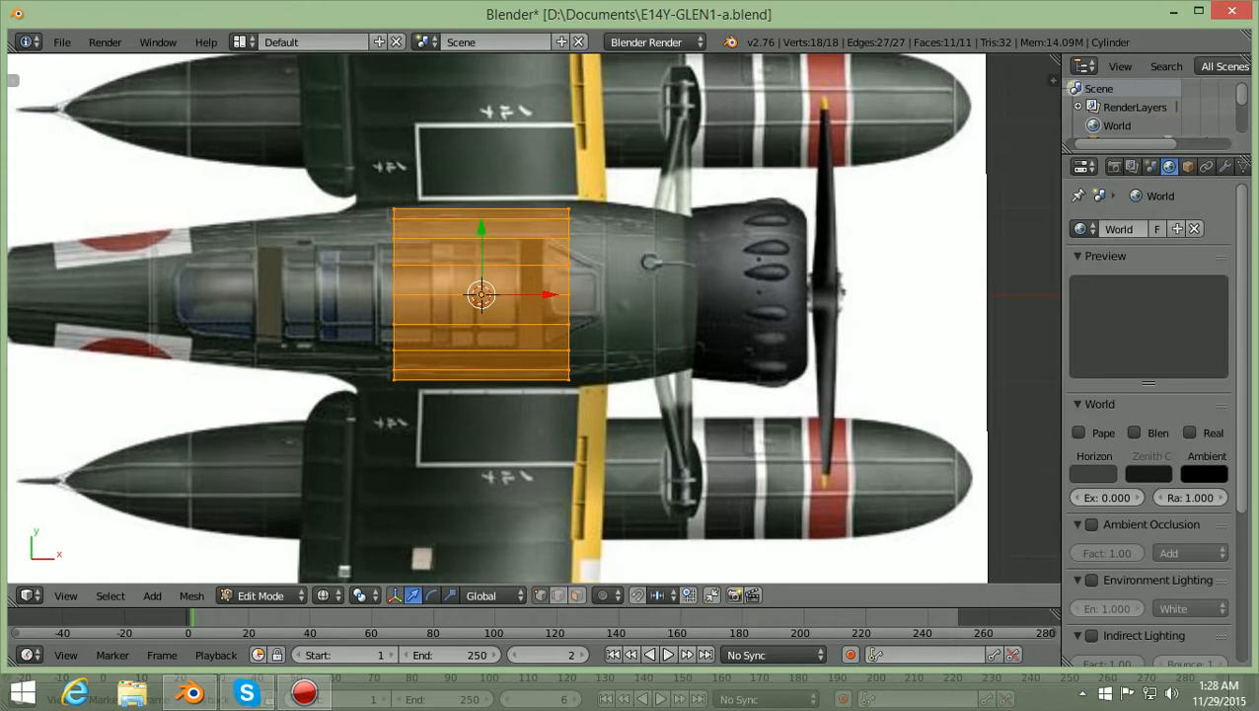
scroll(534, 318, "up", 2, "ctrl")
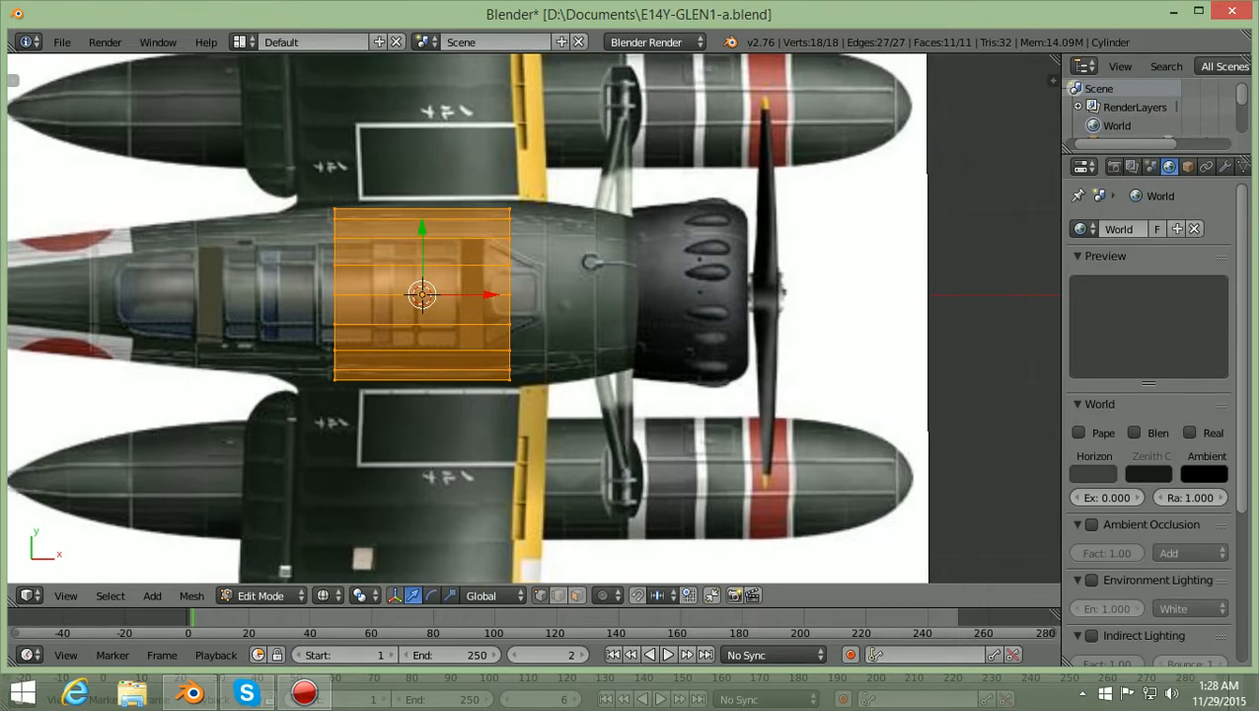
key("alt+z")
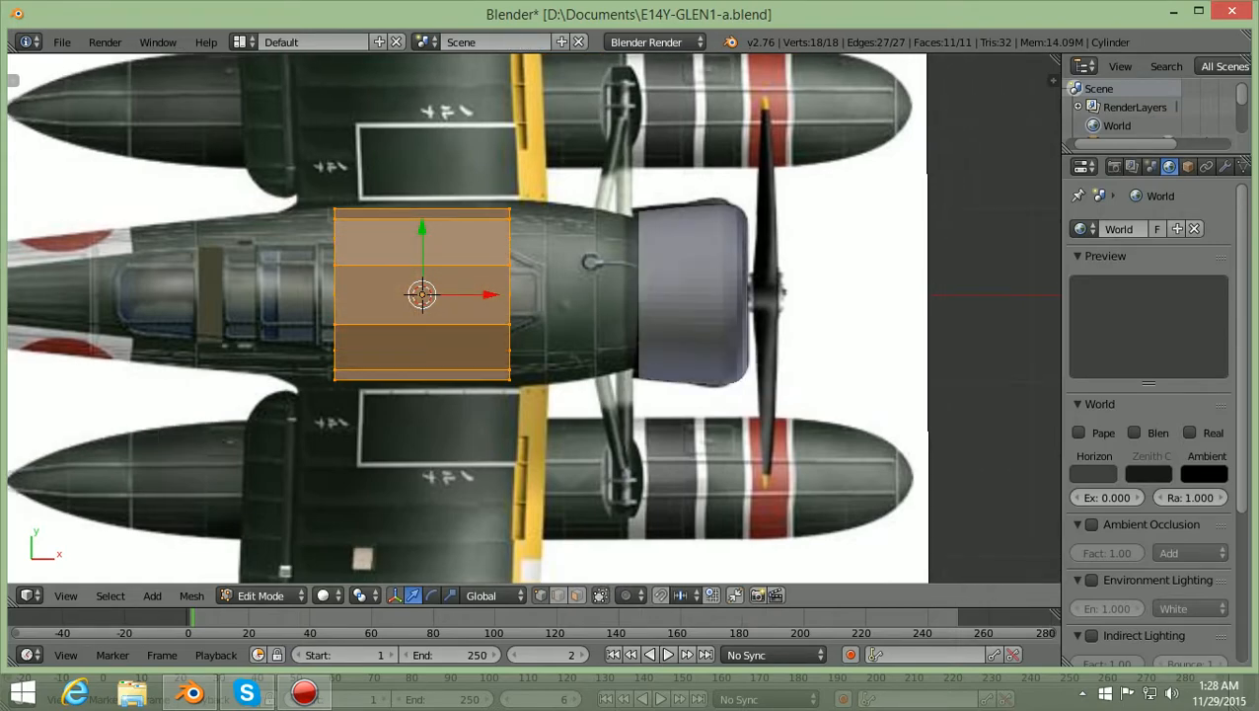
scroll(534, 317, "up", 1)
scroll(534, 318, "down", 2)
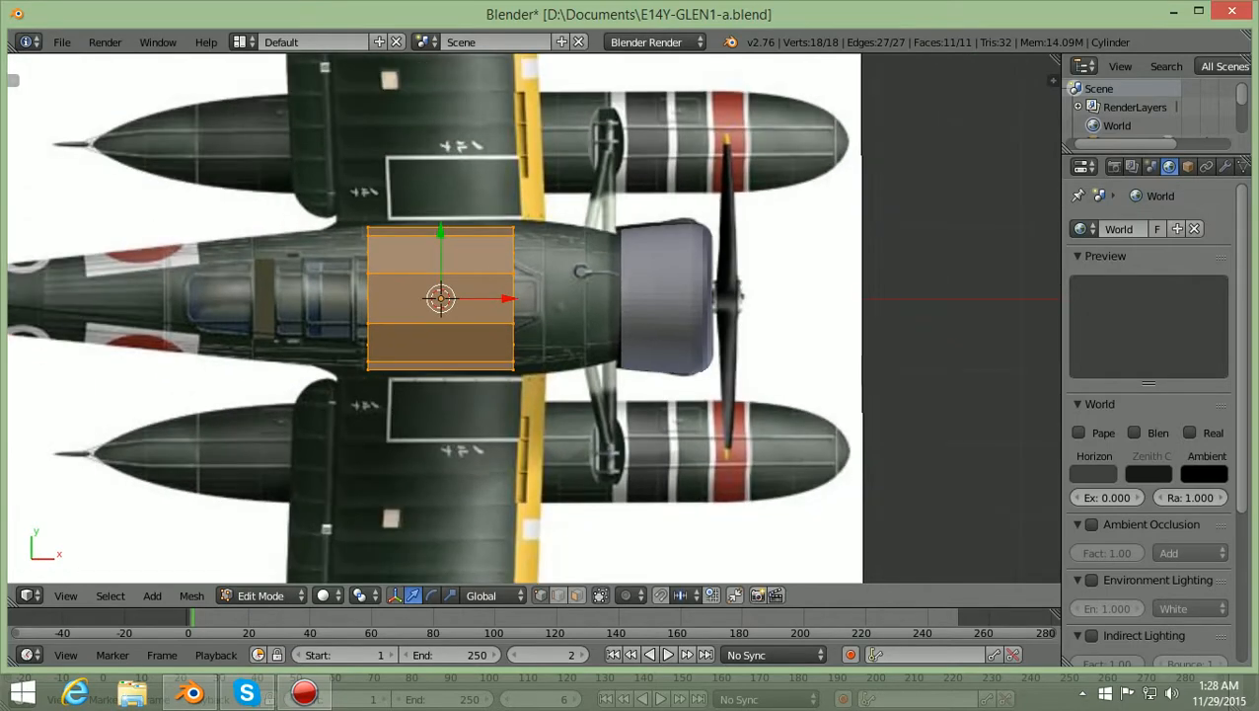
key("g")
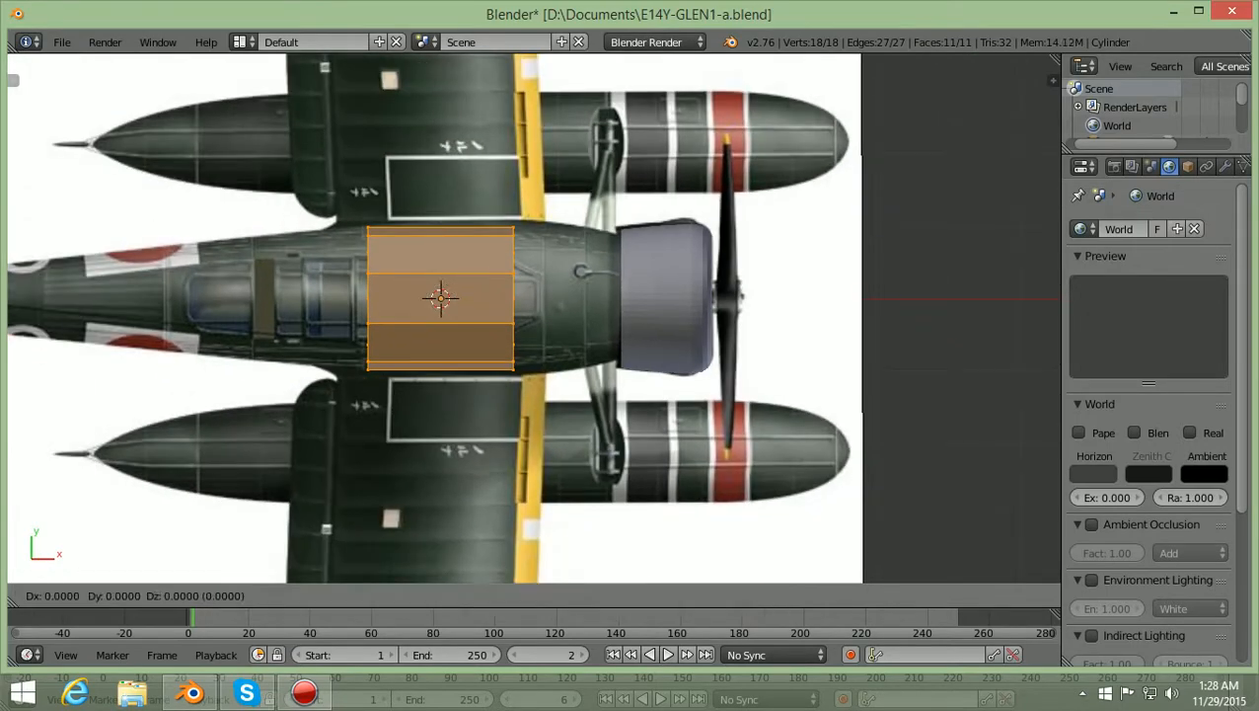
key("x")
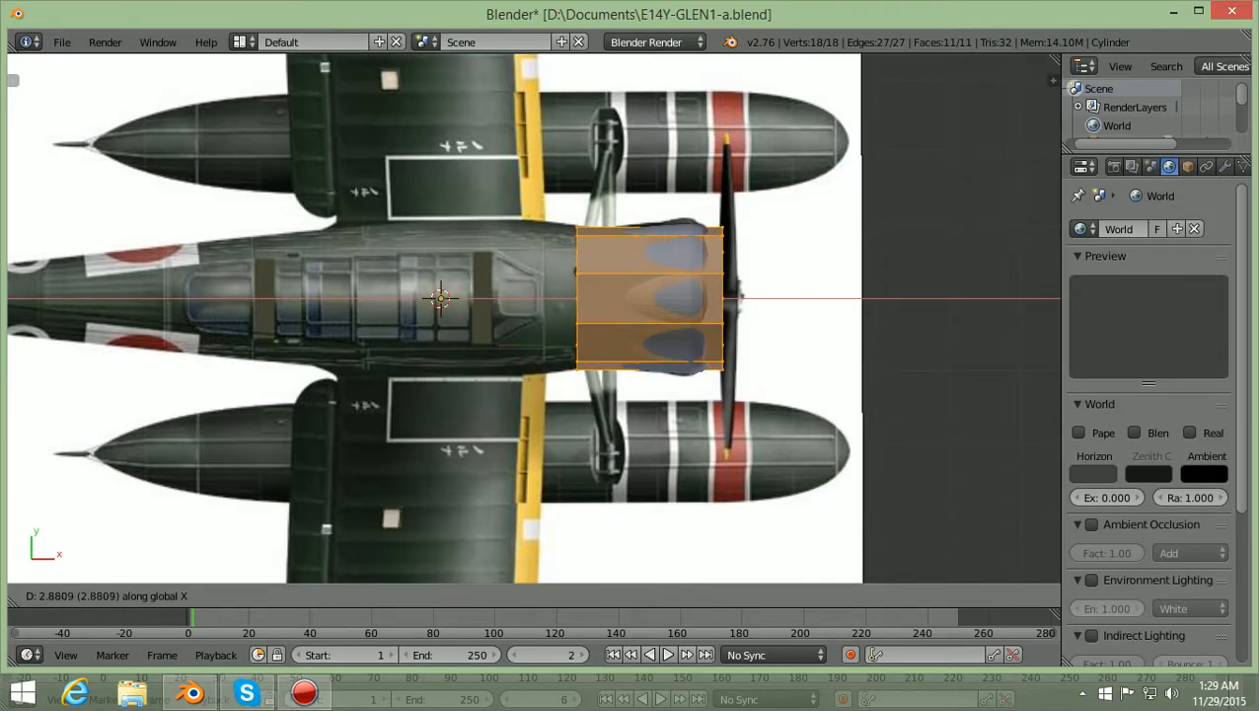
key("Return")
Inspect the cylinder's overlap with the cowling and its place among the reference images from several angles
scroll(612, 345, "down", 2)
middle_click_drag(612, 346, 387, 180)
scroll(534, 317, "up", 5)
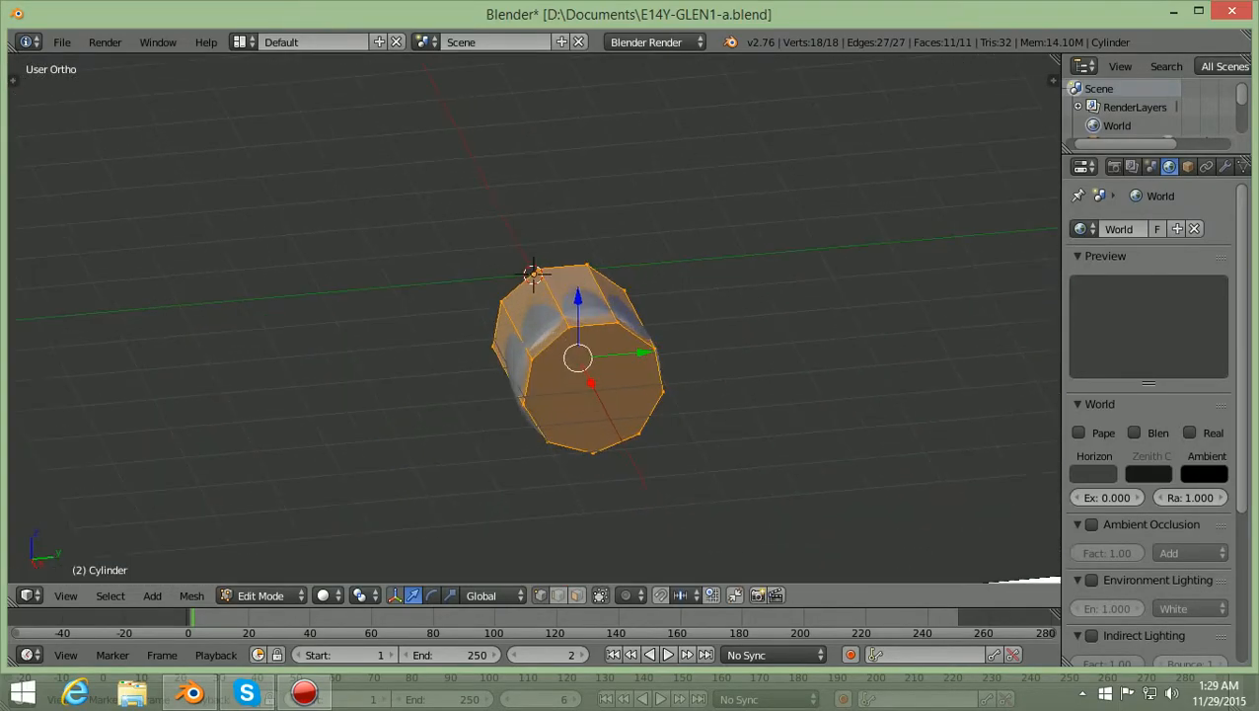
middle_click_drag(534, 317, 658, 342)
scroll(553, 258, "down", 1)
scroll(659, 342, "down", 3)
scroll(658, 342, "up", 1)
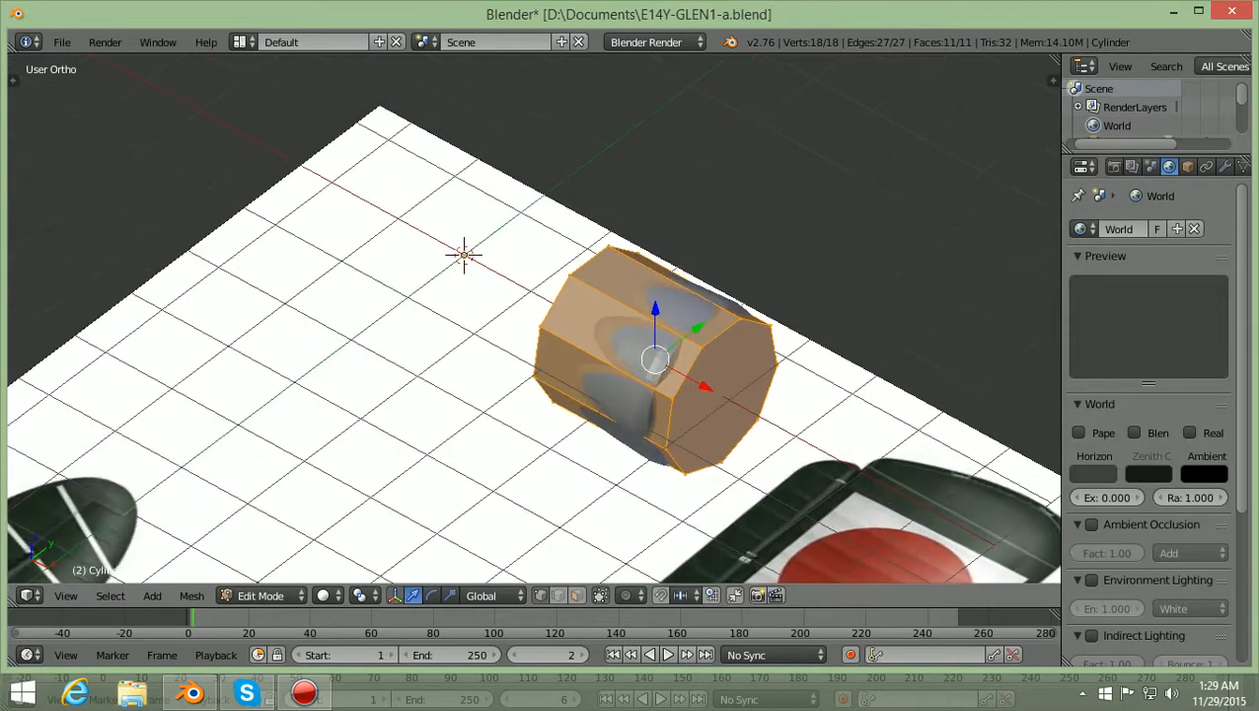
scroll(658, 343, "down", 4)
scroll(658, 343, "down", 1)
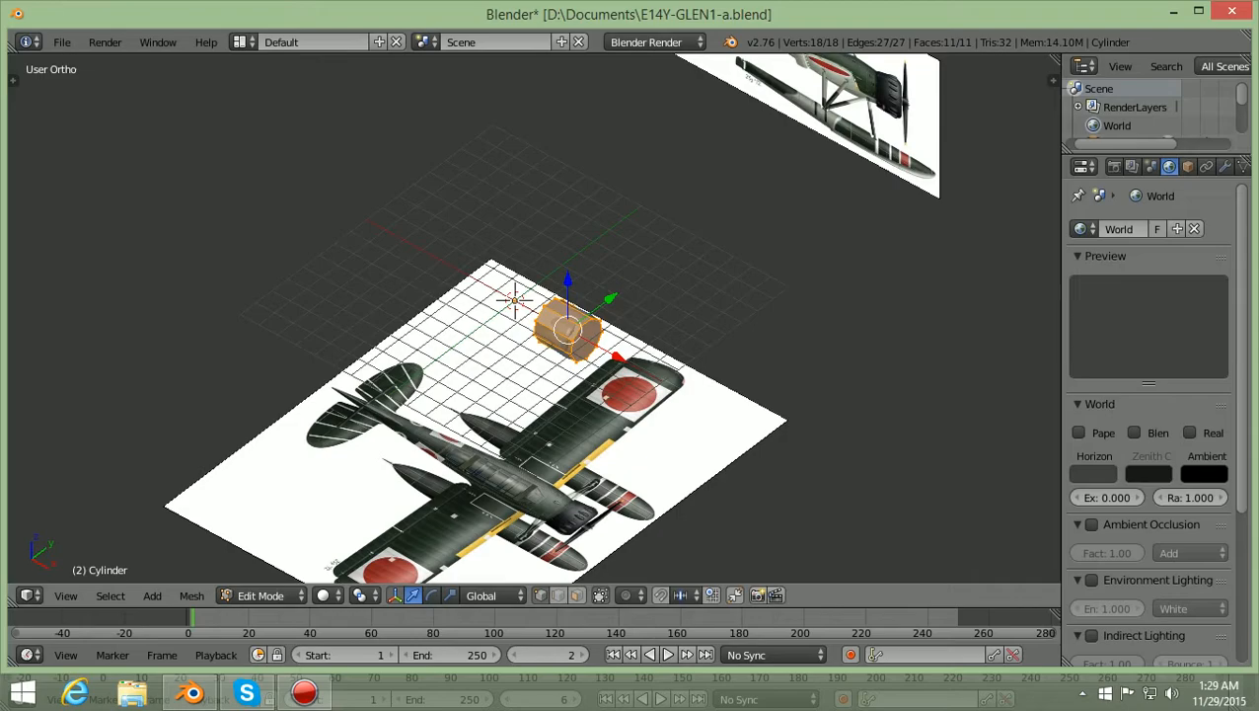
Show the cylinder in wireframe from the top and compare its ends with the cowling on the reference image
key("KP_7")
scroll(533, 315, "up", 5)
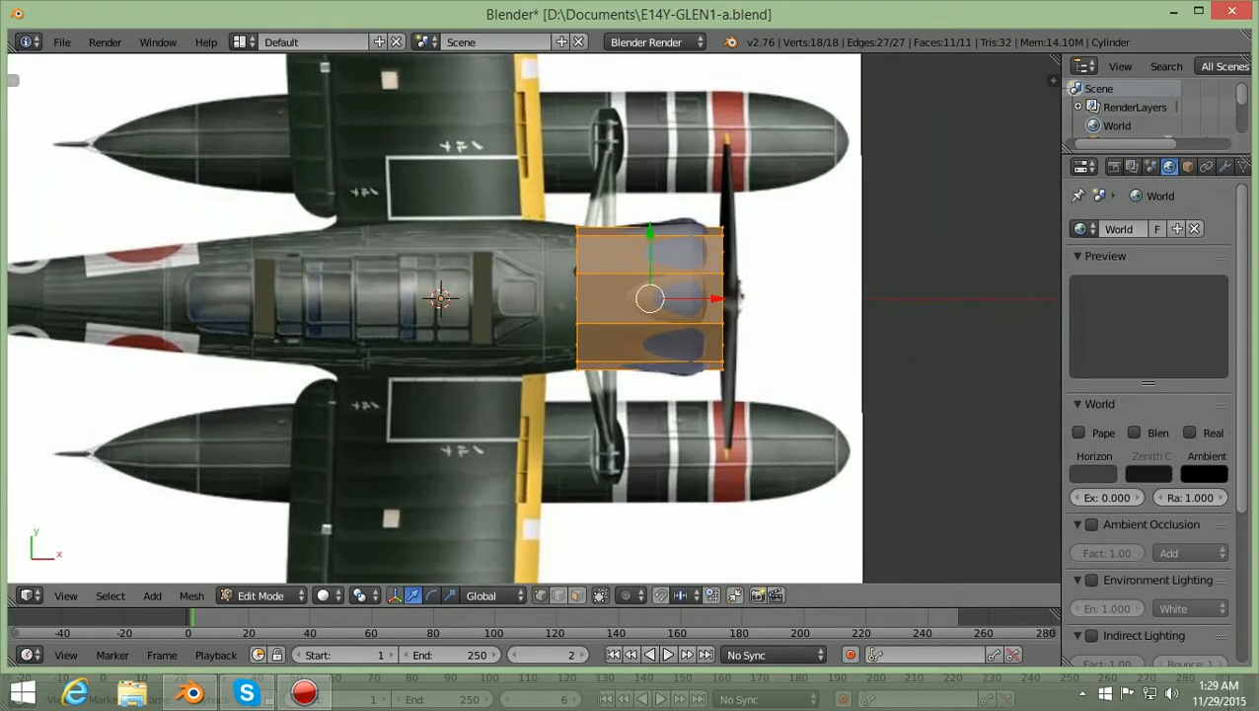
scroll(533, 318, "up", 2)
key("z")
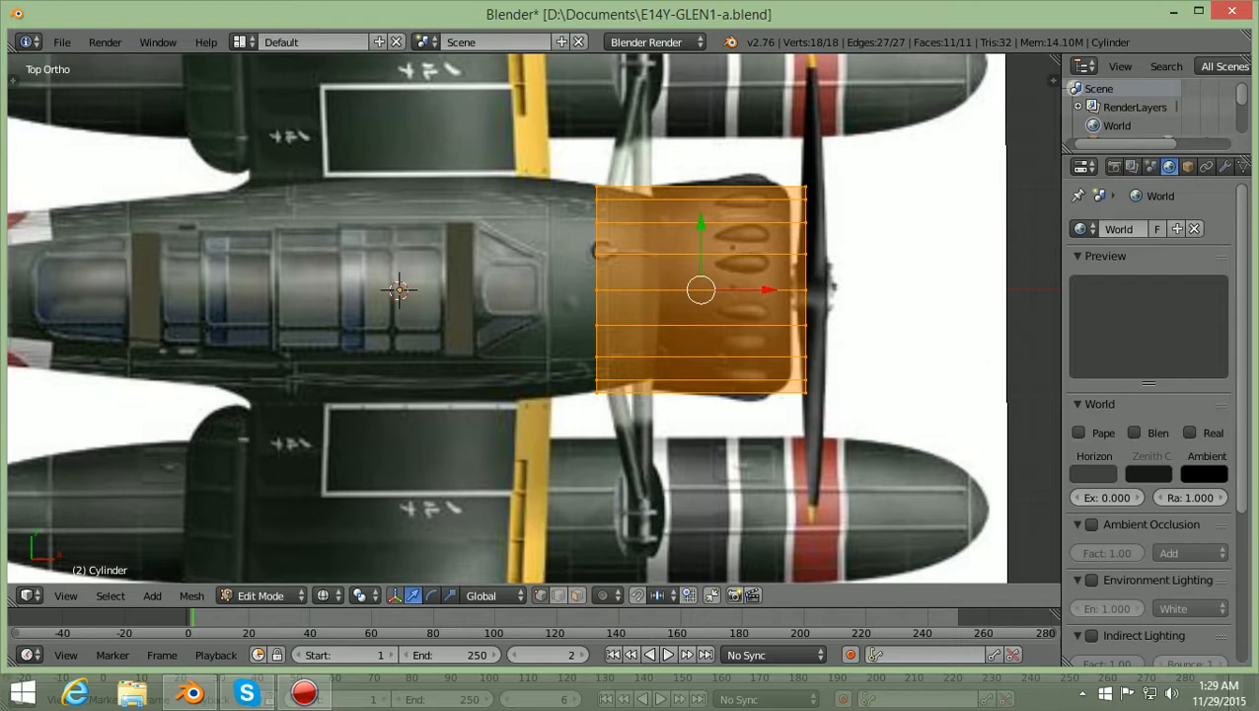
scroll(533, 318, "up", 5, "ctrl")
scroll(532, 318, "up", 5)
scroll(533, 318, "down", 2)
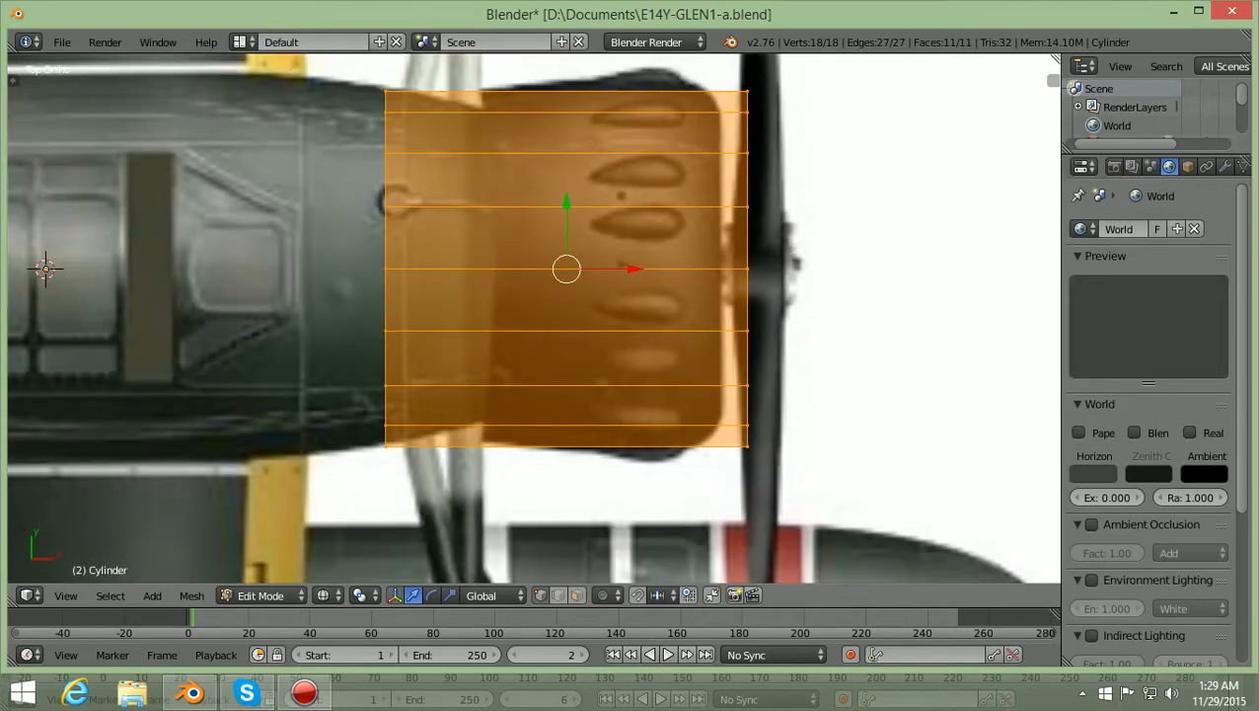
scroll(533, 317, "down", 1)
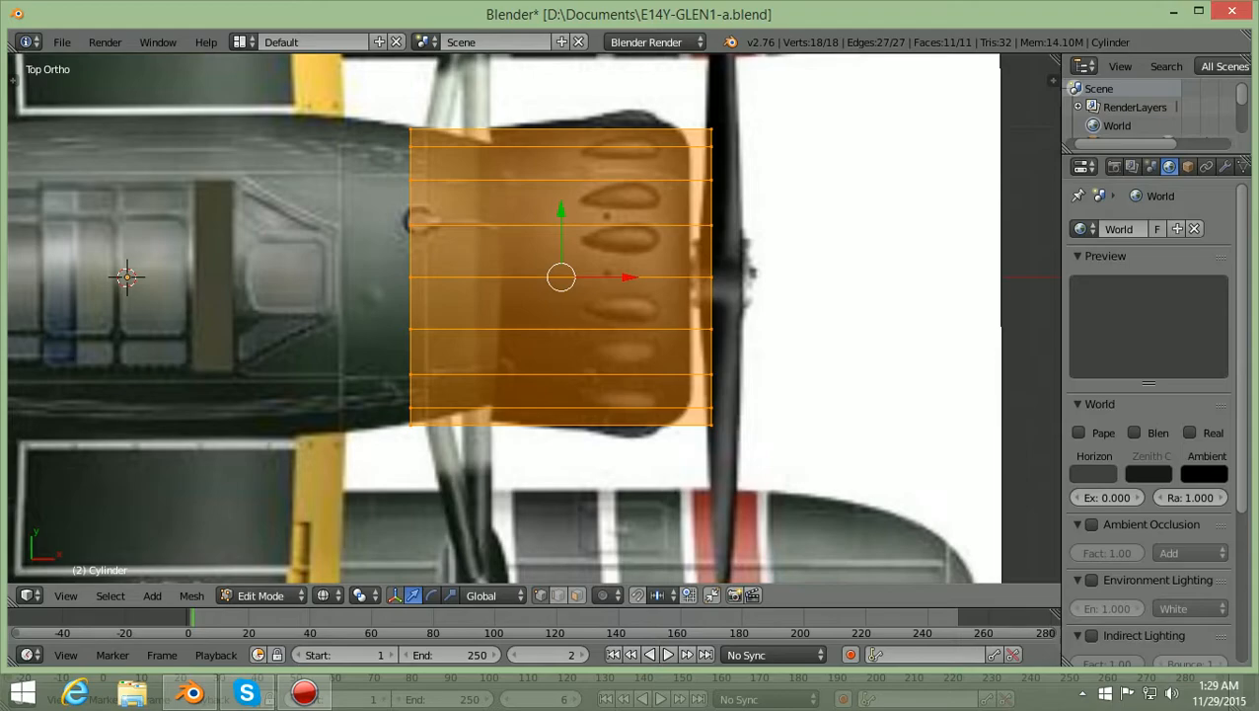
scroll(528, 314, "down", 2)
scroll(530, 319, "up", 1)
scroll(533, 317, "down", 3)
scroll(533, 314, "up", 1)
scroll(533, 316, "down", 2)
scroll(533, 316, "up", 2)
scroll(533, 316, "down", 1)
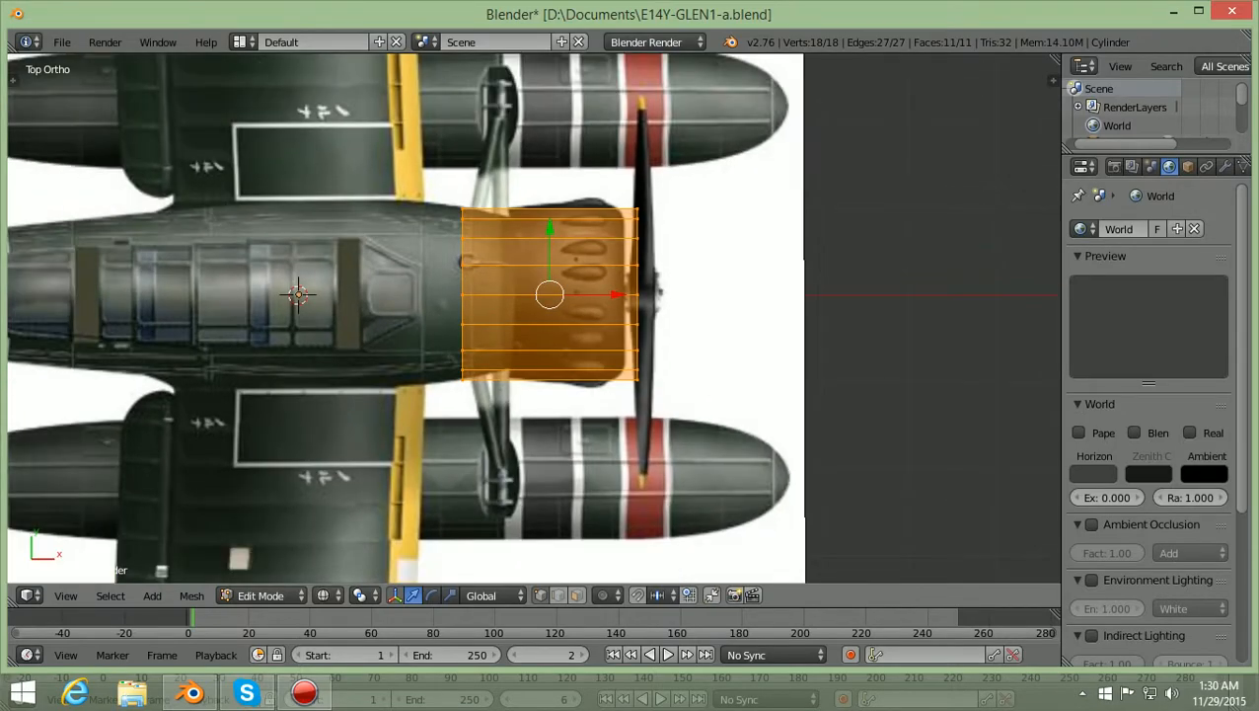
Deselect all of the cylinder's vertices, return to Object Mode and deselect the cylinder
key("a")
scroll(533, 315, "down", 1)
scroll(533, 316, "up", 1)
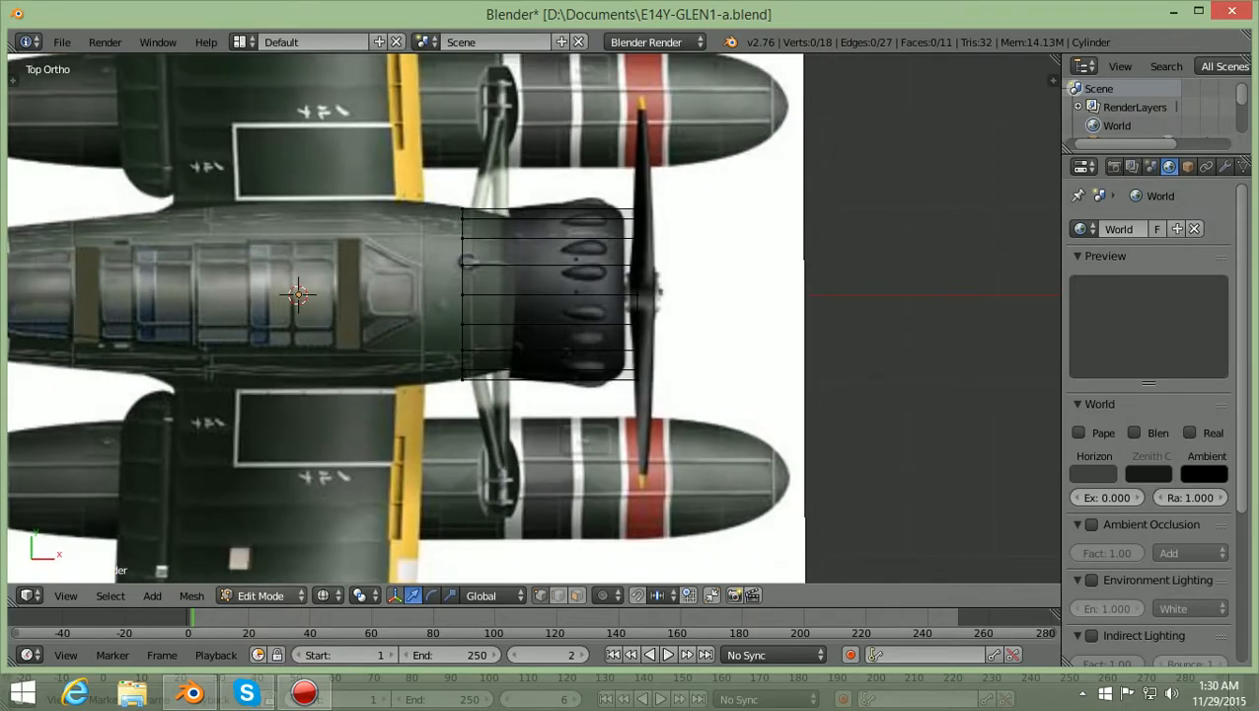
left_click(261, 595)
left_click(276, 575)
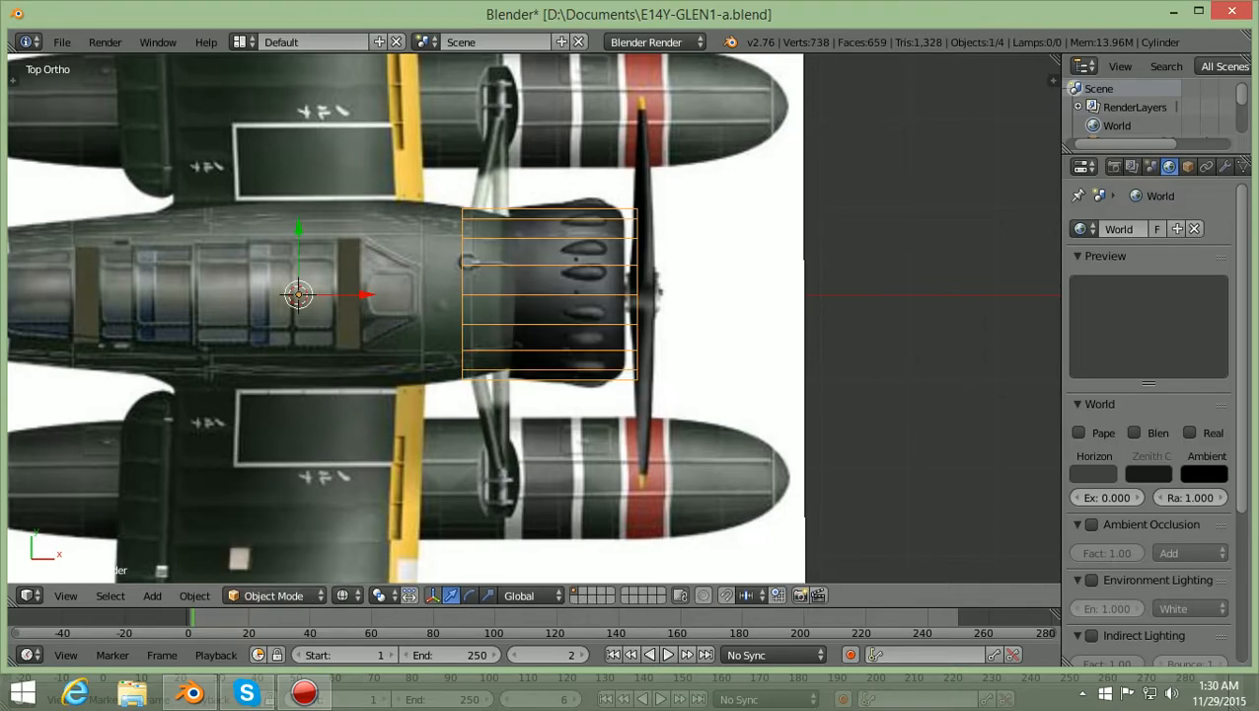
key("a")
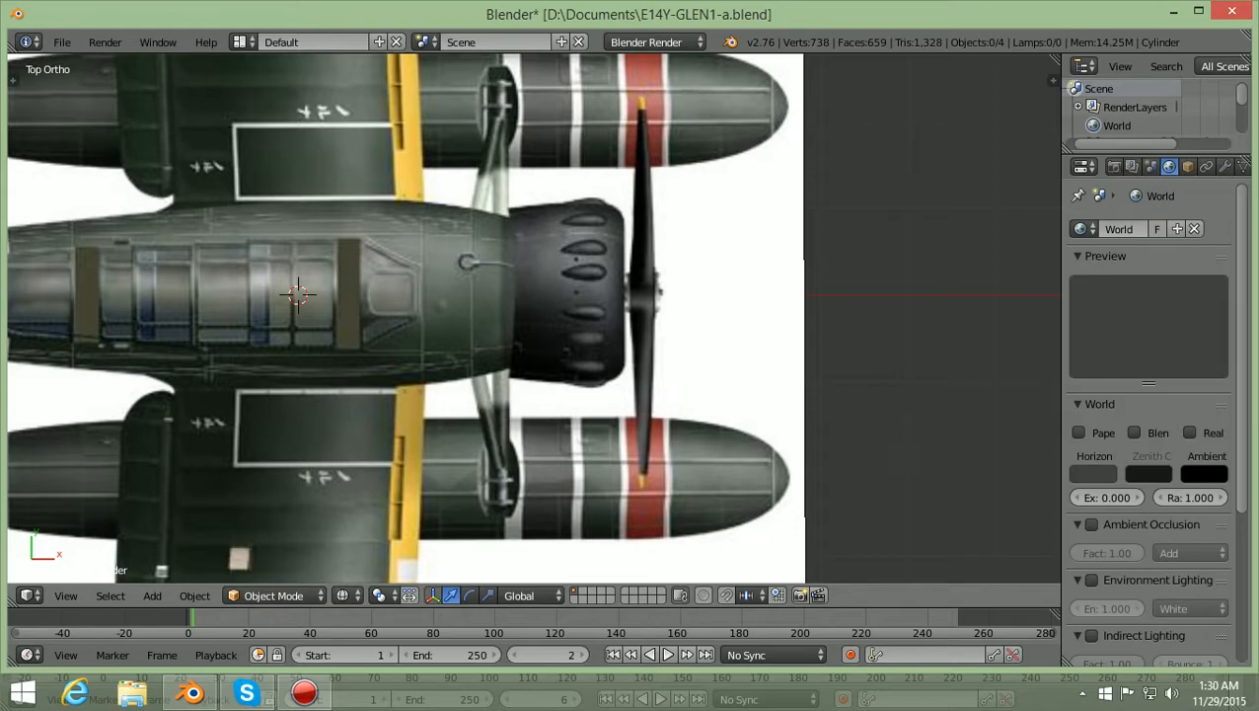
Check the cylinder over the engine cowling in shaded display from the top and return to wireframe
key("alt+z")
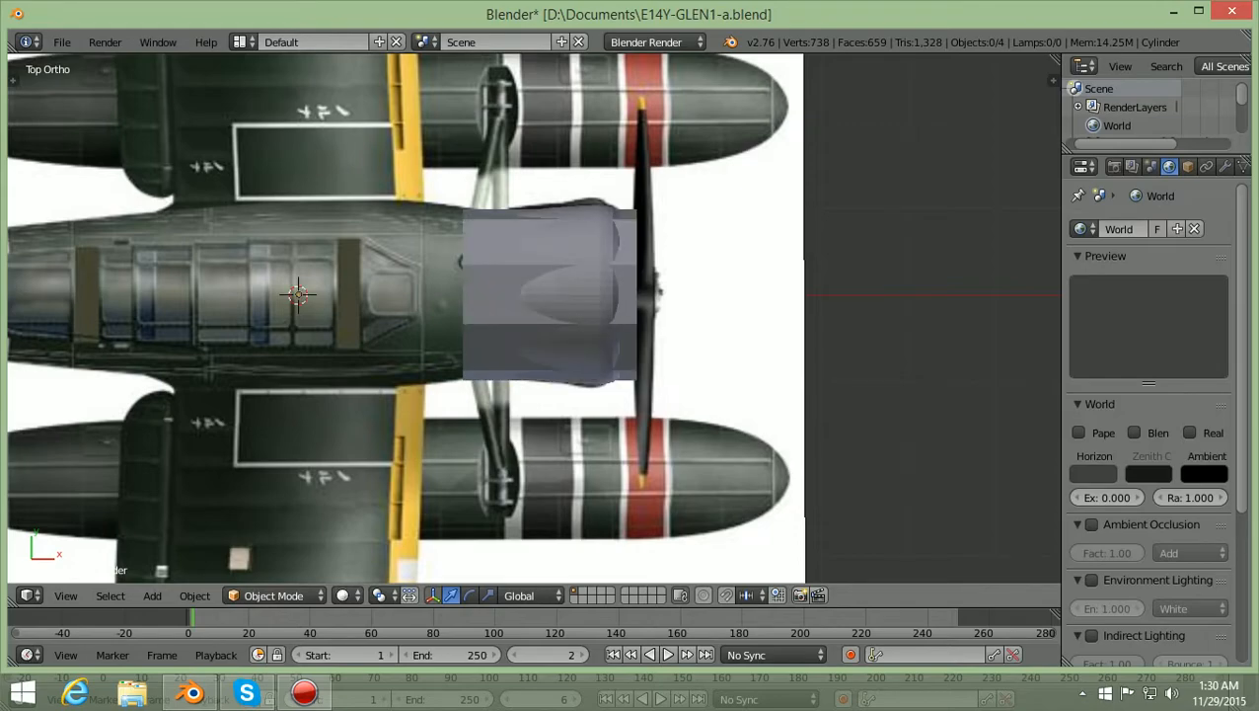
key("alt+z")
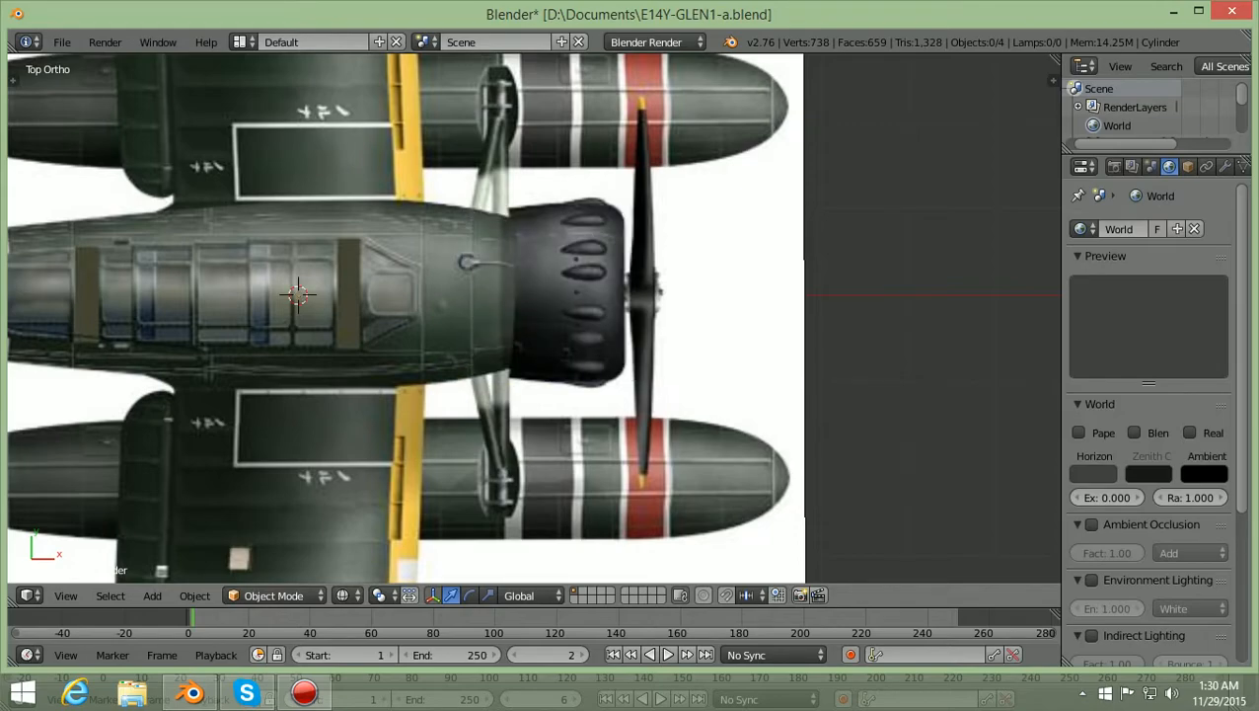
scroll(533, 316, "down", 5)
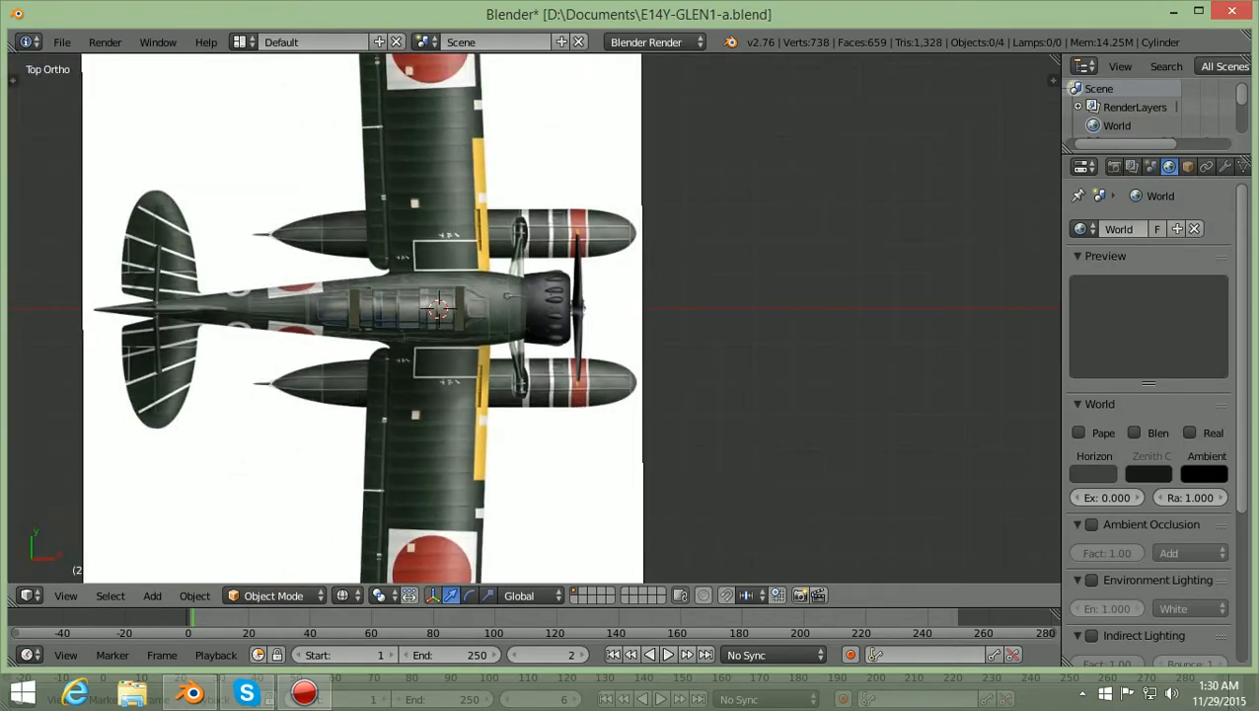
scroll(533, 316, "down", 4, "ctrl")
scroll(533, 315, "down", 2)
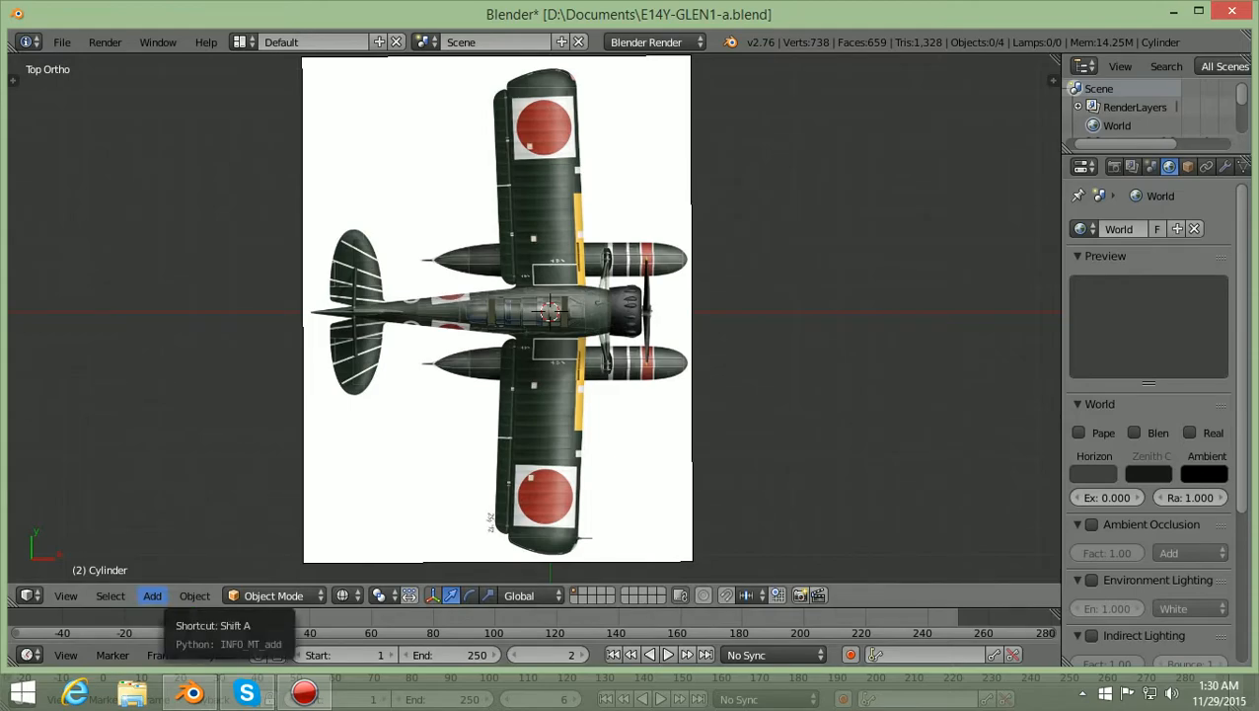
Add an image empty at the 3D cursor on the top-view reference
left_click(152, 595)
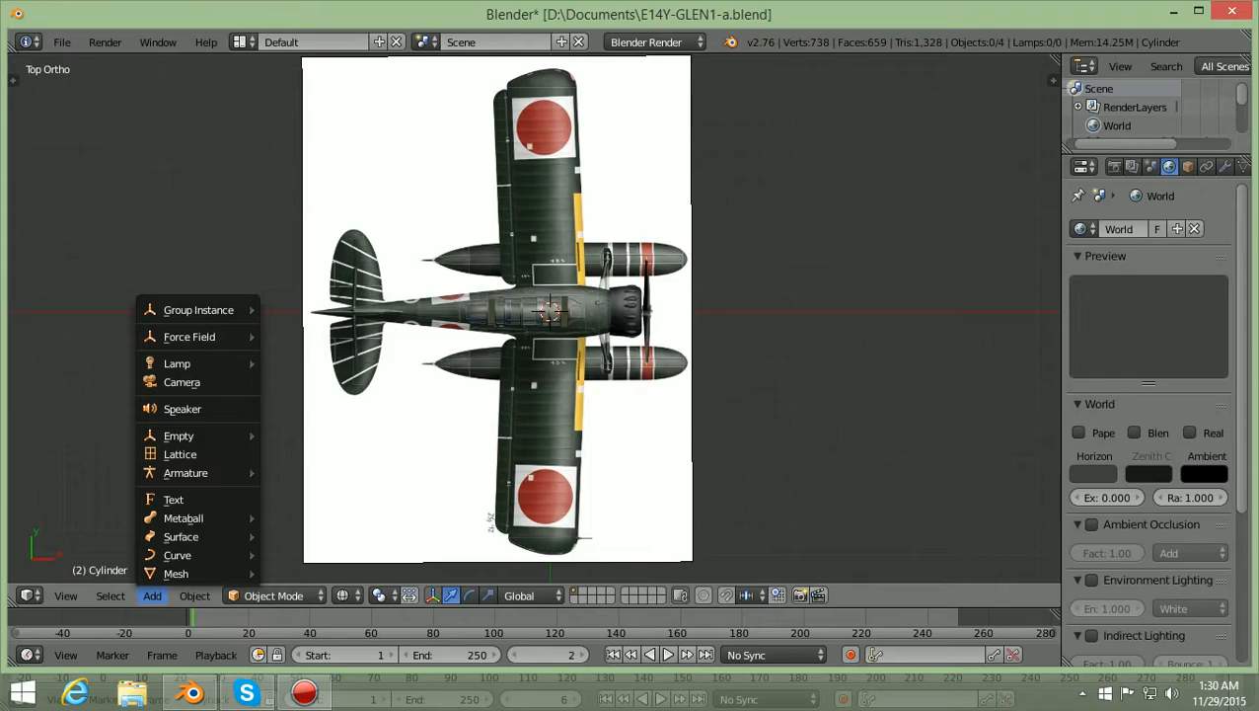
mouse_move(198, 435)
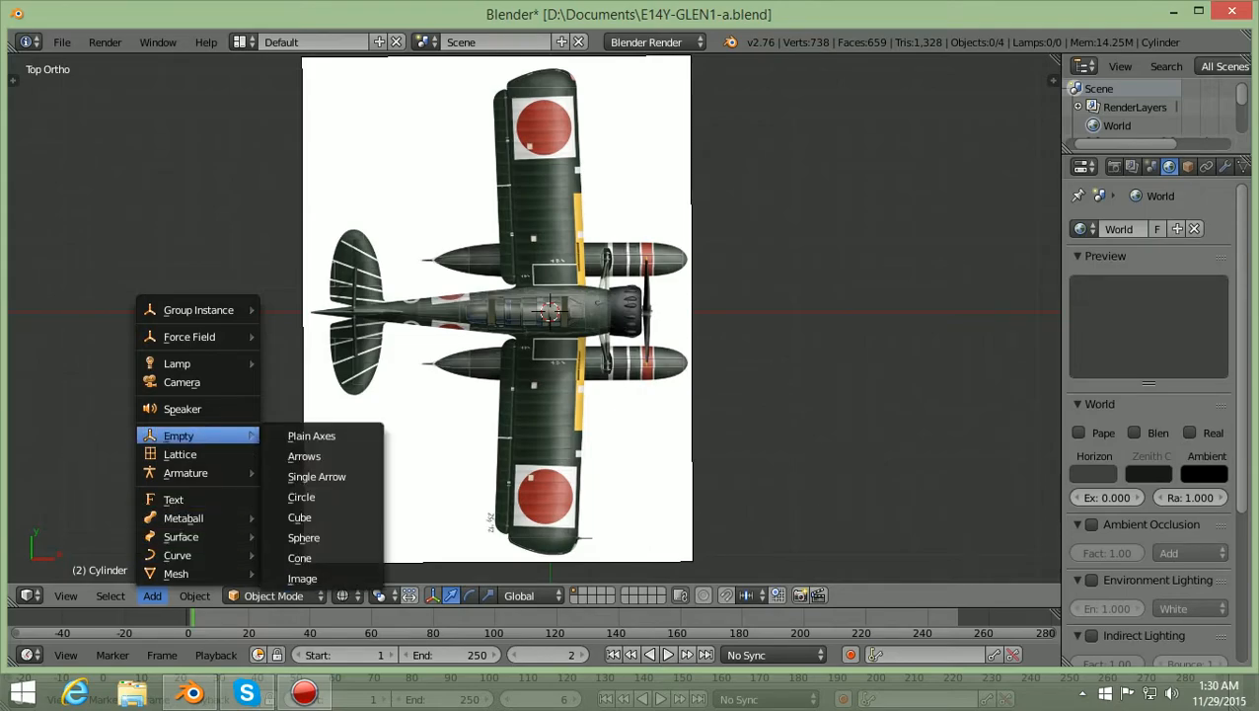
left_click(302, 577)
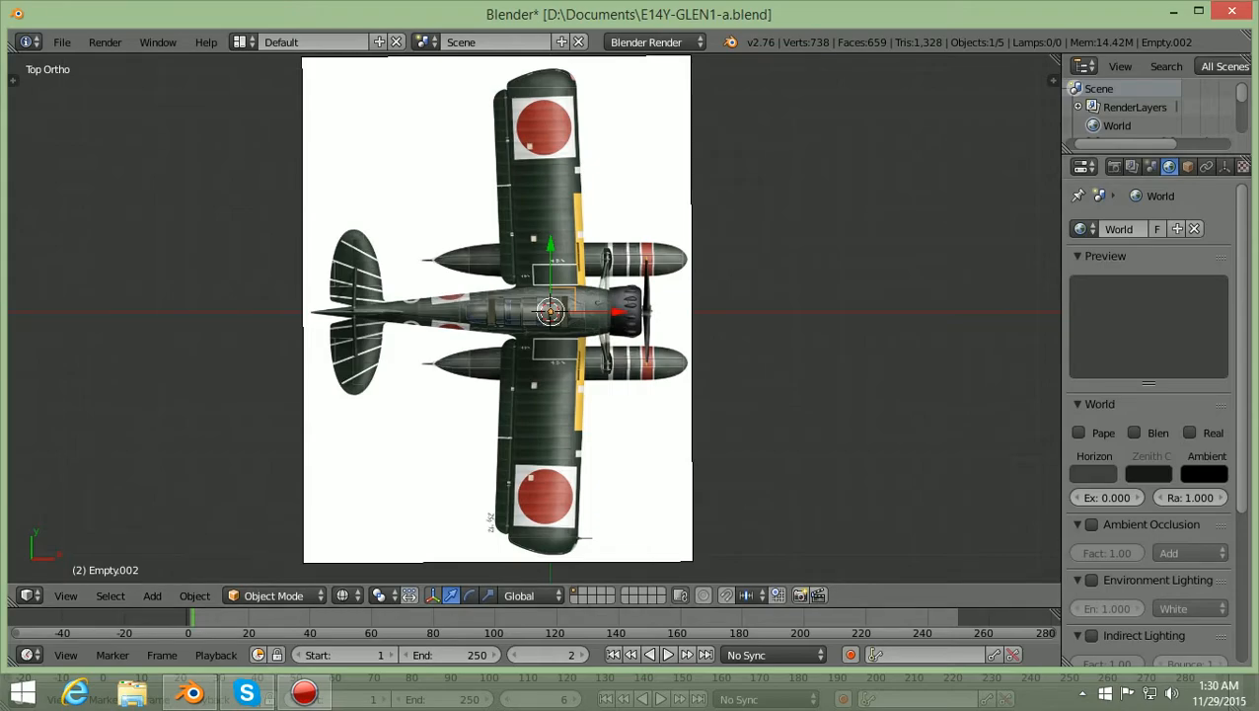
Start choosing an image file for the new empty and browse to the My Pictures folder inside Documents
left_click(1225, 166)
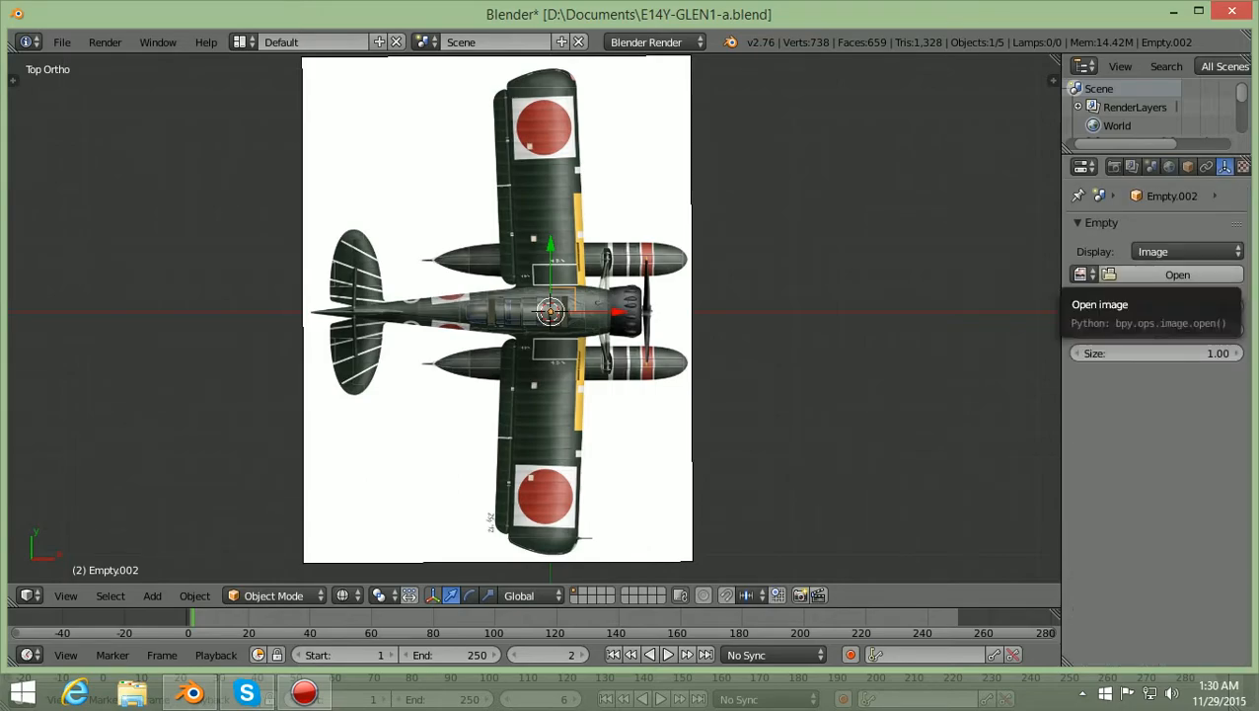
left_click(1178, 275)
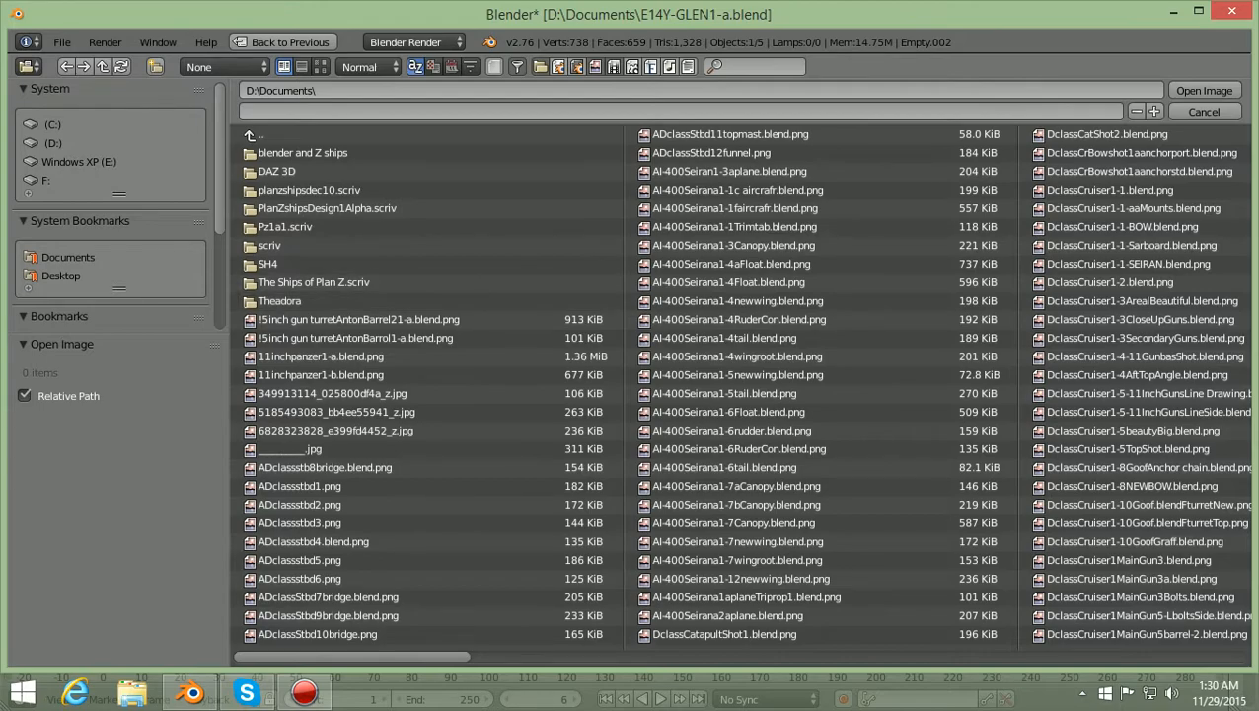
left_click(68, 258)
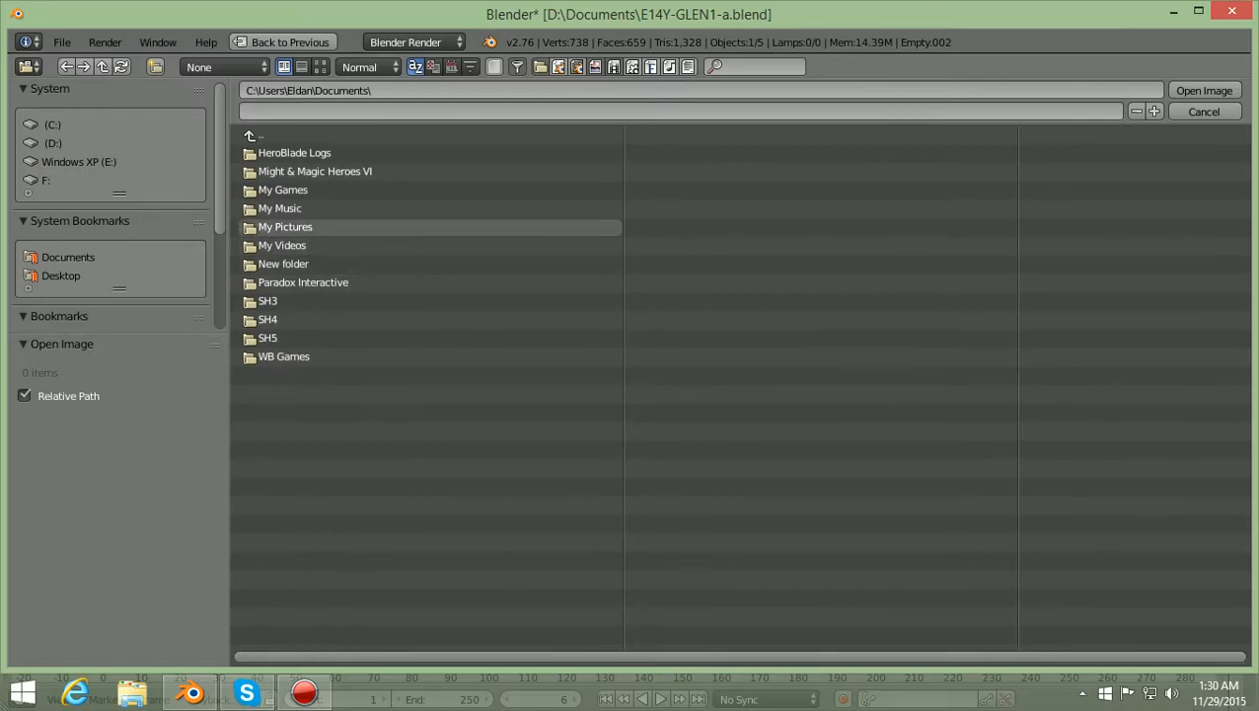
left_click(285, 227)
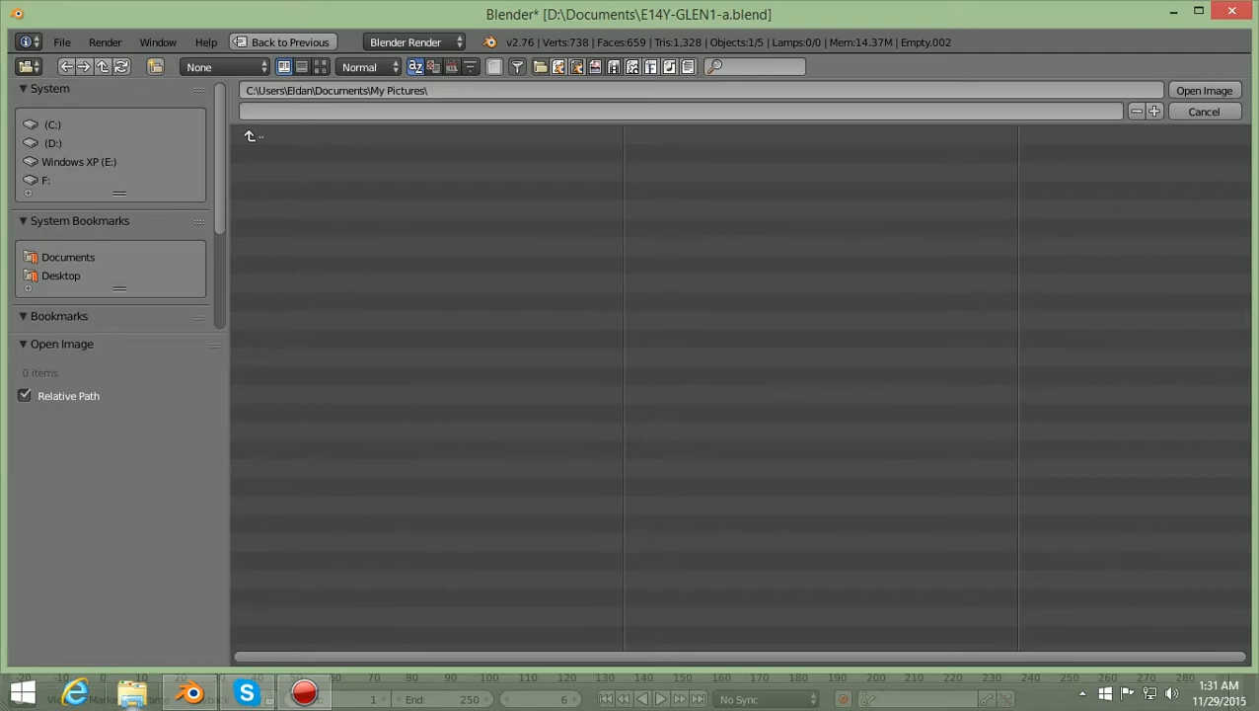
Switch to File Explorer and look through the Pictures folder for the radial engine image
left_click(132, 692)
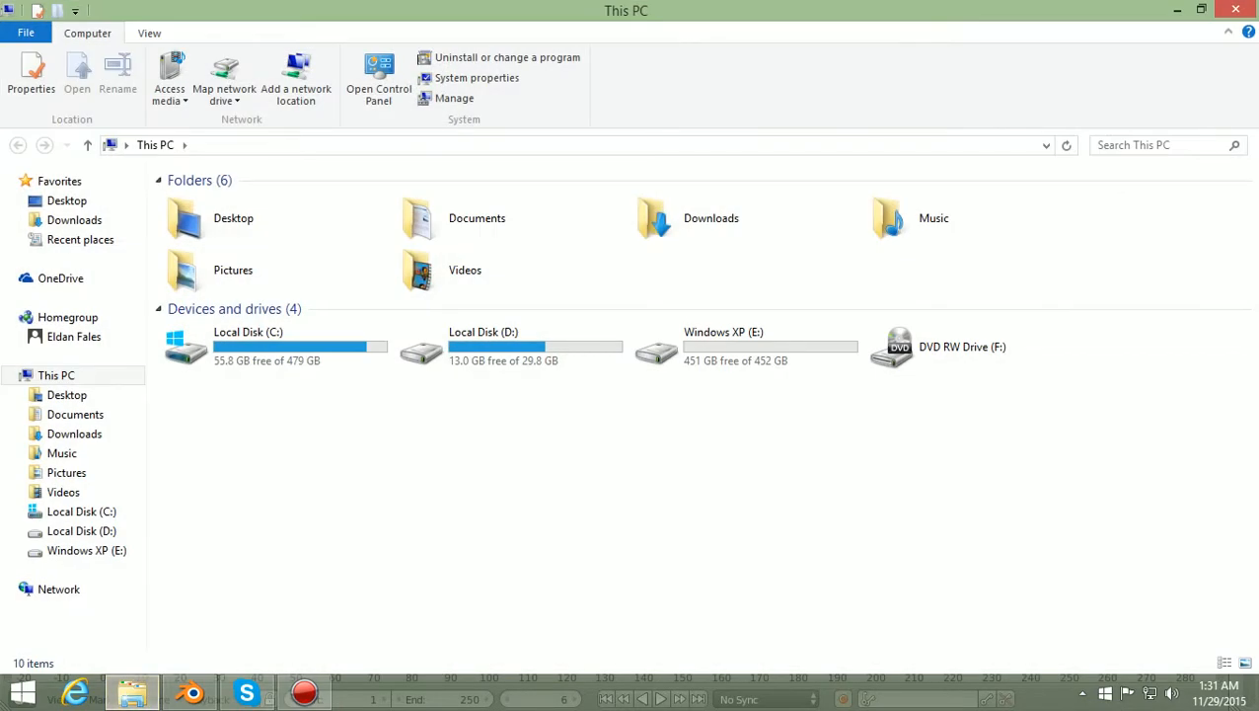
double_click(247, 271)
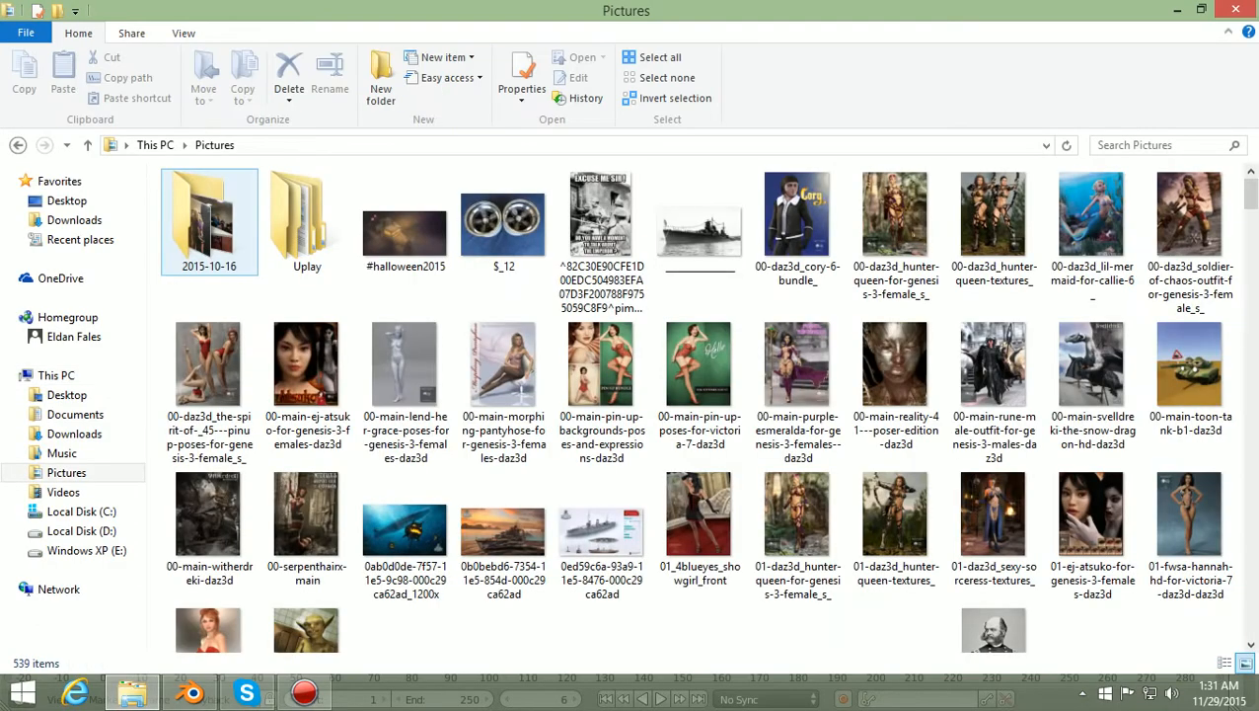
scroll(1092, 262, "down", 8)
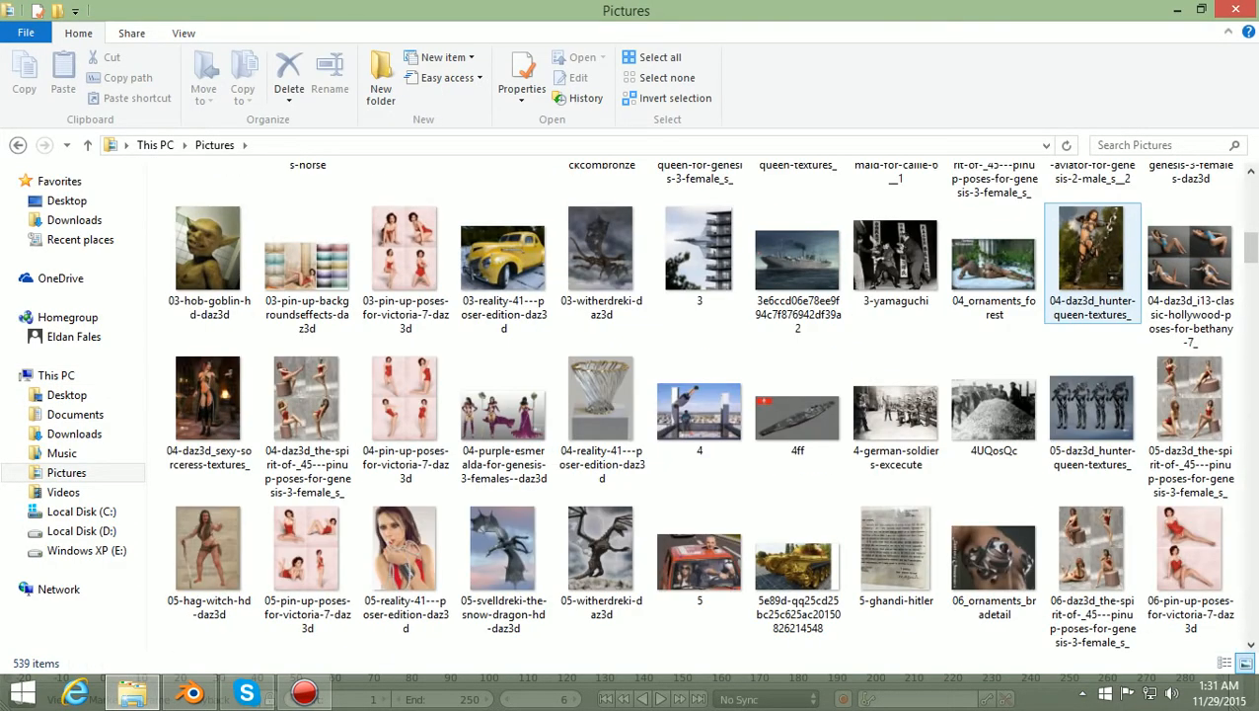
scroll(1091, 276, "down", 10)
scroll(1092, 286, "down", 10)
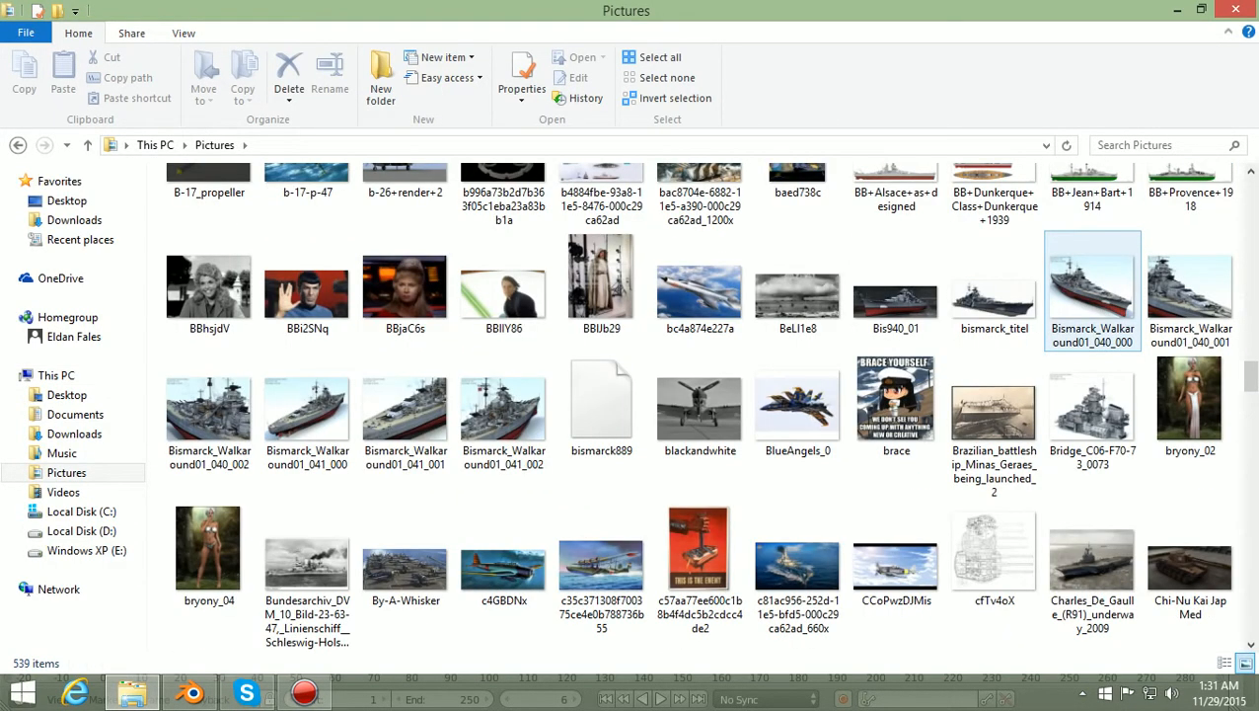
scroll(1092, 291, "down", 10)
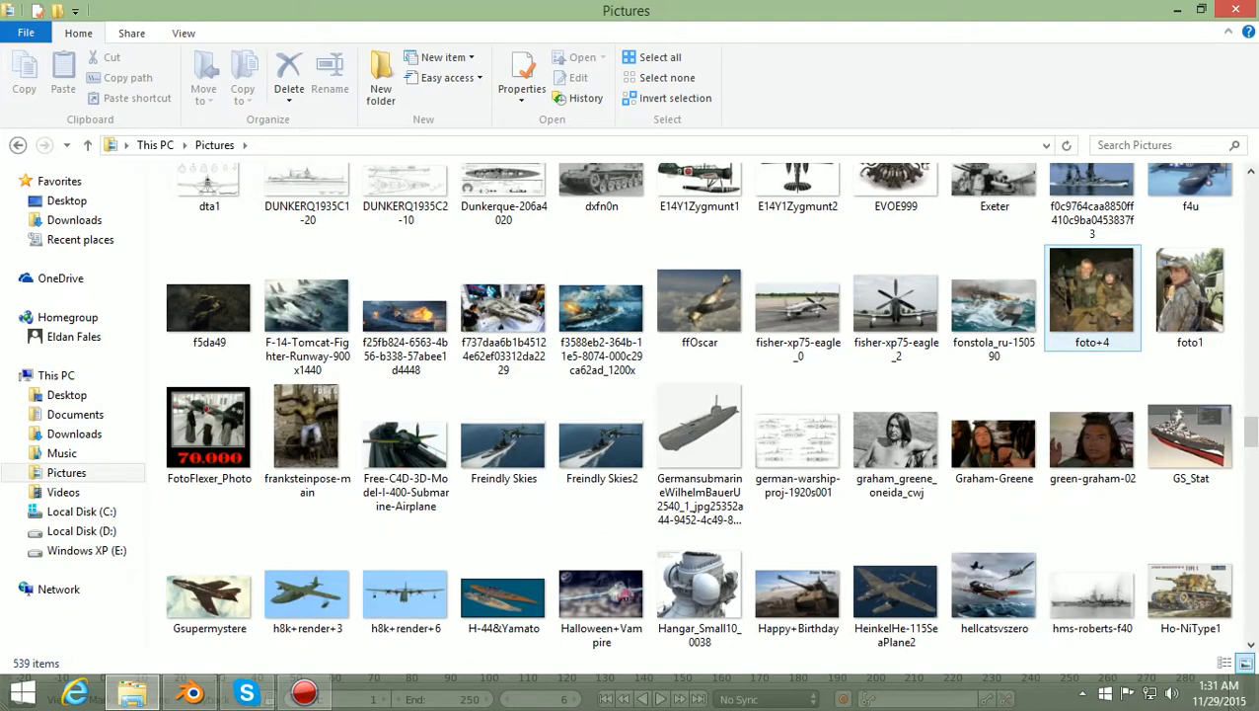
scroll(1091, 291, "down", 10)
scroll(1091, 291, "down", 4)
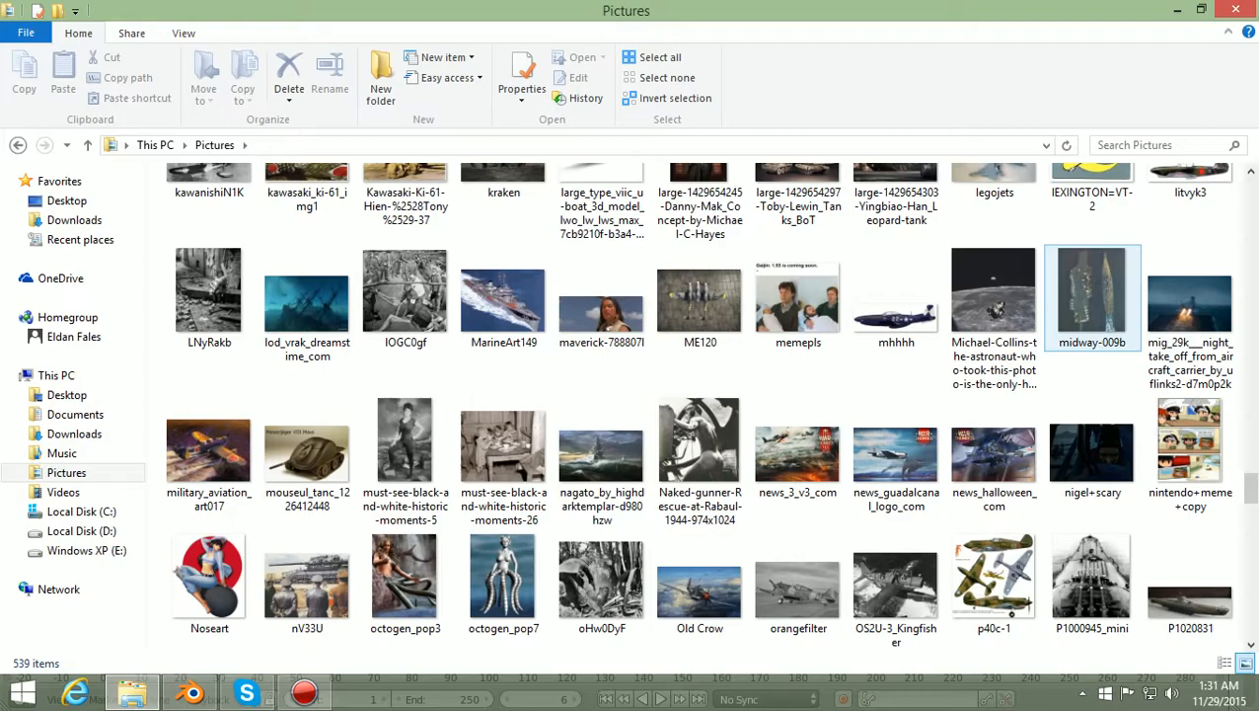
scroll(1092, 296, "down", 8)
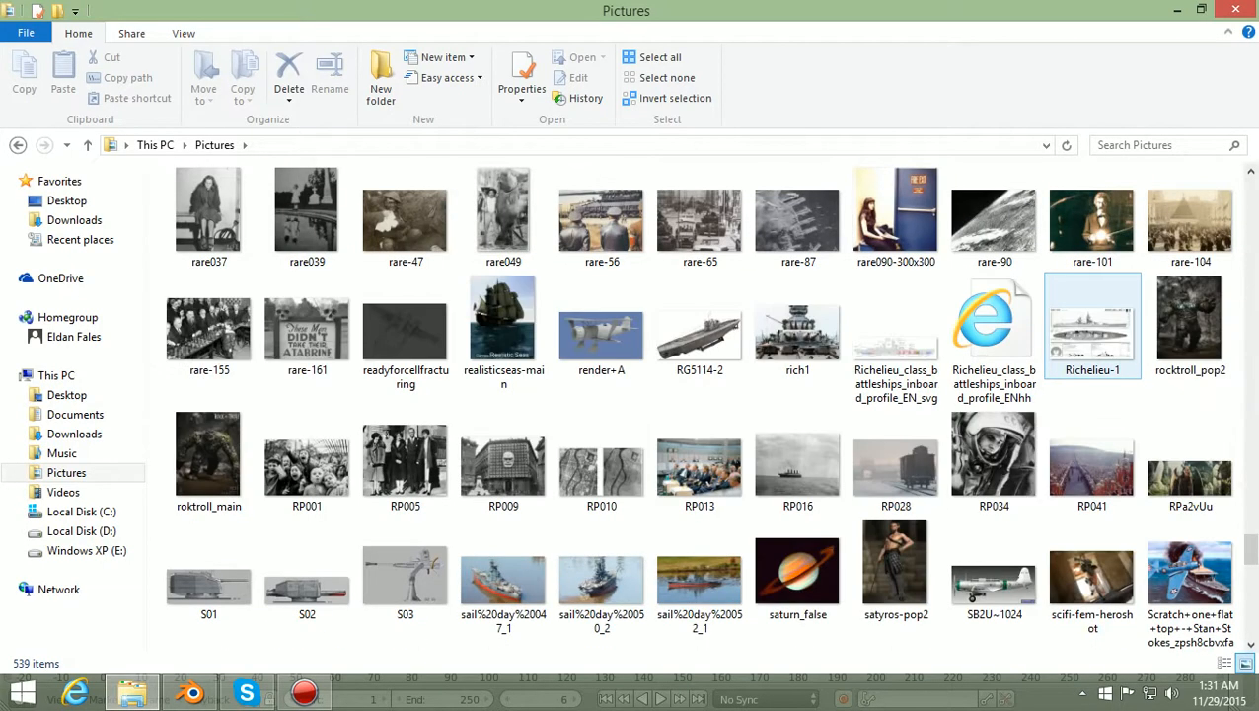
scroll(1092, 296, "down", 10)
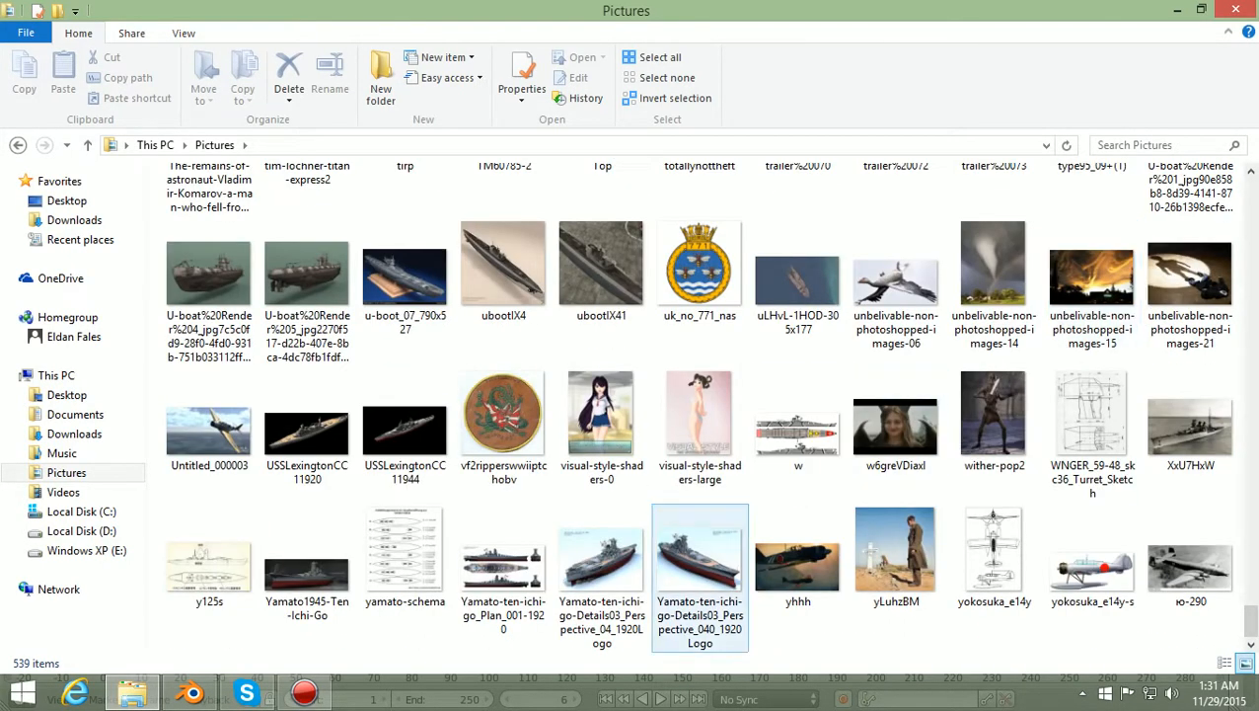
scroll(700, 513, "up", 20)
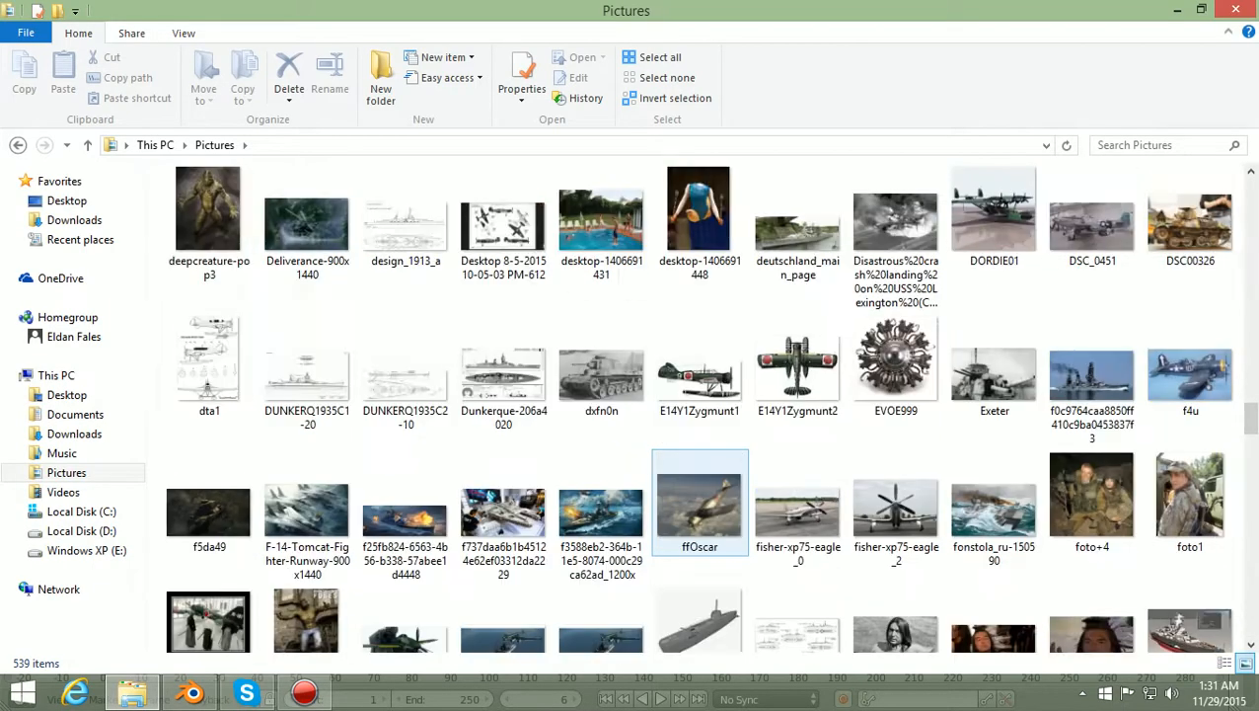
scroll(700, 502, "up", 5)
scroll(700, 509, "down", 8)
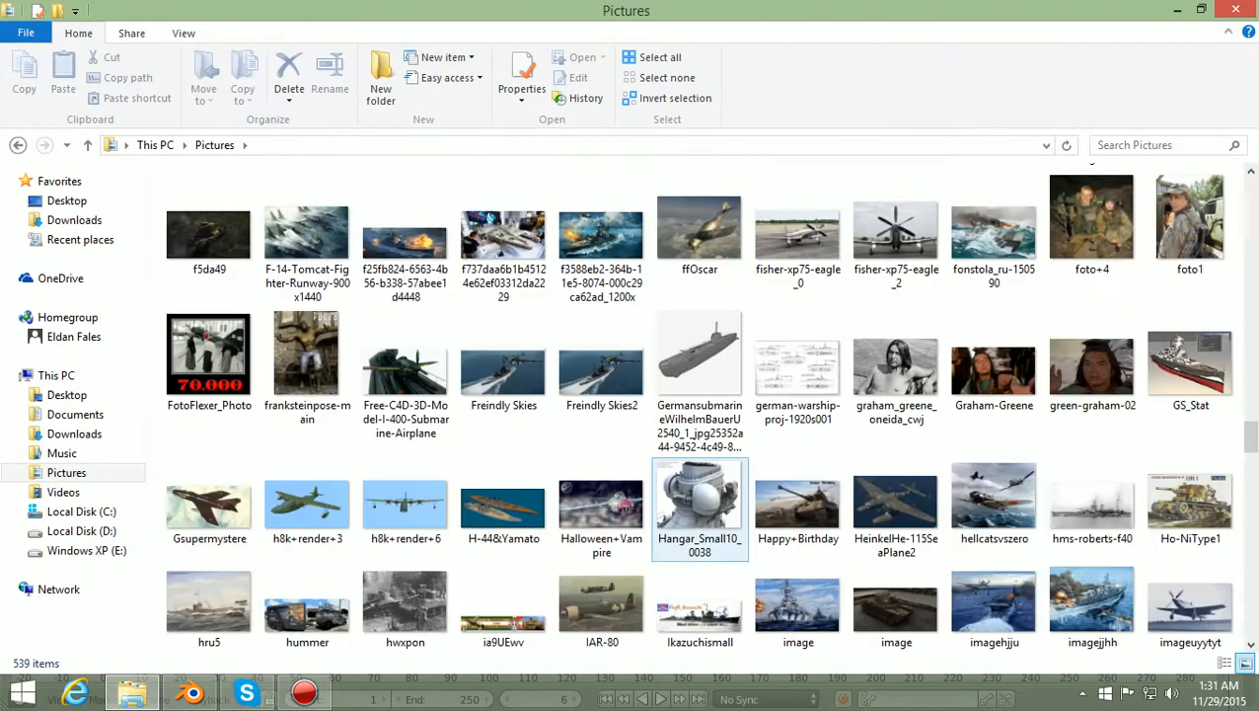
scroll(699, 508, "up", 3)
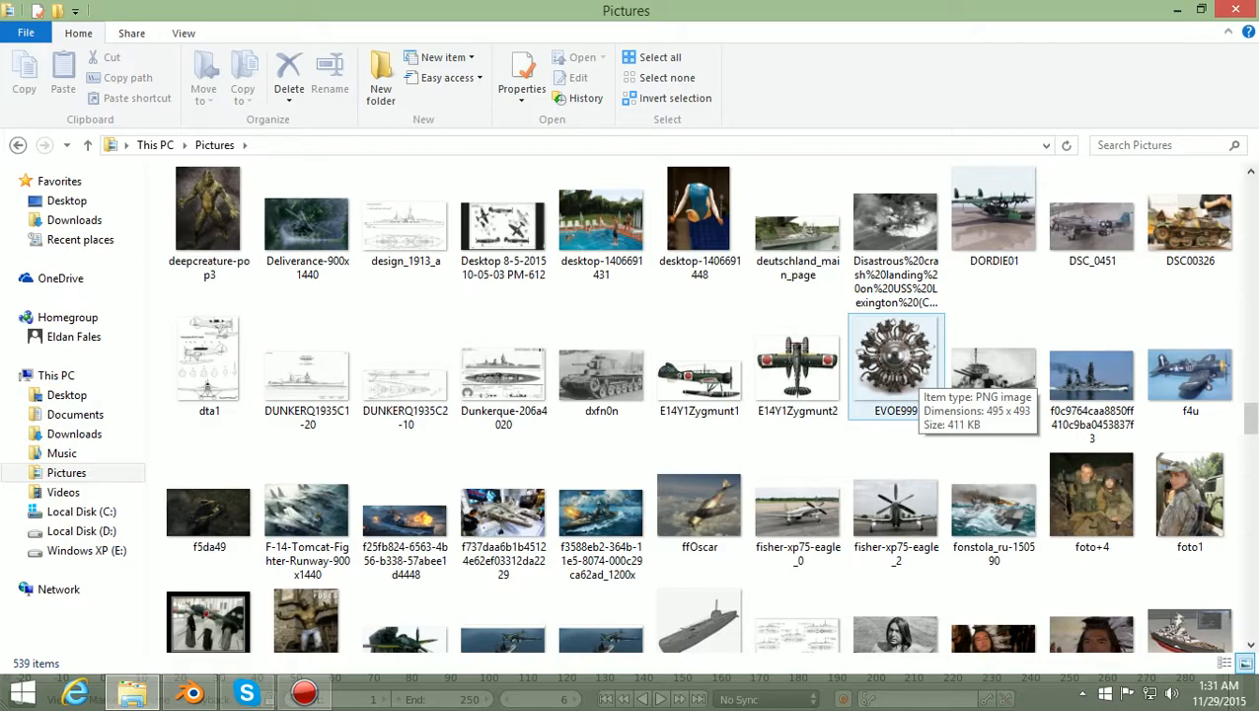
Copy the EVOE999 image from Pictures into the desktop's pics folder and close that folder
right_click(898, 370)
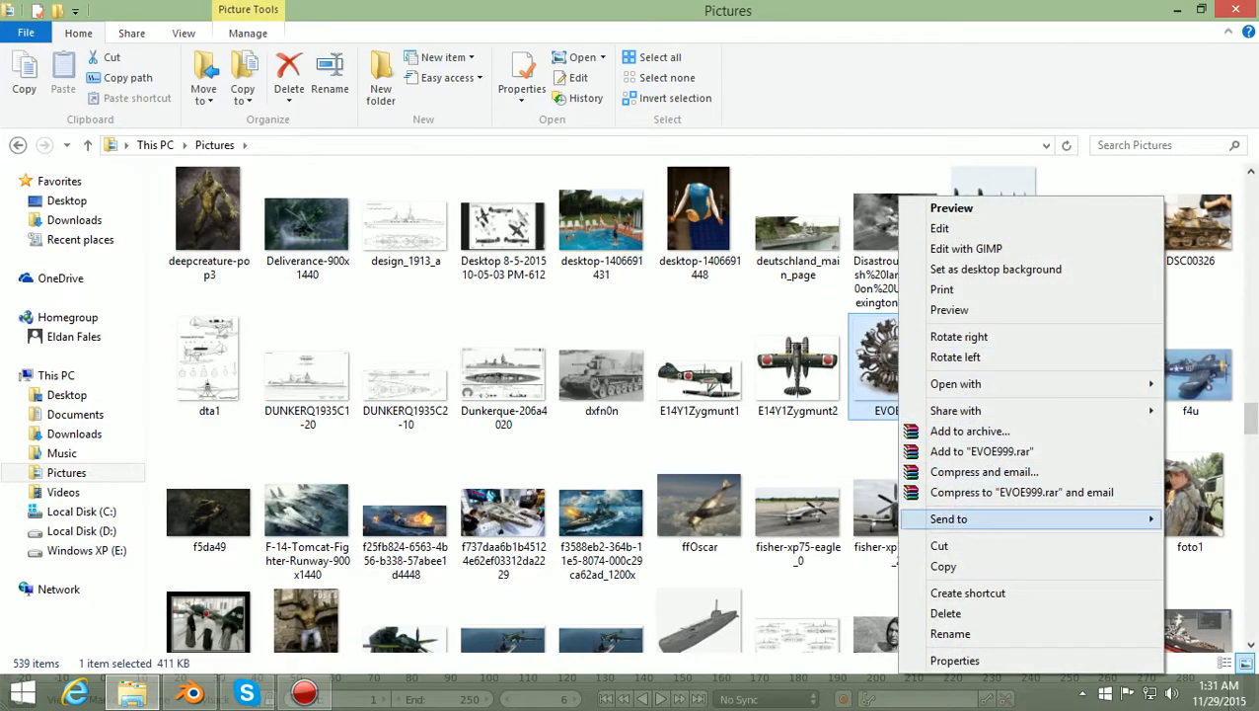
left_click(944, 565)
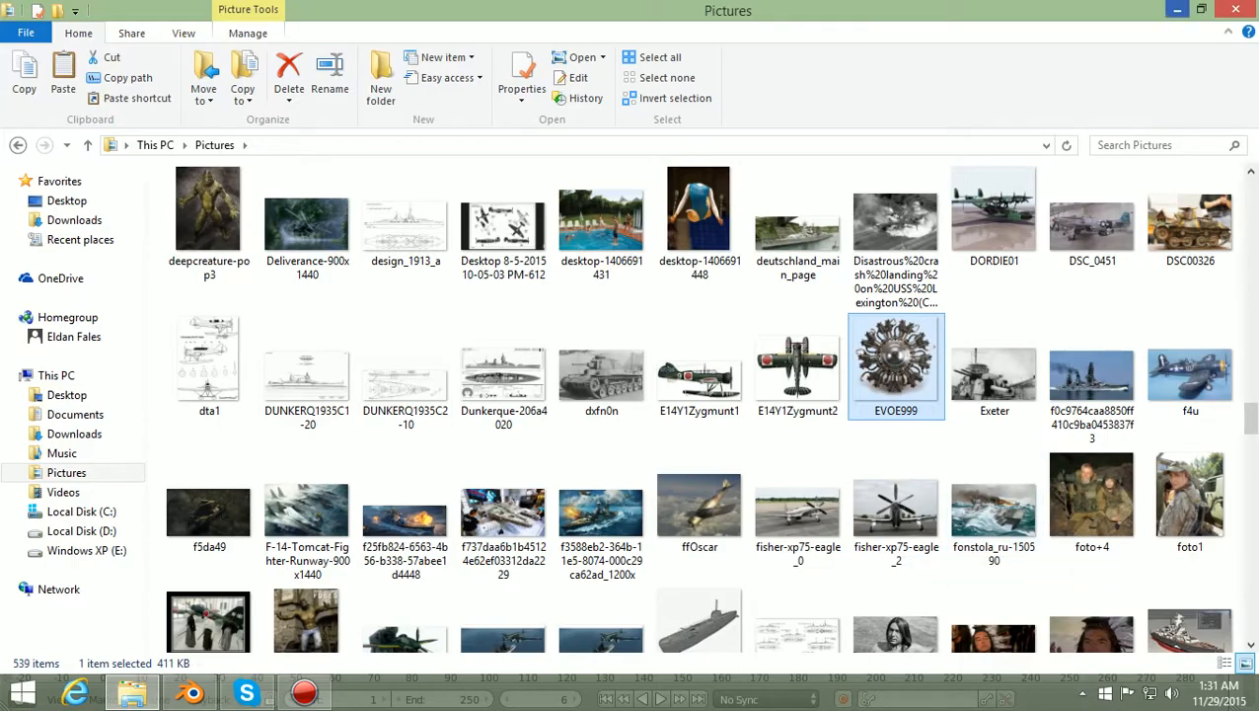
key("alt+Tab")
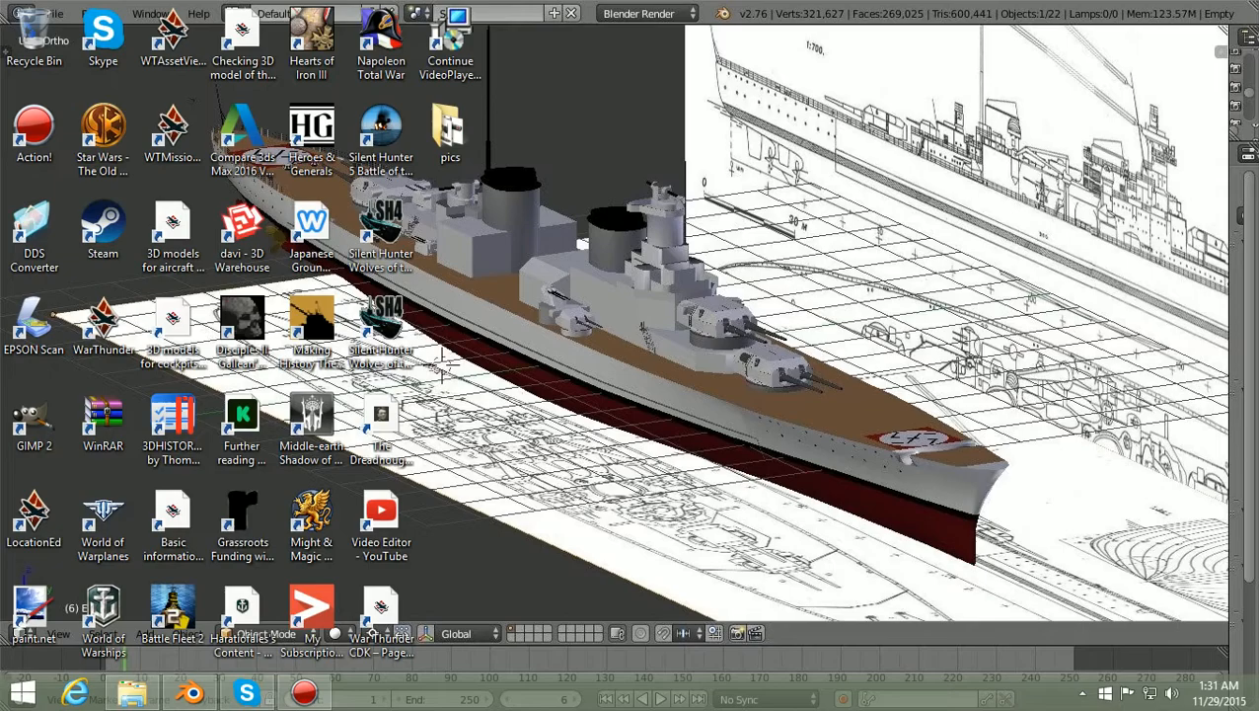
double_click(450, 132)
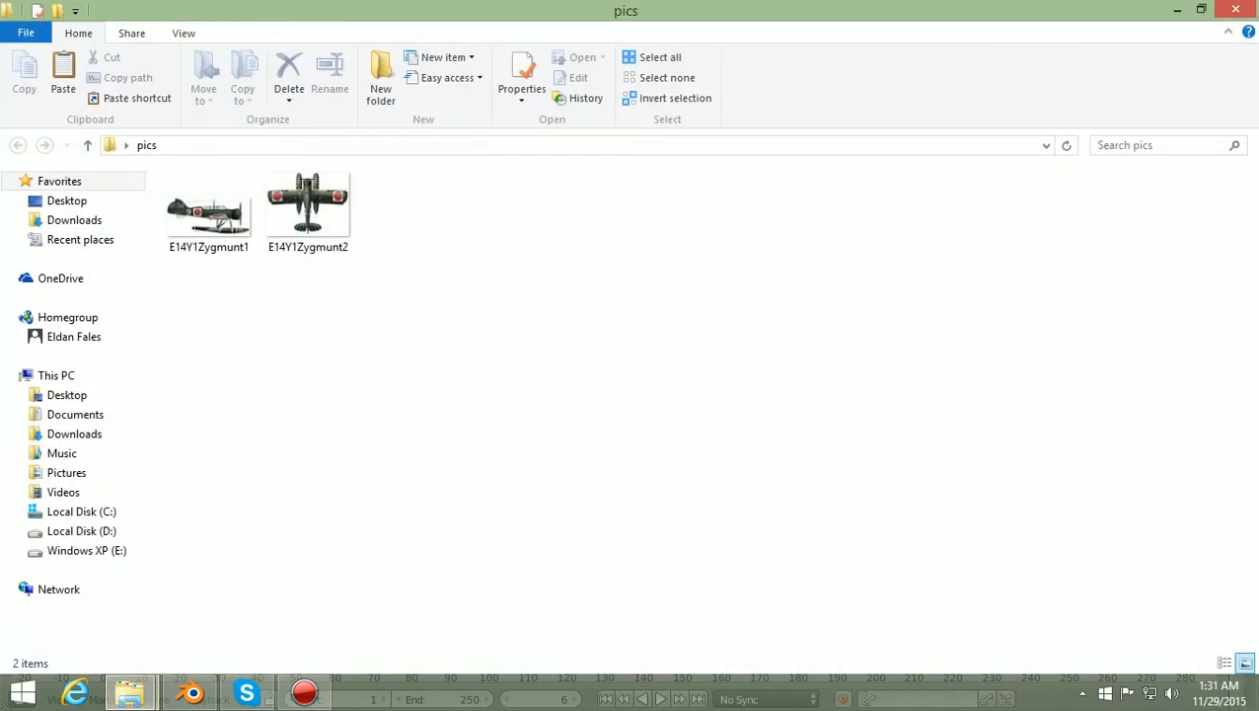
right_click(450, 225)
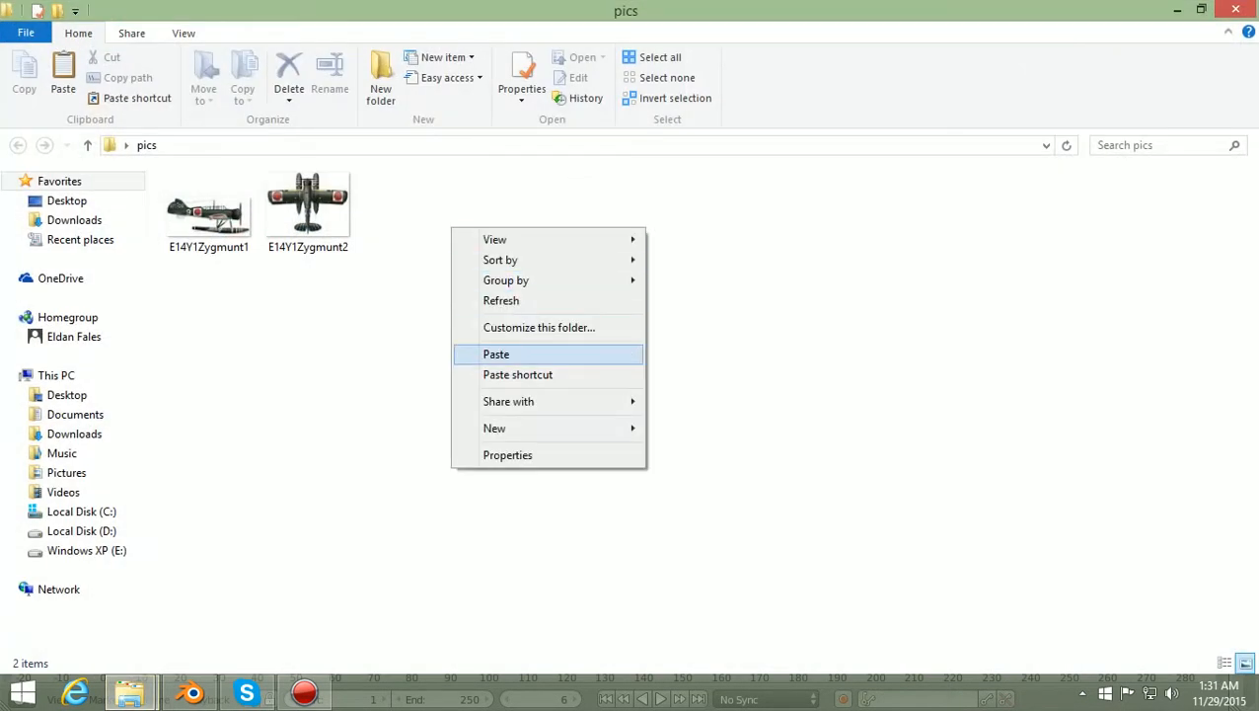
left_click(496, 354)
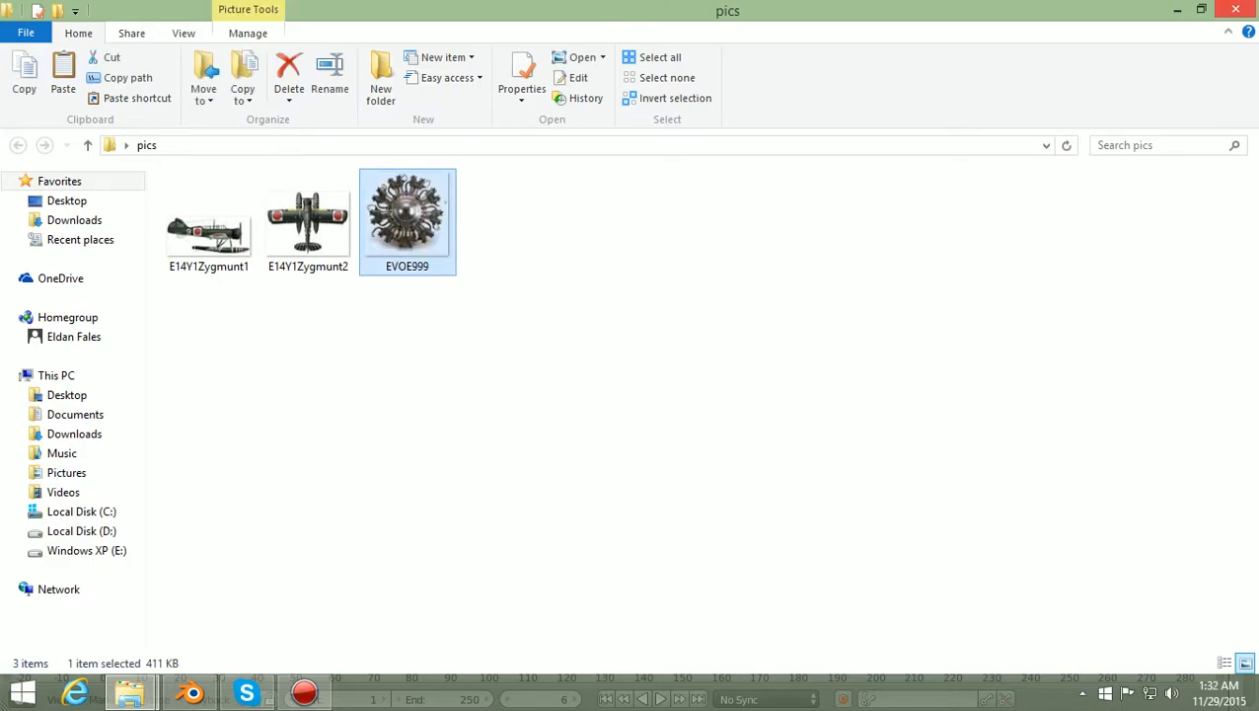
left_click(1236, 10)
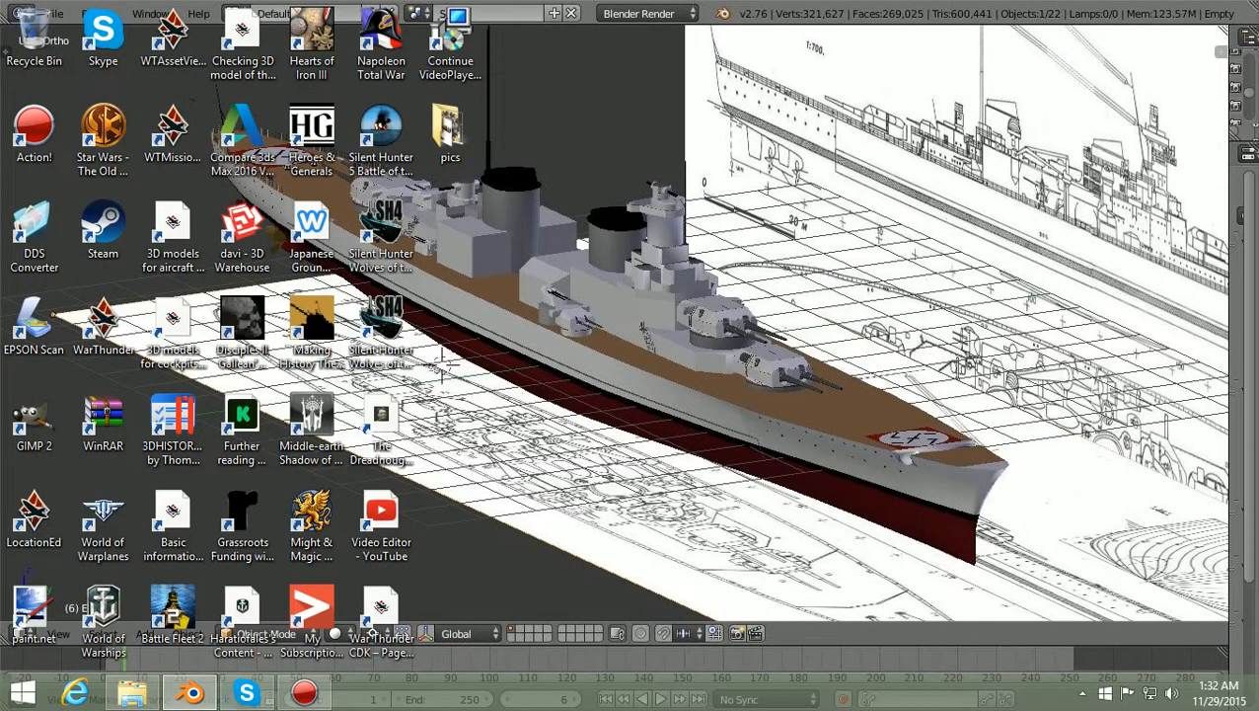
Switch back to Blender and load EVOE999.png from the desktop's pics folder into the image empty
left_click(193, 695)
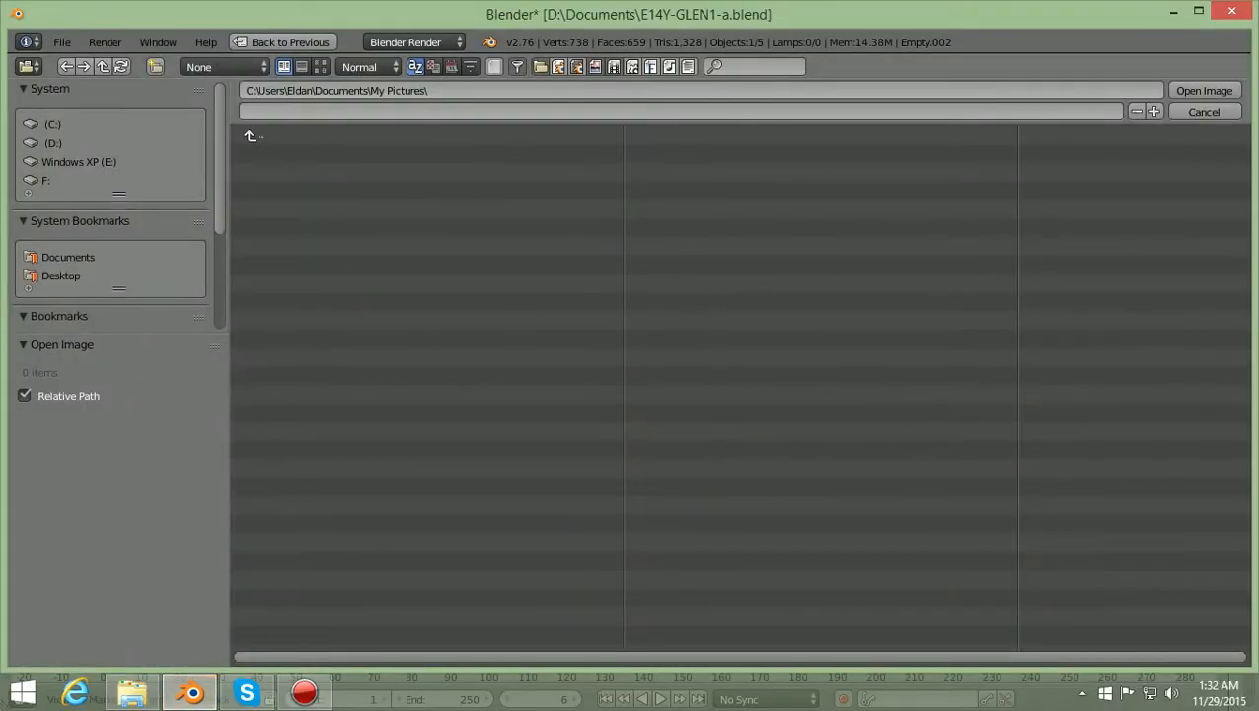
left_click(62, 276)
left_click(268, 153)
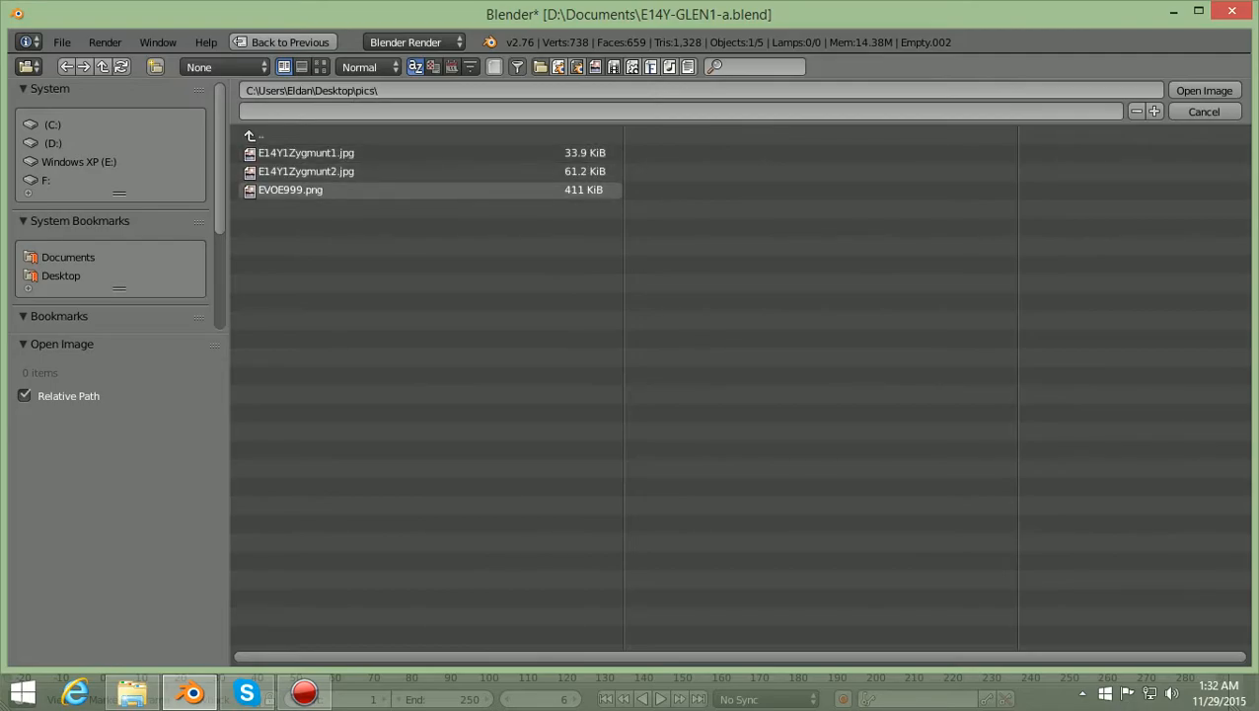
double_click(290, 190)
Examine the radial engine image up close from the top, including its cylinders and its size against the cowling
scroll(533, 316, "up", 6)
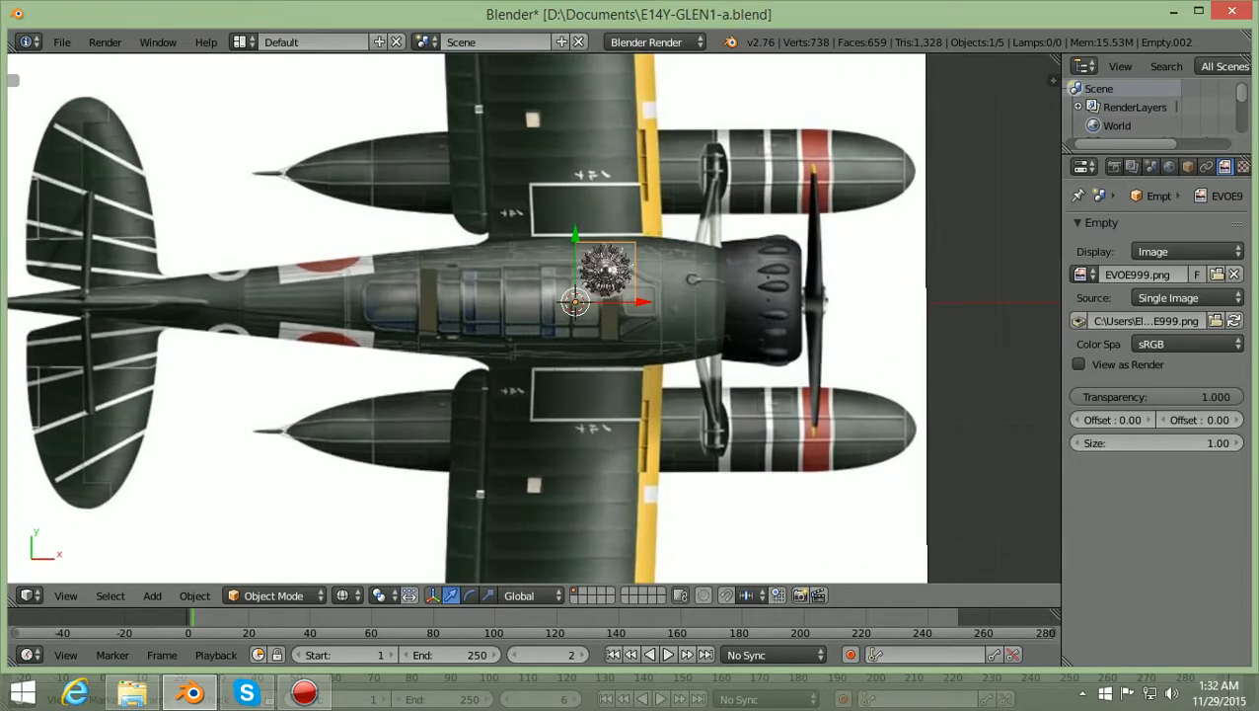
scroll(532, 318, "up", 4, "ctrl")
scroll(532, 317, "up", 5)
scroll(533, 318, "up", 3, "shift")
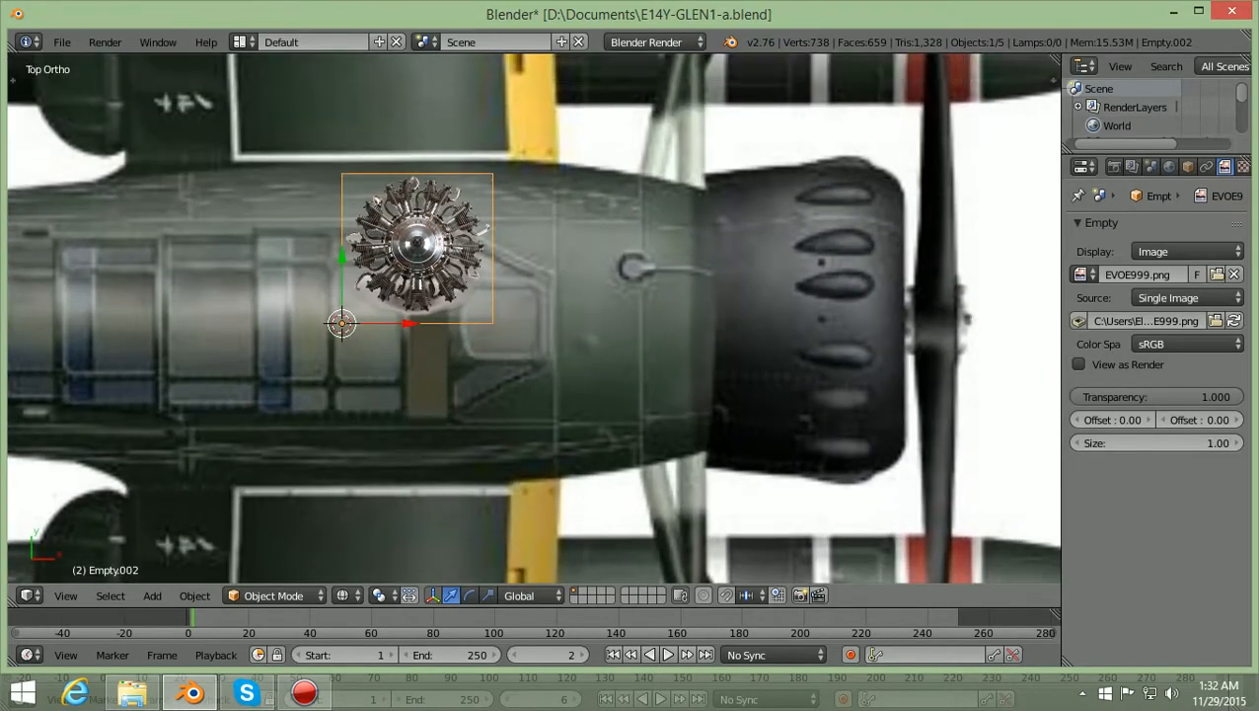
scroll(533, 318, "up", 3)
scroll(533, 318, "down", 2)
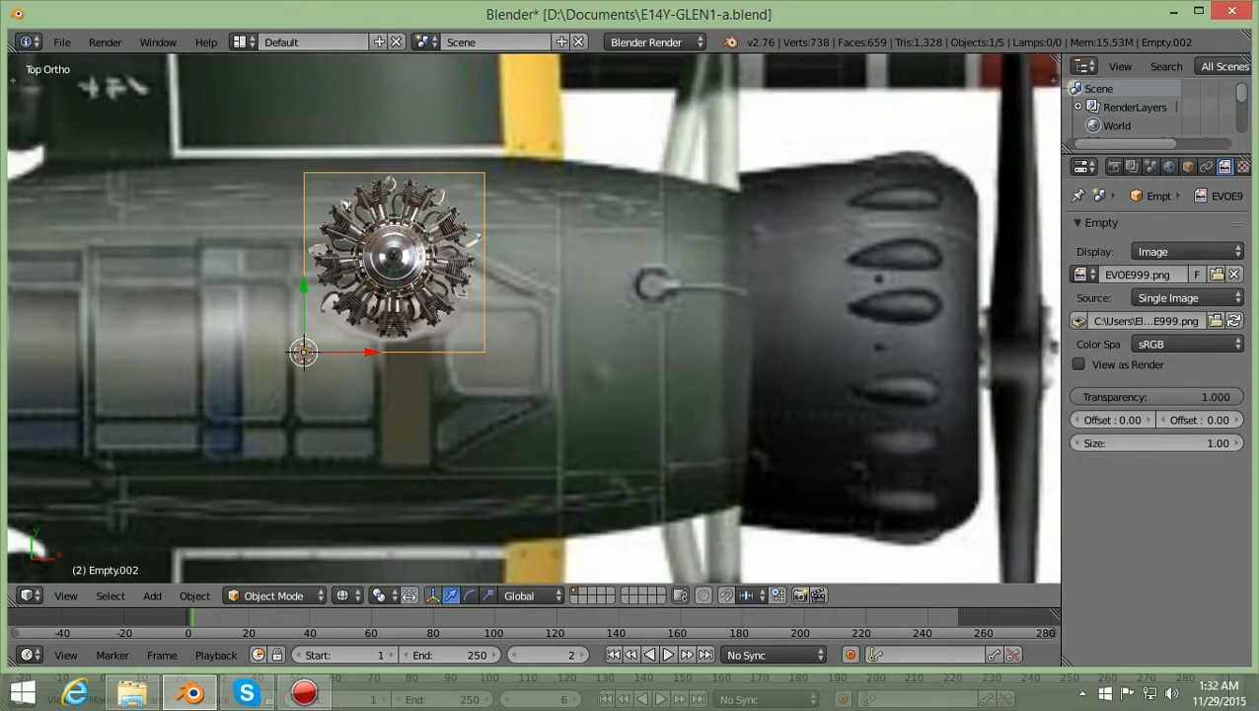
scroll(533, 318, "down", 1, "shift")
scroll(533, 318, "up", 2, "shift")
scroll(533, 318, "up", 3)
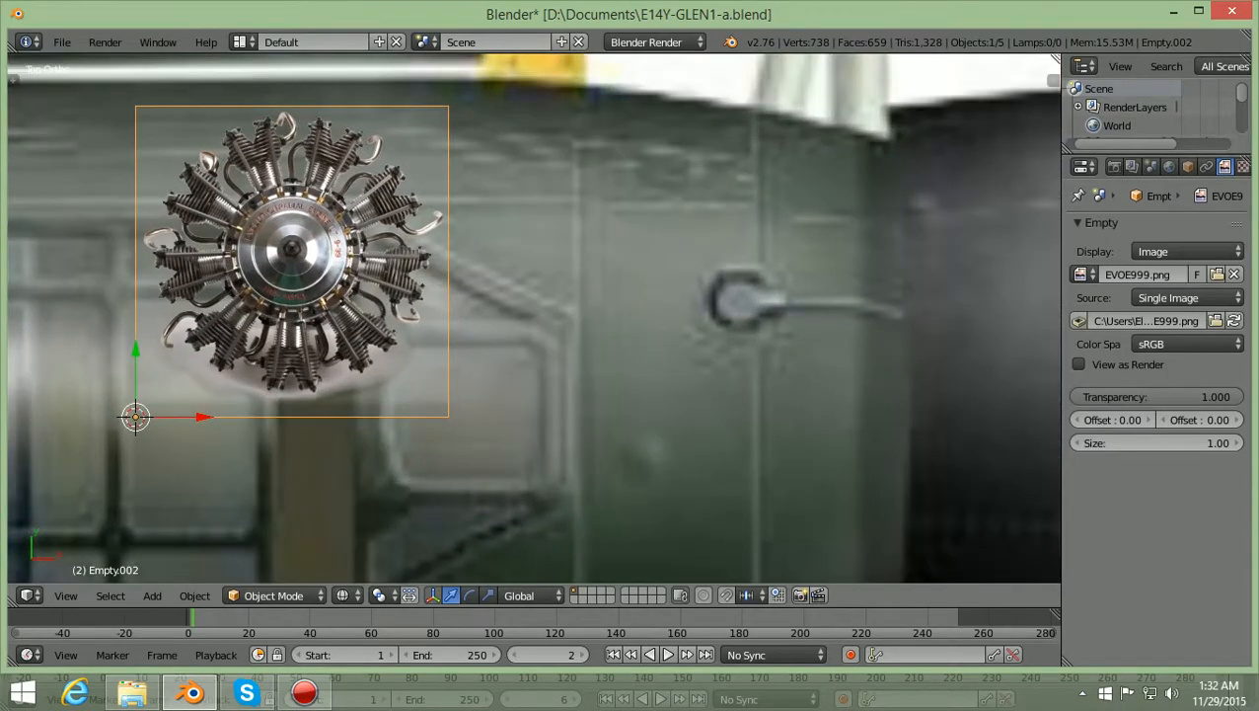
Scale the radial engine image up by a factor of about 1.48 and again by about 1.29
scroll(533, 317, "down", 3)
scroll(533, 318, "down", 2, "shift")
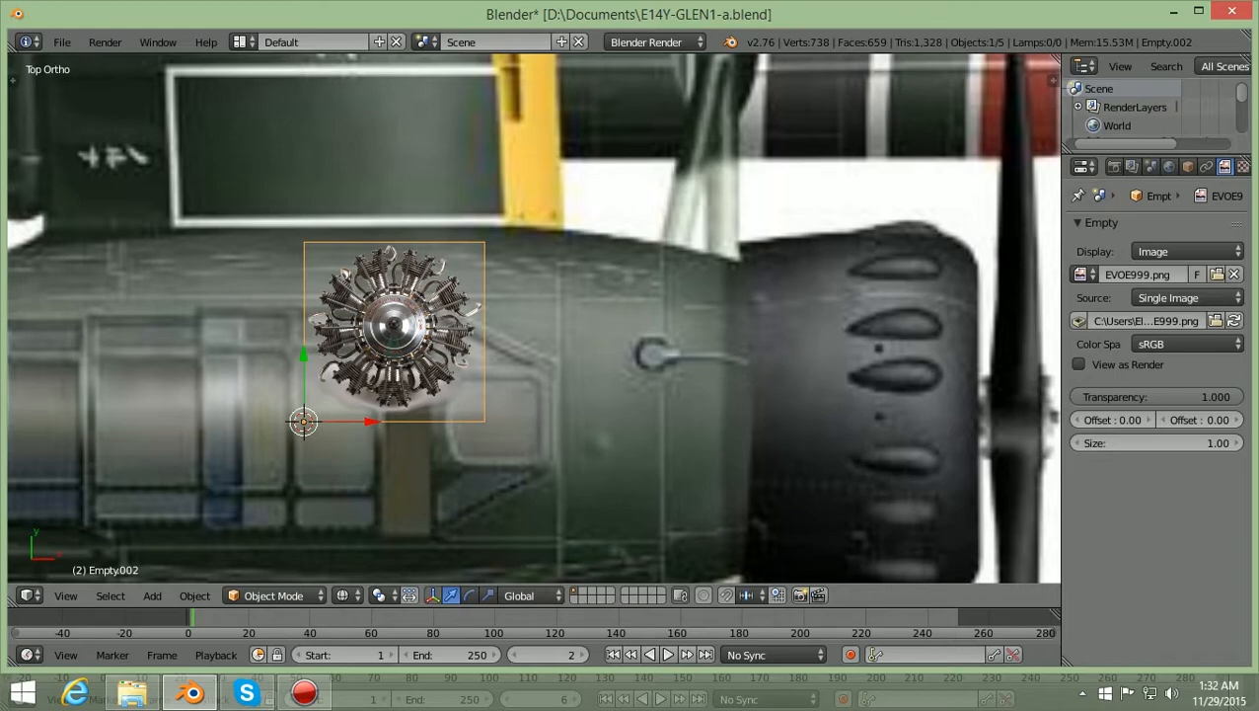
key("s")
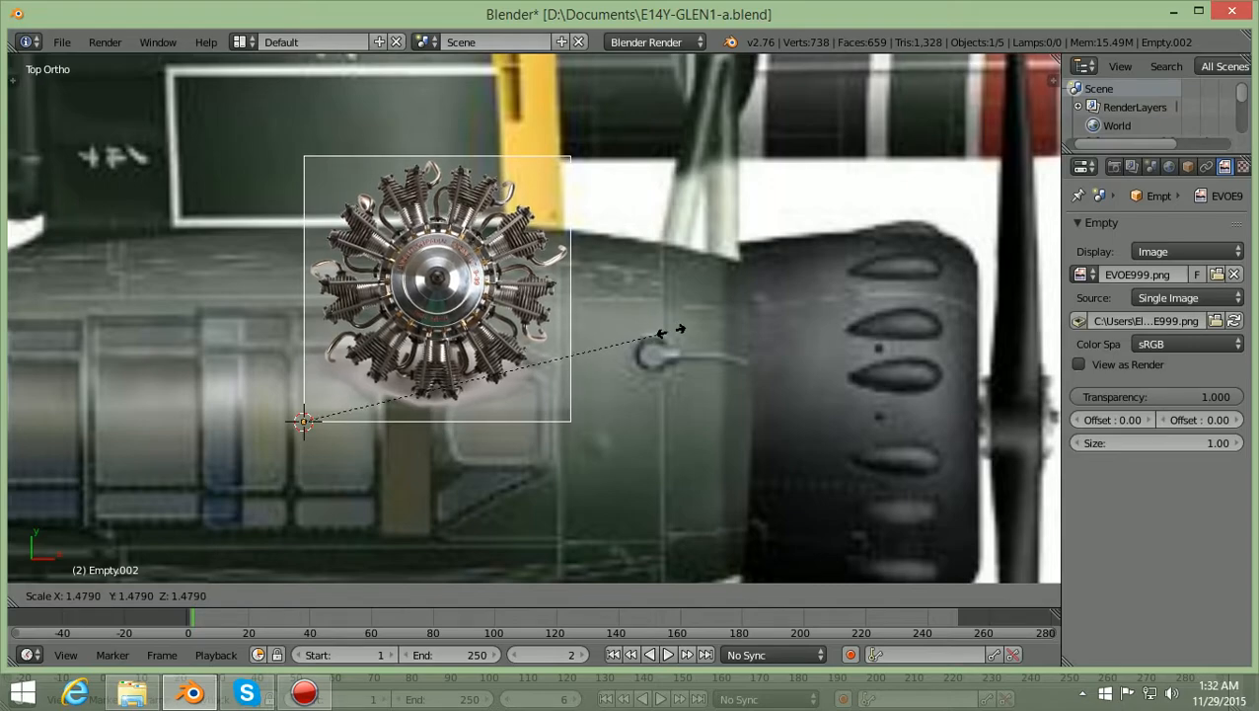
left_click(671, 331)
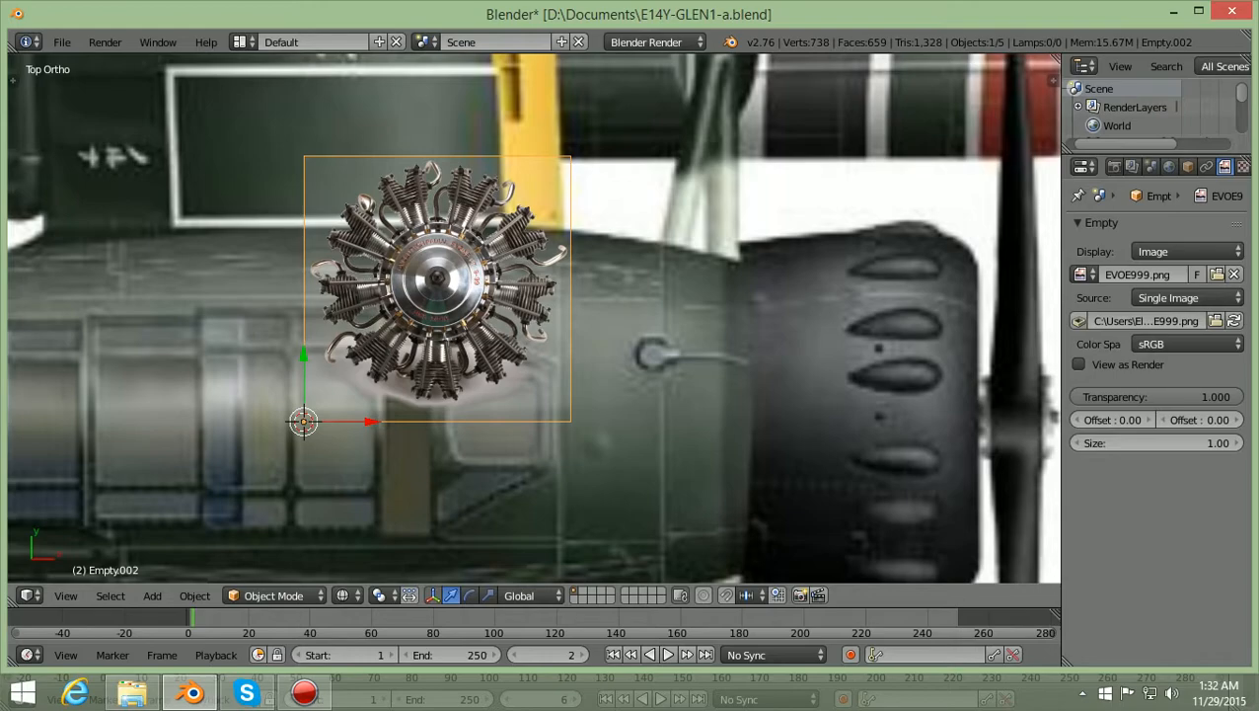
key("s")
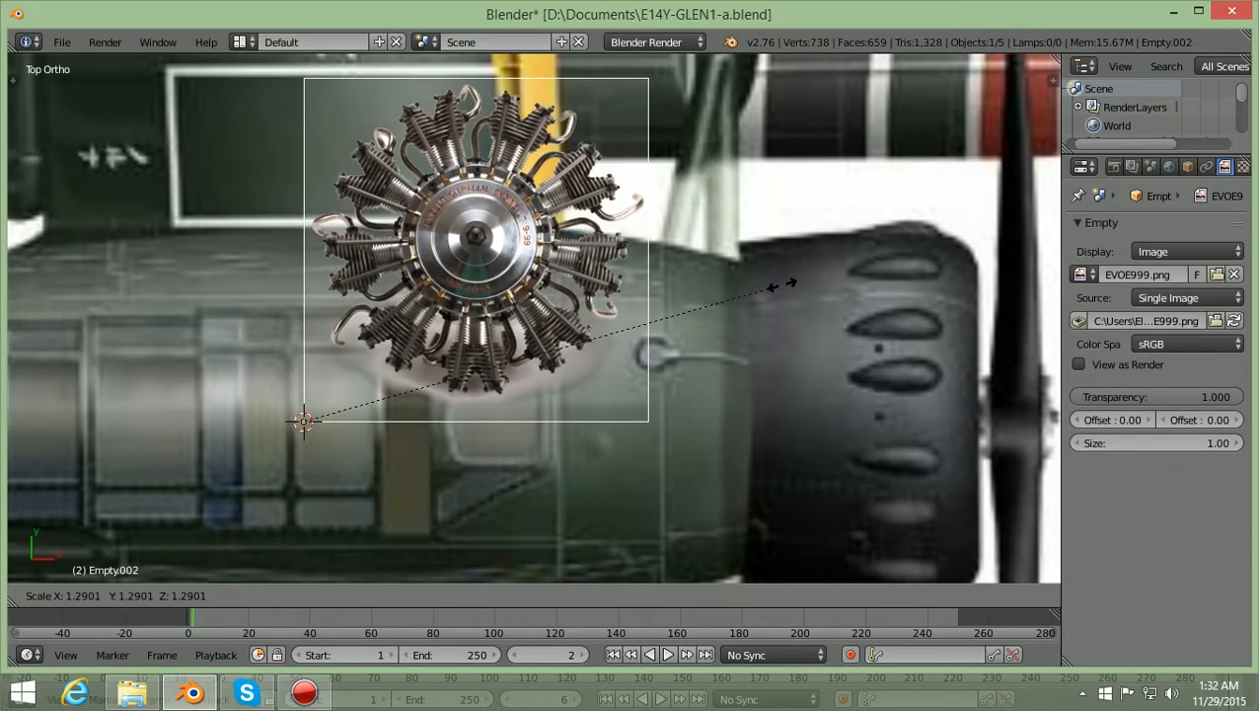
left_click(773, 286)
From the front view, rotate the radial engine image 90 degrees about the global Y axis
scroll(772, 287, "down", 4)
scroll(534, 318, "down", 2)
scroll(534, 318, "up", 3)
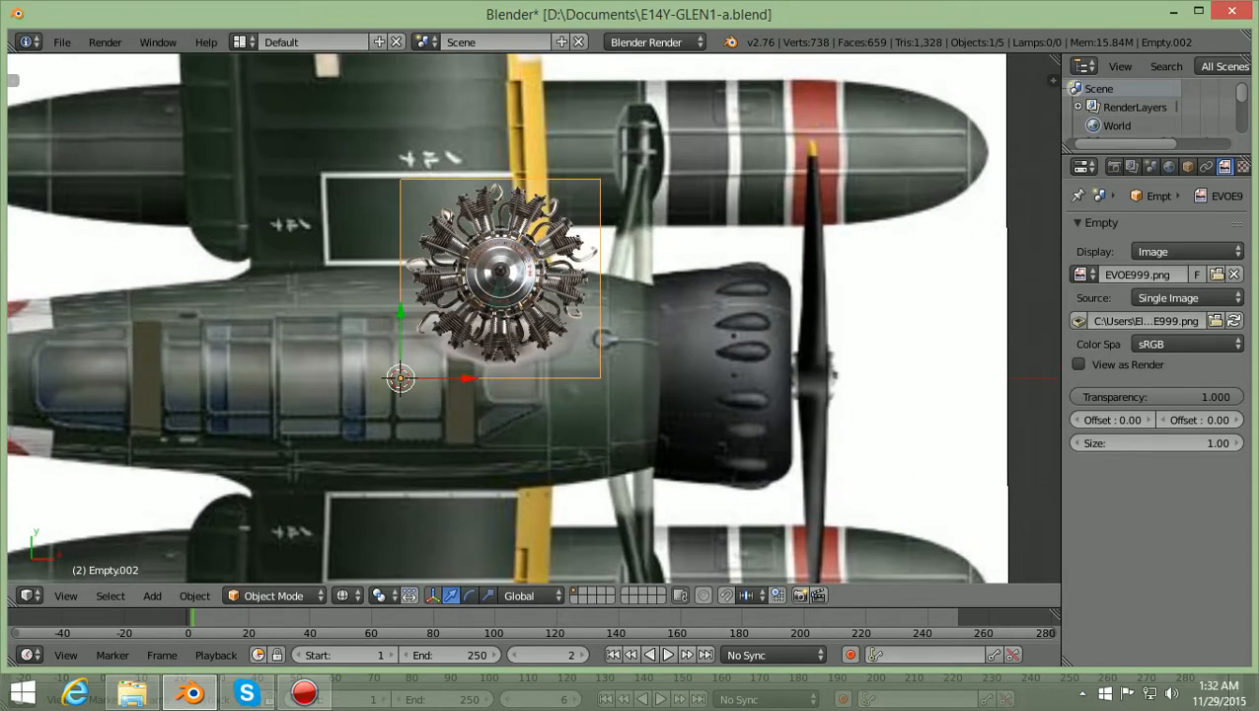
key("KP_1")
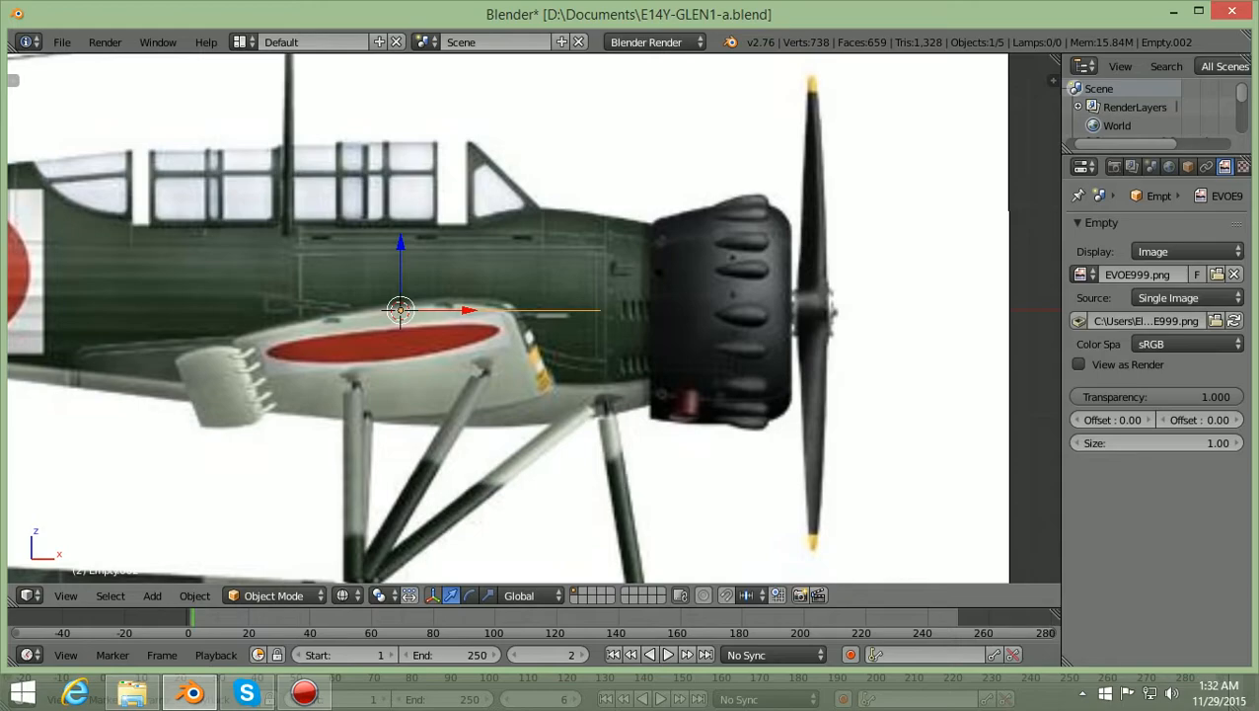
scroll(534, 317, "up", 1)
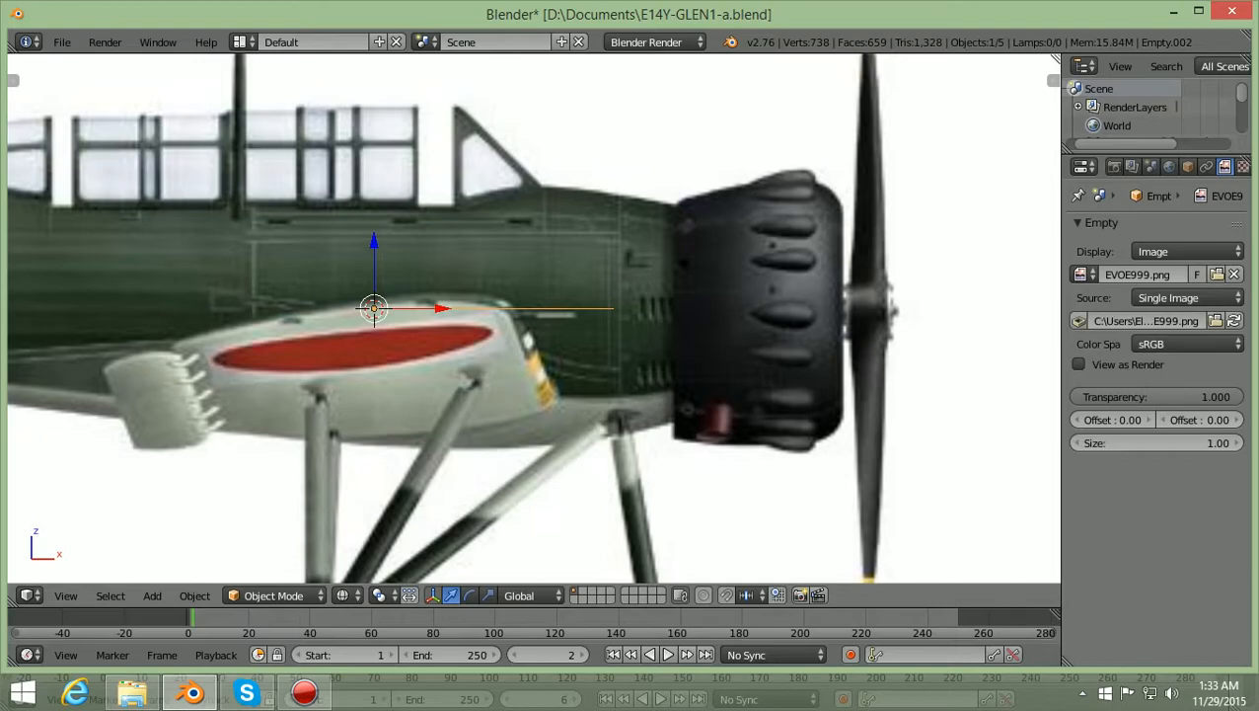
key("r")
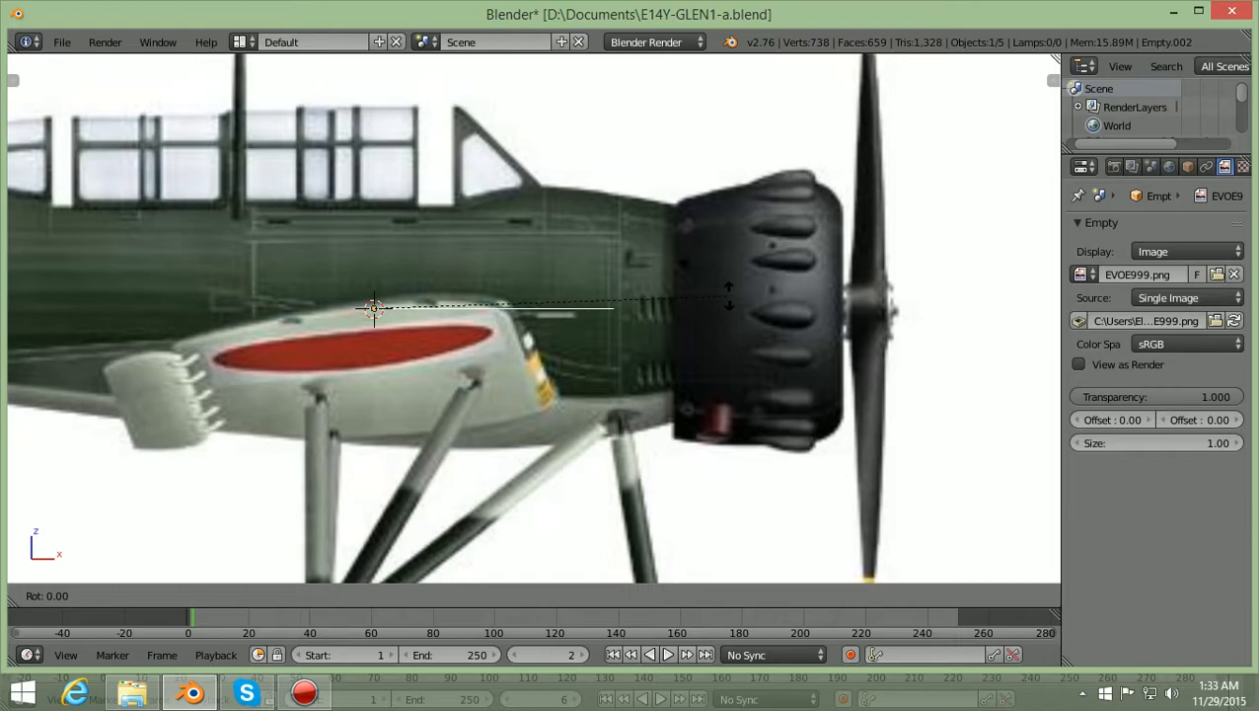
type("y90")
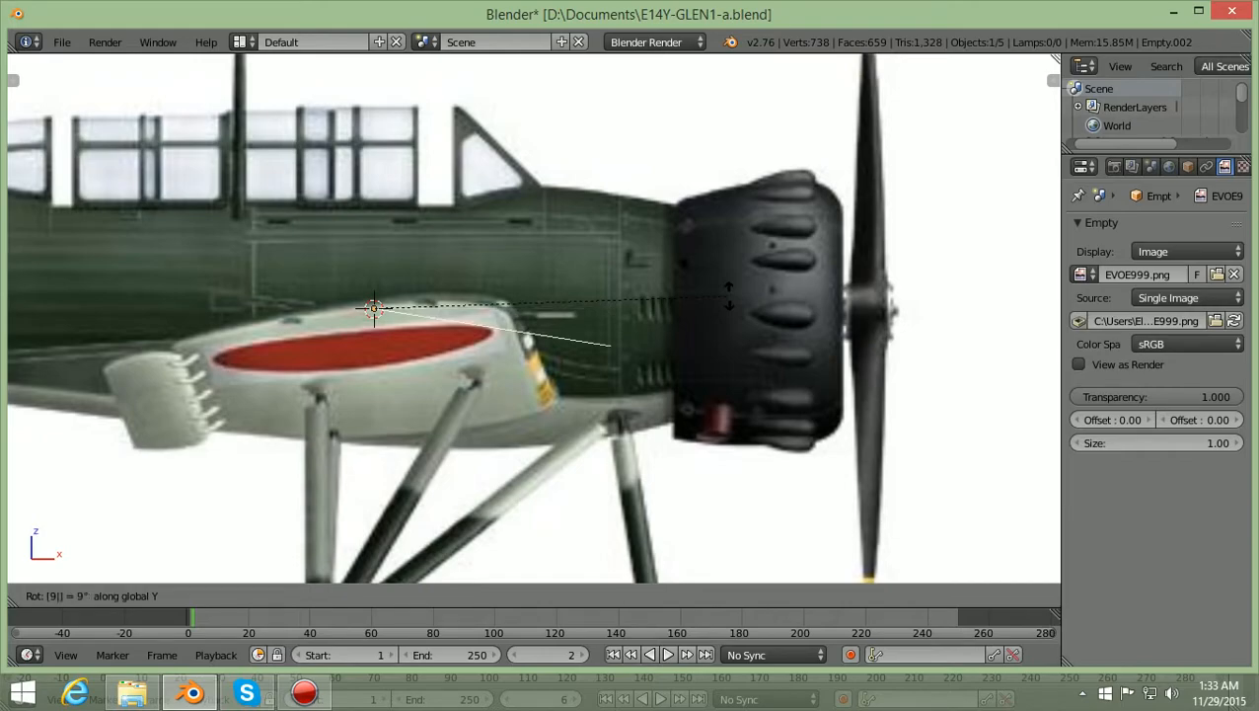
key("Return")
In the right view, move the engine image about -1.03 along Y to centre its hub on the cowling's vertical axis
scroll(729, 296, "down", 2)
scroll(533, 316, "down", 1)
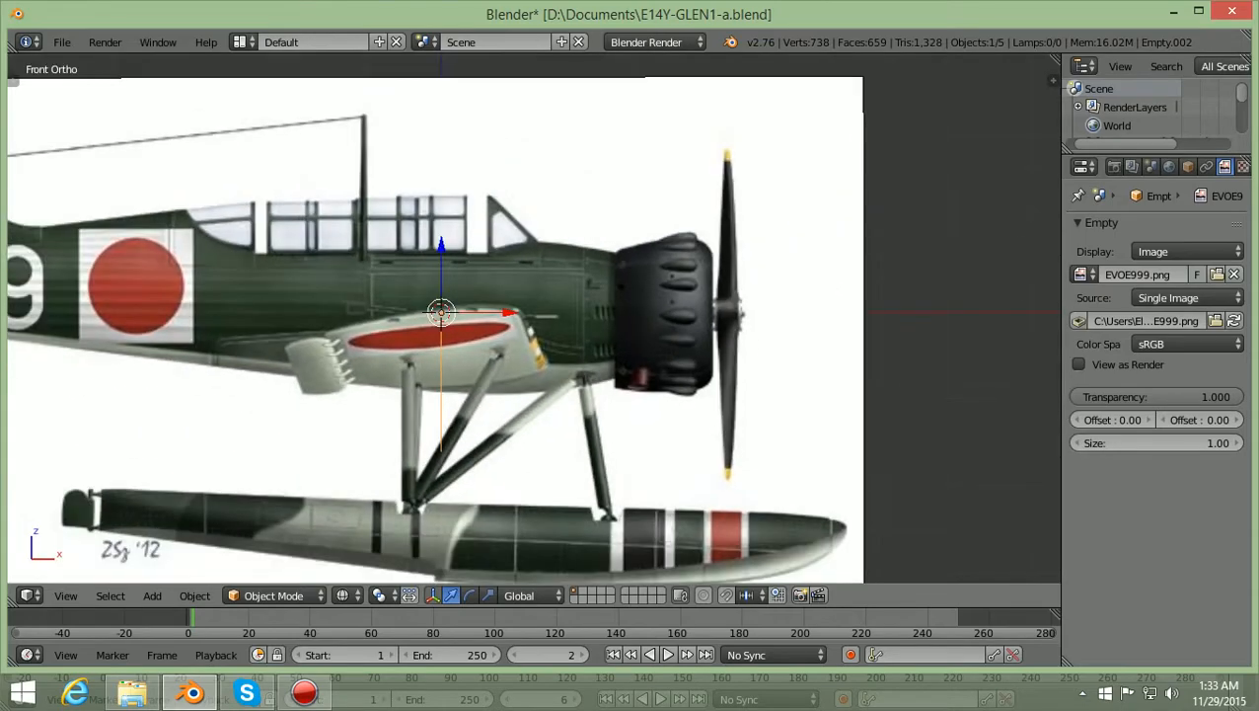
key("KP_3")
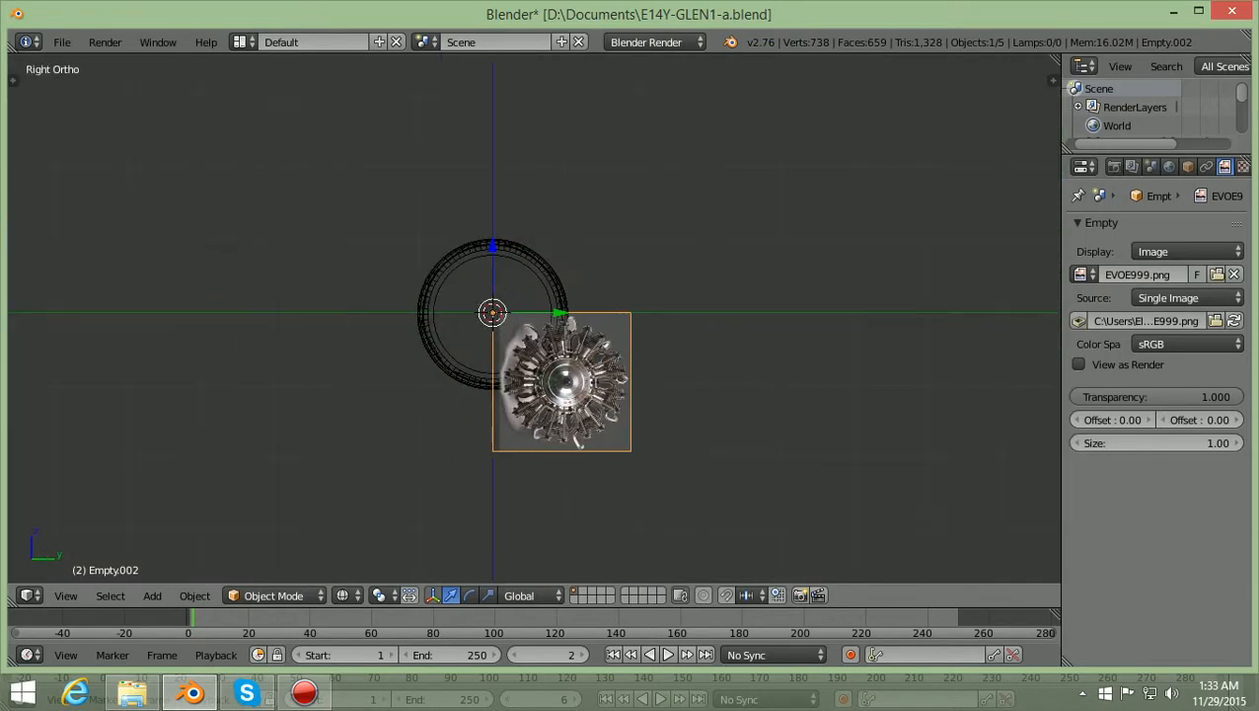
scroll(534, 315, "up", 3)
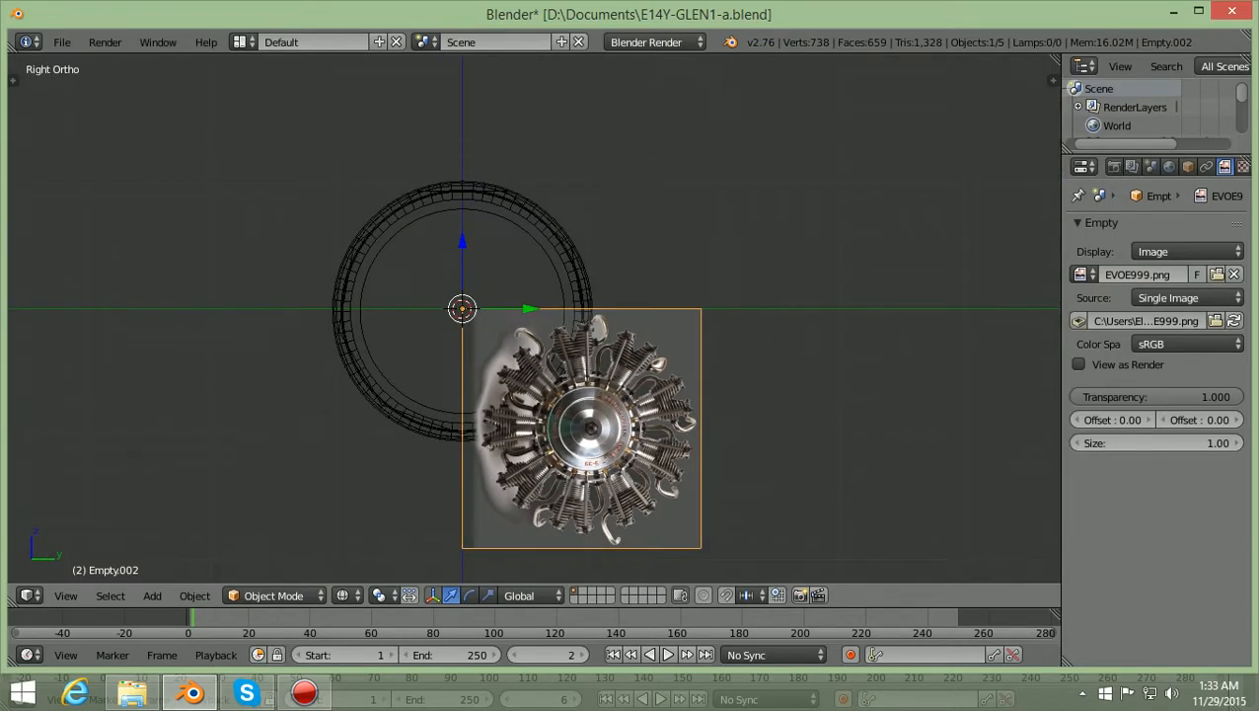
key("ctrl+KP_4")
key("ctrl+KP_4")
key("ctrl+KP_4")
key("ctrl+KP_2")
key("ctrl+KP_2")
key("ctrl+KP_2")
key("ctrl+KP_2")
key("ctrl+KP_2")
key("ctrl+KP_2")
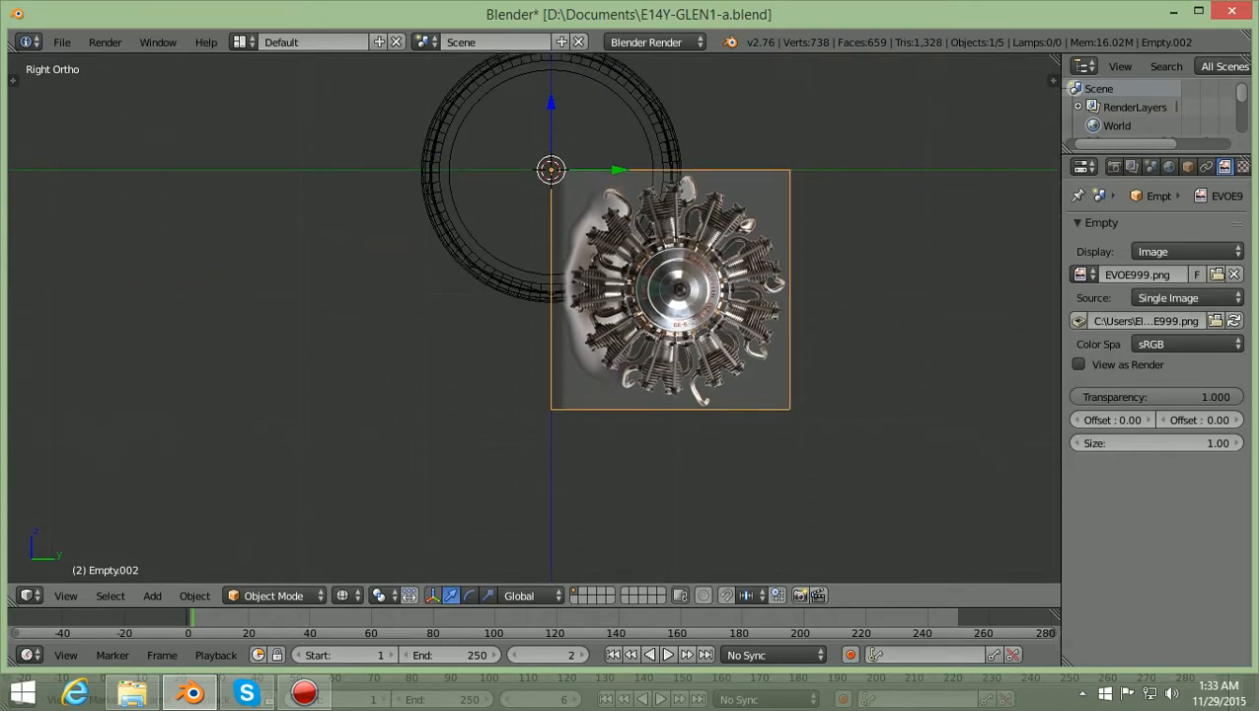
key("ctrl+KP_8")
key("ctrl+KP_8")
key("ctrl+KP_8")
scroll(534, 317, "up", 1)
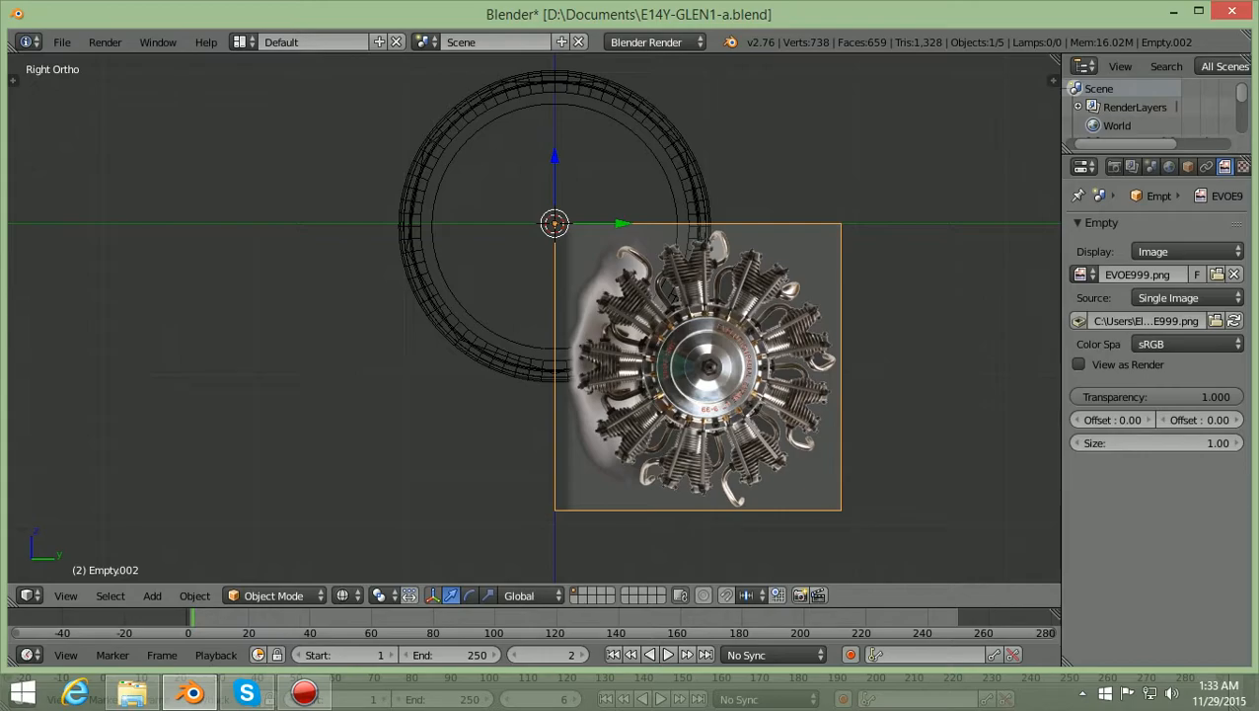
key("g")
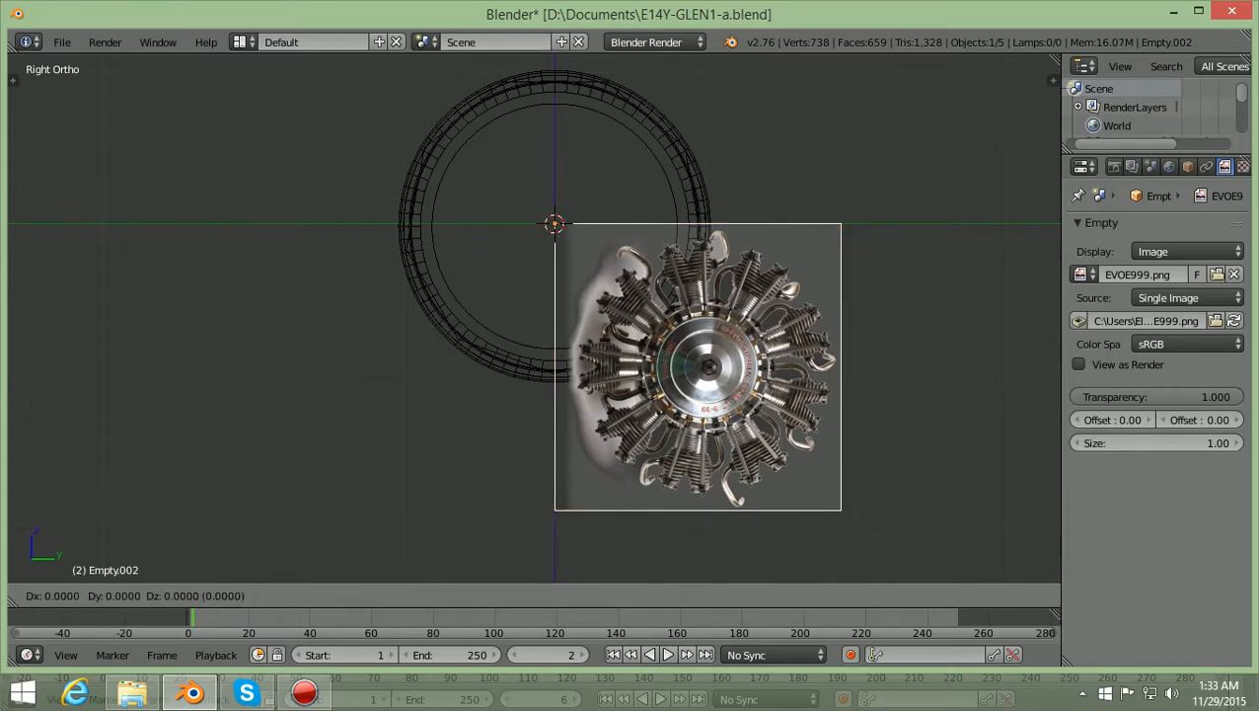
key("y")
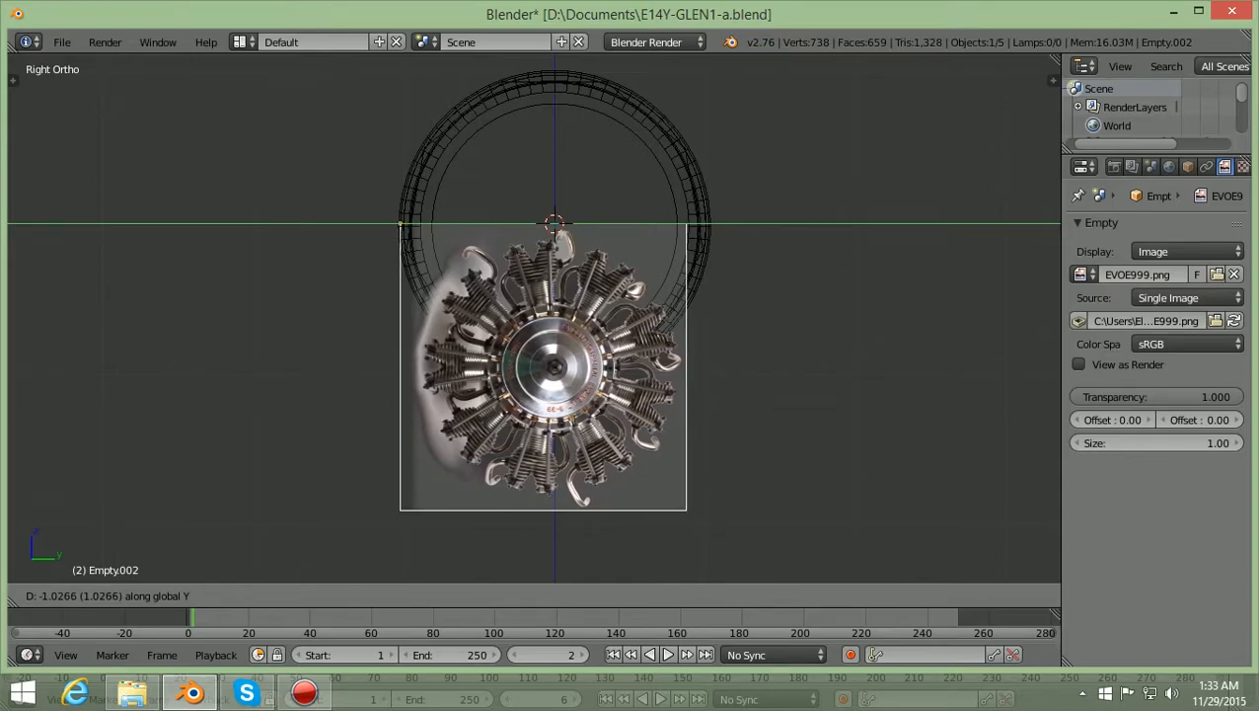
key("Return")
Raise the engine image along Z until its hub sits at the cowling's centre
key("g")
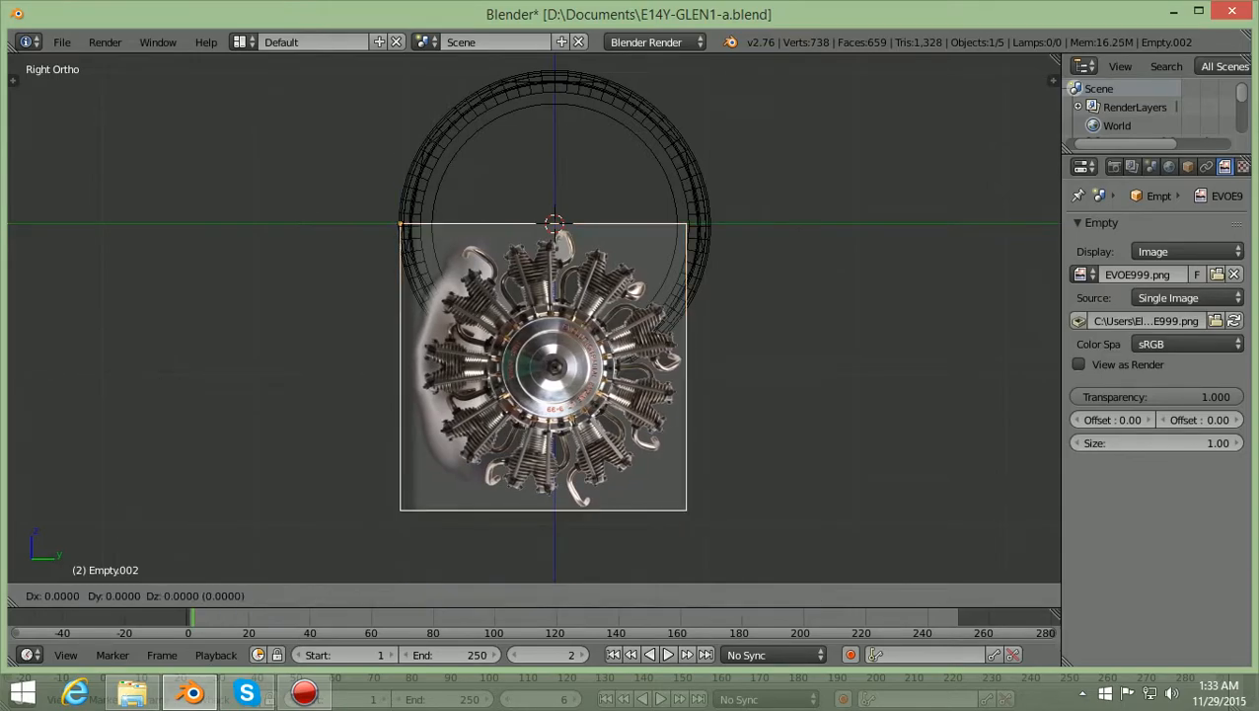
key("z")
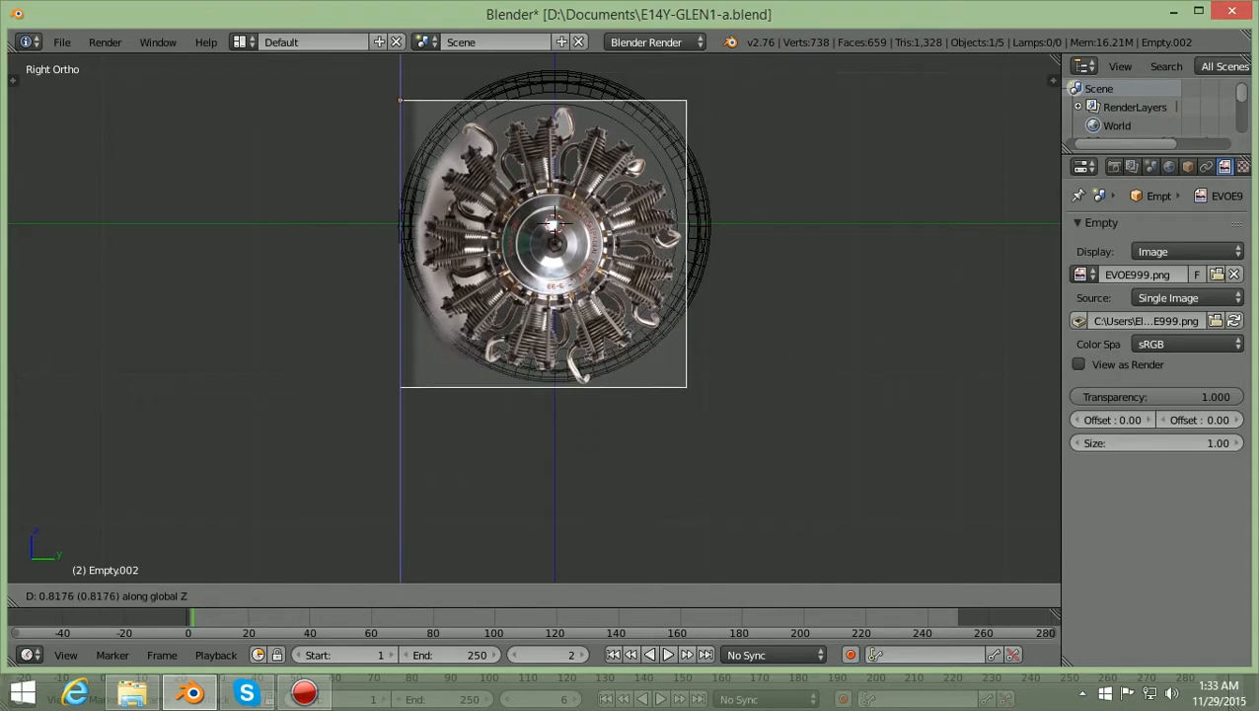
key("Return")
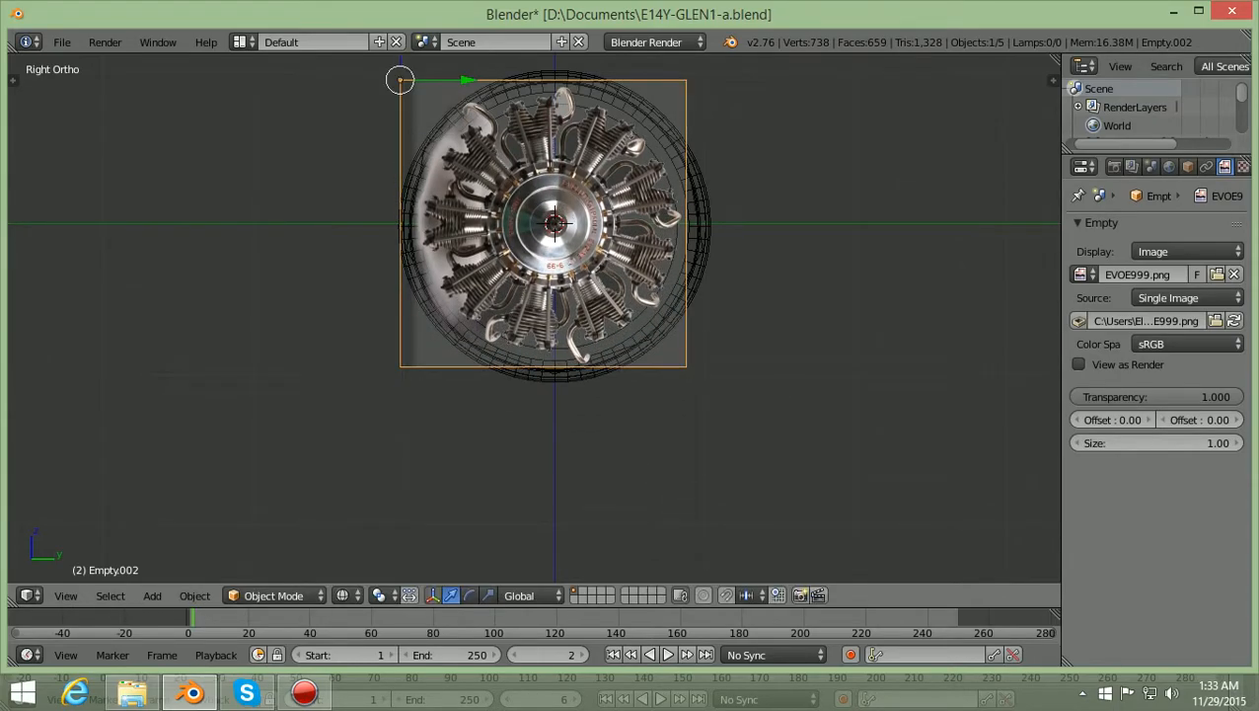
Shift the engine image about -0.0065 along Y so the hole in the hub nut lines up horizontally with the 3D cursor
scroll(534, 317, "up", 2)
scroll(534, 314, "up", 1)
scroll(533, 315, "up", 8, "shift")
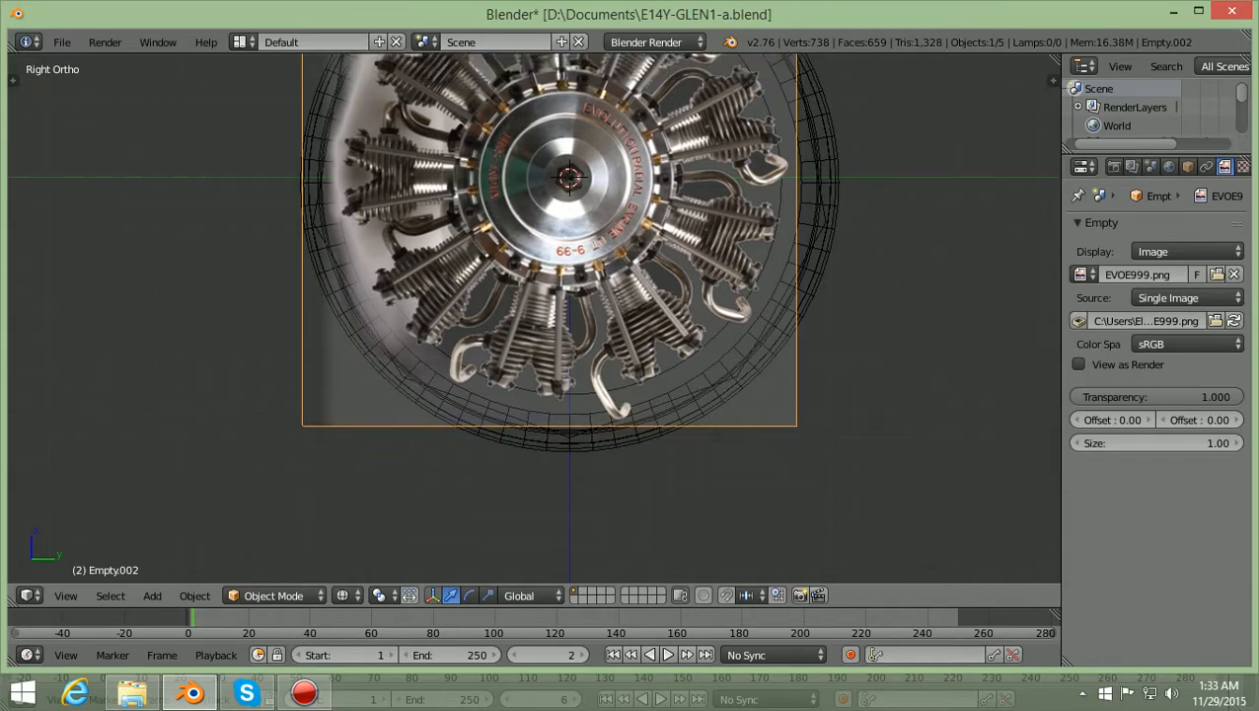
scroll(534, 316, "up", 4)
scroll(533, 317, "up", 1)
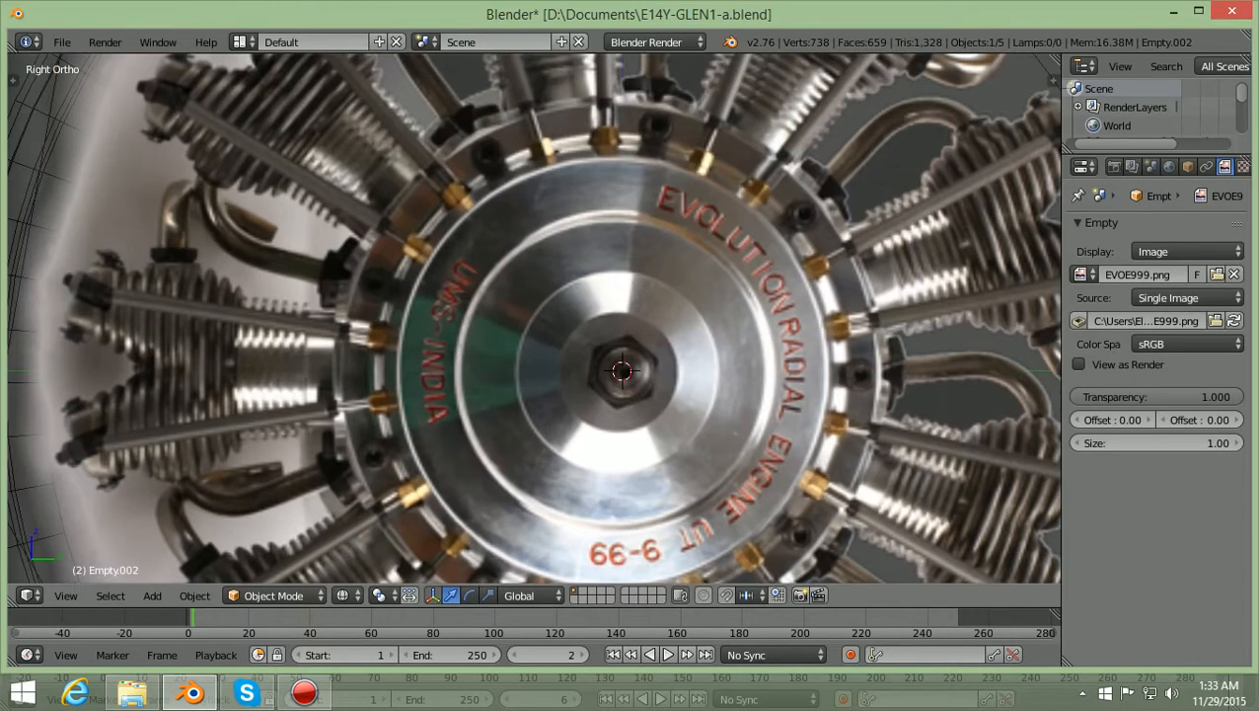
scroll(534, 318, "up", 5, "ctrl")
scroll(534, 318, "down", 4, "shift")
scroll(534, 318, "up", 4)
scroll(534, 318, "up", 1)
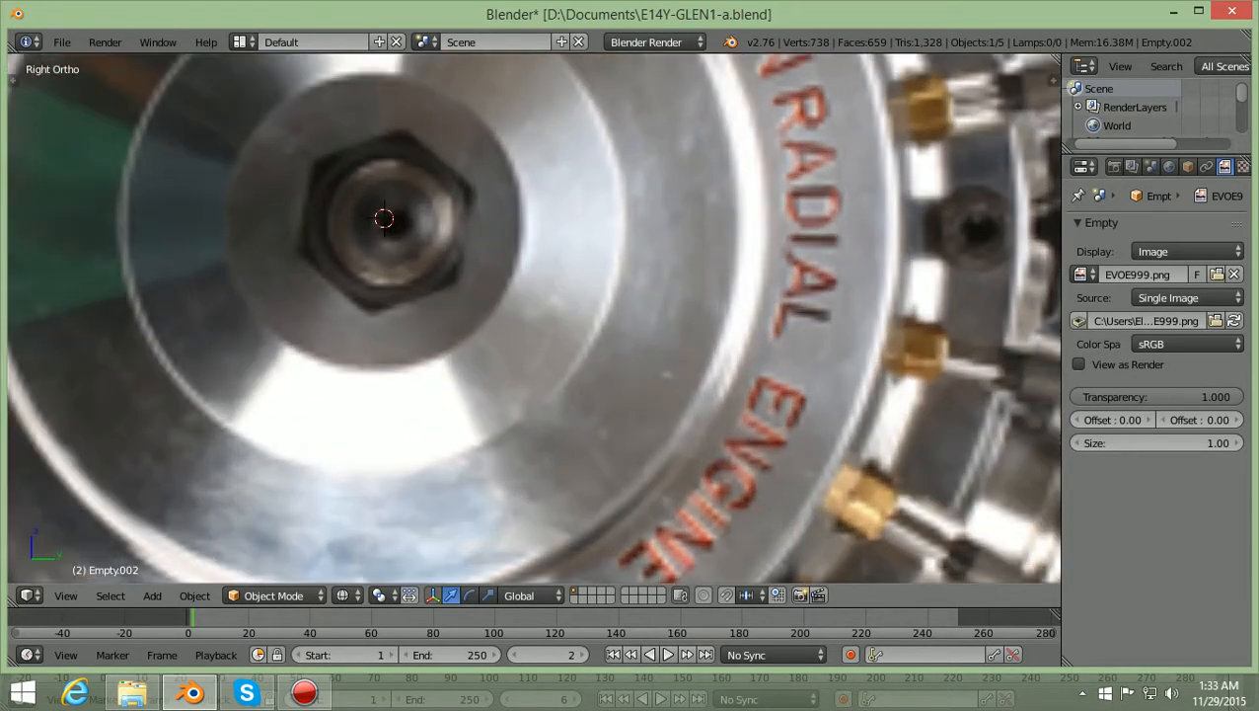
scroll(534, 318, "up", 5, "shift")
scroll(534, 318, "down", 6, "ctrl")
scroll(534, 318, "up", 3)
scroll(534, 318, "up", 3)
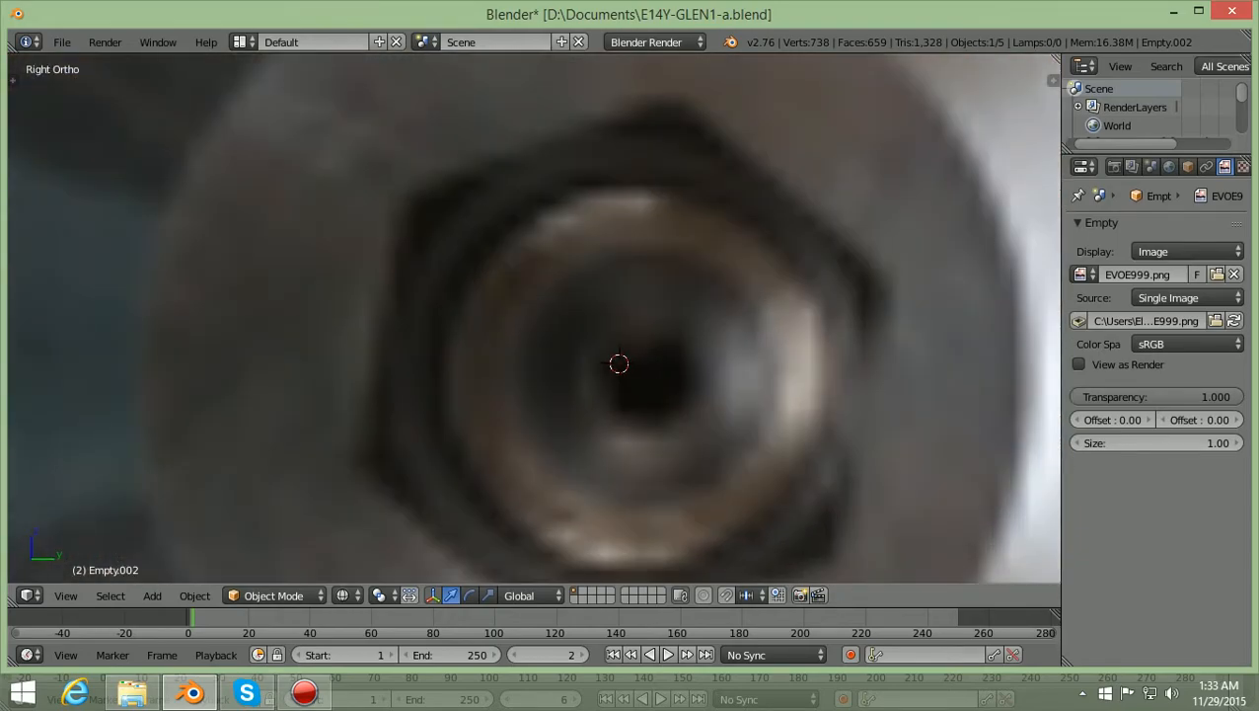
scroll(534, 318, "up", 4, "ctrl")
scroll(534, 318, "down", 2, "shift")
scroll(534, 318, "up", 3)
scroll(534, 318, "up", 1)
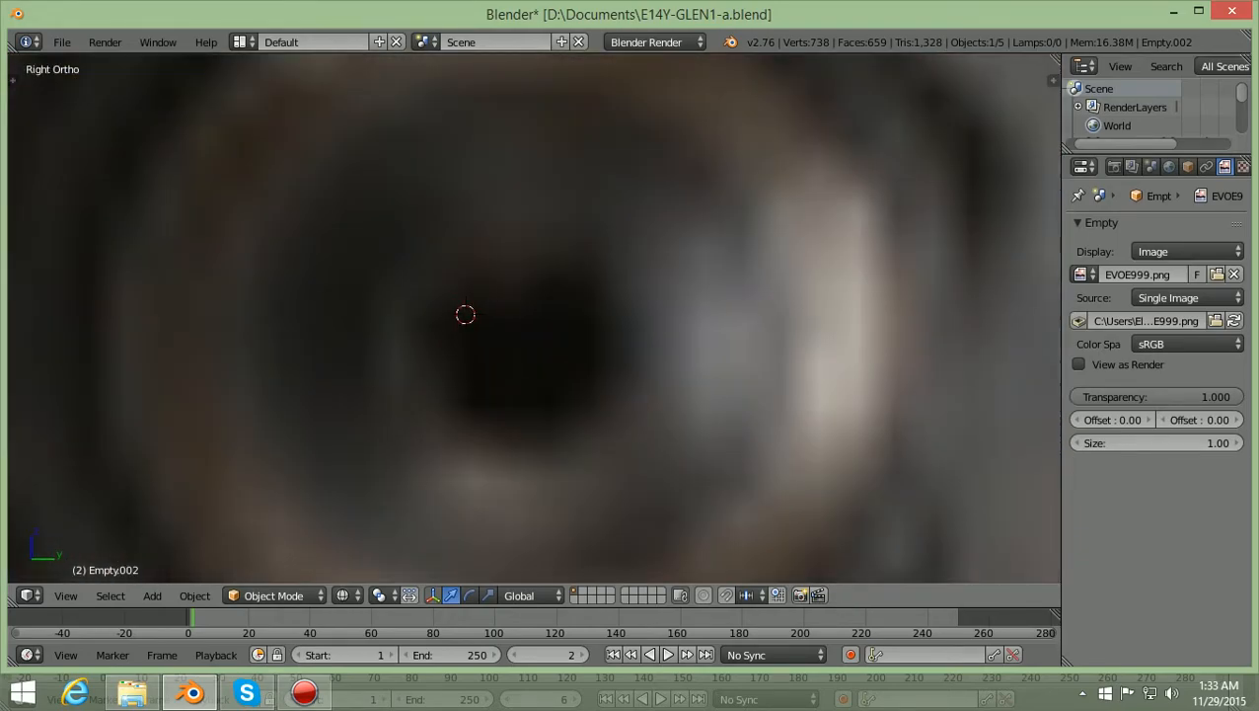
scroll(534, 318, "up", 2)
scroll(533, 317, "down", 7)
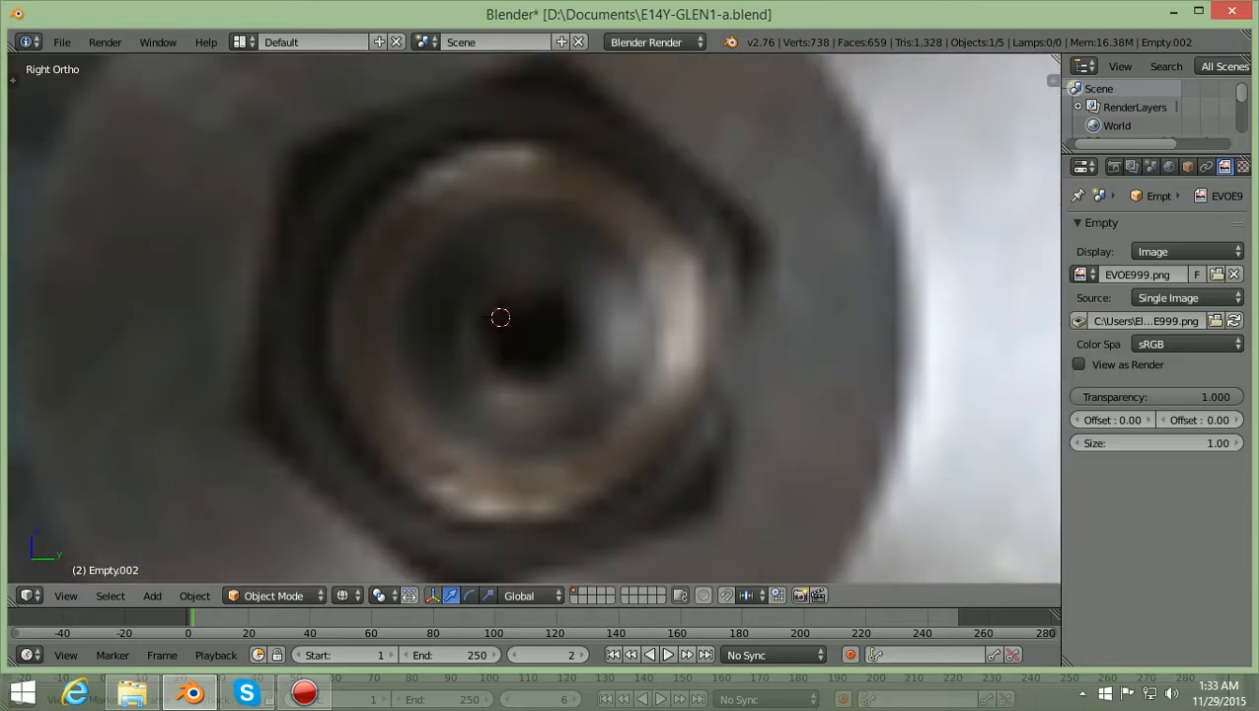
key("g")
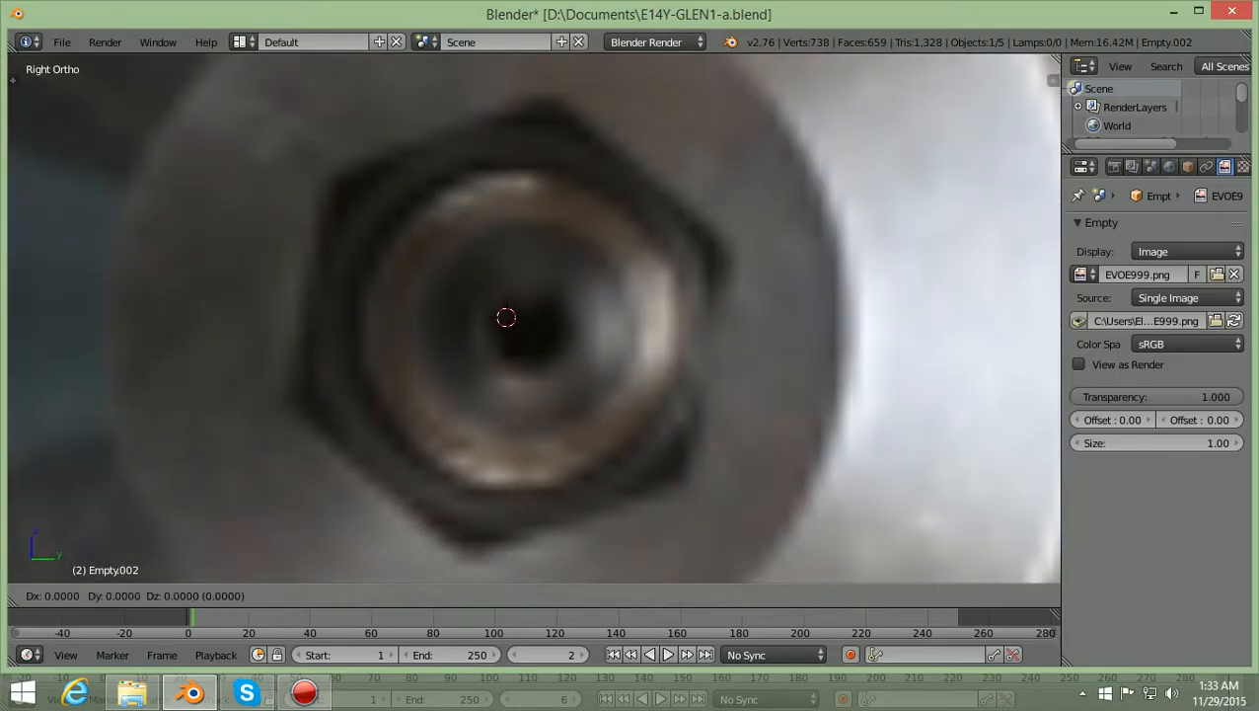
key("y")
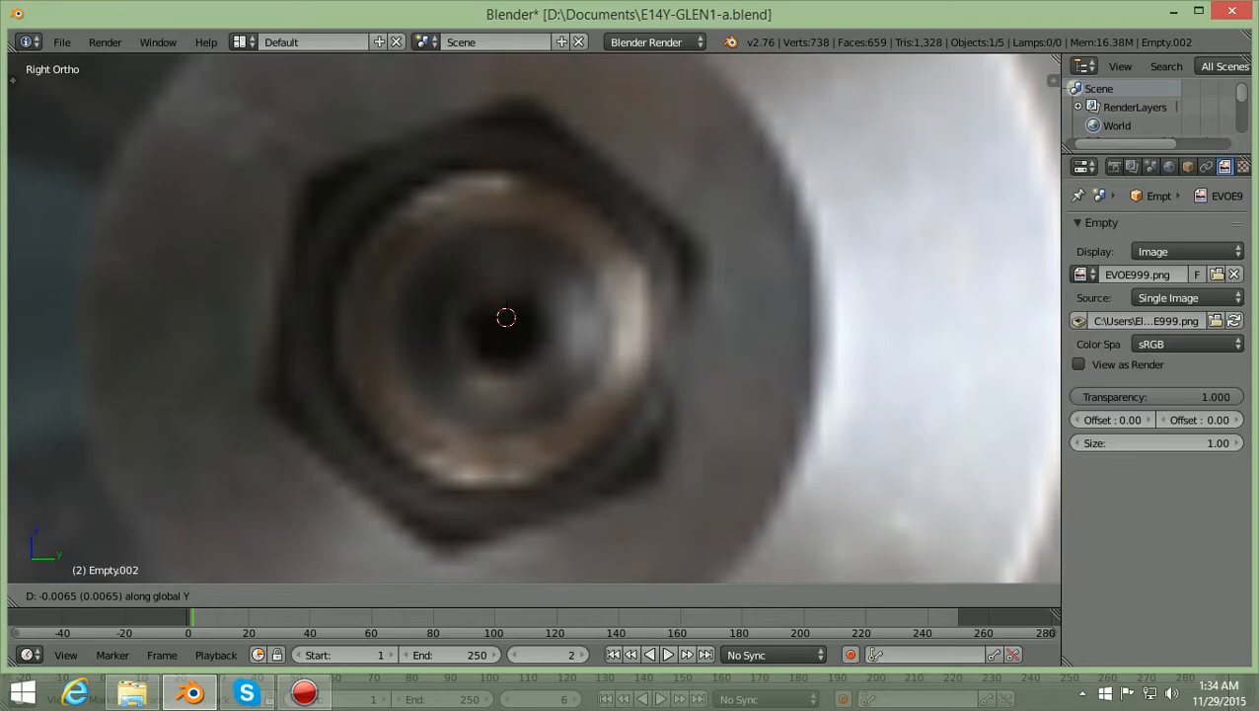
key("Return")
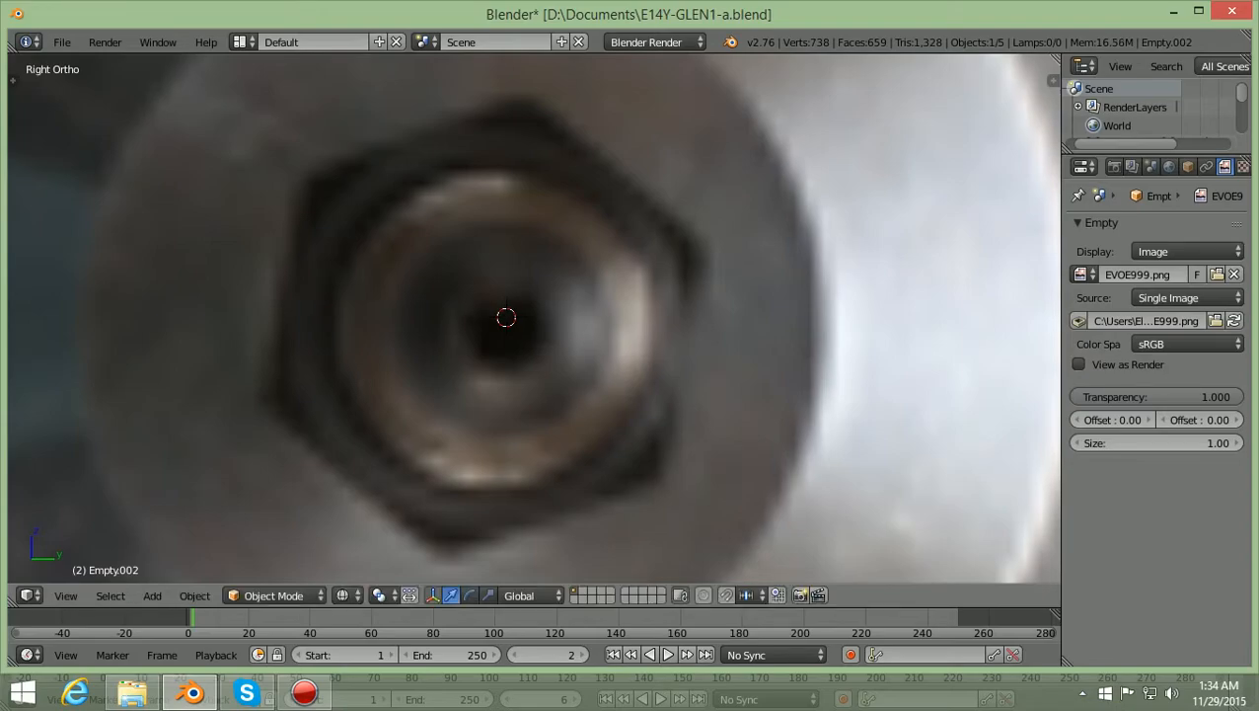
Fine-tune the engine image's position by about 0.0018 along Z and 0.0005 along Y to centre the hub hole on the 3D cursor
key("g")
key("z")
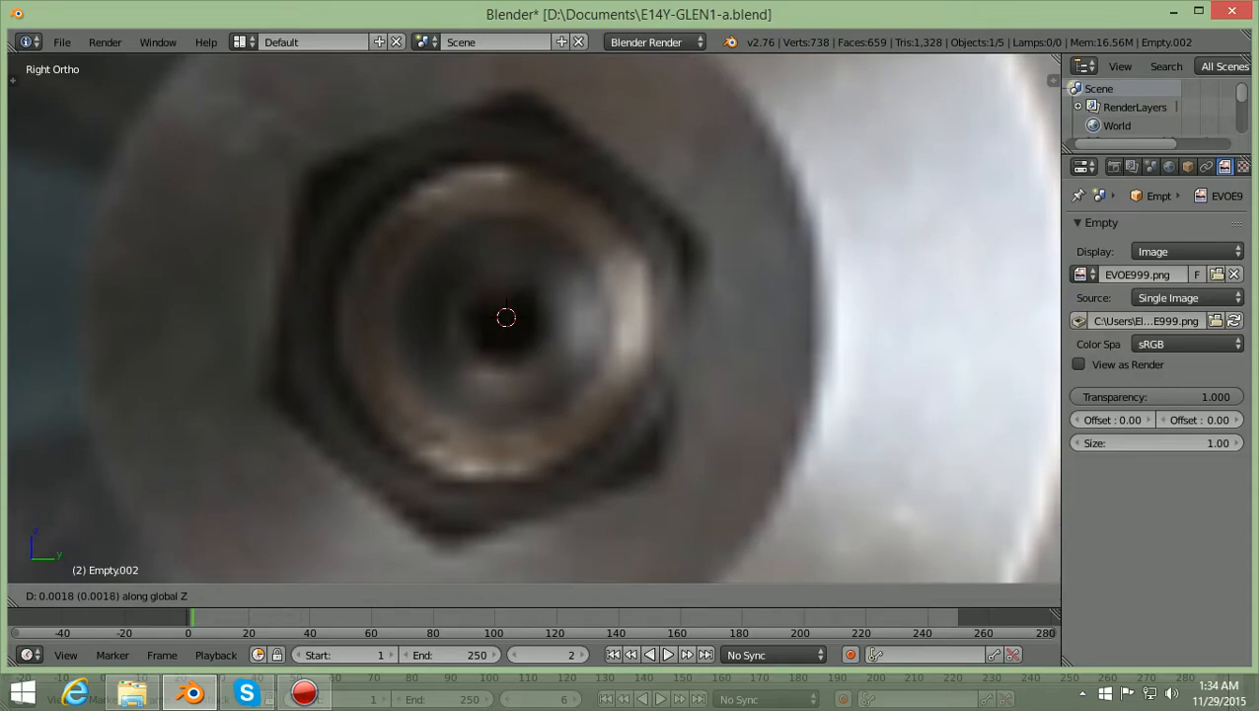
key("Return")
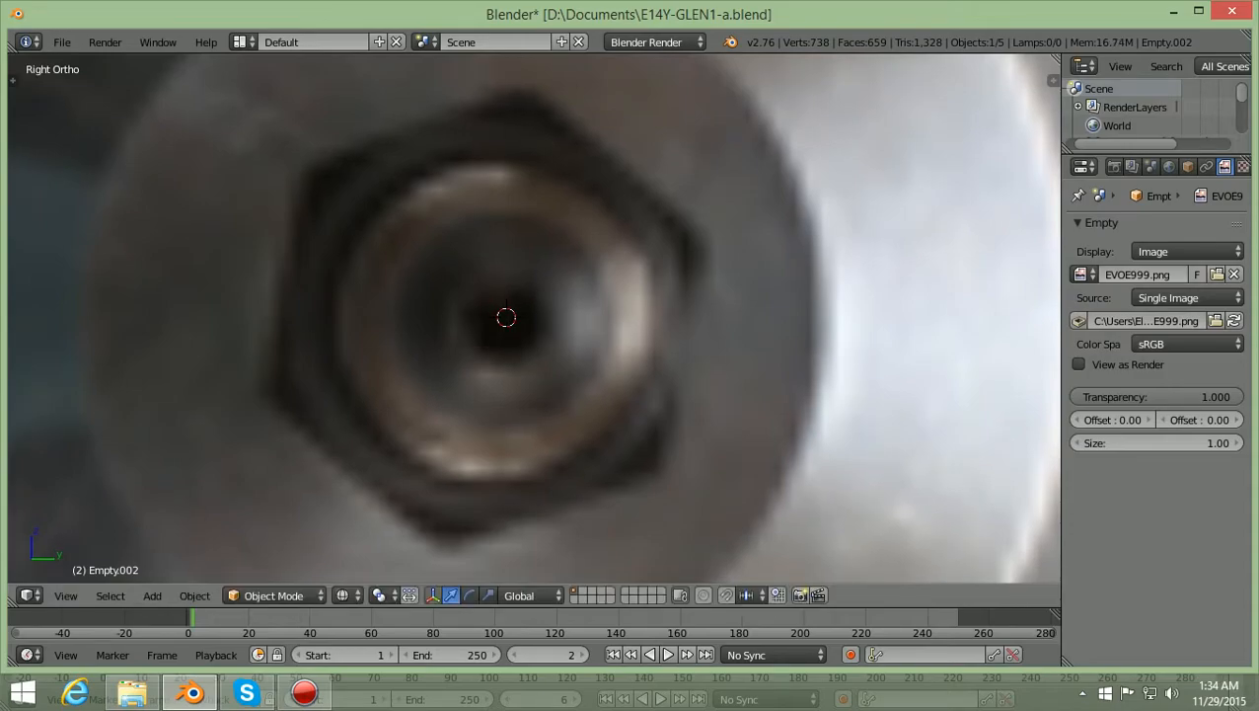
key("g")
key("y")
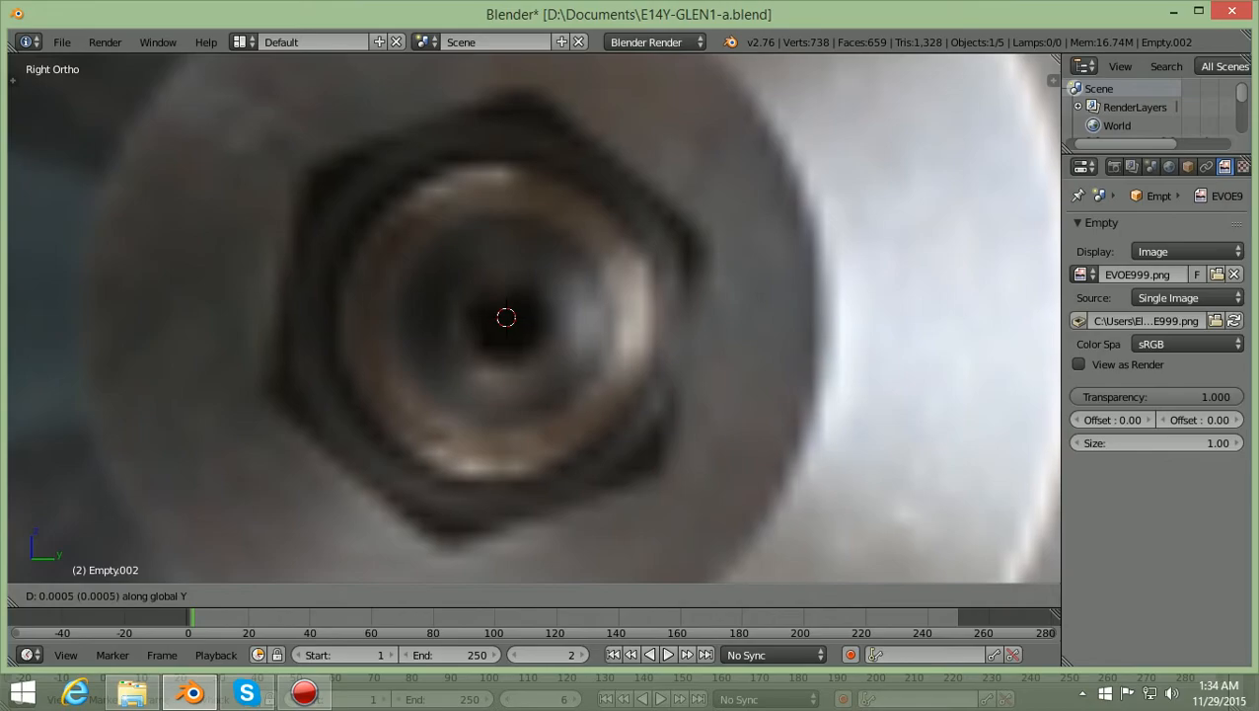
key("Return")
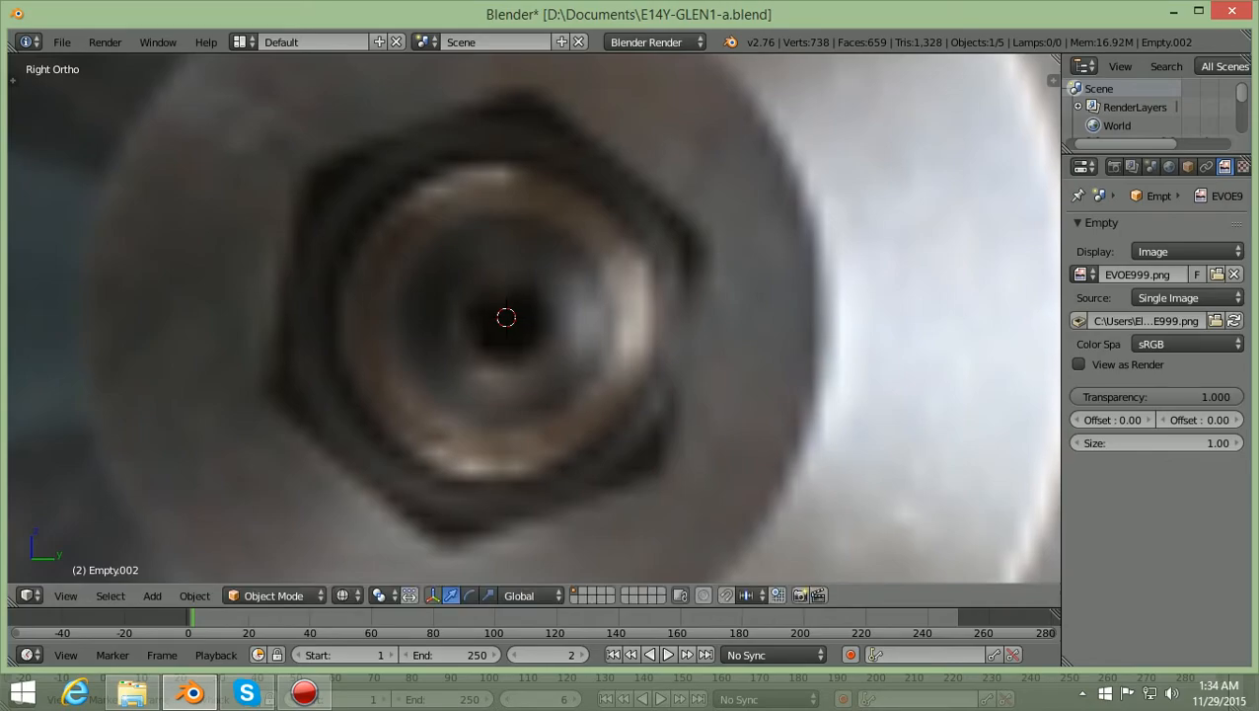
Nudge the engine image minutely along Z and Y to settle the hub hole on the 3D cursor
key("g")
key("z")
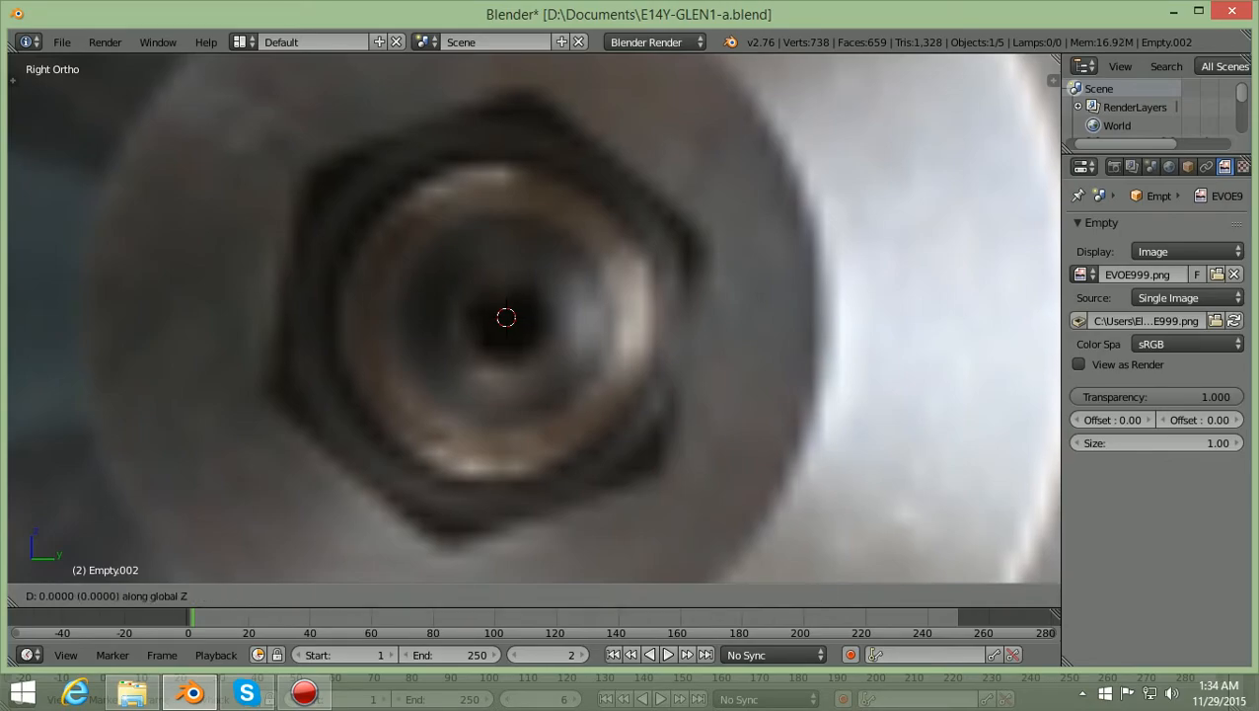
key("Return")
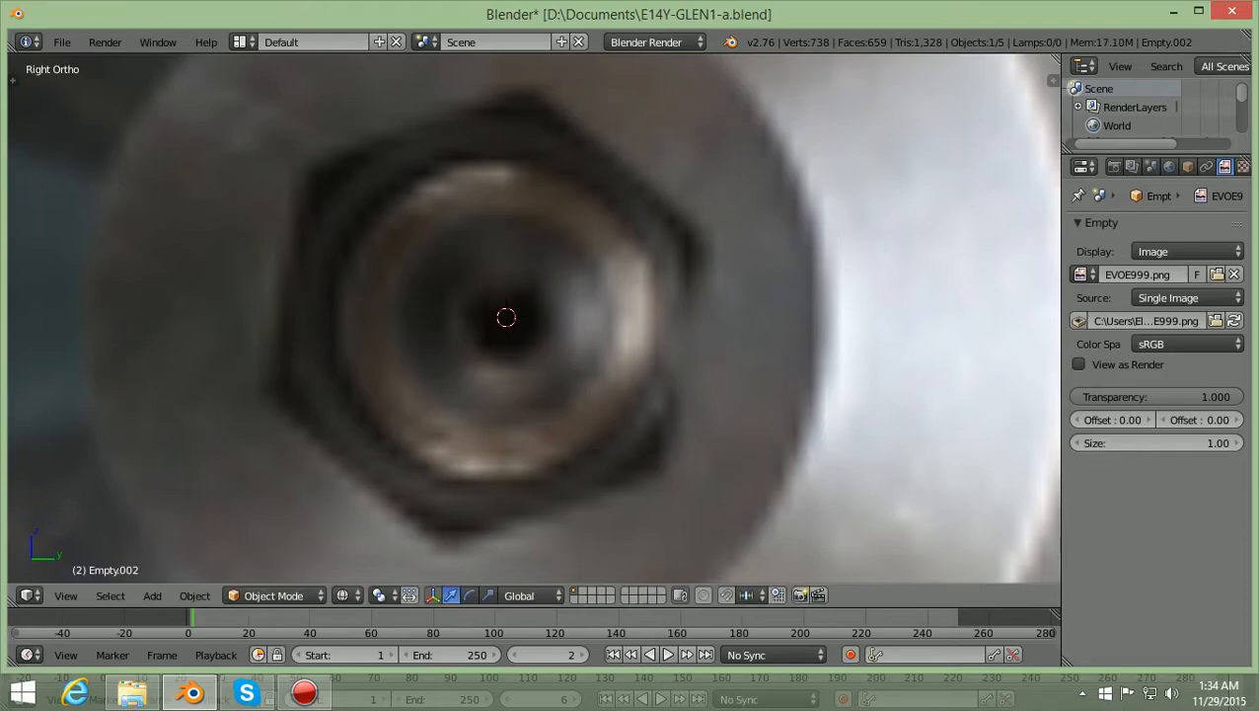
key("g")
key("y")
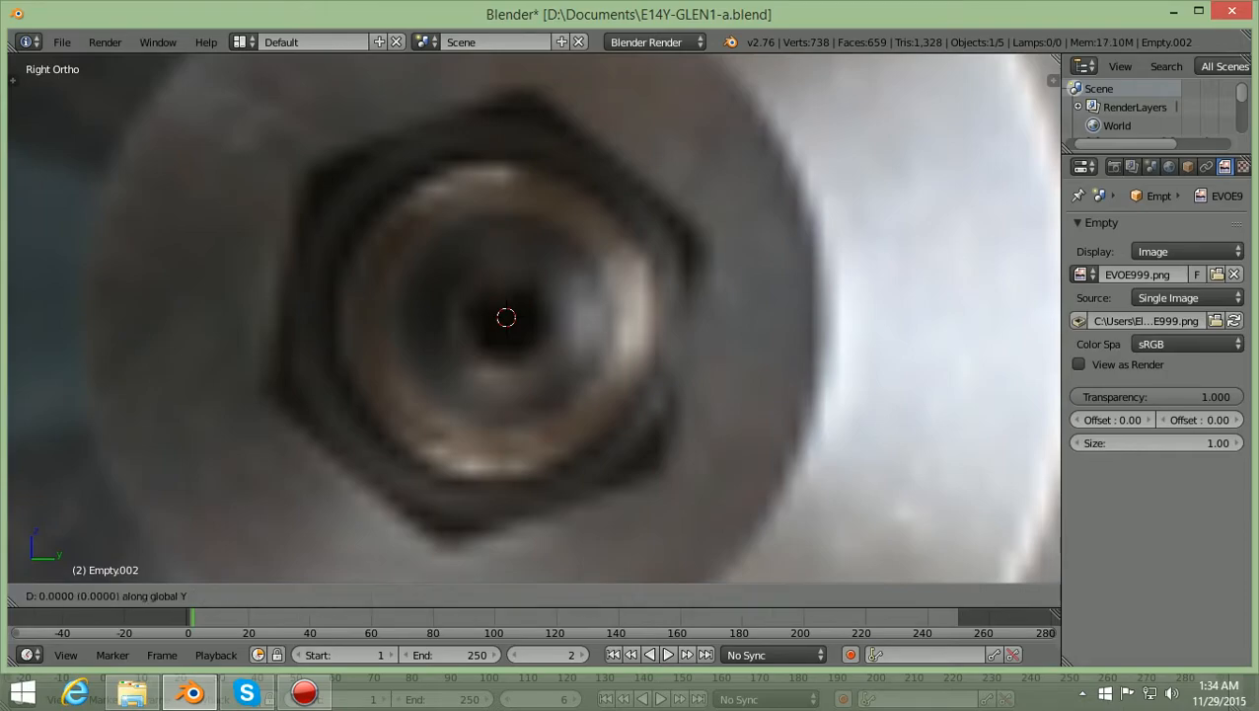
key("Return")
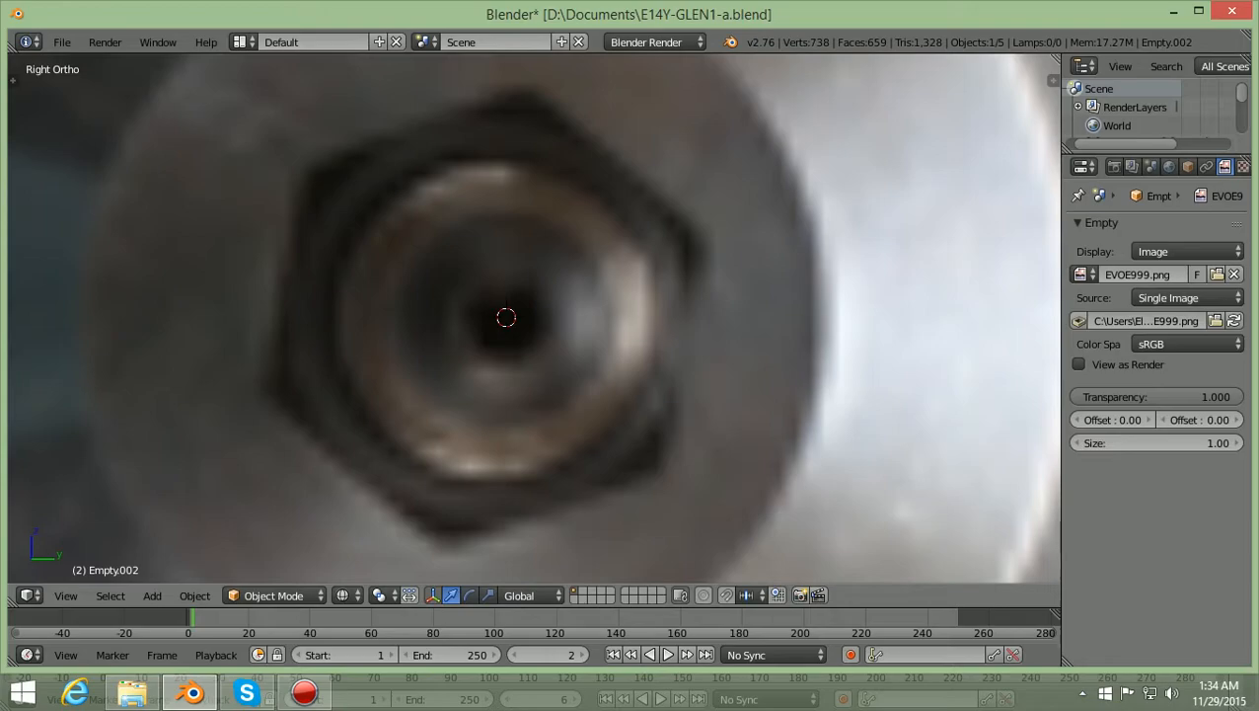
Examine the hub hole's alignment with the 3D cursor up close and the whole engine's fit inside the cowling
scroll(534, 316, "up", 3)
scroll(486, 316, "up", 5)
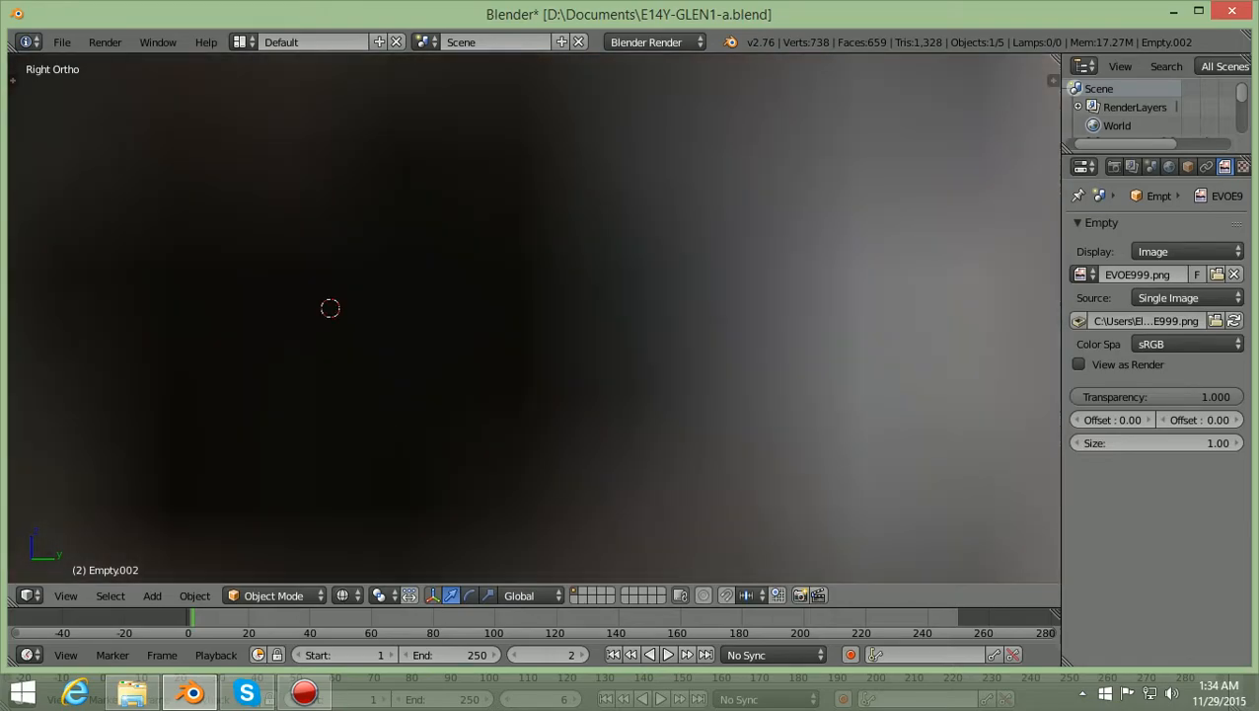
scroll(534, 317, "down", 5)
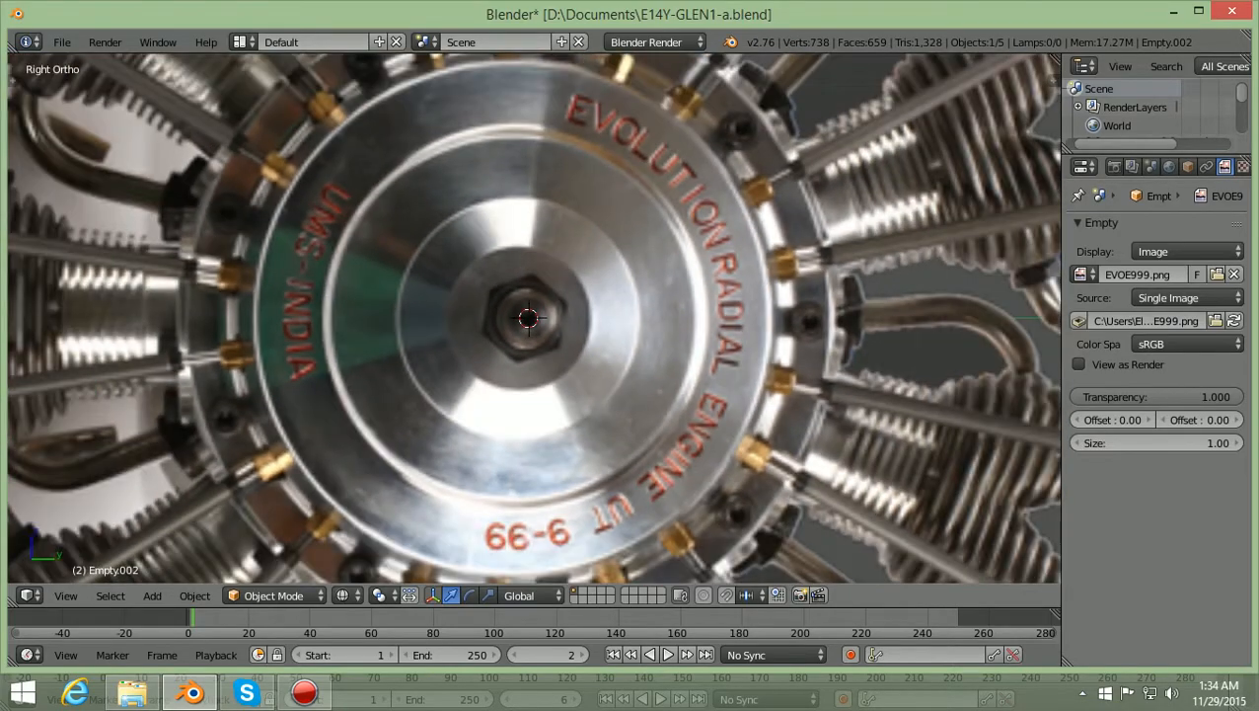
scroll(534, 317, "up", 4)
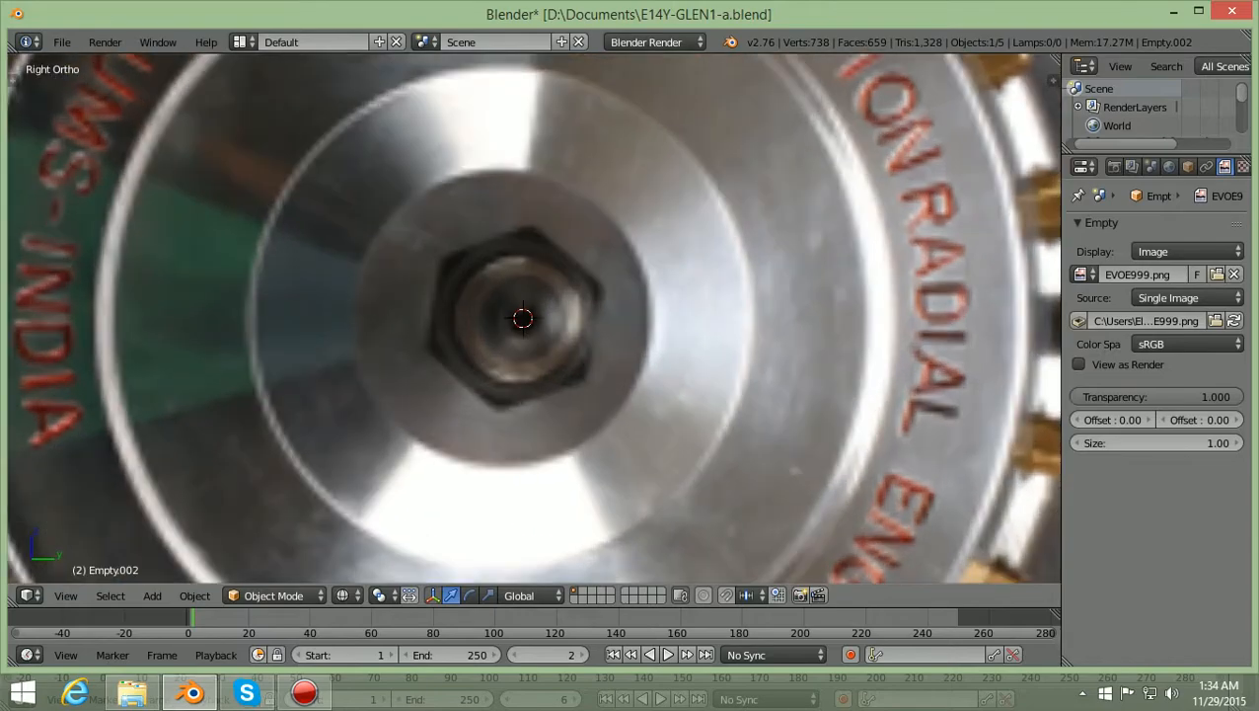
scroll(534, 317, "down", 1)
scroll(534, 317, "up", 1)
scroll(534, 317, "down", 6)
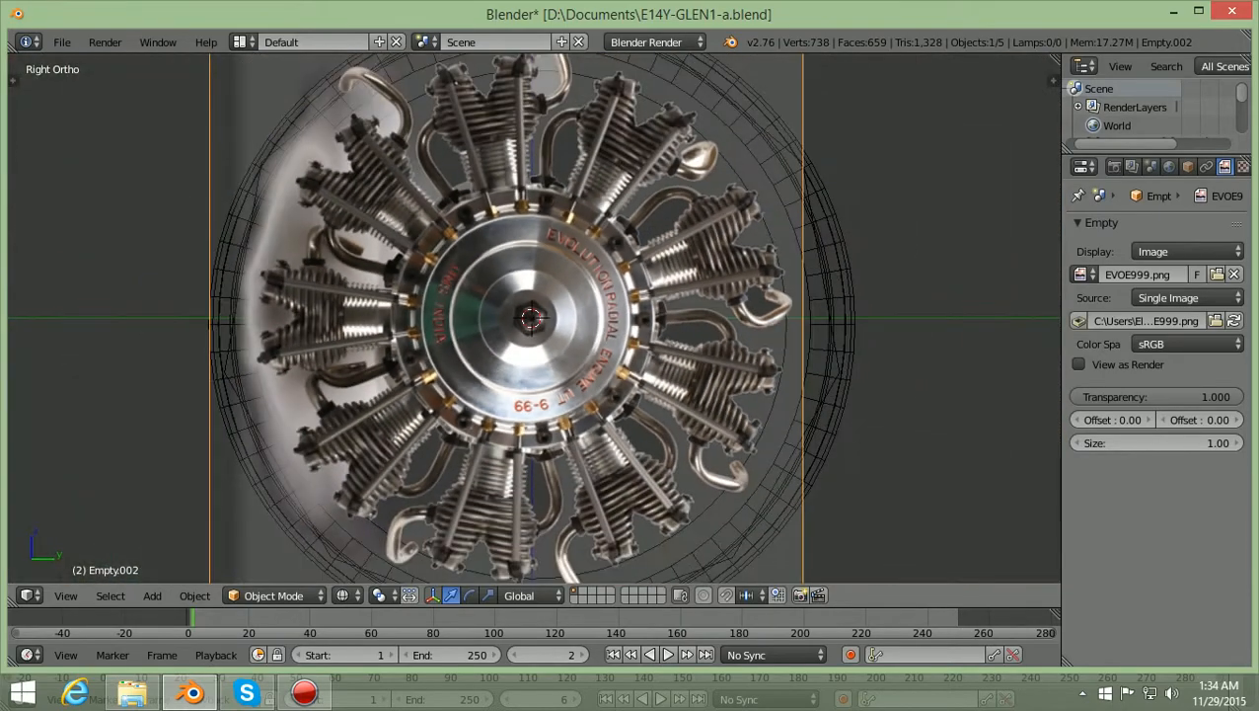
scroll(531, 316, "up", 1)
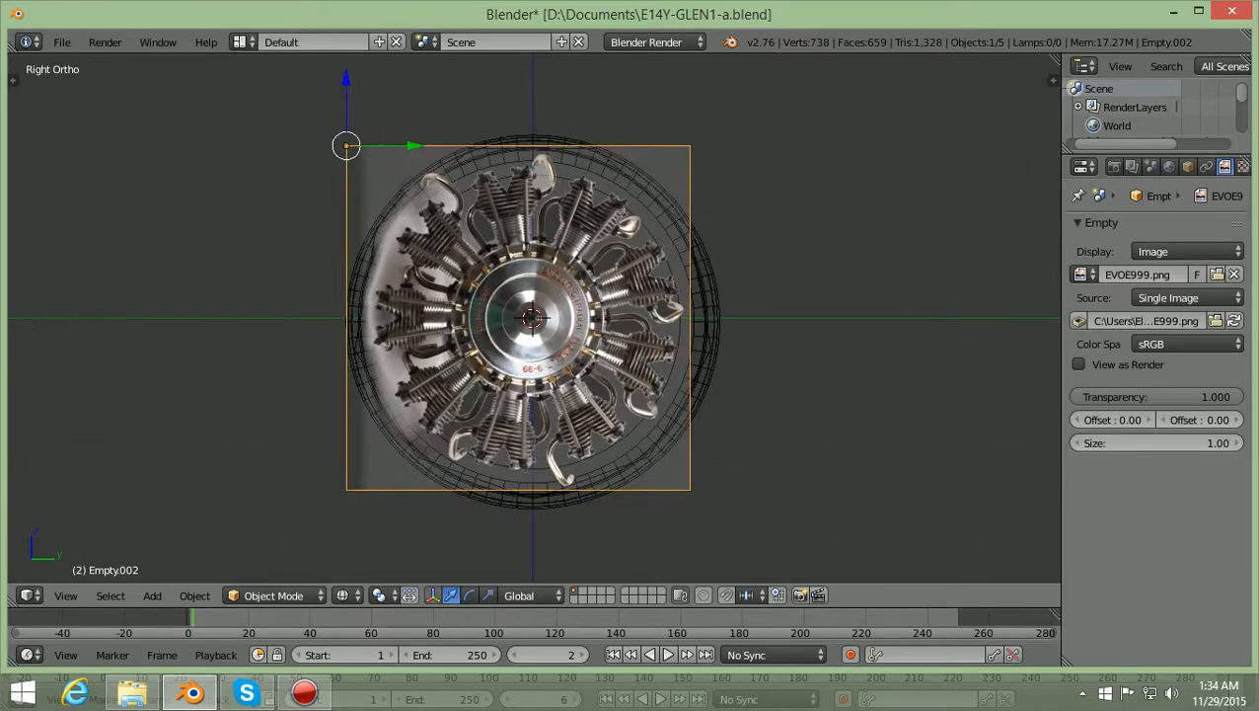
scroll(531, 317, "up", 1)
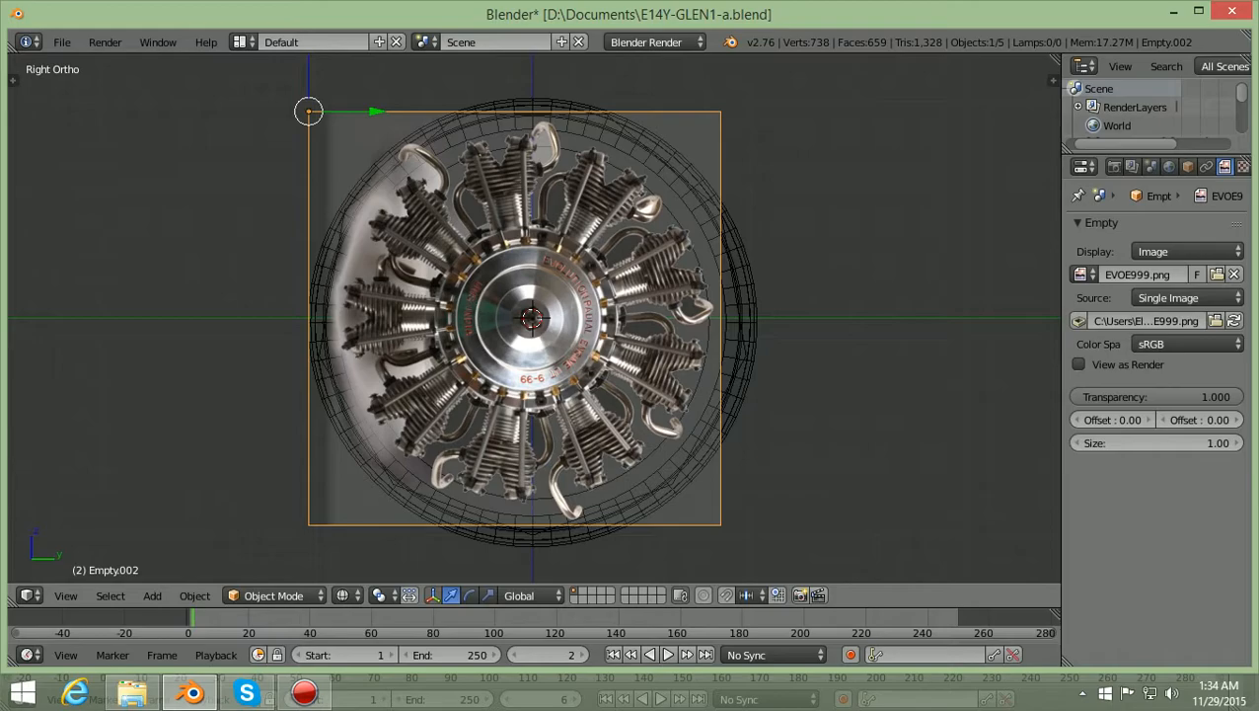
scroll(531, 318, "up", 1)
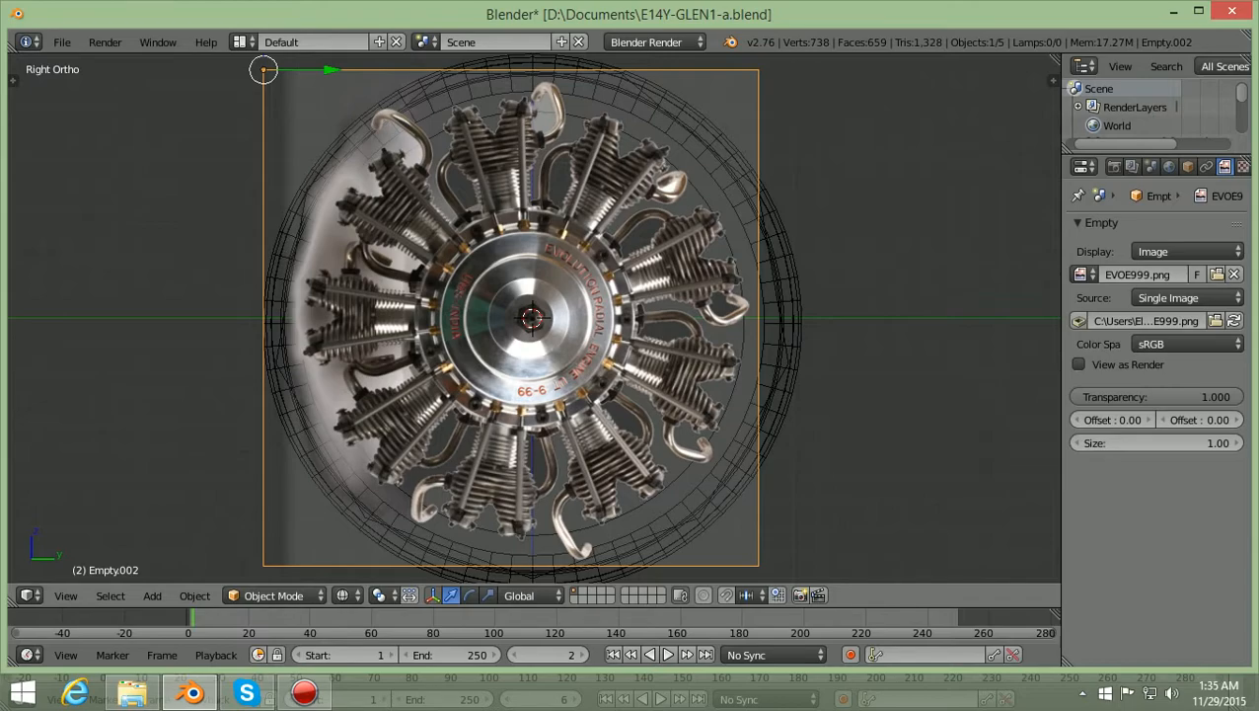
Shift the engine image about 0.007 along Y to line its hub up with the vertical axis
key("g")
key("y")
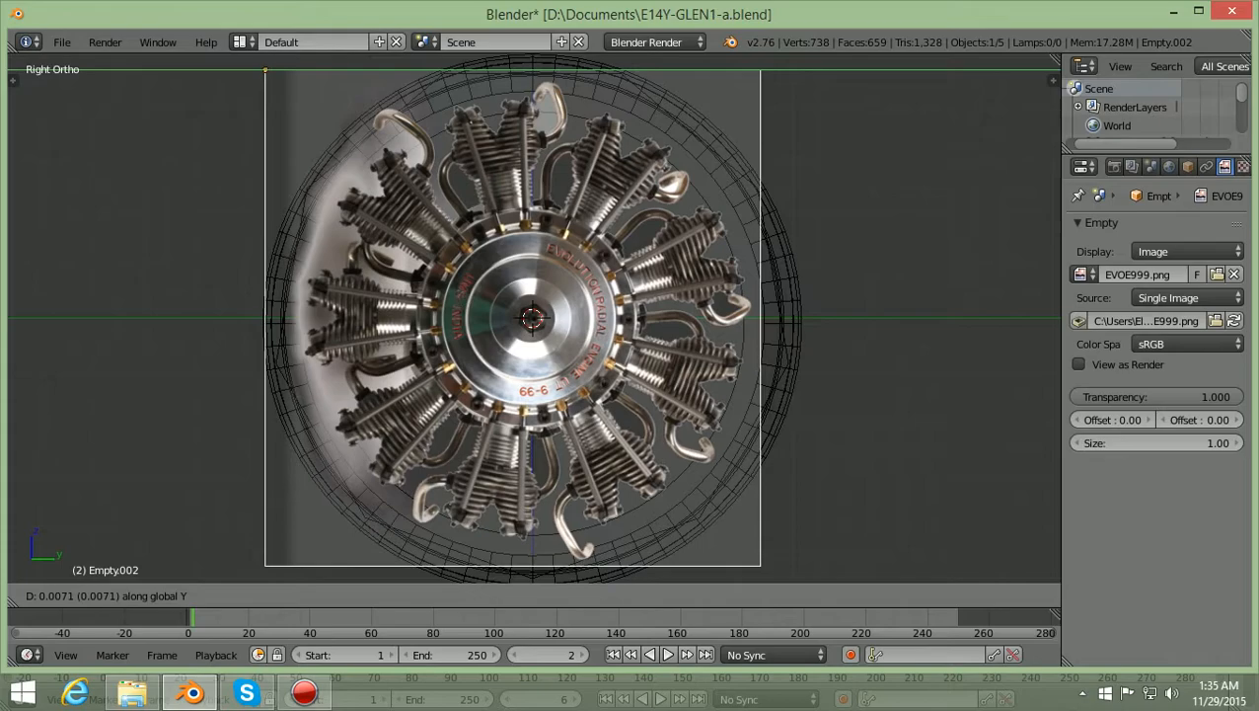
key("Return")
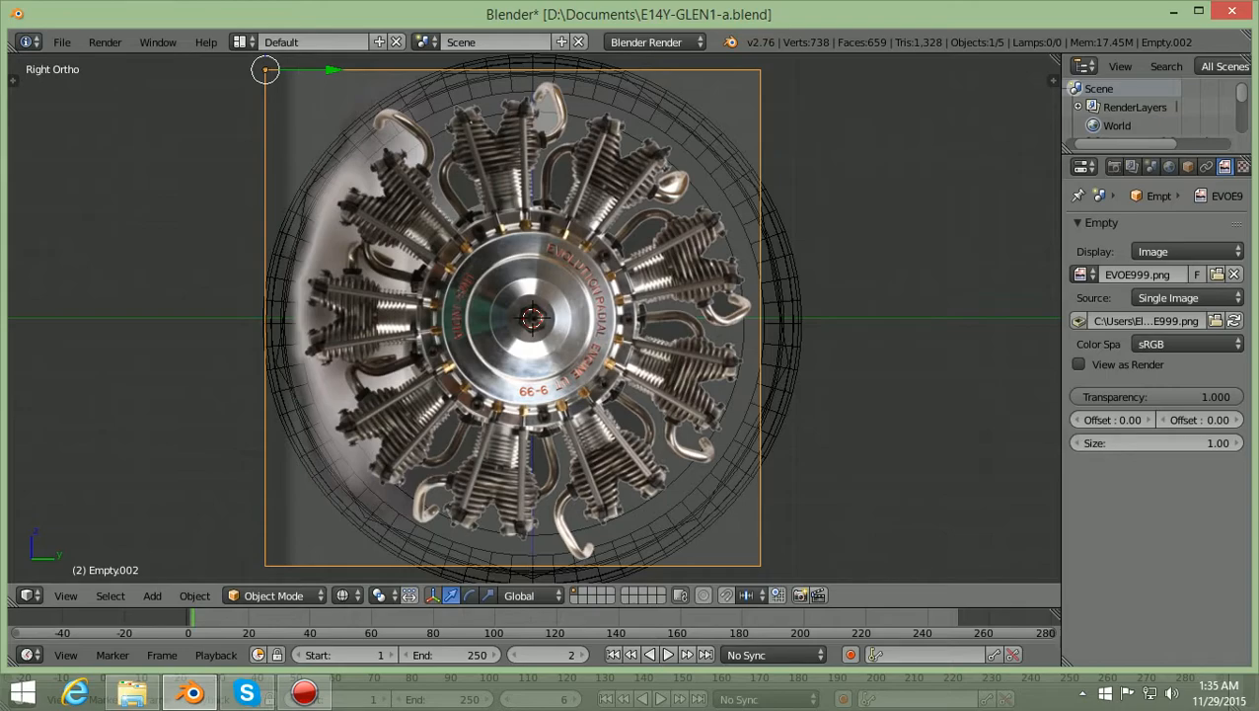
Rotate the engine image about 9.5° around the global X axis to bring the lowest cylinder pair towards vertical
key("r")
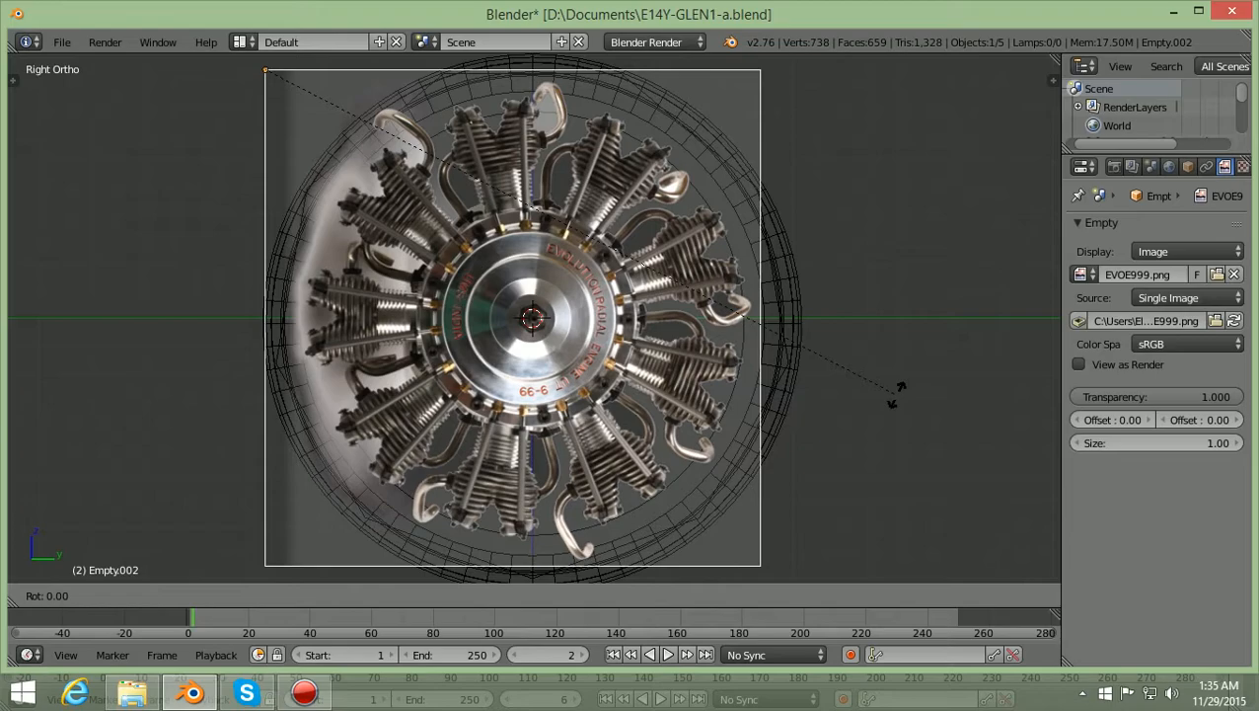
key("x")
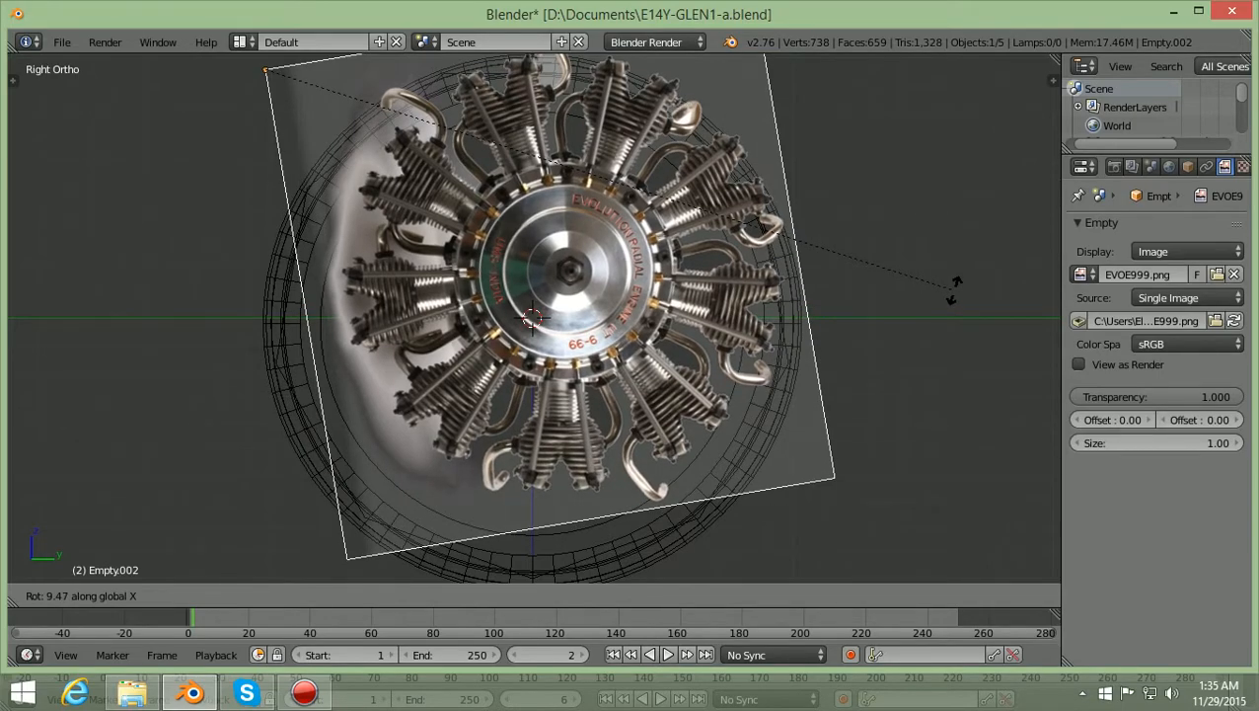
left_click(953, 287)
scroll(954, 287, "down", 3)
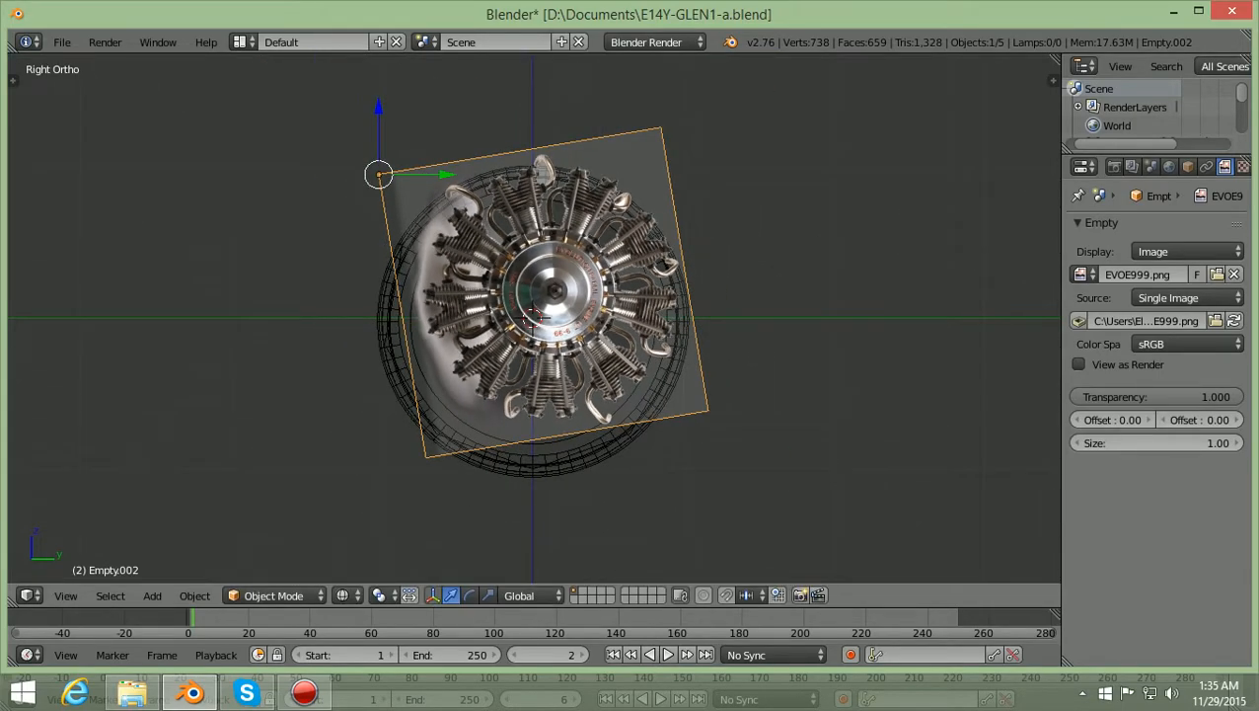
Move the rotated engine image about -0.113 along Y to bring its hub back to the cowling's vertical axis
scroll(533, 318, "up", 3, "shift")
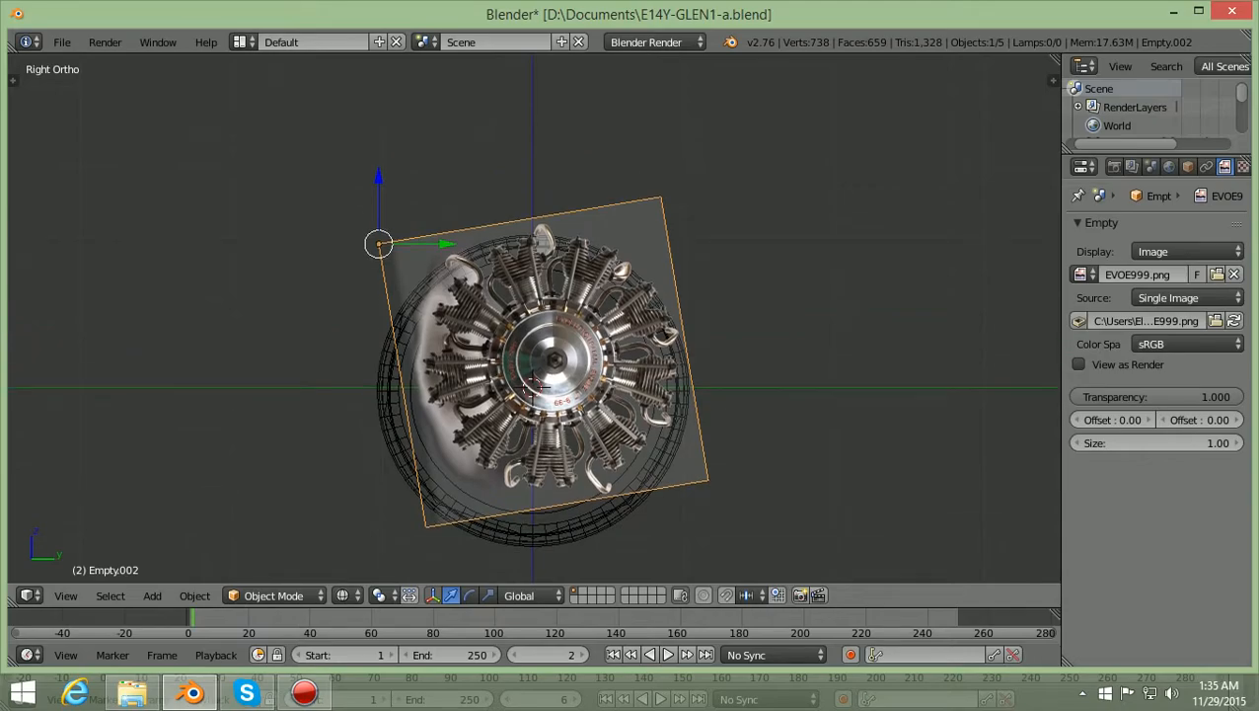
scroll(534, 318, "up", 1)
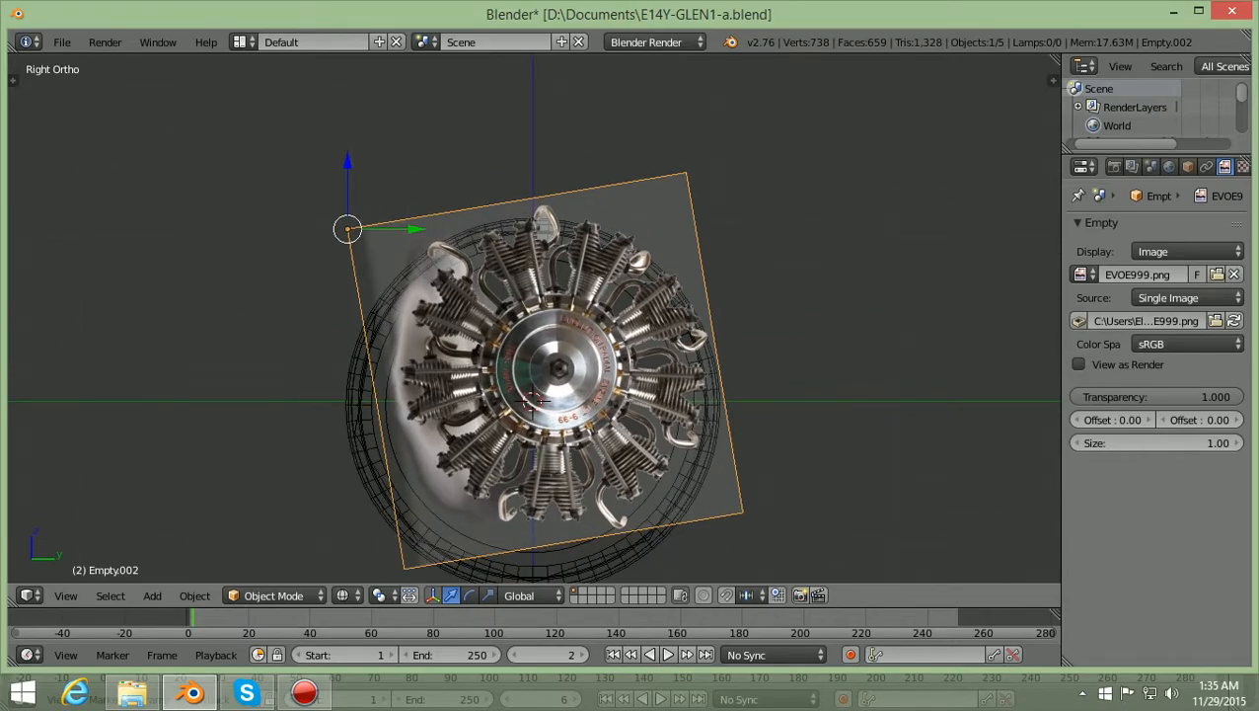
key("g")
key("y")
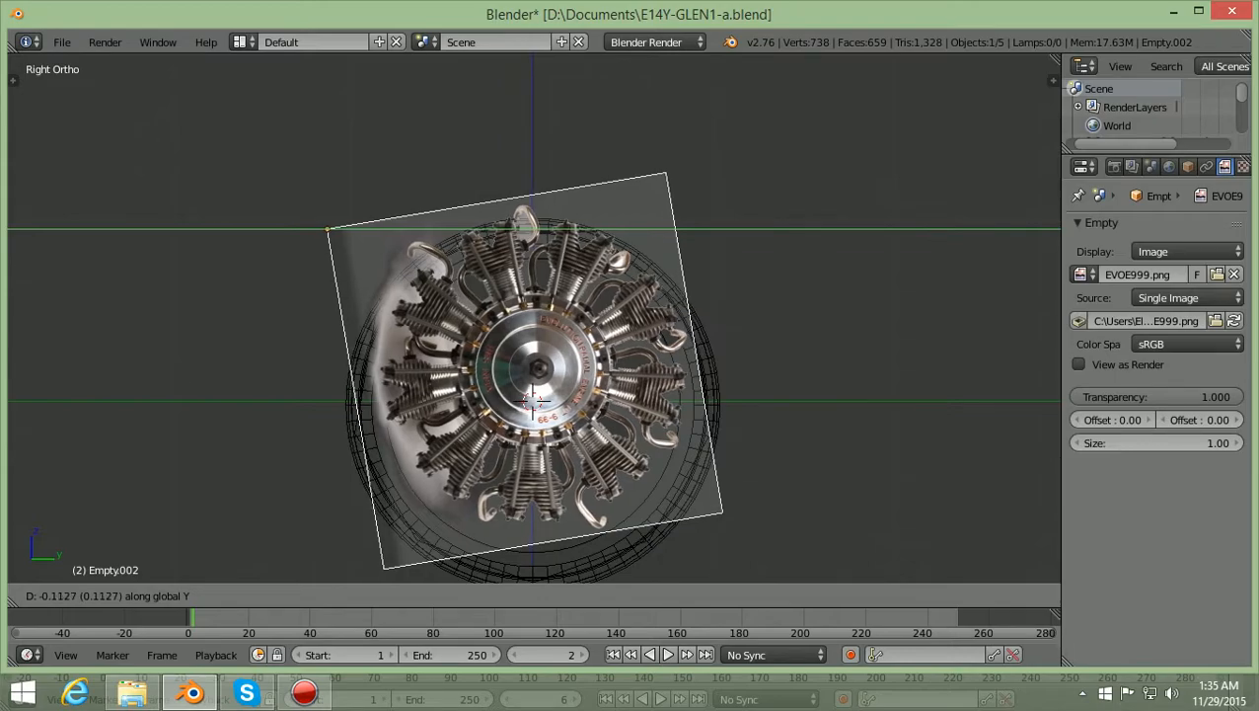
key("Return")
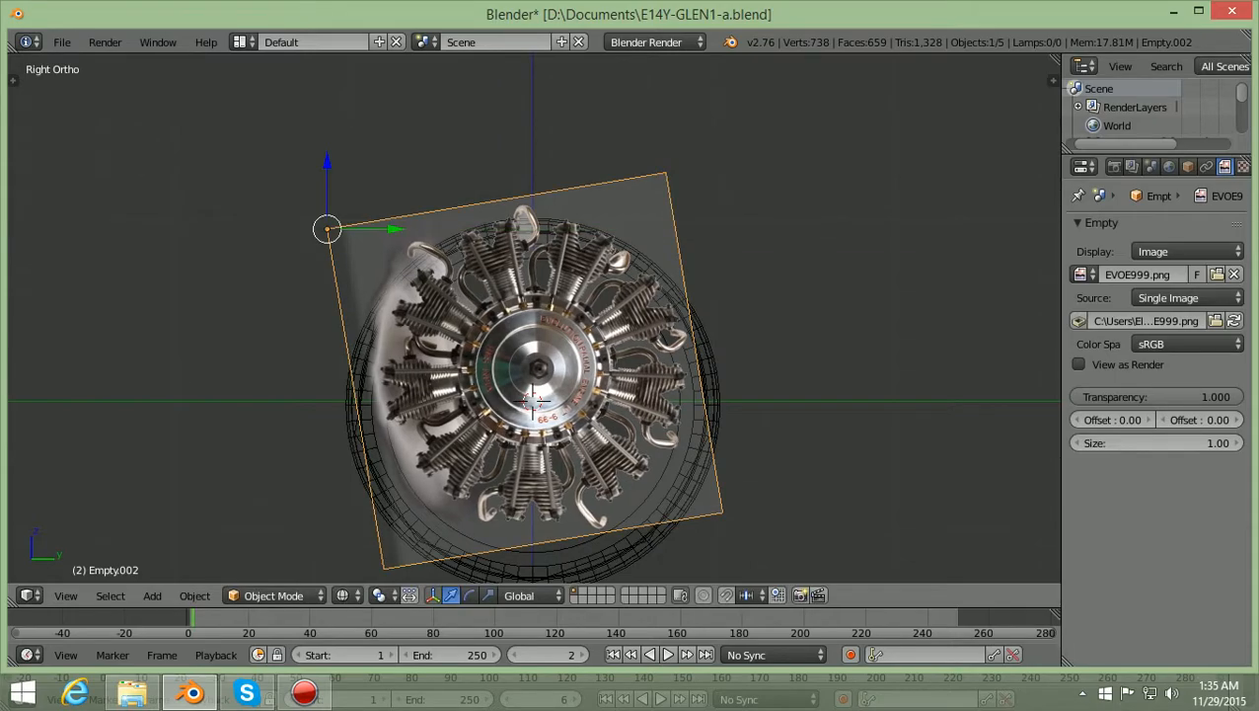
Rotate the engine image about 2° more around X and shift it about -0.046 along Y to realign it with the vertical axis
key("r")
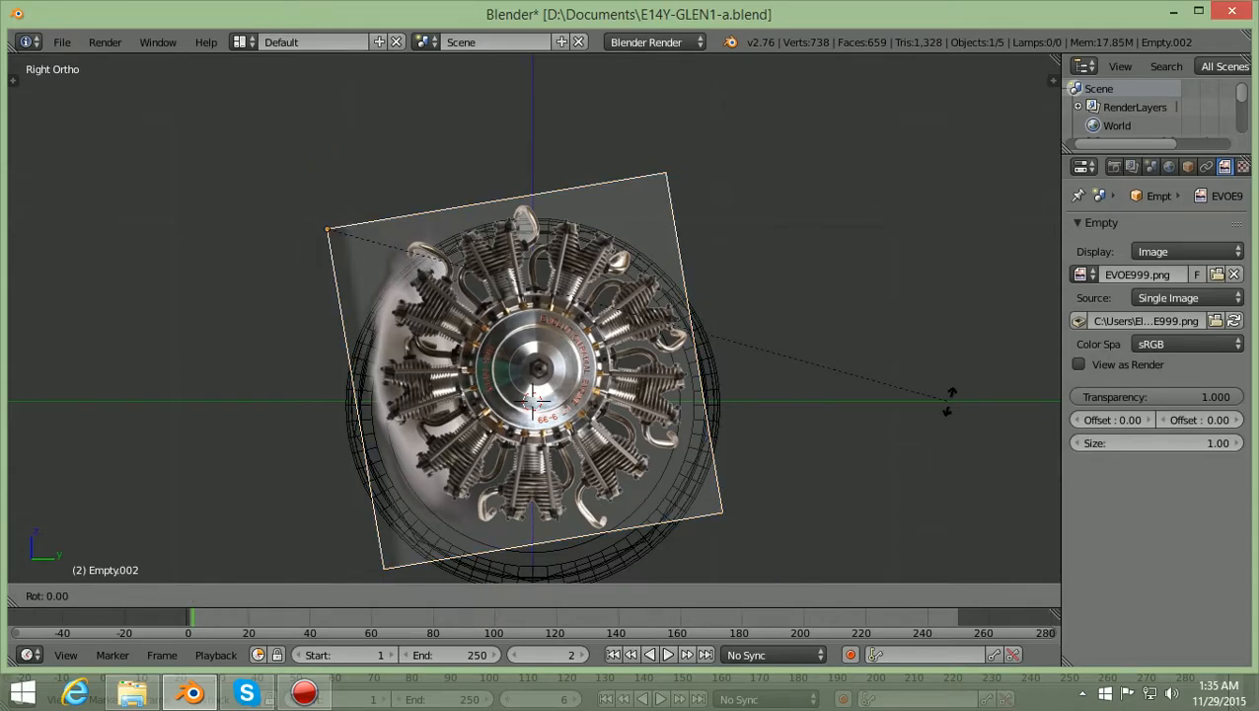
key("x")
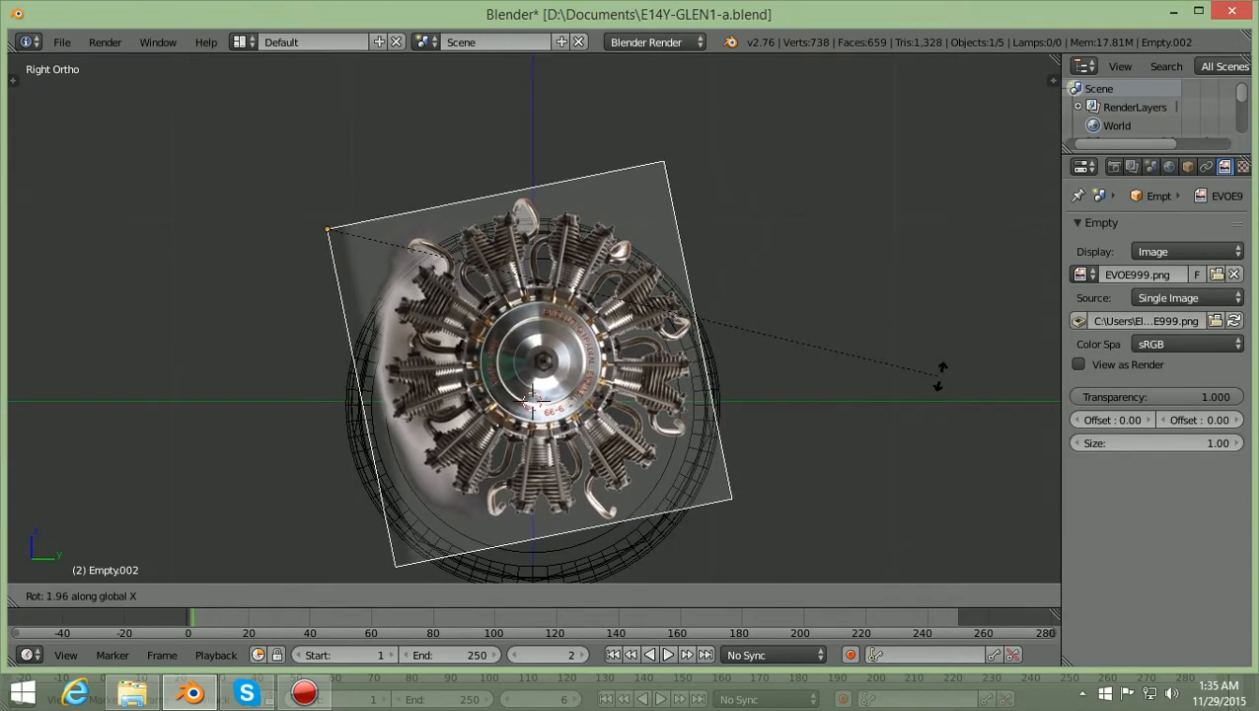
left_click(937, 380)
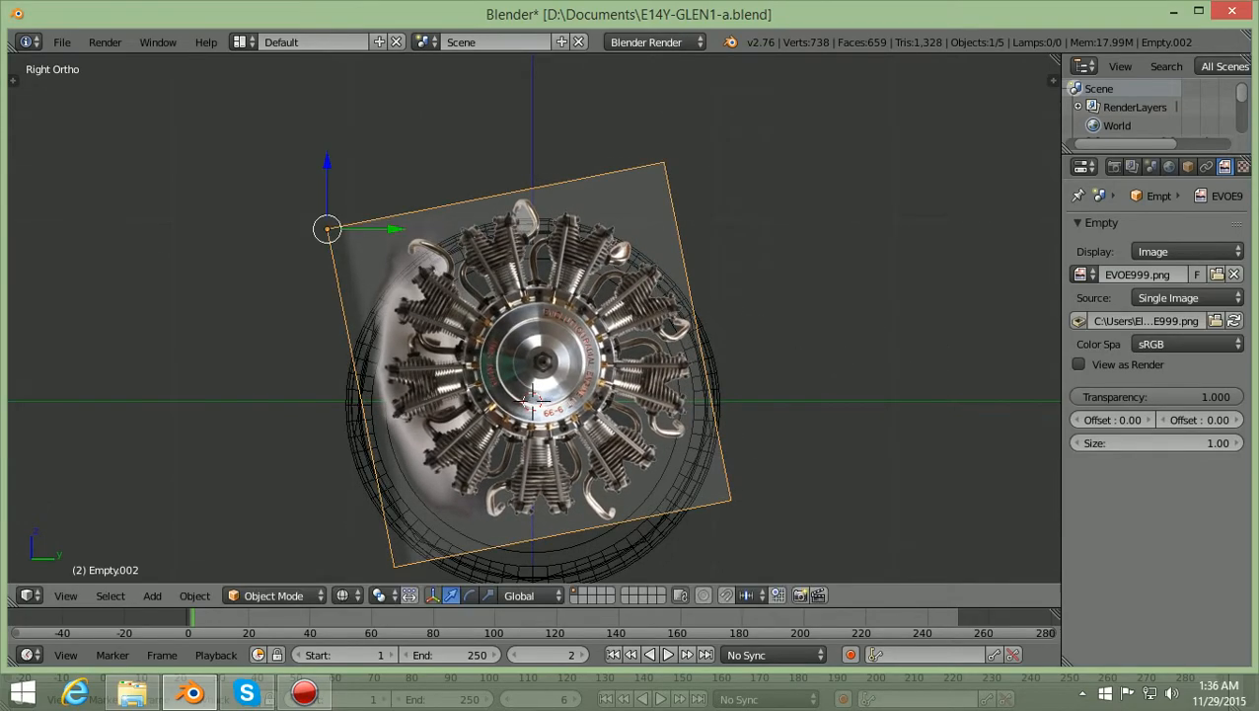
left_click_drag(395, 229, 387, 229)
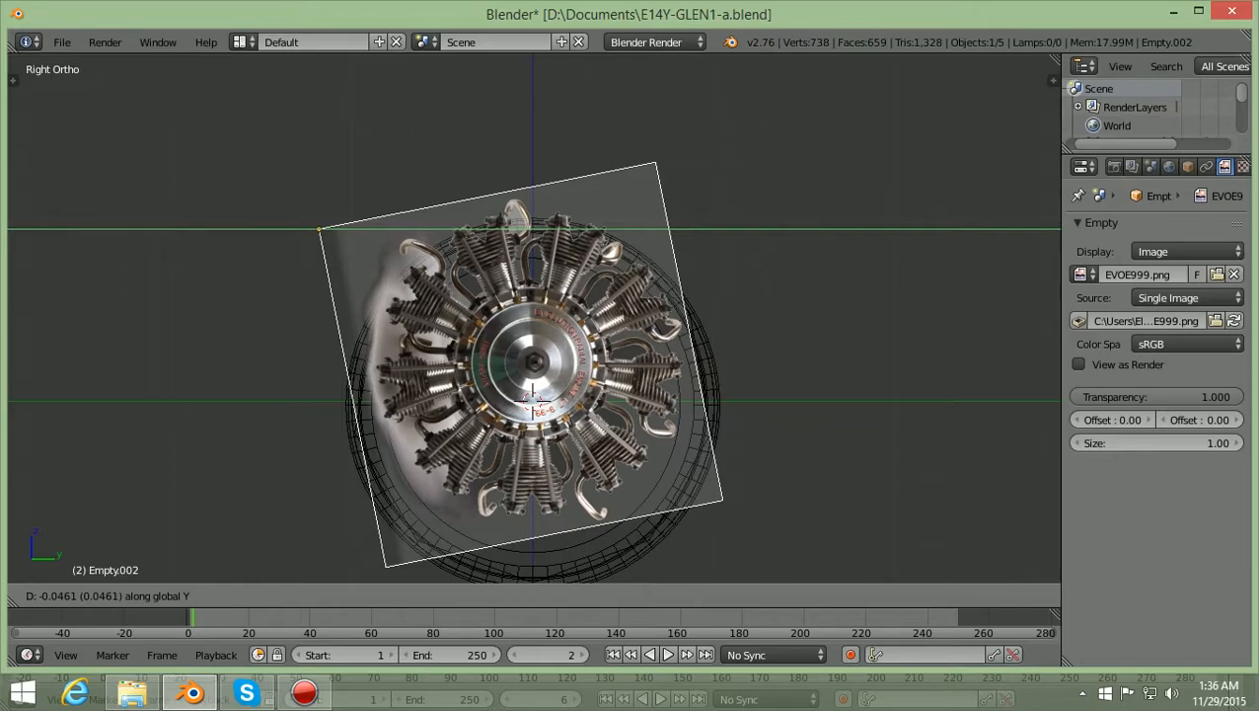
left_click_drag(387, 229, 387, 229)
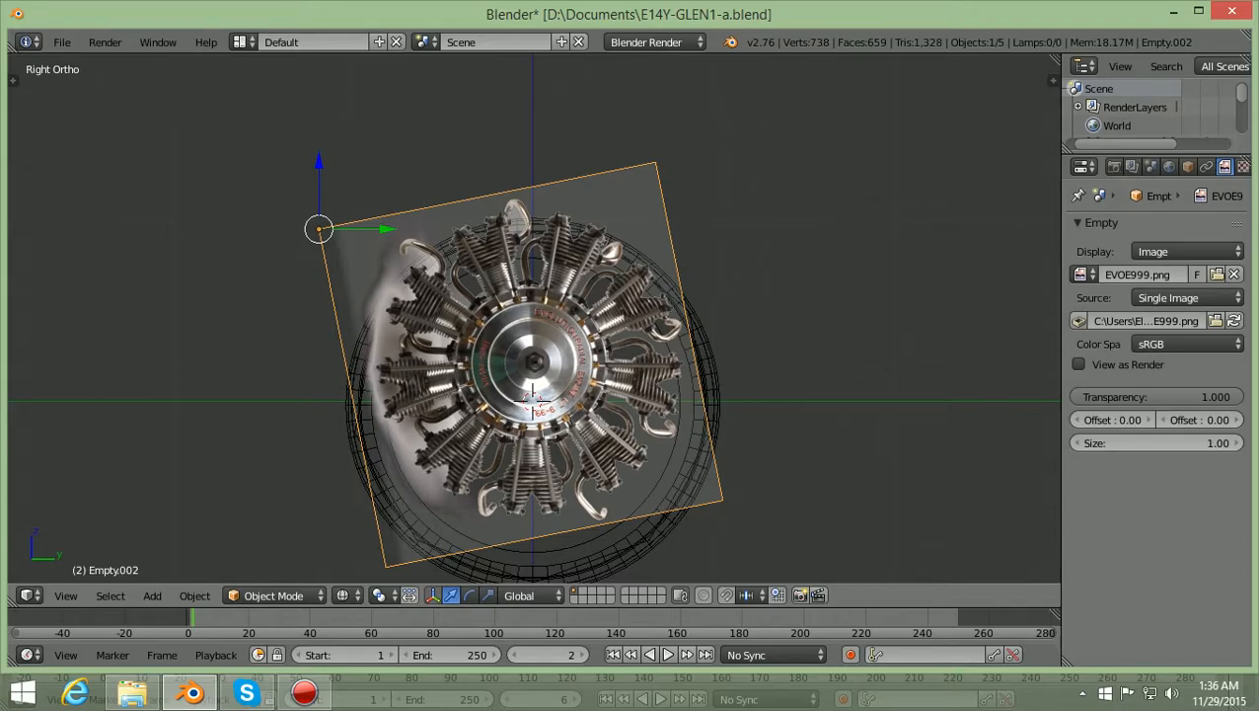
Lower the engine image about 0.222 along Z so its hub sits on the 3D cursor at the cowling's centre
scroll(531, 474, "up", 3)
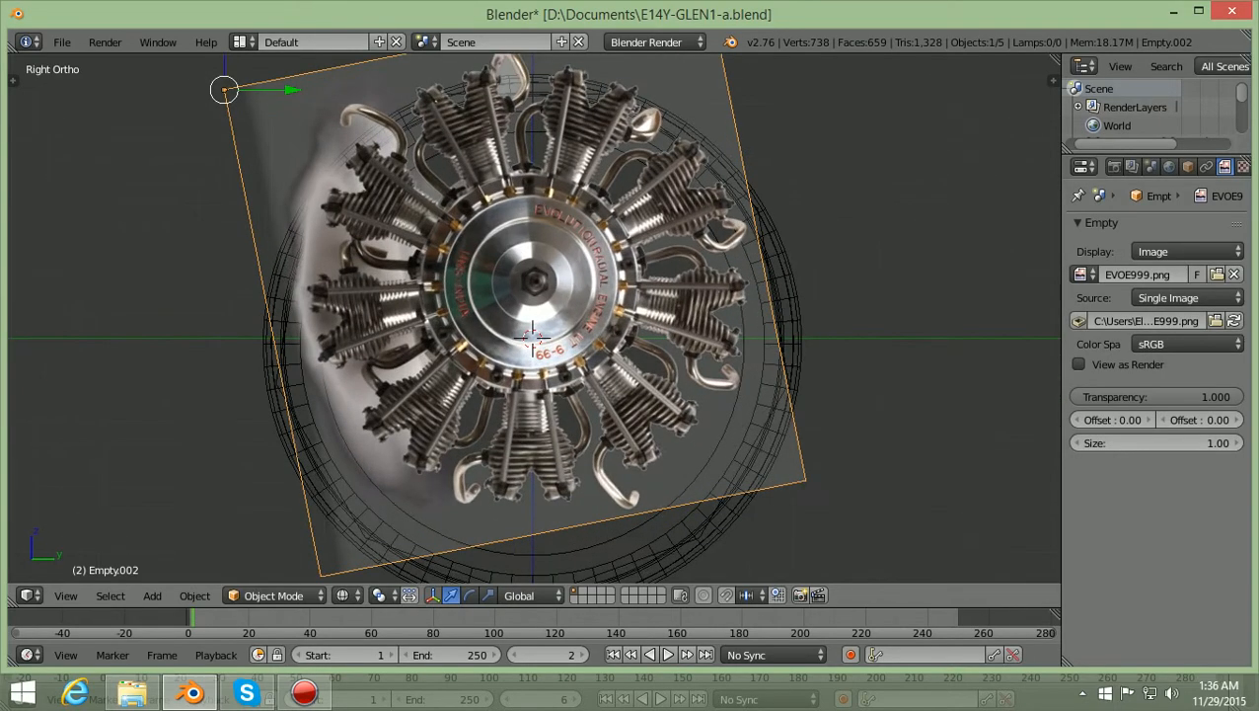
scroll(534, 318, "down", 1)
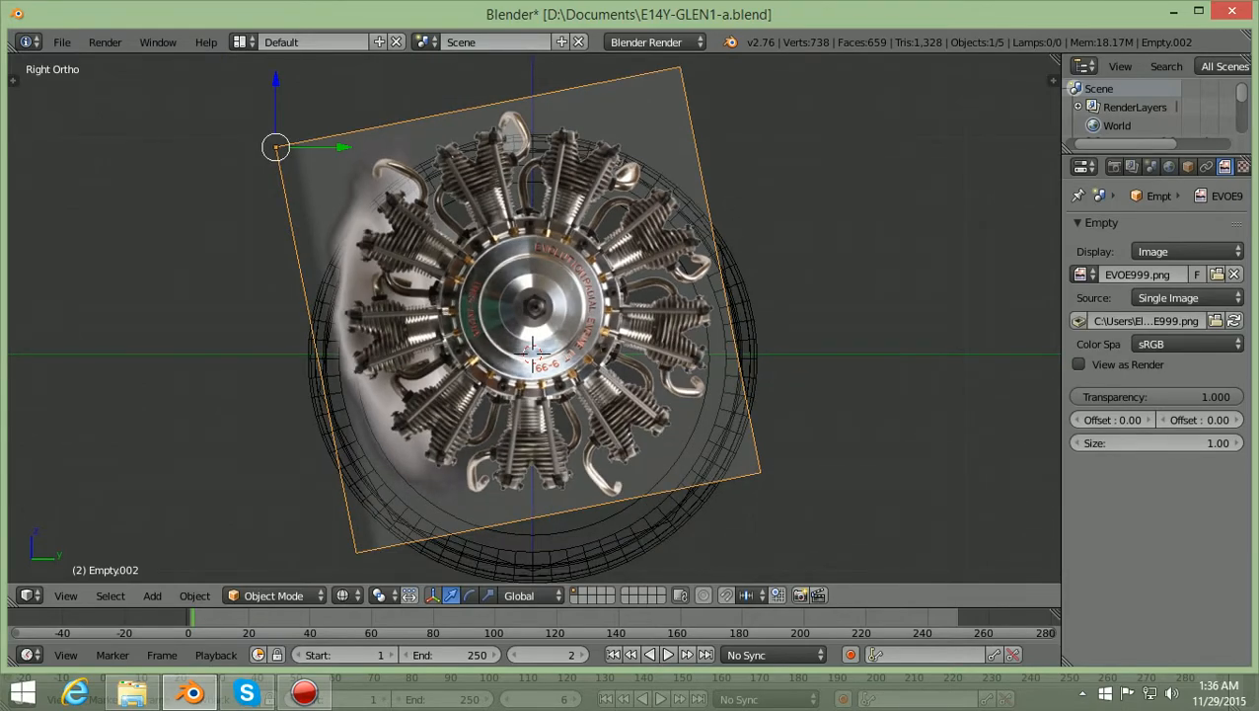
key("g")
key("z")
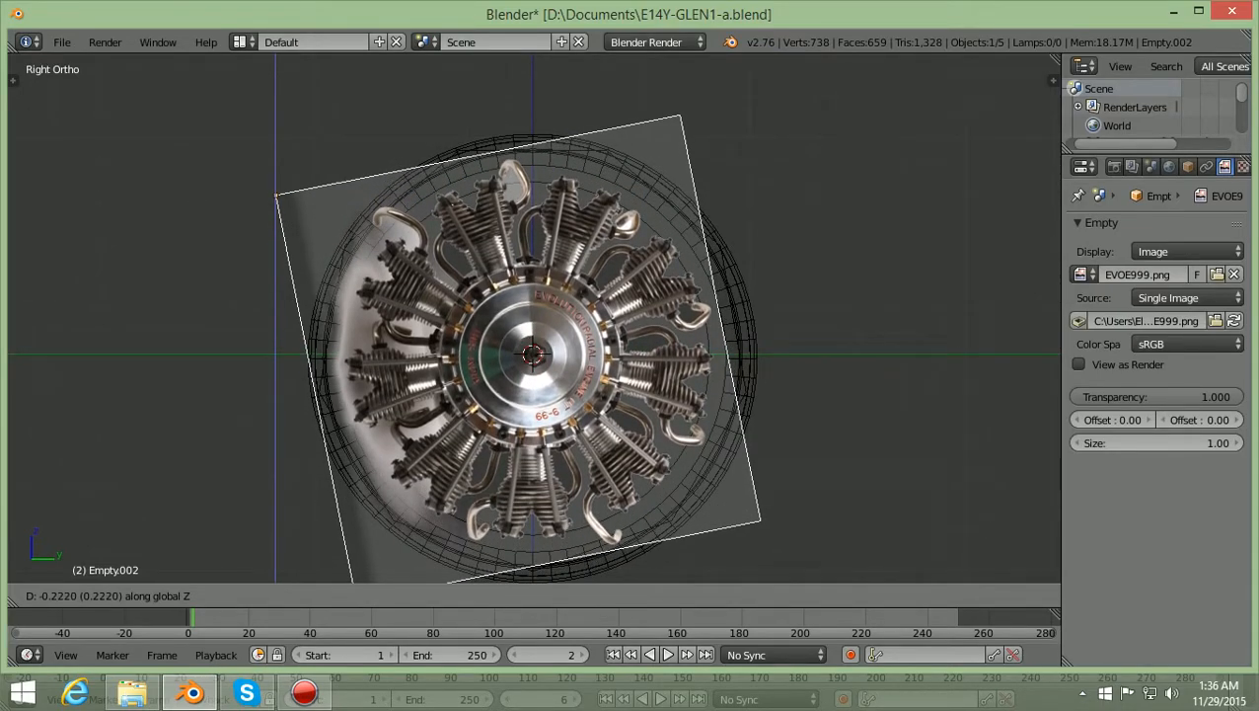
key("Return")
scroll(533, 318, "up", 3)
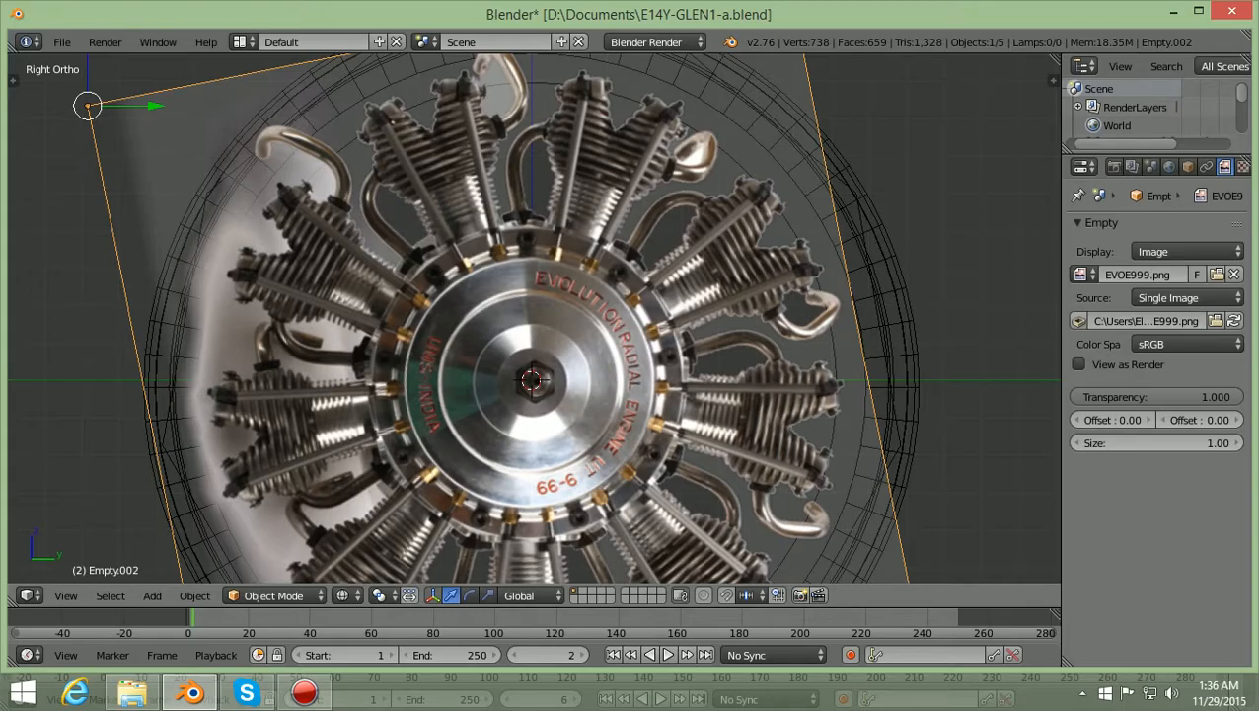
scroll(533, 326, "down", 4)
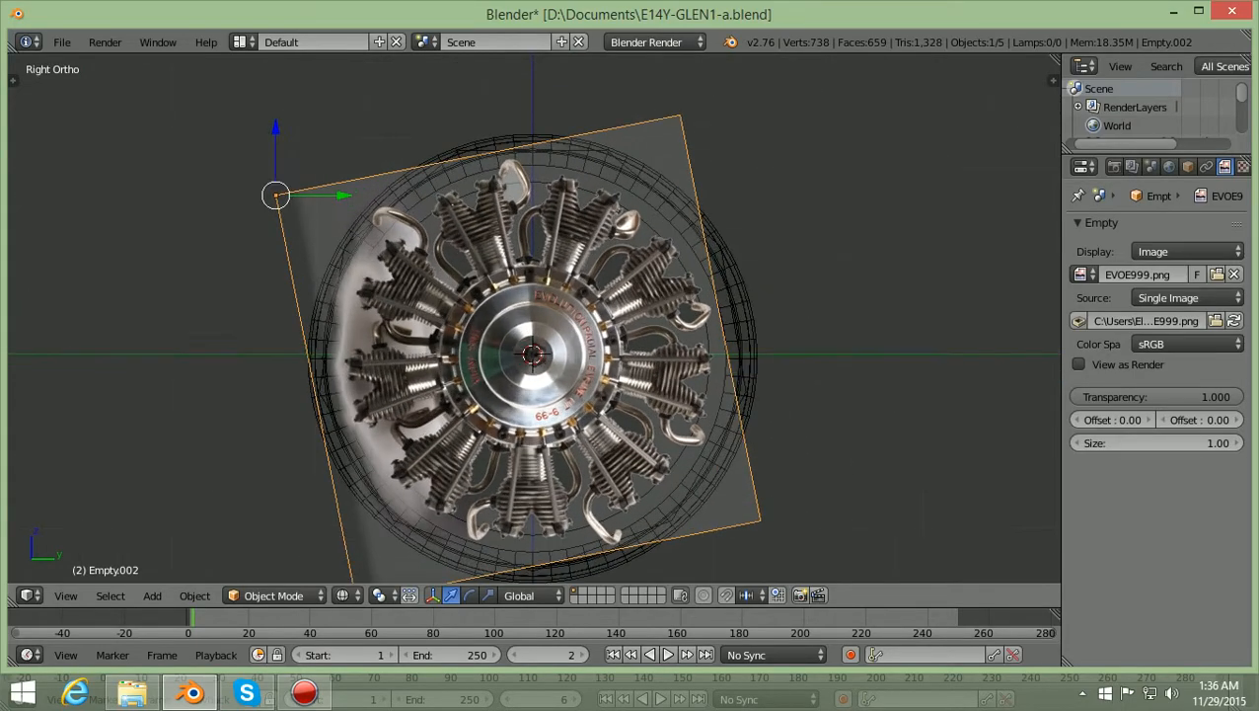
Scale the engine image up uniformly by about 1.11 so its cylinders fill the cowling opening
scroll(533, 326, "up", 1)
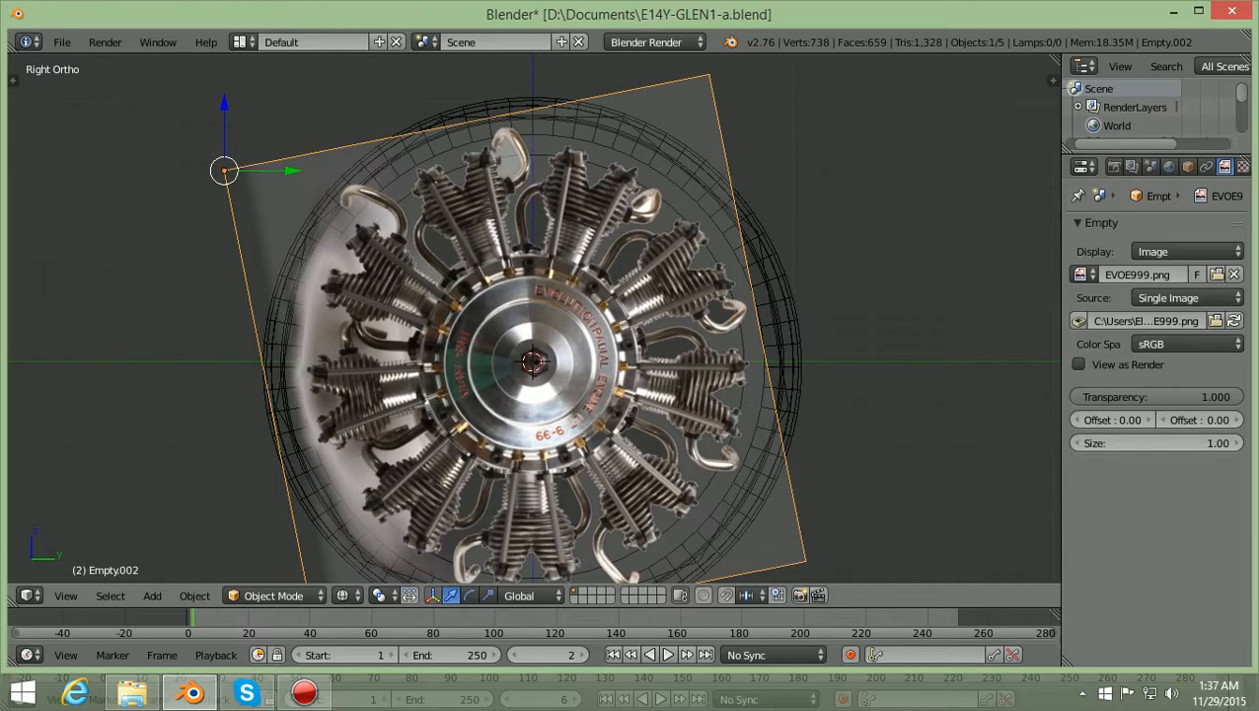
scroll(533, 317, "down", 2)
scroll(533, 317, "up", 1)
scroll(533, 318, "down", 2)
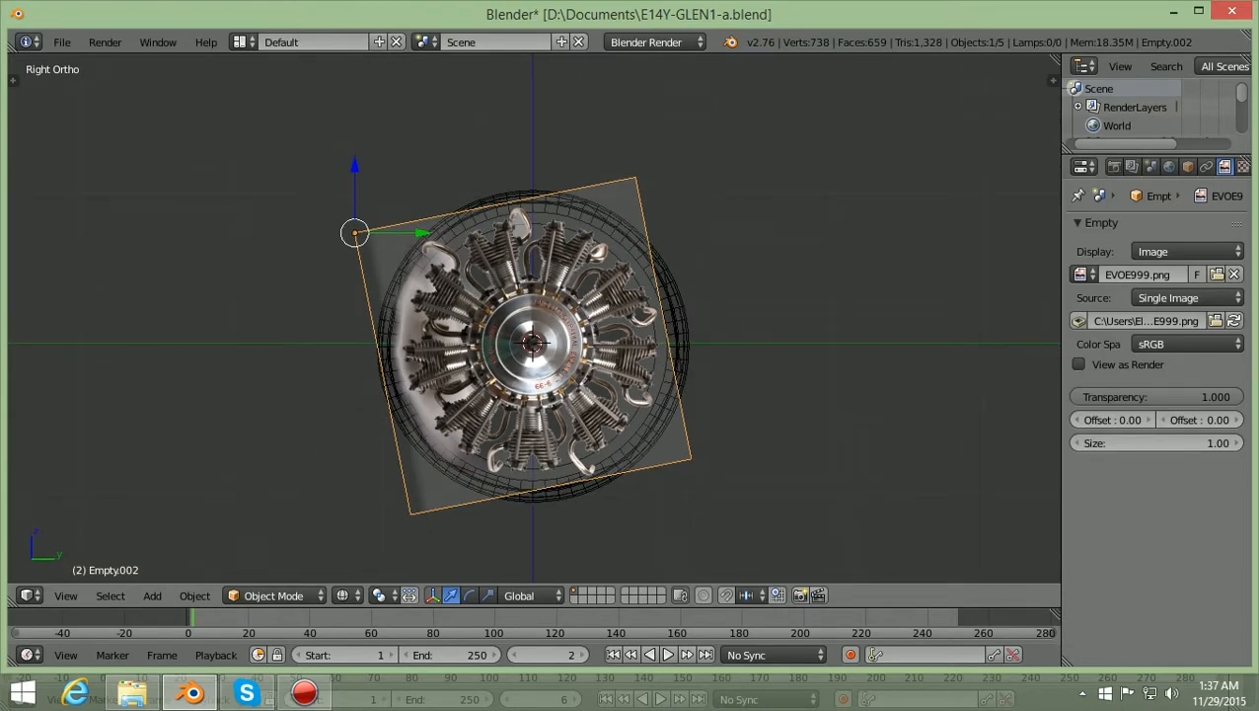
key("s")
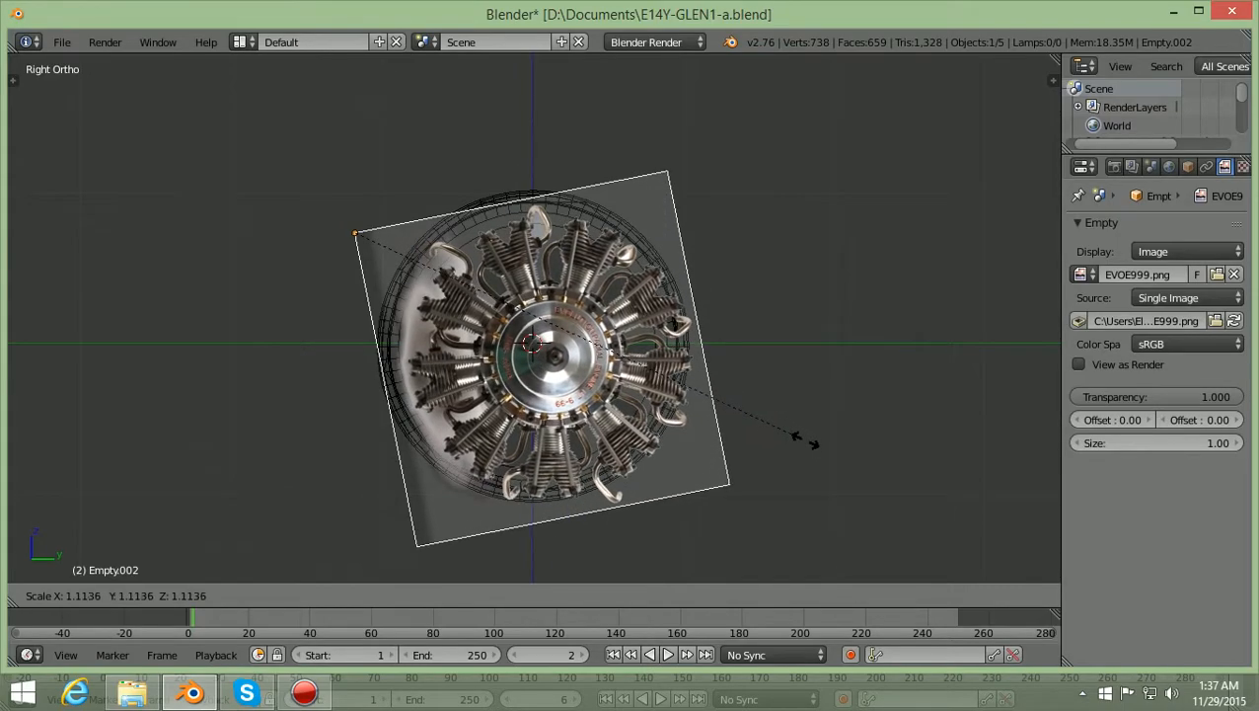
left_click(809, 435)
Shift the engine image back along Y and raise it about 0.1 along Z so its hub sits on the 3D cursor
key("g")
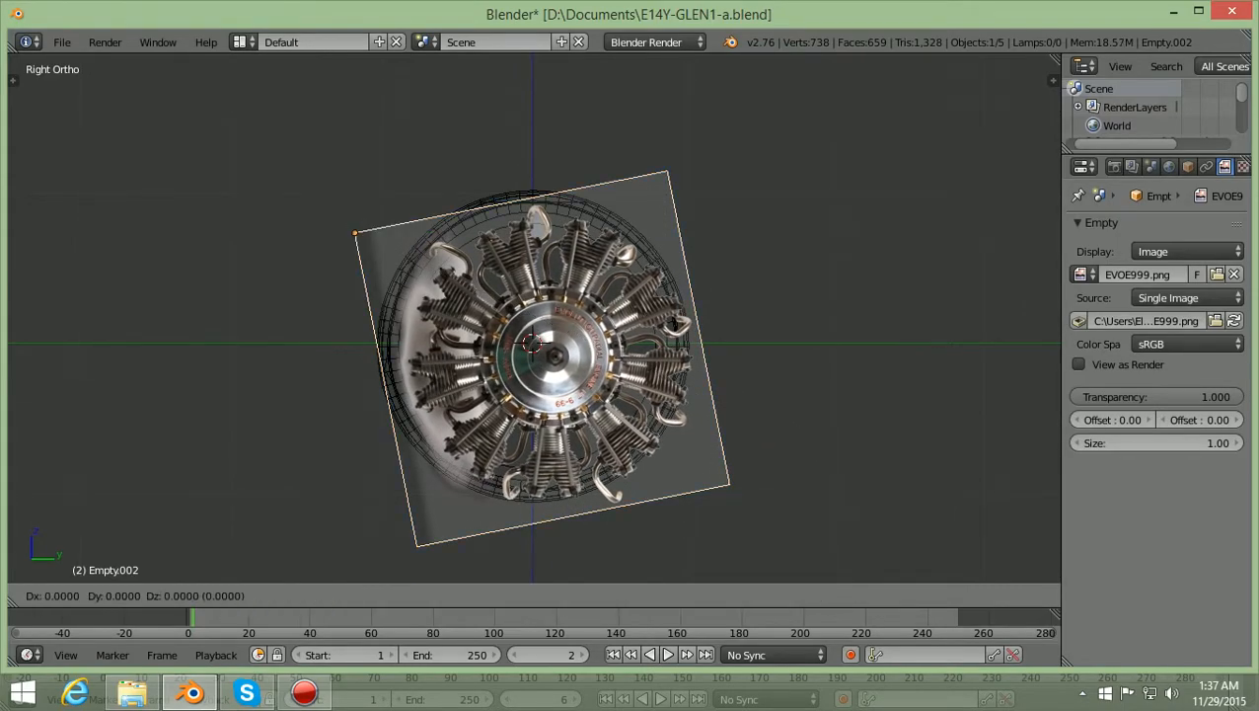
key("y")
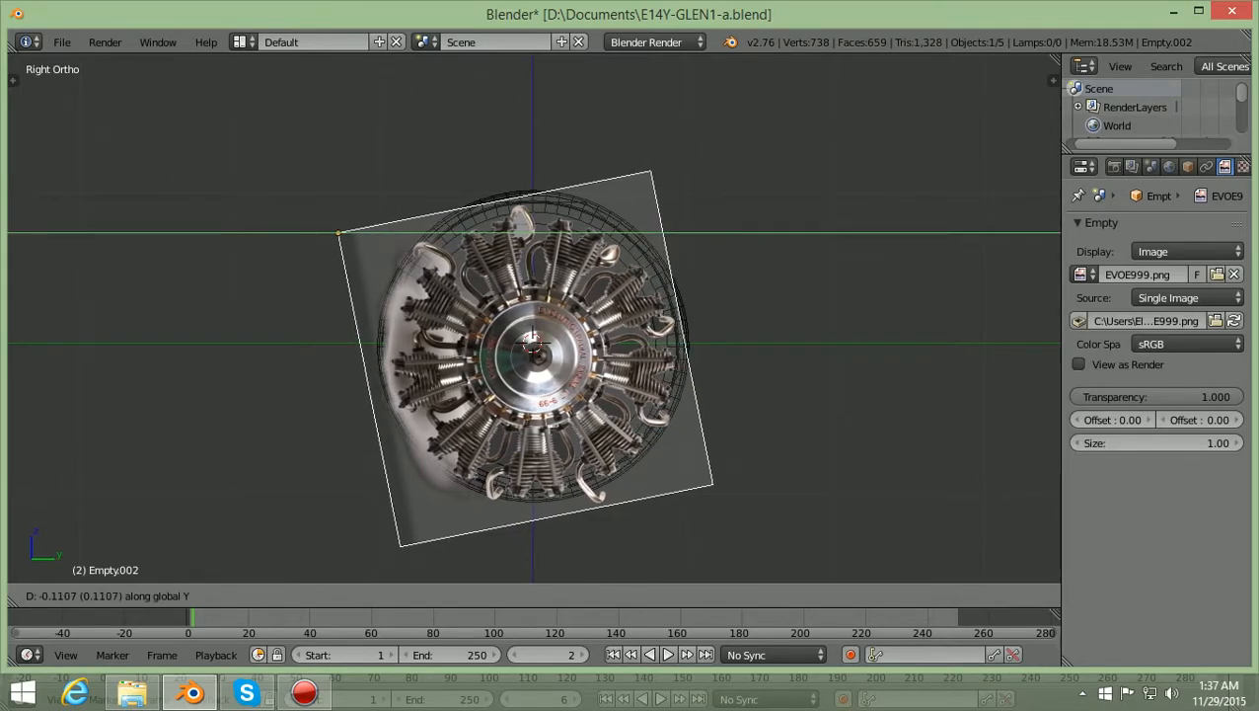
key("Return")
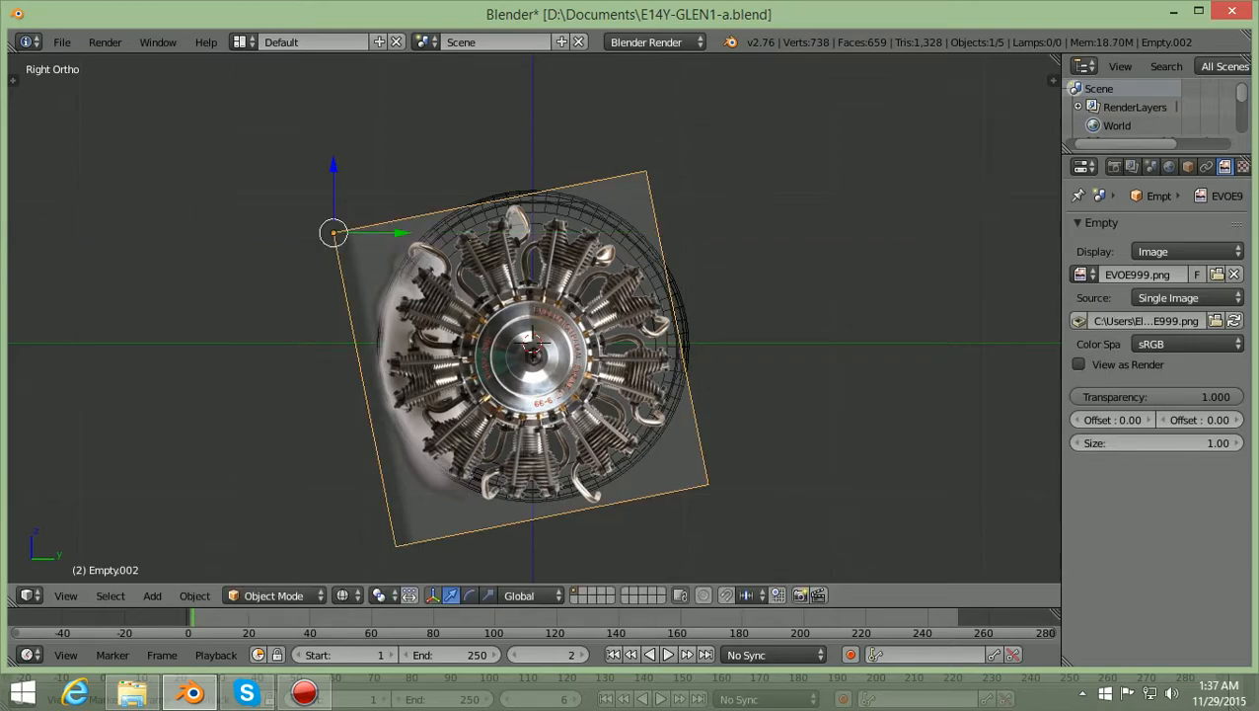
key("g")
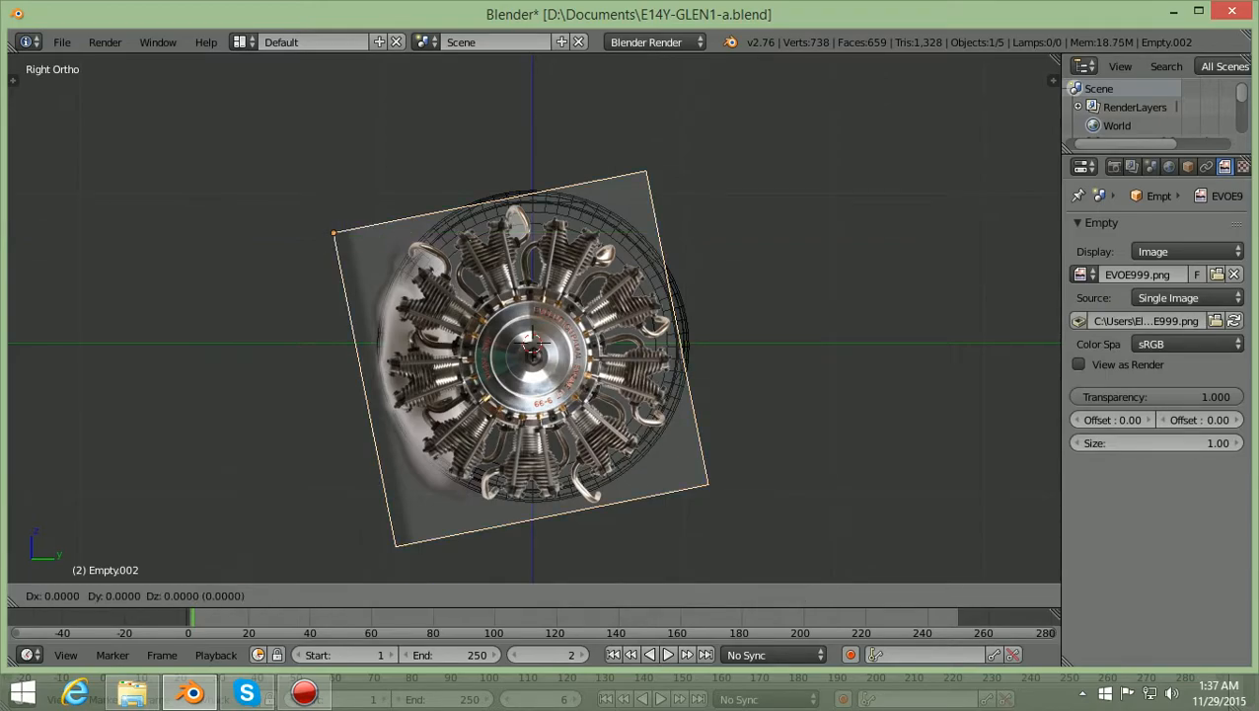
key("z")
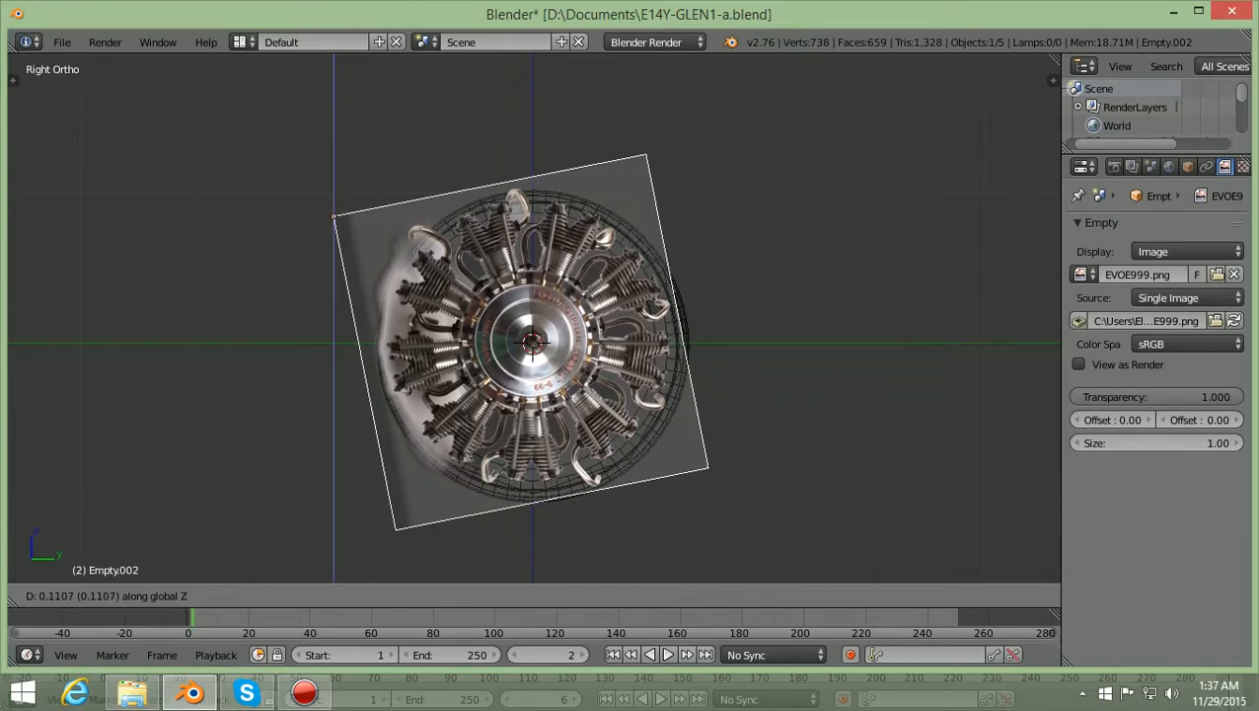
key("Return")
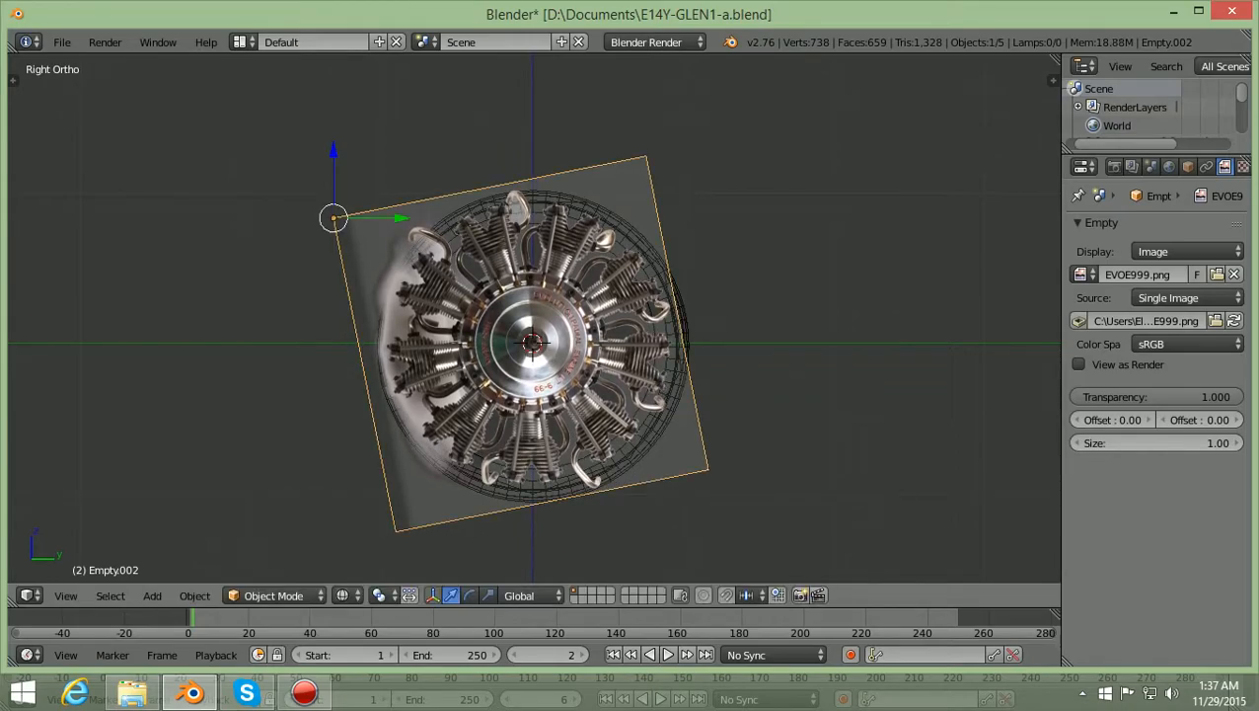
Enlarge the engine image uniformly, then recentre its hub on the cursor by moving it about 0.098 along Z and -0.172 along Y
key("s")
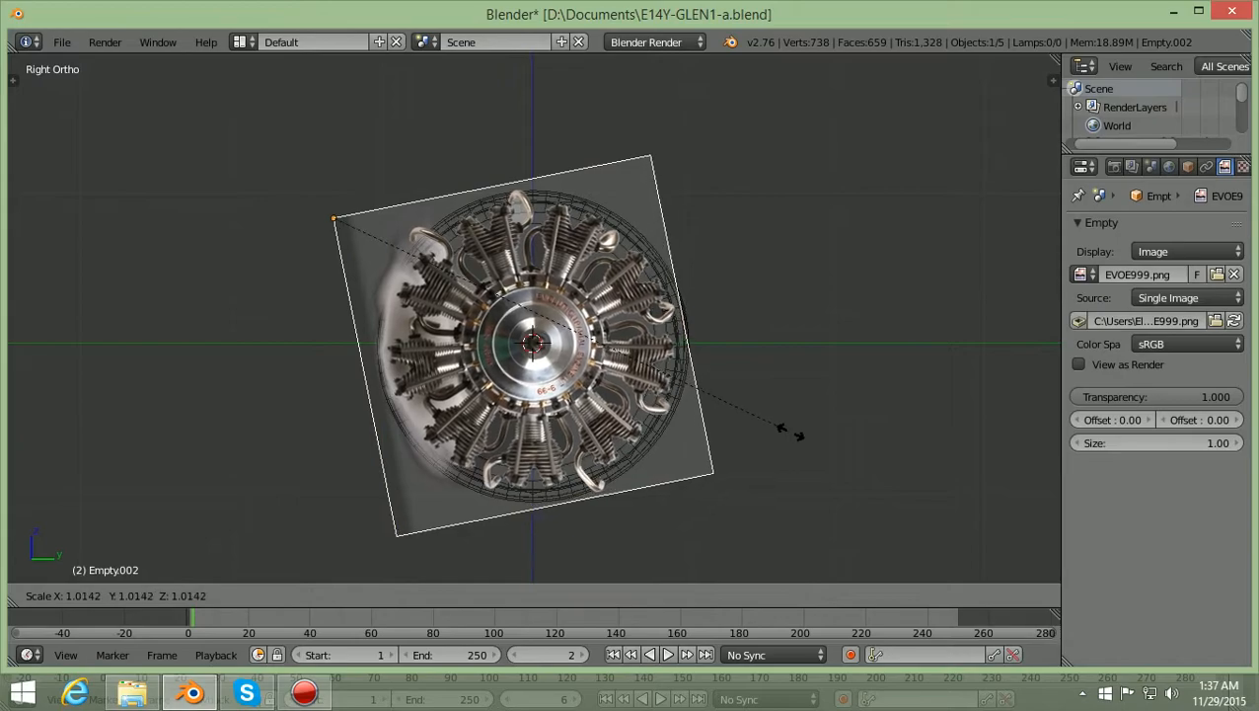
left_click(841, 469)
key("g")
key("z")
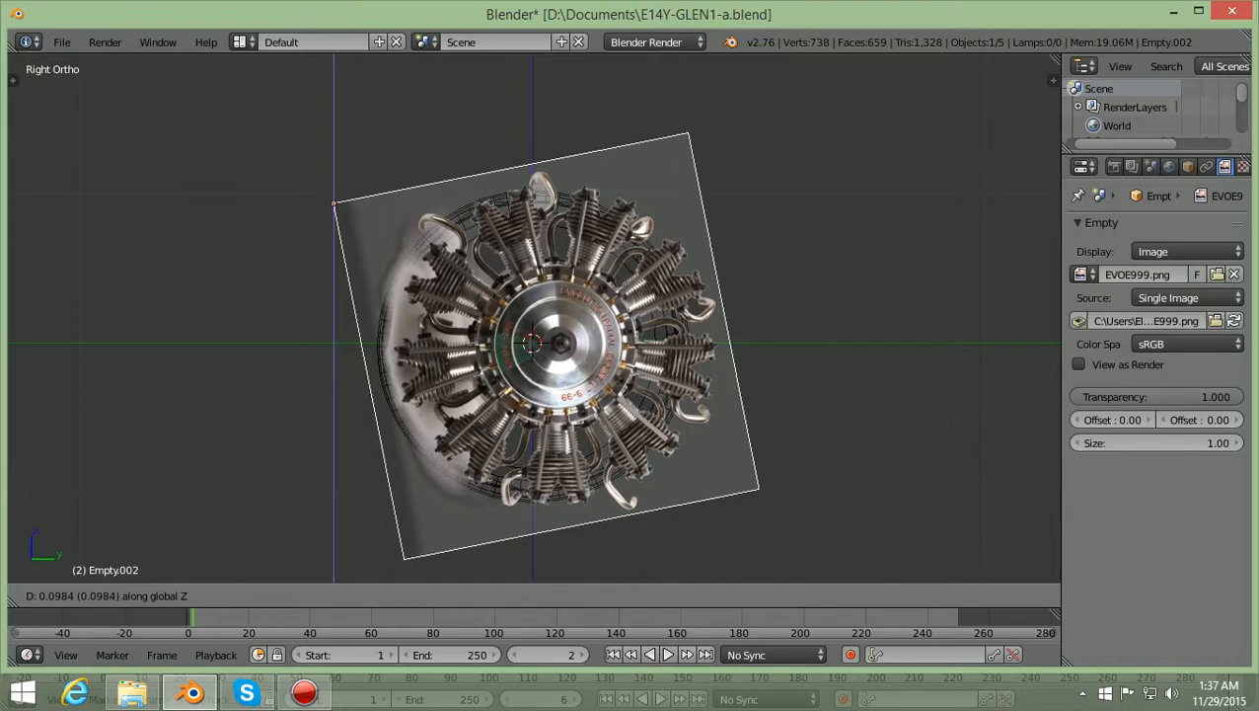
key("Return")
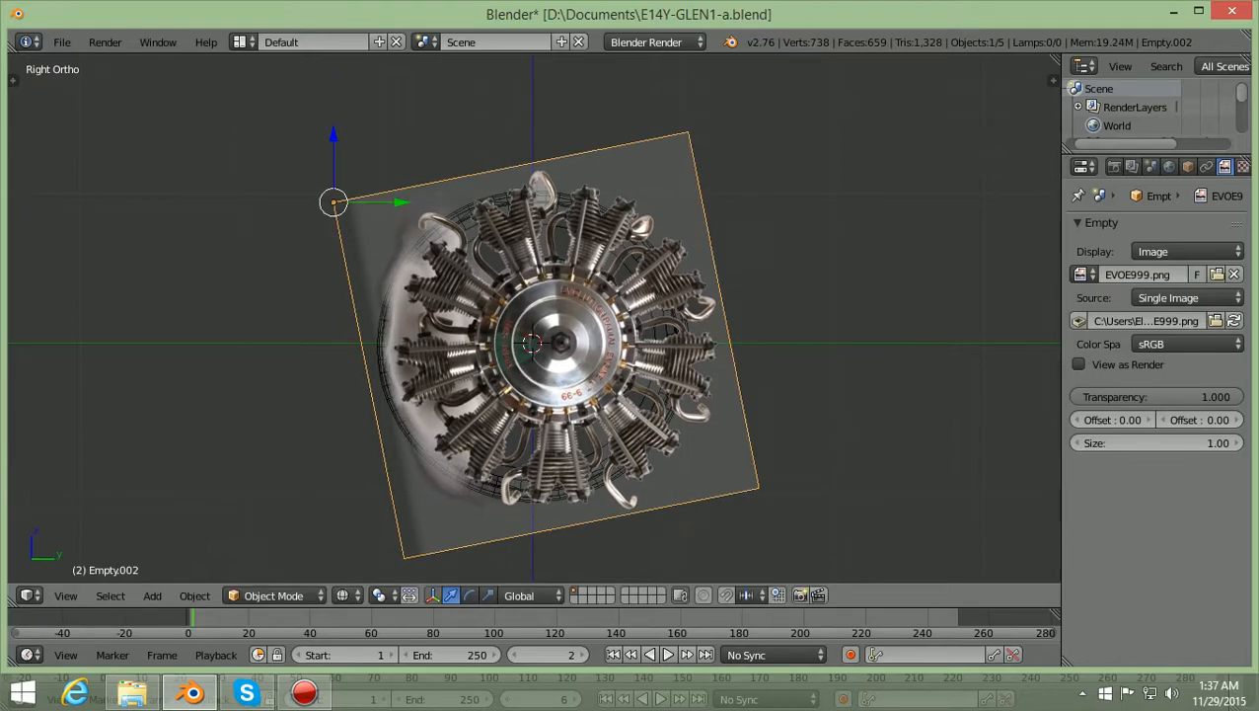
key("g")
key("y")
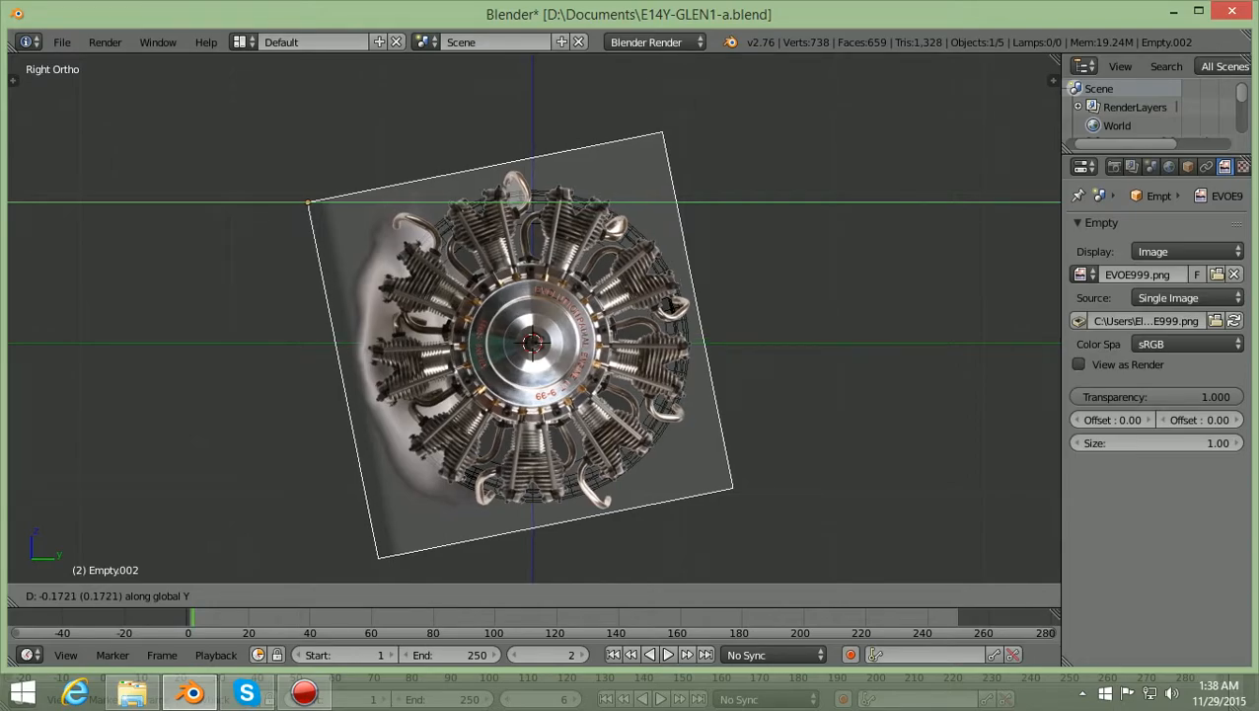
key("Return")
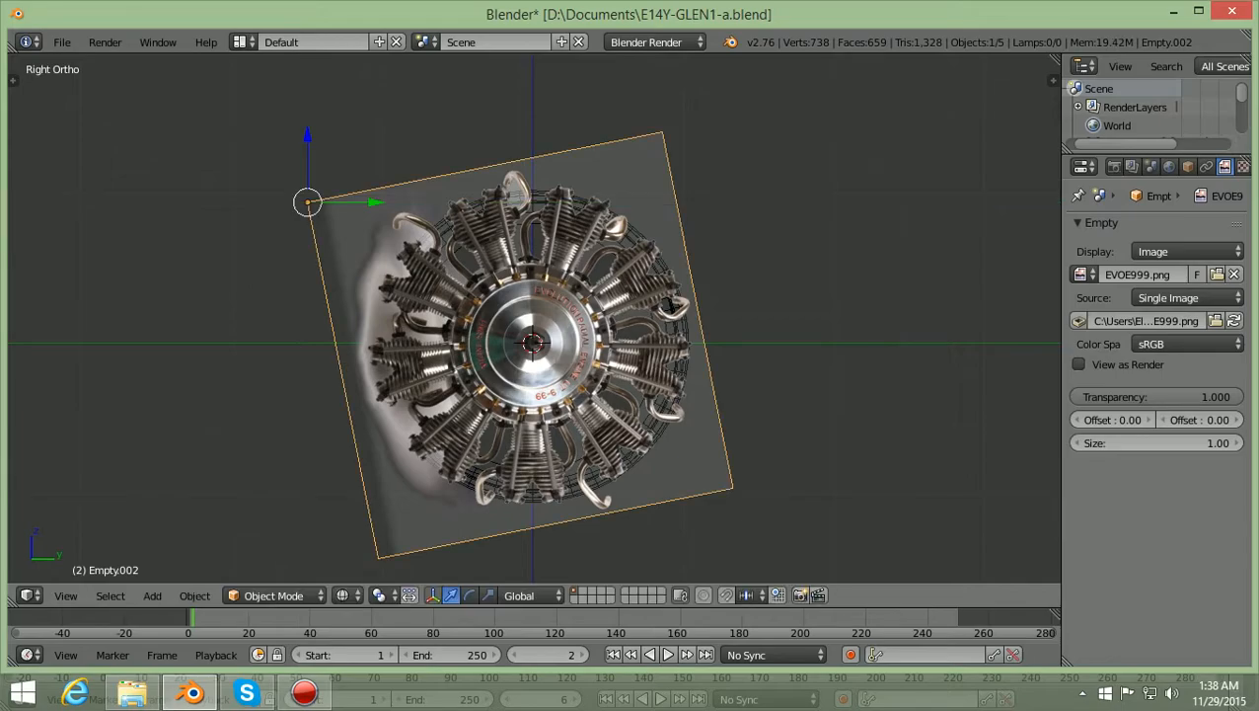
Scale the engine image up by about 1.05 and move it about -0.08 along Y and 0.025 along Z to recentre the hub
key("s")
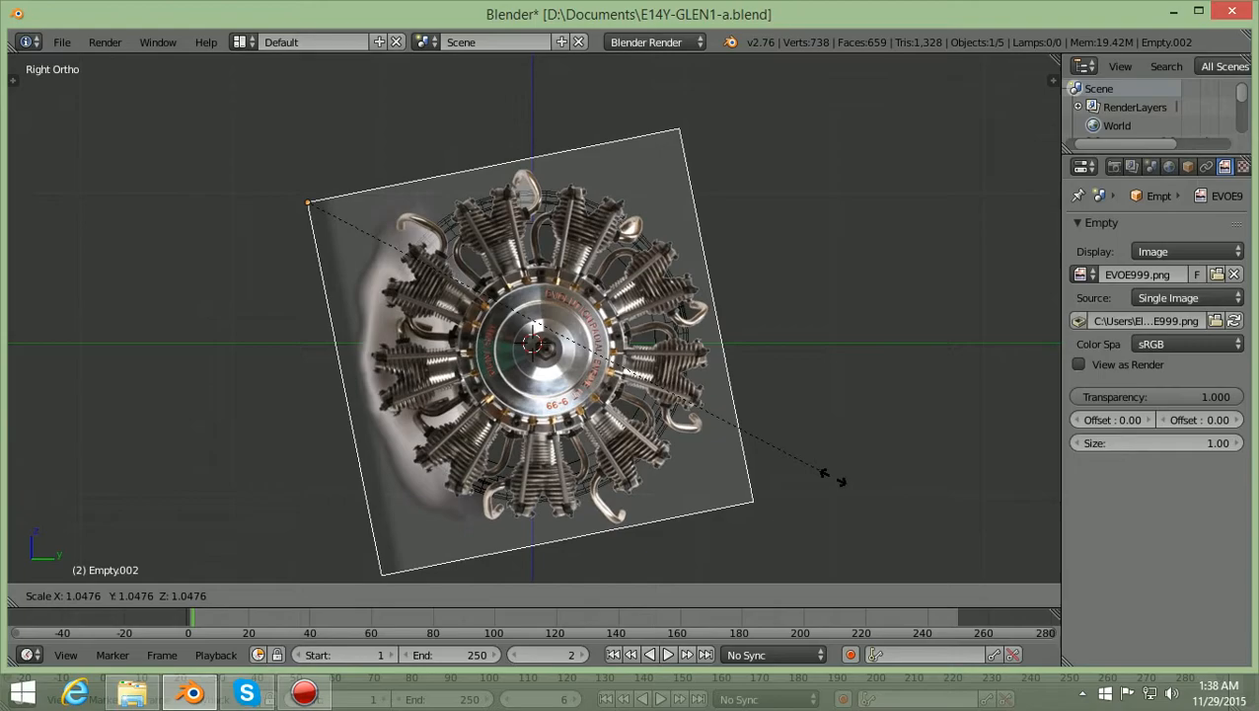
key("Return")
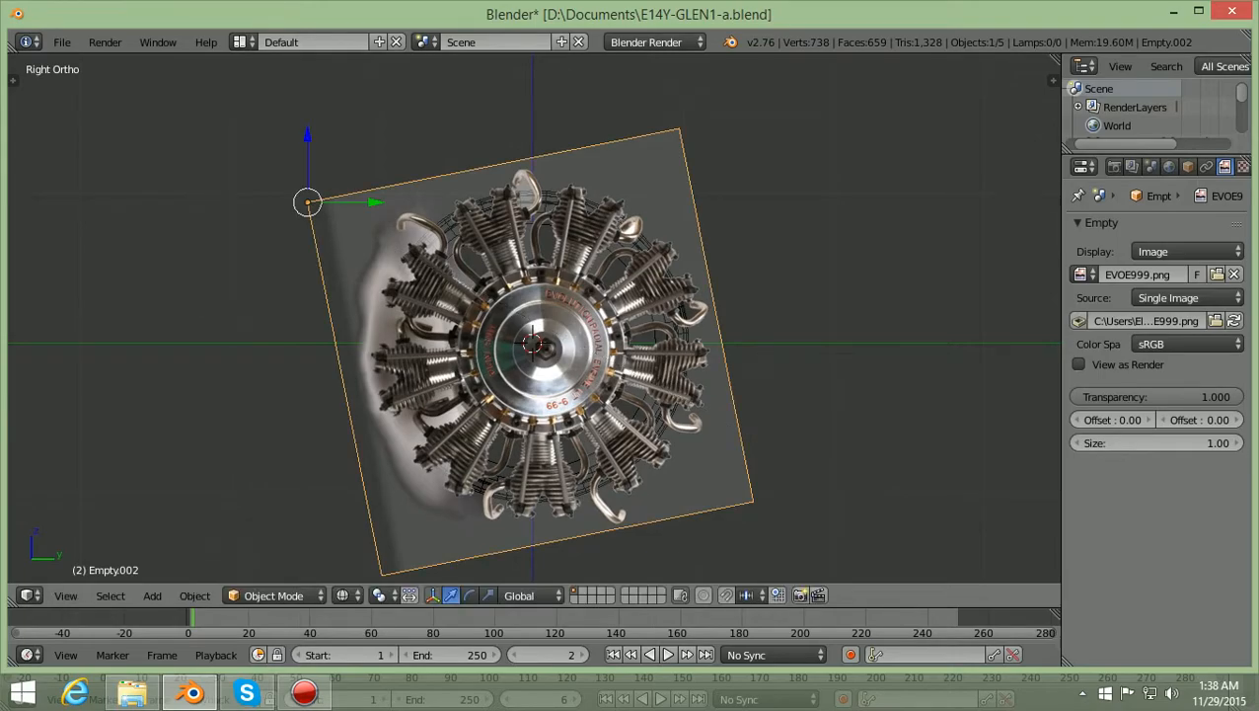
key("g")
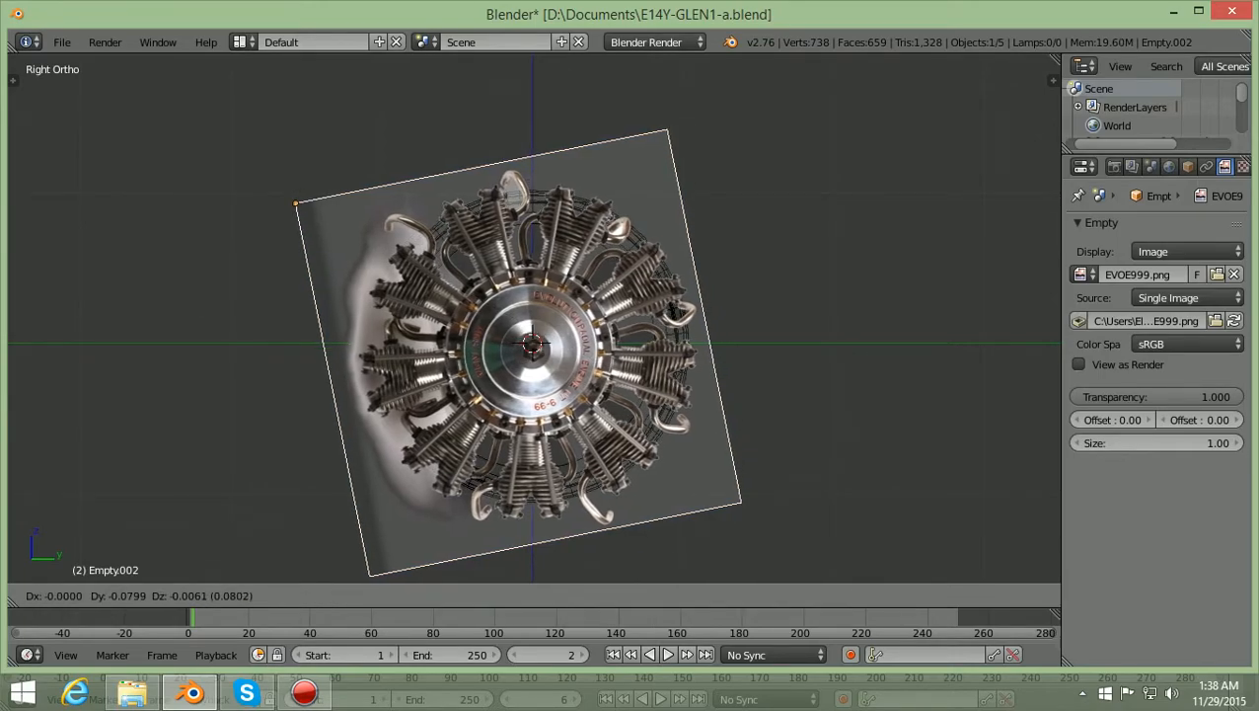
key("Return")
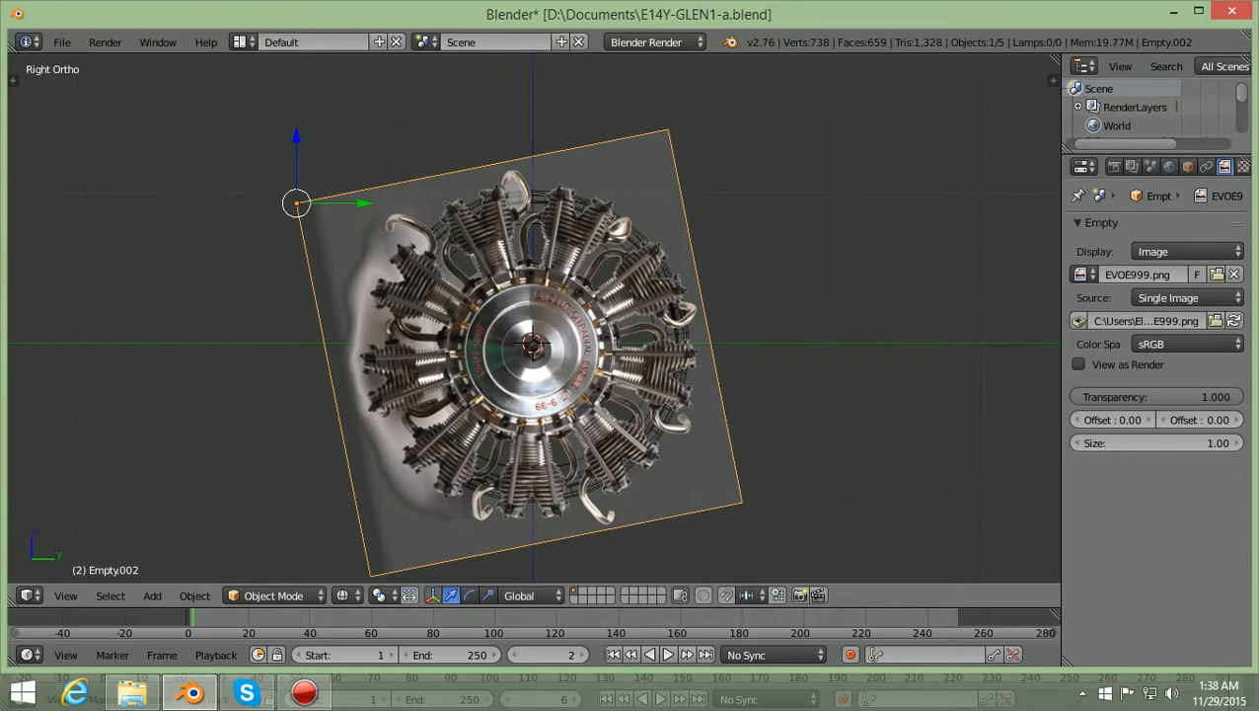
key("g")
key("z")
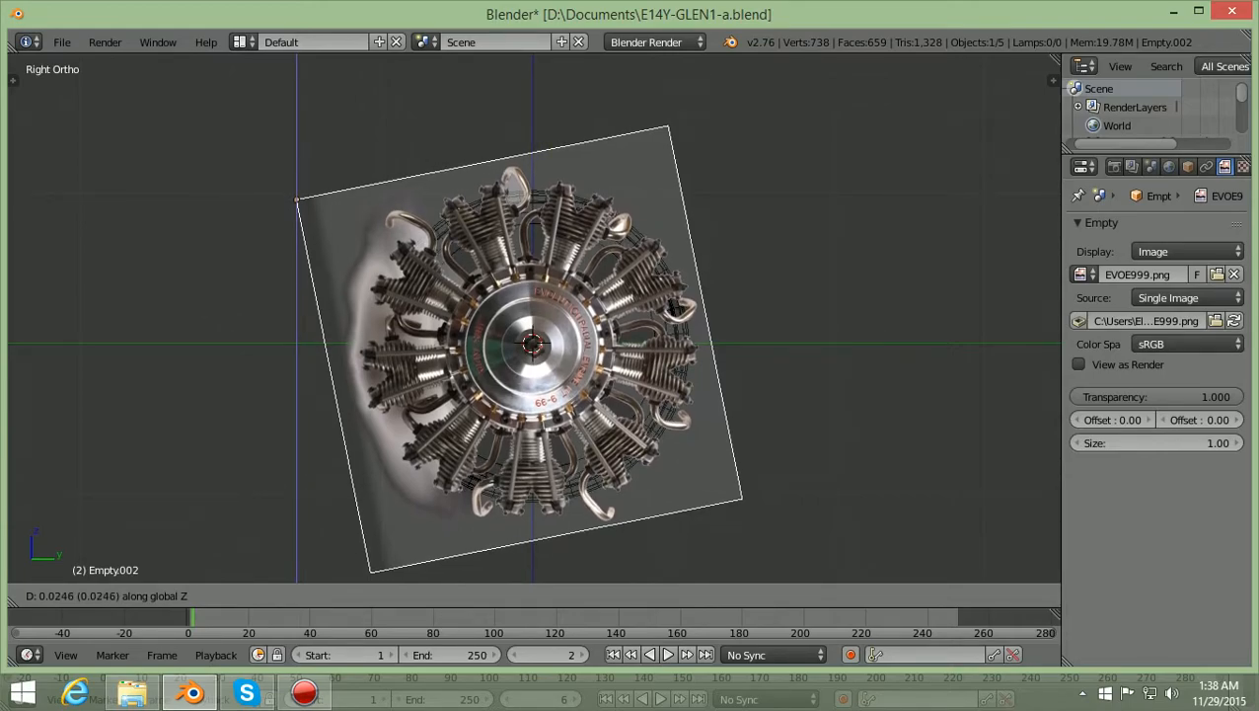
key("Return")
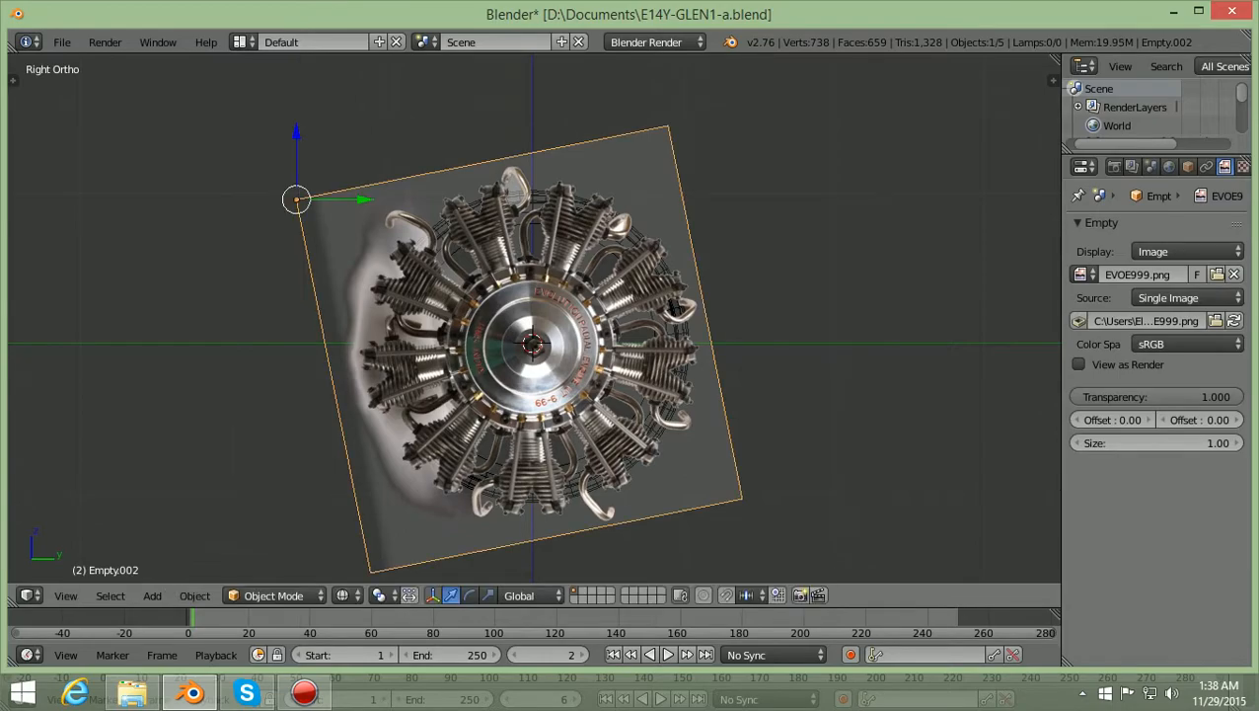
Scale the engine image down slightly to match the cowling ring, shift it about 0.051 along Y, and lower it slightly along Z
scroll(533, 345, "up", 2)
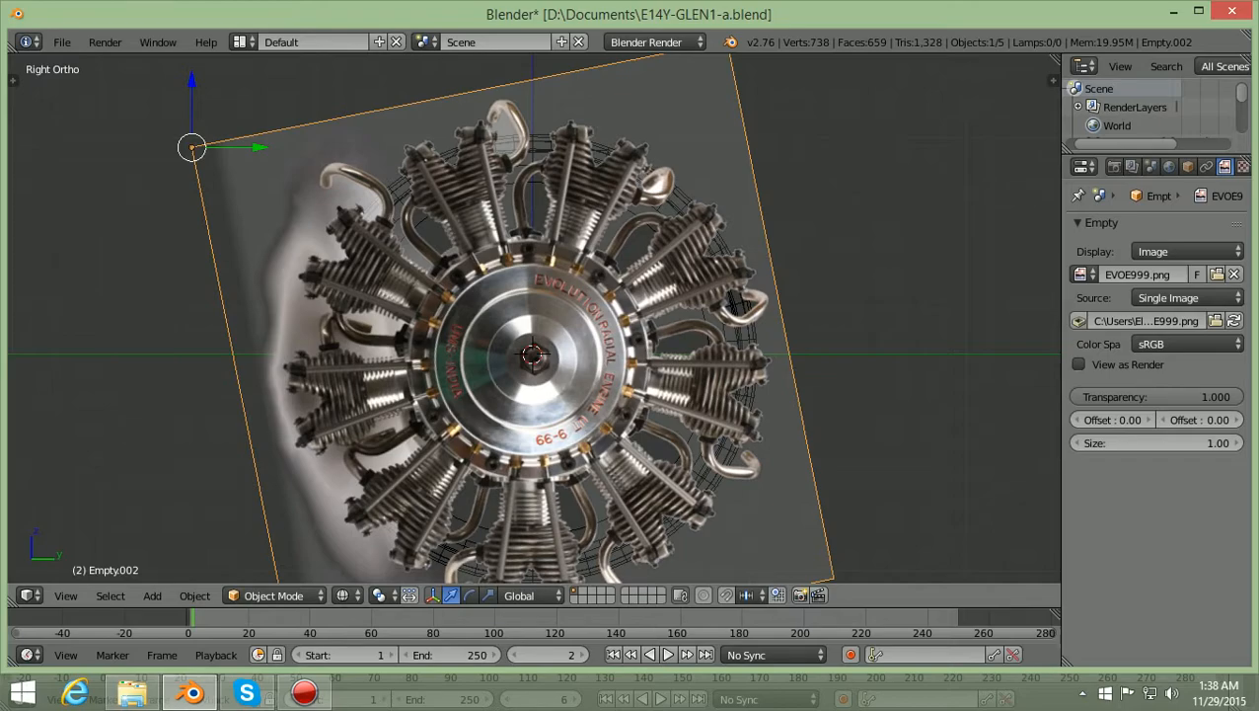
scroll(533, 346, "down", 1)
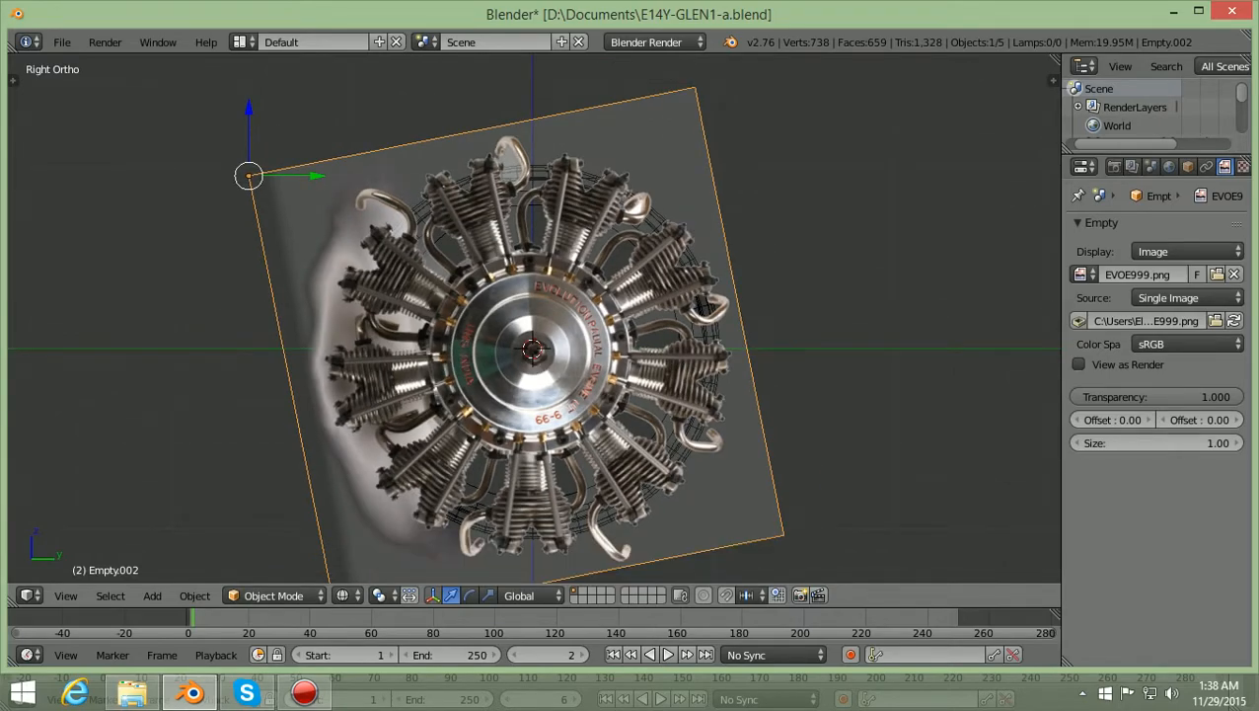
key("s")
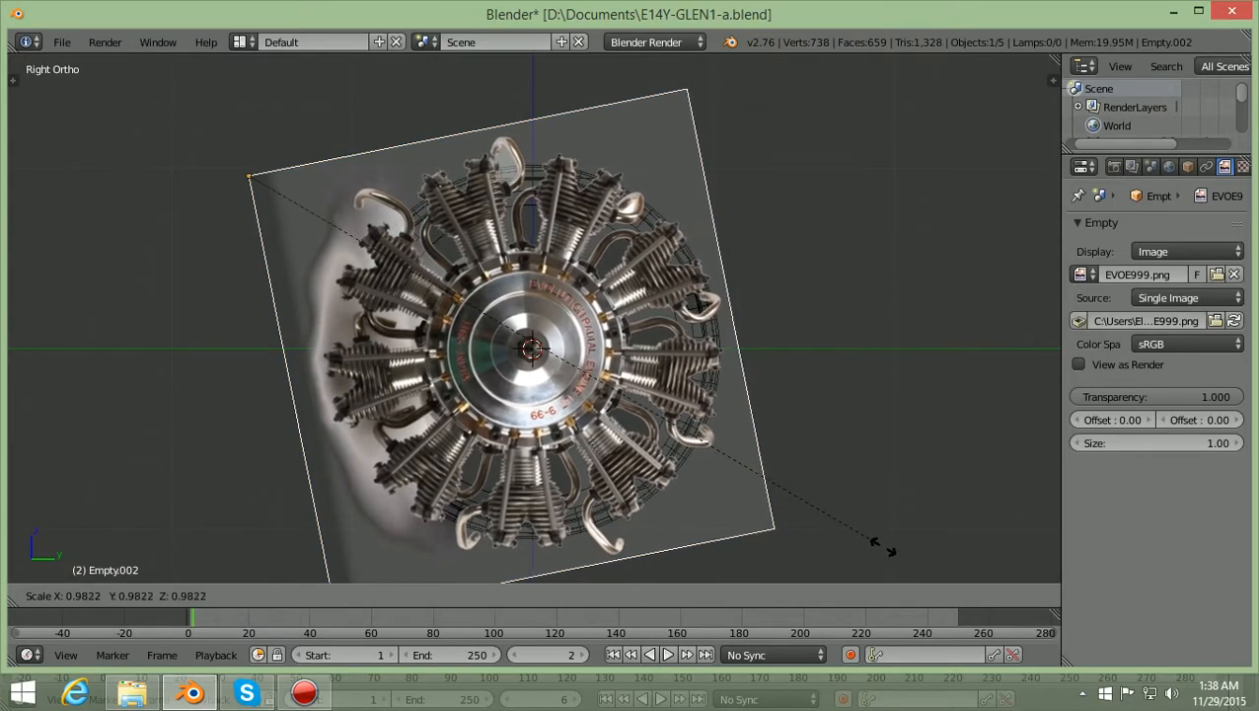
left_click(875, 544)
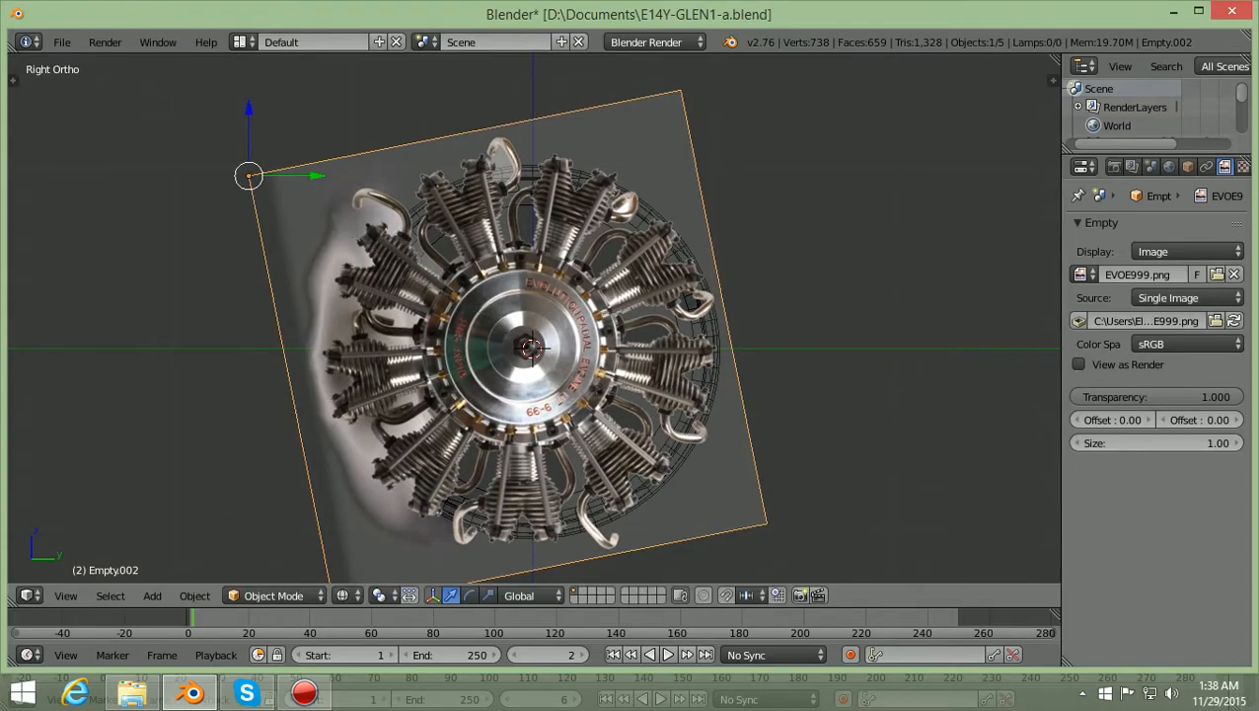
key("g")
key("y")
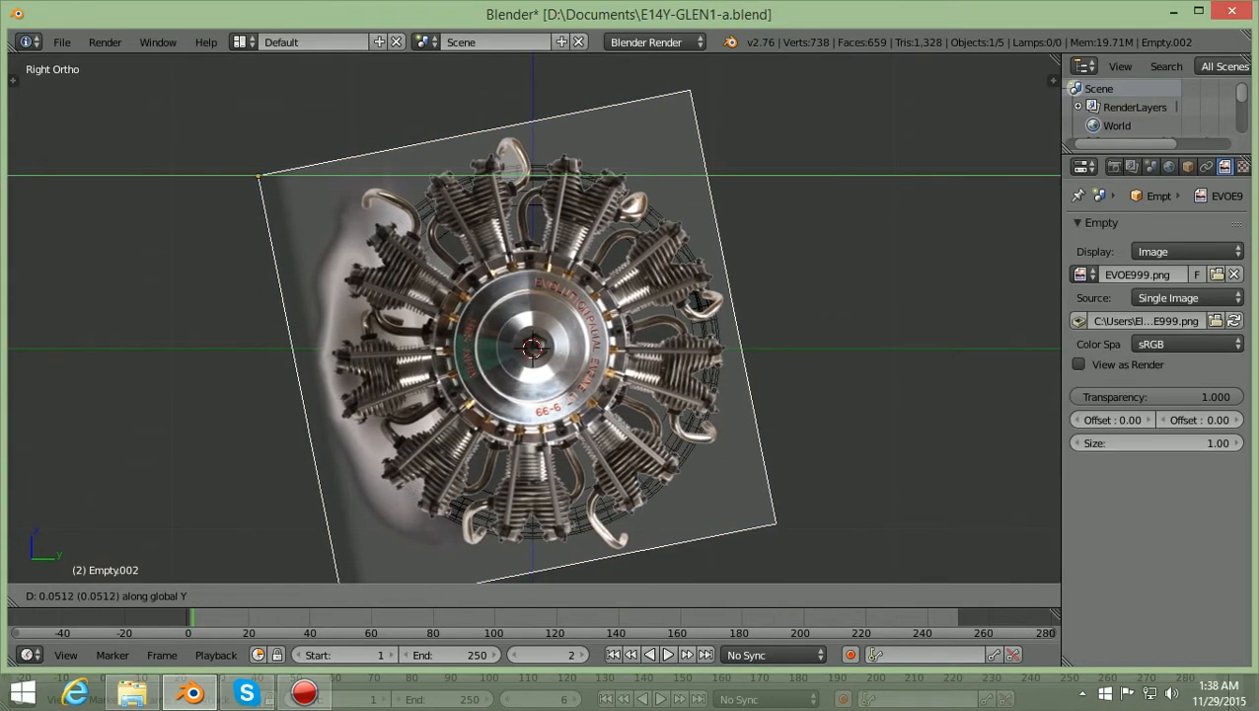
key("Return")
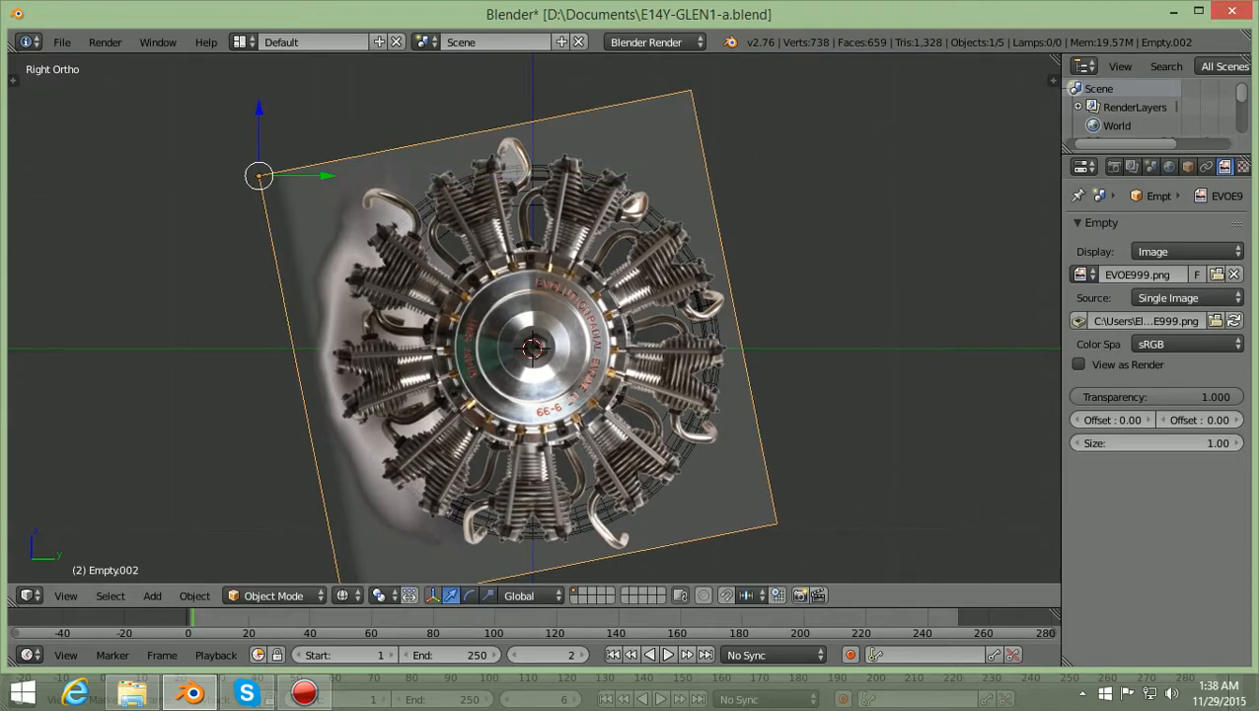
key("g")
key("z")
key("Return")
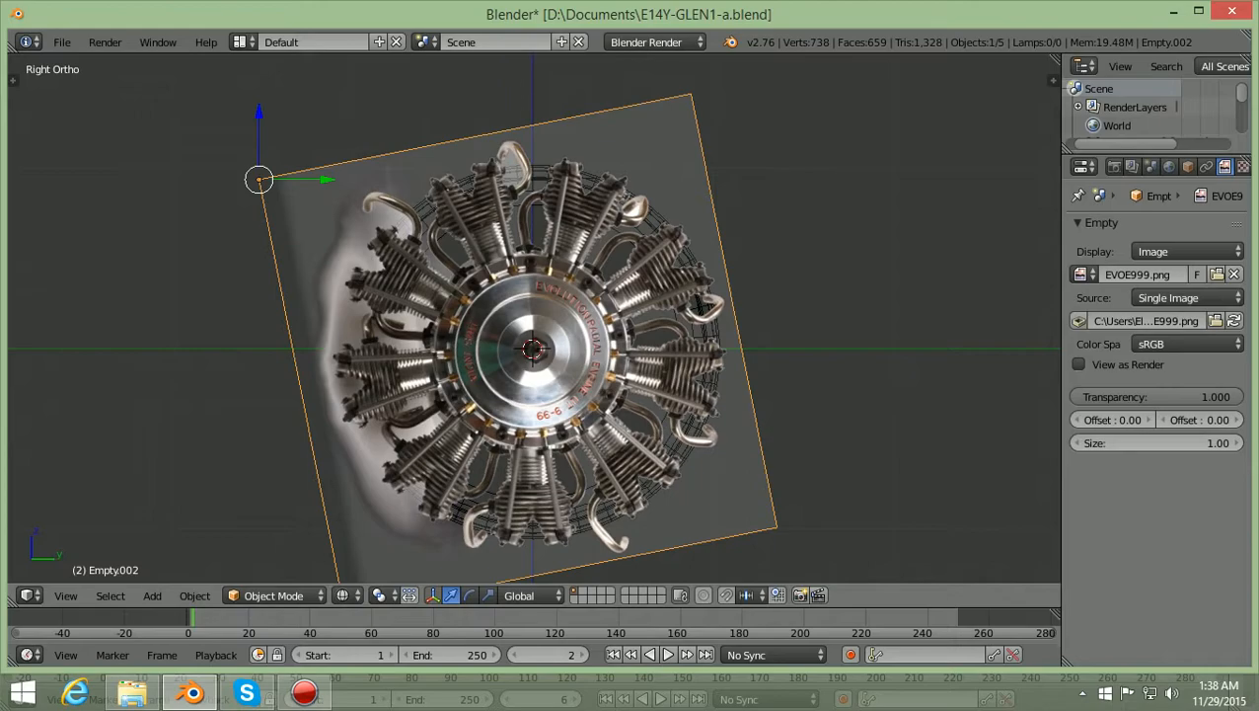
Check the hub nut against the 3D cursor up close and fine-tune the engine image's height along Z
scroll(533, 340, "down", 2)
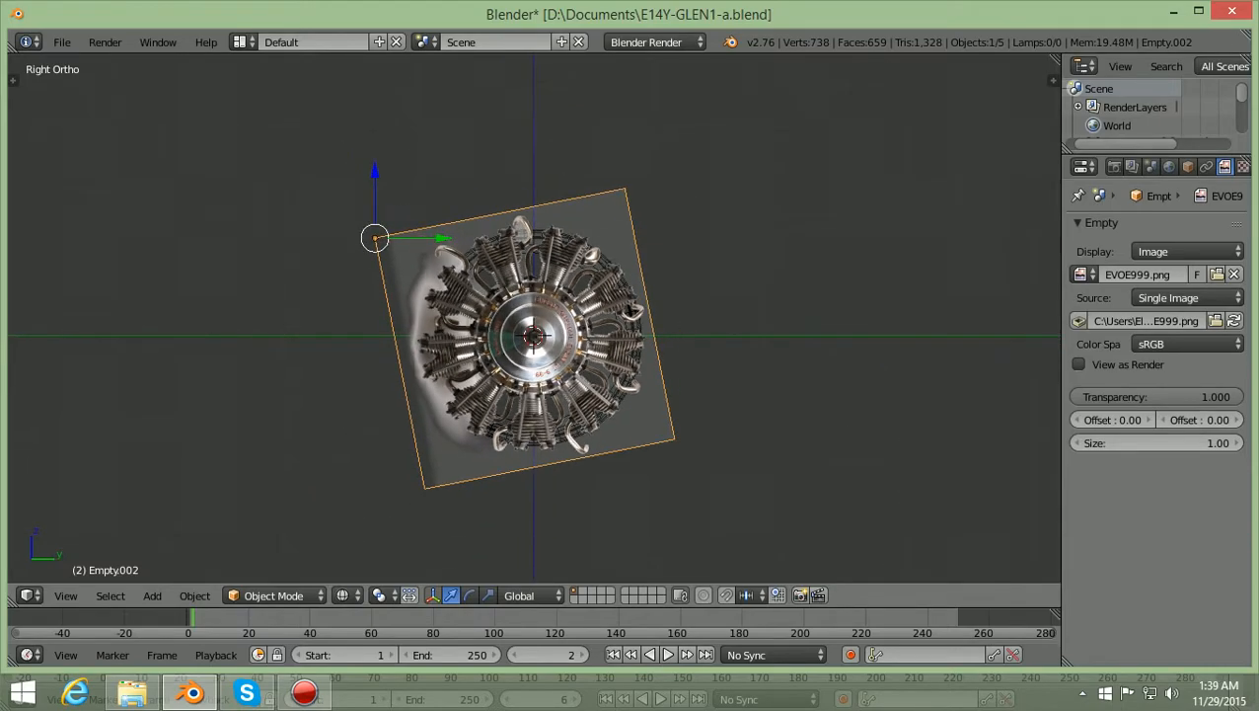
scroll(533, 337, "up", 3)
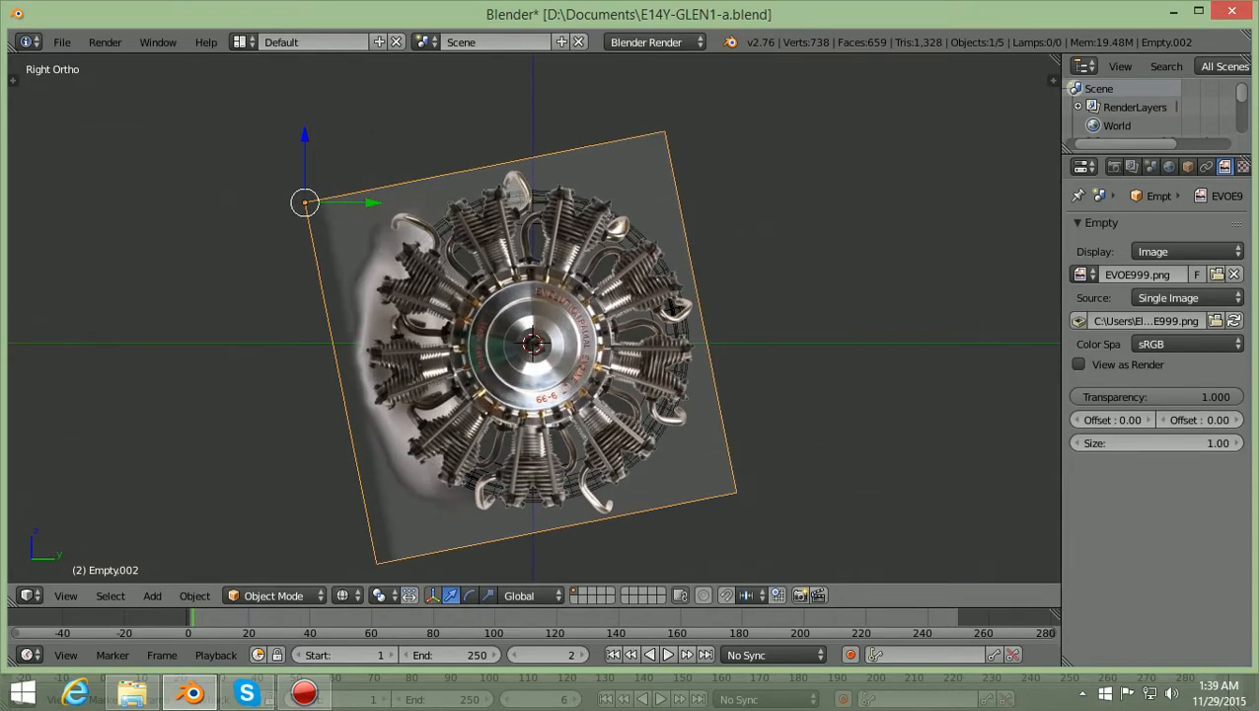
scroll(532, 347, "up", 1)
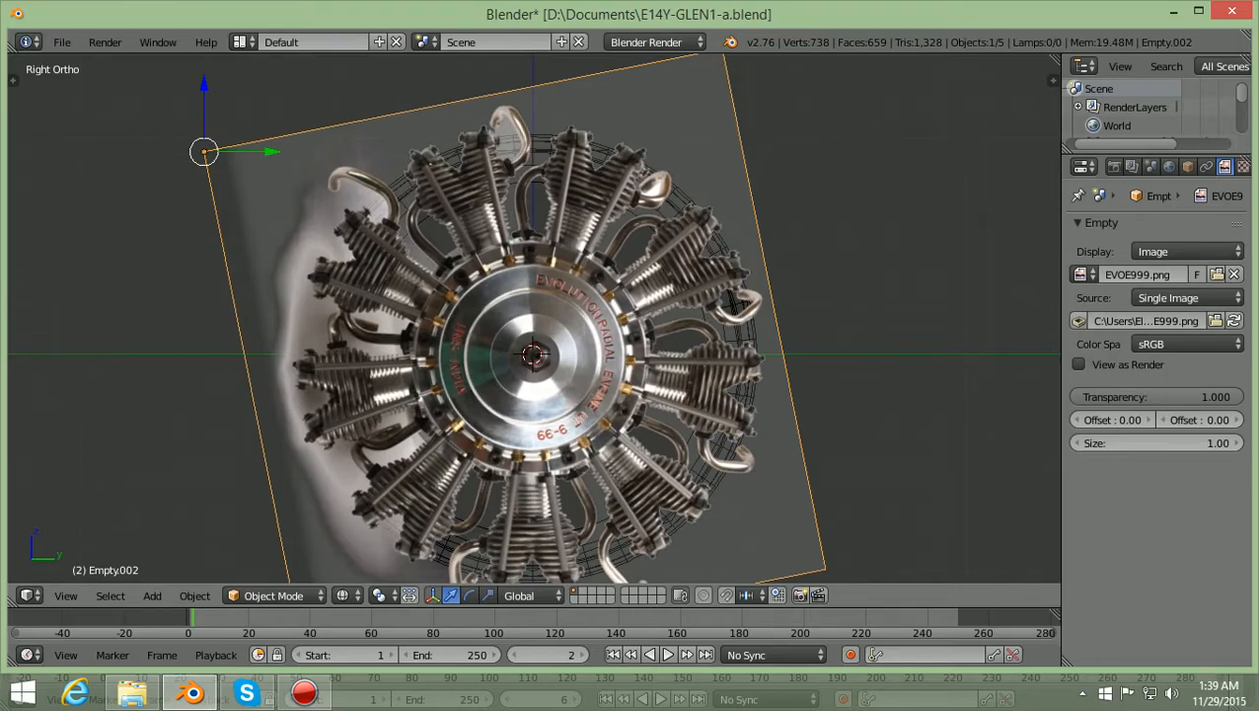
scroll(533, 318, "up", 5)
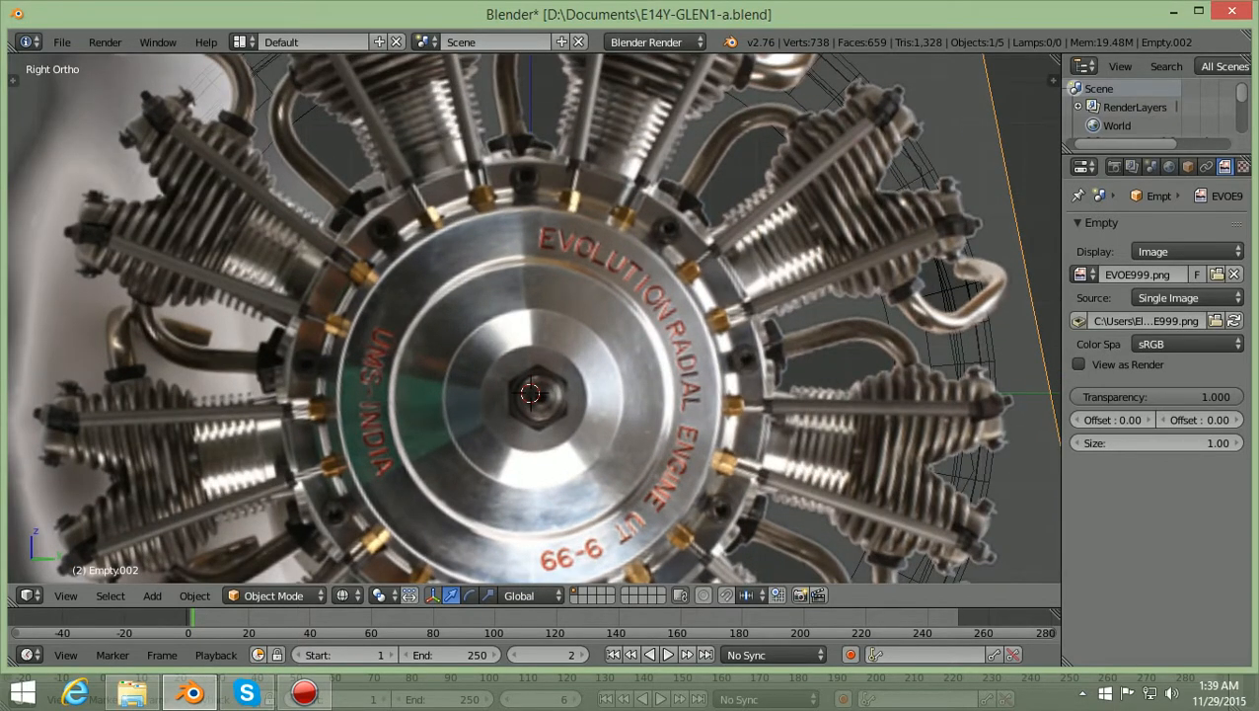
key("g")
key("z")
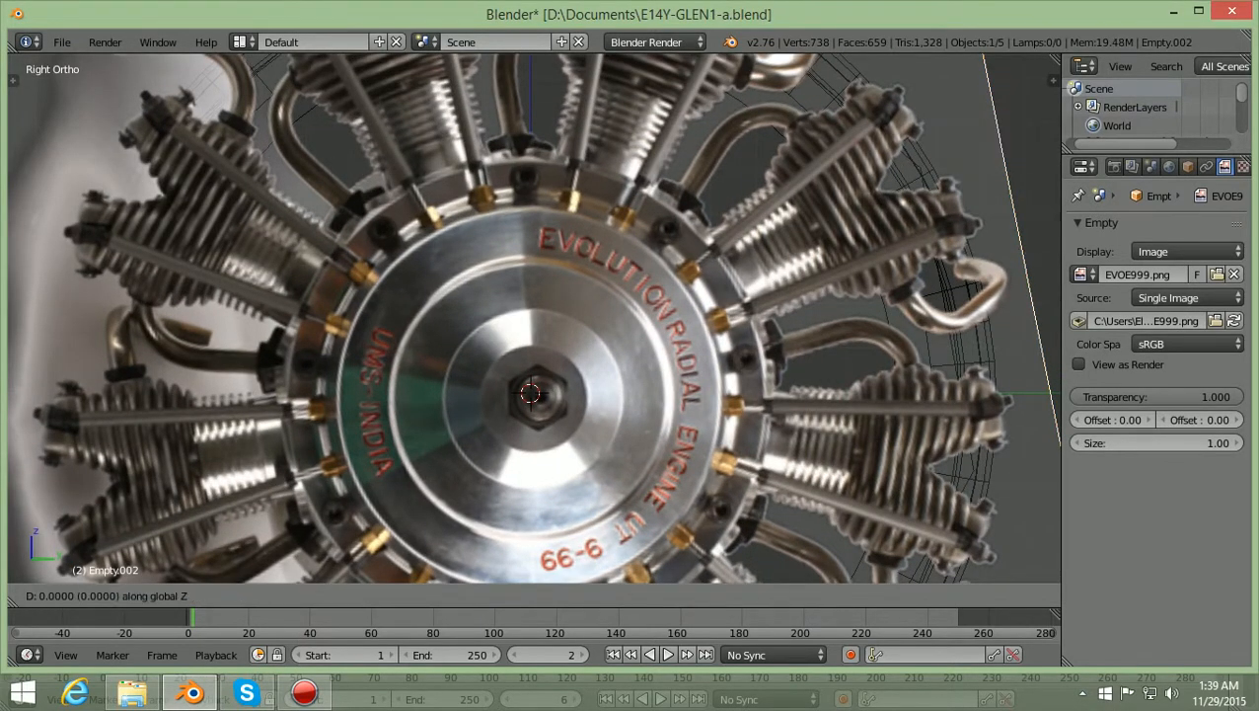
key("Return")
In front view, move the engine image about 3.378 along X into the cowling of the side-profile reference, and return to the right view
scroll(533, 318, "down", 7)
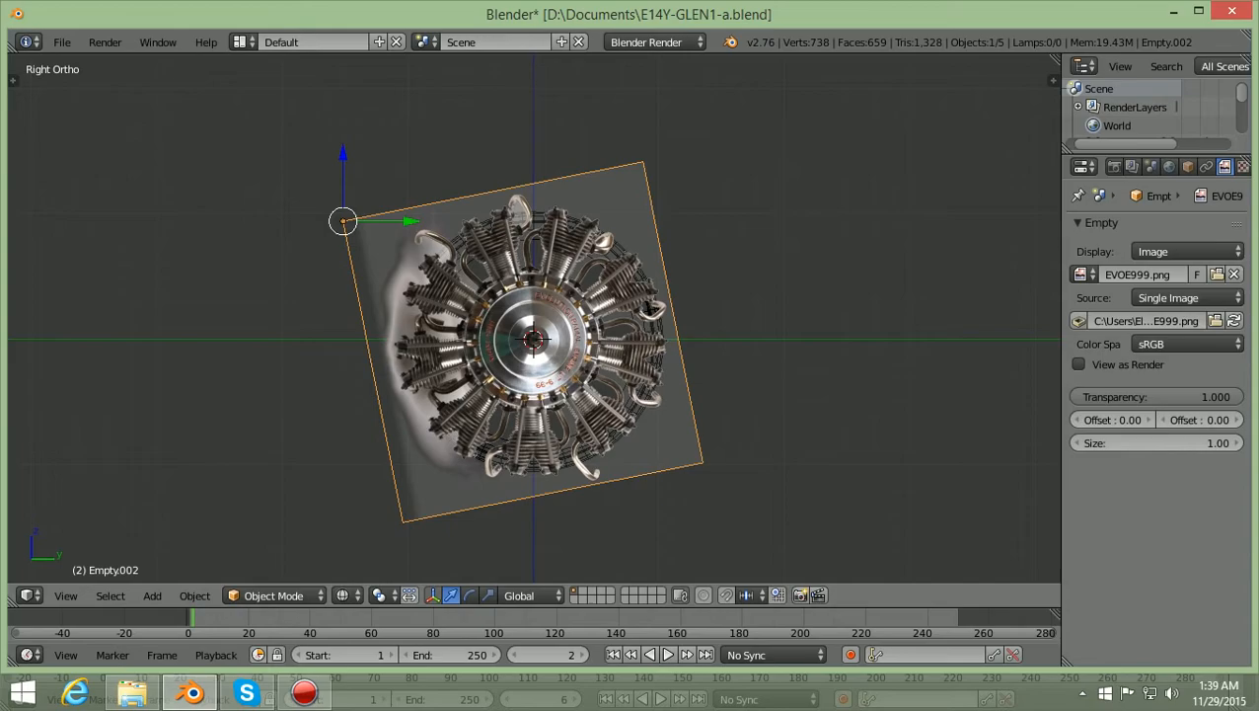
scroll(533, 336, "down", 1)
key("KP_1")
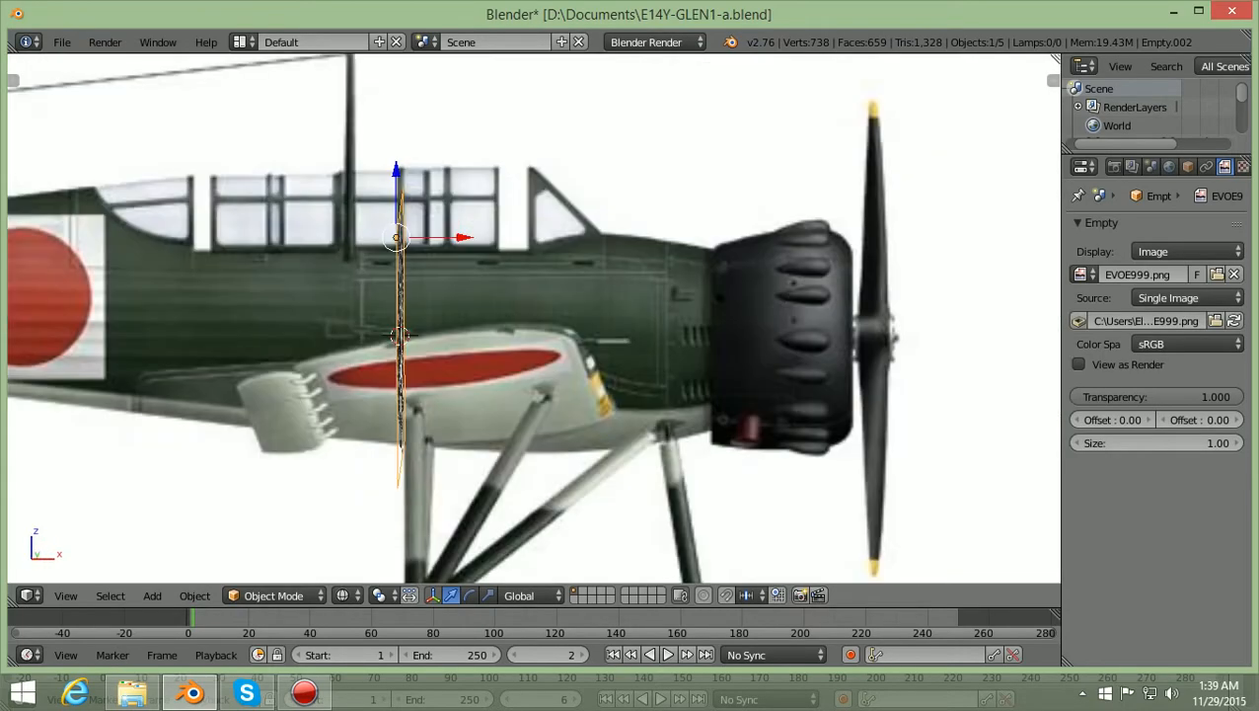
scroll(533, 318, "down", 1)
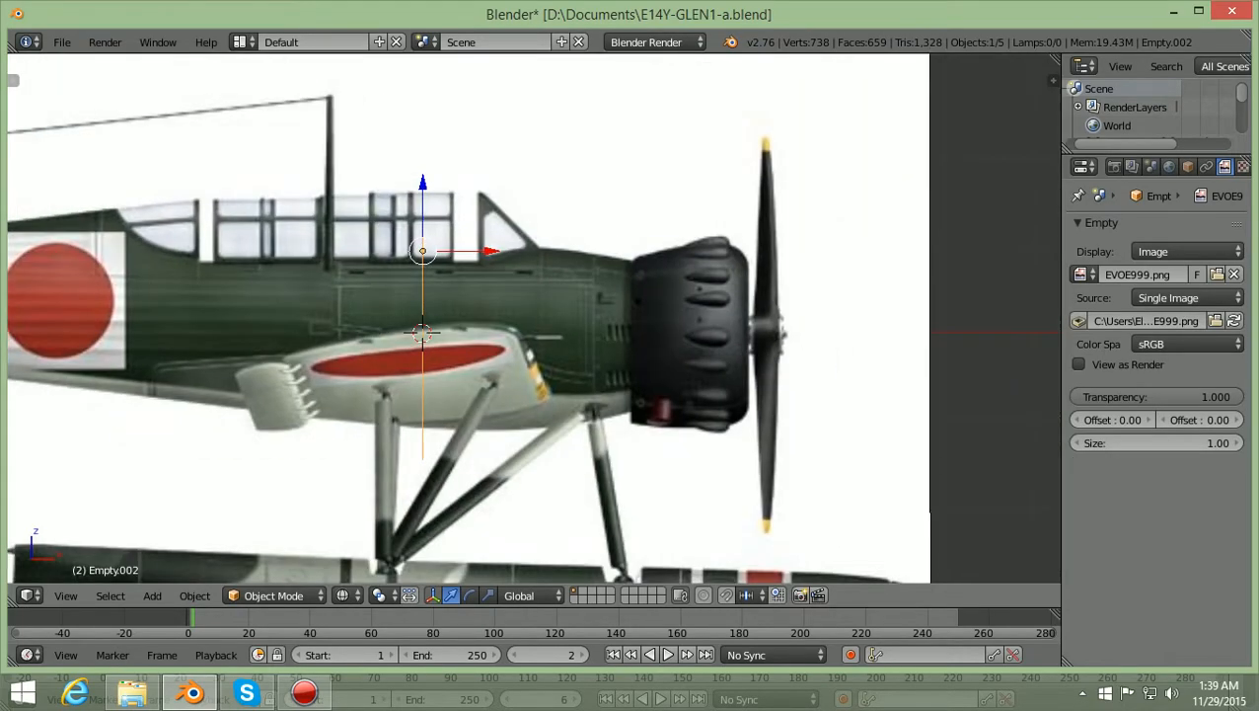
key("g")
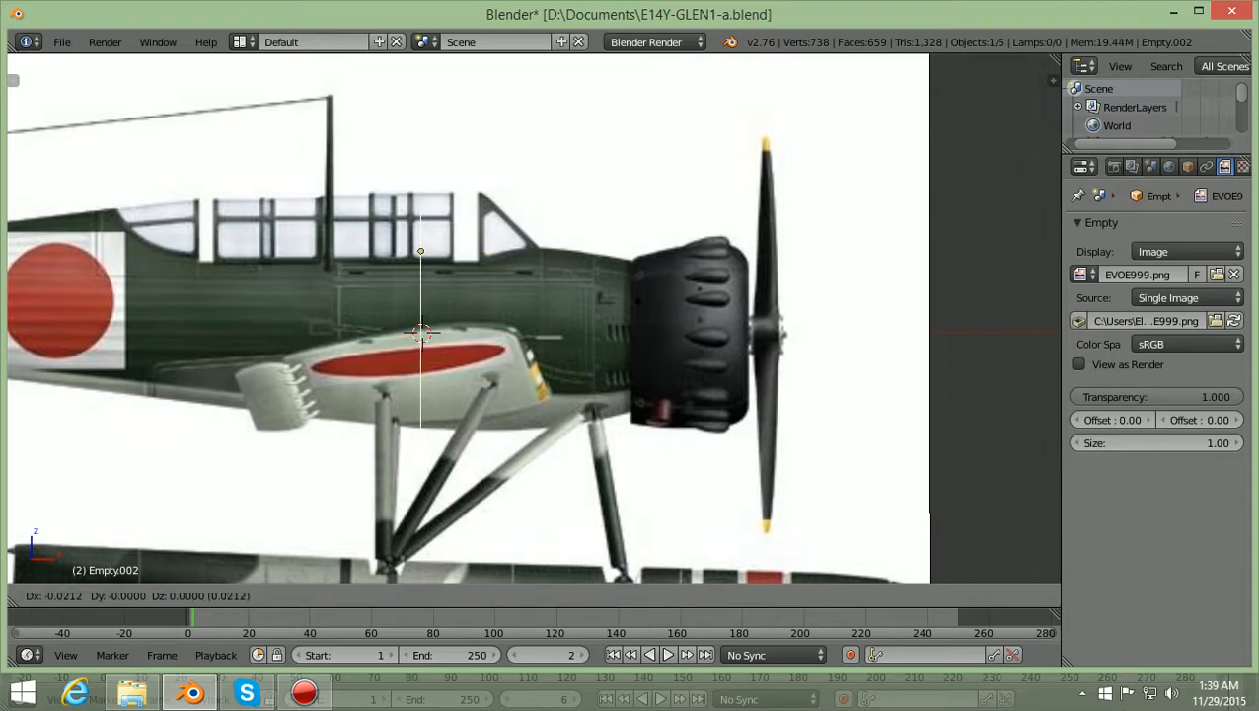
key("x")
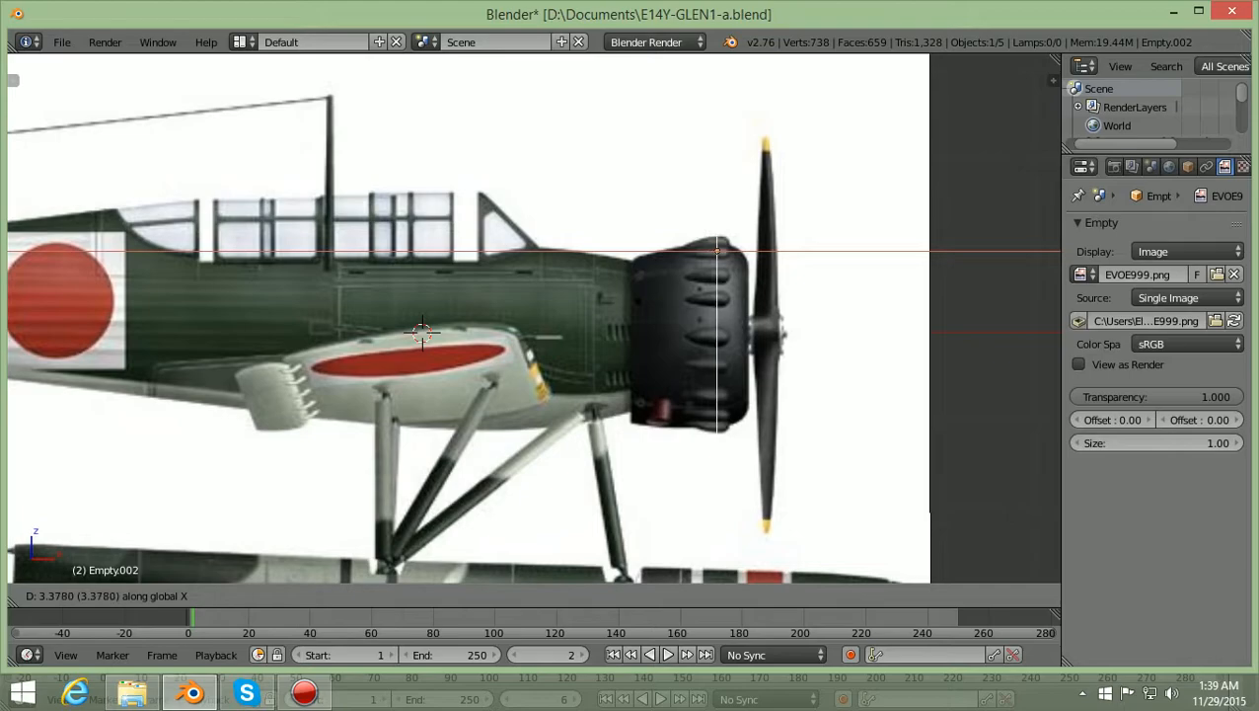
key("Return")
key("KP_3")
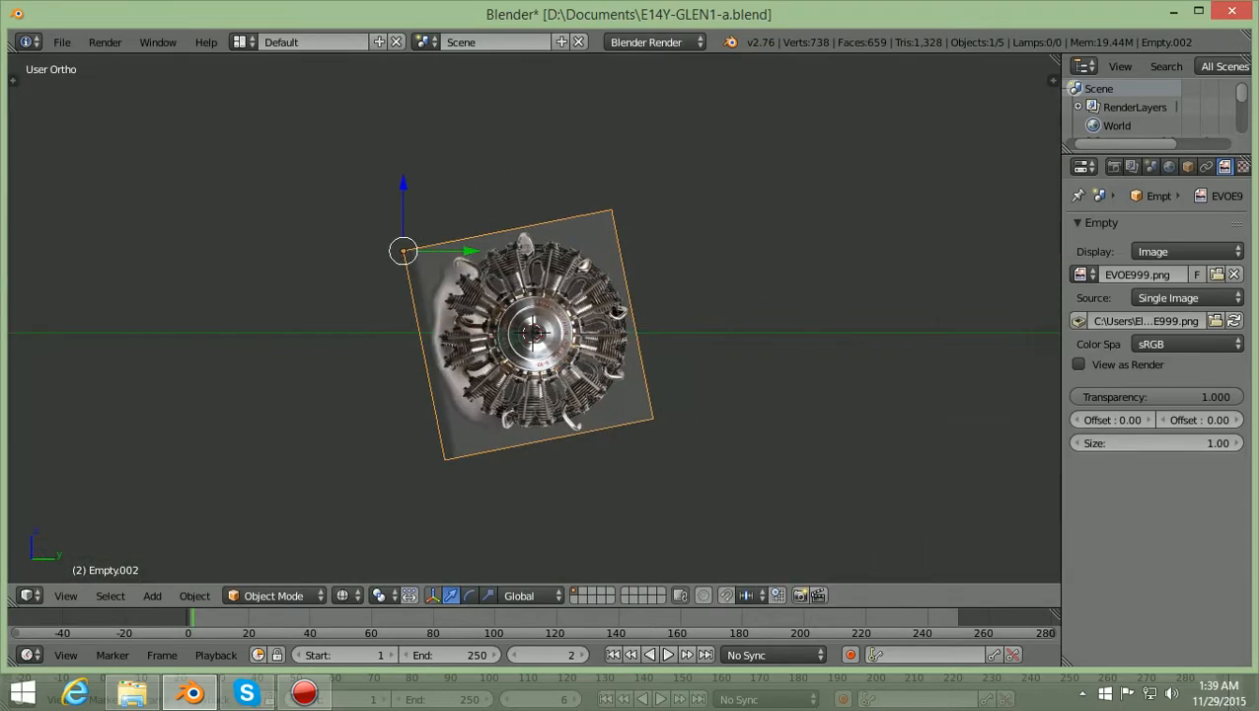
Examine in right view how the radial engine image's hub and cylinder heads fit the 3D cursor and the cowling ring
scroll(533, 316, "up", 5)
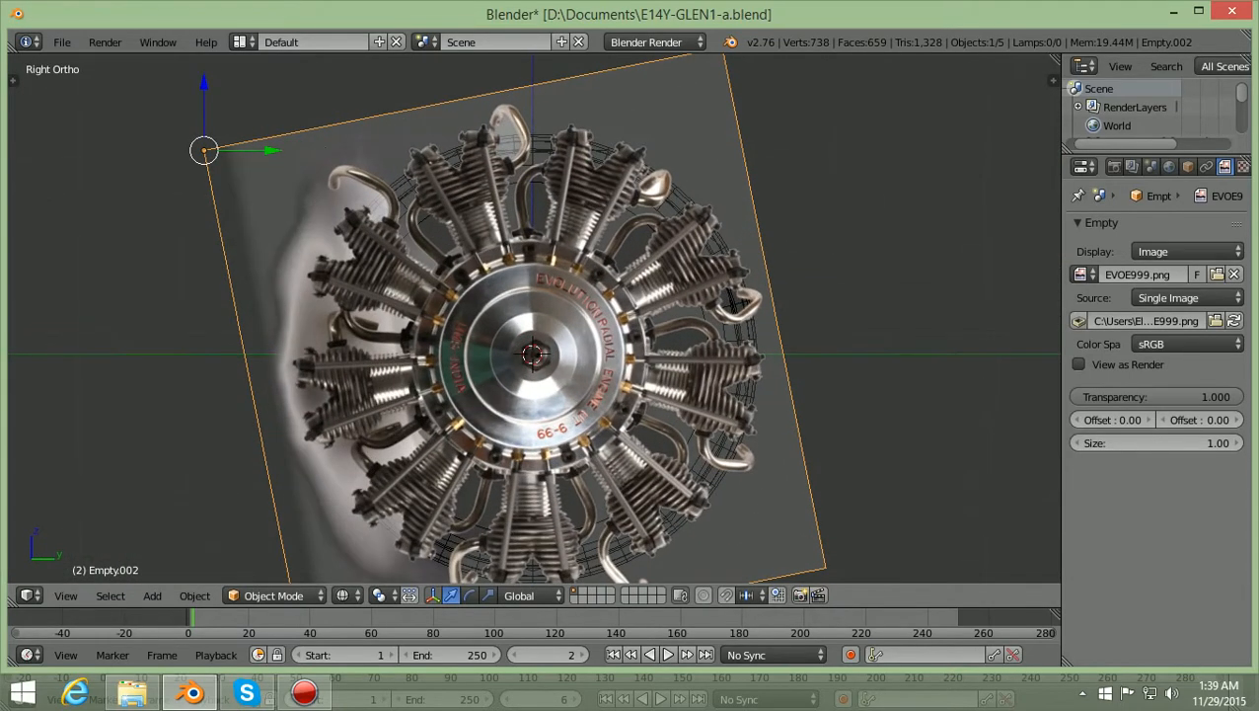
scroll(533, 316, "up", 1)
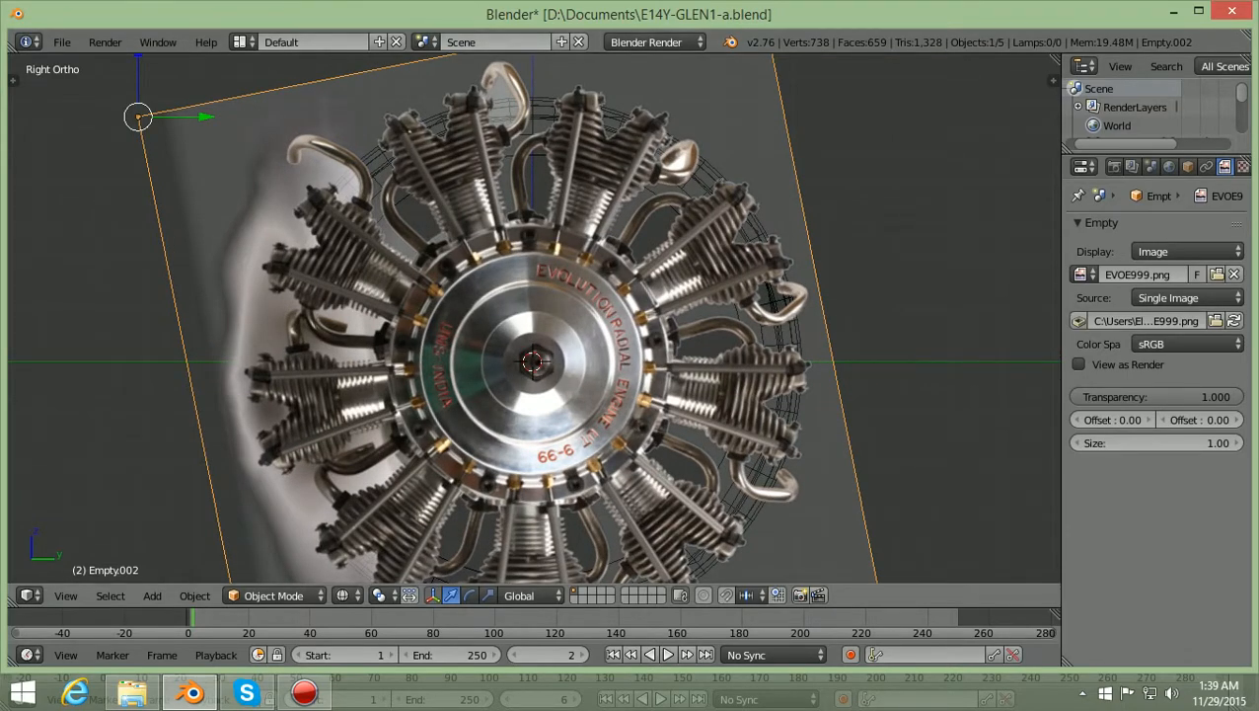
scroll(533, 315, "down", 1)
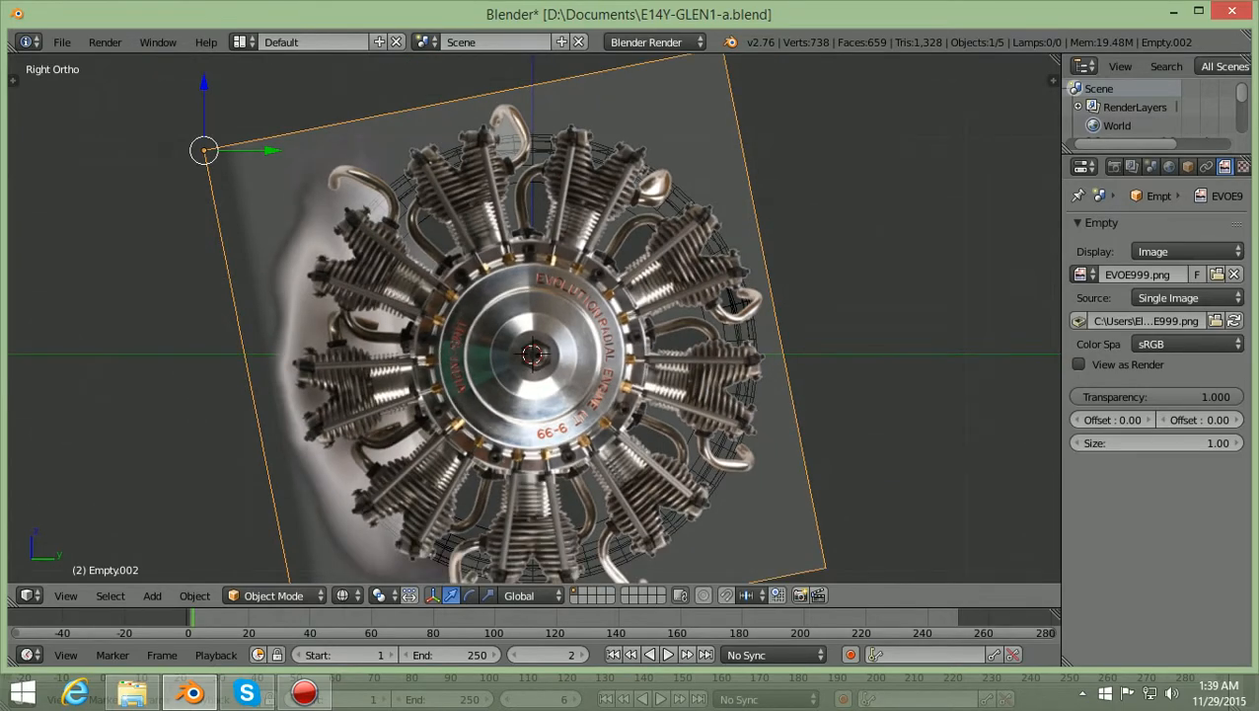
scroll(533, 316, "down", 1)
scroll(533, 347, "up", 1)
scroll(533, 348, "down", 1)
scroll(533, 347, "up", 1)
scroll(533, 347, "down", 2)
scroll(533, 347, "up", 1)
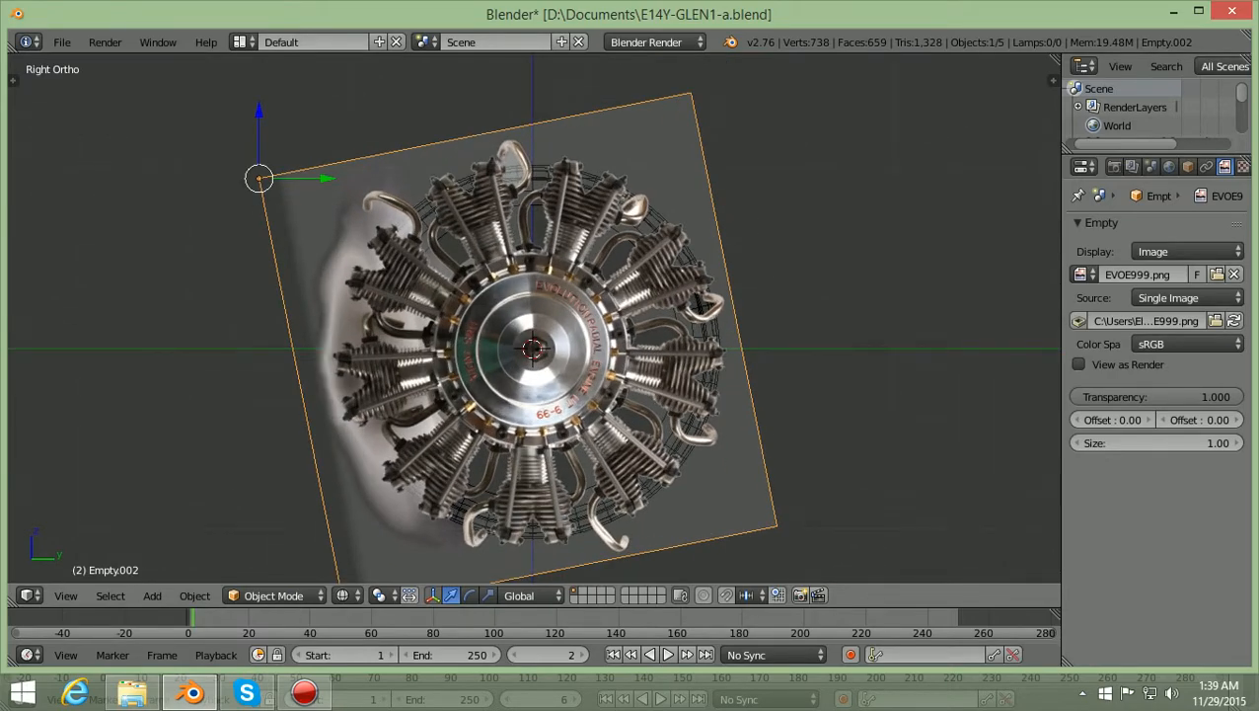
scroll(532, 348, "down", 1)
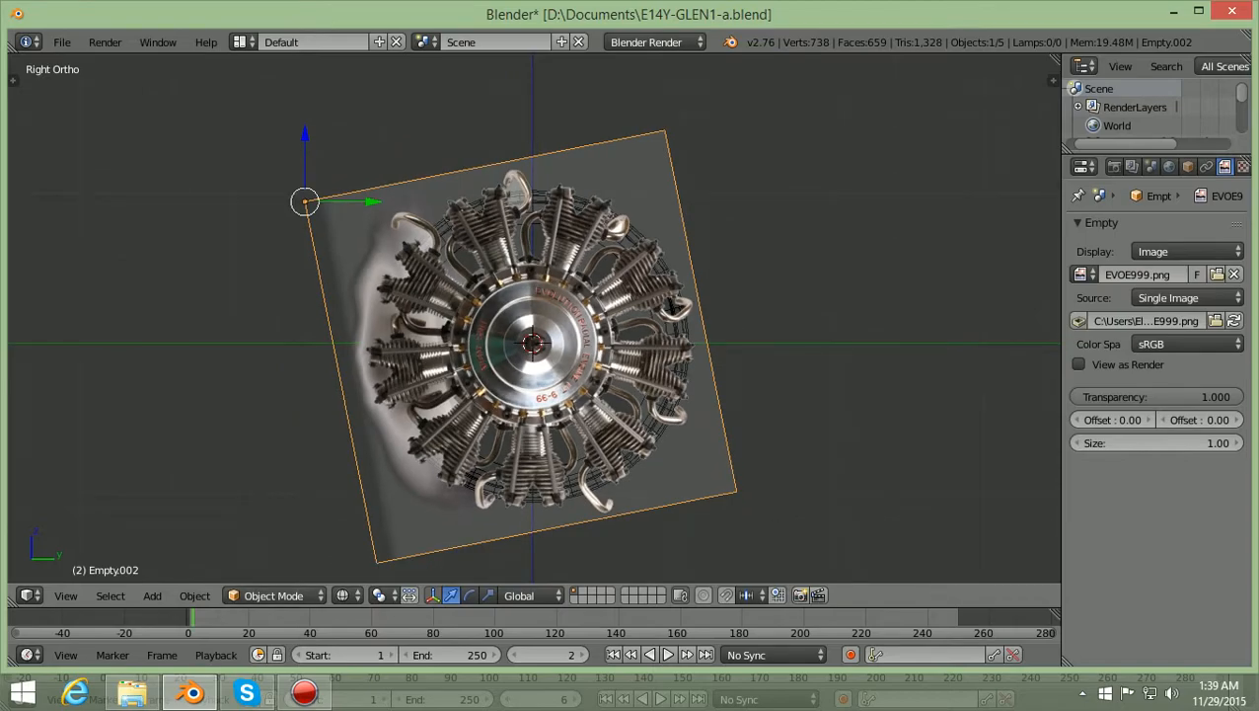
Compare the engine image's outline with the cowling and the engine cylinder mesh in solid shading
key("z")
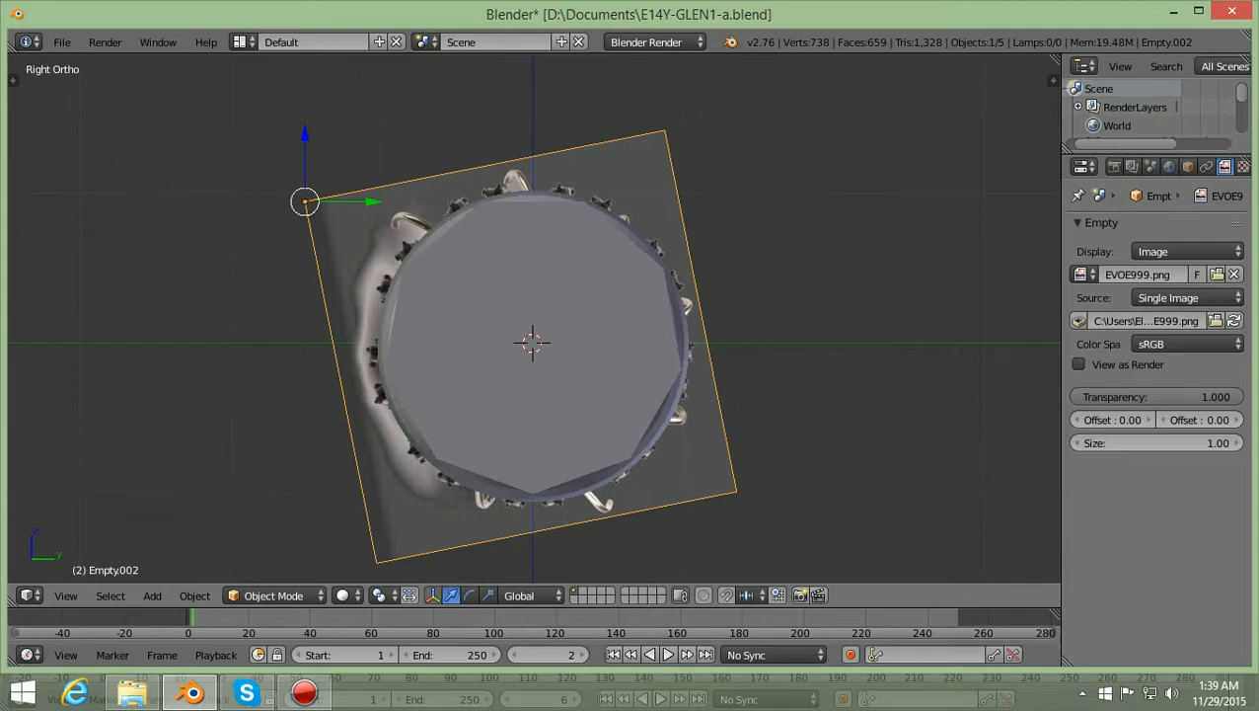
scroll(533, 345, "up", 1)
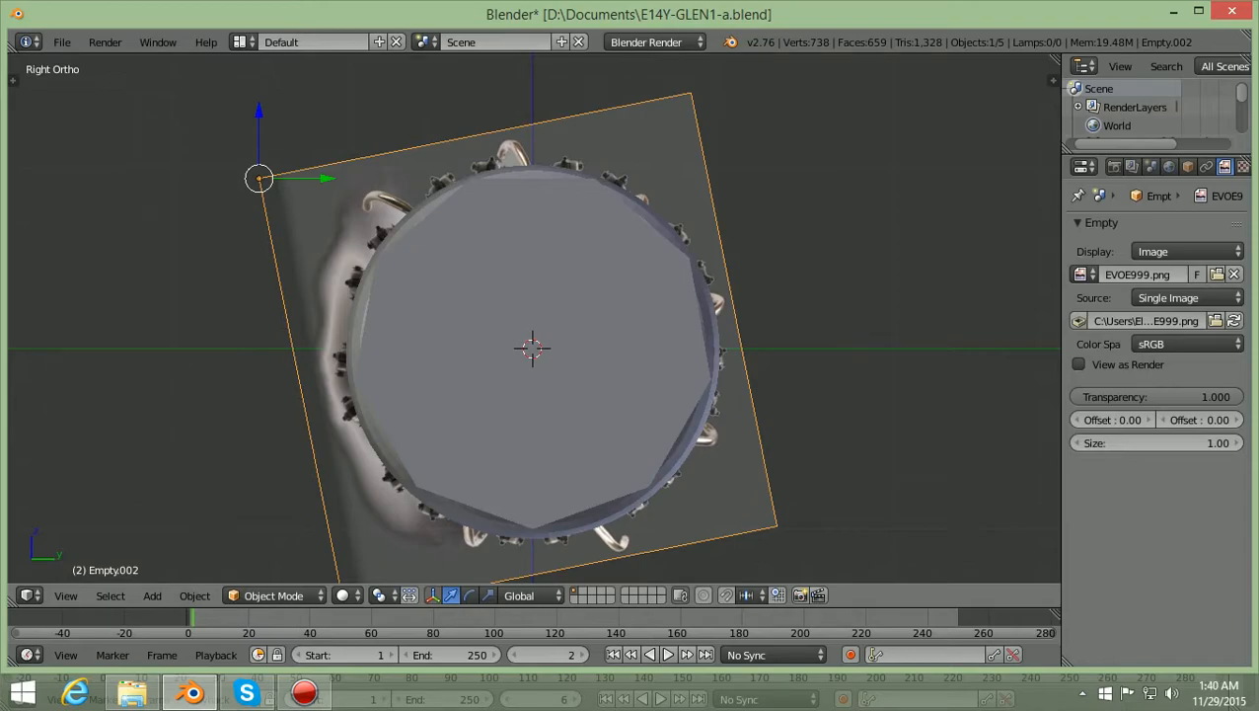
scroll(533, 346, "down", 1)
scroll(533, 346, "down", 1)
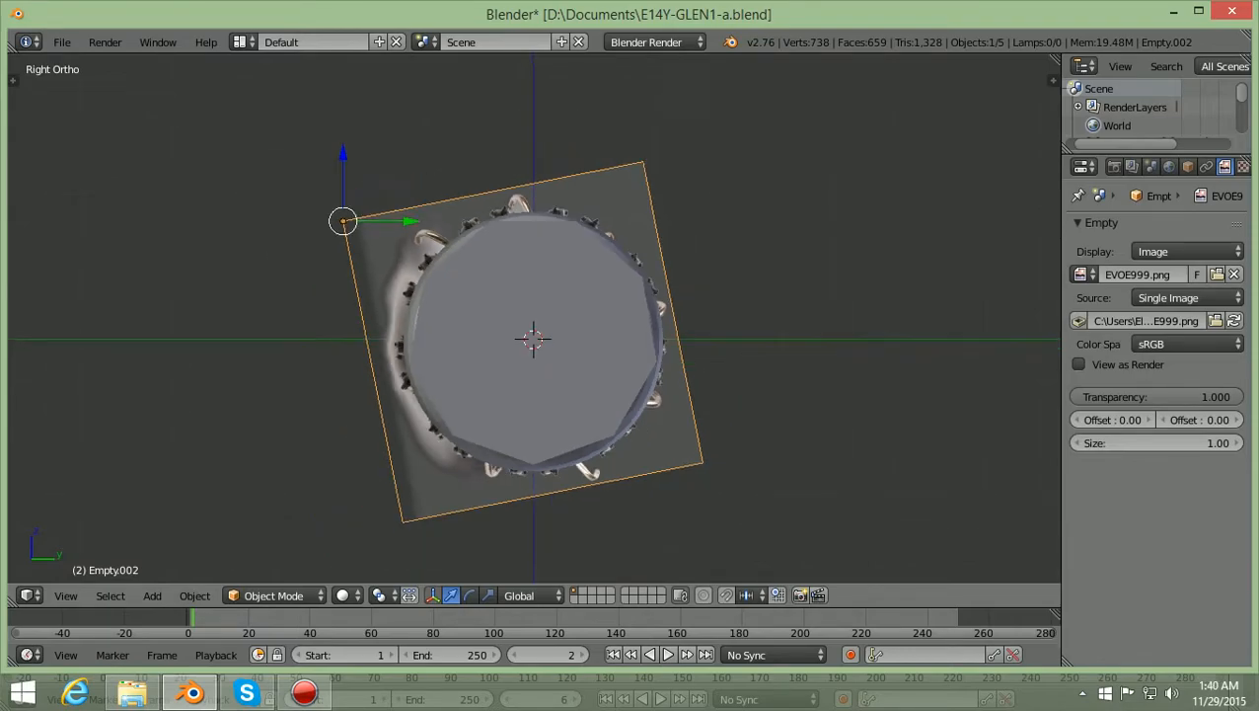
left_click(503, 404)
key("Home")
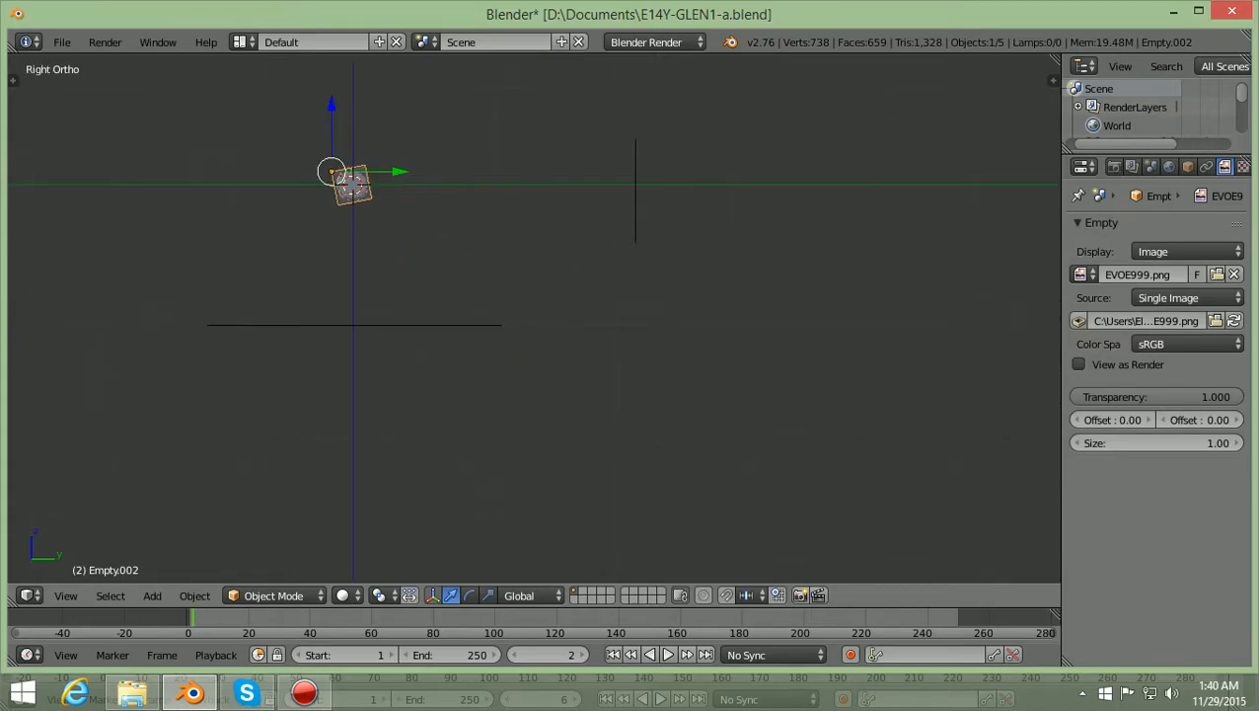
scroll(533, 318, "up", 6, "shift")
scroll(533, 317, "up", 1)
scroll(533, 318, "down", 13, "ctrl")
scroll(533, 318, "up", 6)
scroll(533, 318, "up", 18, "ctrl")
scroll(533, 318, "up", 6)
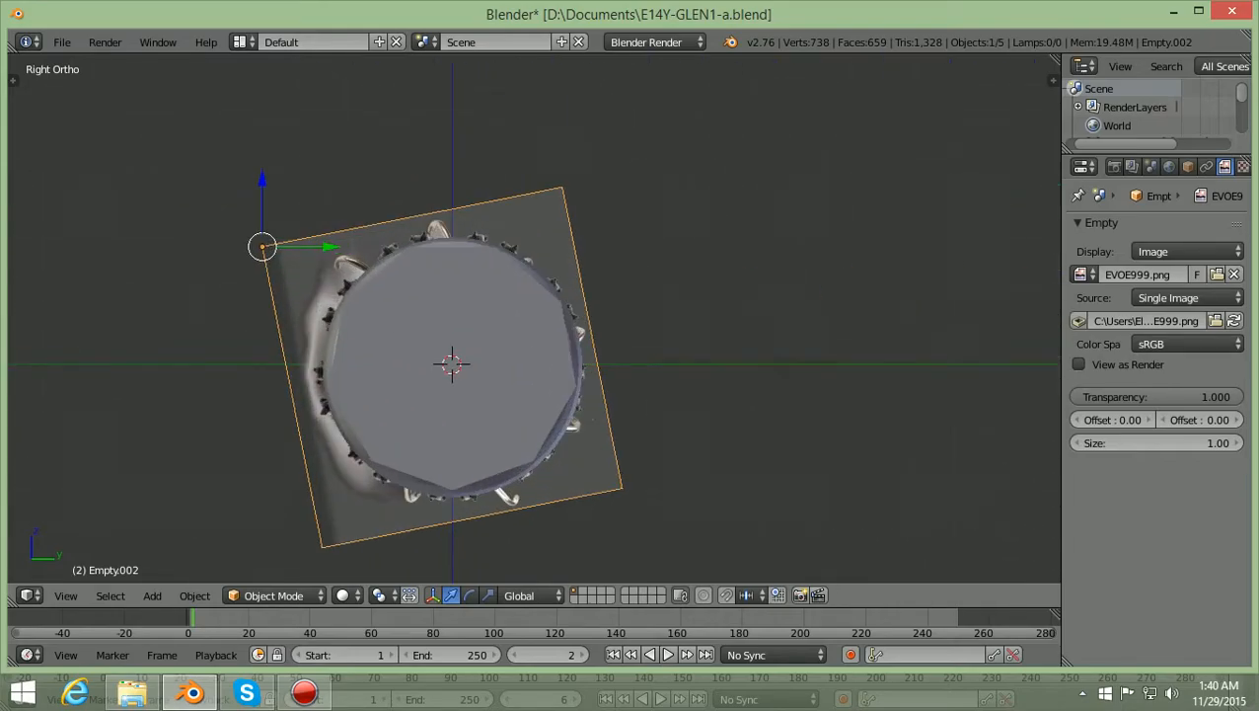
Select the engine cylinder mesh and examine its outline over the engine image in wireframe shading
scroll(533, 318, "up", 3)
right_click(415, 366)
scroll(533, 318, "down", 2)
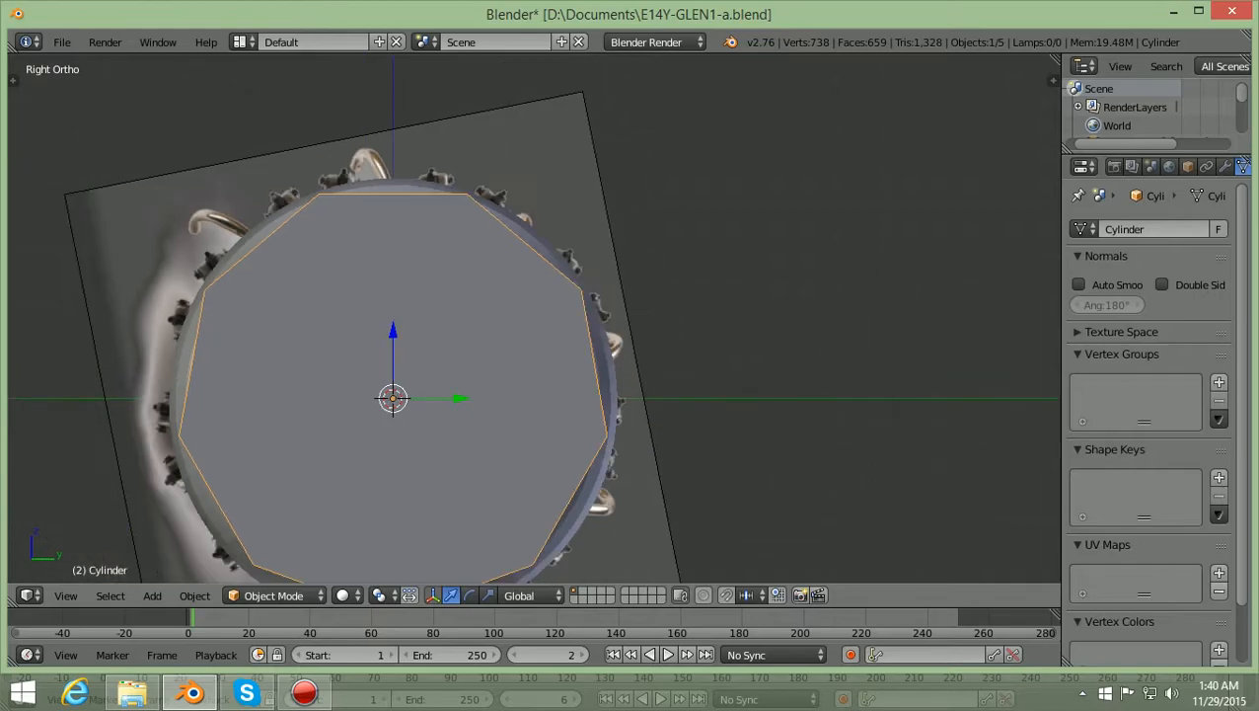
key("z")
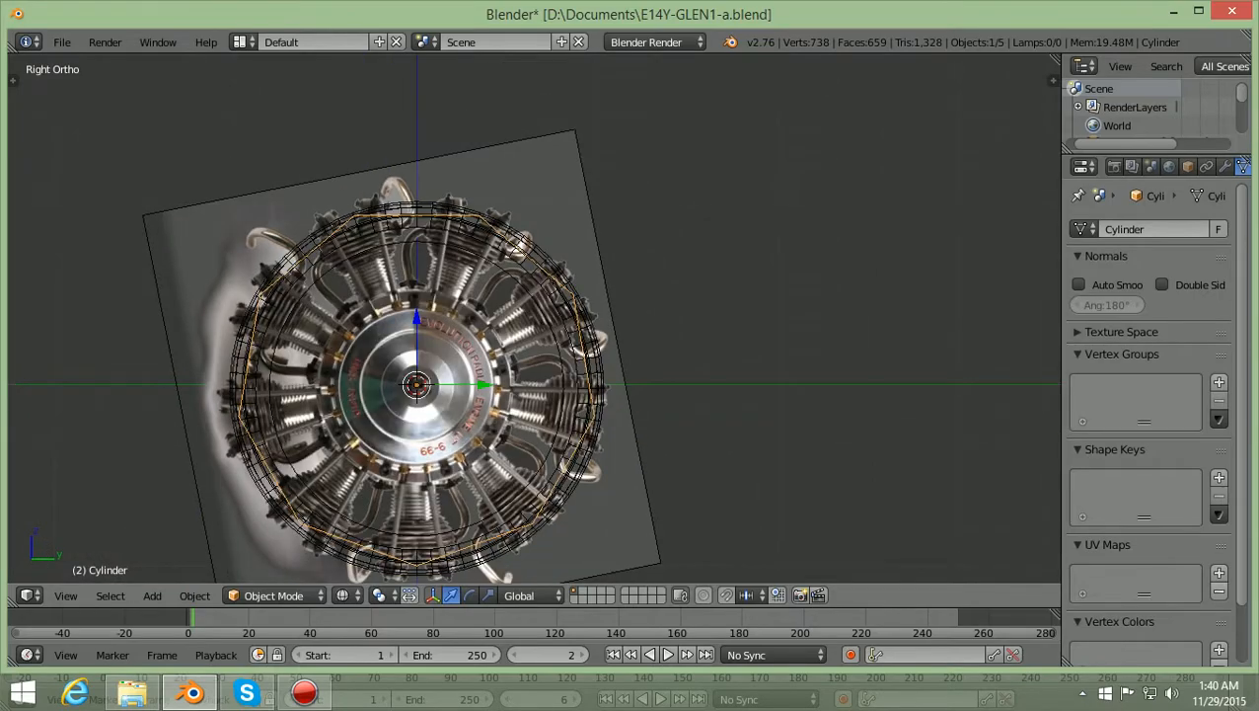
scroll(533, 317, "up", 1)
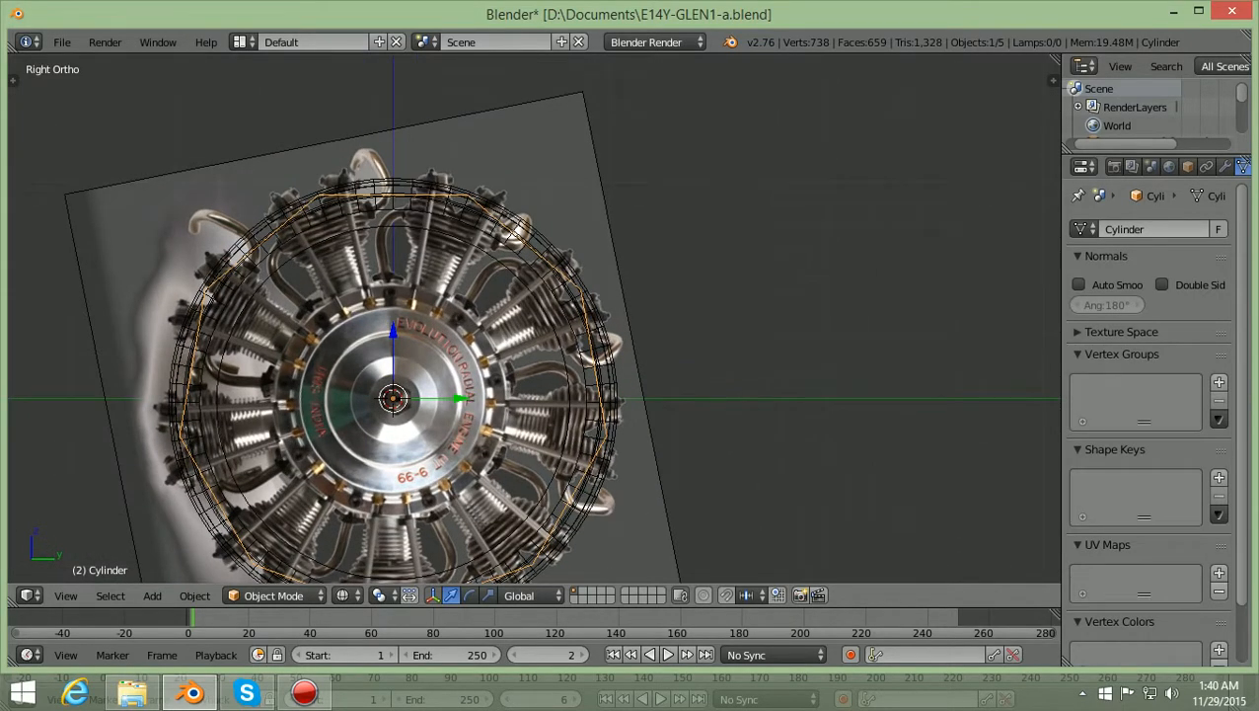
scroll(533, 318, "down", 1)
scroll(533, 317, "down", 3, "shift")
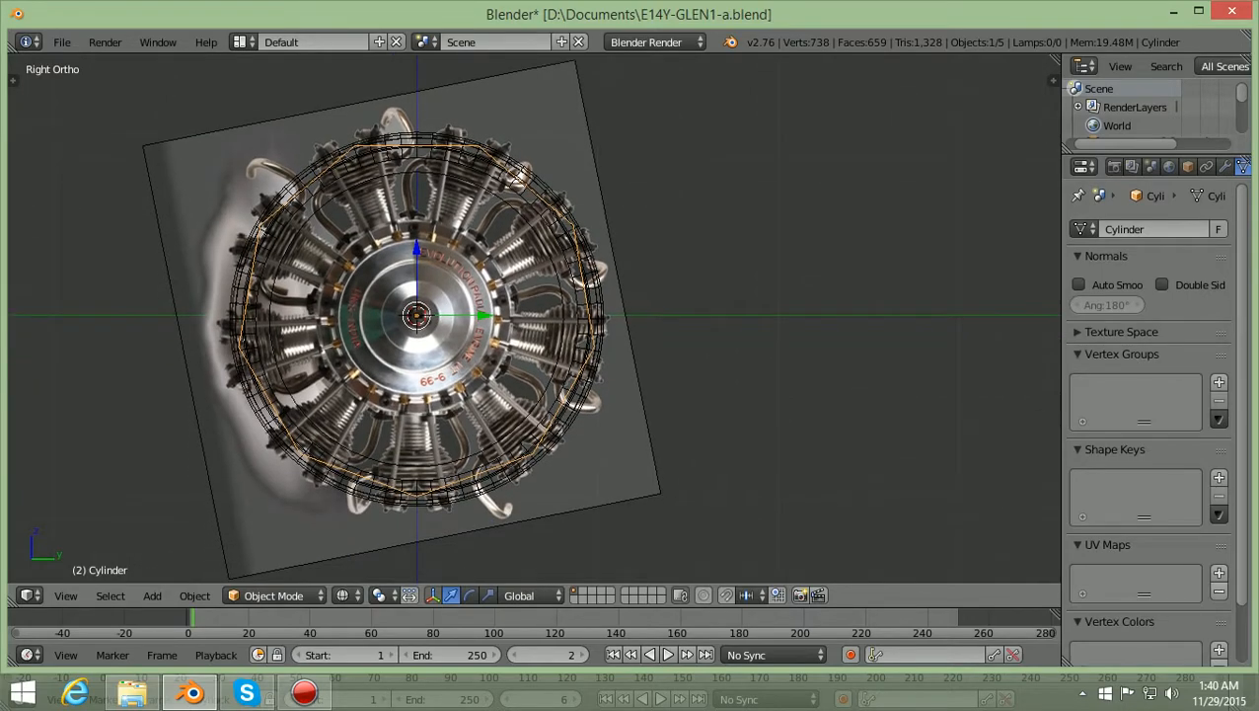
scroll(533, 318, "down", 1, "ctrl")
scroll(533, 318, "up", 2)
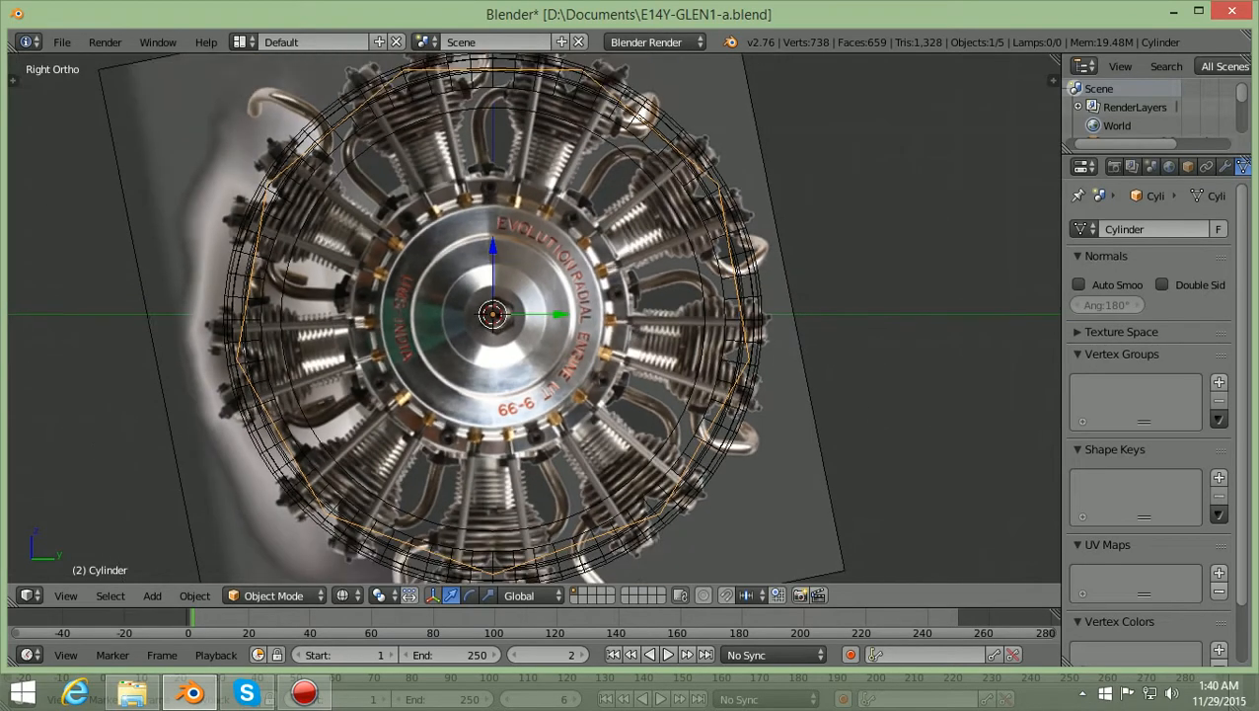
scroll(533, 318, "down", 1)
scroll(533, 318, "down", 1, "shift")
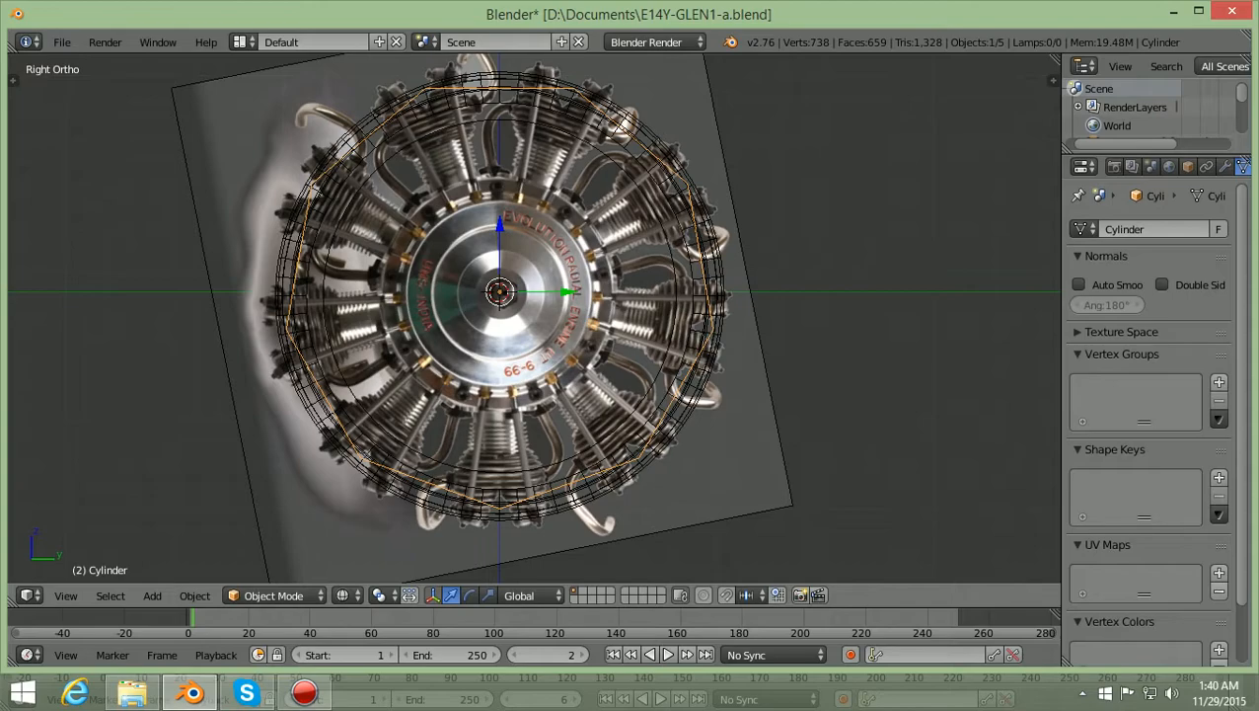
scroll(538, 323, "down", 1)
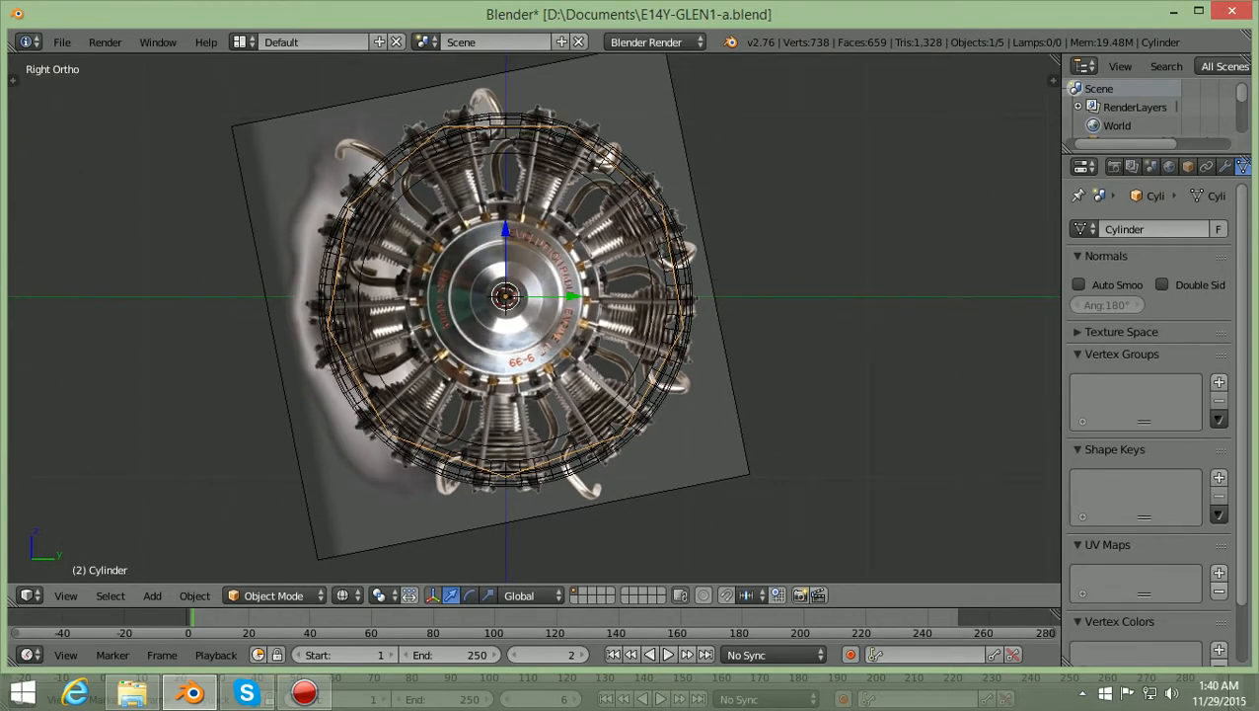
Select the engine image and check its placement inside the cowling from the top view in solid shading
right_click(714, 296)
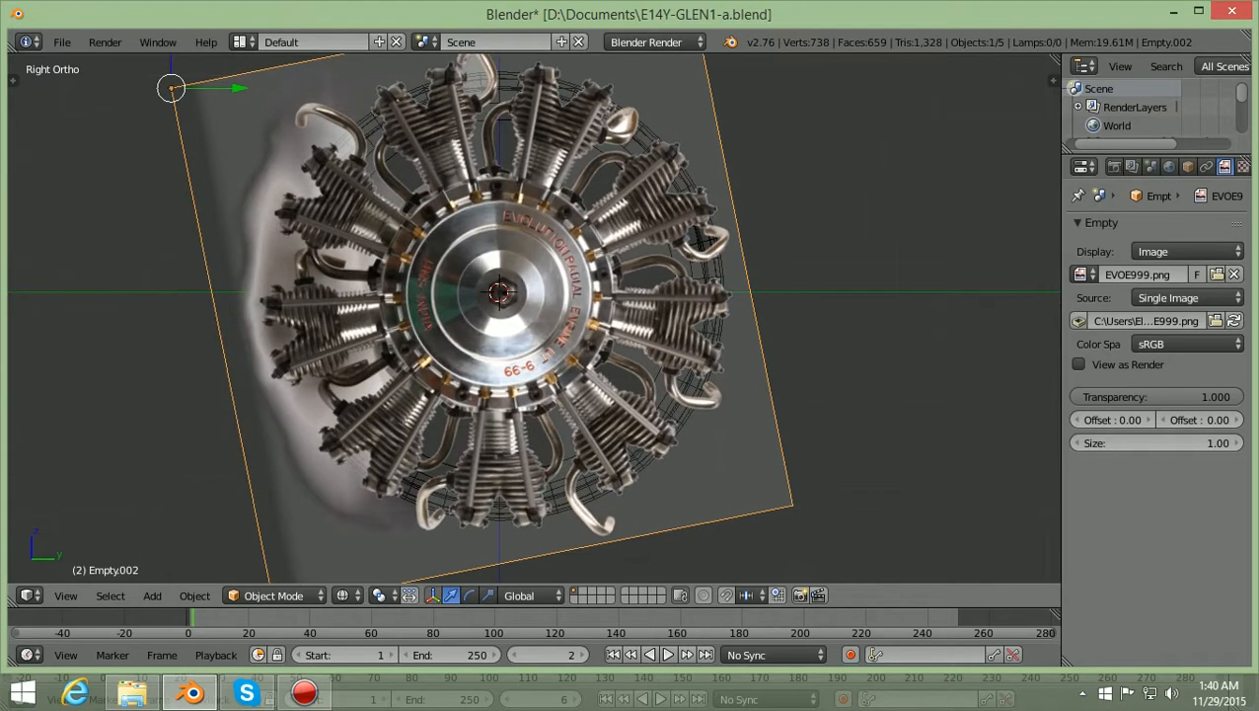
scroll(534, 318, "up", 1)
scroll(534, 318, "down", 1)
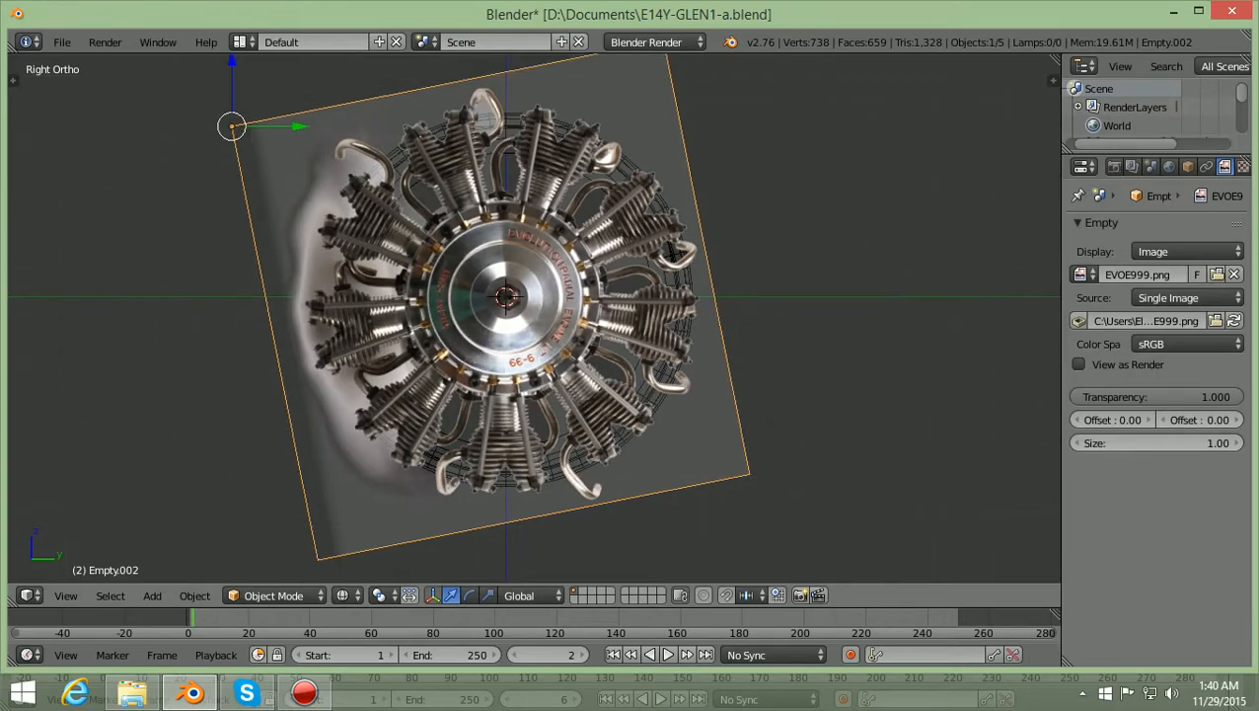
scroll(534, 318, "down", 1)
middle_click_drag(534, 318, 561, 334)
scroll(561, 334, "down", 2)
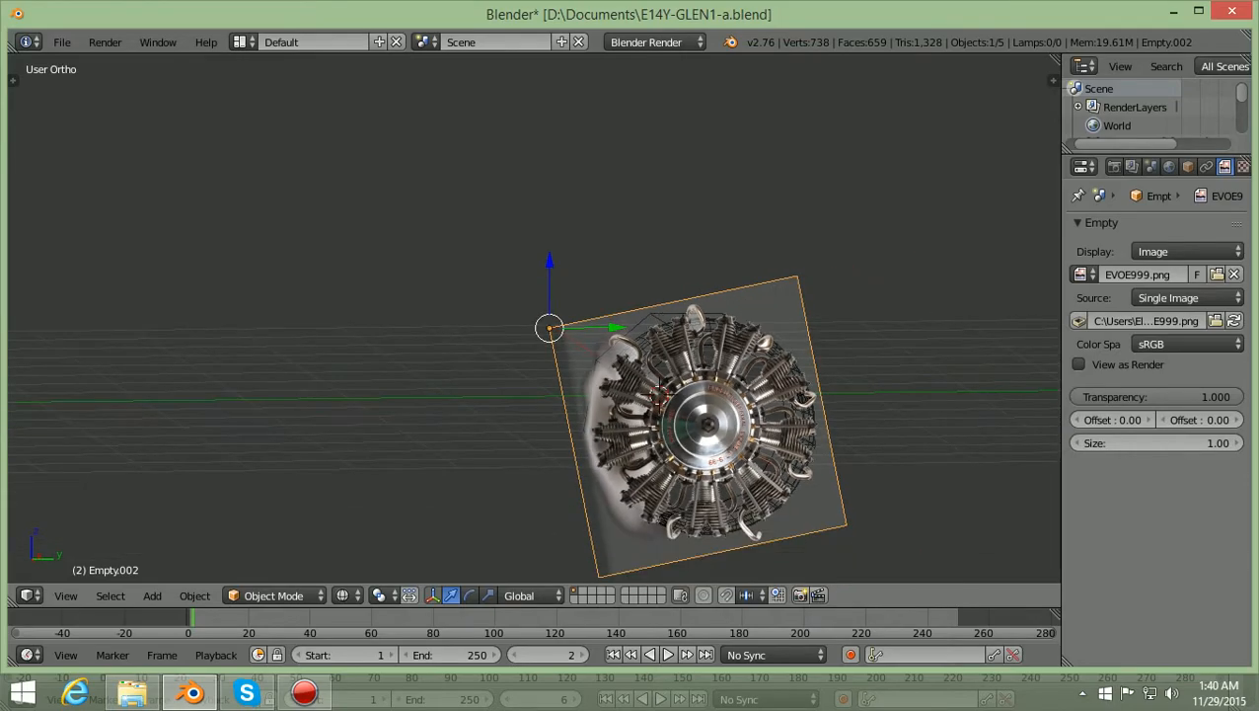
key("KP_7")
scroll(534, 318, "down", 2)
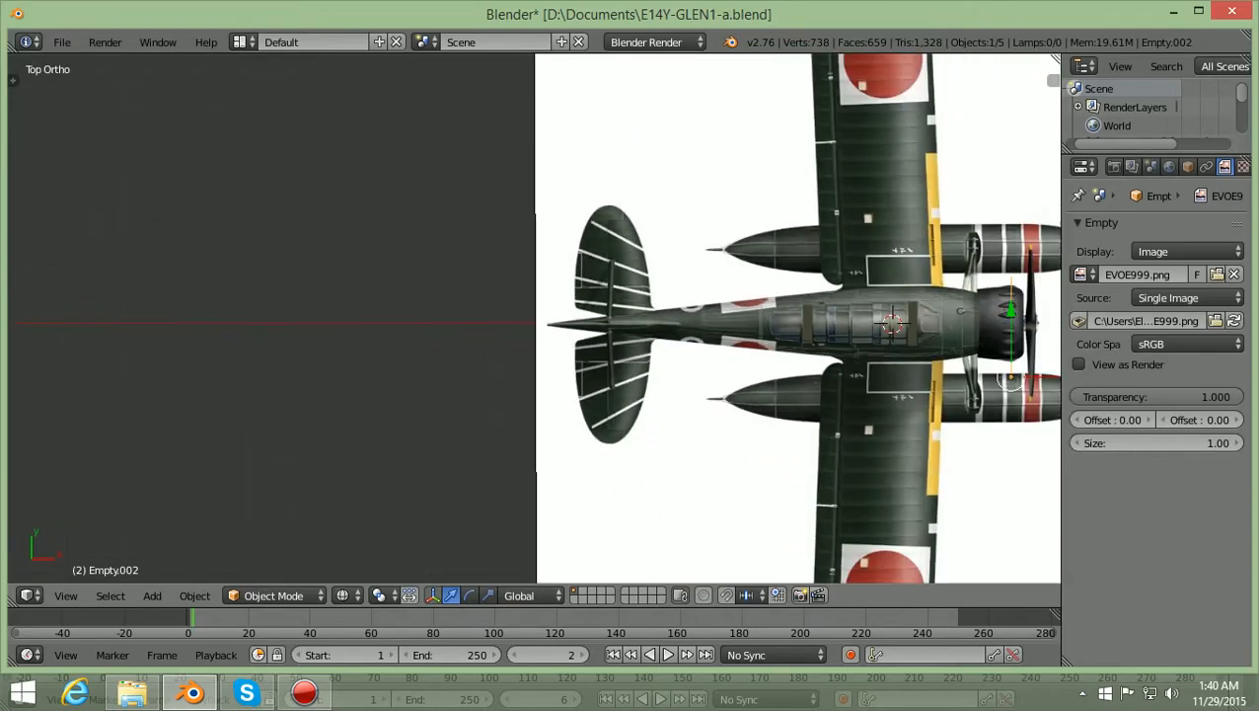
scroll(534, 317, "up", 15, "ctrl")
scroll(534, 318, "up", 2)
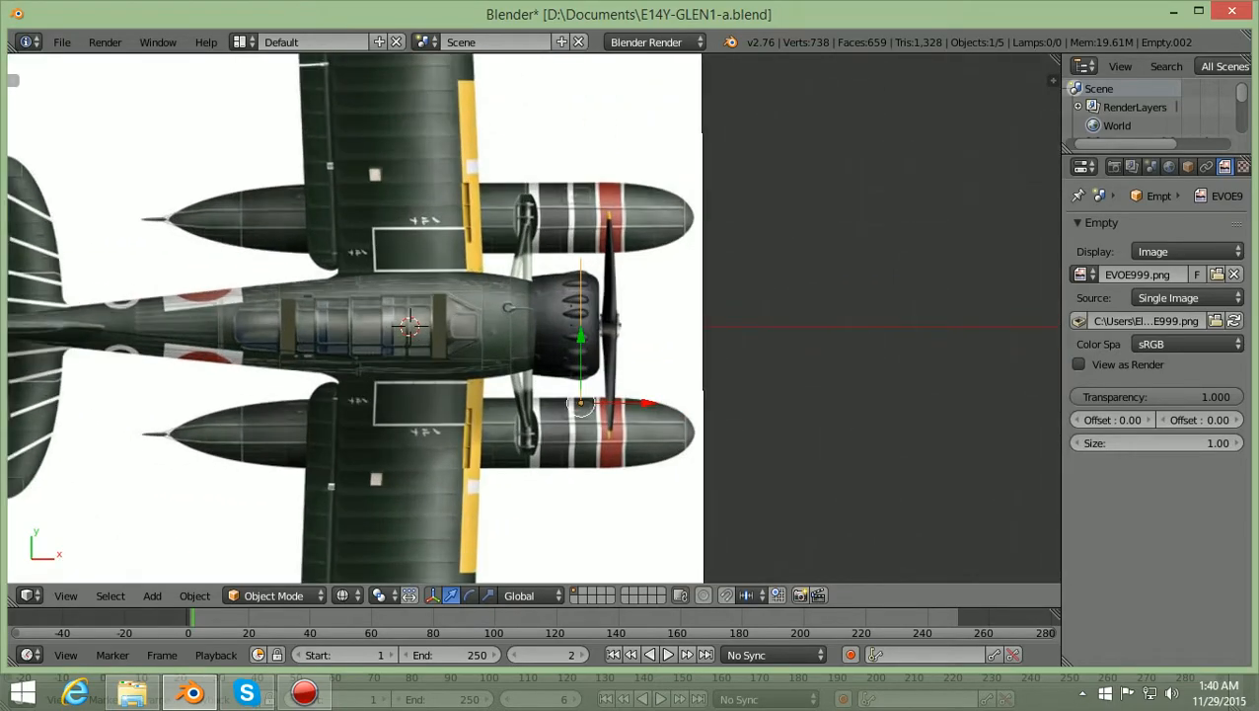
scroll(534, 317, "up", 5)
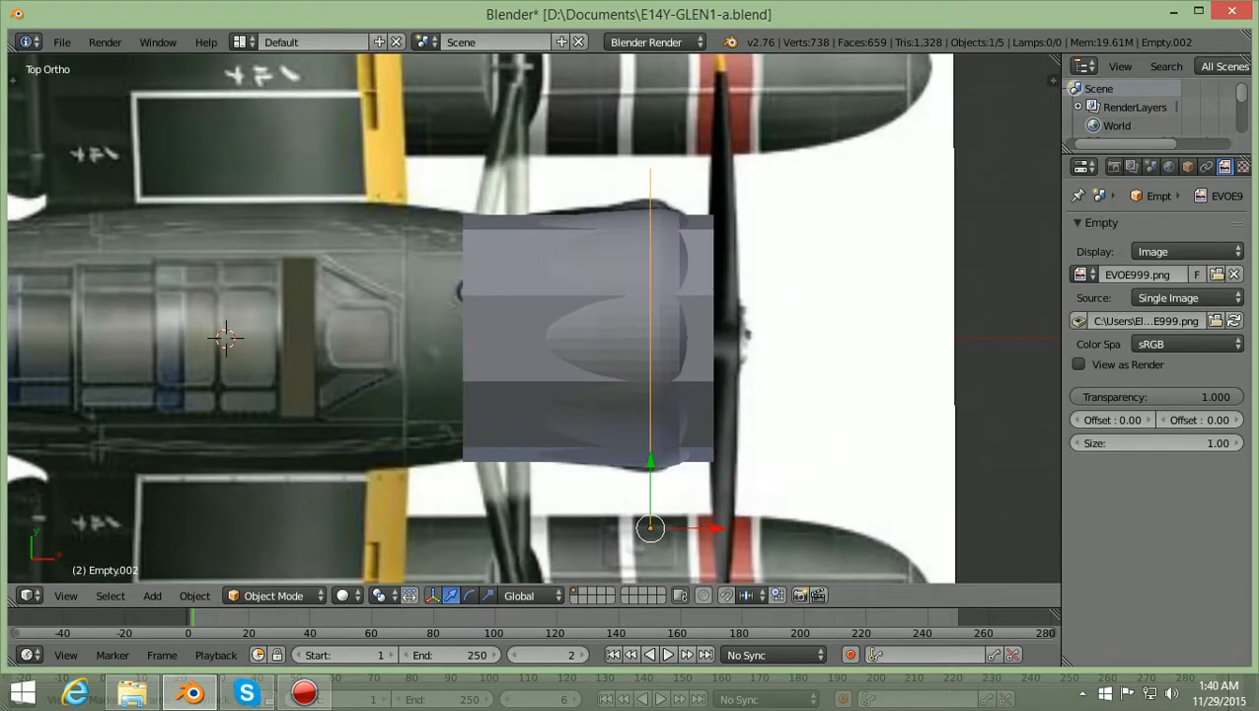
Select the engine cylinder mesh and show it in wireframe from the right view over the engine image
right_click(523, 336)
scroll(534, 318, "down", 2)
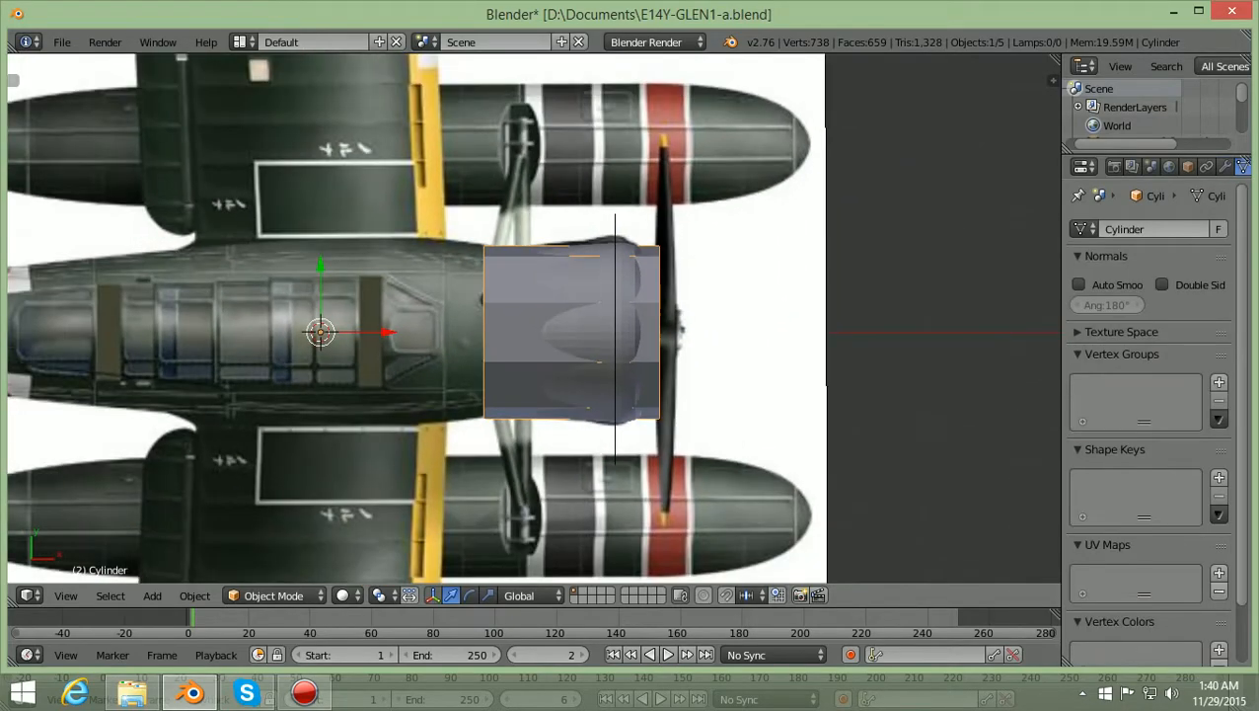
key("KP_3")
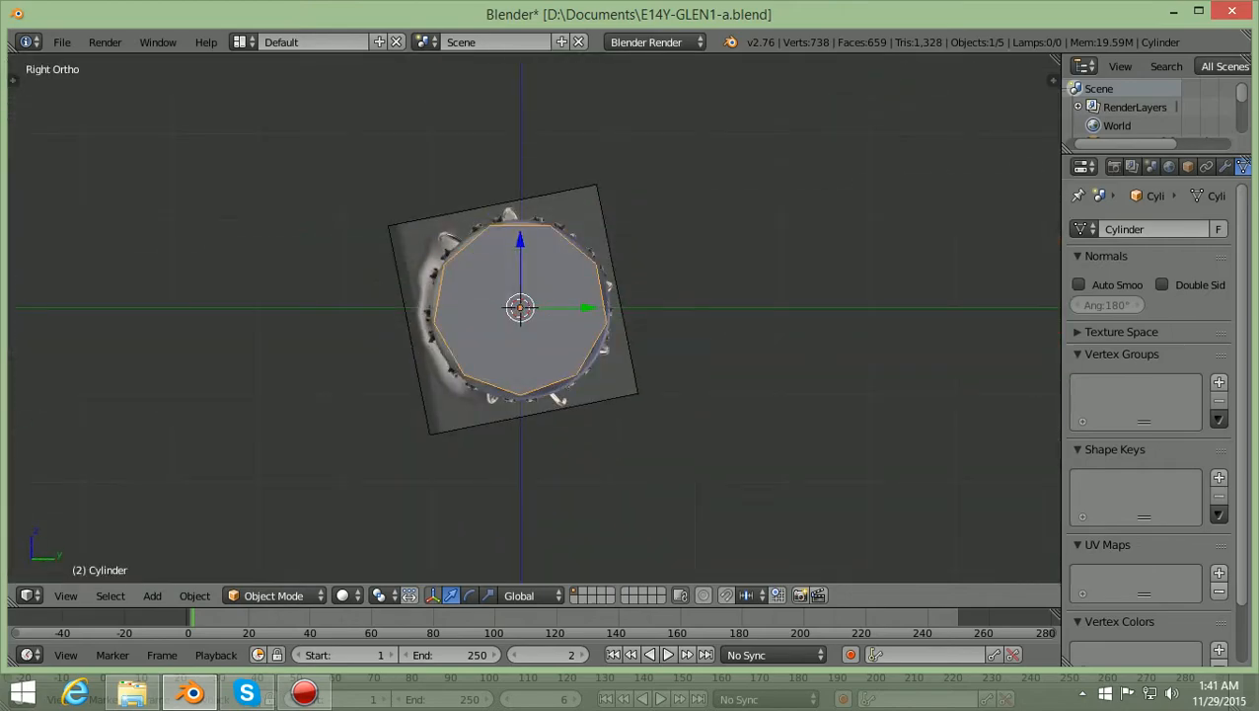
scroll(534, 318, "up", 3)
key("z")
scroll(534, 318, "up", 2)
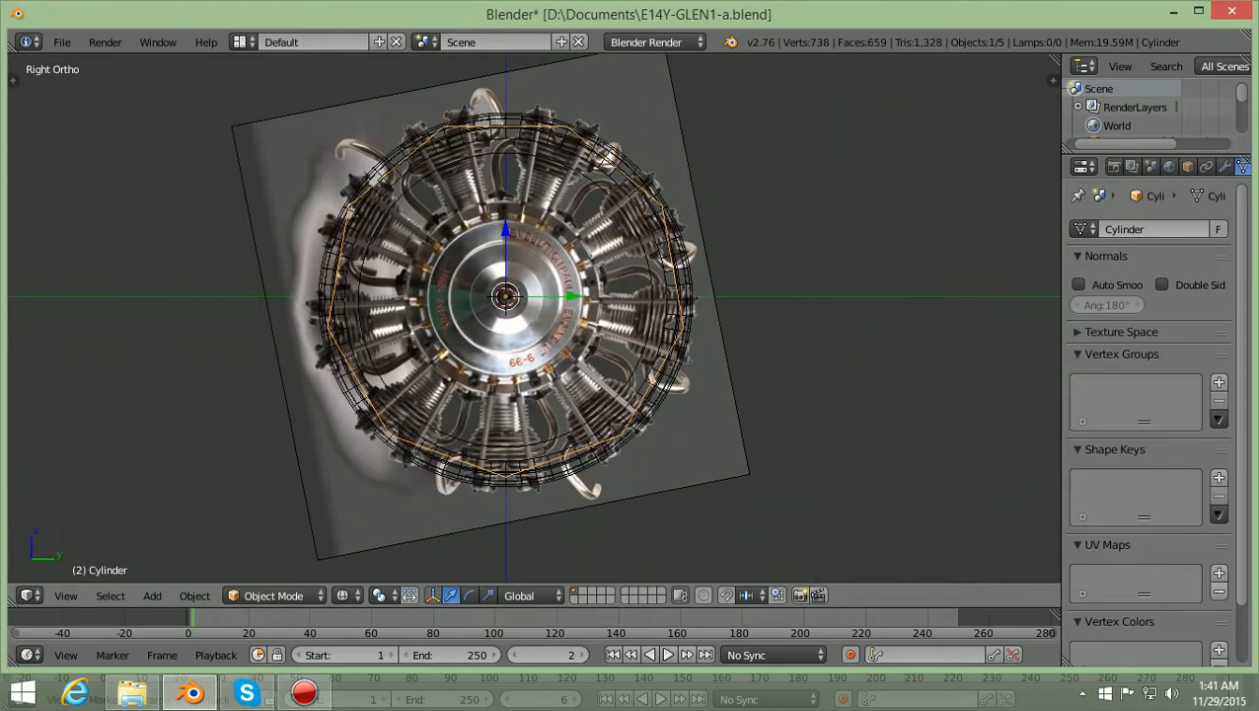
Rotate the engine cylinder mesh about 8.25 degrees around the global X axis to align its corners with the pictured engine cylinders
scroll(534, 317, "up", 3, "shift")
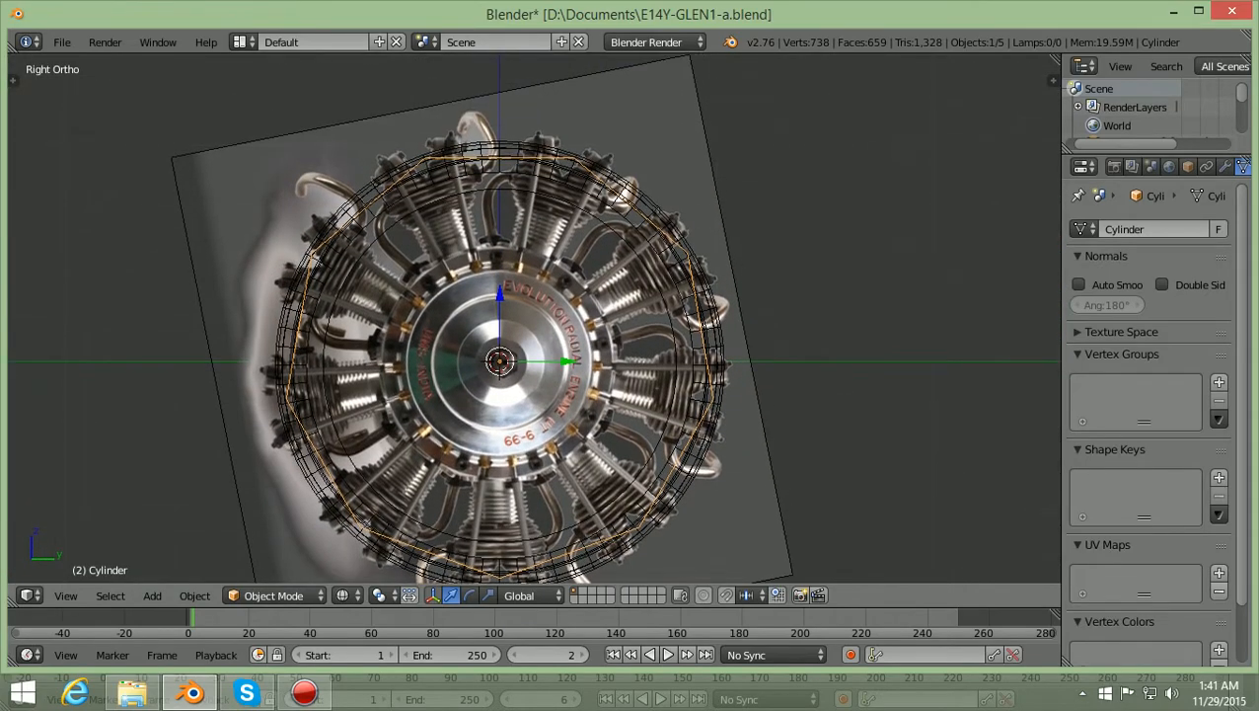
scroll(534, 318, "up", 1)
scroll(534, 318, "down", 1)
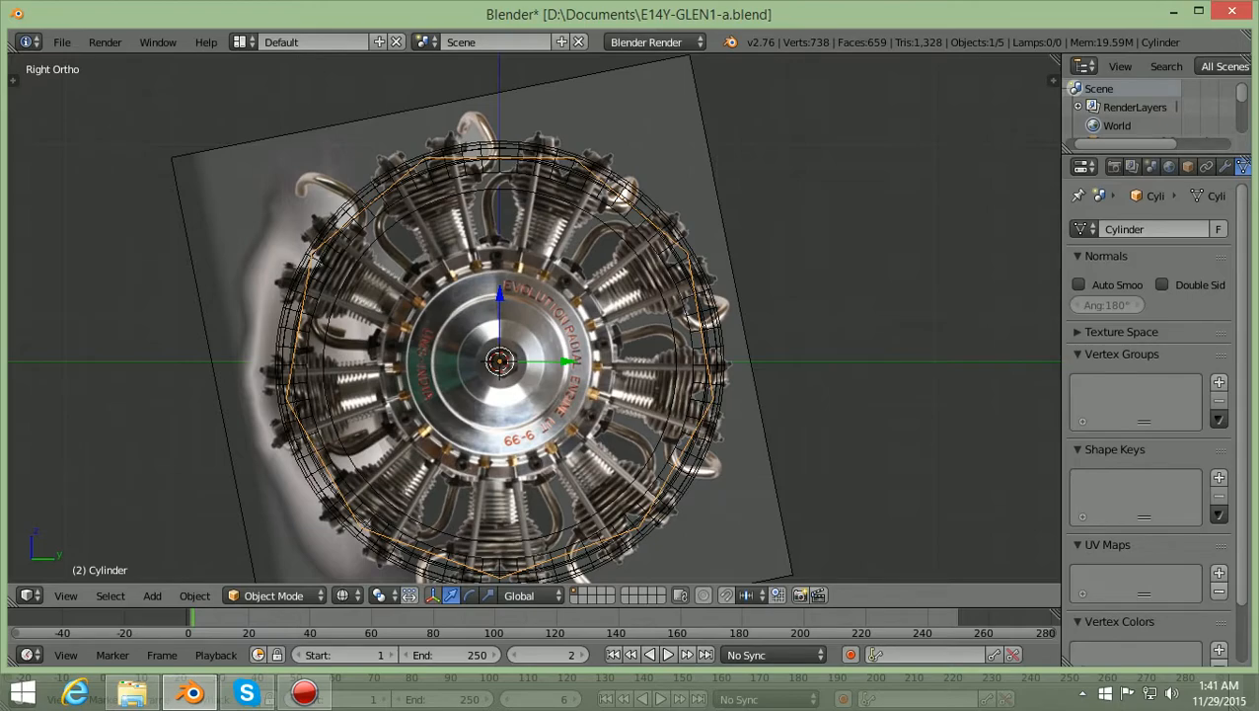
scroll(533, 316, "down", 1)
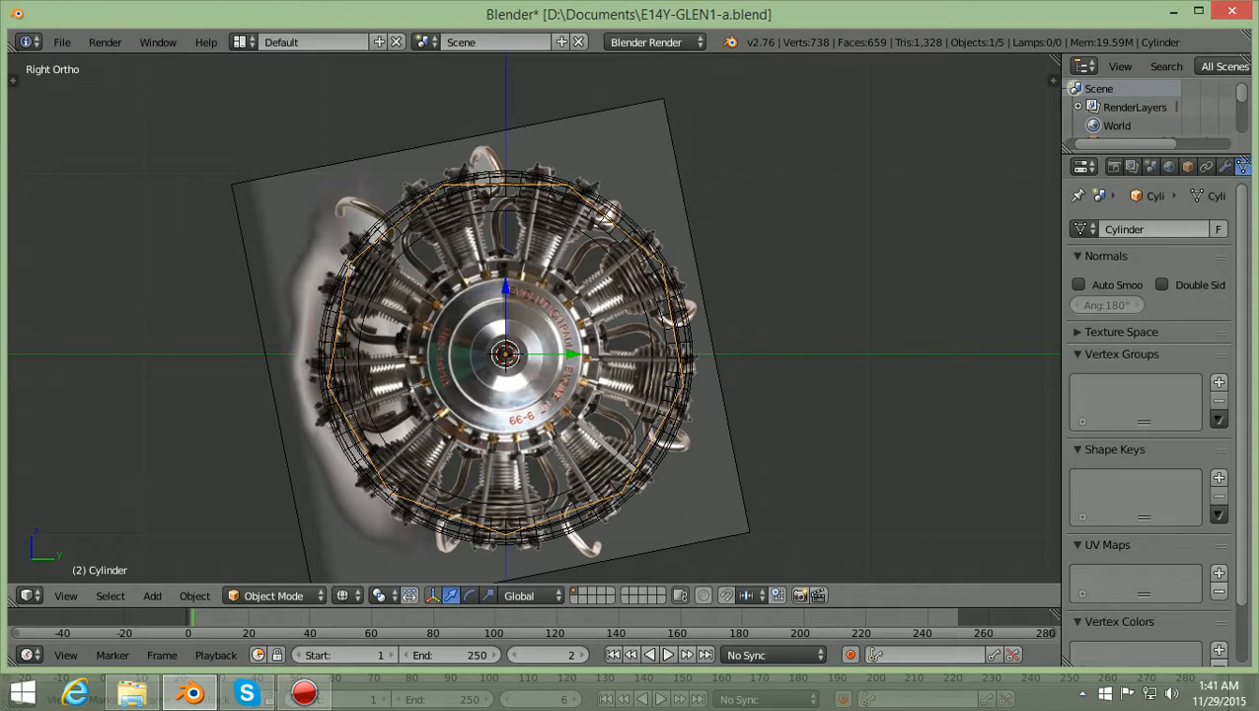
scroll(534, 318, "down", 1)
scroll(534, 318, "up", 2)
scroll(534, 318, "down", 1)
scroll(534, 318, "up", 1)
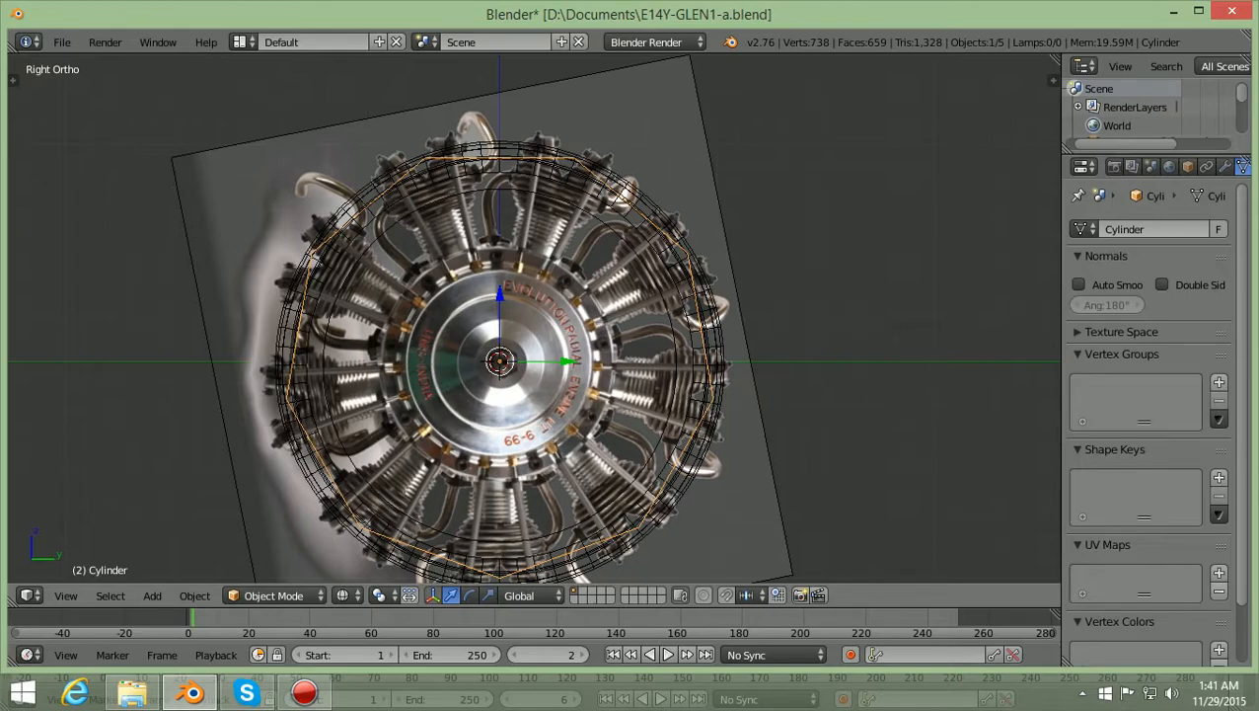
key("r")
key("x")
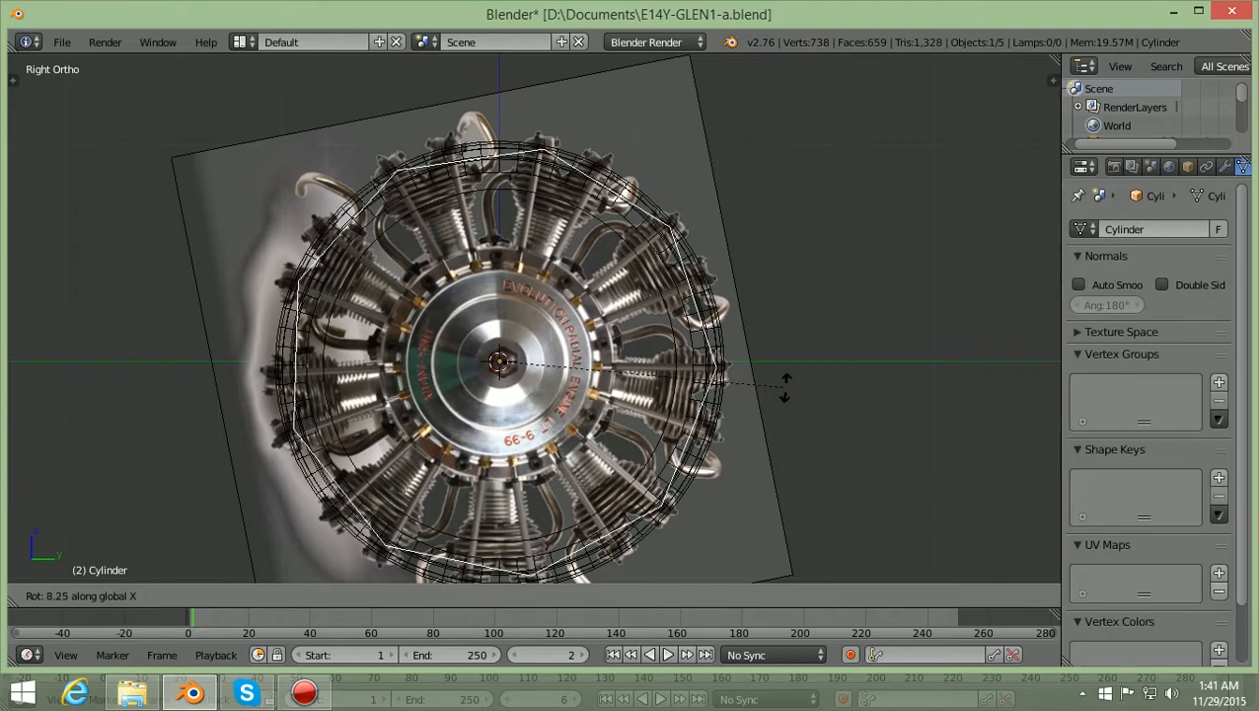
left_click(786, 385)
scroll(785, 384, "down", 1)
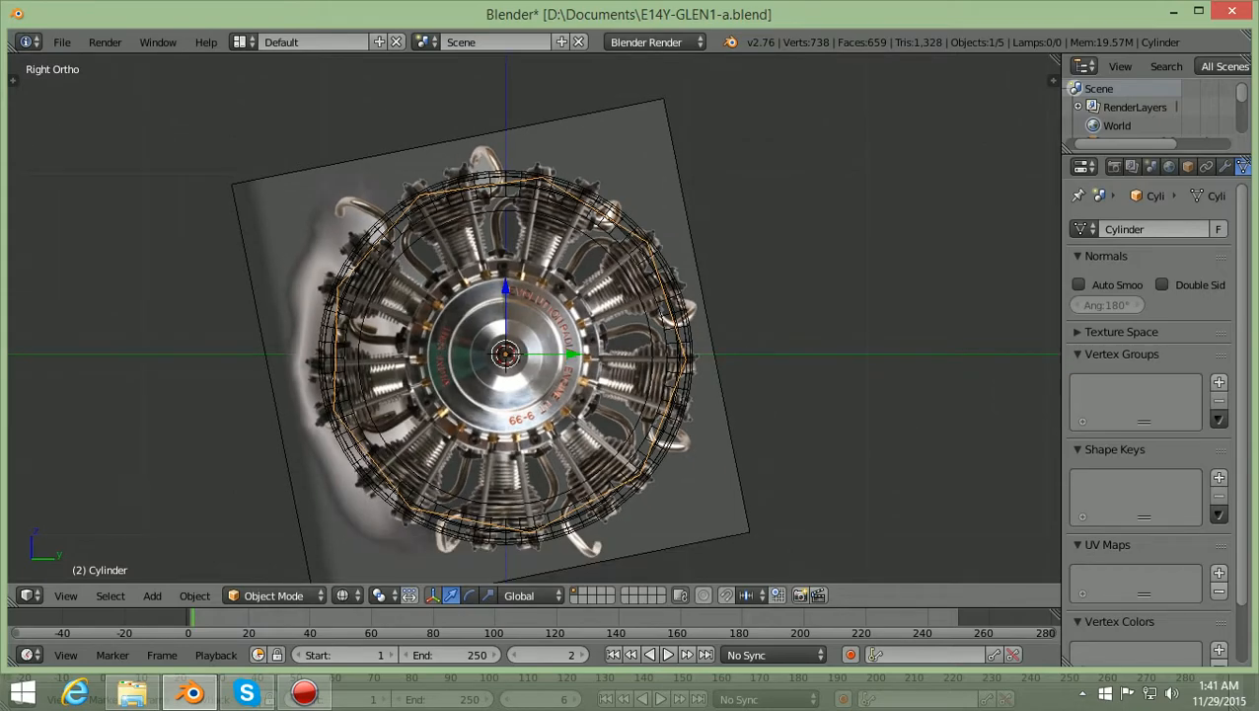
Examine up close how the mesh's upper corner lines up with the pictured cylinder head just beside the vertical axis
scroll(533, 318, "up", 4)
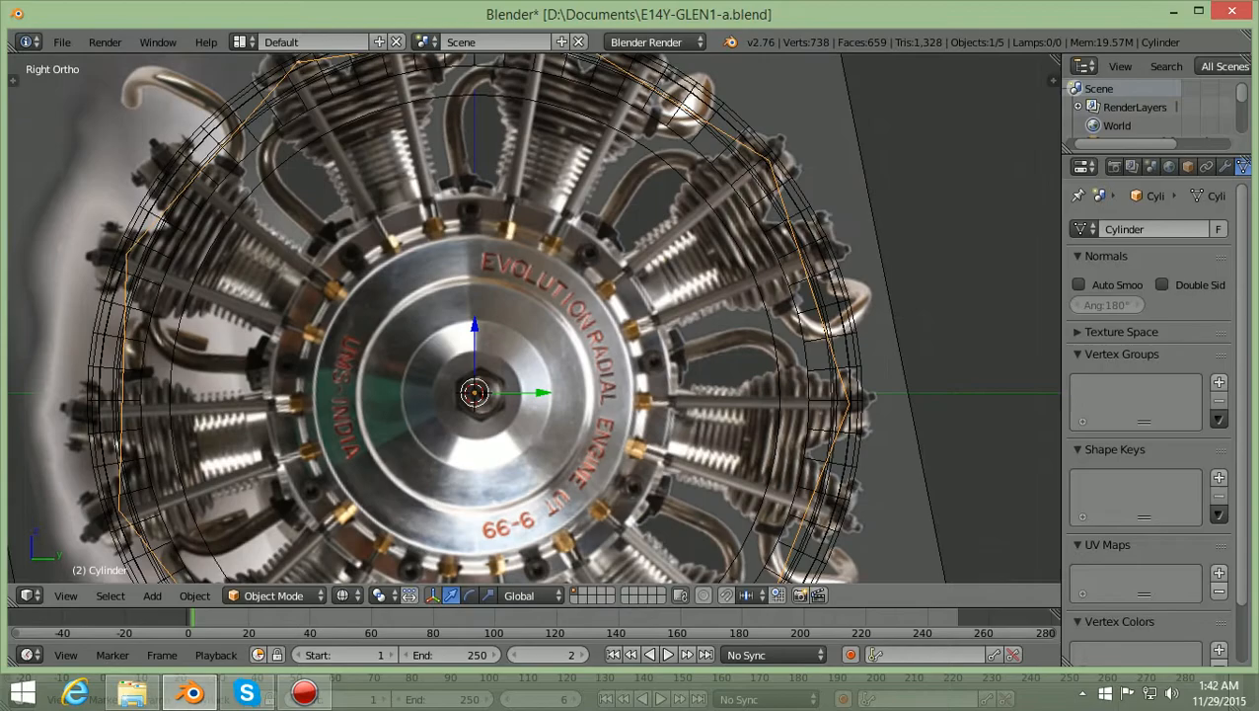
scroll(534, 318, "down", 2)
scroll(534, 318, "up", 7, "shift")
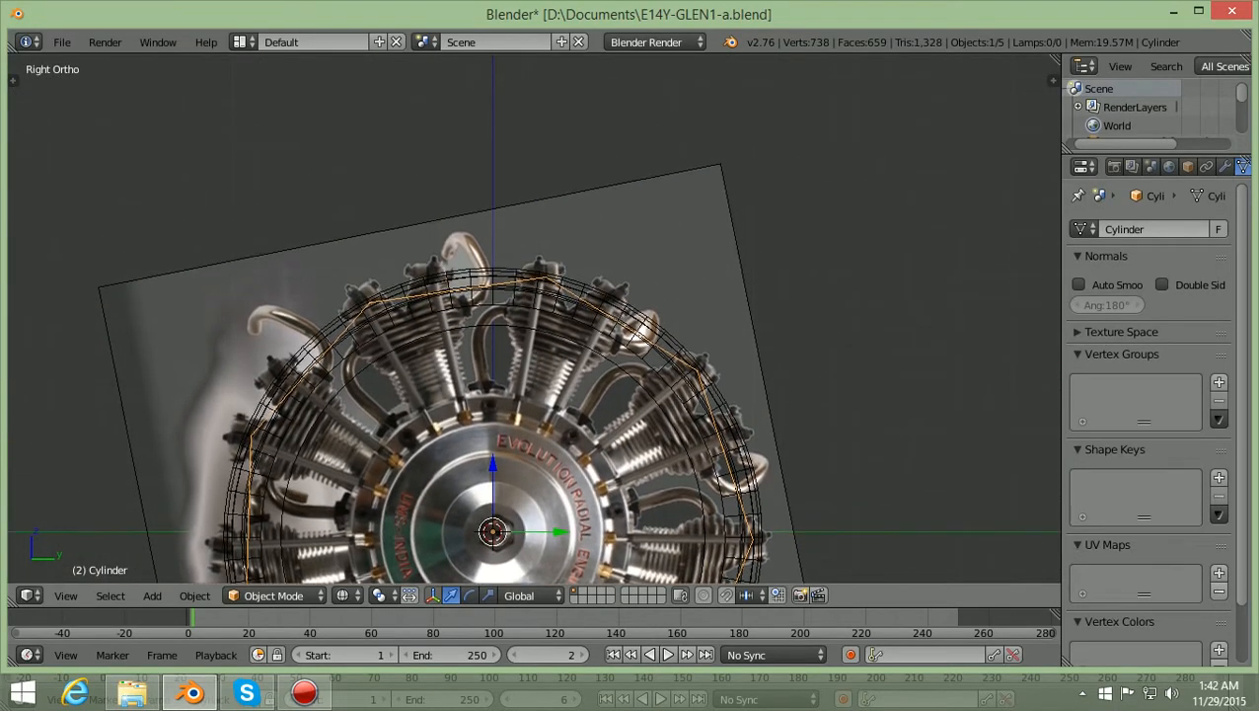
scroll(534, 318, "up", 4)
scroll(534, 317, "up", 3)
scroll(534, 318, "up", 3, "shift")
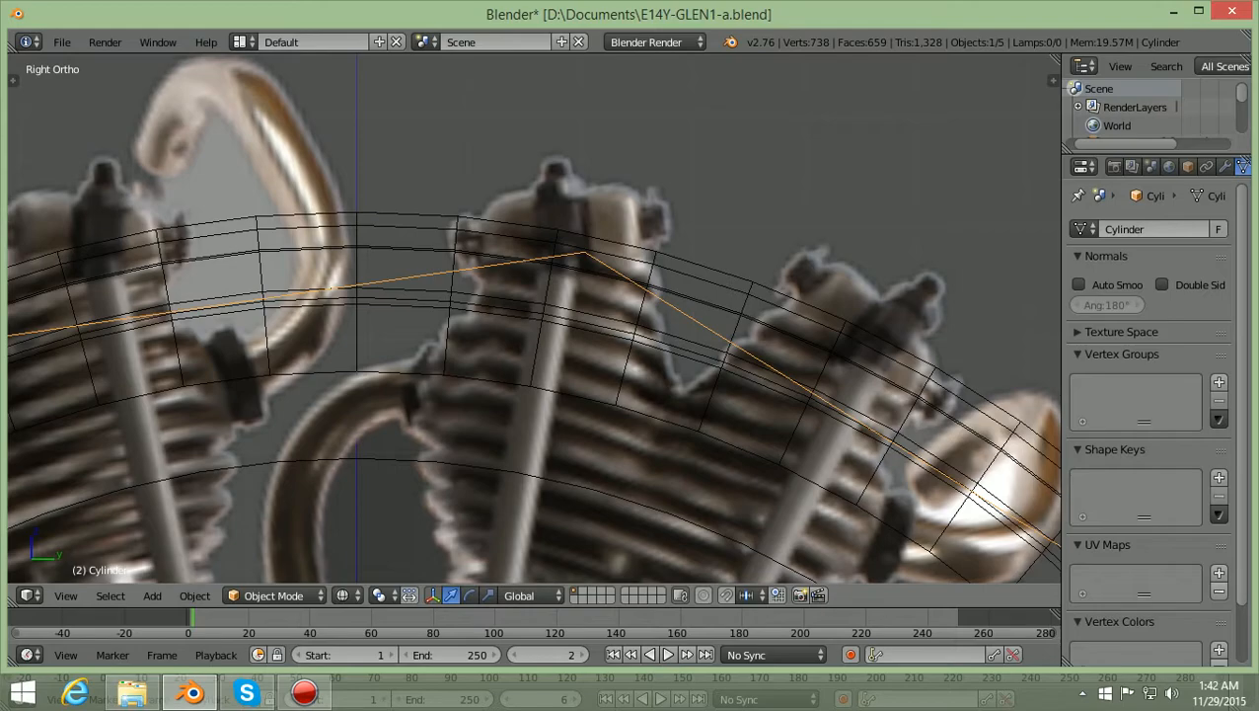
Compare the engine cylinder mesh's corners with the pictured cylinder heads around the whole engine and up close near the vertical axis
scroll(534, 318, "down", 8)
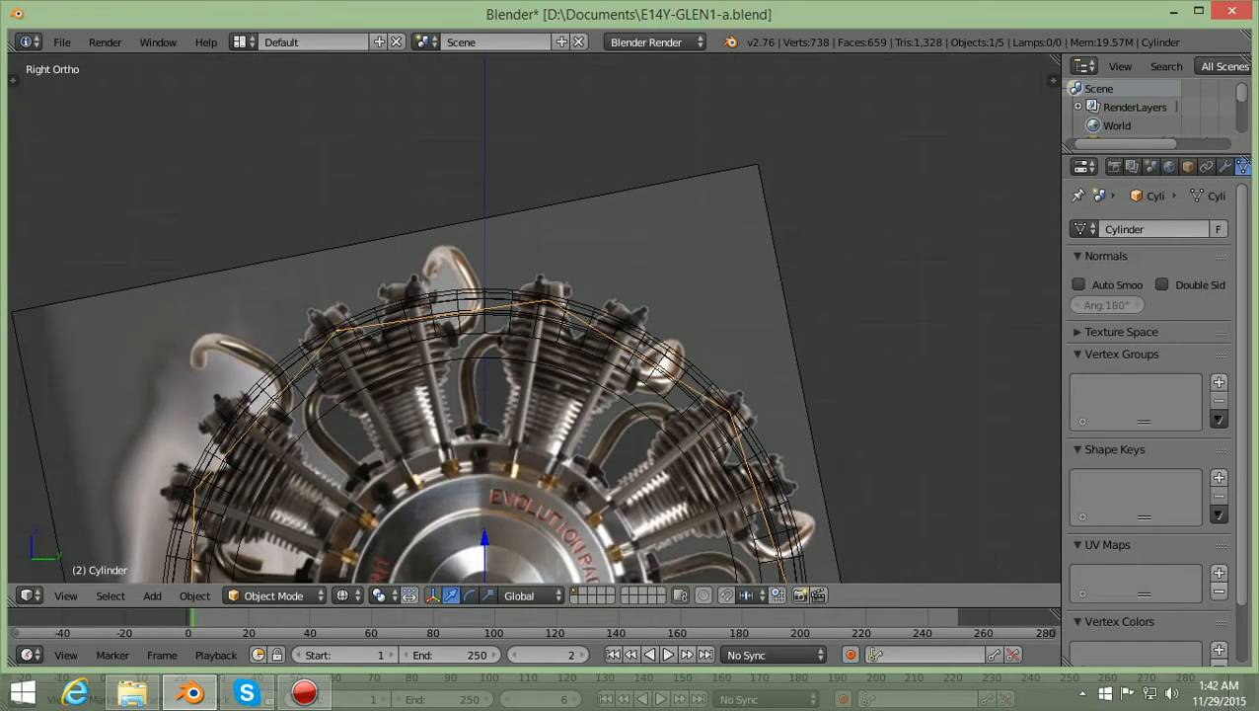
scroll(534, 317, "down", 4)
scroll(533, 317, "up", 5)
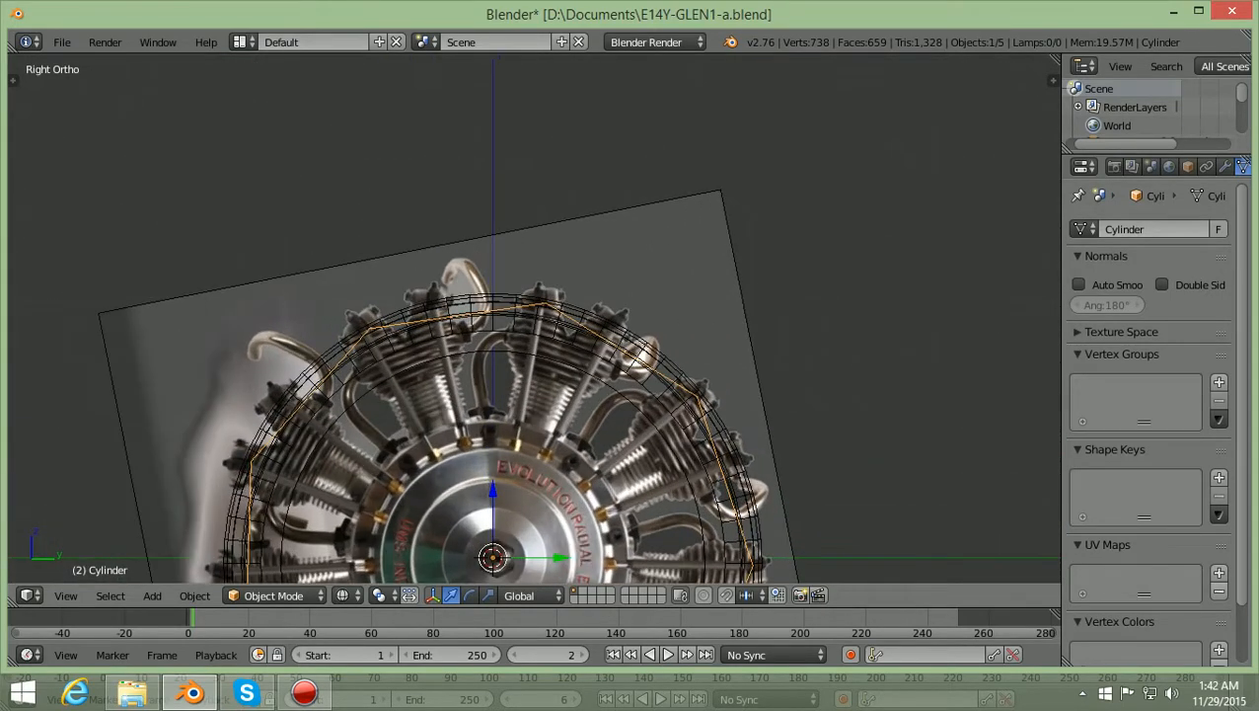
scroll(534, 317, "down", 4)
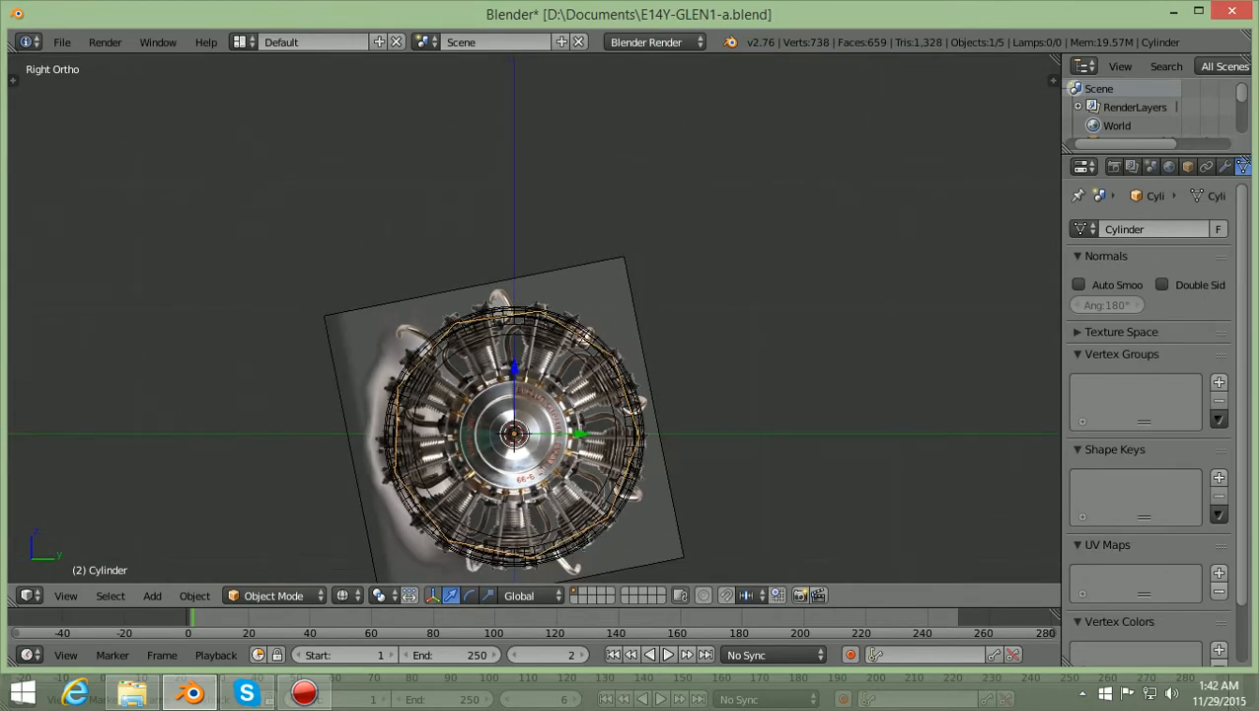
scroll(534, 318, "up", 2)
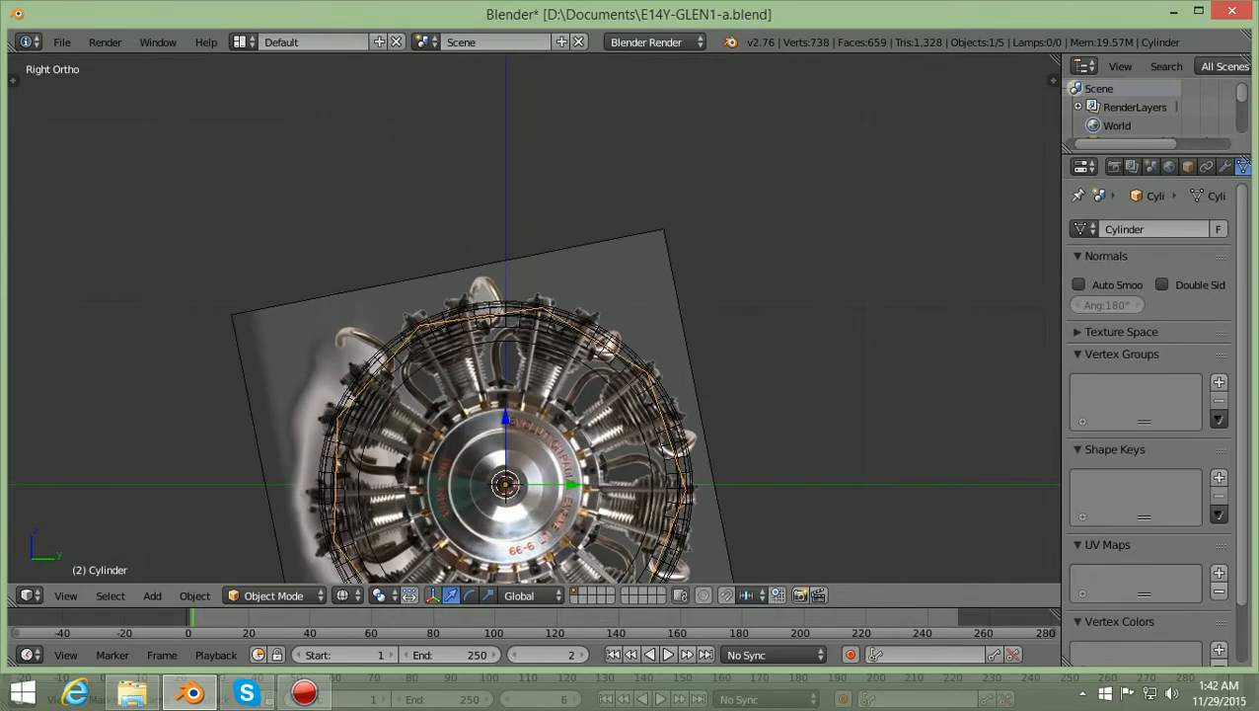
scroll(534, 318, "up", 6)
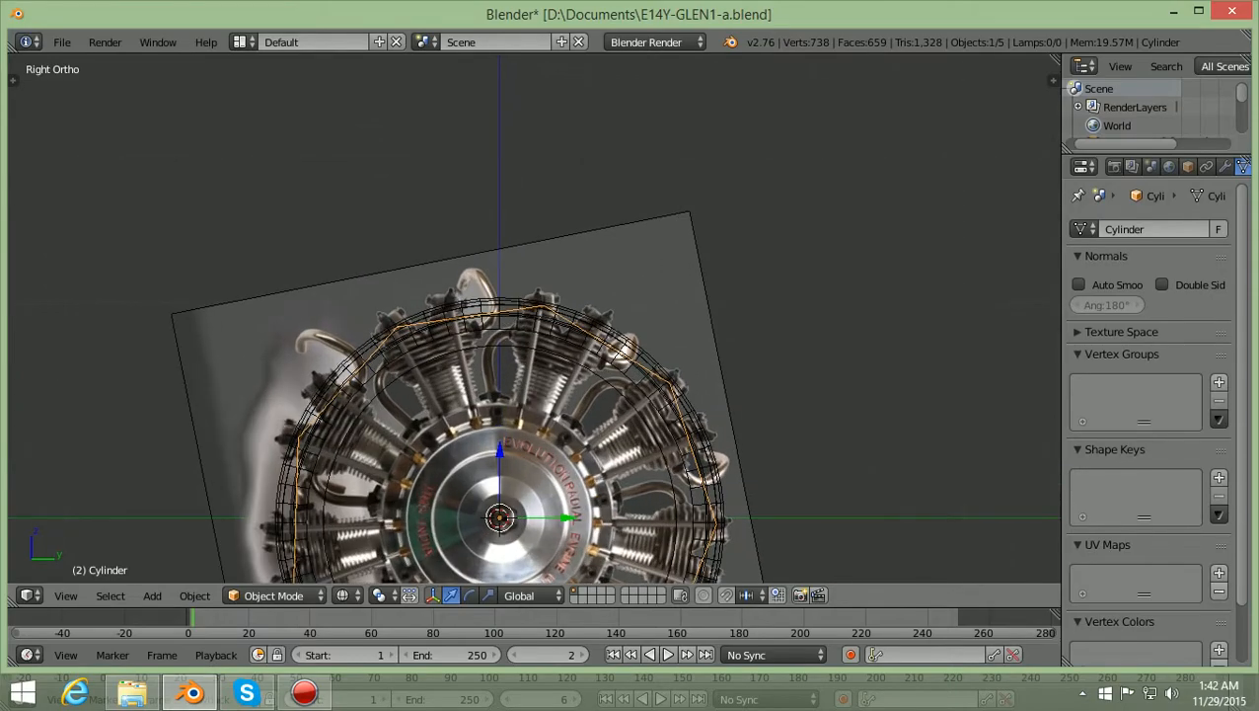
scroll(534, 318, "up", 1)
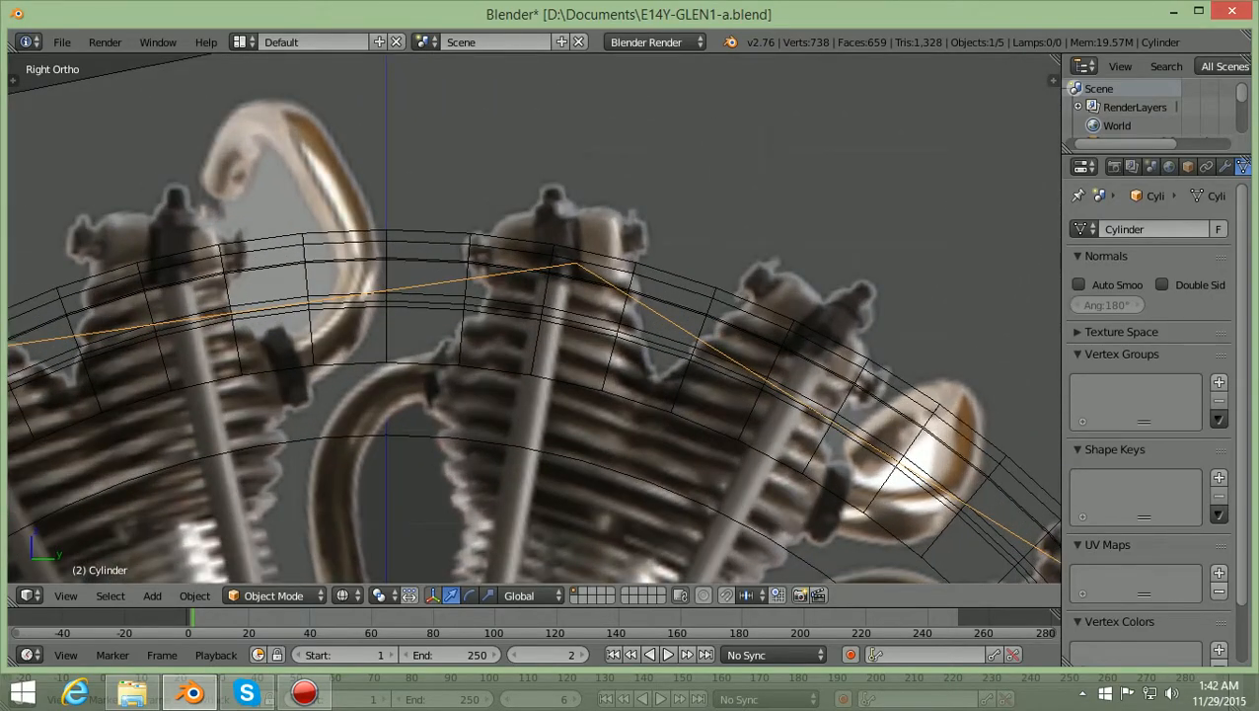
scroll(534, 317, "up", 1)
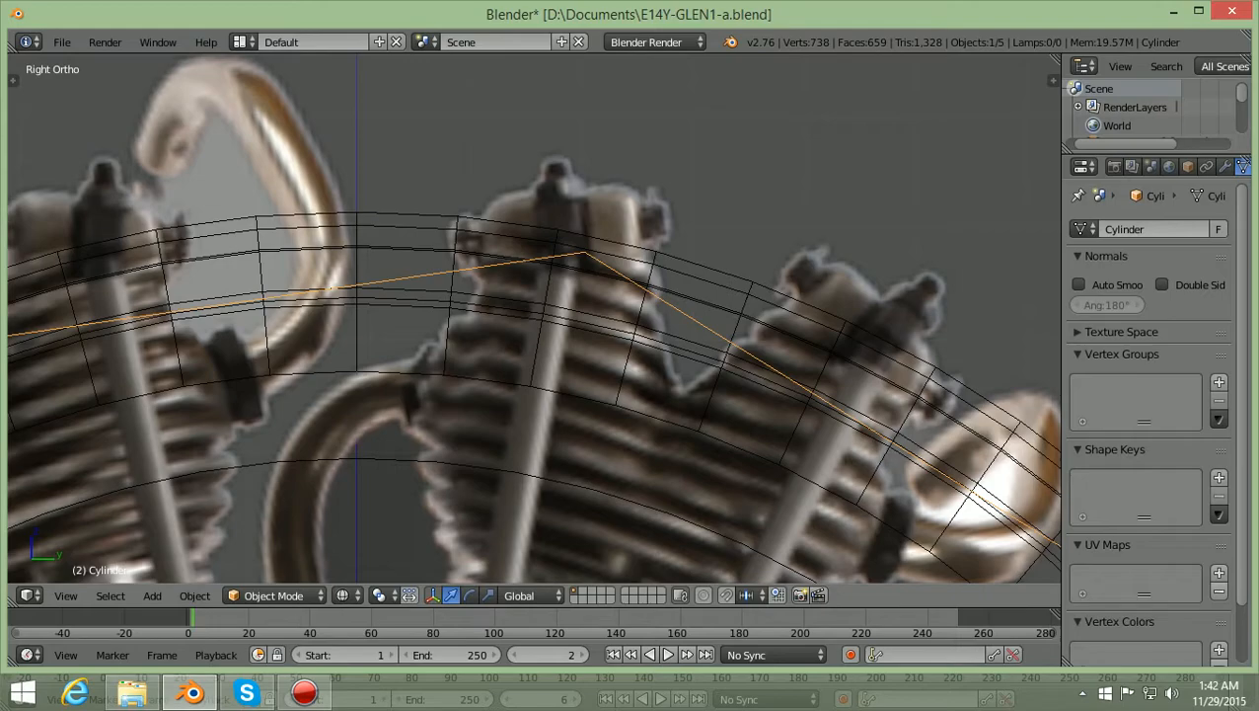
Rotate the engine cylinder mesh about 1.6 degrees around the global X axis to centre its upper corner on the pictured cylinder head
key("r")
key("x")
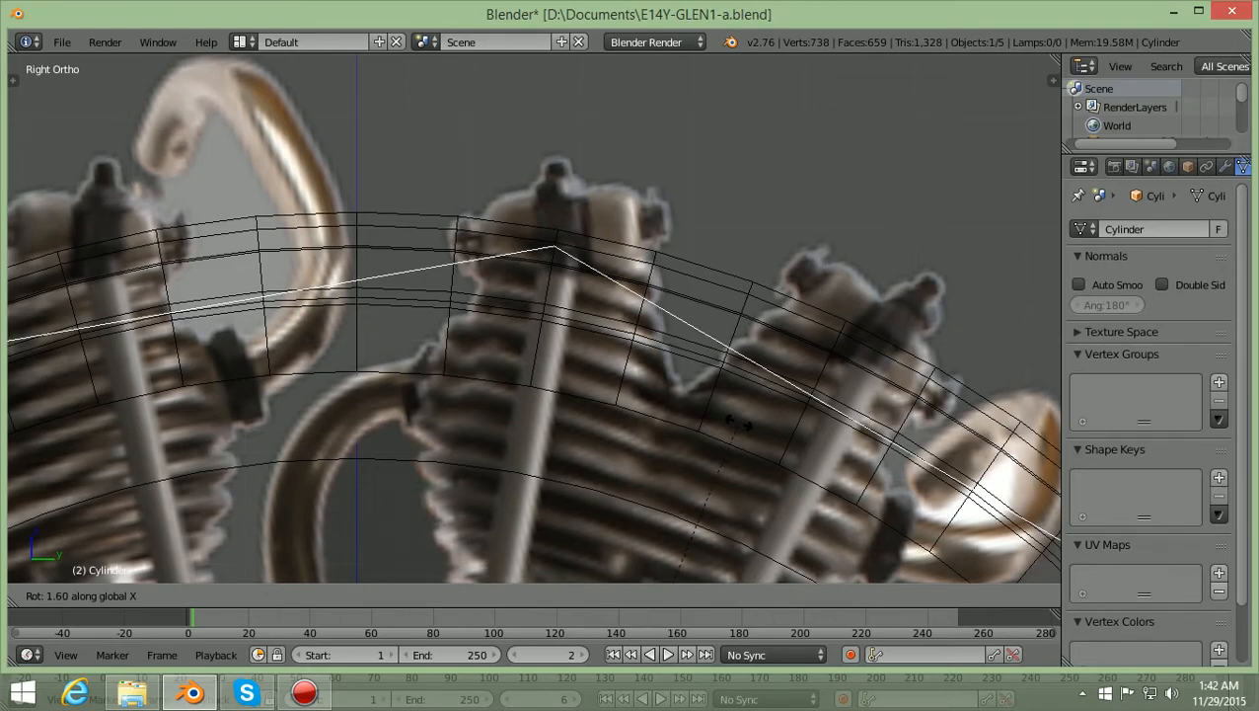
left_click(738, 422)
key("Tab")
Examine how the rotated mesh's corners line up with the pictured cylinder heads on the engine's positive Y side
scroll(738, 422, "down", 3)
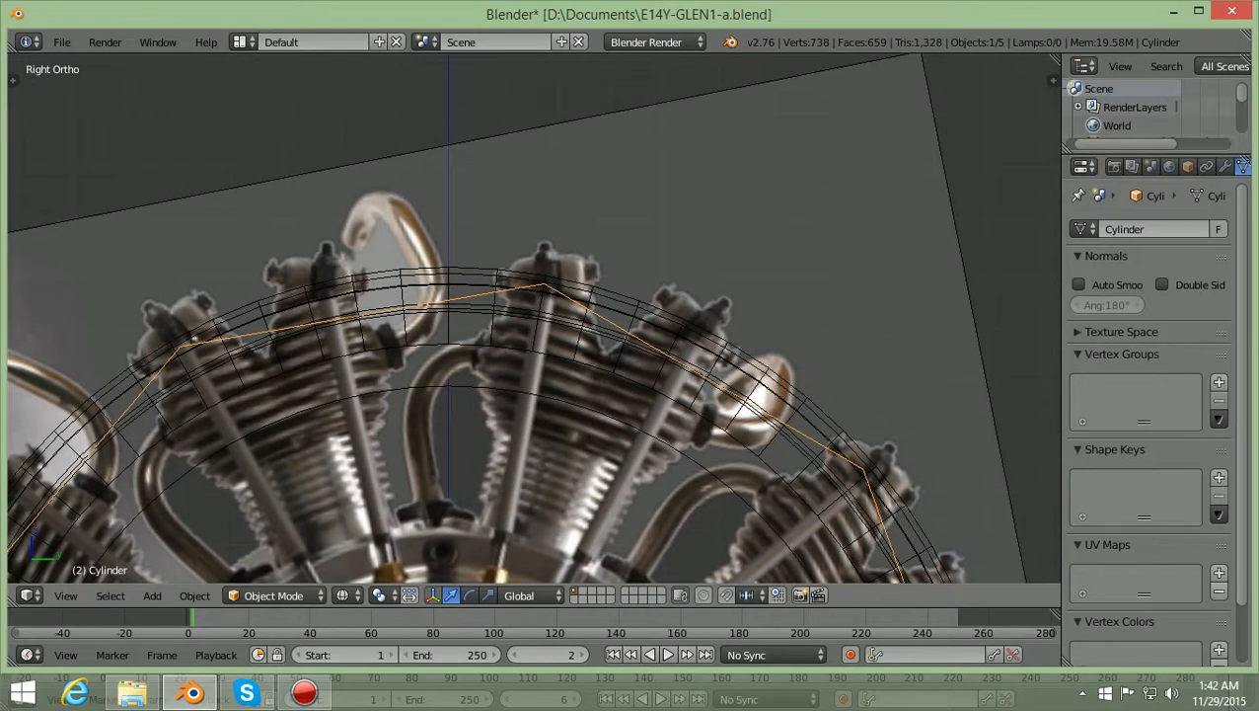
scroll(533, 315, "down", 4)
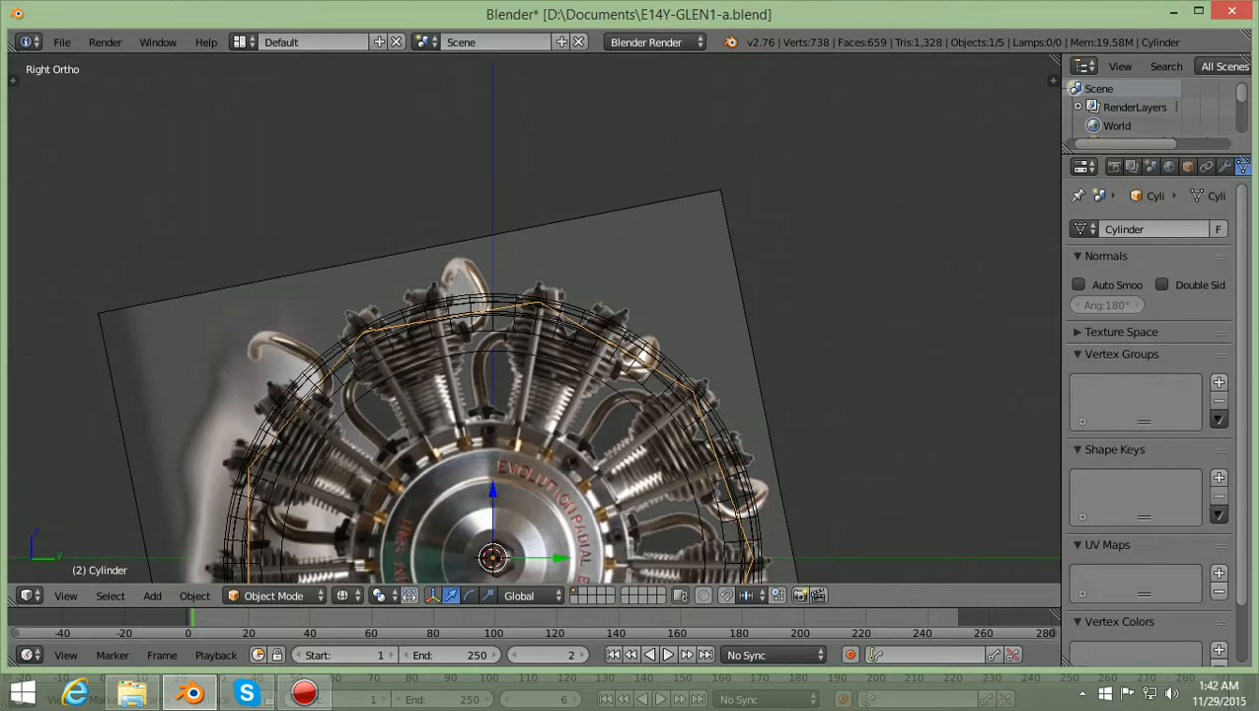
scroll(533, 316, "down", 9, "shift")
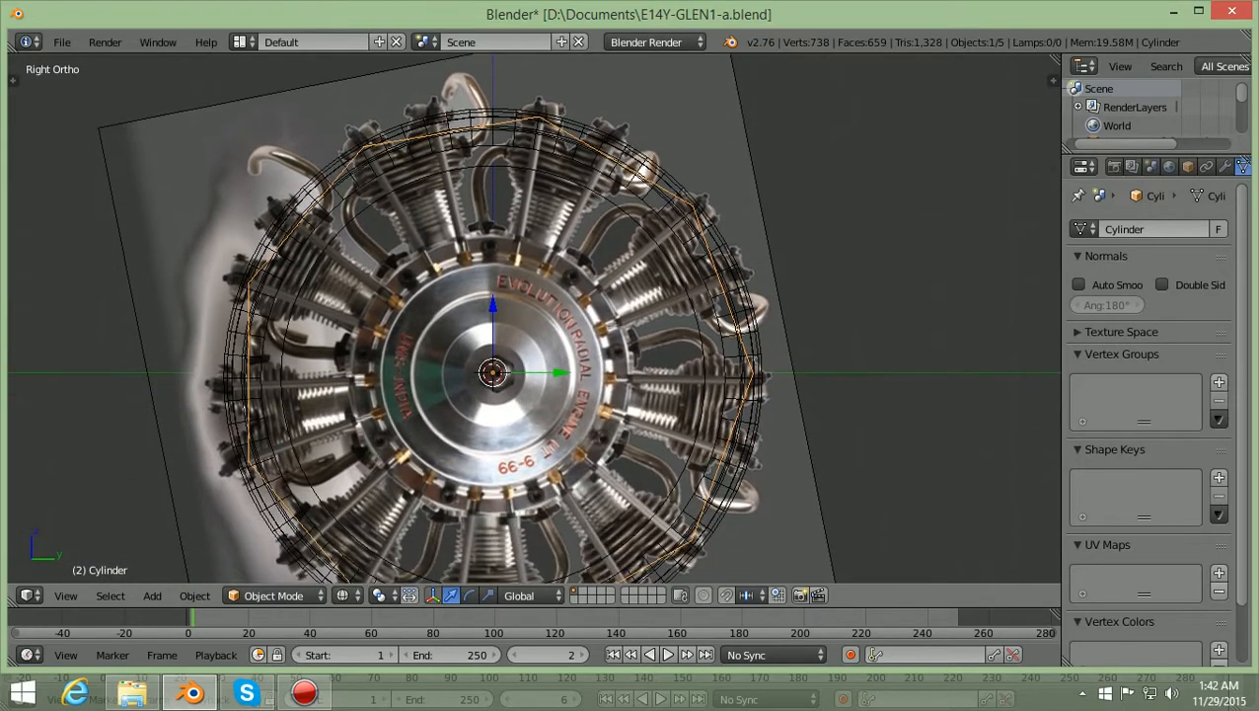
scroll(533, 316, "up", 5, "ctrl")
scroll(533, 315, "up", 4, "ctrl")
scroll(533, 316, "down", 3, "shift")
scroll(533, 316, "up", 5)
scroll(533, 316, "up", 4, "shift")
scroll(533, 316, "up", 4)
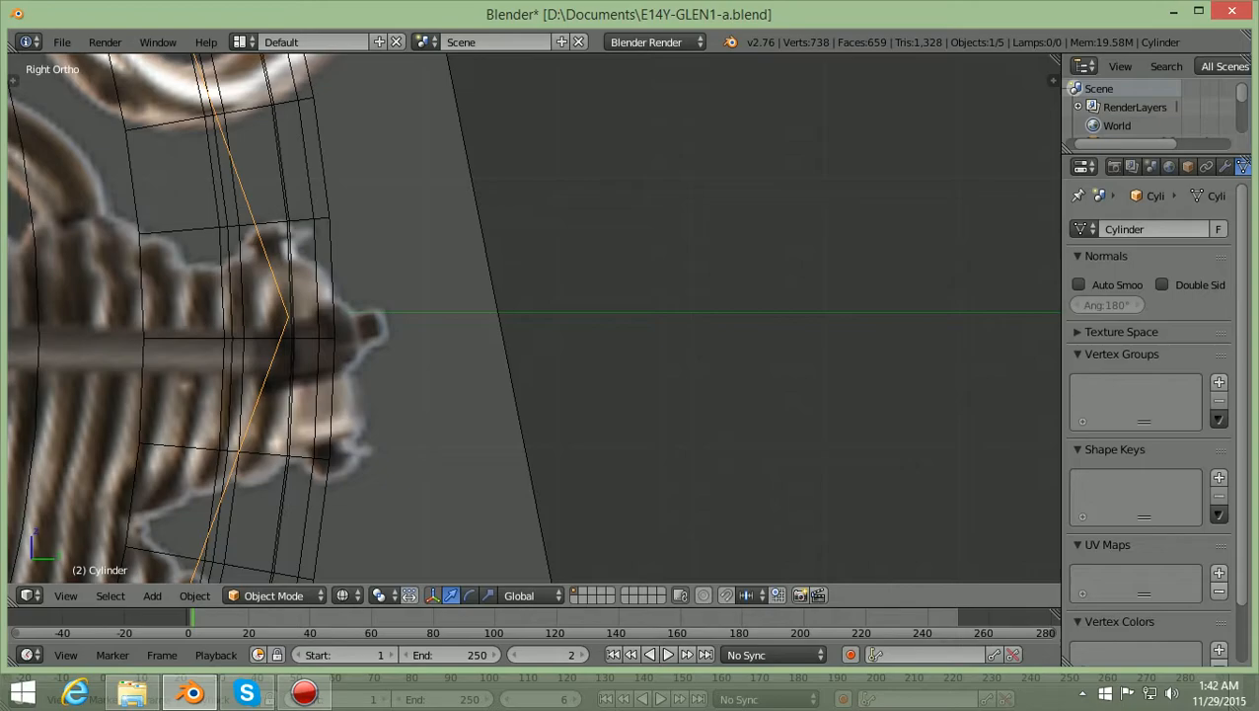
scroll(533, 316, "down", 10, "shift")
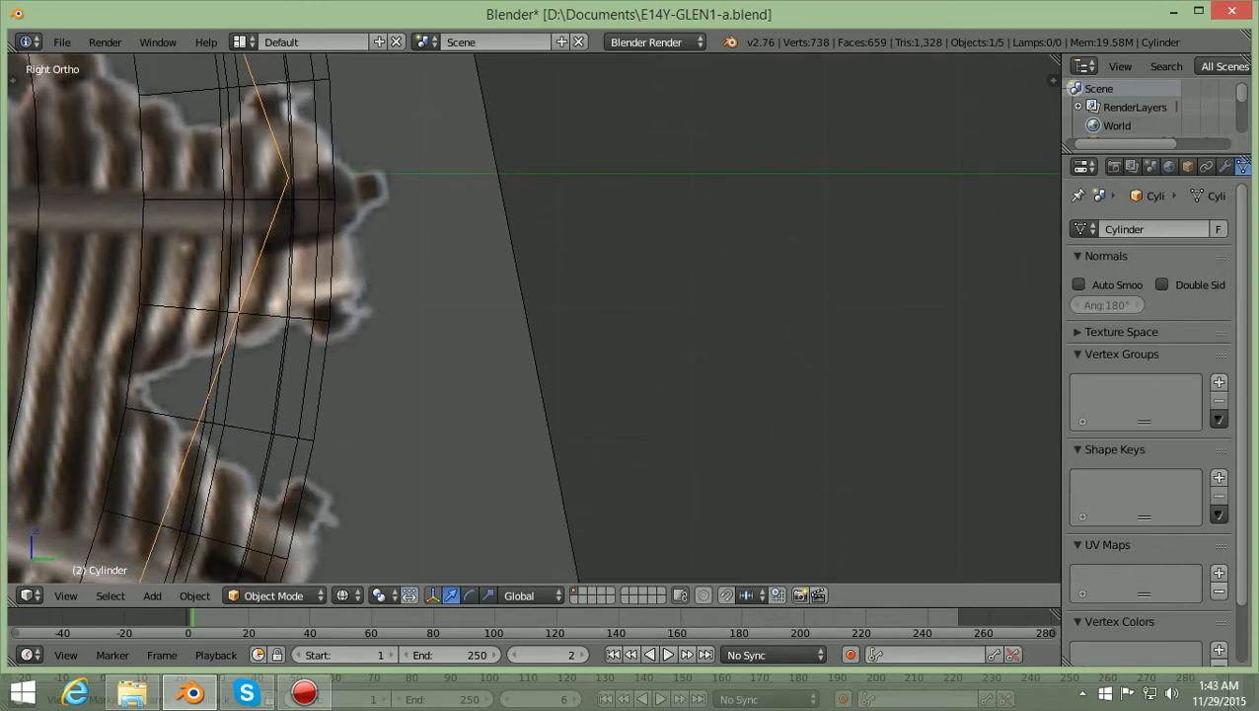
scroll(533, 316, "down", 3, "shift")
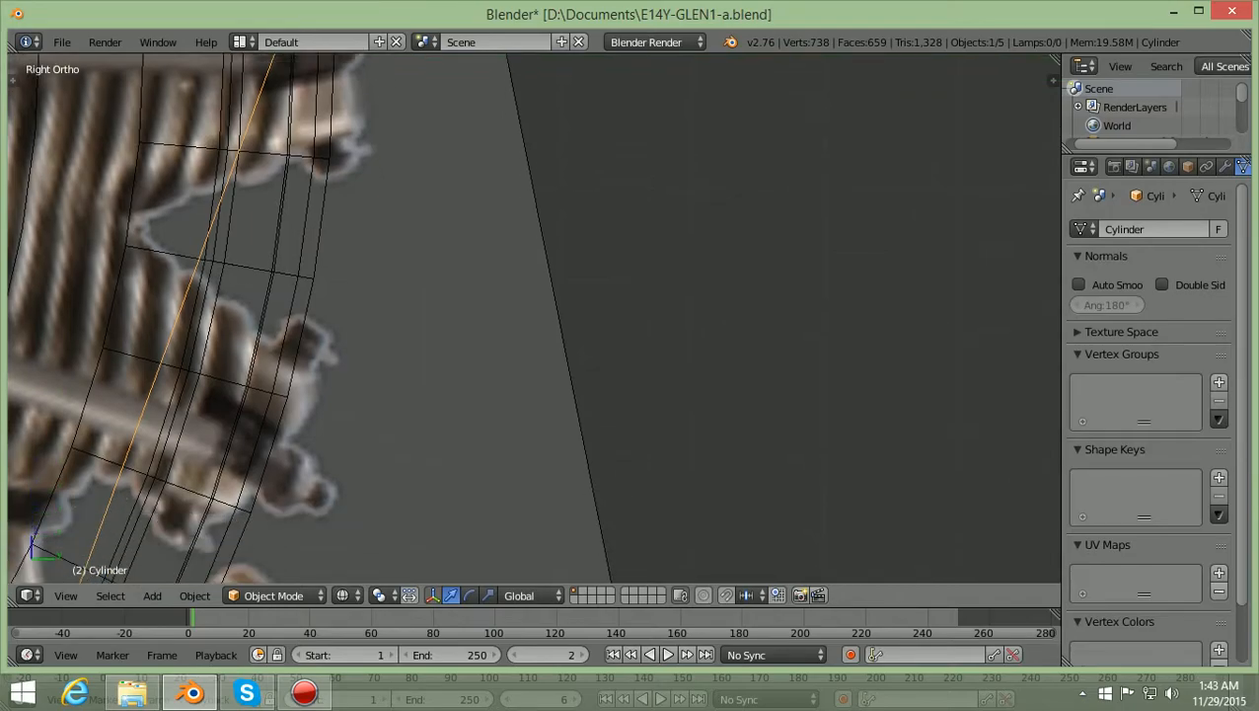
scroll(533, 316, "down", 2, "shift")
scroll(533, 316, "up", 4, "shift")
scroll(533, 316, "down", 3)
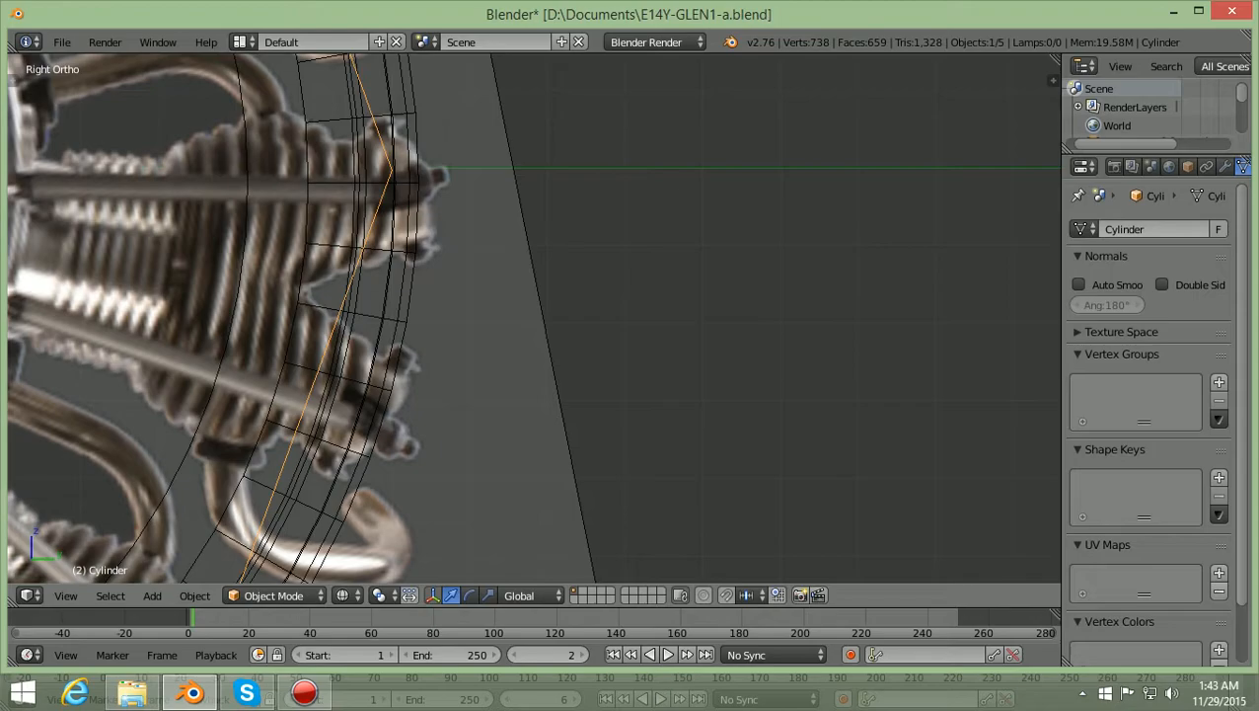
Check the mesh outline against the full ring of pictured cylinders, and closely inspect the upper cylinder heads beside the vertical axis
scroll(532, 315, "down", 8)
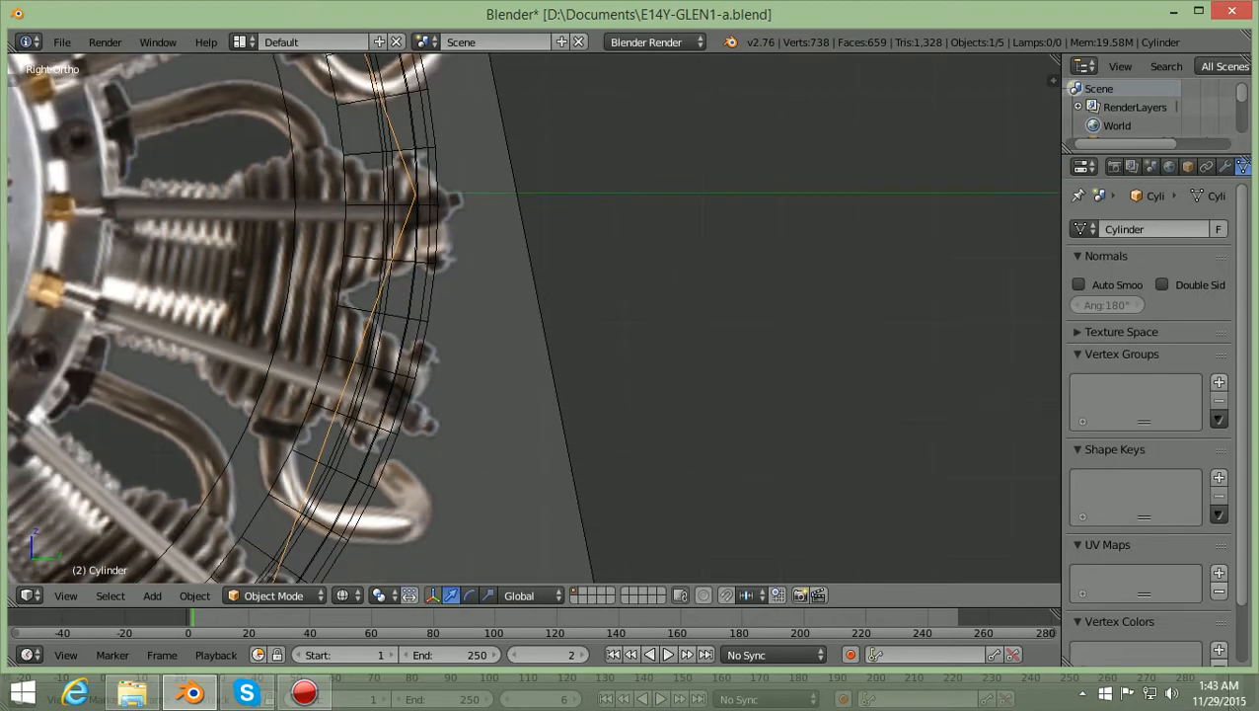
scroll(533, 315, "up", 6, "shift")
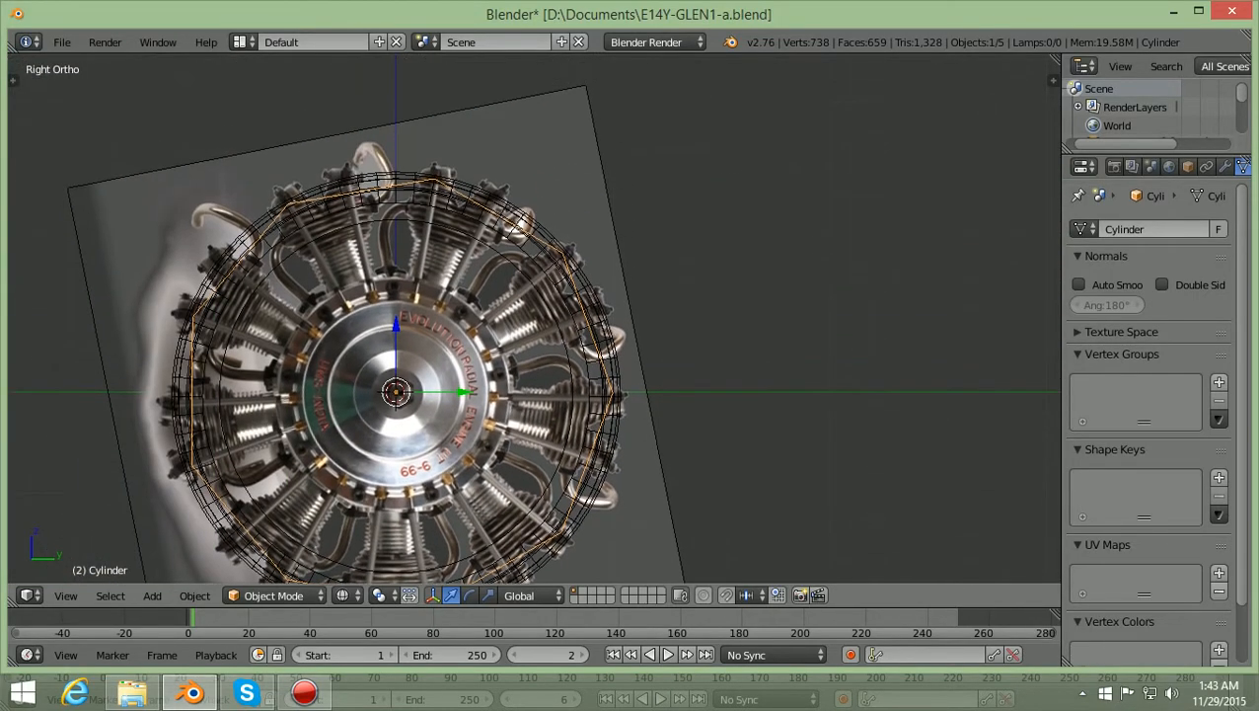
scroll(533, 316, "down", 3)
scroll(533, 316, "up", 4)
scroll(533, 316, "down", 3)
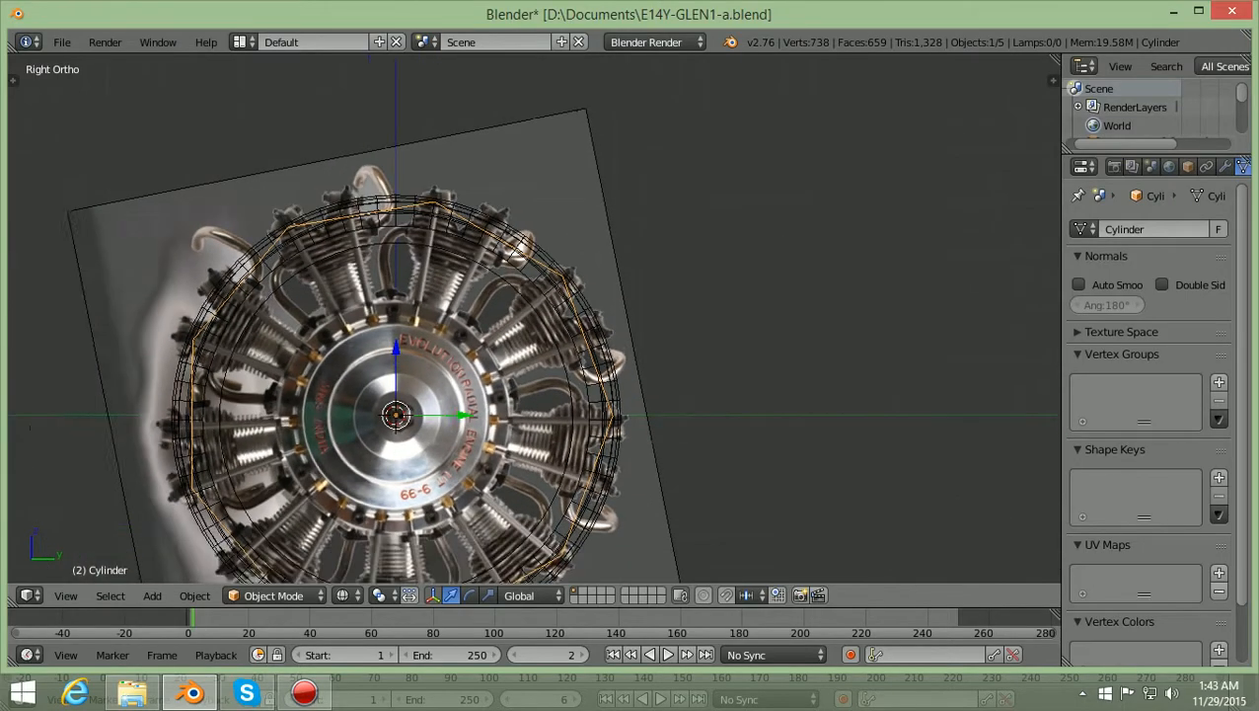
scroll(533, 316, "up", 2)
scroll(533, 316, "down", 2)
scroll(533, 316, "down", 2)
scroll(533, 316, "down", 3)
scroll(533, 316, "up", 2)
scroll(533, 316, "up", 5, "shift")
scroll(533, 316, "up", 1)
scroll(533, 316, "up", 3)
scroll(533, 315, "down", 8, "shift")
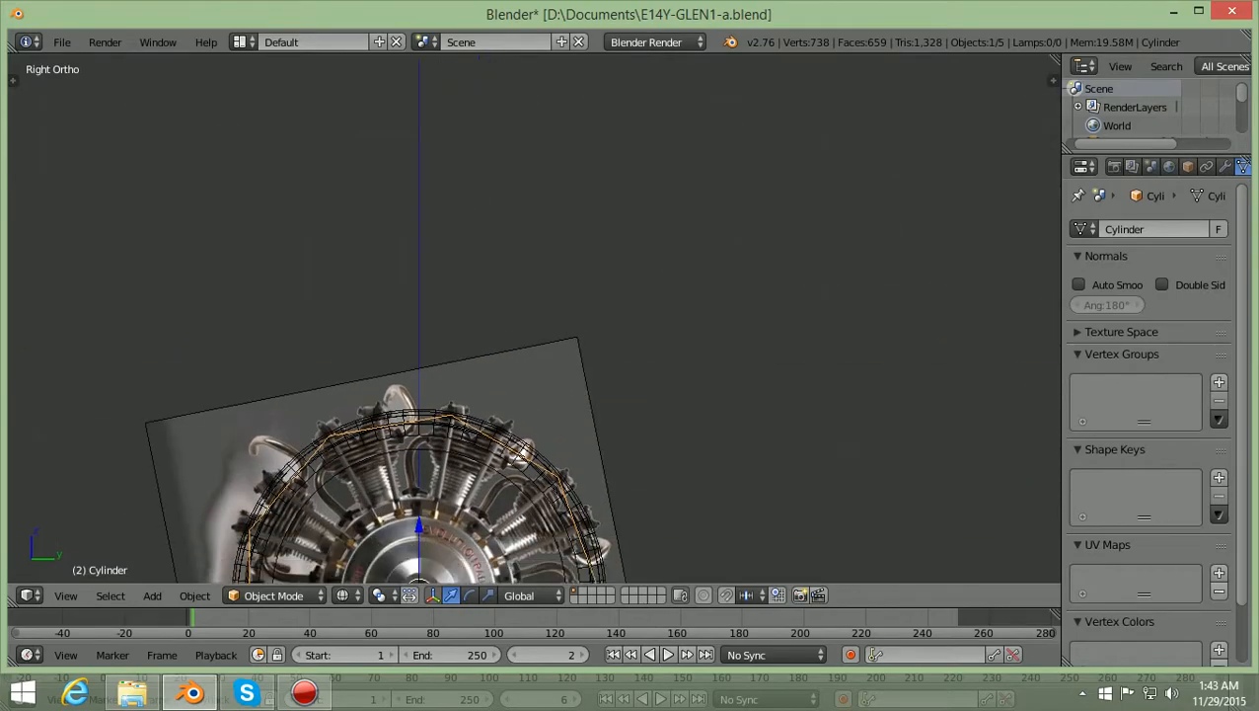
scroll(533, 316, "up", 4)
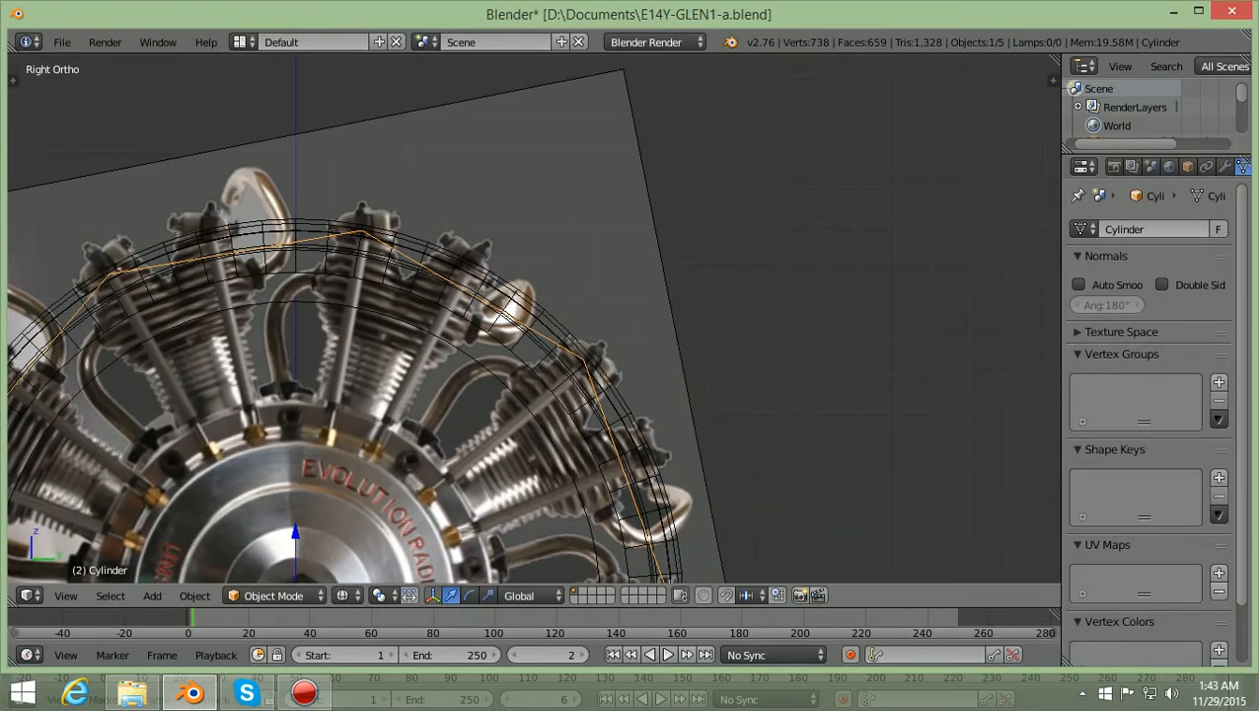
scroll(533, 316, "down", 6, "ctrl")
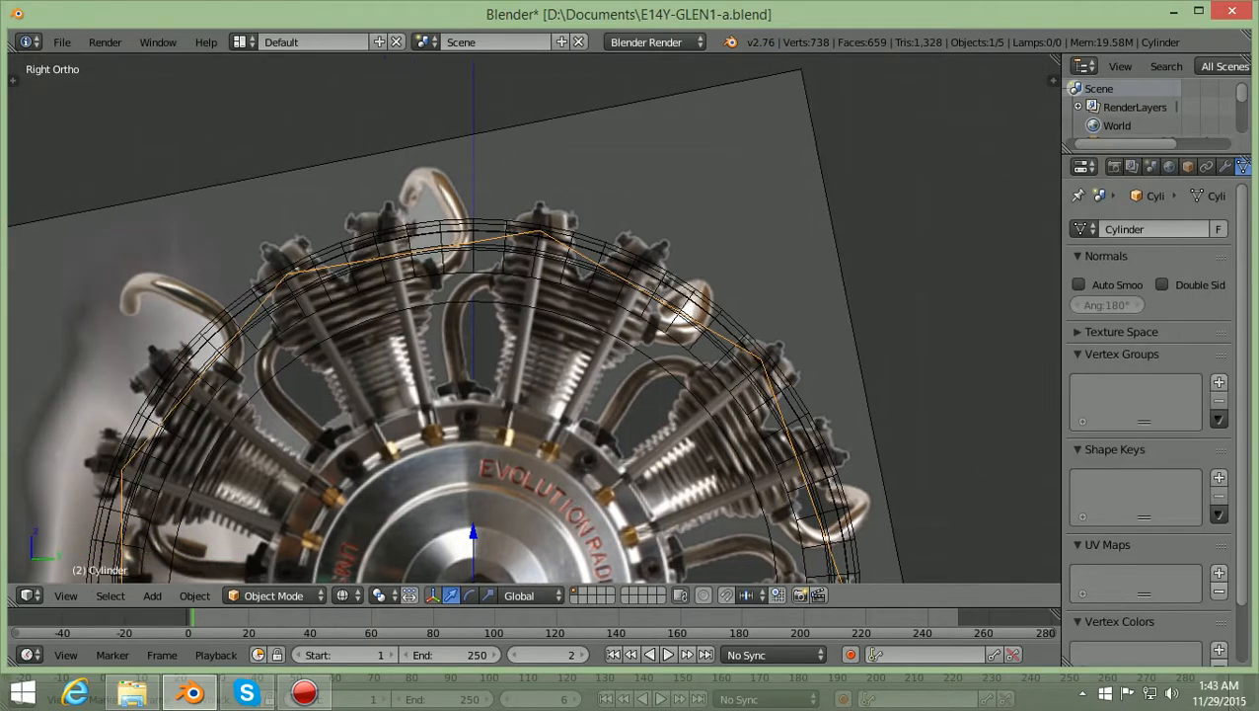
scroll(533, 316, "up", 4)
scroll(533, 316, "up", 3, "shift")
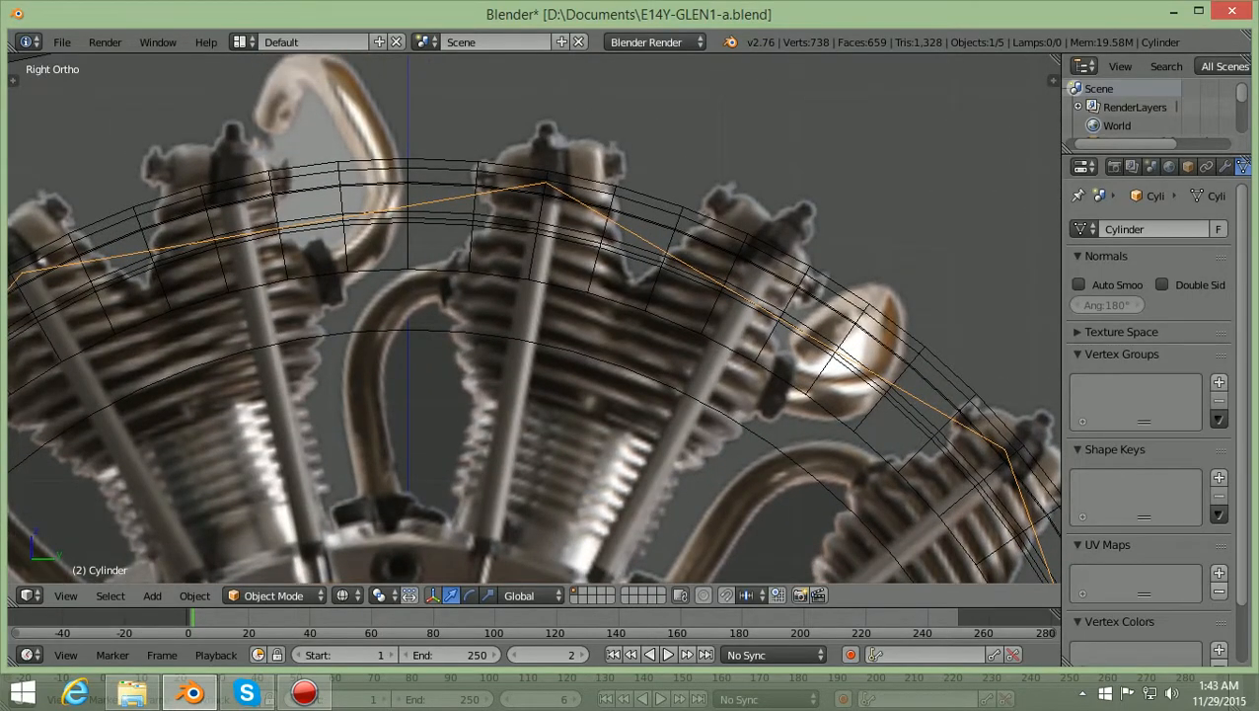
Switch to solid shading and scale the nine-sided cylinder up uniformly by about 1.03 around the engine center
scroll(533, 316, "down", 3, "shift")
scroll(533, 316, "down", 6, "ctrl")
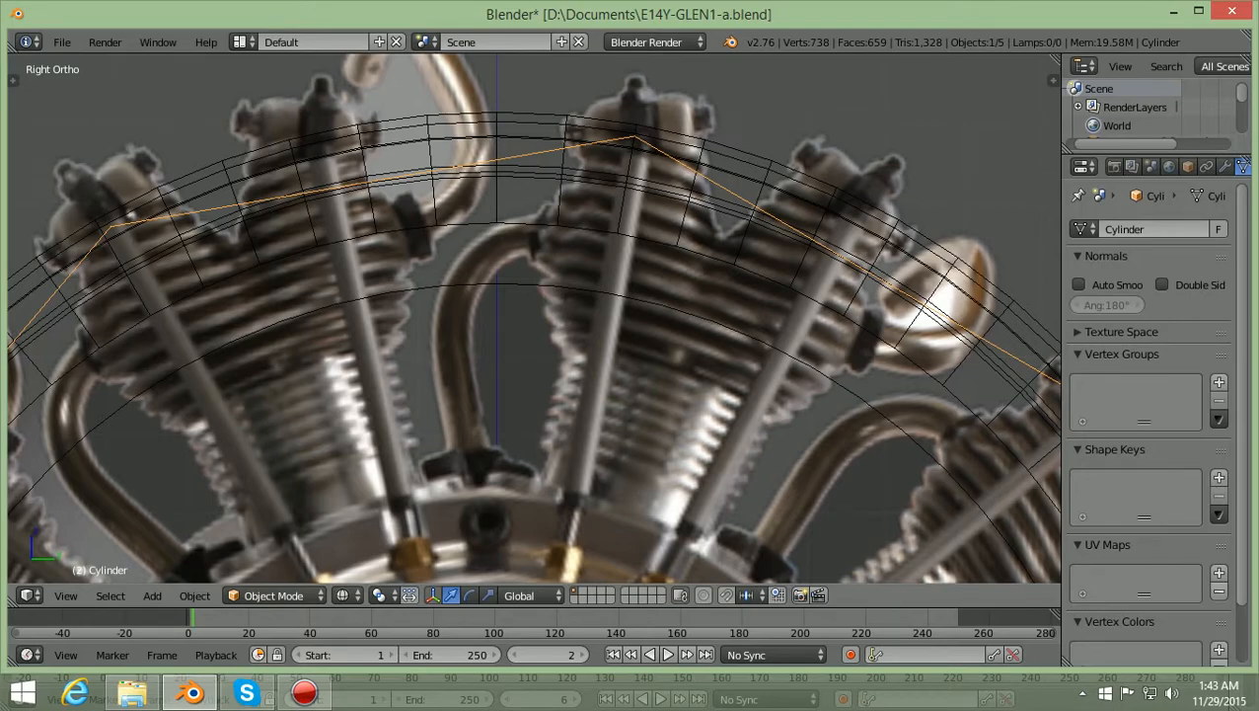
scroll(533, 316, "down", 2)
scroll(533, 316, "down", 3)
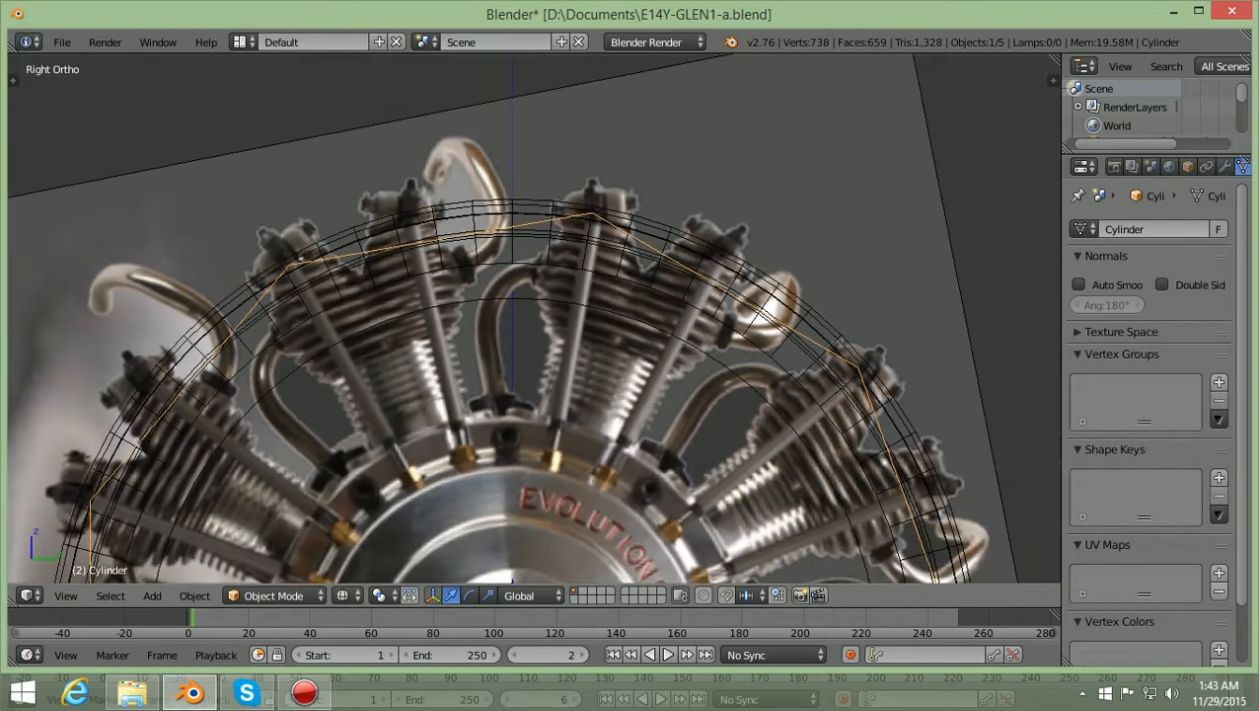
scroll(533, 316, "down", 3)
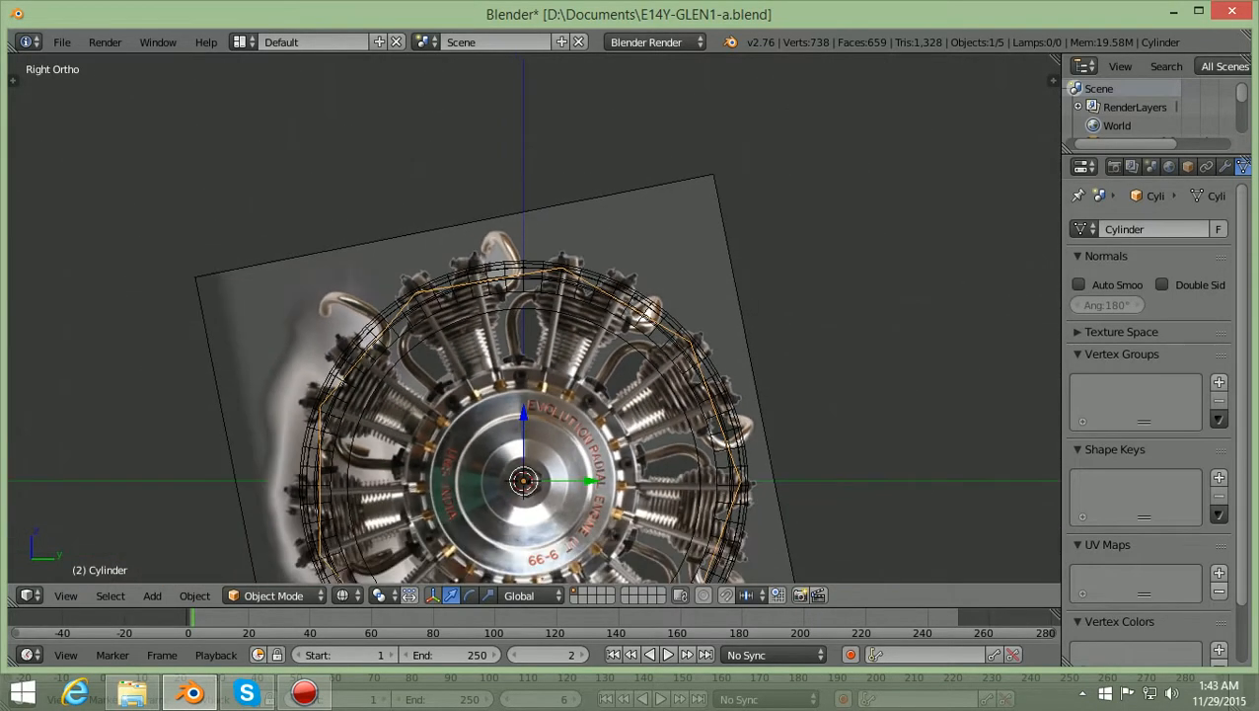
key("z")
scroll(533, 316, "up", 2)
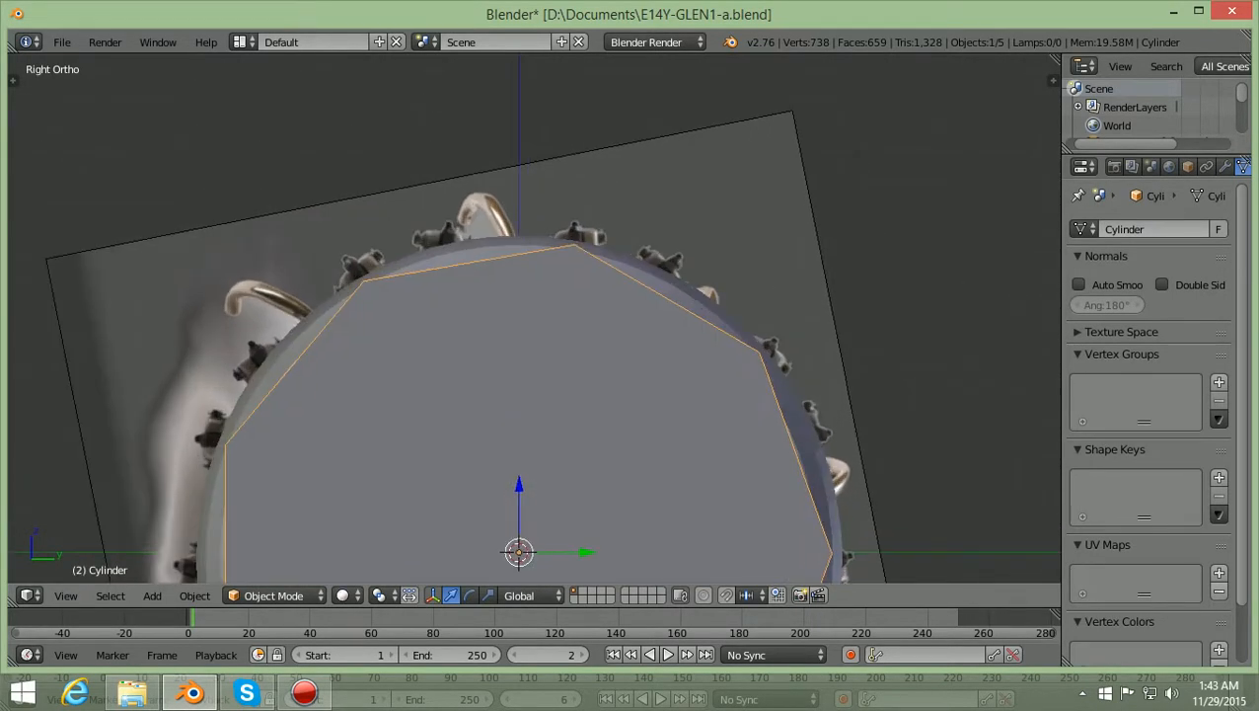
scroll(533, 316, "down", 1)
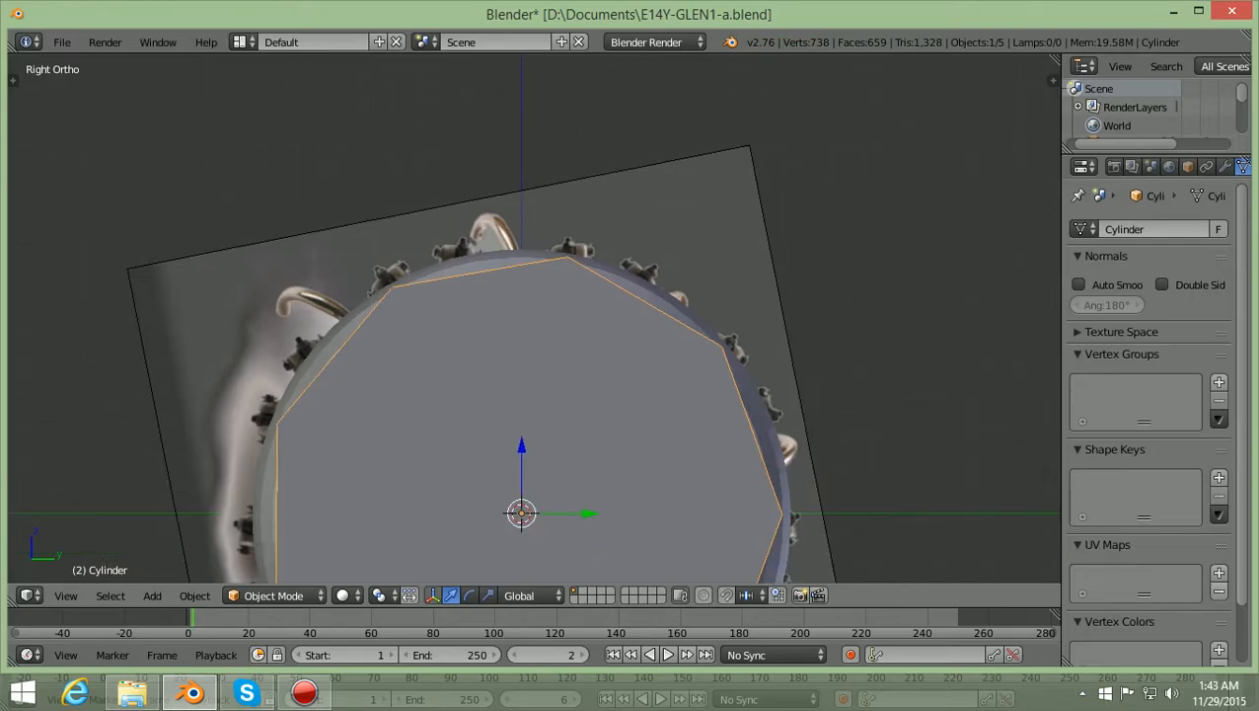
scroll(533, 315, "down", 2)
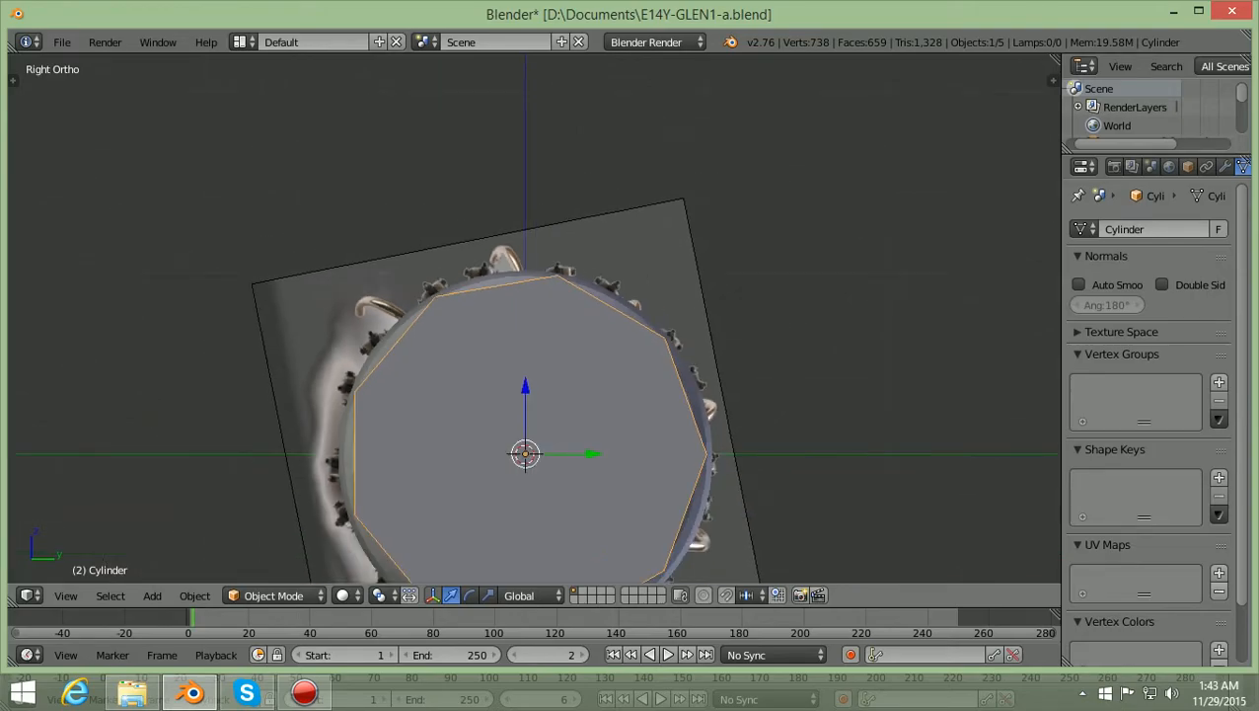
scroll(533, 315, "down", 5, "shift")
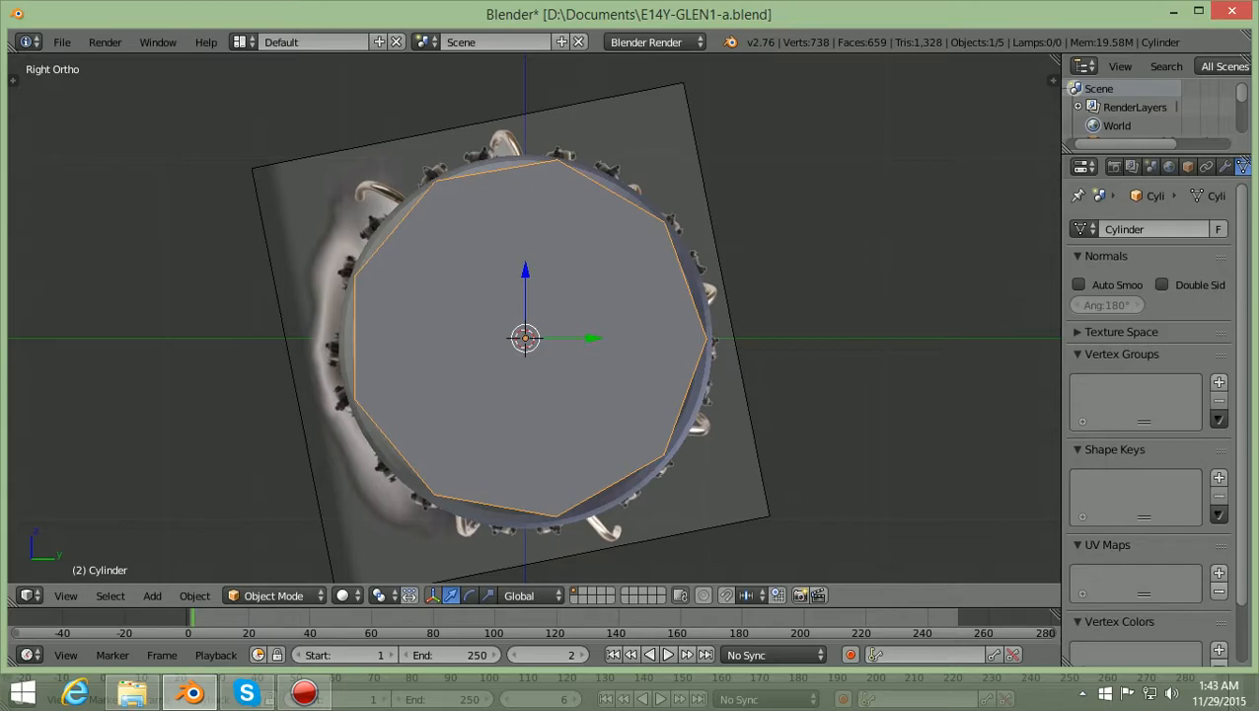
key("s")
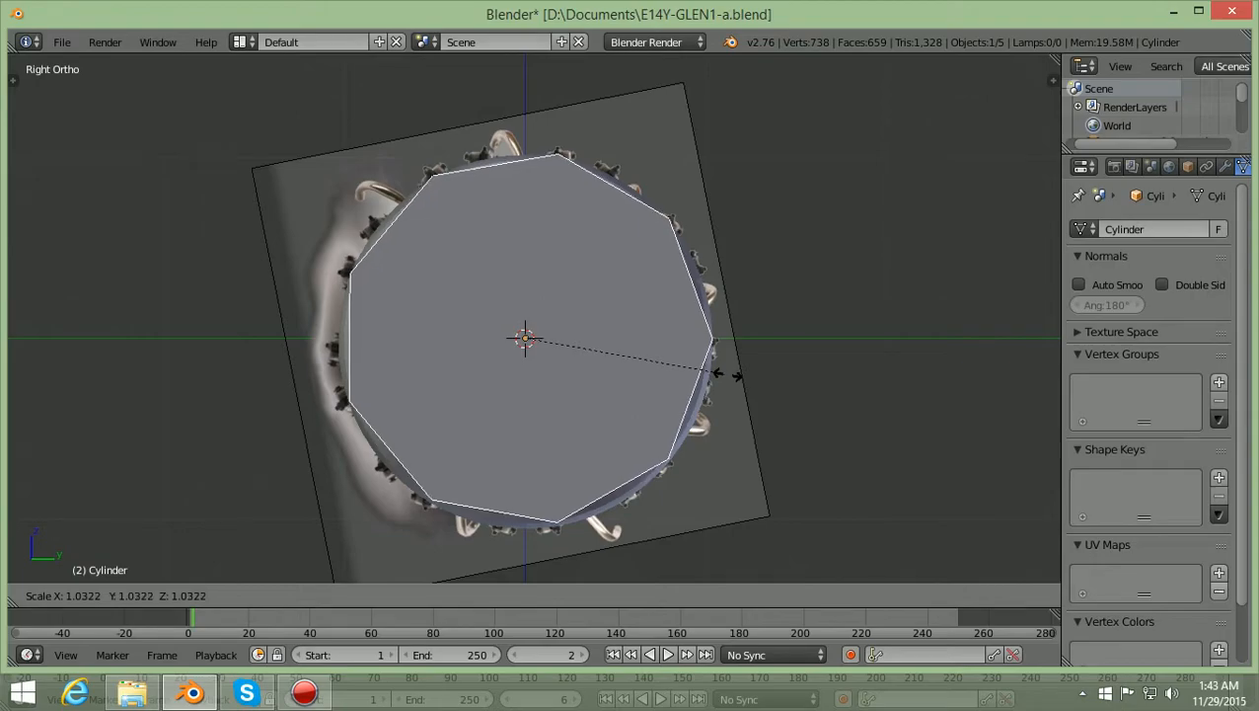
left_click(727, 374)
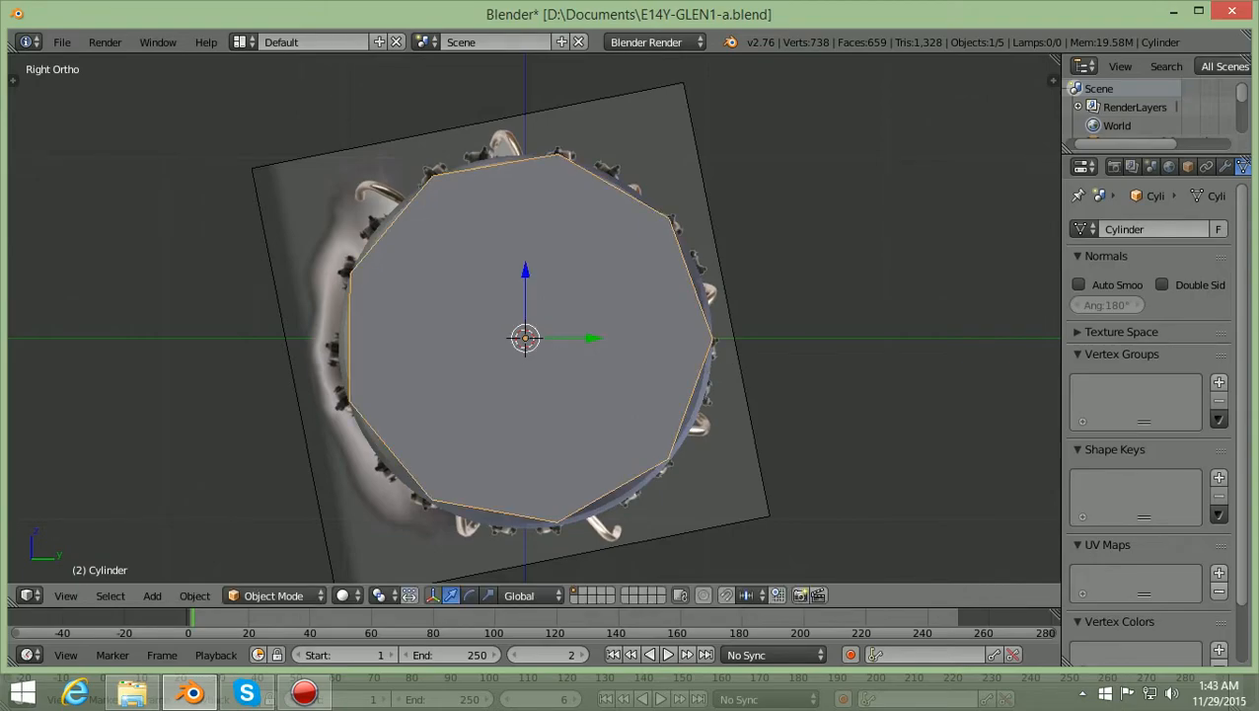
Examine the enlarged cylinder in front view against the side reference of the fuselage, cowling and propeller
scroll(727, 374, "down", 3)
scroll(528, 330, "up", 2)
scroll(528, 330, "down", 2)
scroll(528, 331, "up", 3)
scroll(528, 331, "down", 2)
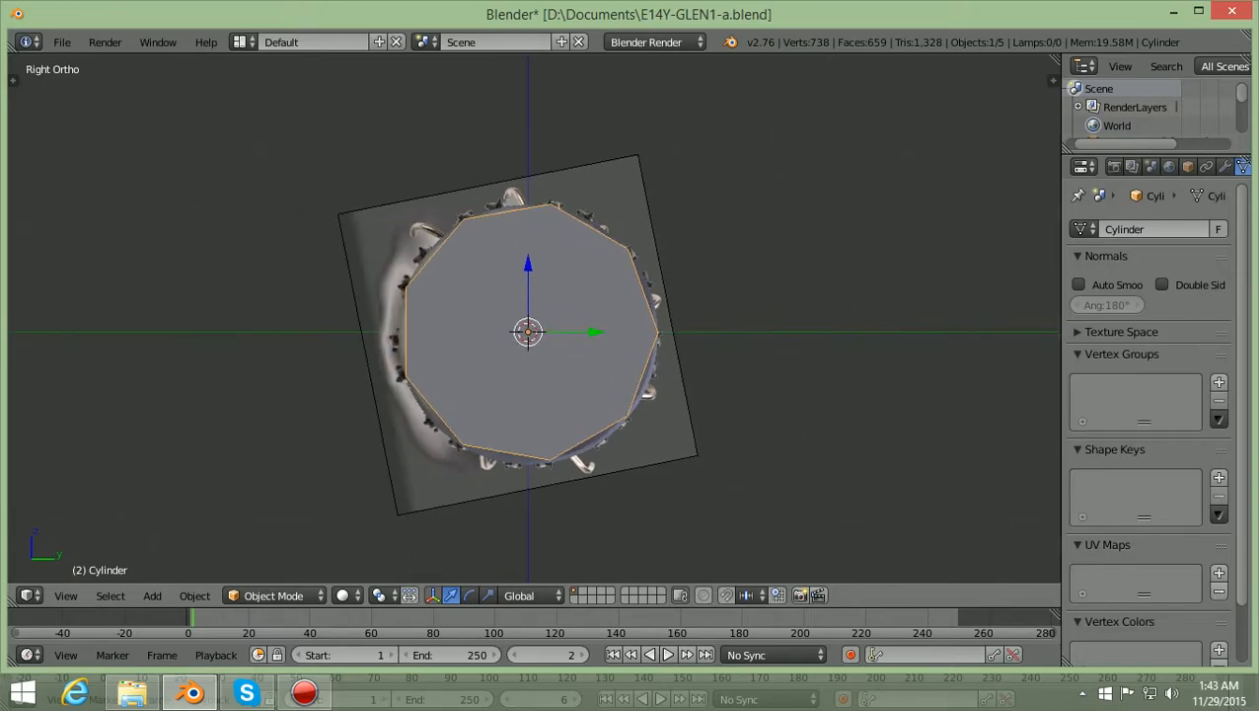
key("KP_1")
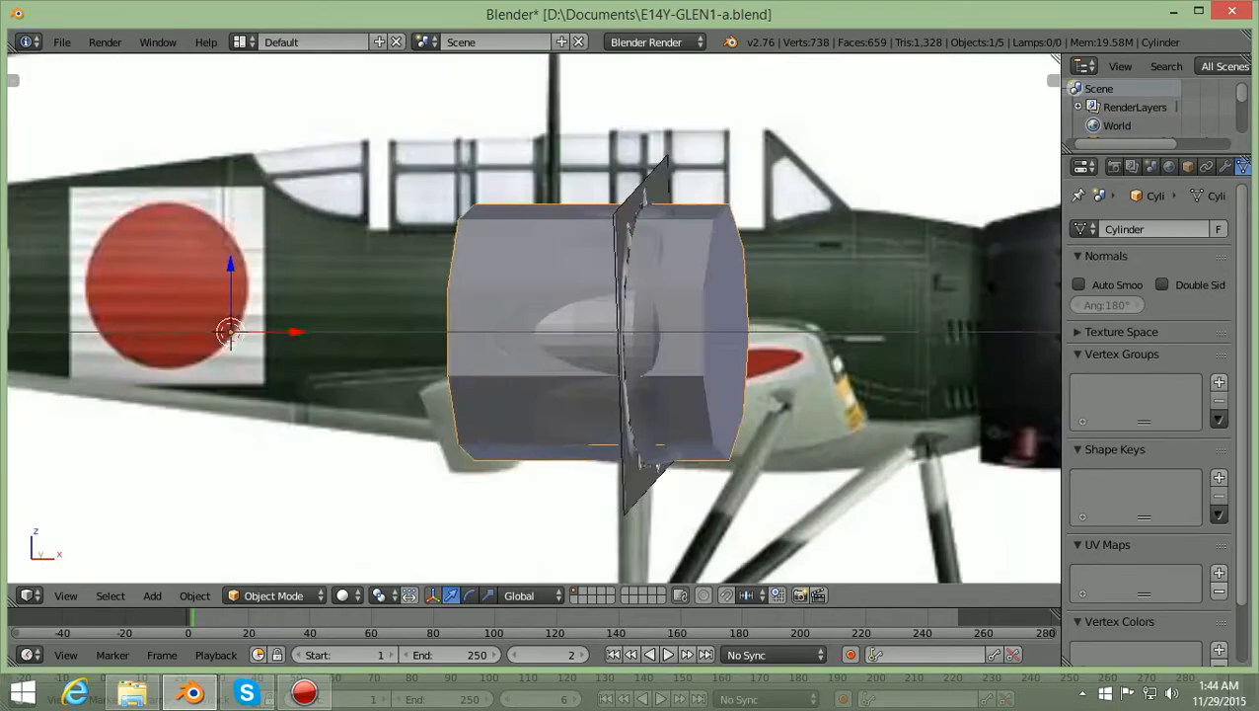
scroll(528, 331, "up", 2)
scroll(528, 331, "down", 1)
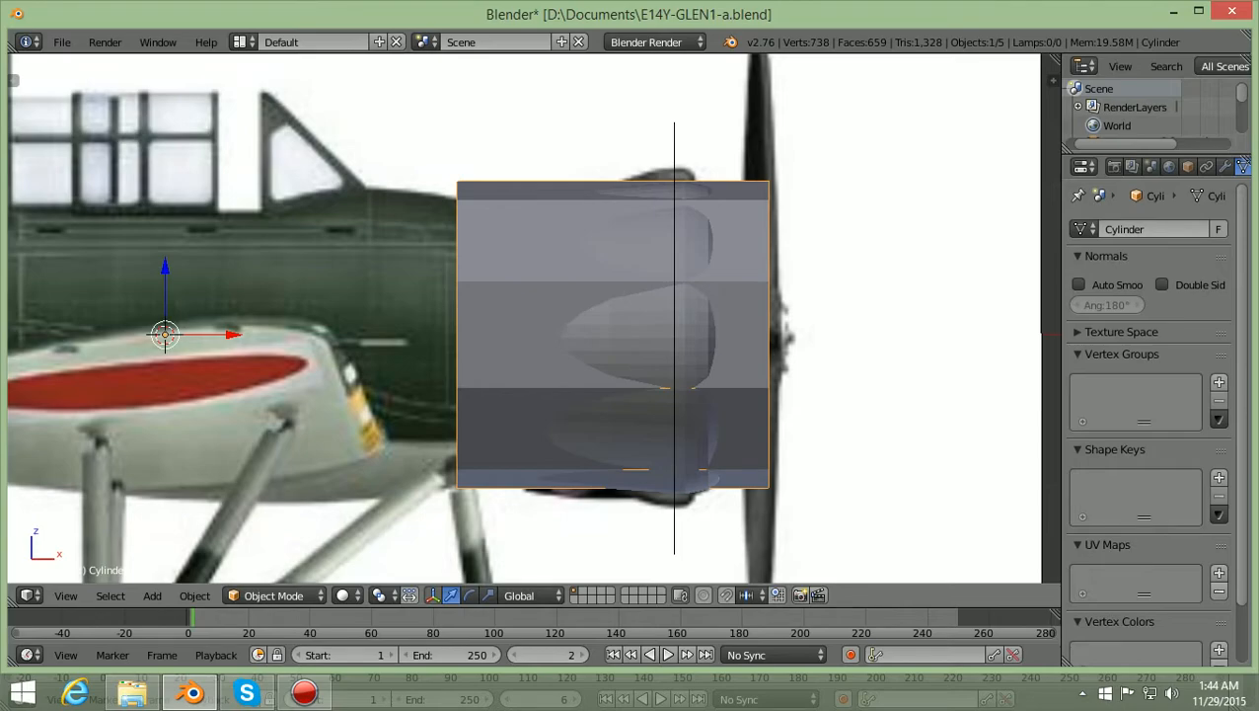
scroll(532, 313, "up", 1)
scroll(533, 316, "down", 2)
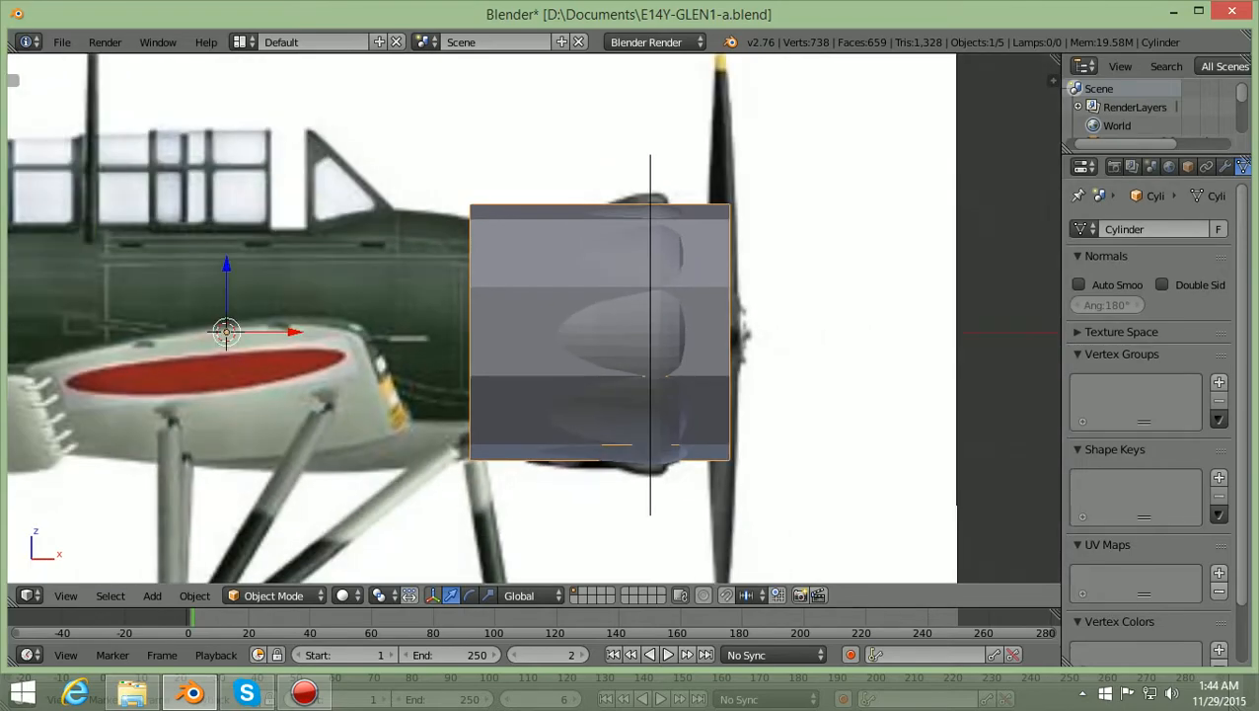
scroll(533, 315, "up", 1)
scroll(533, 316, "down", 2)
scroll(533, 316, "up", 1)
scroll(532, 318, "down", 2)
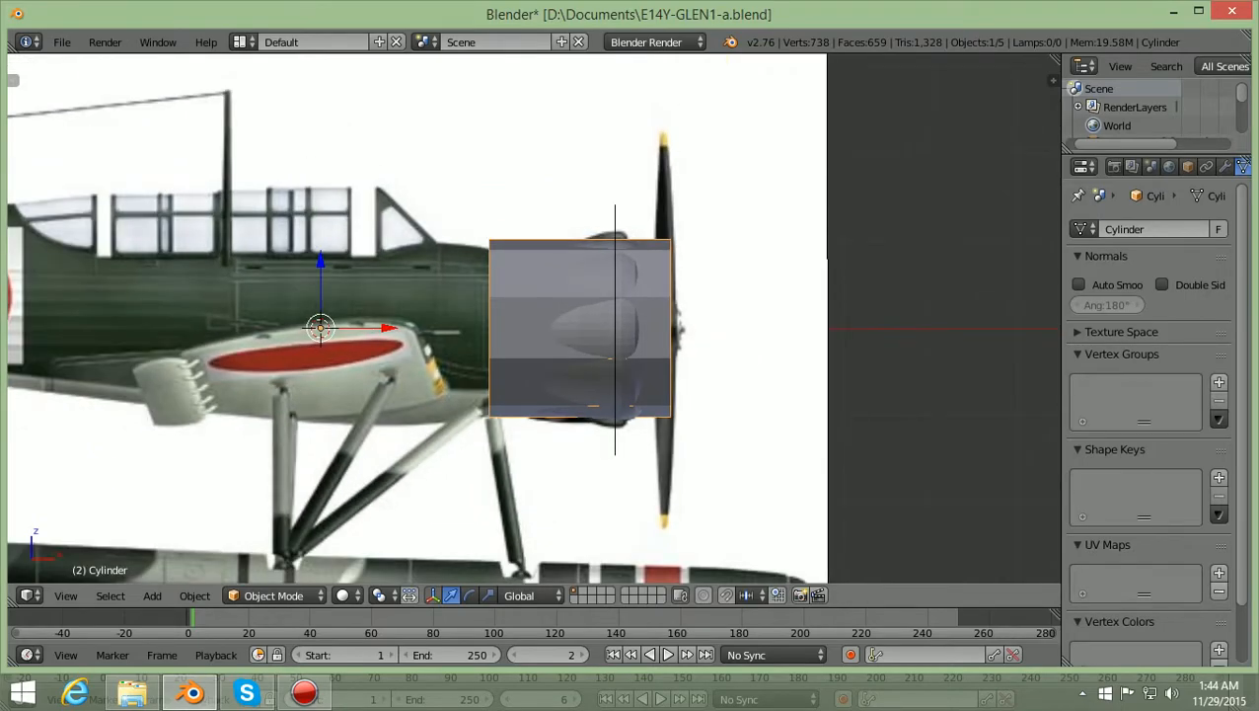
scroll(533, 319, "up", 3)
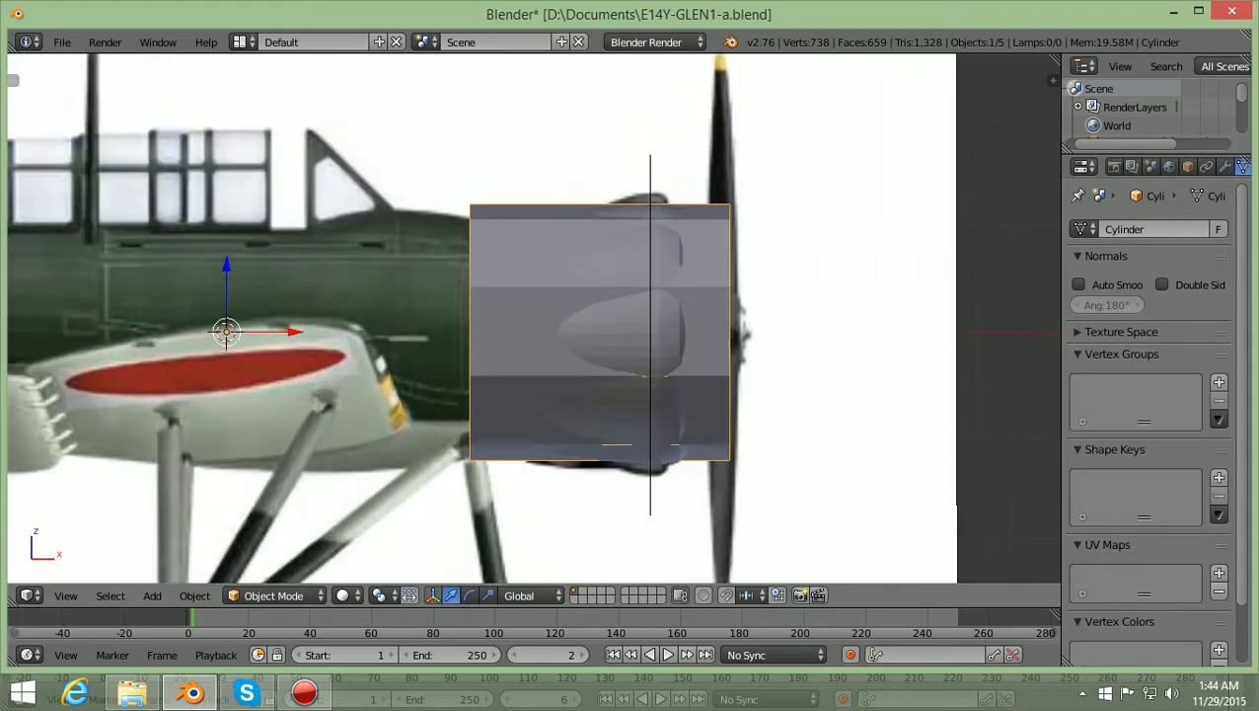
scroll(533, 319, "down", 1)
scroll(536, 321, "up", 1)
scroll(536, 320, "down", 1)
Select the engine cowling torus instead of the cylinder and display the scene in wireframe
key("z")
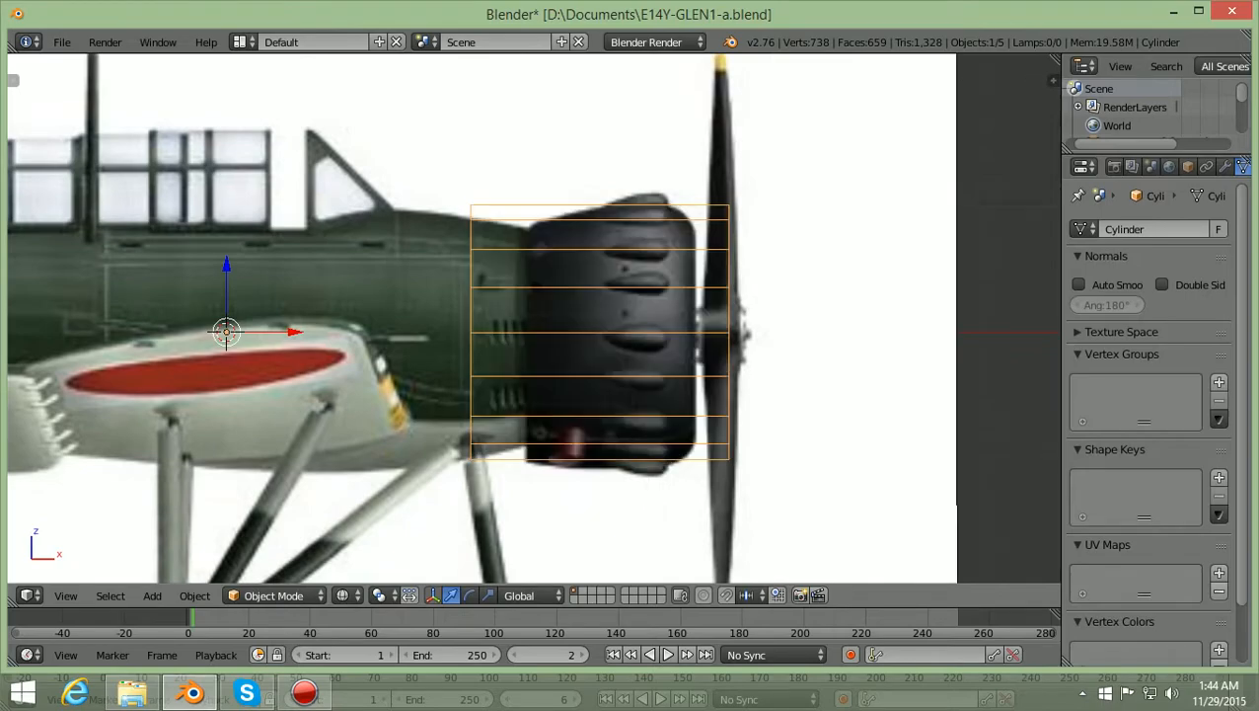
scroll(533, 323, "up", 1)
key("z")
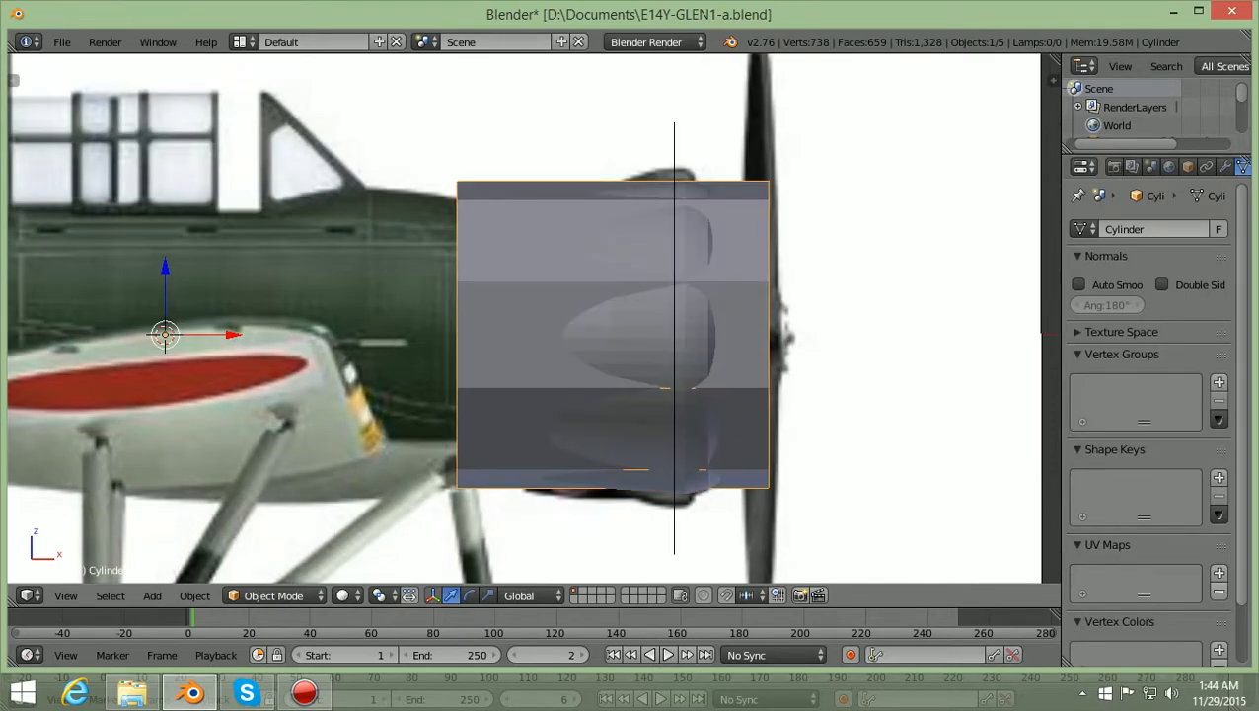
right_click(663, 338)
key("z")
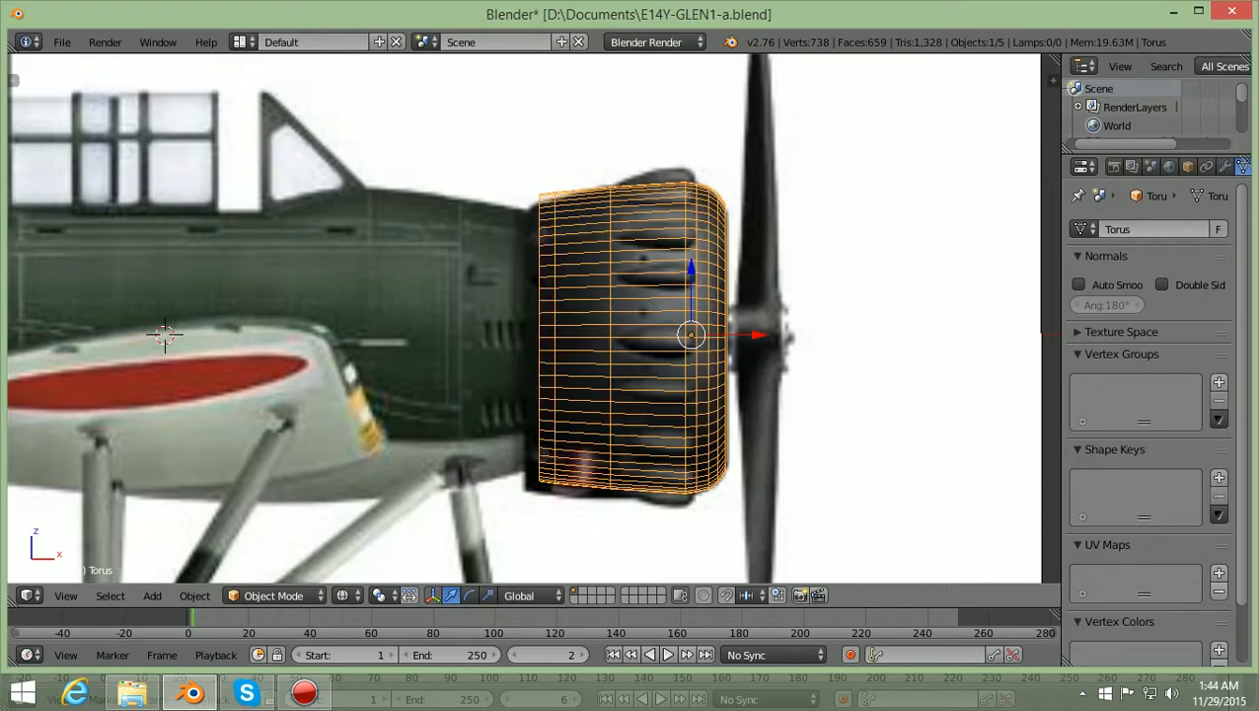
Inspect how the cowling mesh lines up with the cowling outline and bulges in the front view reference
scroll(527, 314, "up", 2)
scroll(90, 338, "down", 1)
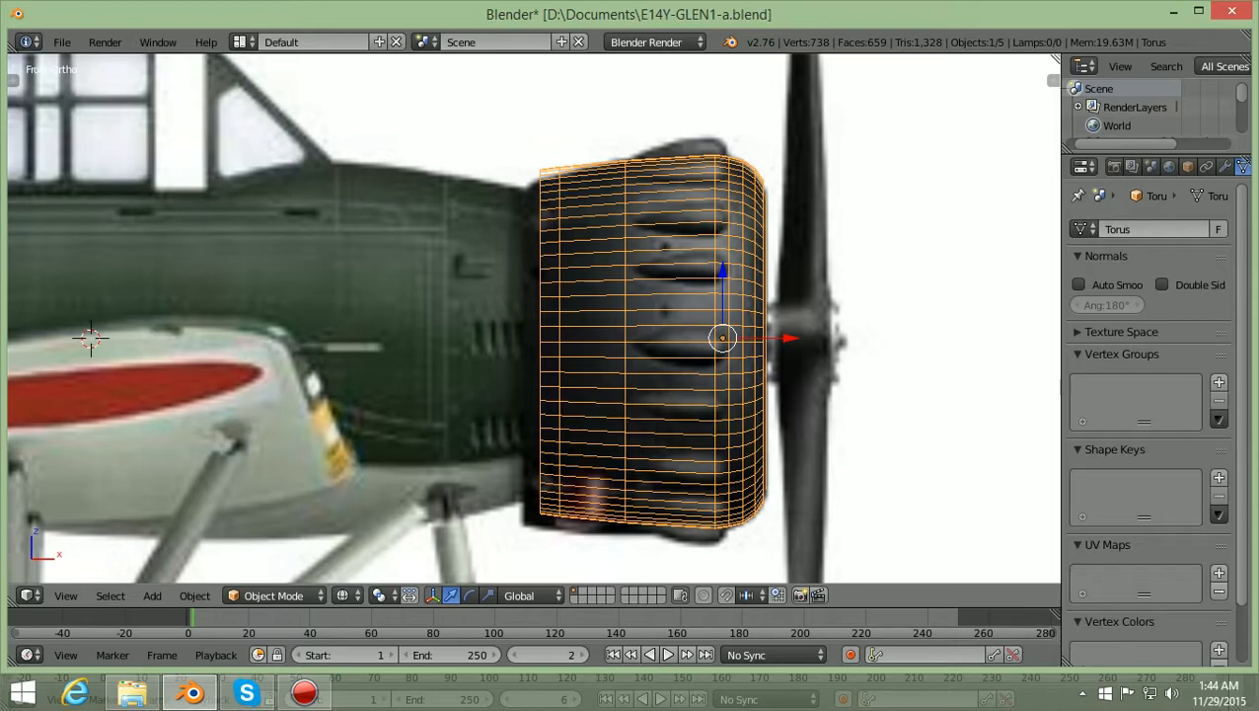
scroll(534, 318, "up", 4, "ctrl")
scroll(534, 318, "down", 3, "shift")
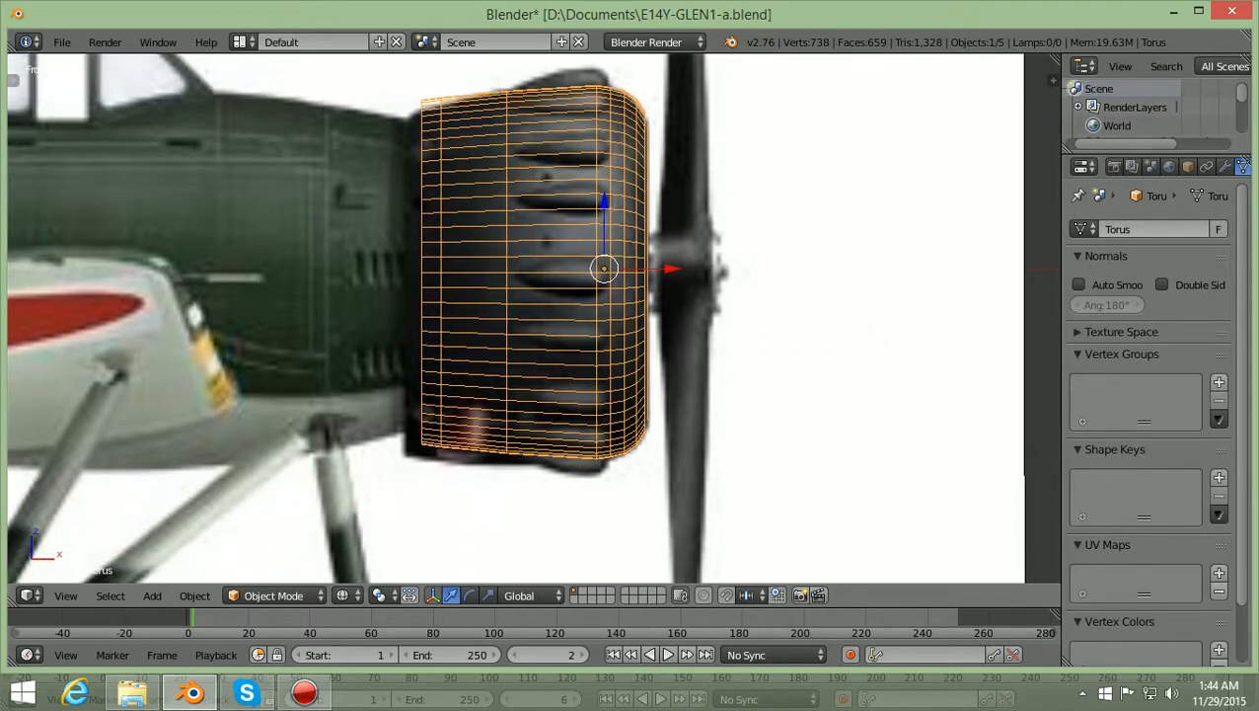
scroll(533, 316, "up", 2)
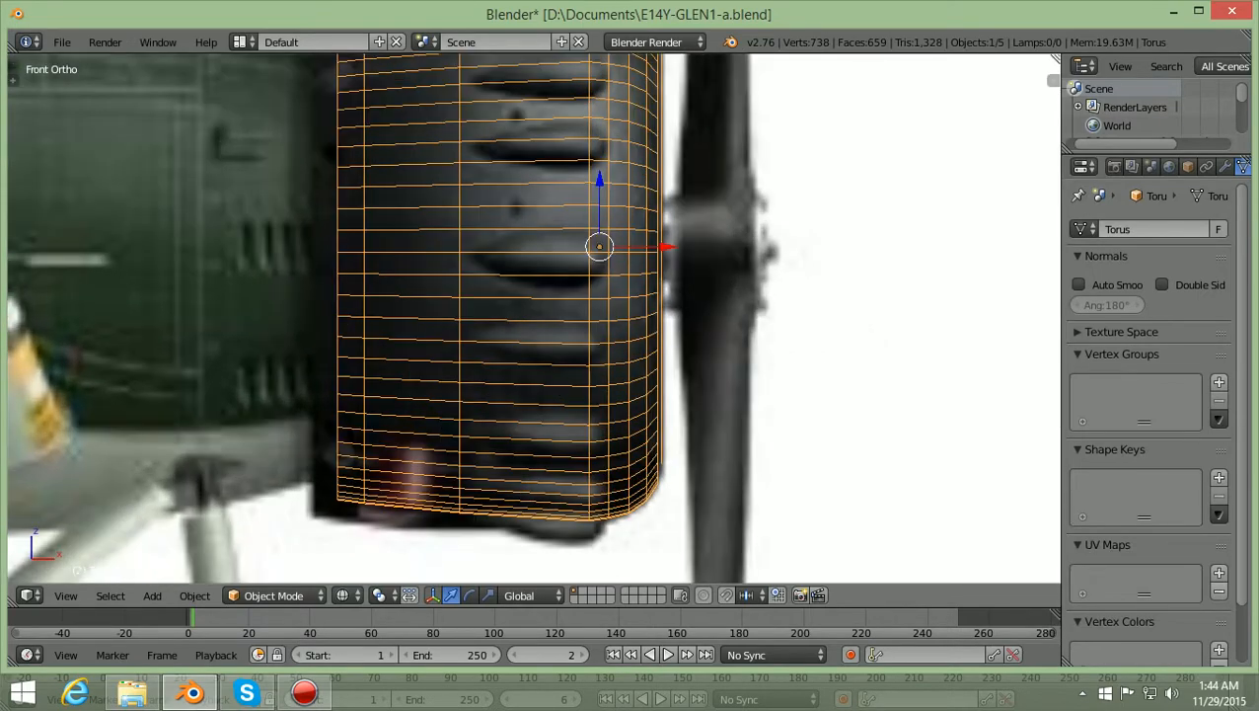
scroll(534, 318, "down", 2)
scroll(534, 318, "up", 2)
scroll(534, 318, "up", 3, "shift")
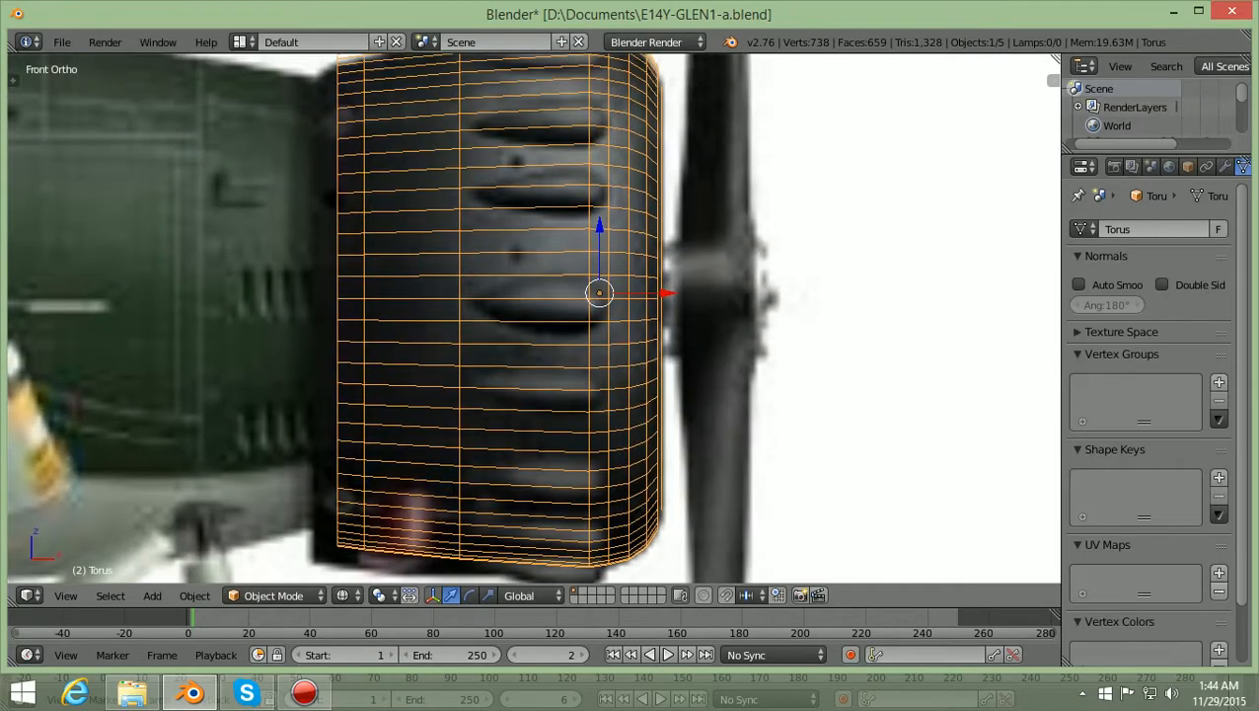
scroll(534, 317, "up", 2)
scroll(533, 318, "up", 1)
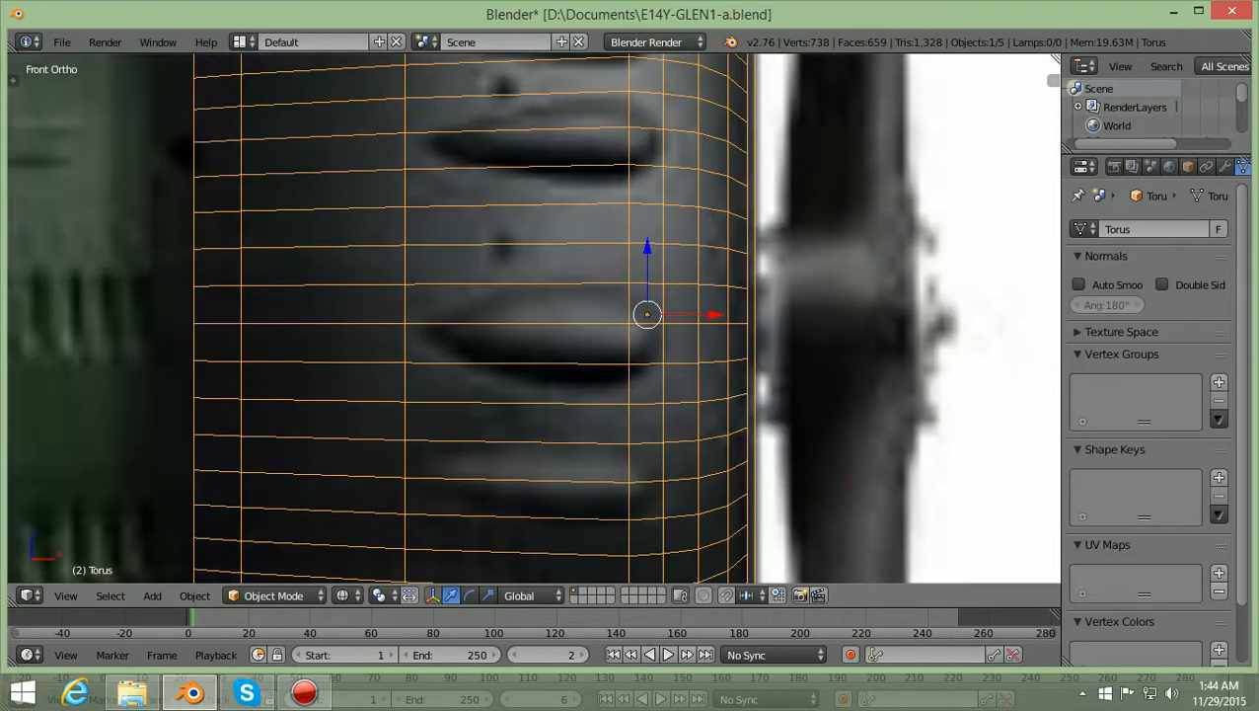
scroll(534, 318, "up", 3, "ctrl")
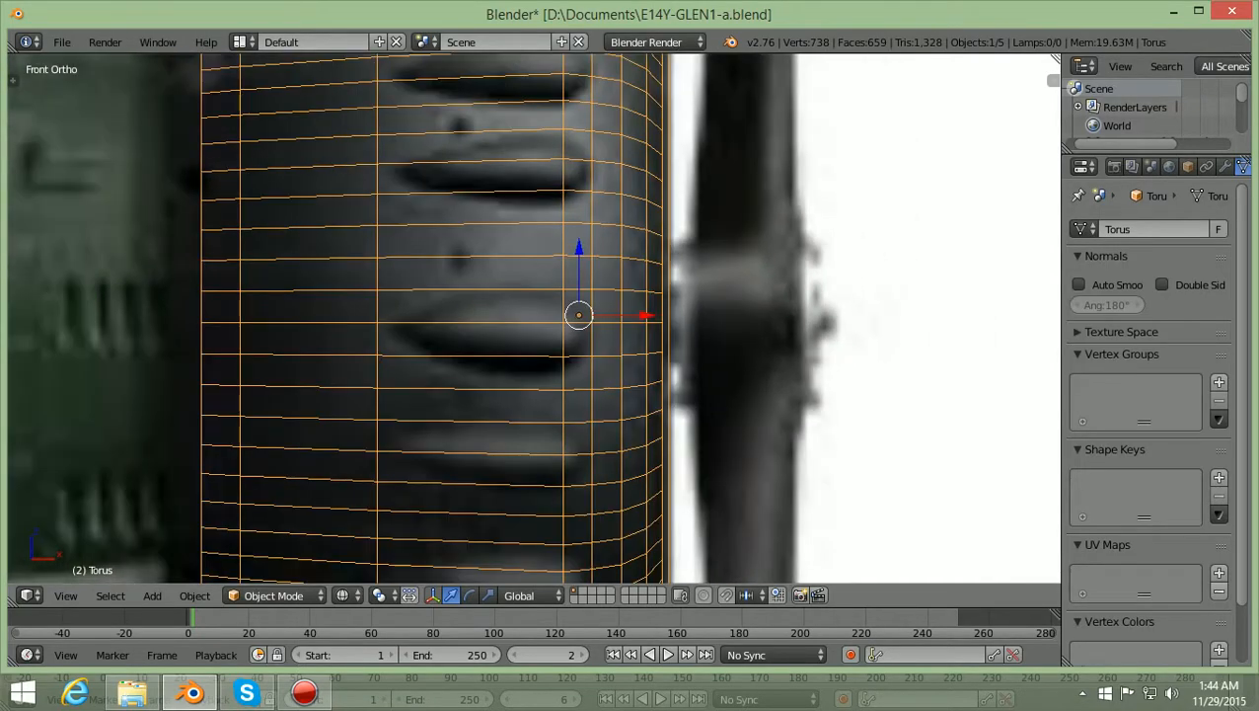
scroll(534, 318, "down", 1)
scroll(534, 318, "down", 1)
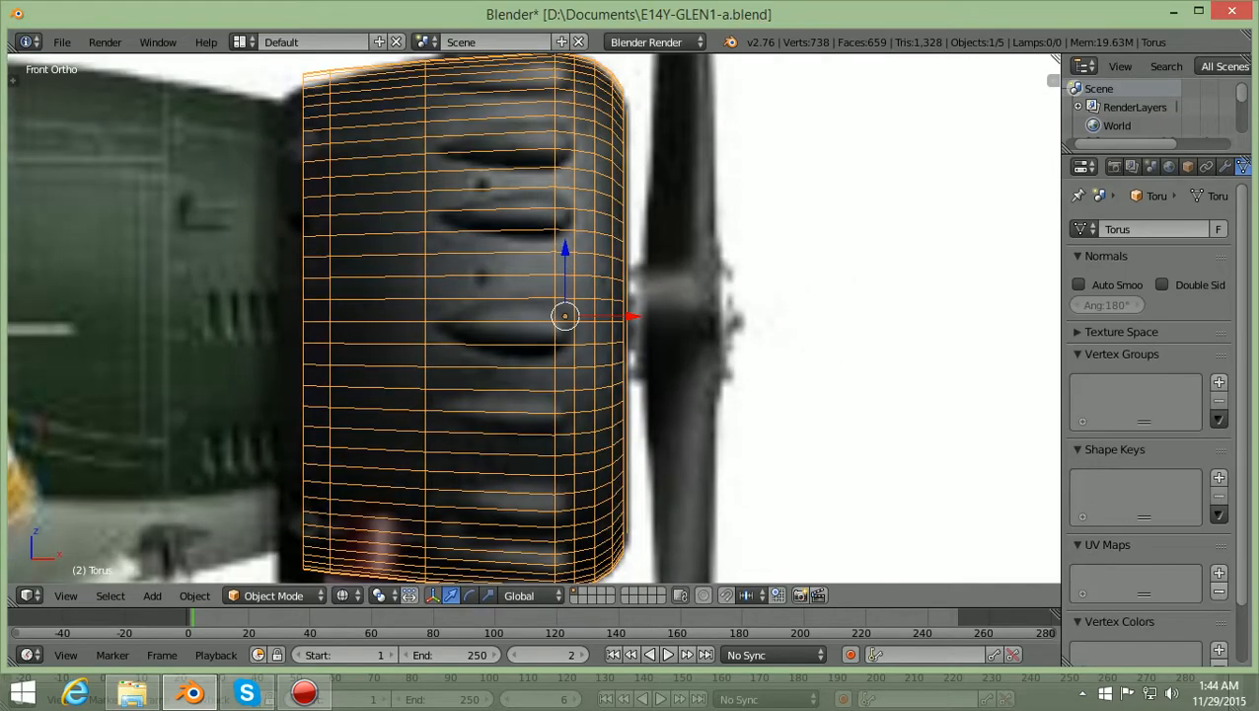
scroll(534, 317, "down", 1)
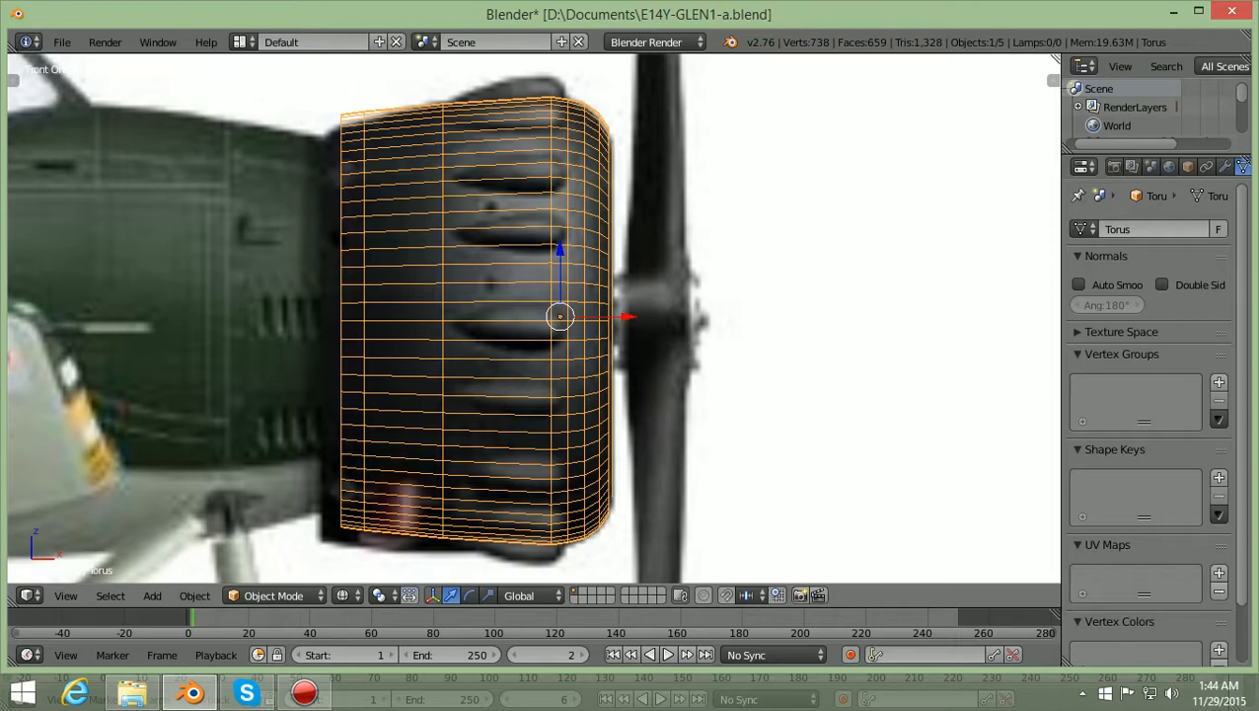
Try to nudge the cowling torus slightly upward along the global Z axis
key("g")
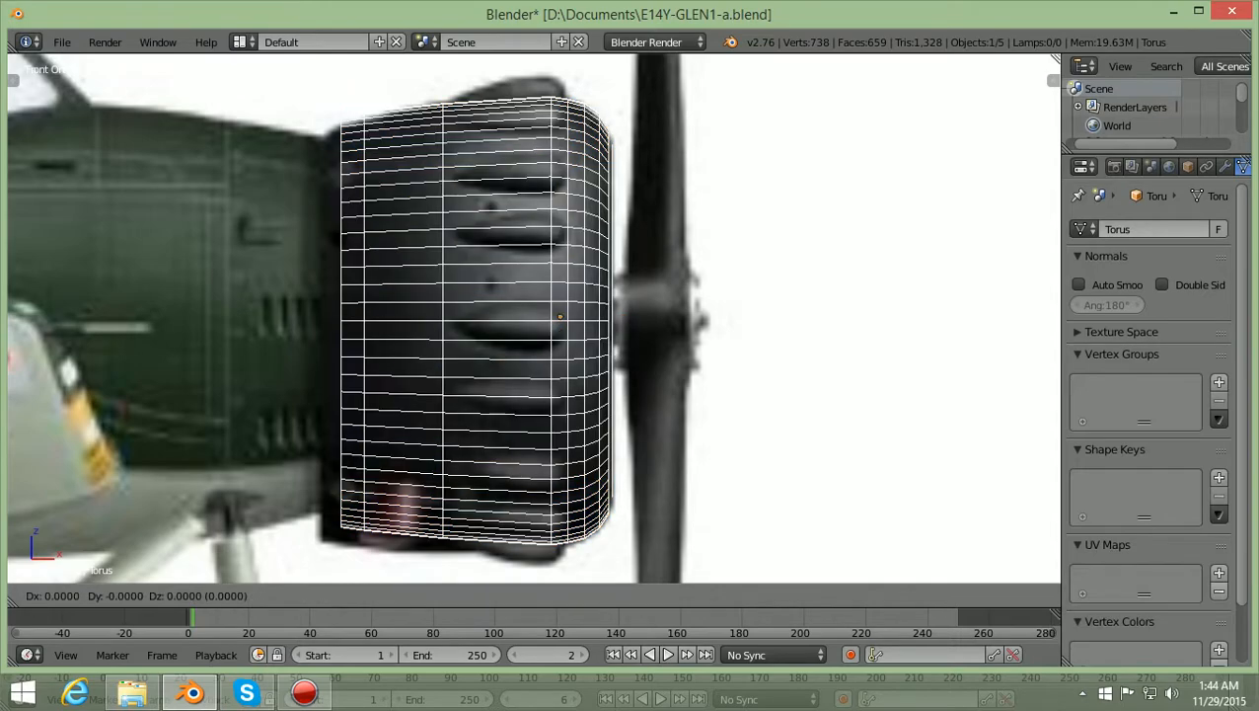
key("z")
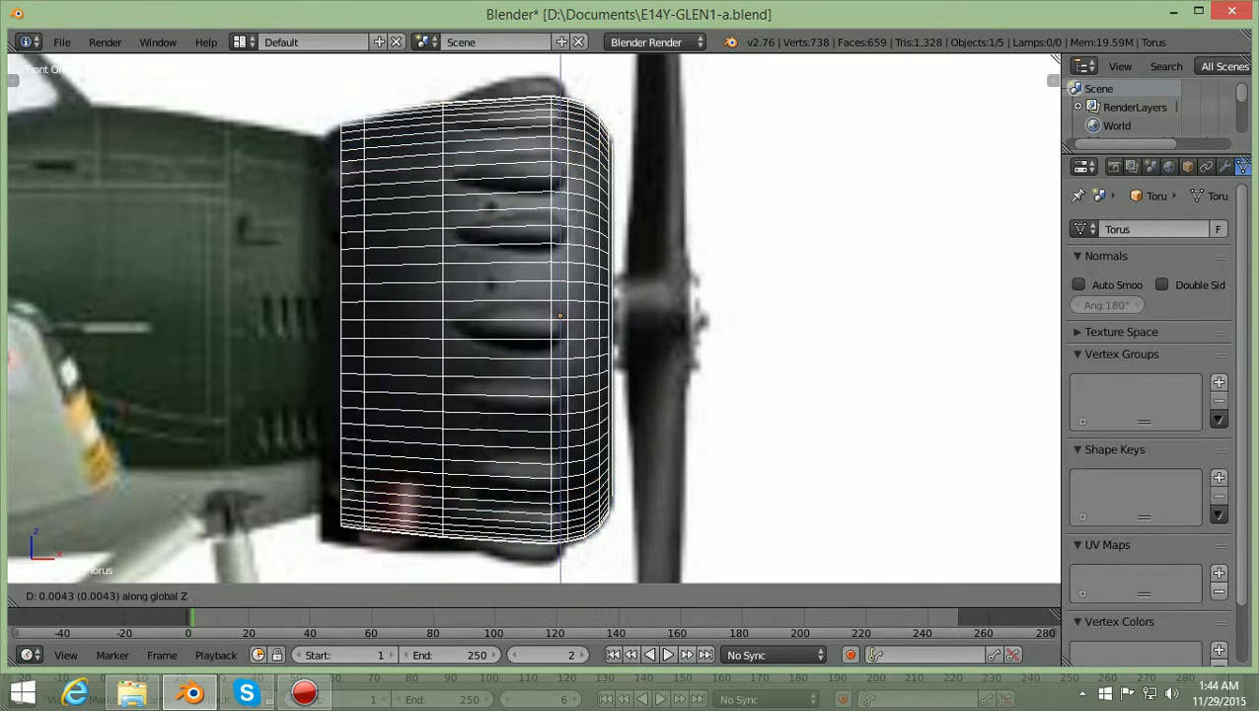
key("Return")
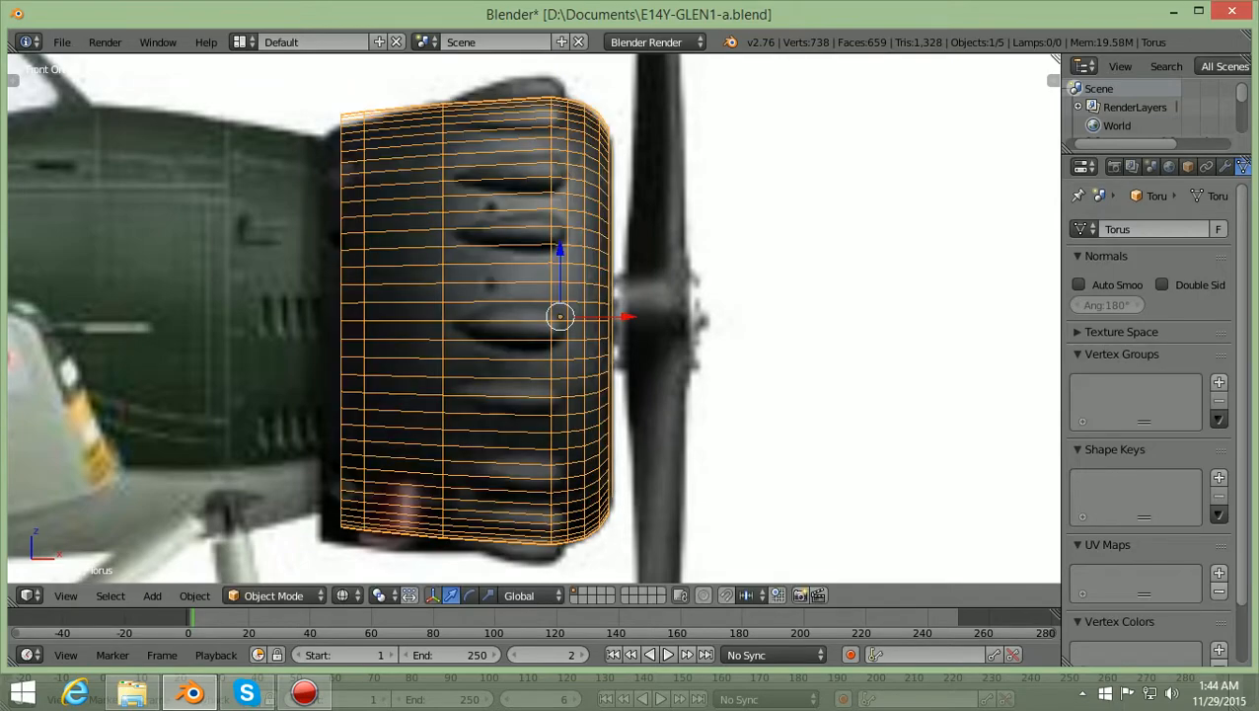
Check the cowling mesh's vertical alignment with the reference up close, from an angle and in front view
scroll(534, 318, "up", 1)
scroll(534, 318, "up", 1)
scroll(534, 317, "up", 2)
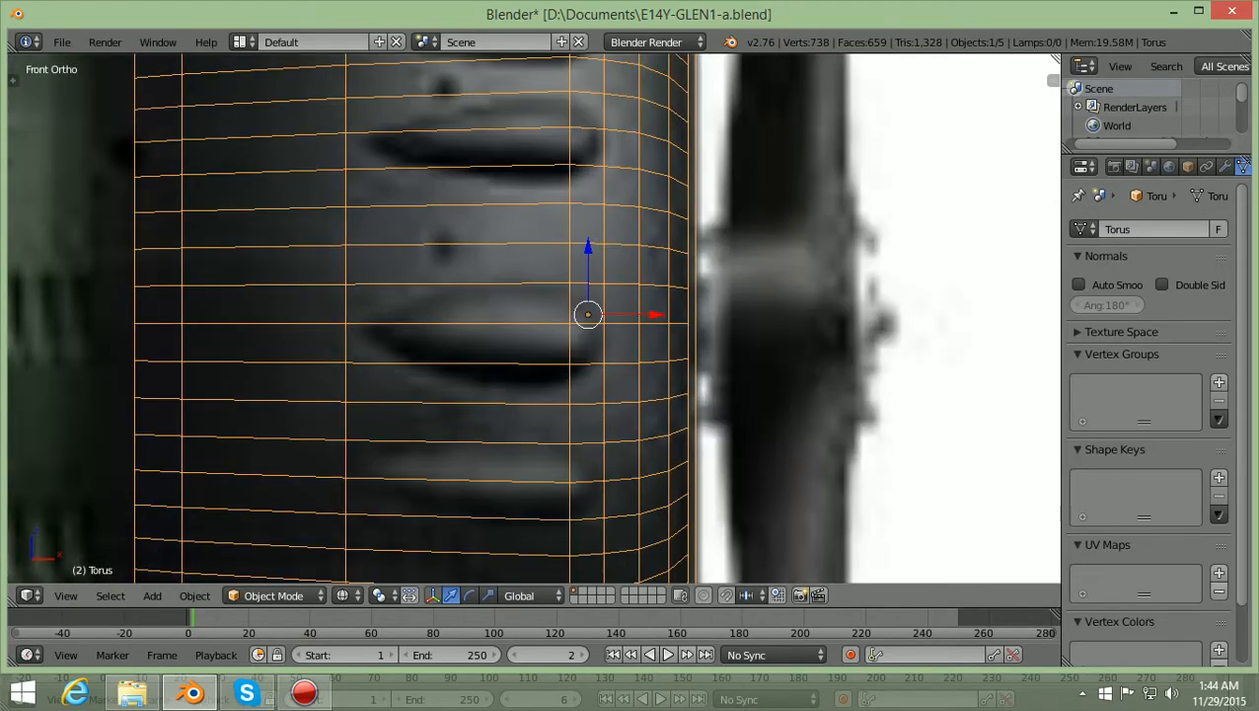
scroll(534, 318, "down", 2)
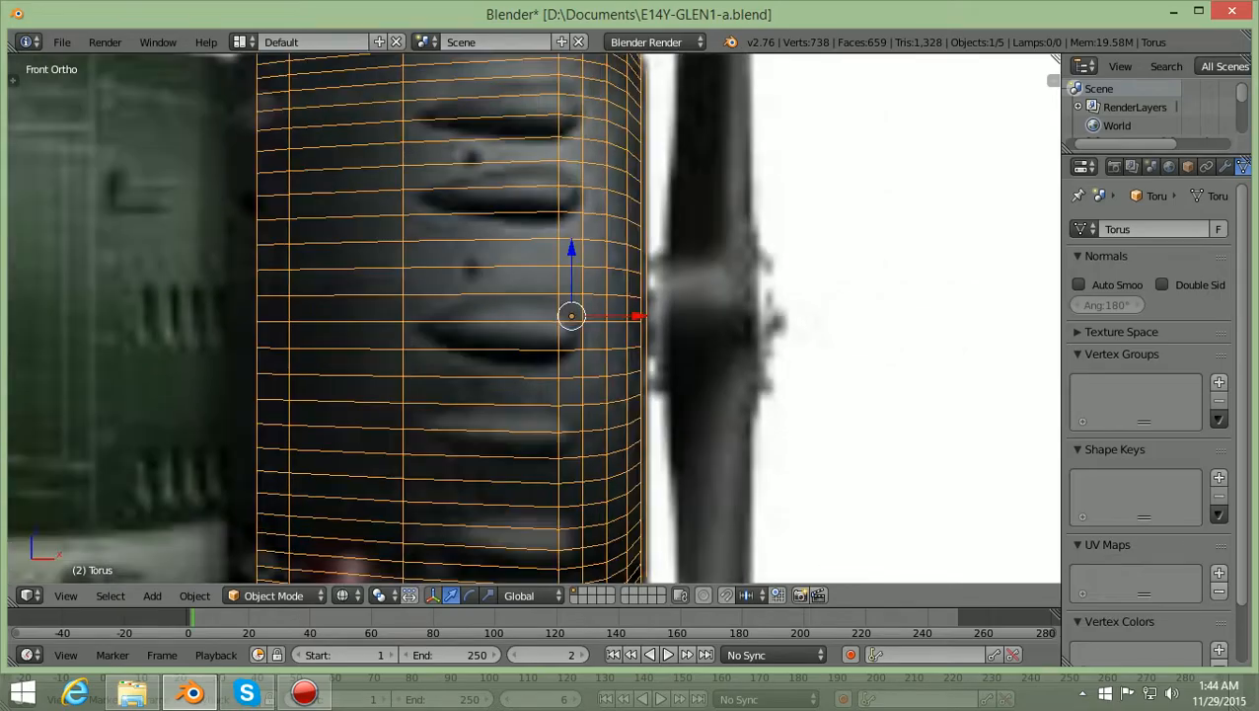
scroll(534, 318, "down", 2)
middle_click_drag(534, 317, 425, 332)
key("KP_1")
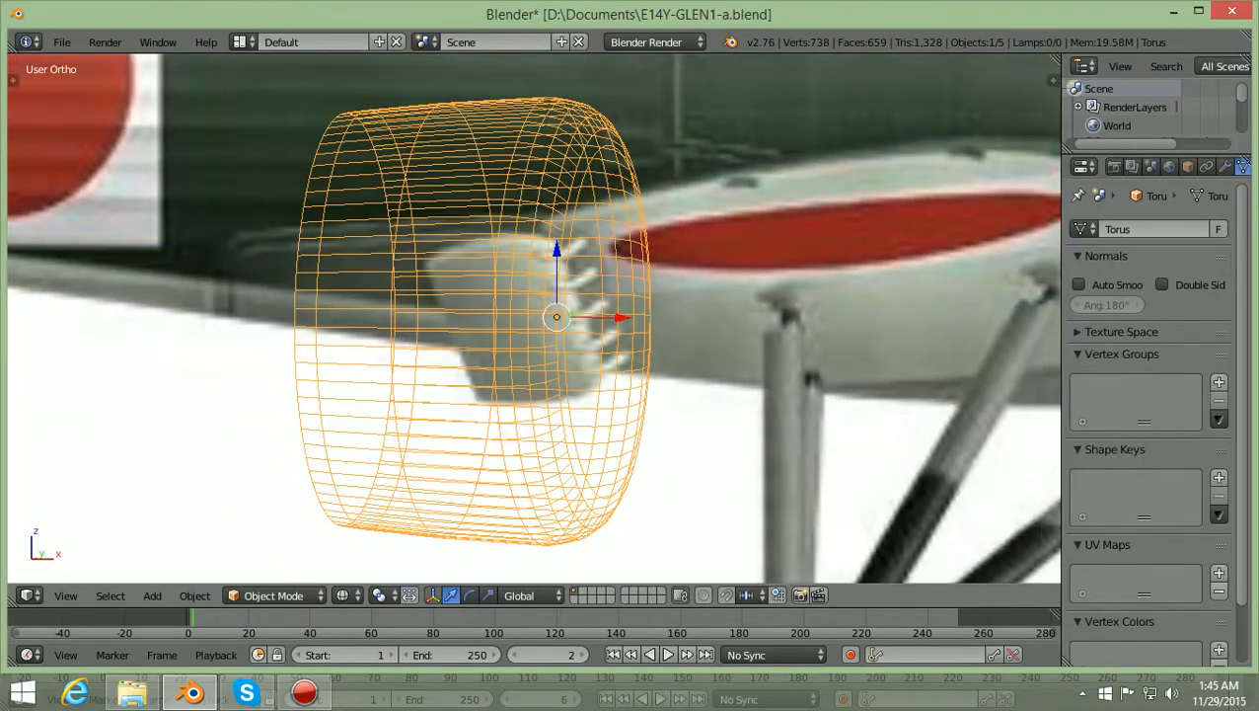
scroll(534, 317, "up", 6)
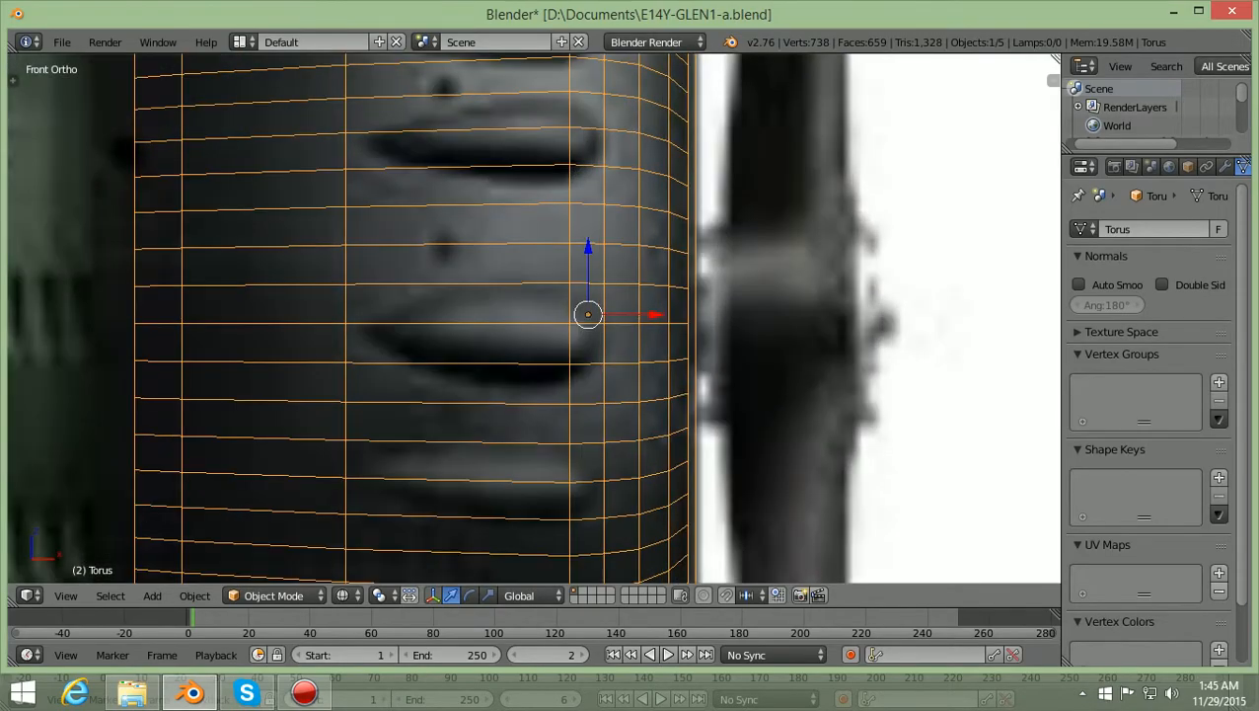
scroll(534, 317, "down", 4)
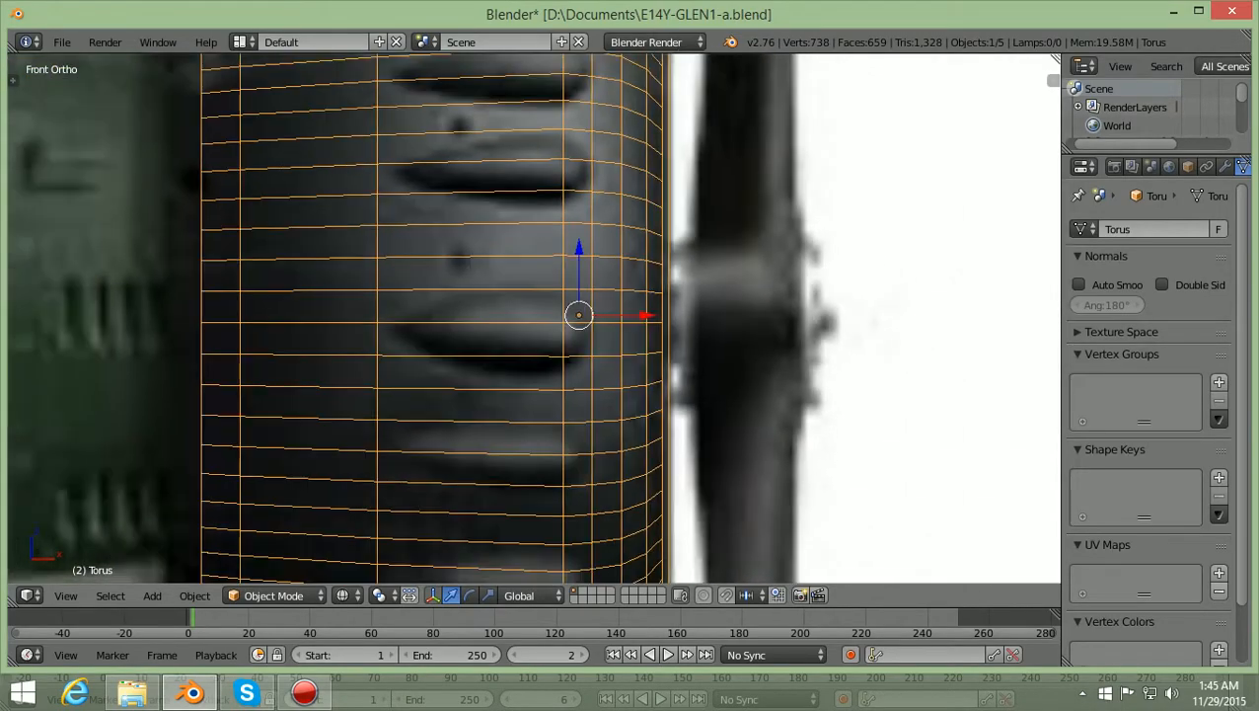
scroll(534, 316, "down", 4)
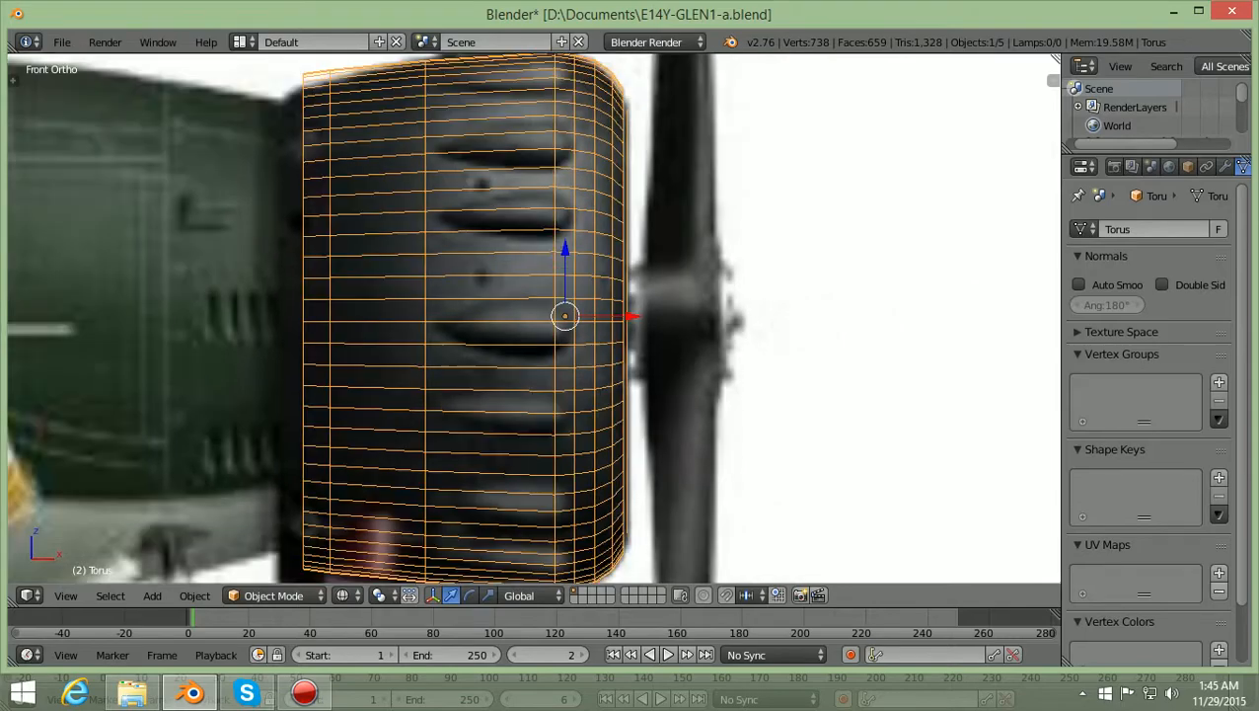
Examine in front view how the torus's horizontal edges line up with the bulges on the cowling reference
scroll(534, 317, "up", 1)
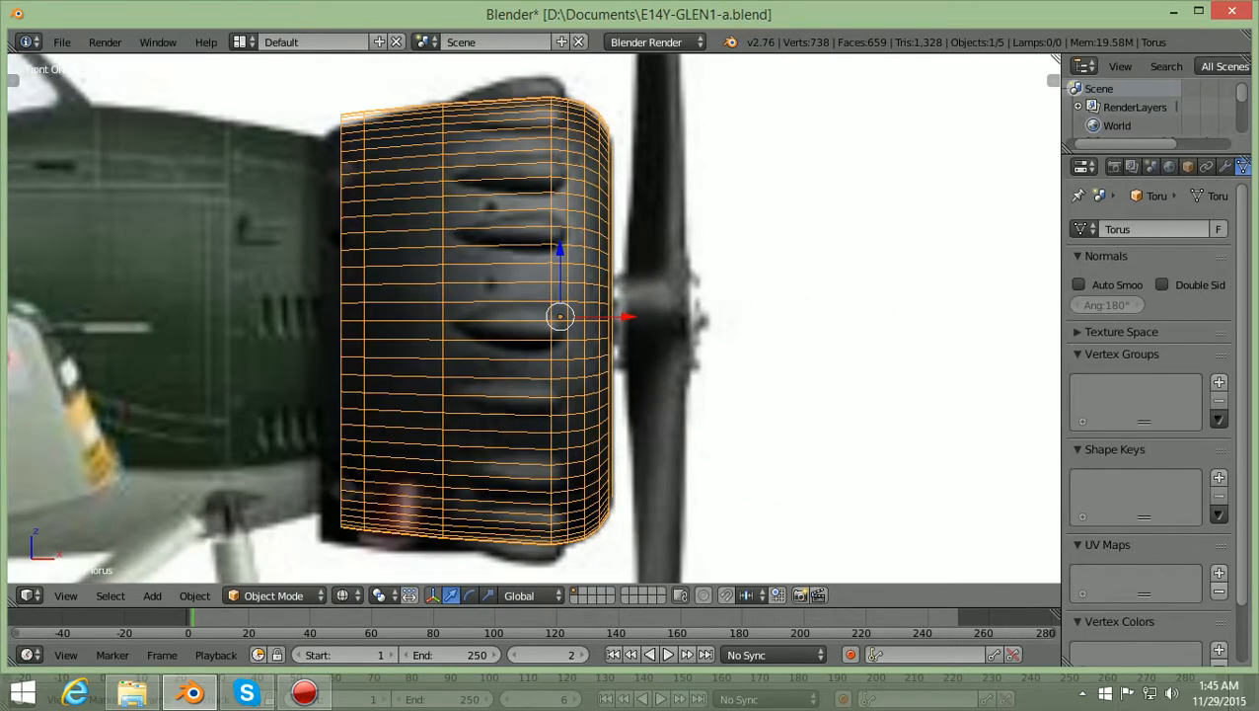
scroll(534, 317, "up", 5)
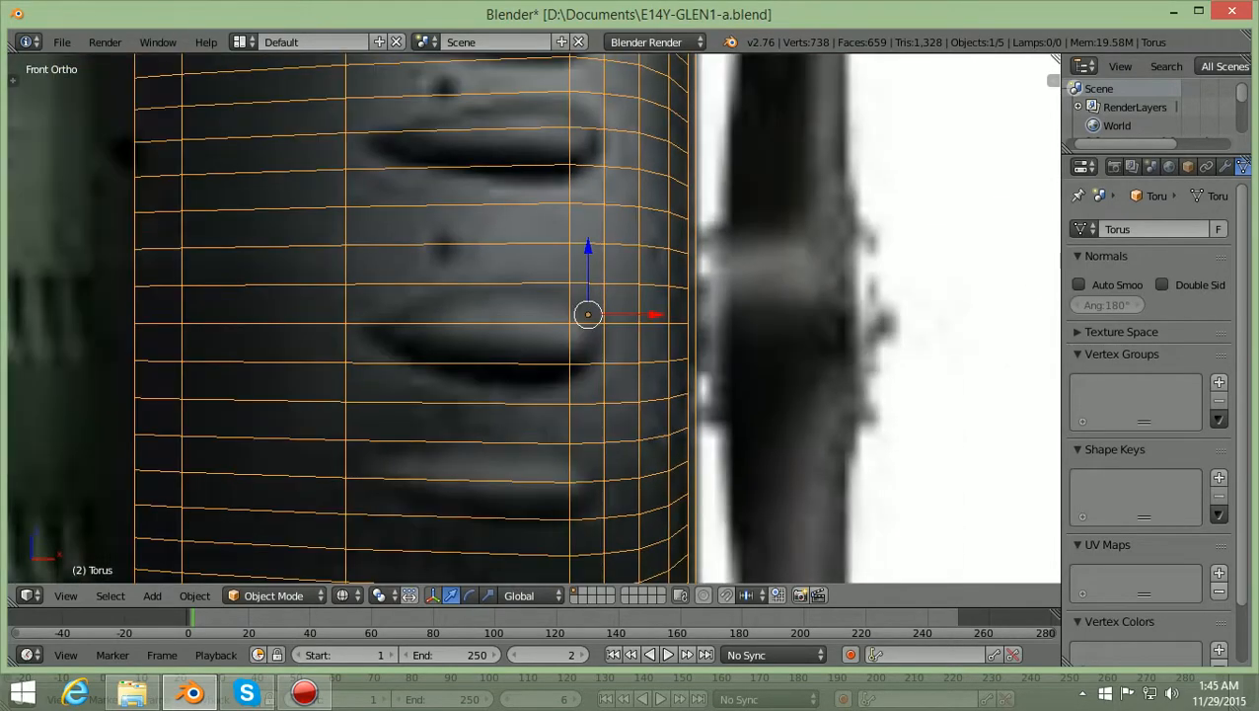
scroll(534, 317, "down", 5)
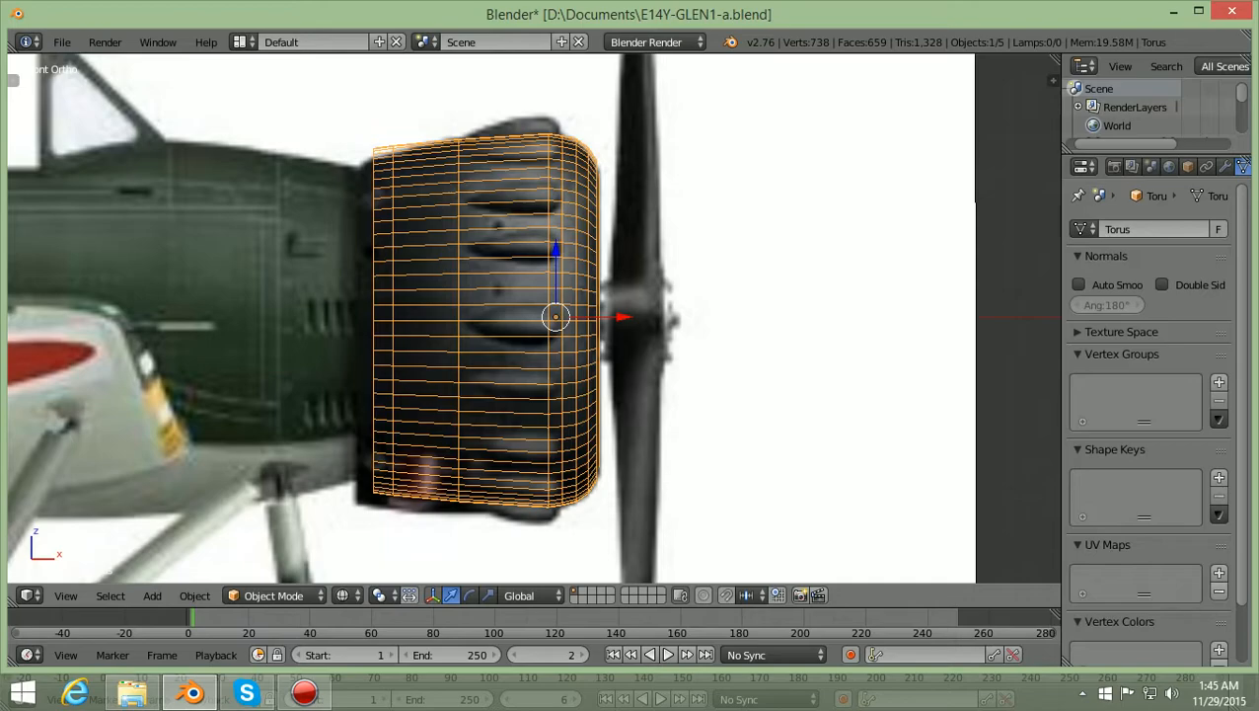
scroll(533, 317, "up", 1)
scroll(541, 317, "down", 1)
scroll(540, 317, "up", 4)
scroll(541, 317, "up", 1)
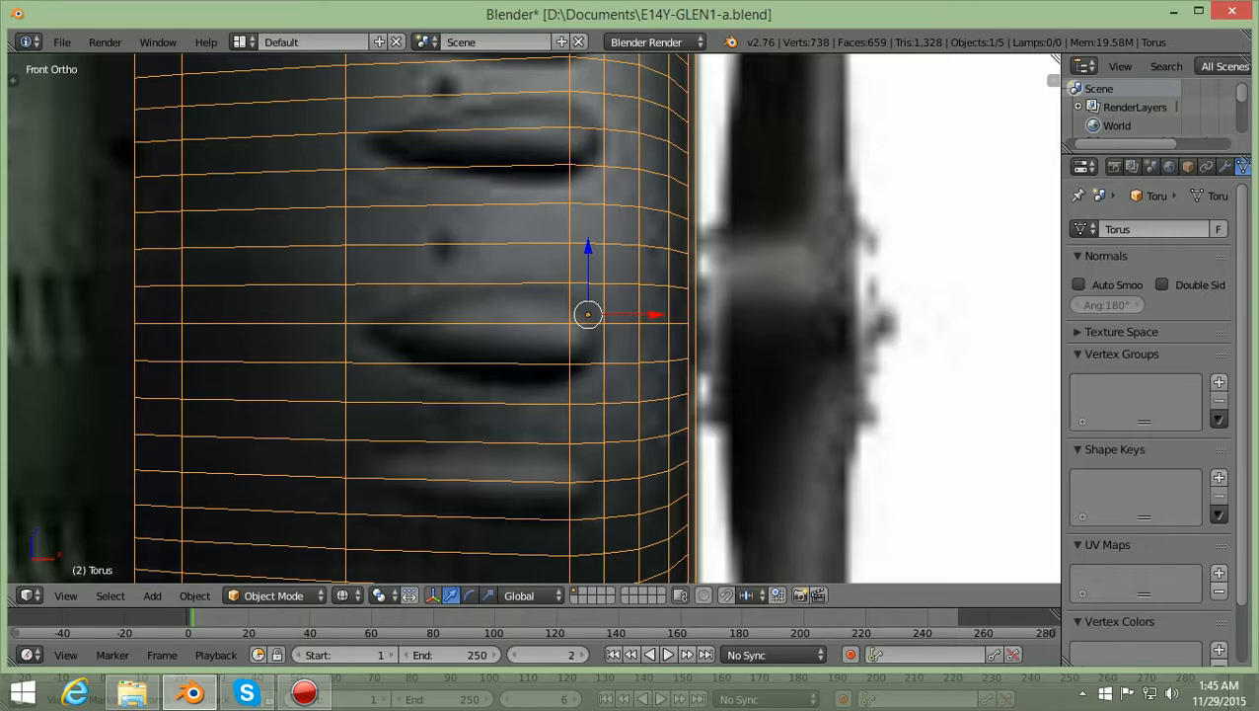
scroll(534, 315, "up", 4)
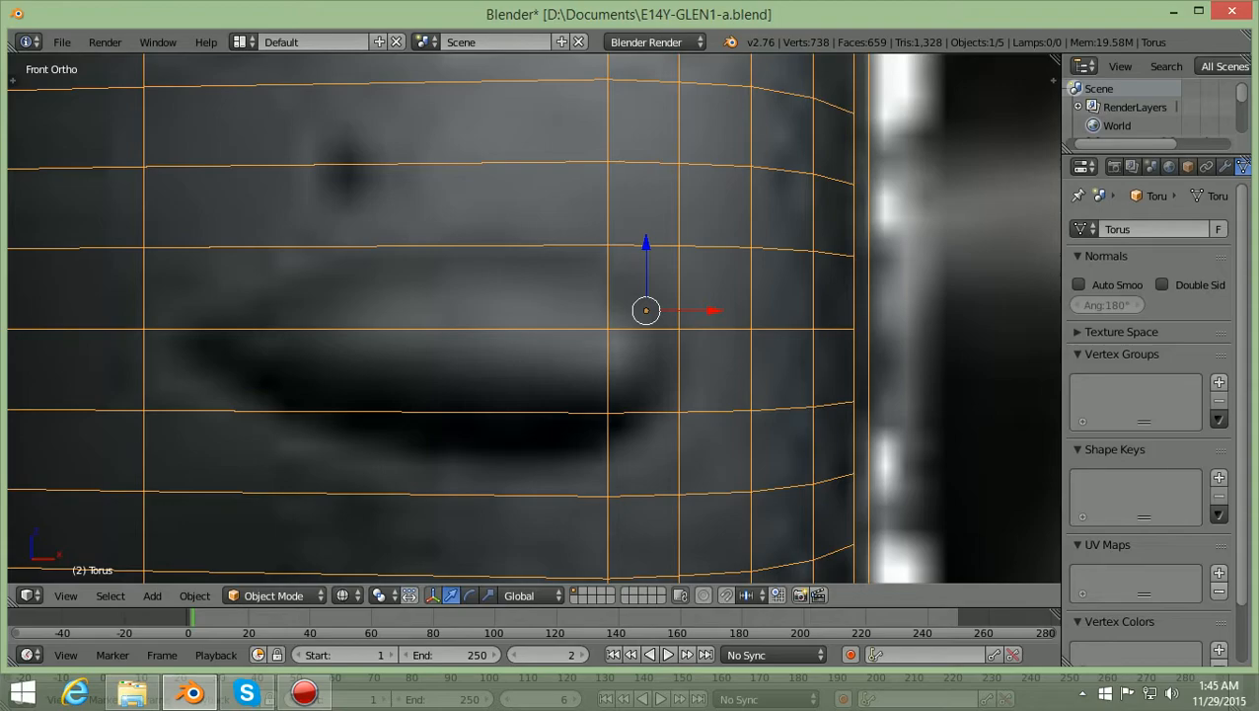
Snap the 3D cursor to the cowling torus and move the torus up about 0.018 along the global Z axis
key("shift+s")
scroll(534, 316, "up", 1)
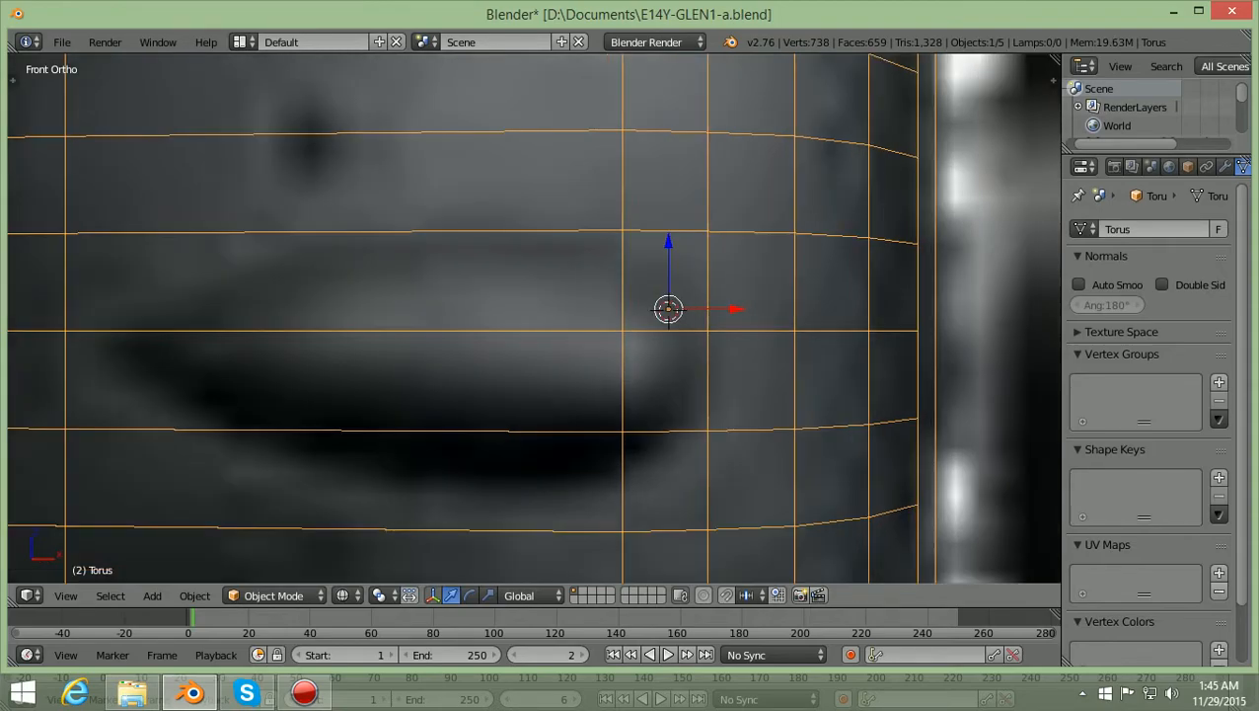
scroll(534, 316, "down", 2)
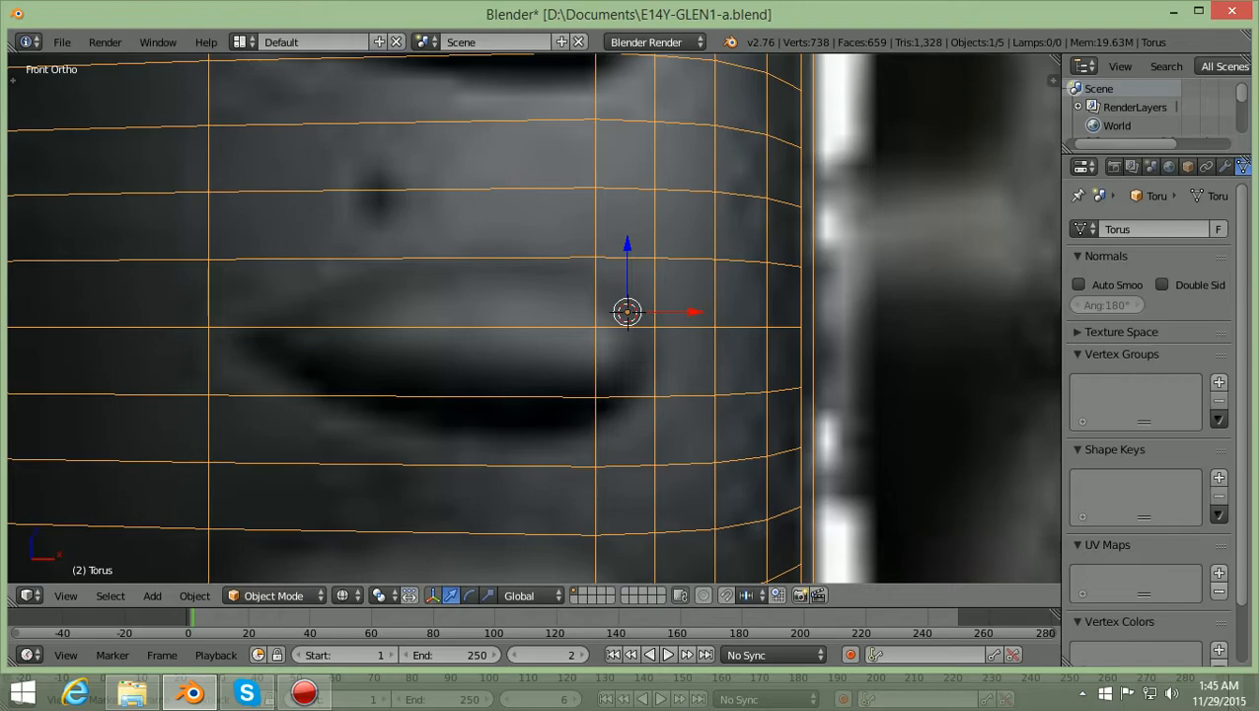
key("g")
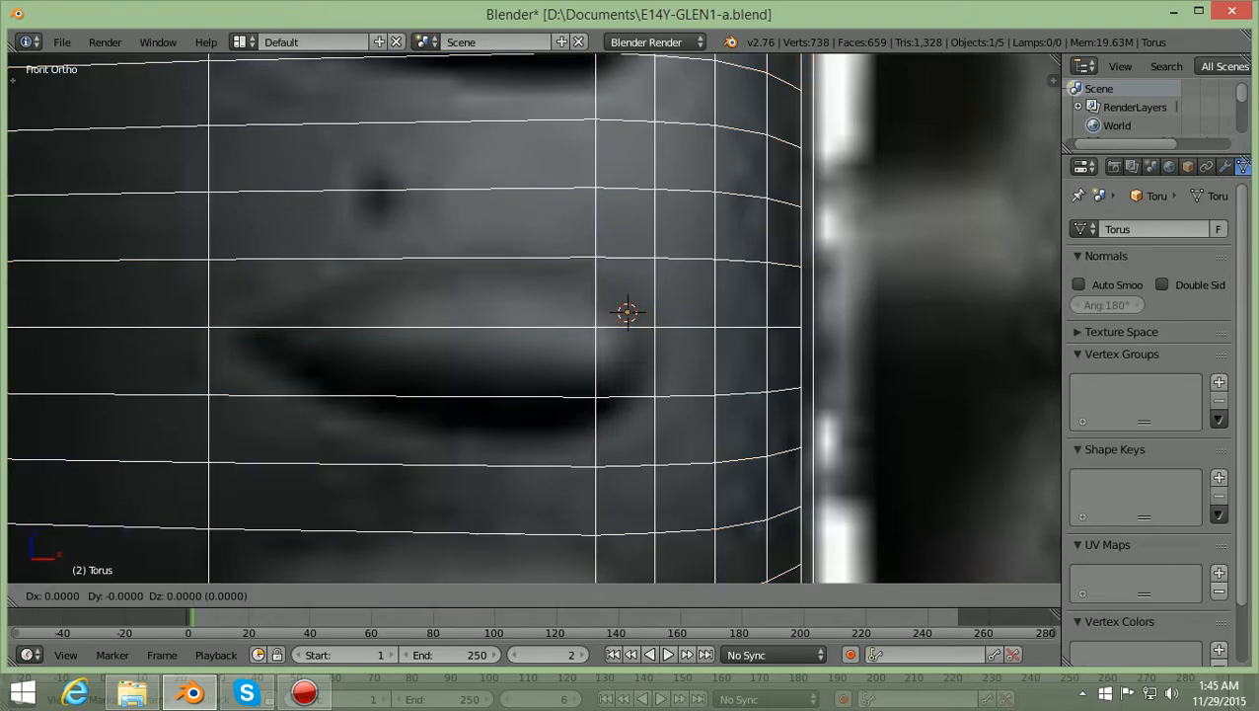
key("z")
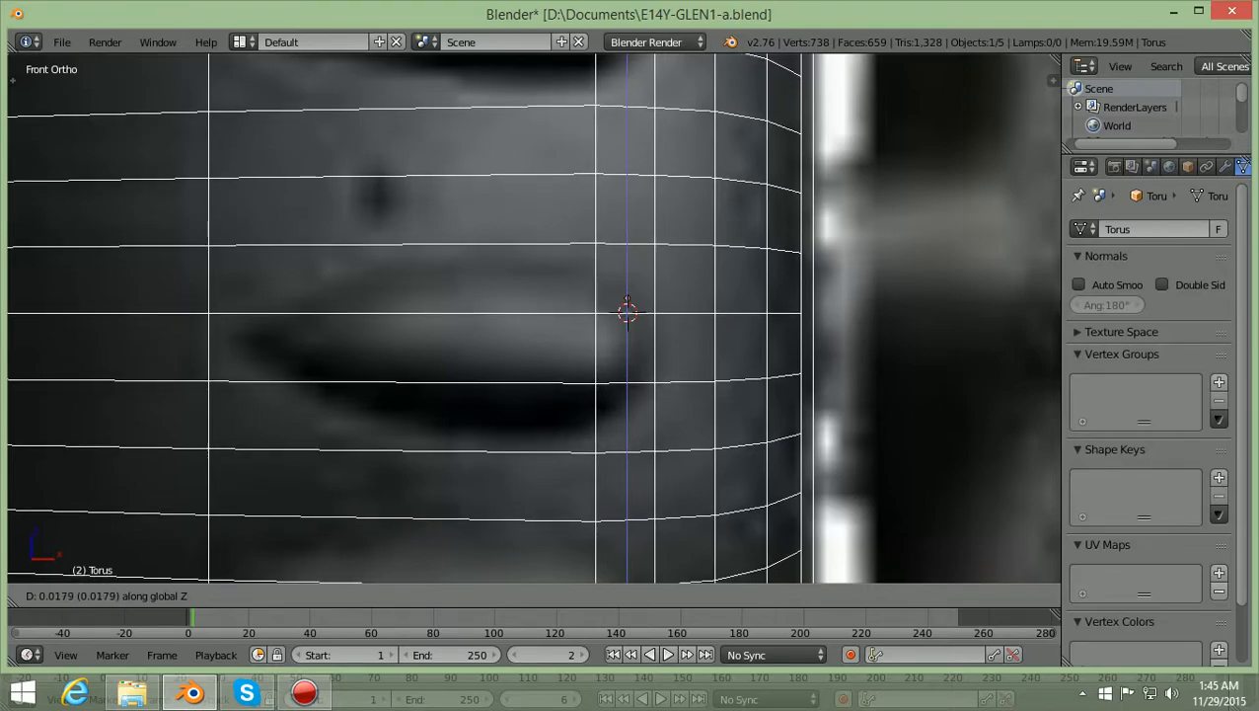
key("Return")
scroll(533, 316, "down", 9)
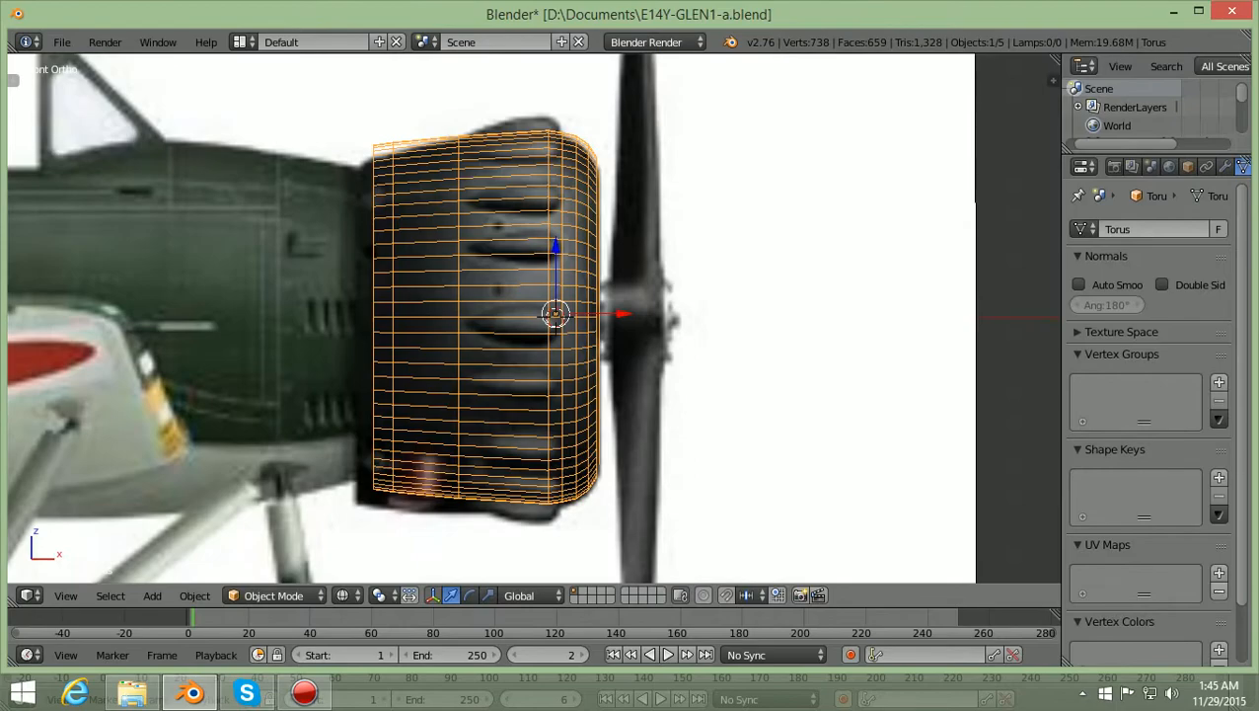
scroll(533, 316, "down", 2)
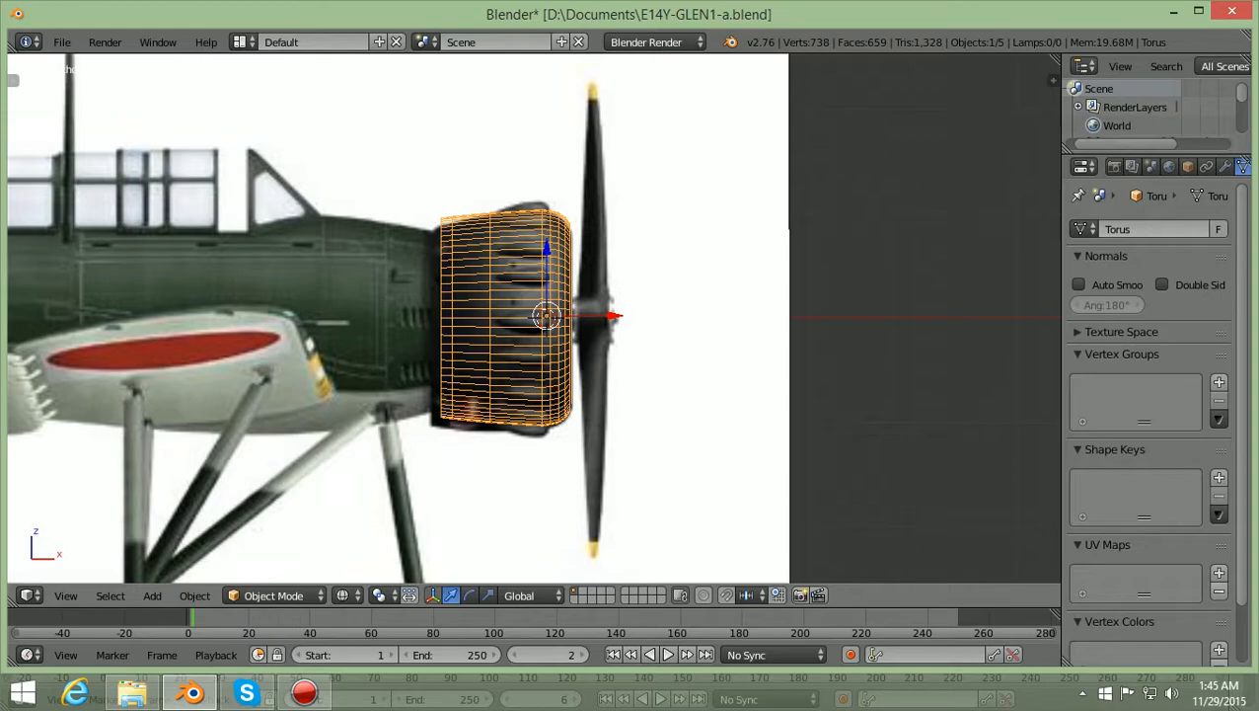
Reset the 3D cursor to the scene origin and show the cowling up close in front view with solid shading
key("shift+c")
scroll(533, 316, "up", 6, "ctrl")
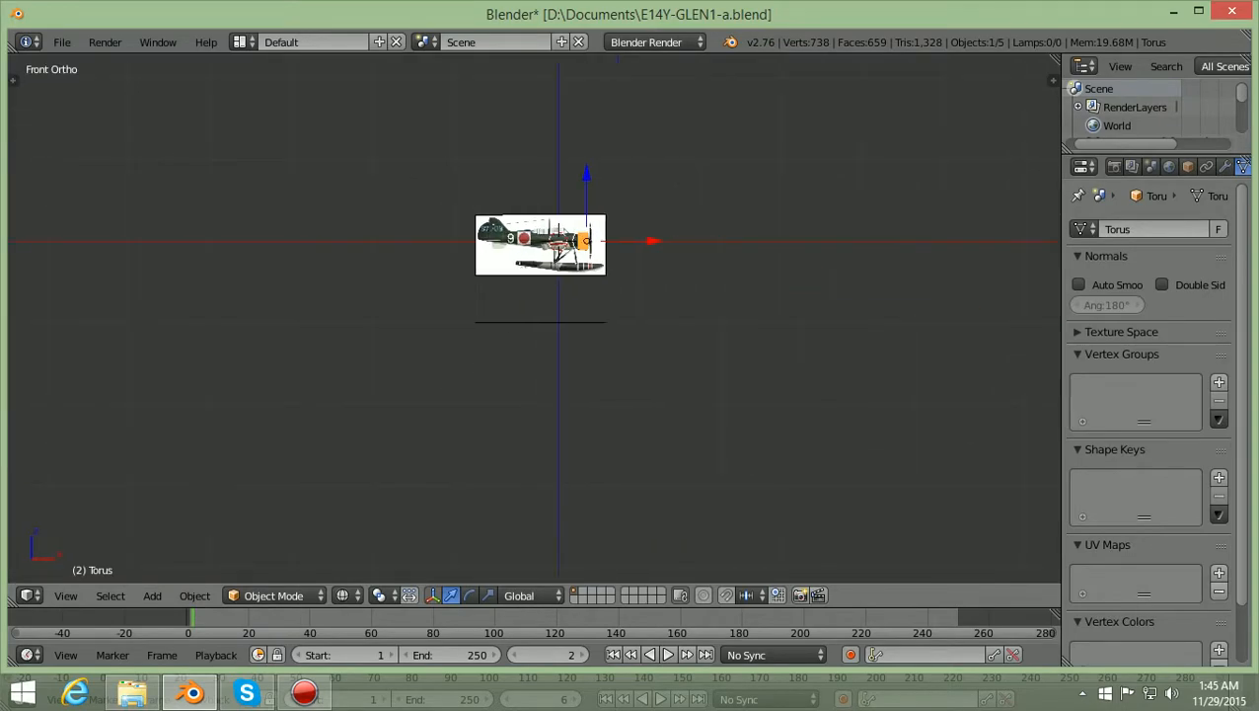
scroll(533, 316, "up", 5, "shift")
scroll(532, 316, "up", 5)
scroll(533, 316, "down", 10, "ctrl")
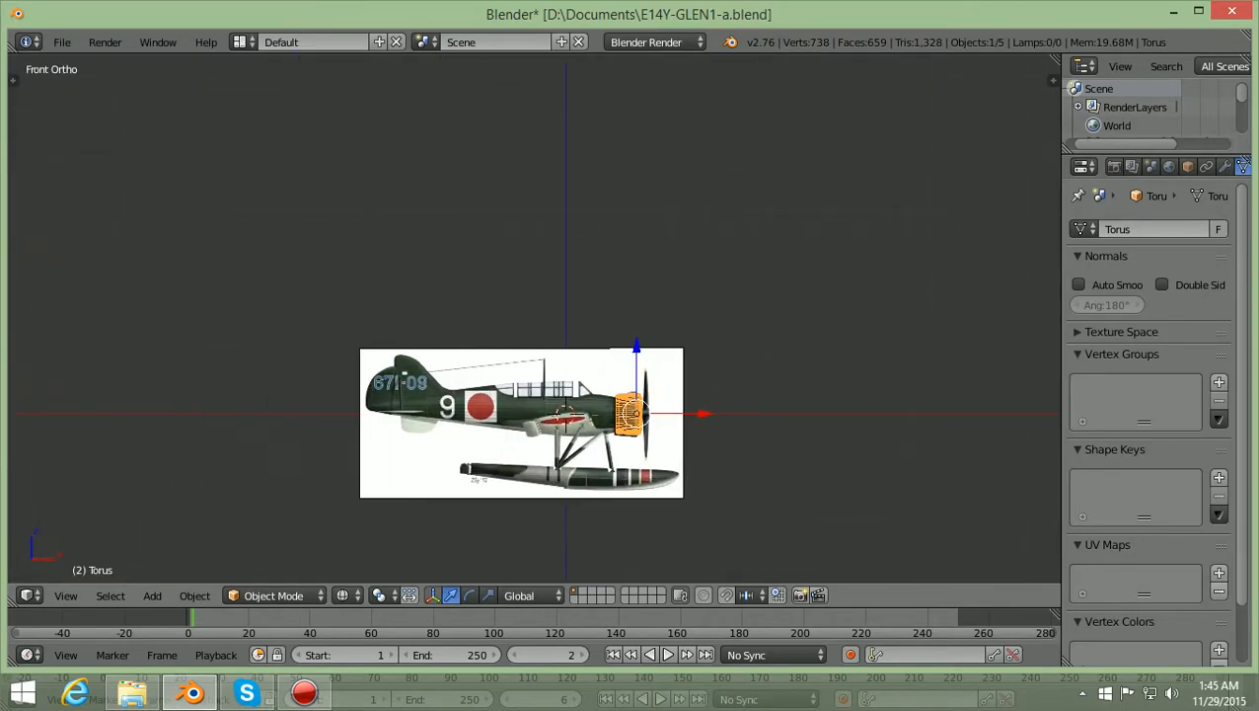
scroll(533, 316, "down", 5, "shift")
scroll(533, 316, "up", 6)
scroll(533, 315, "up", 6, "ctrl")
scroll(533, 316, "up", 4, "ctrl")
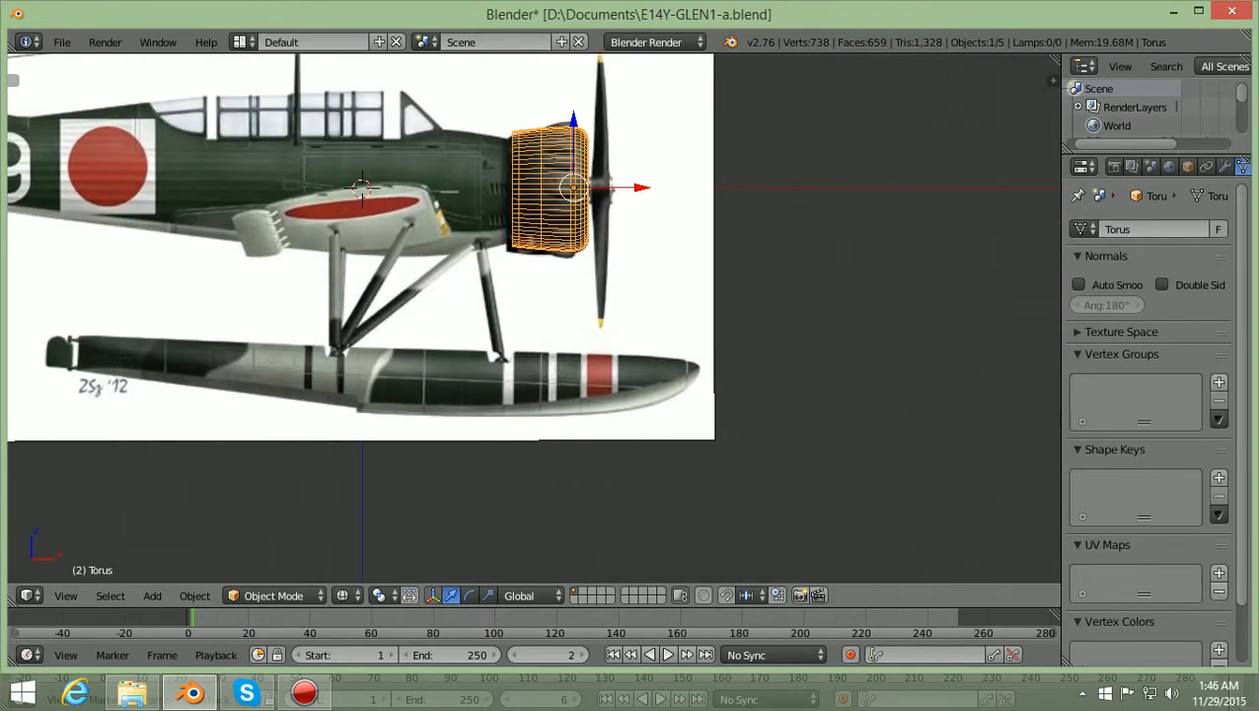
scroll(533, 315, "up", 2, "shift")
scroll(533, 316, "up", 4)
scroll(533, 316, "up", 2, "shift")
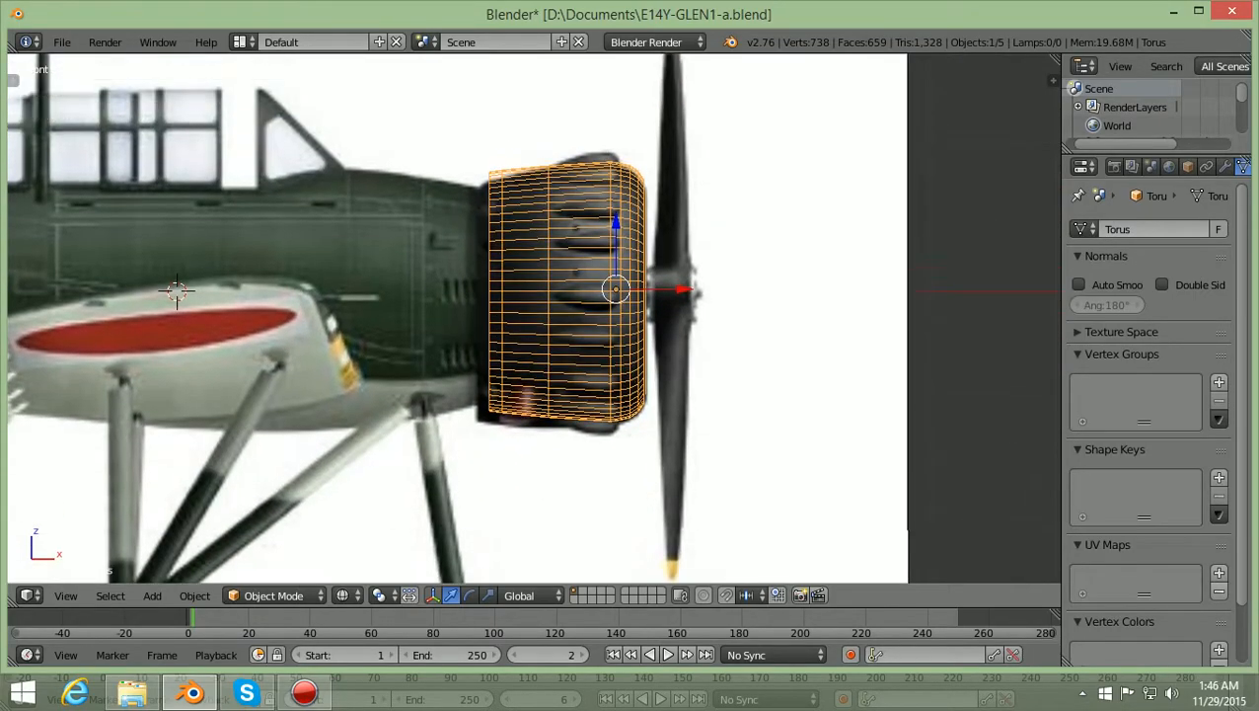
scroll(533, 316, "up", 2)
key("z")
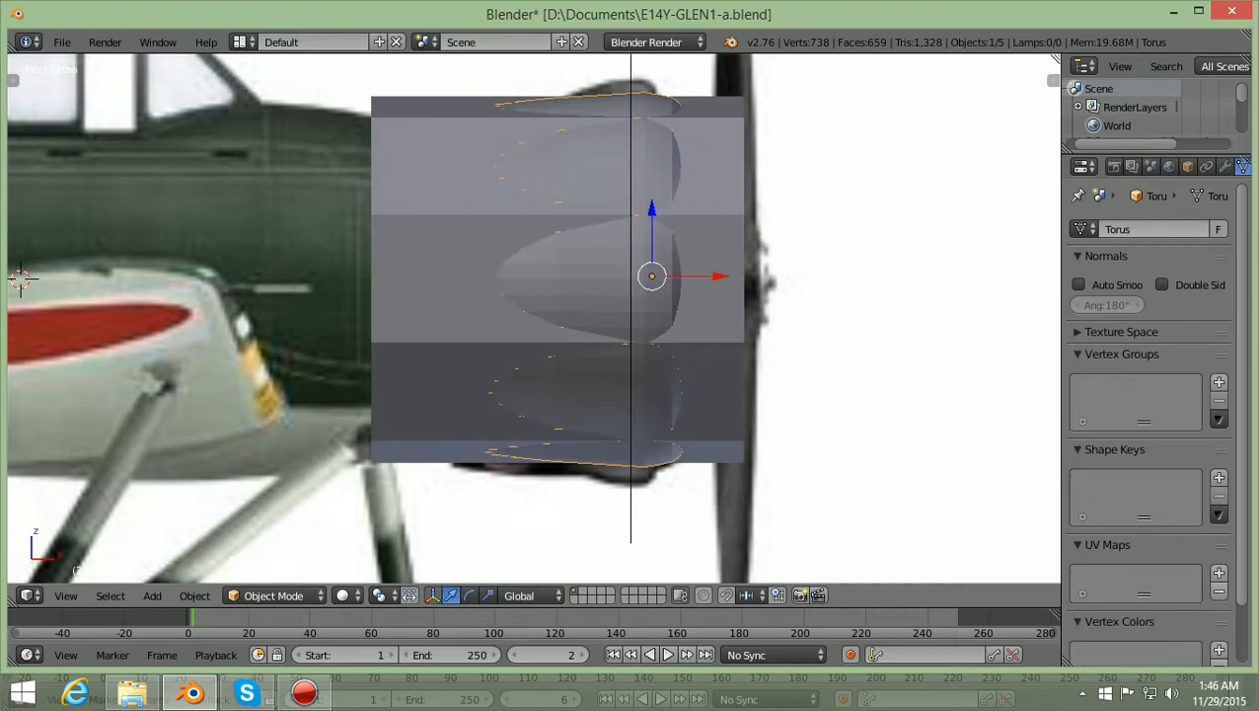
Check the torus against the radial engine reference in right view, in both solid and wireframe shading
scroll(533, 316, "down", 3)
key("KP_3")
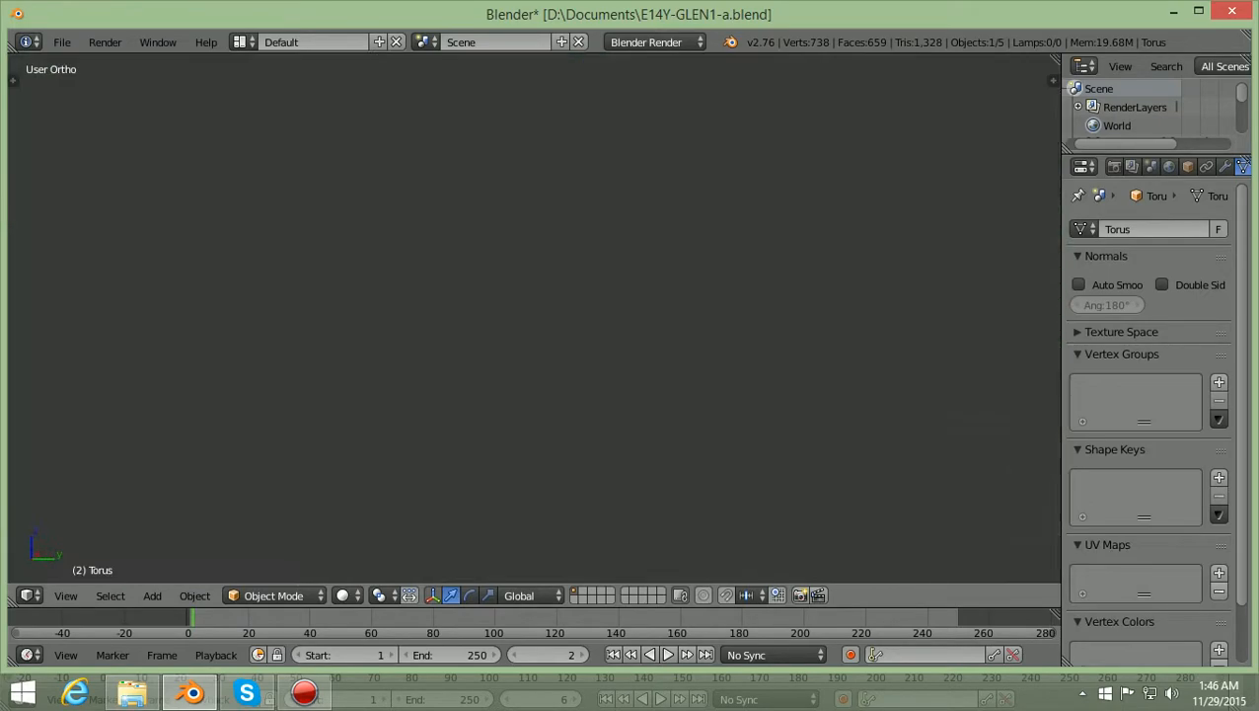
scroll(533, 318, "down", 8)
scroll(532, 318, "down", 4, "ctrl")
scroll(533, 317, "down", 5, "ctrl")
scroll(533, 317, "up", 10)
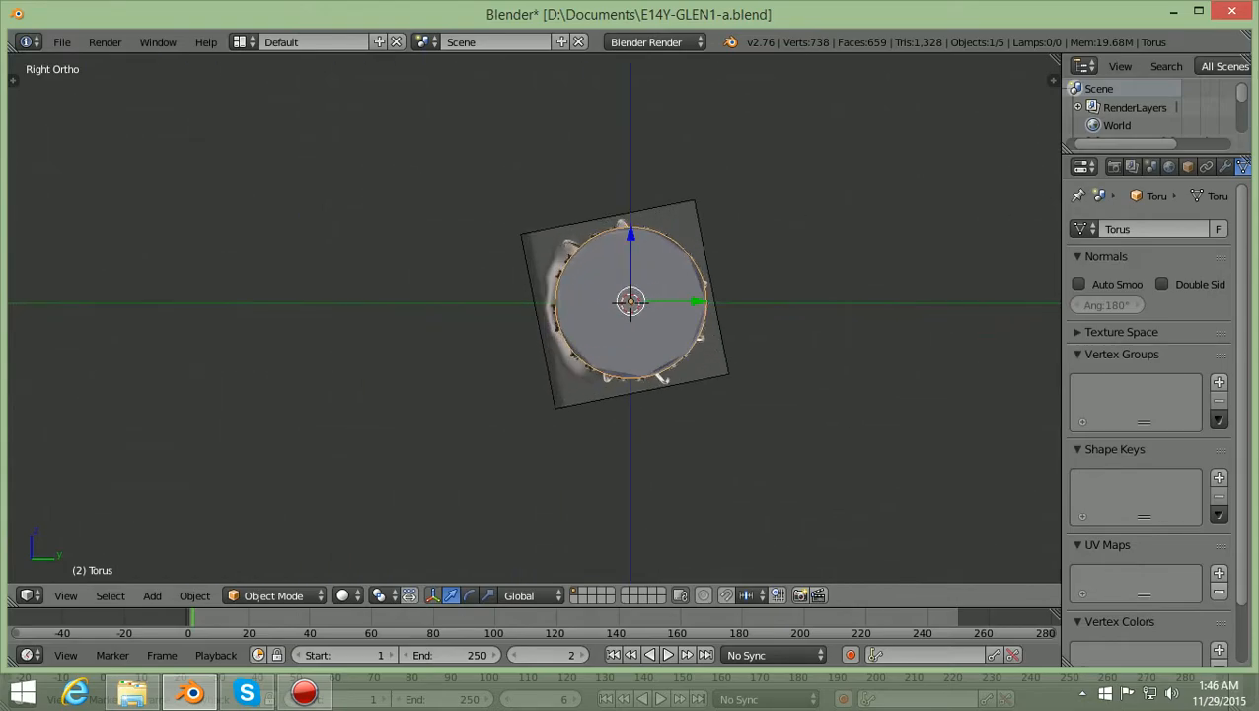
scroll(533, 318, "up", 9, "ctrl")
scroll(533, 318, "up", 4, "shift")
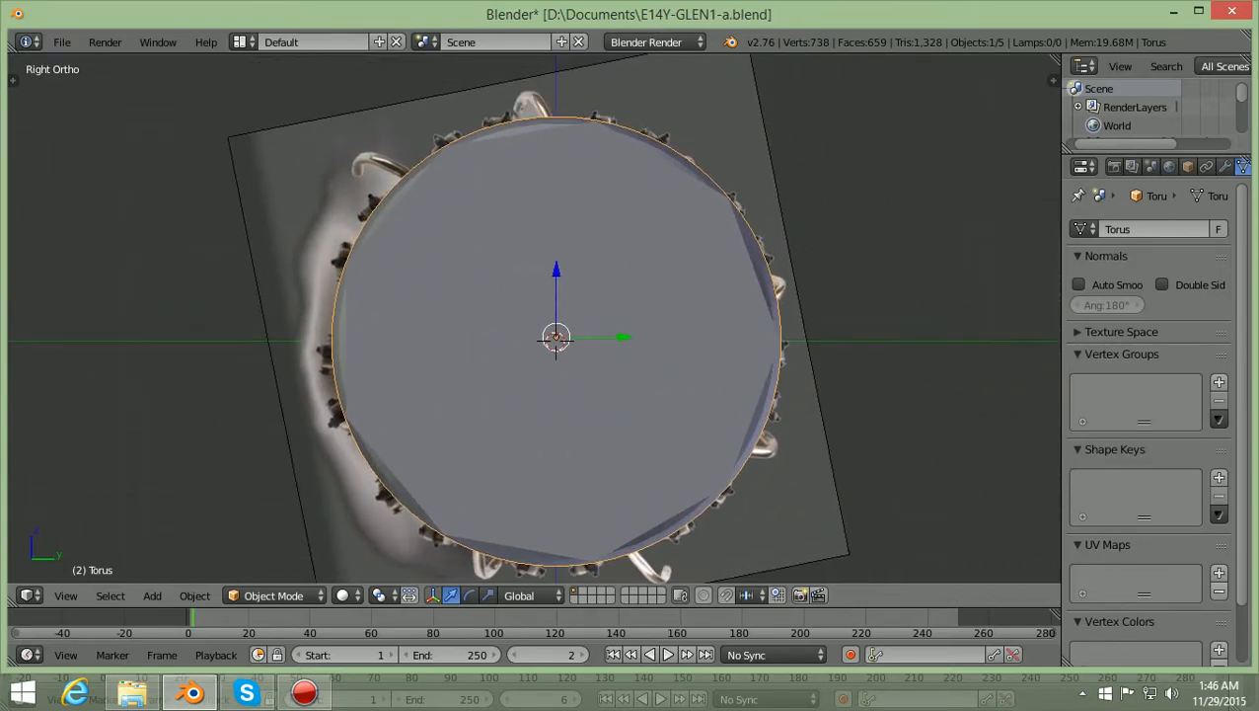
scroll(533, 318, "down", 4, "shift")
scroll(533, 318, "up", 1, "shift")
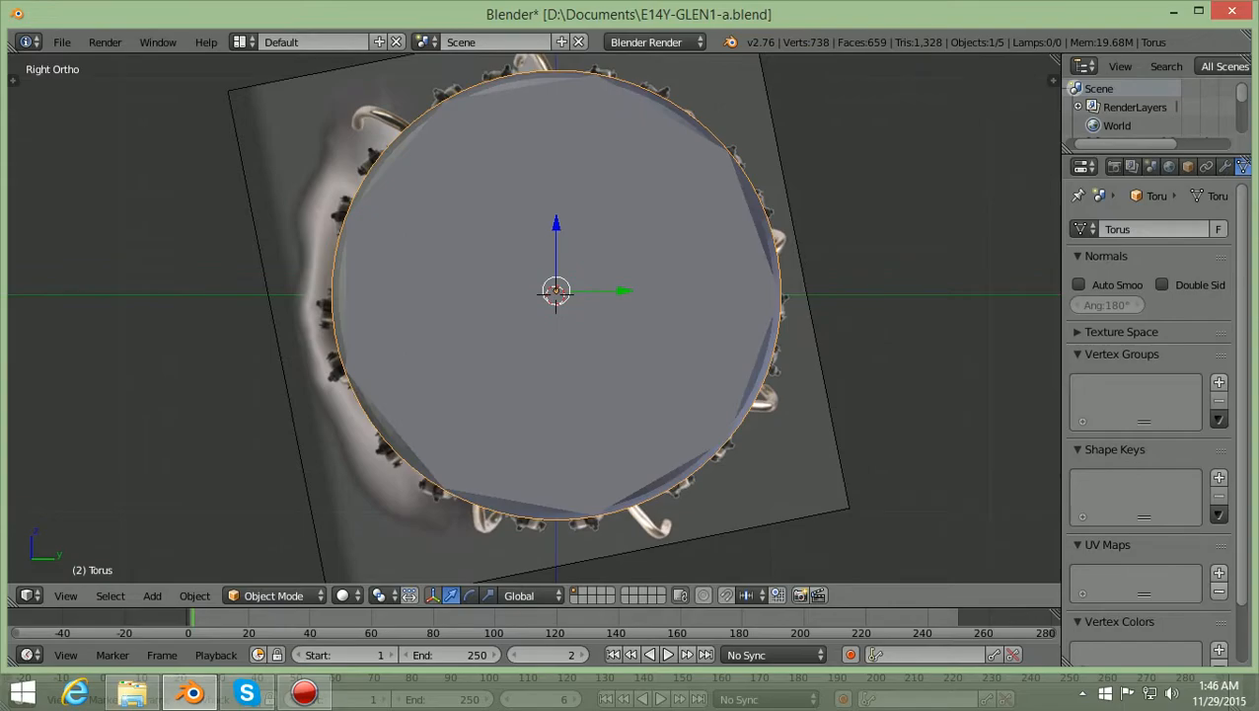
key("z")
scroll(533, 318, "up", 3)
scroll(533, 318, "down", 3)
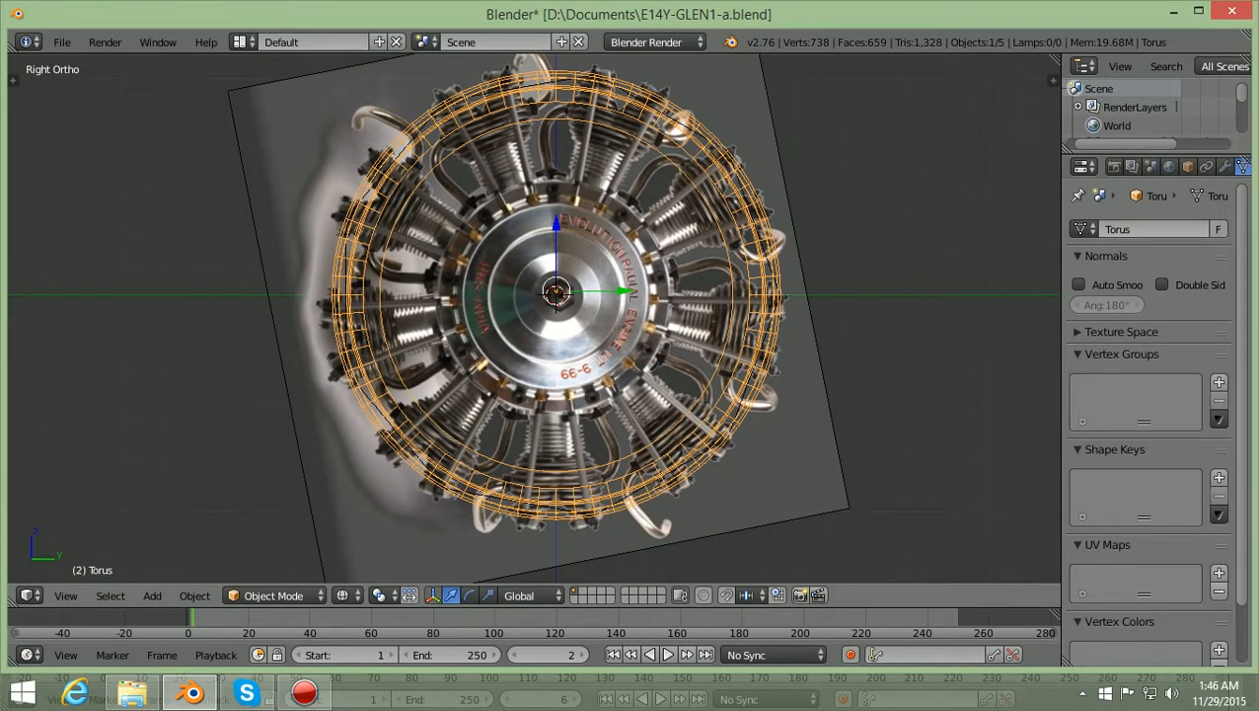
key("z")
scroll(533, 318, "down", 3)
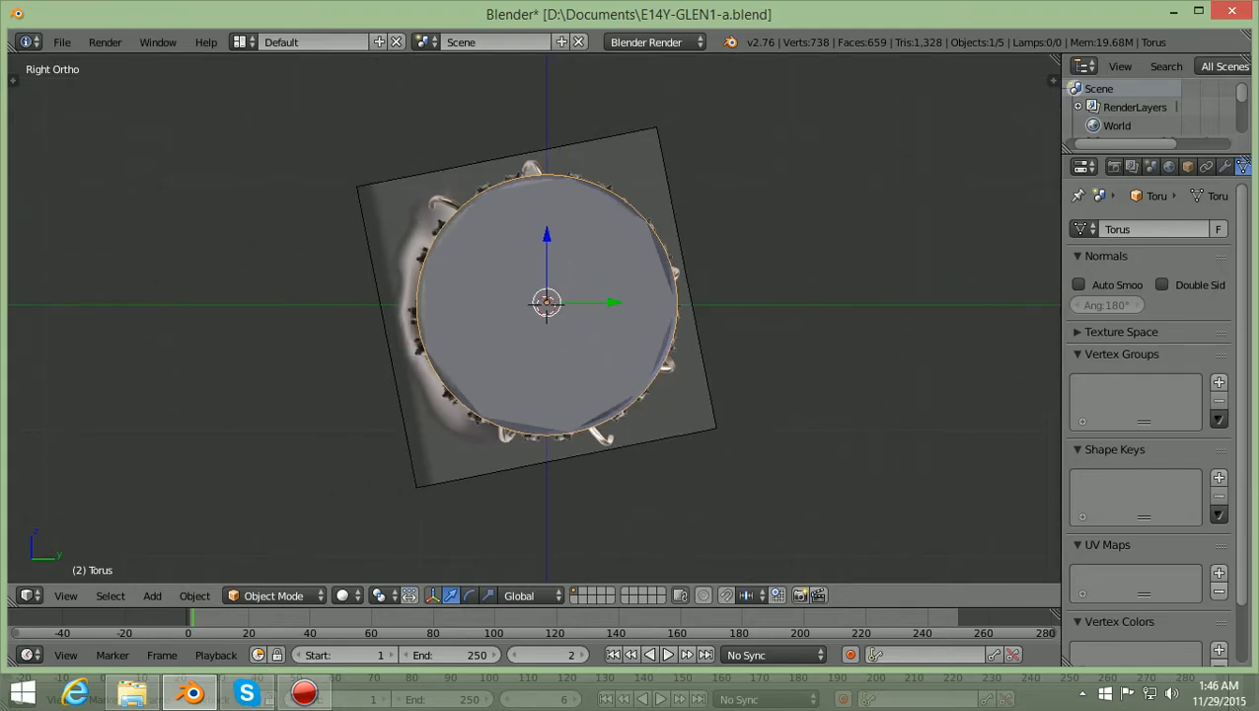
Select the cylinder and compare its wireframe with the radial engine reference in right view
middle_click_drag(533, 318, 687, 388)
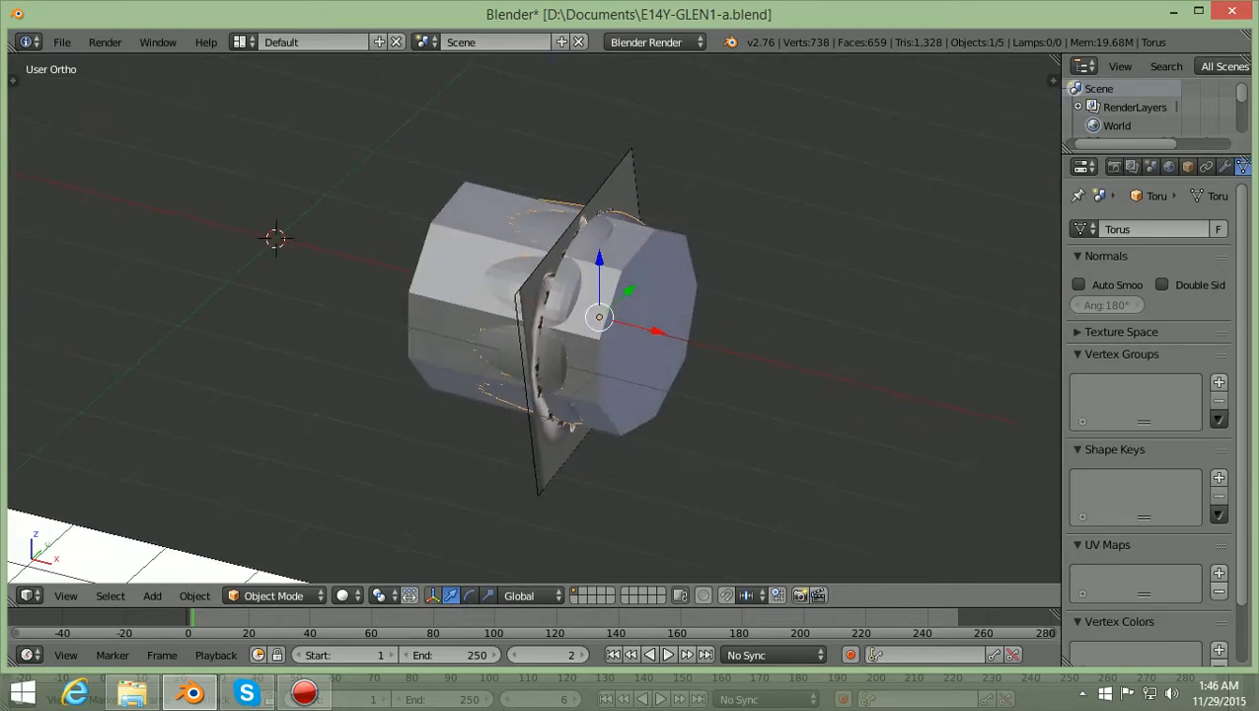
right_click(641, 321)
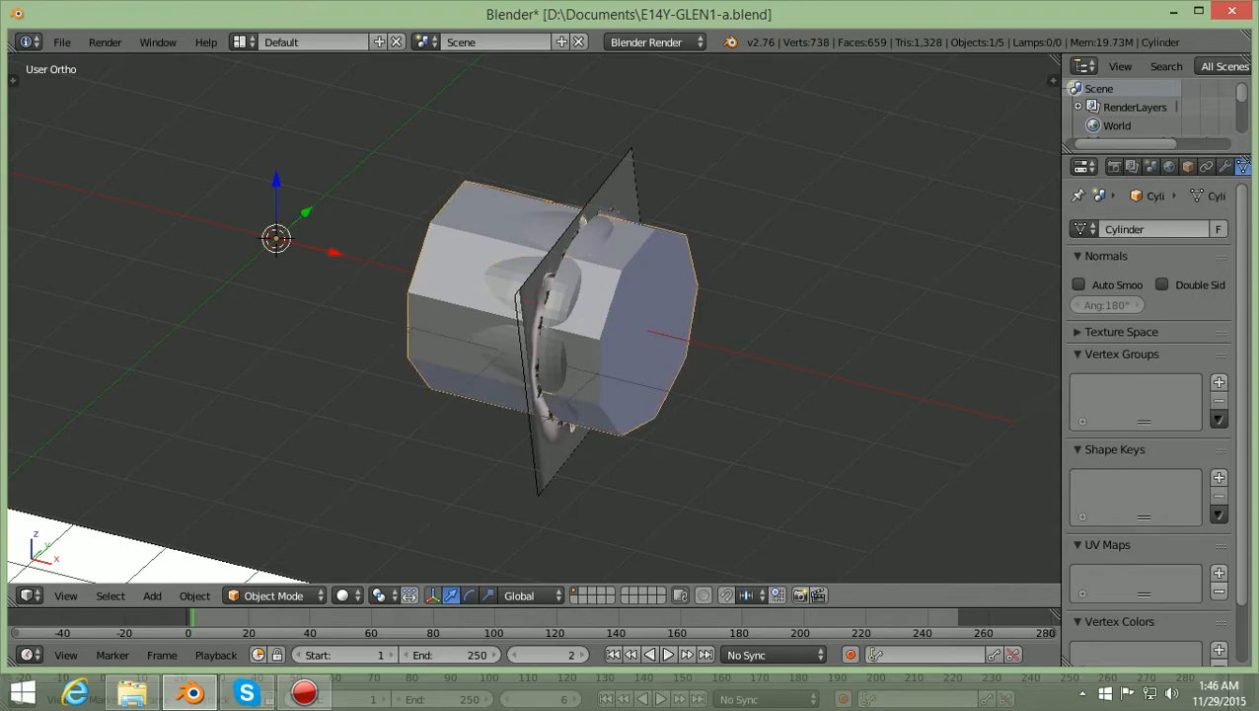
key("KP_3")
scroll(533, 318, "up", 4)
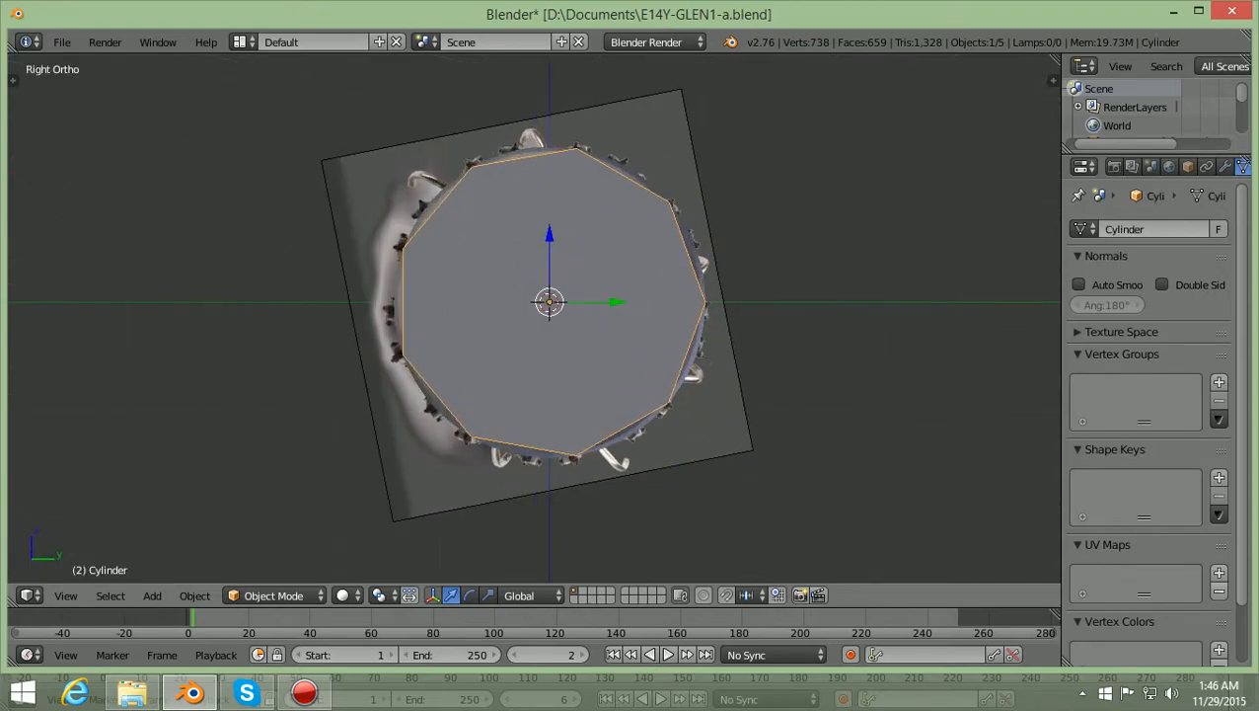
key("z")
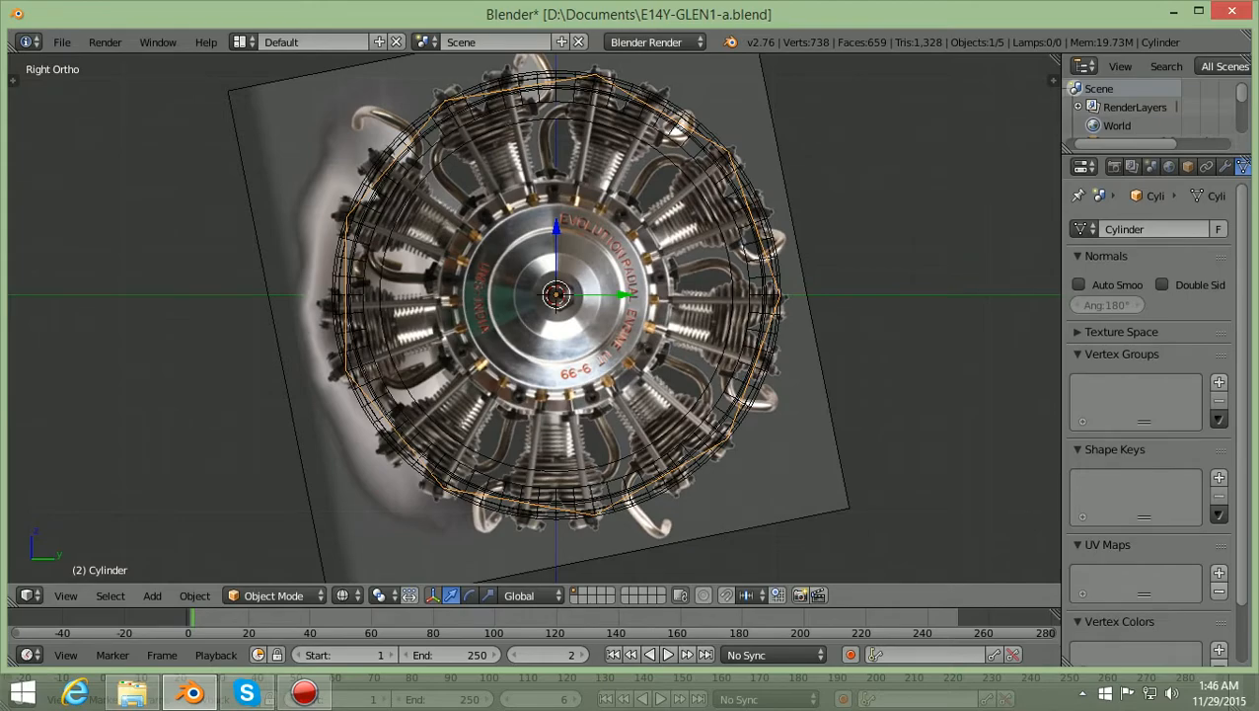
scroll(549, 302, "down", 4)
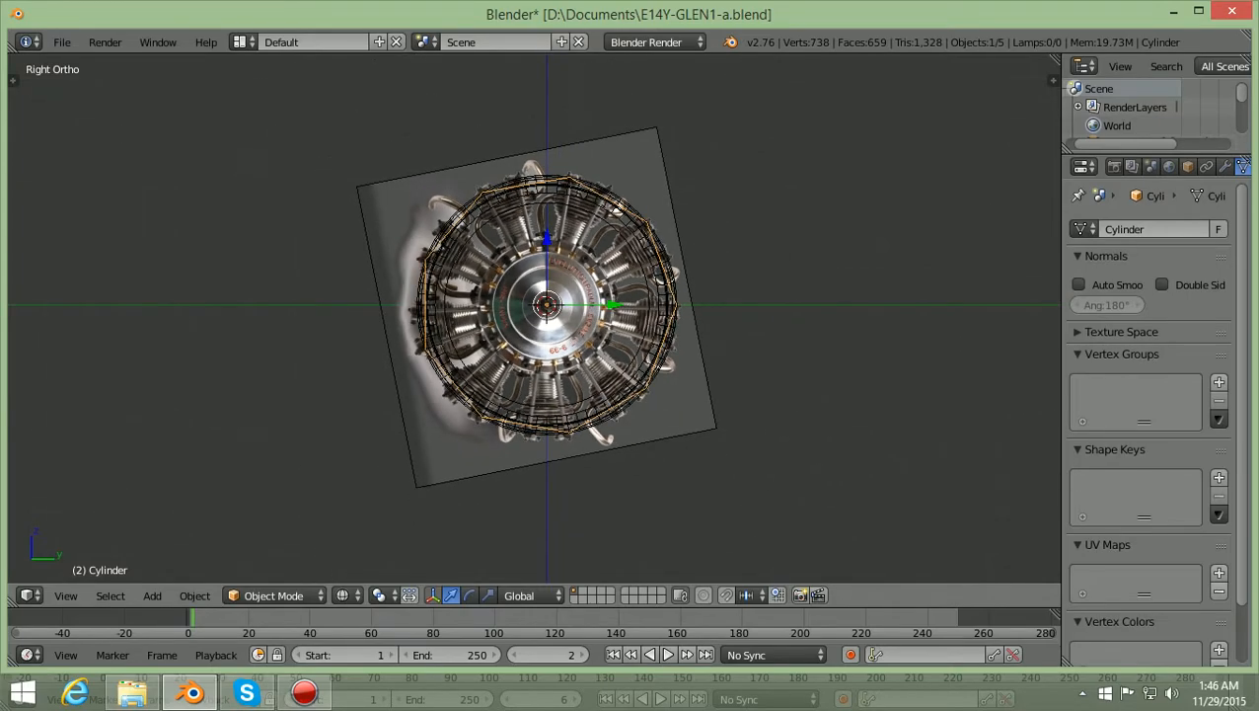
scroll(548, 302, "up", 2)
scroll(549, 302, "down", 2)
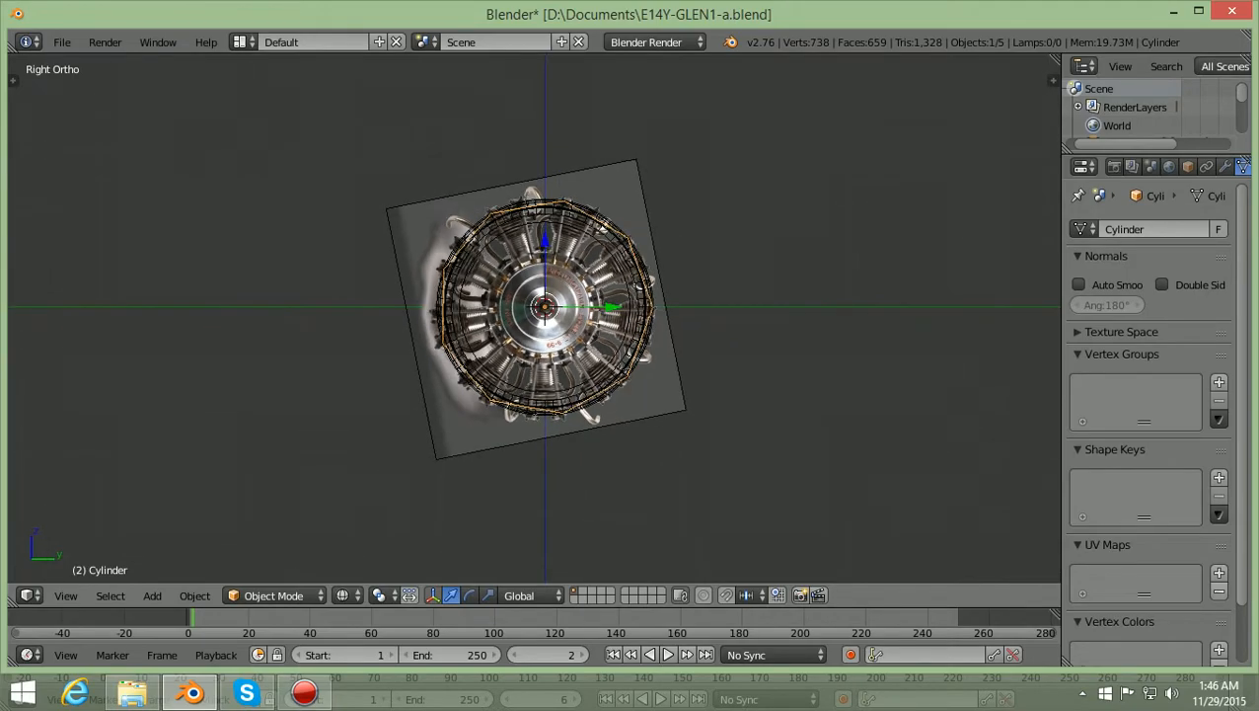
scroll(546, 306, "up", 1)
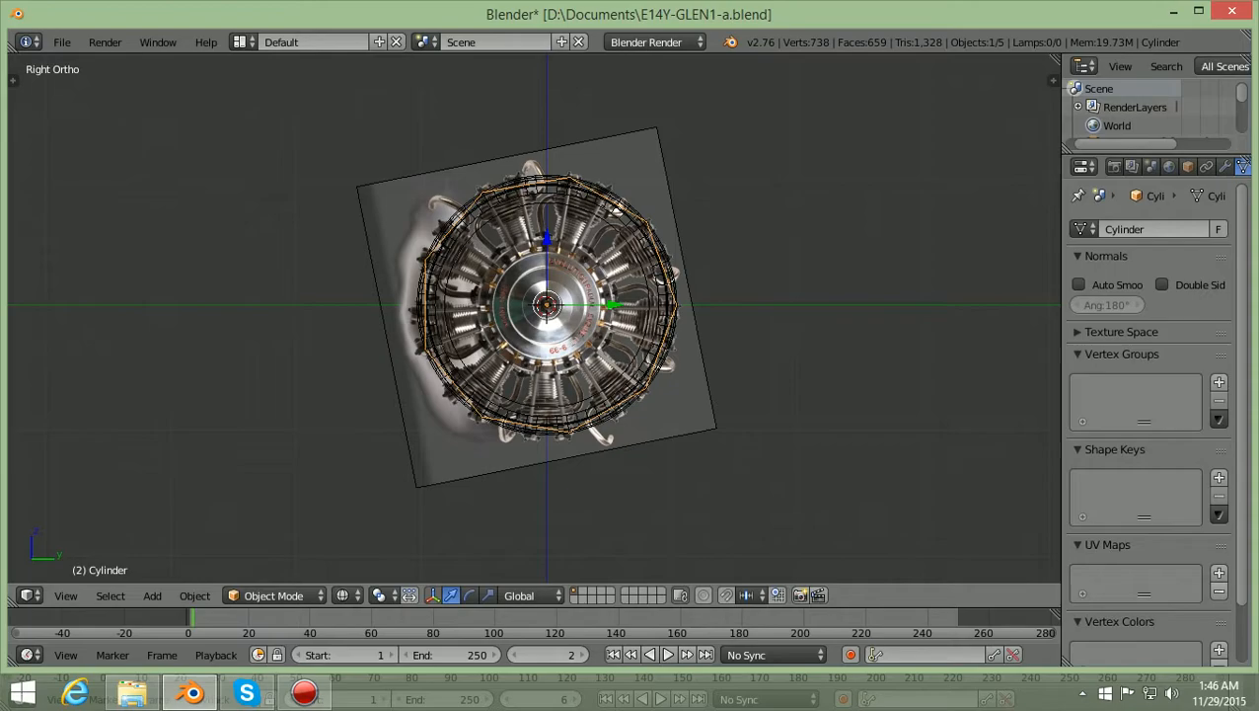
Deselect everything and compare the solid-shaded cowling with the aircraft's top-view reference
key("KP_7")
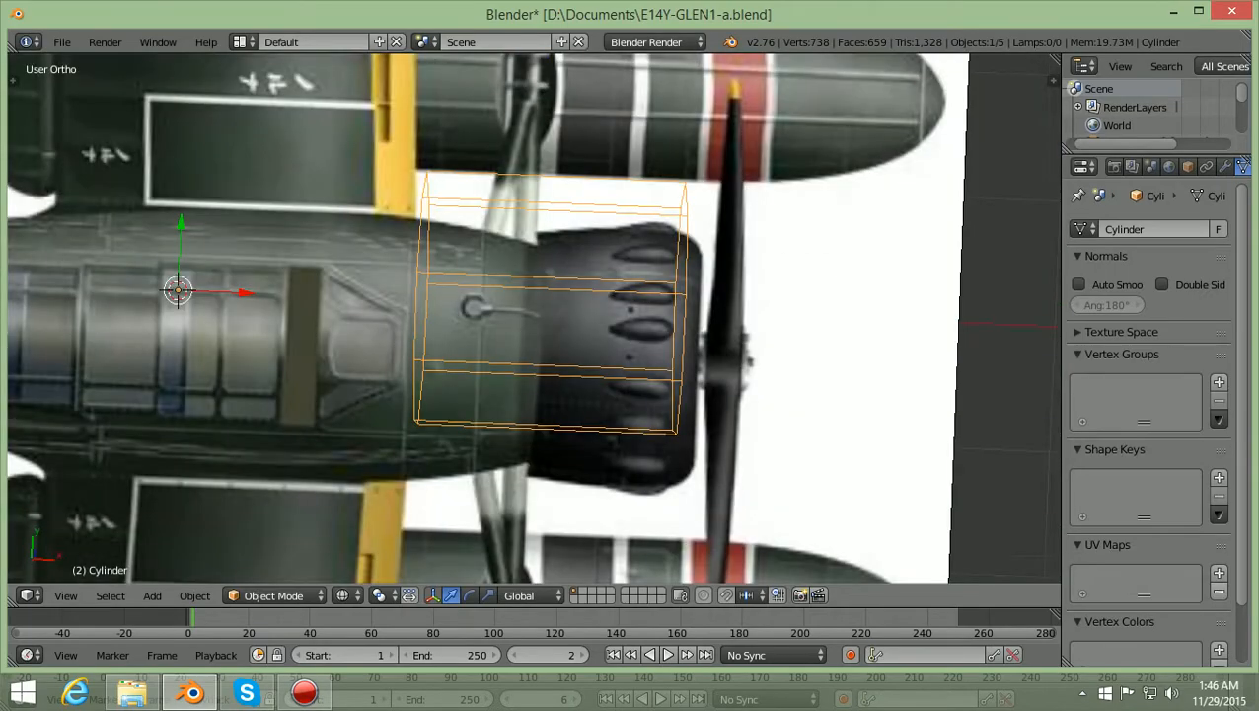
scroll(534, 317, "down", 3)
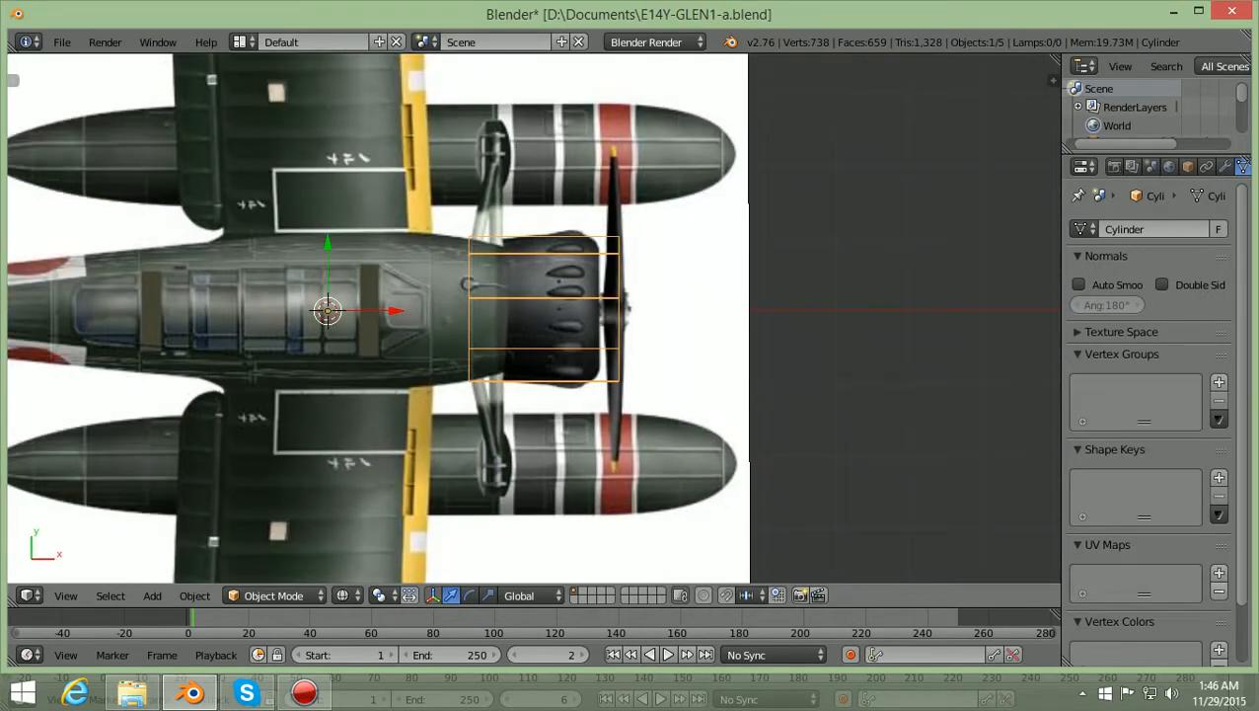
key("z")
key("a")
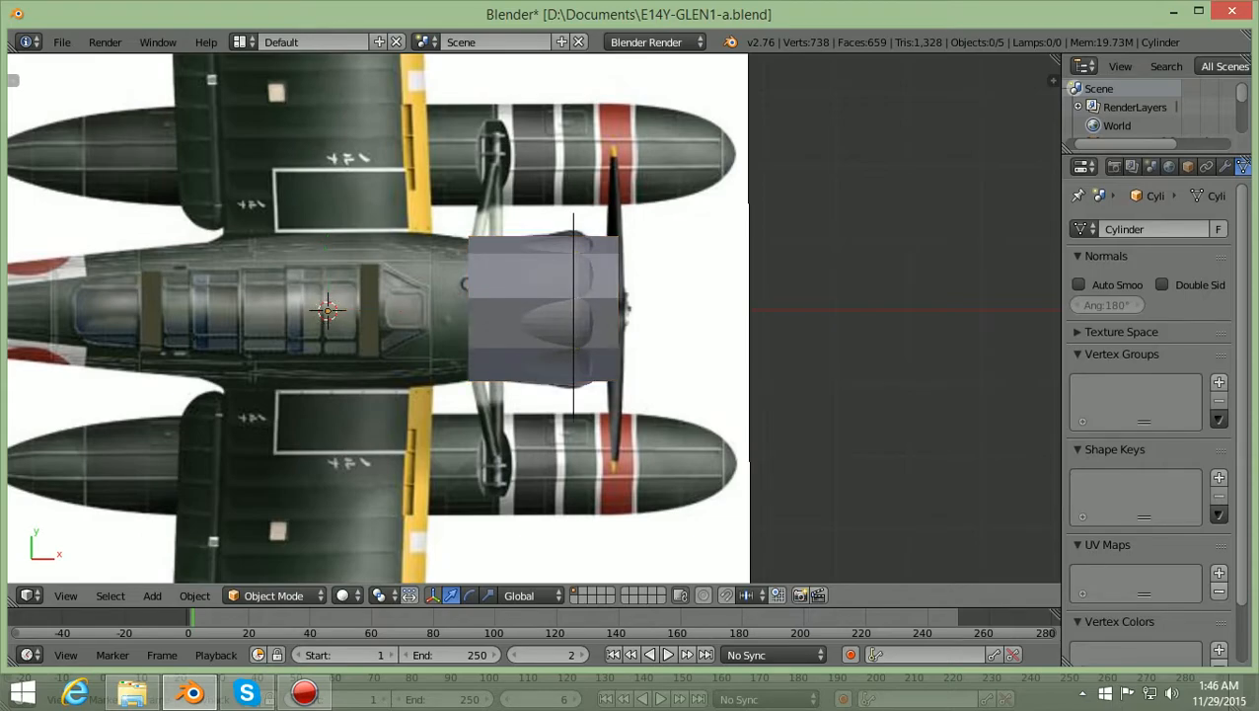
scroll(530, 316, "up", 1)
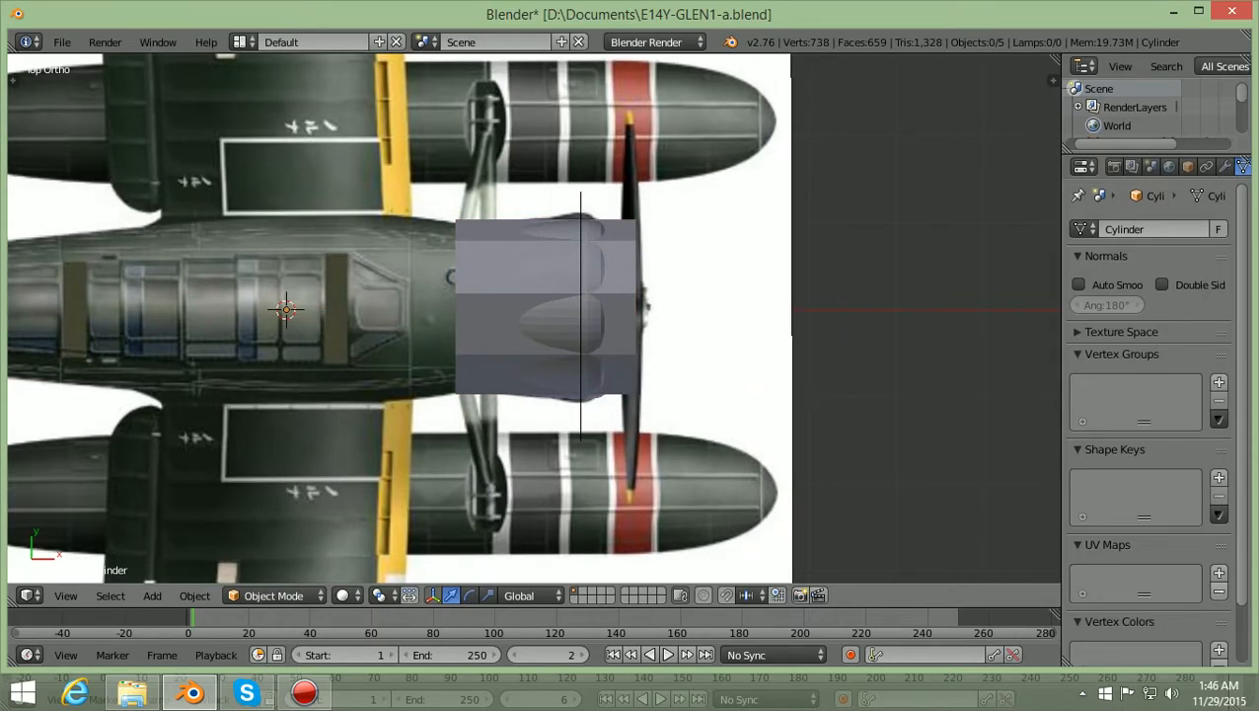
scroll(533, 316, "up", 2)
scroll(533, 316, "down", 1)
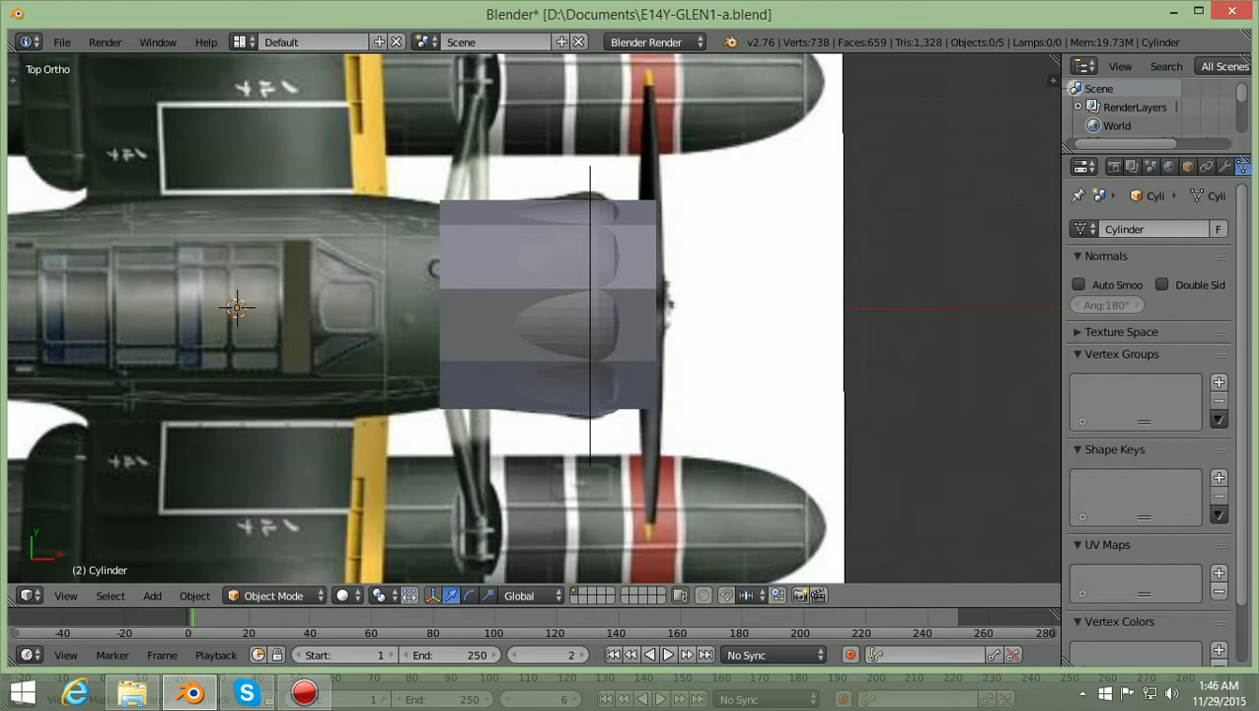
scroll(533, 316, "up", 1)
scroll(533, 316, "down", 2)
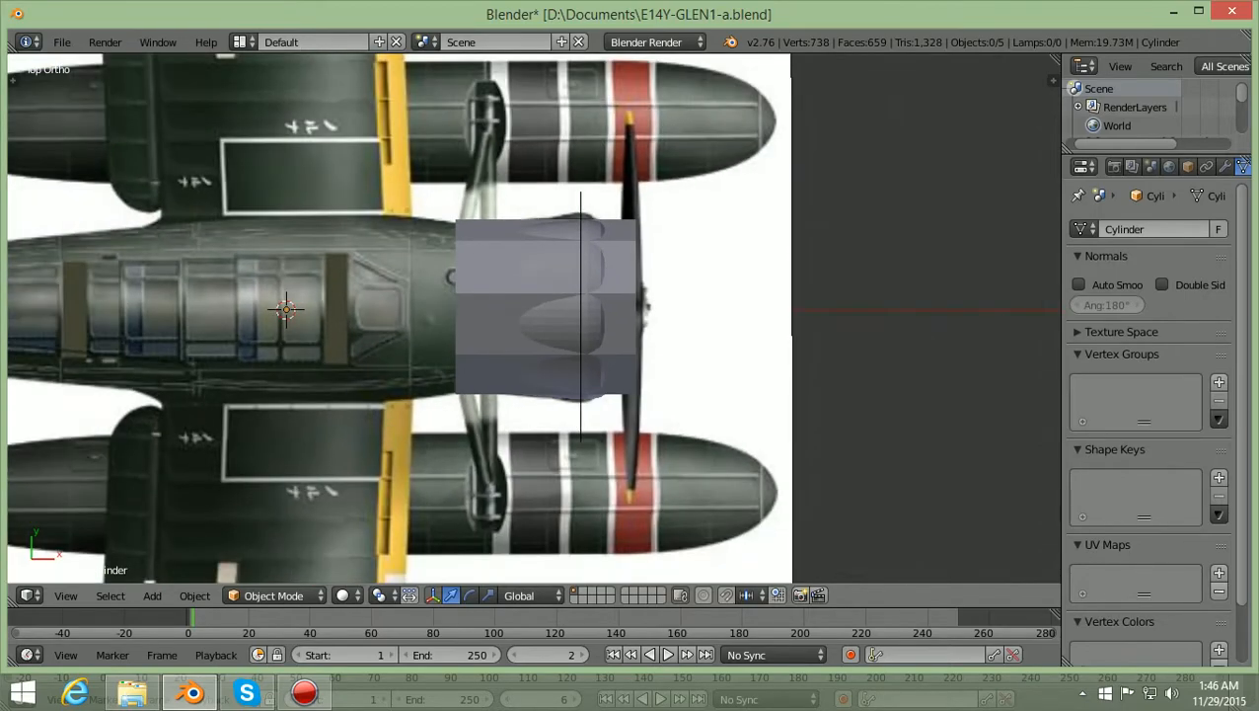
Add a UV sphere at the scene origin in top view
scroll(532, 316, "down", 1)
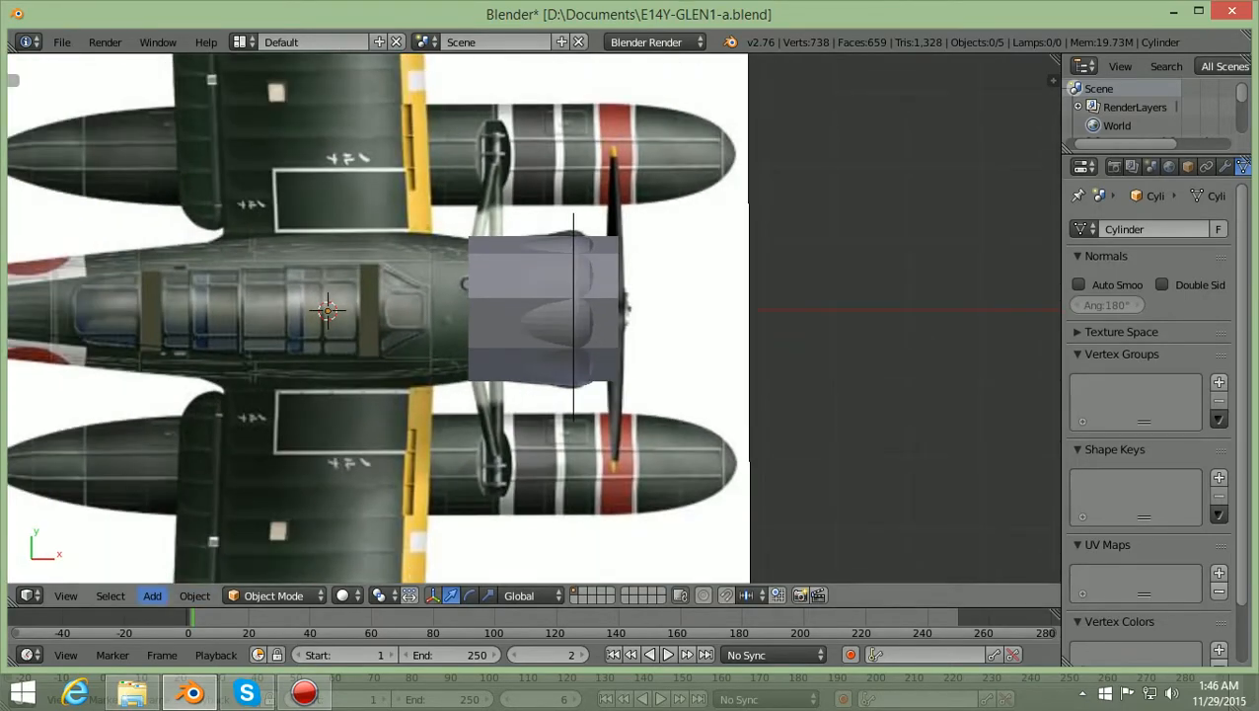
left_click(152, 596)
mouse_move(182, 573)
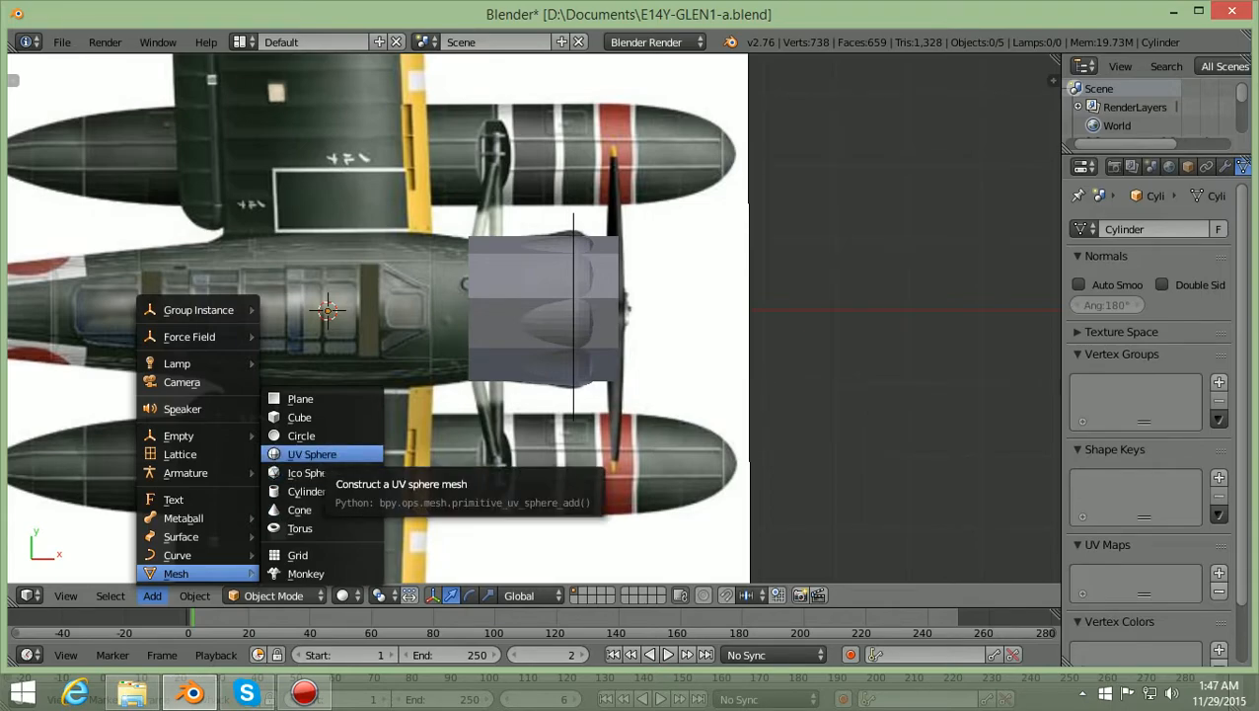
left_click(326, 455)
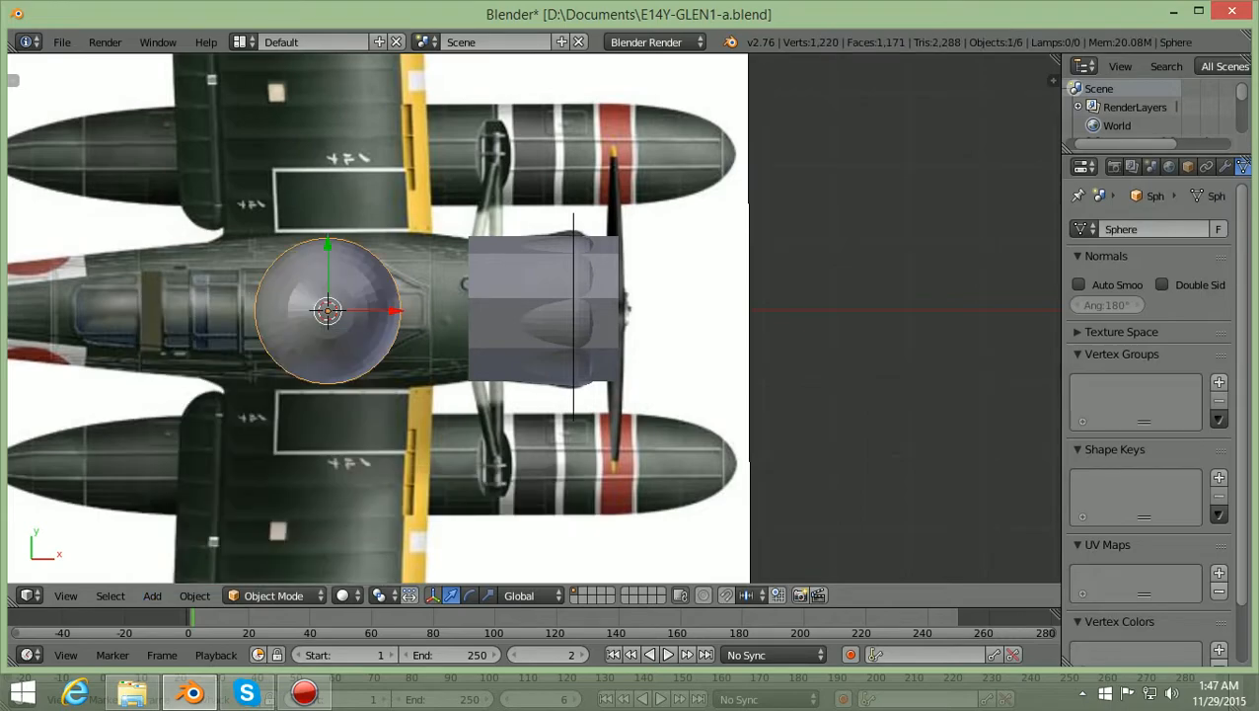
scroll(534, 317, "up", 2)
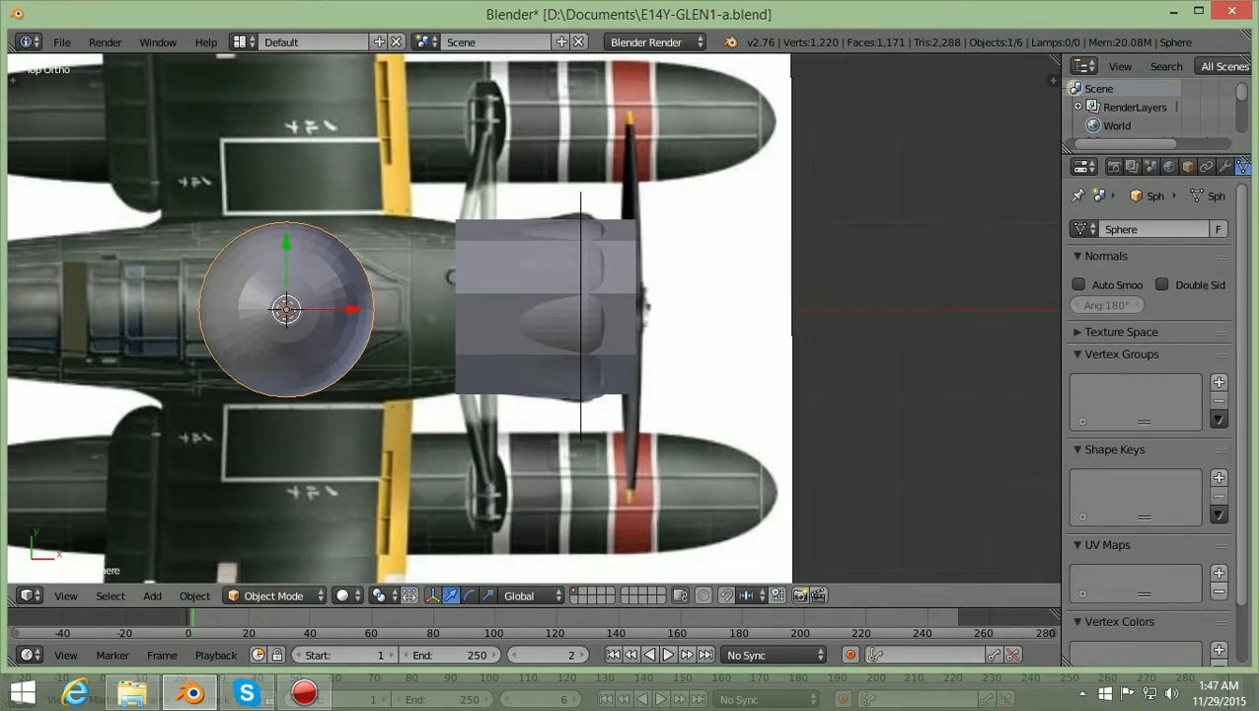
scroll(534, 317, "down", 4)
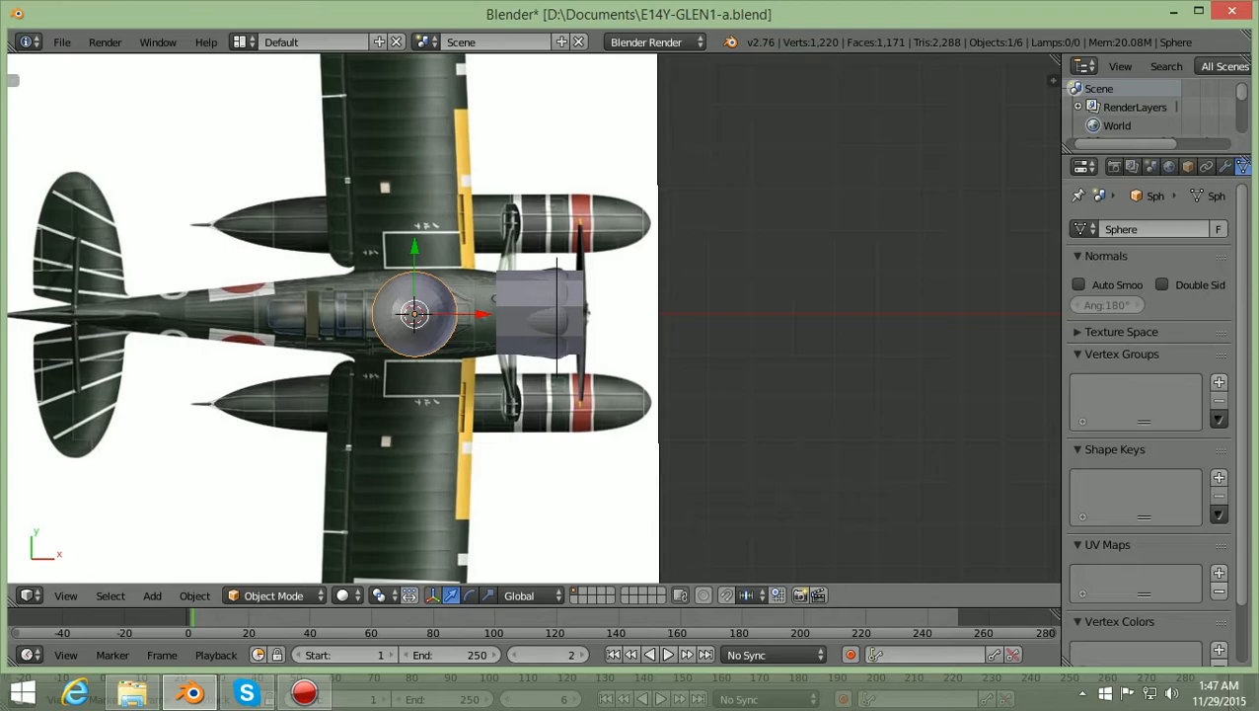
scroll(534, 316, "up", 2)
scroll(534, 316, "up", 1)
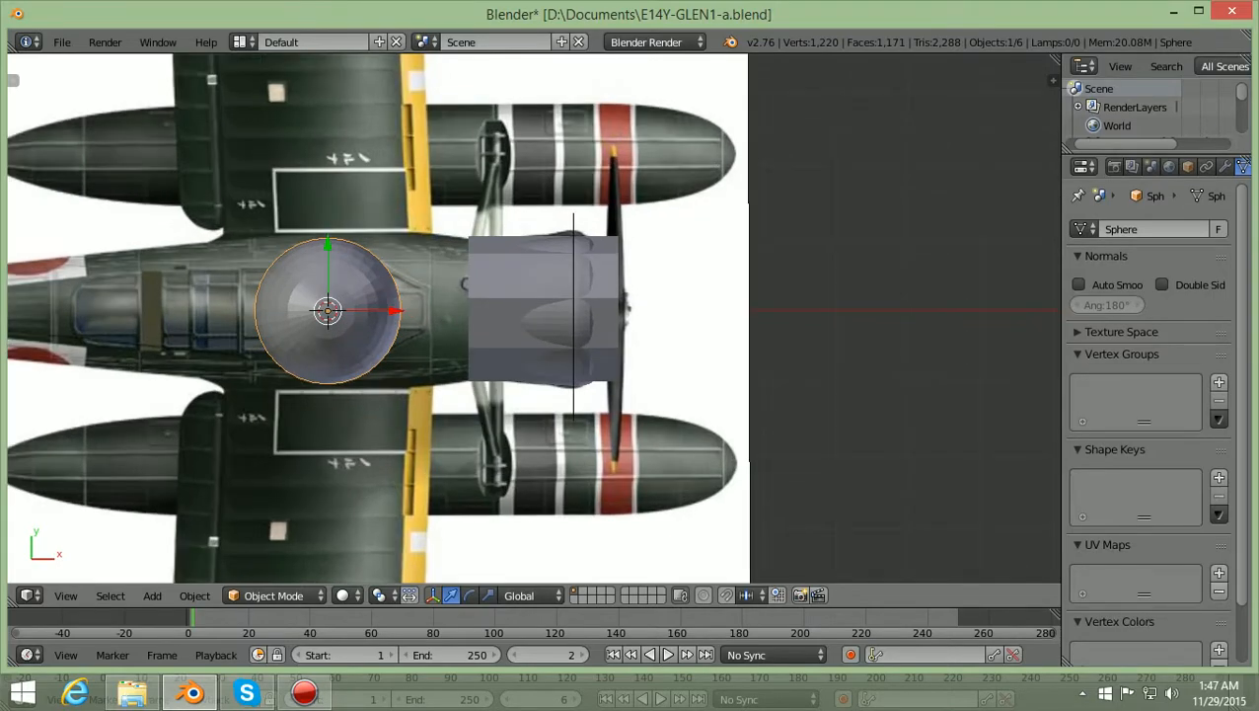
Rotate the sphere 90° about the global Y axis
key("r")
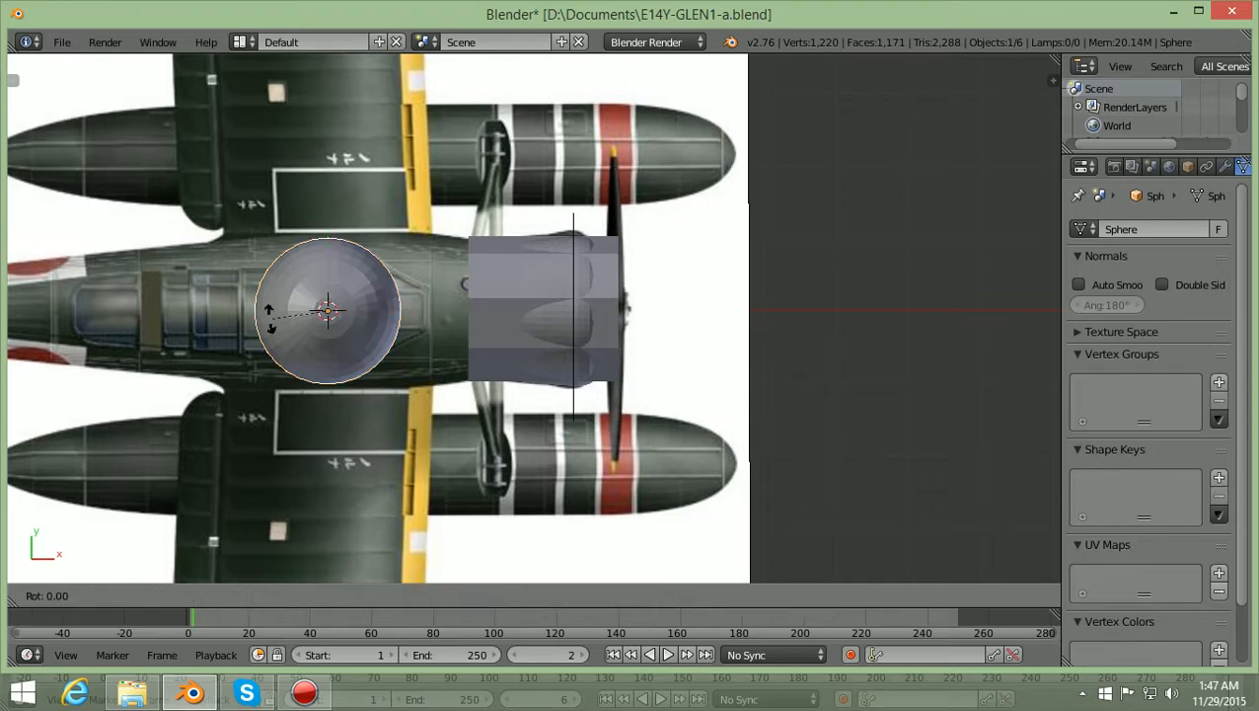
key("y")
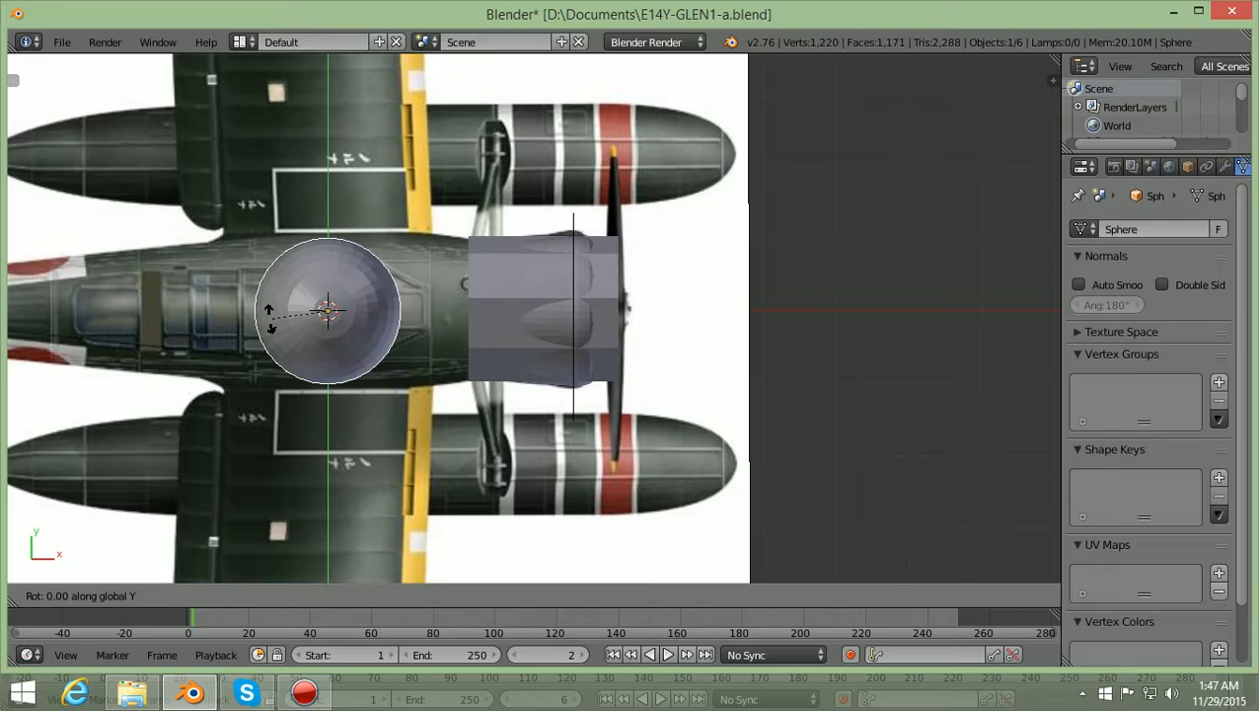
type("90")
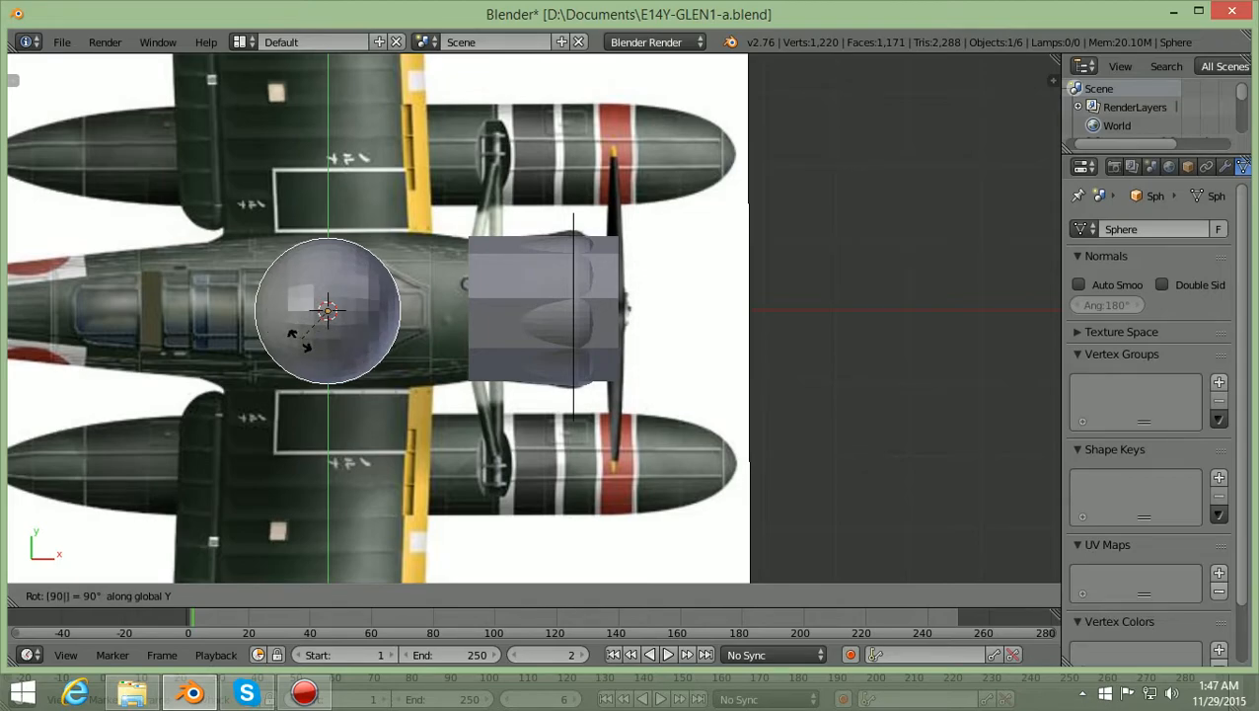
key("Return")
scroll(299, 340, "up", 3)
scroll(299, 340, "down", 3)
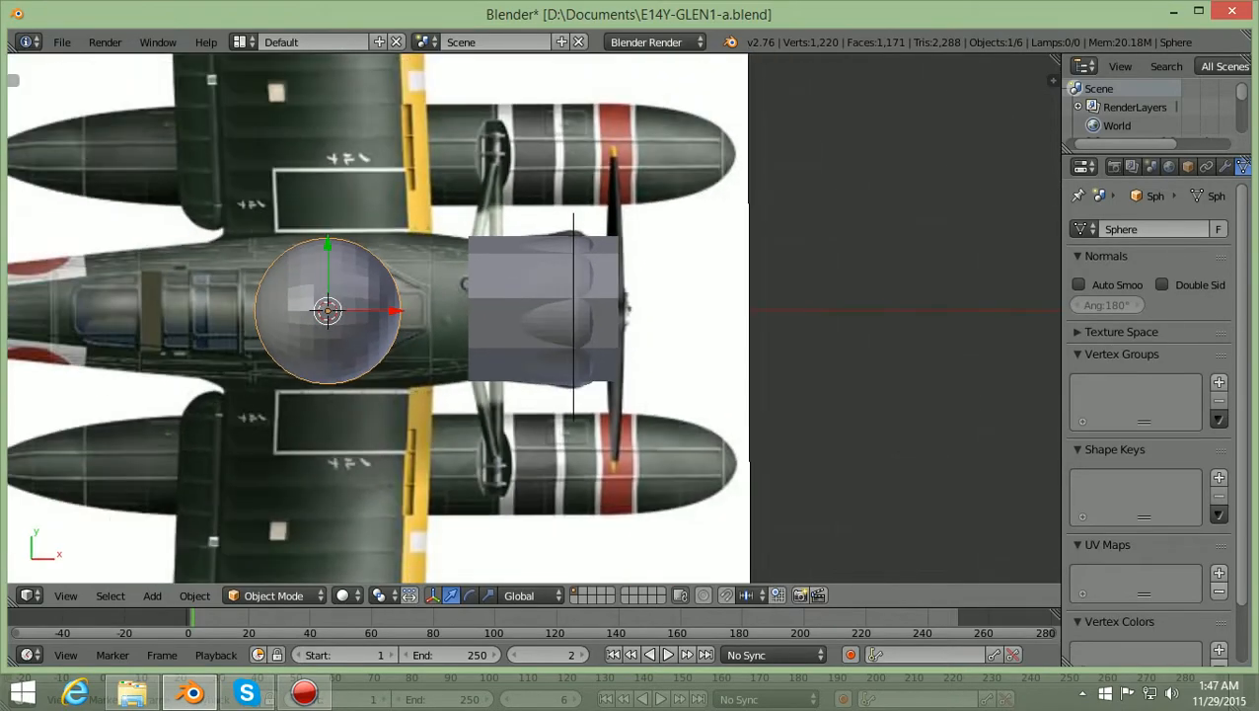
Move the sphere along the X axis, past the propeller and clear of the top-view reference image
scroll(541, 315, "down", 2)
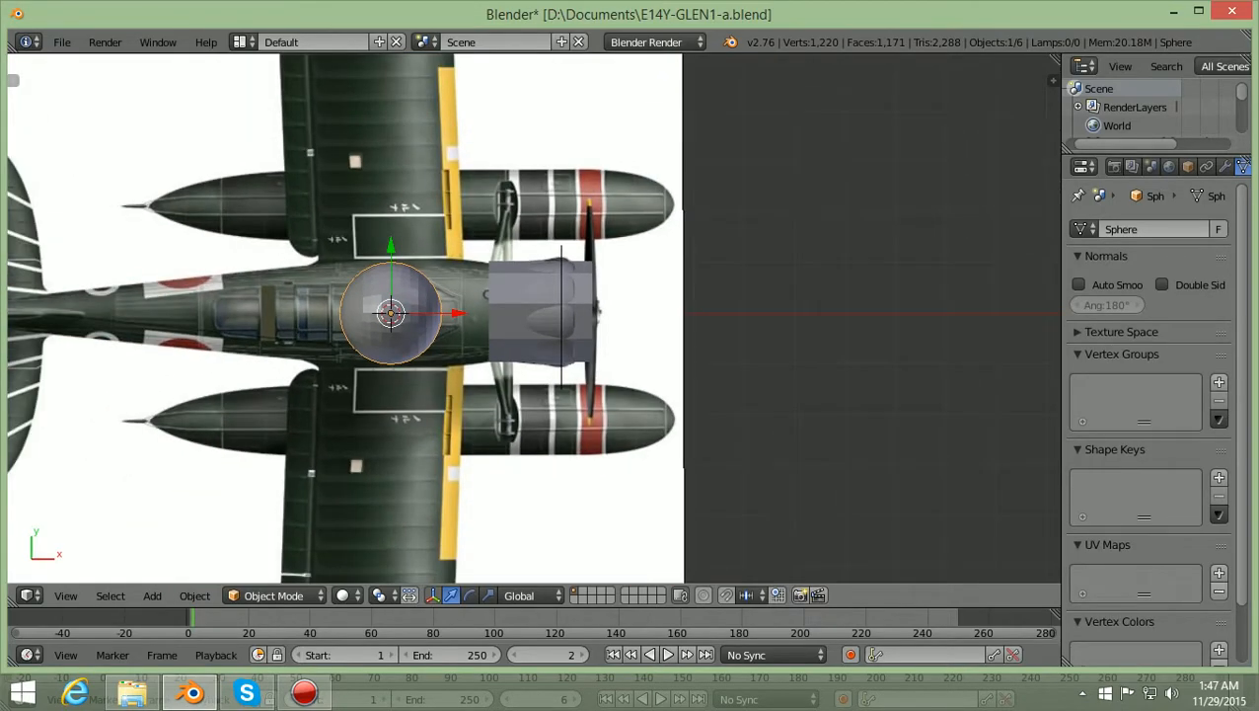
key("g")
key("x")
key("Return")
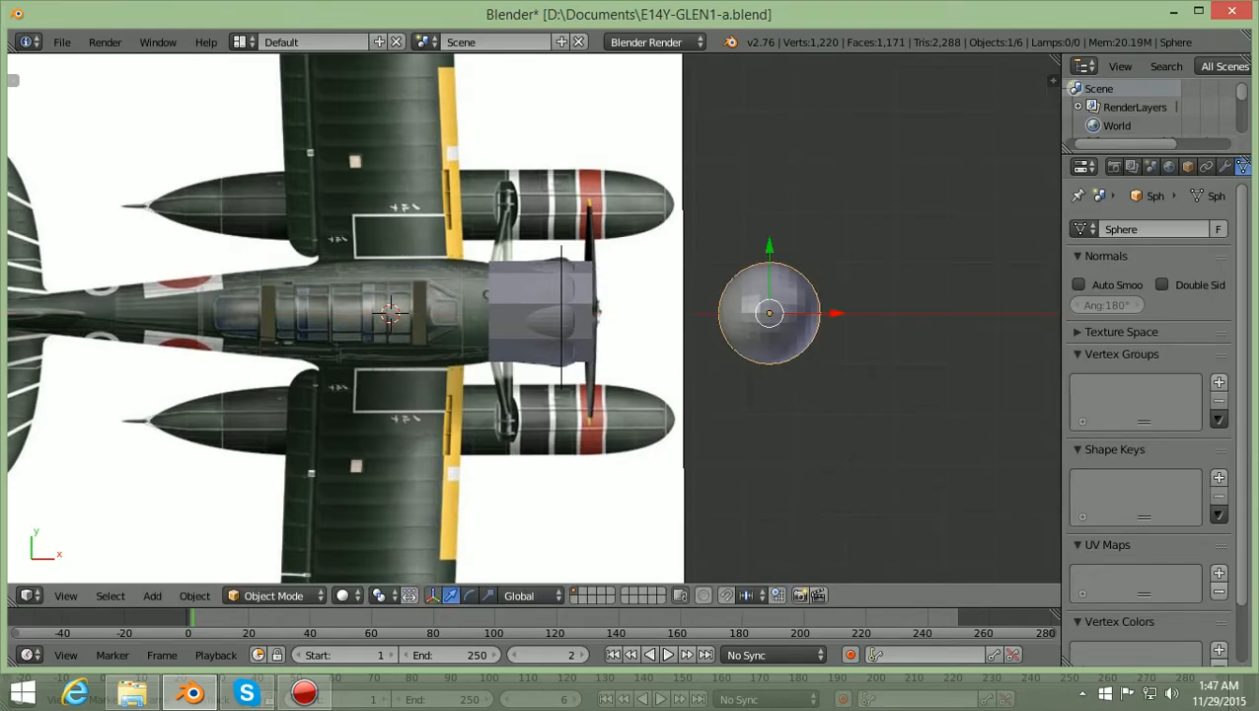
Show the sphere centred and up close in front view
scroll(534, 316, "up", 2)
scroll(533, 317, "down", 1)
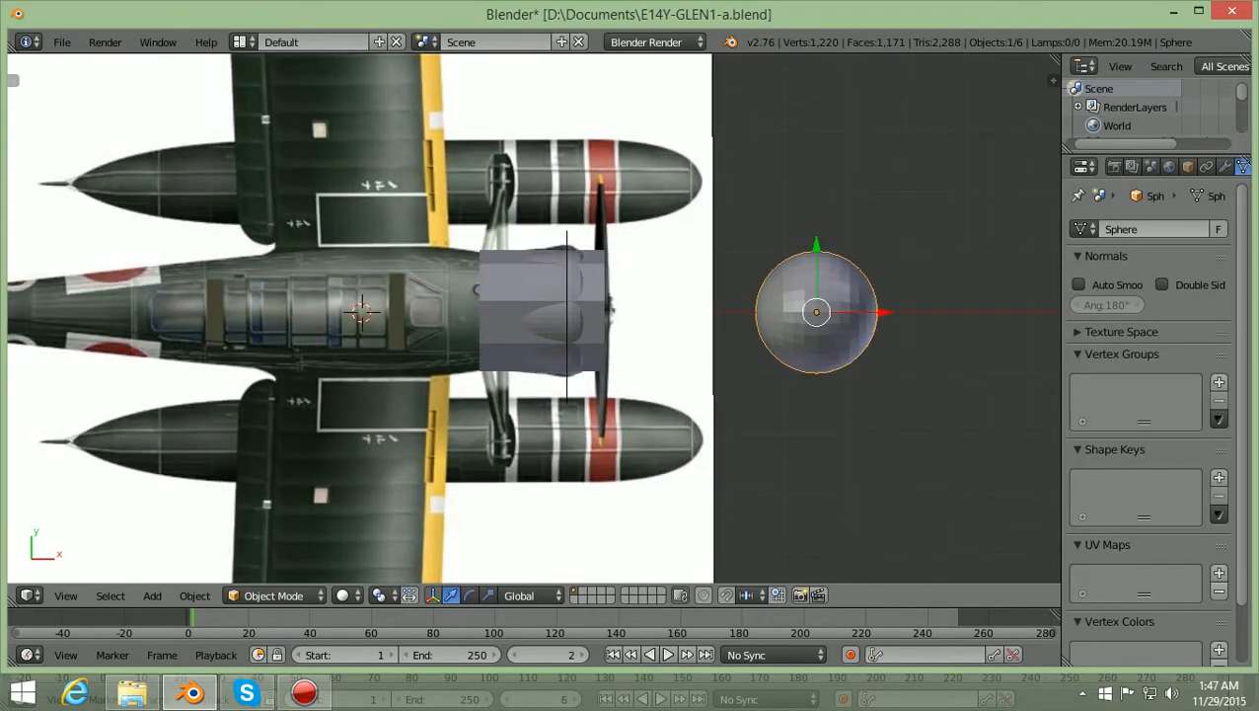
scroll(534, 316, "up", 4, "ctrl")
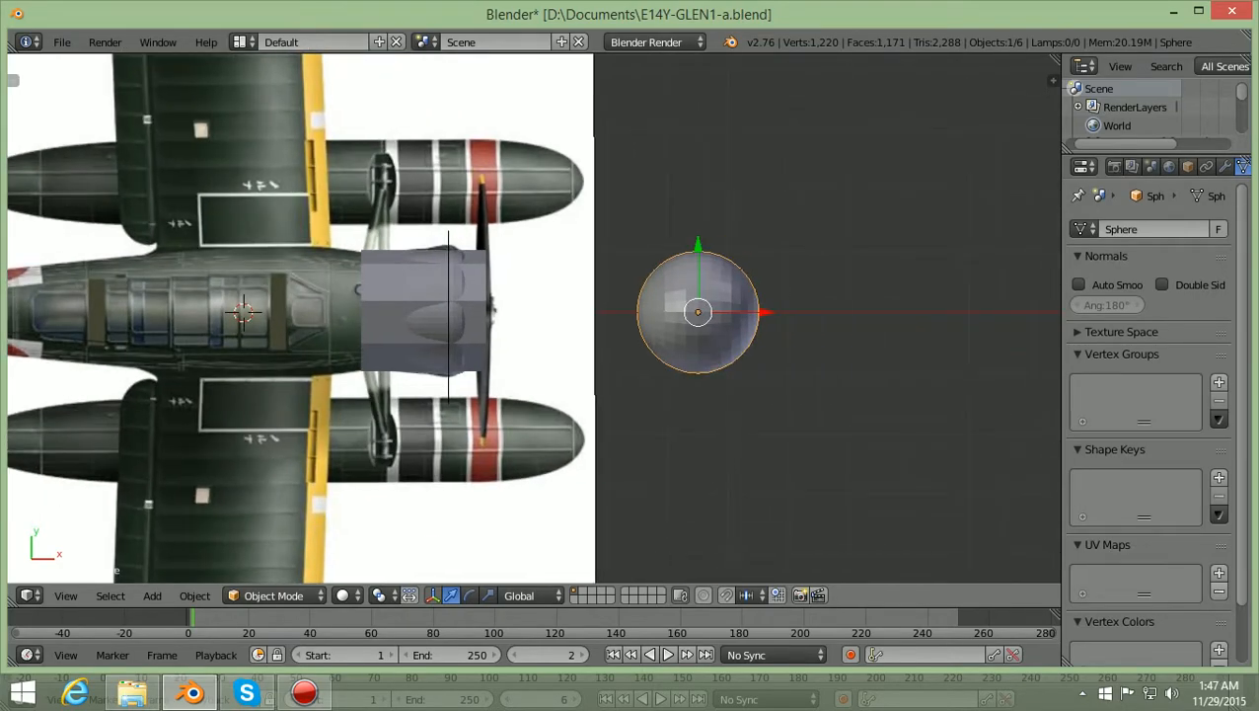
key("KP_1")
scroll(534, 317, "up", 3)
scroll(534, 317, "up", 4, "ctrl")
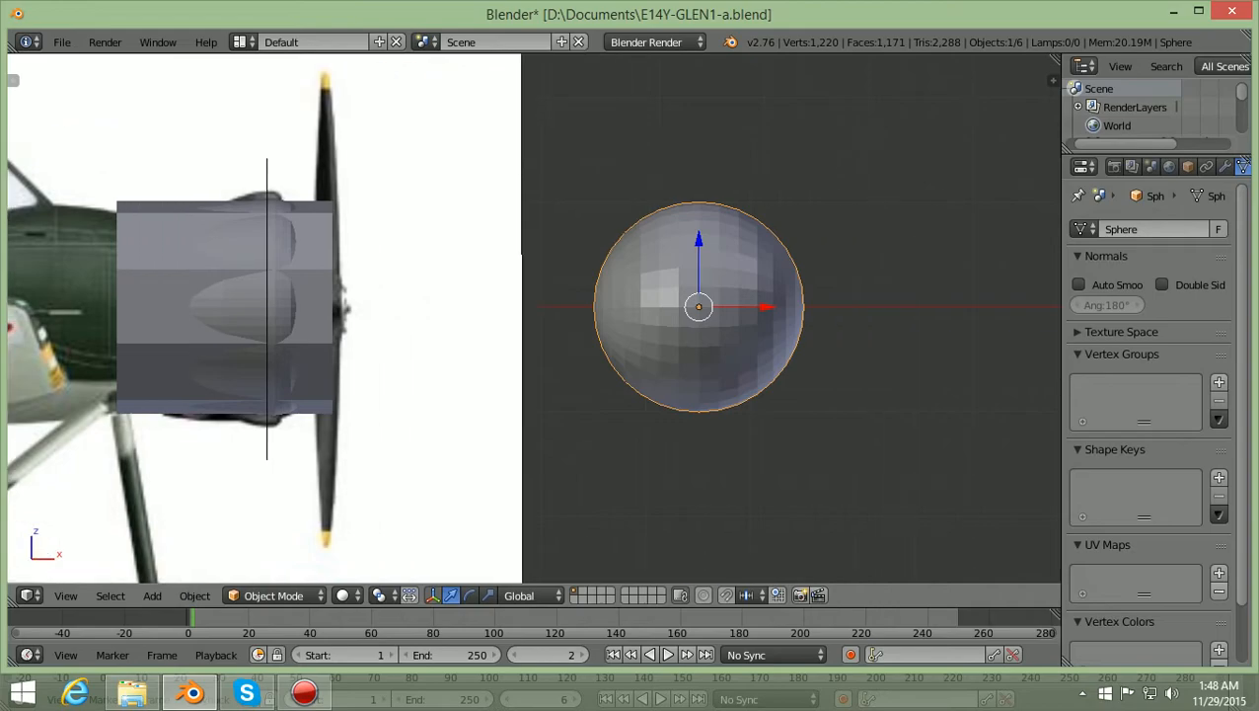
scroll(534, 317, "up", 6, "ctrl")
scroll(534, 317, "up", 5)
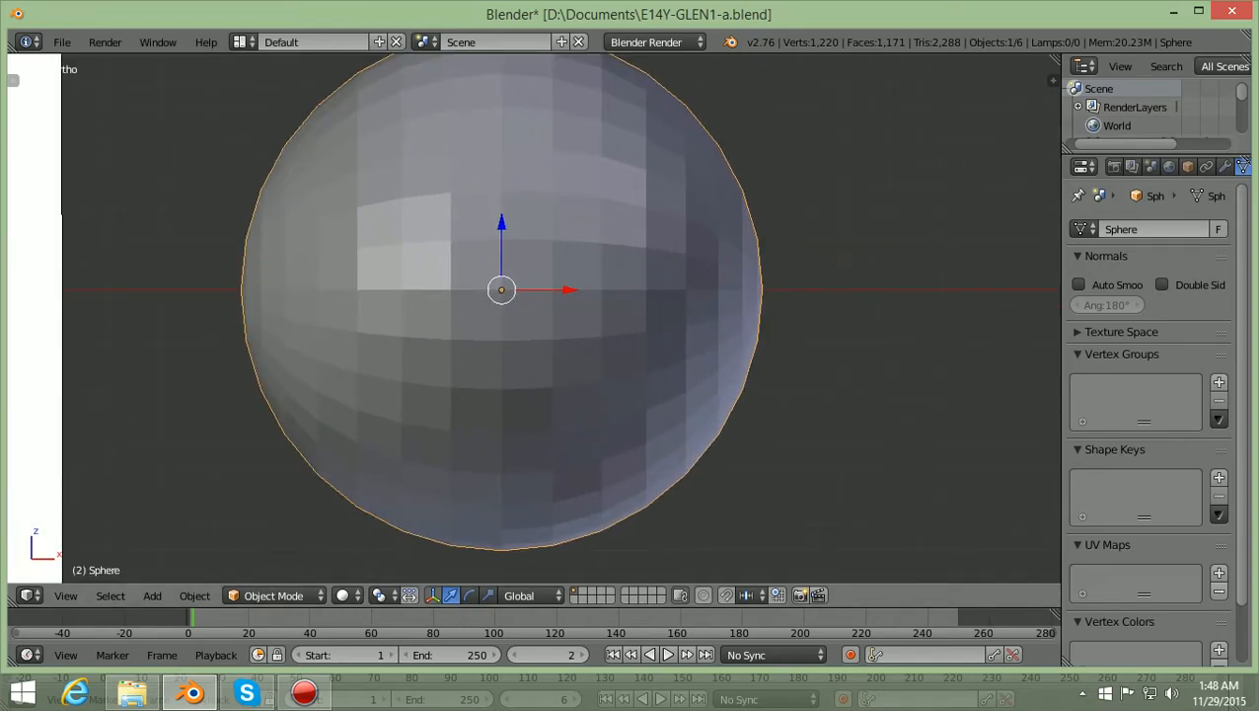
scroll(534, 316, "down", 2)
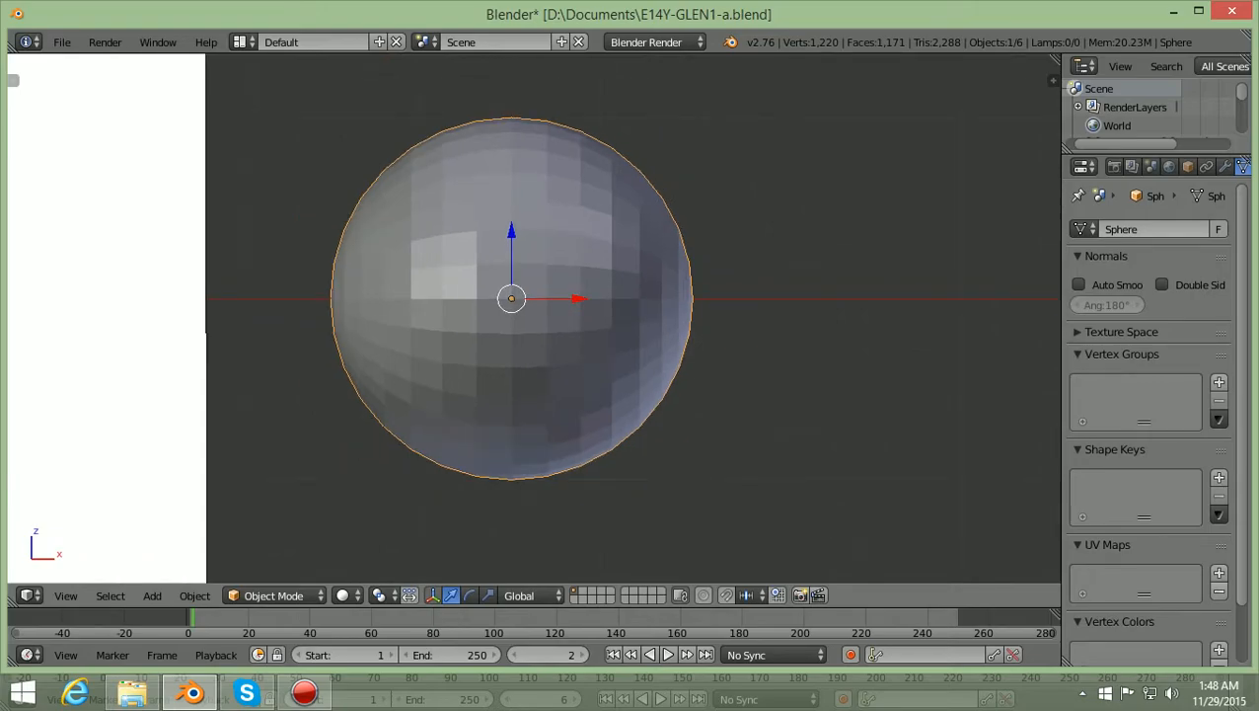
scroll(511, 298, "down", 1)
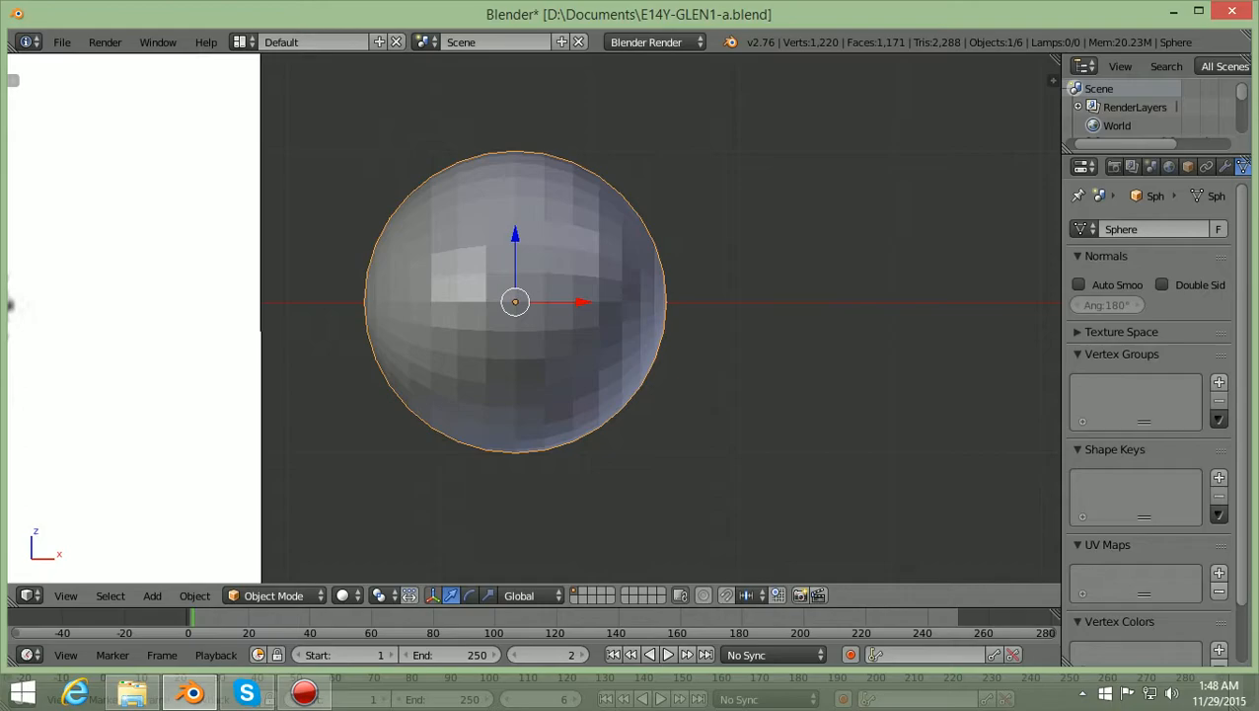
scroll(511, 298, "up", 1)
scroll(511, 298, "down", 1)
Open the sphere in Edit Mode with wireframe shading and deselect all its vertices
left_click(273, 595)
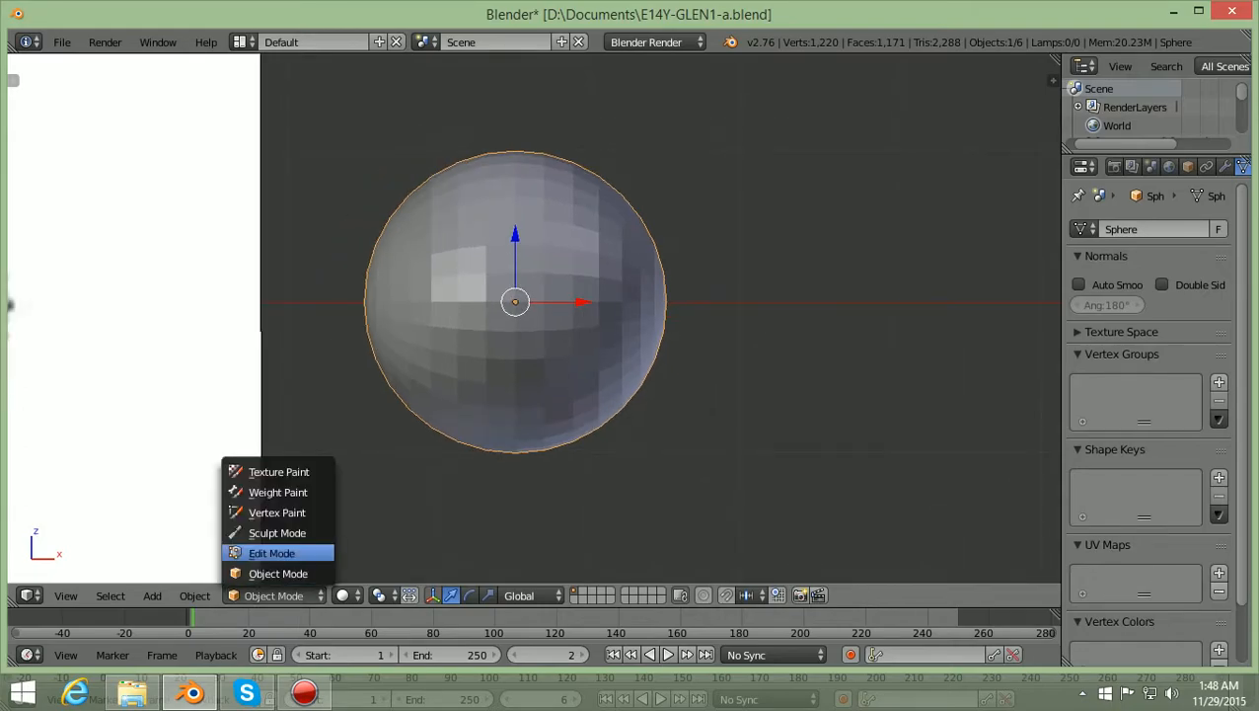
left_click(271, 553)
scroll(506, 294, "up", 2)
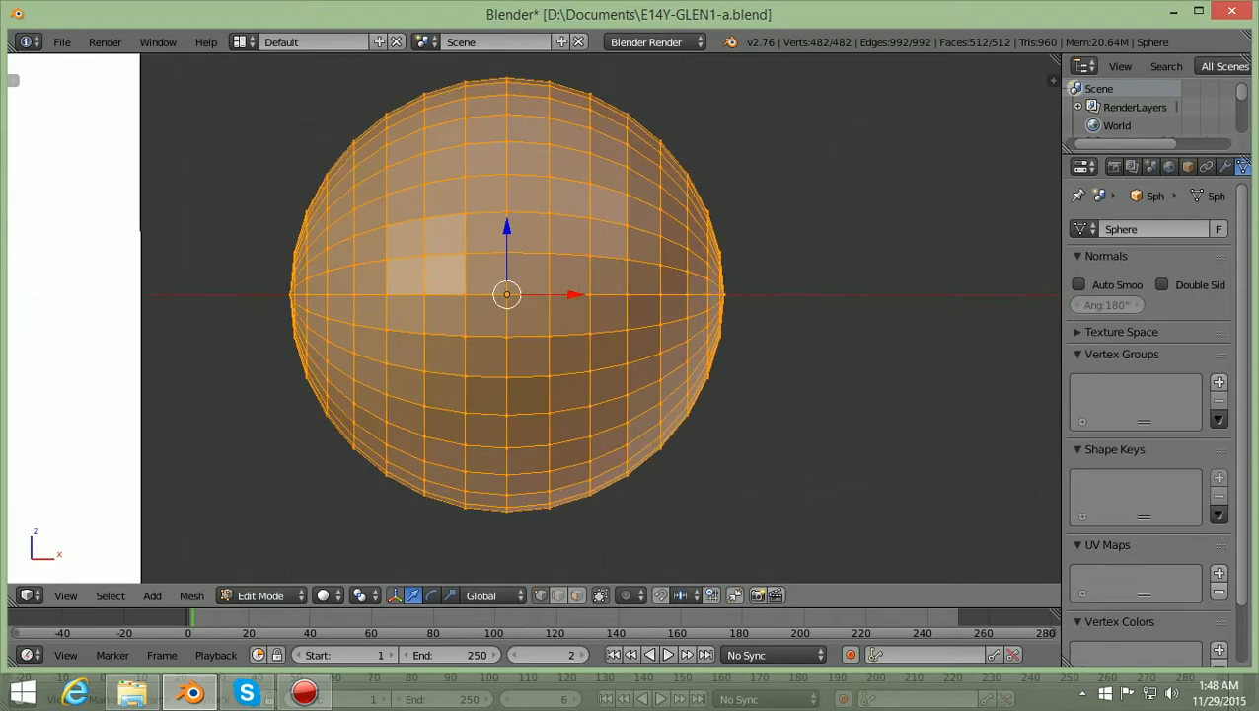
scroll(512, 299, "down", 3)
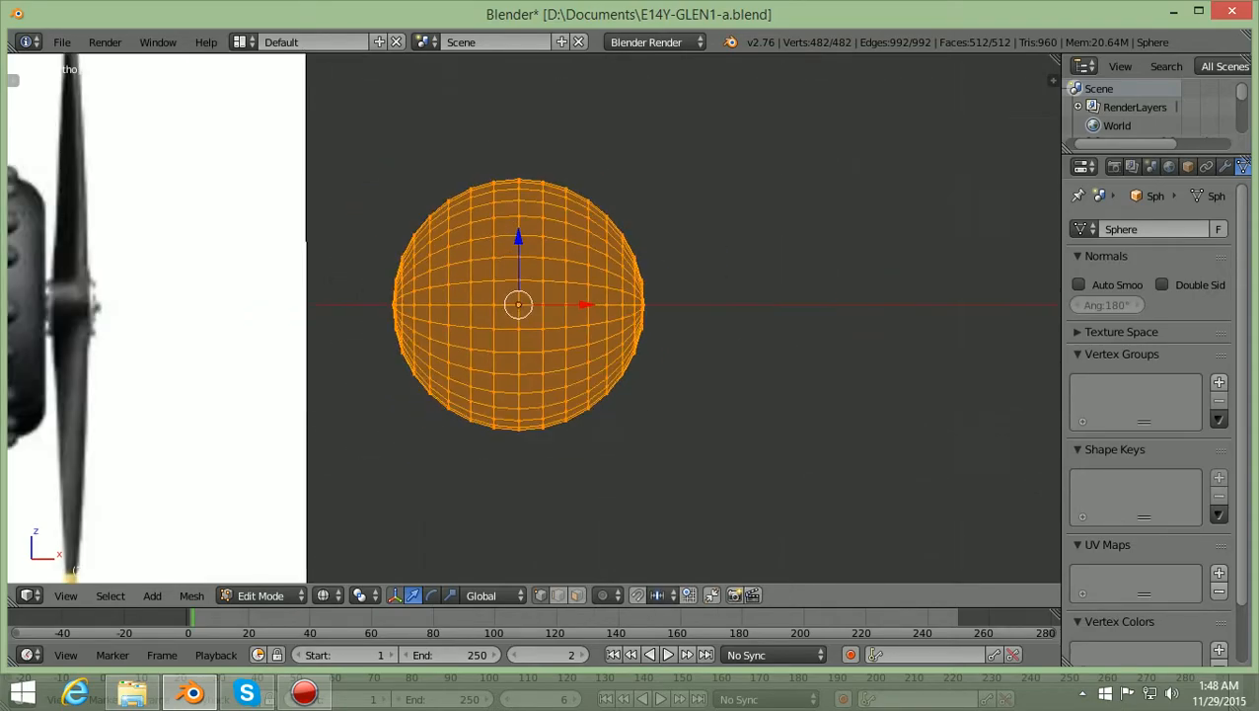
scroll(511, 298, "up", 2)
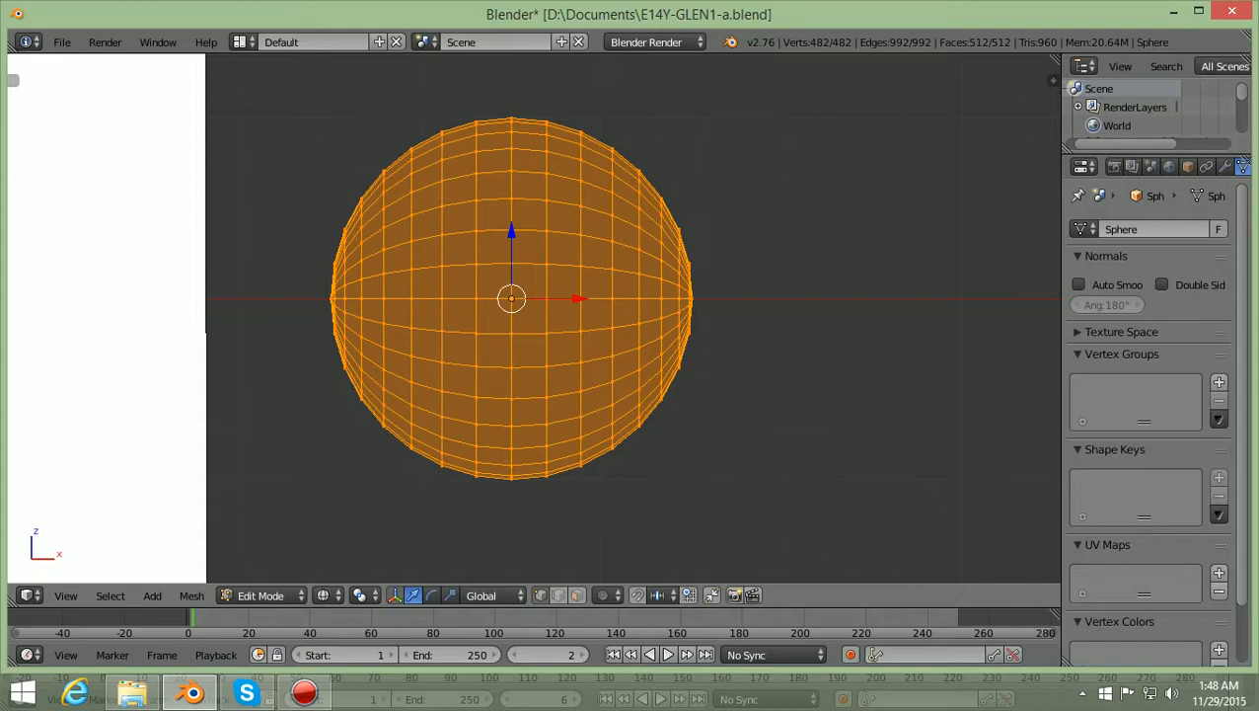
scroll(512, 298, "up", 1)
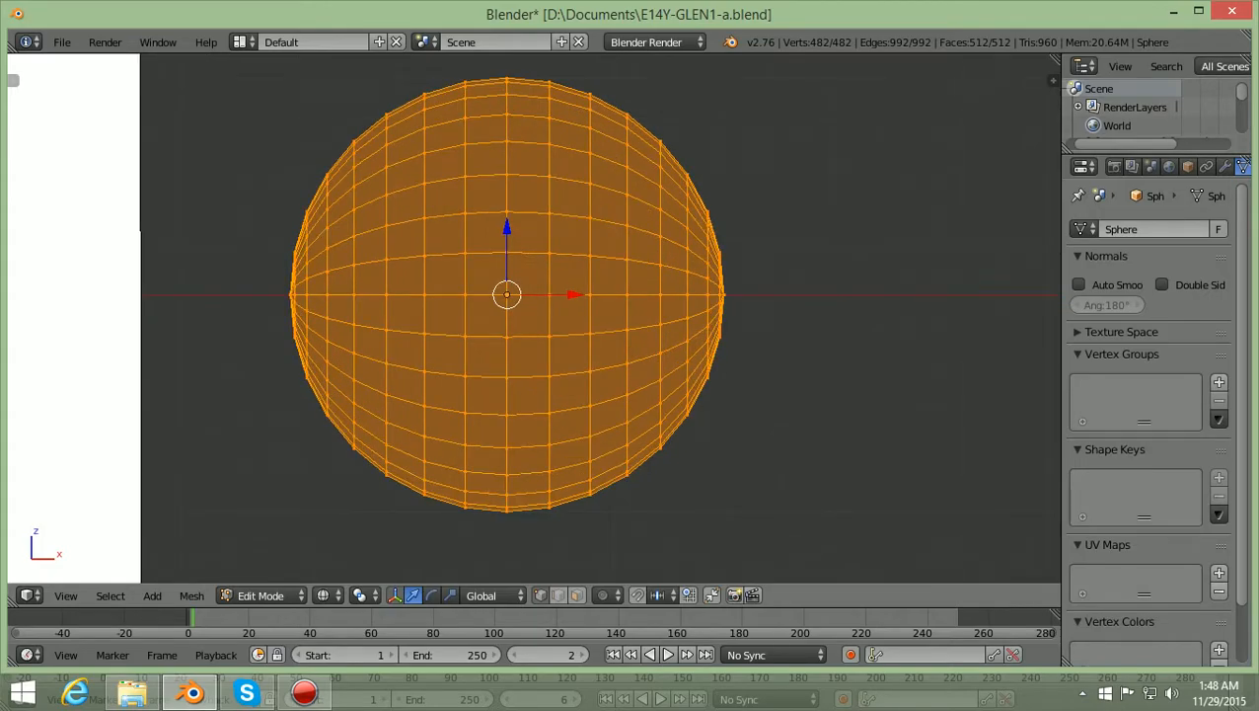
key("a")
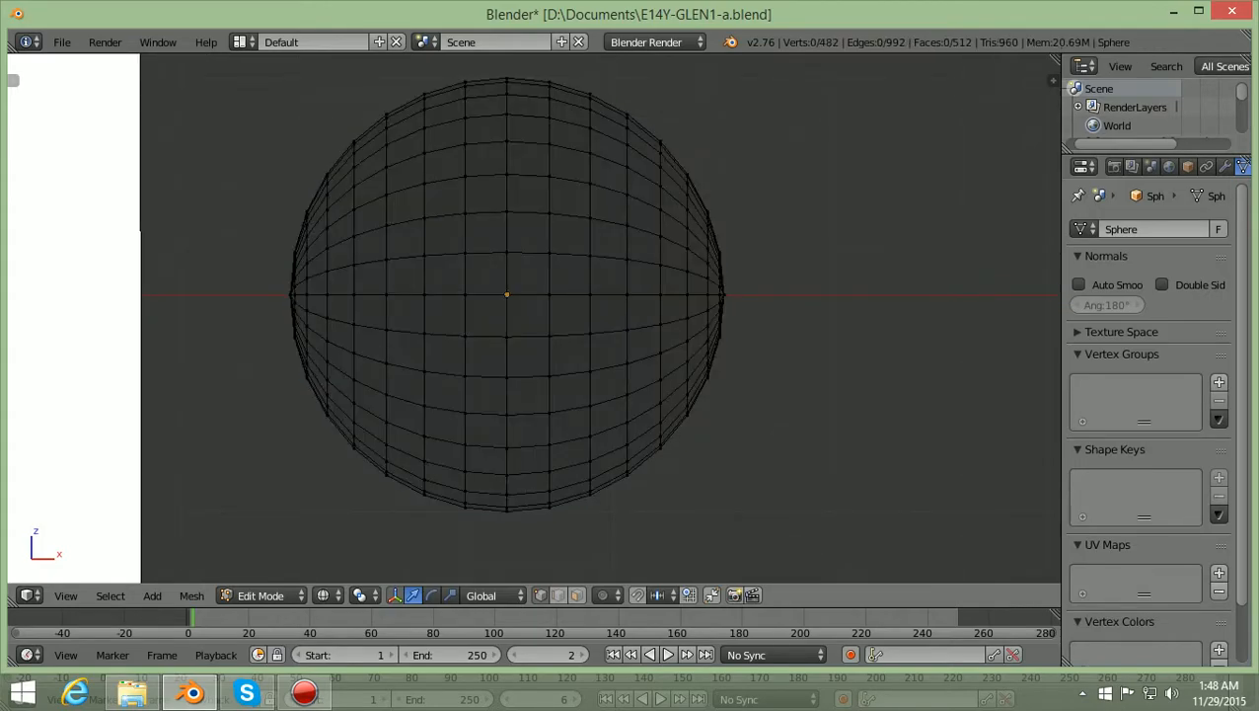
scroll(534, 318, "up", 1)
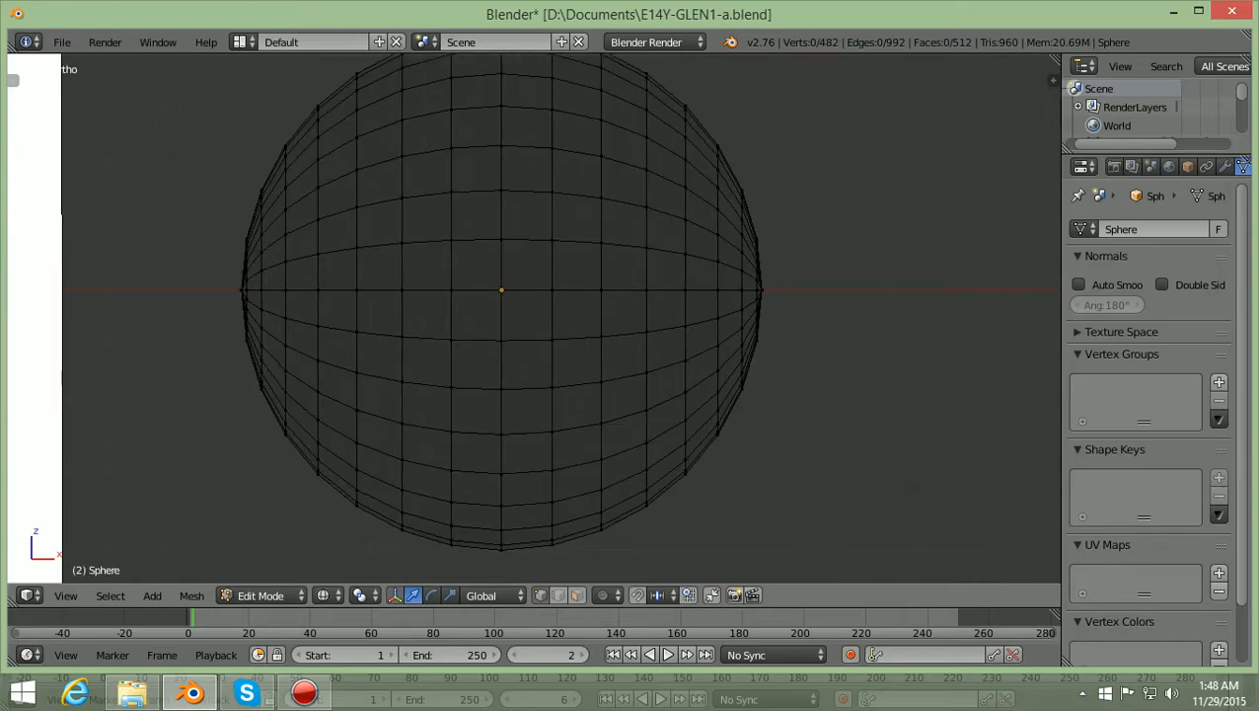
key("b")
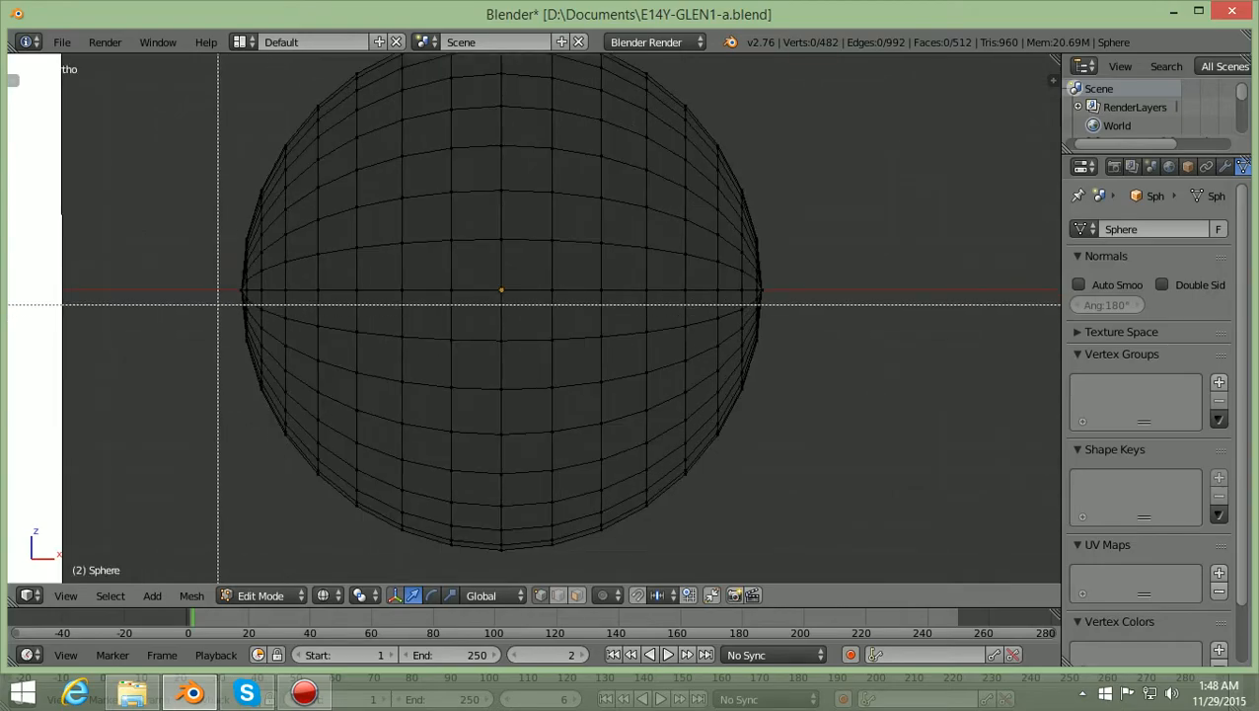
left_click_drag(202, 294, 203, 294)
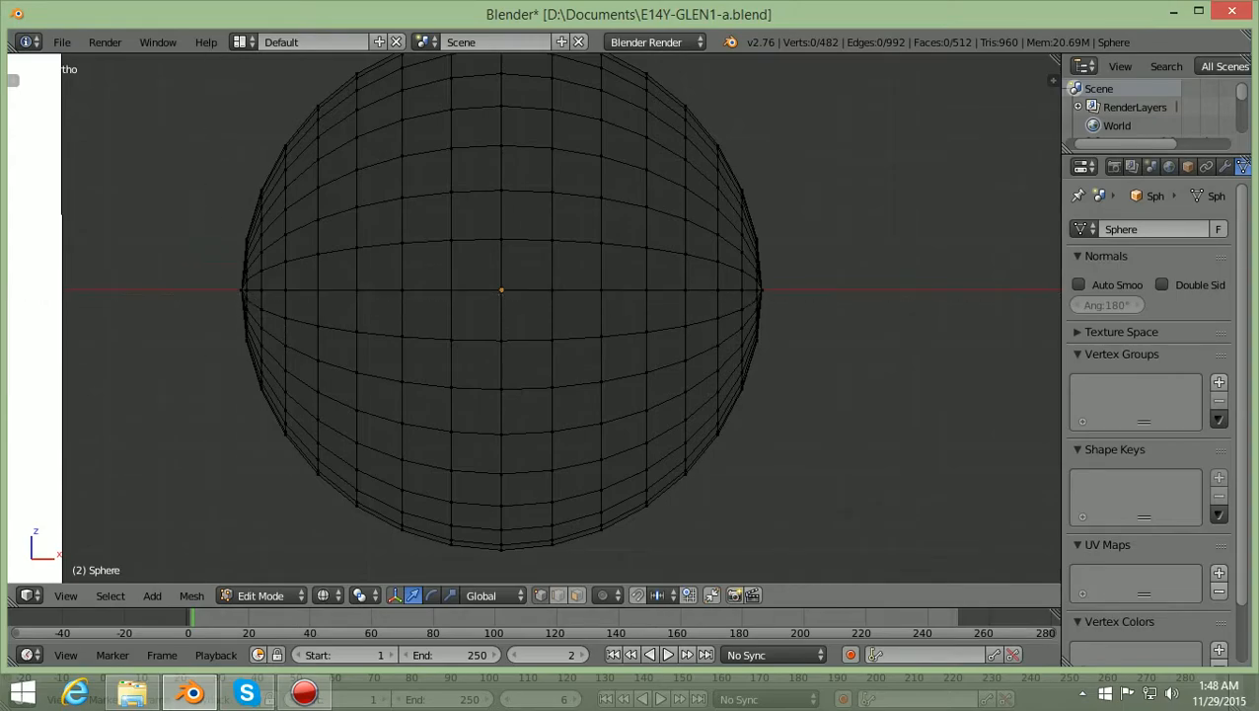
right_click(240, 290)
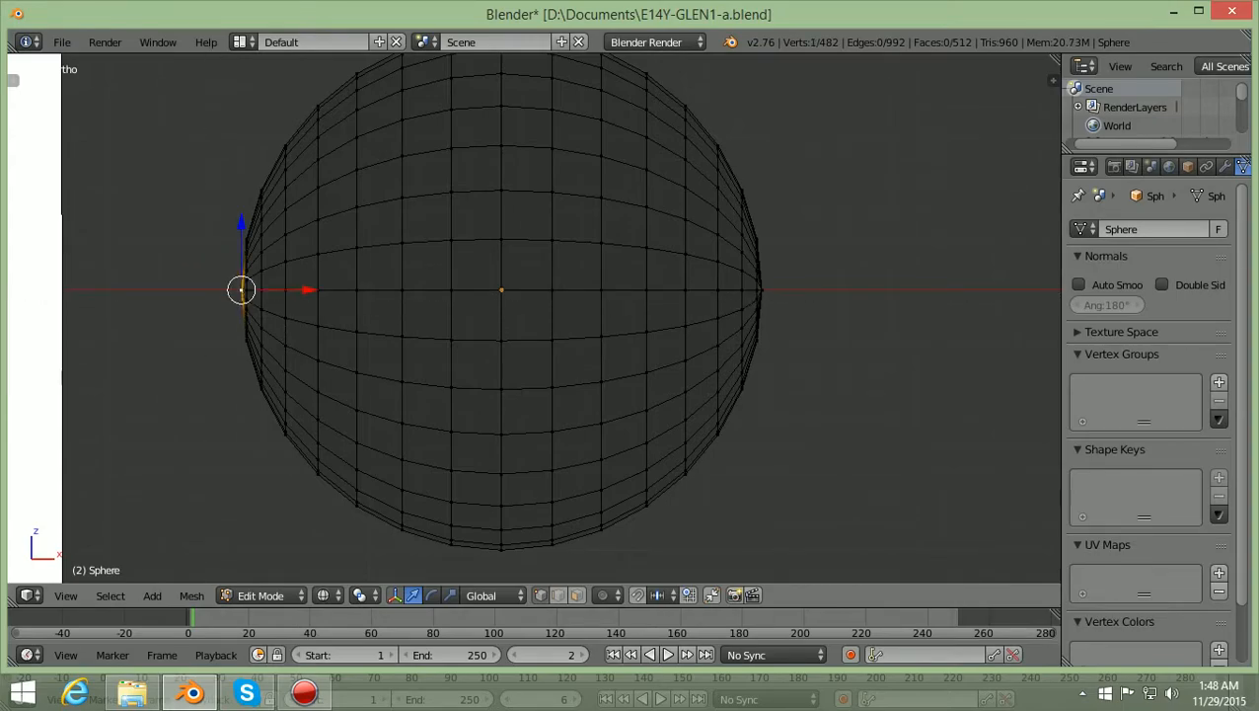
key("a")
Box-select all the sphere's vertices below its horizontal centre line in front view and delete them
key("b")
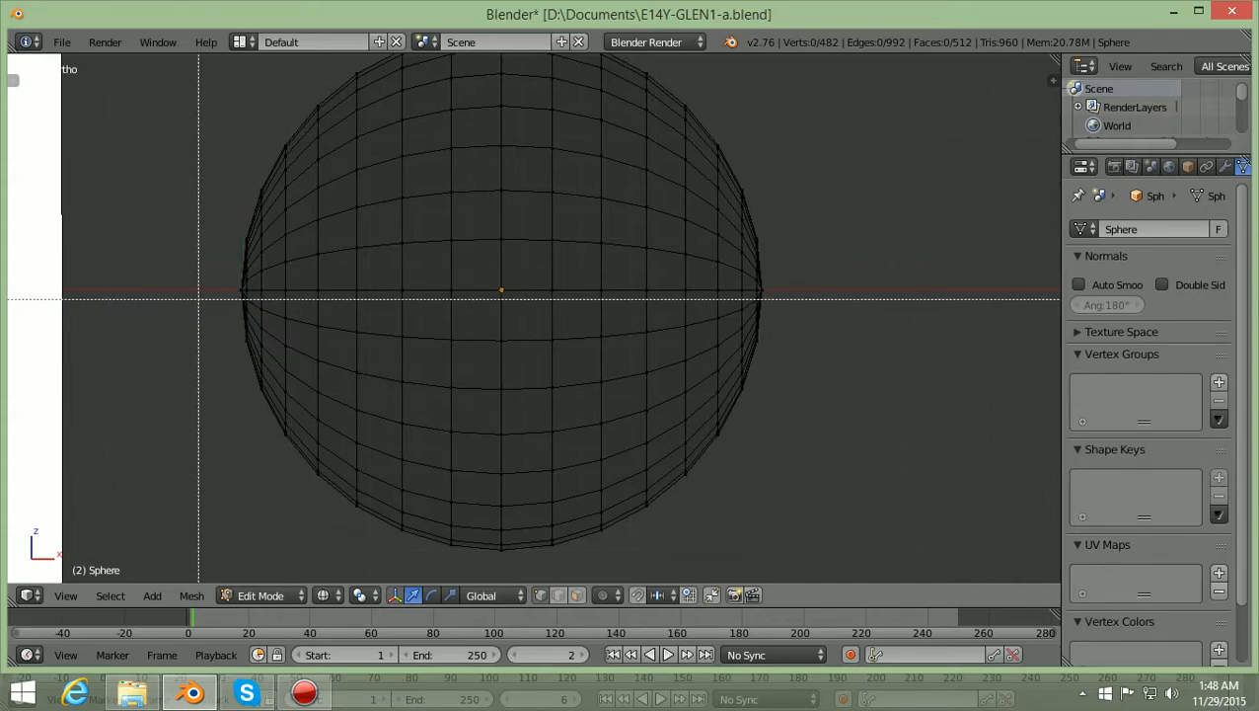
left_click_drag(198, 298, 871, 556)
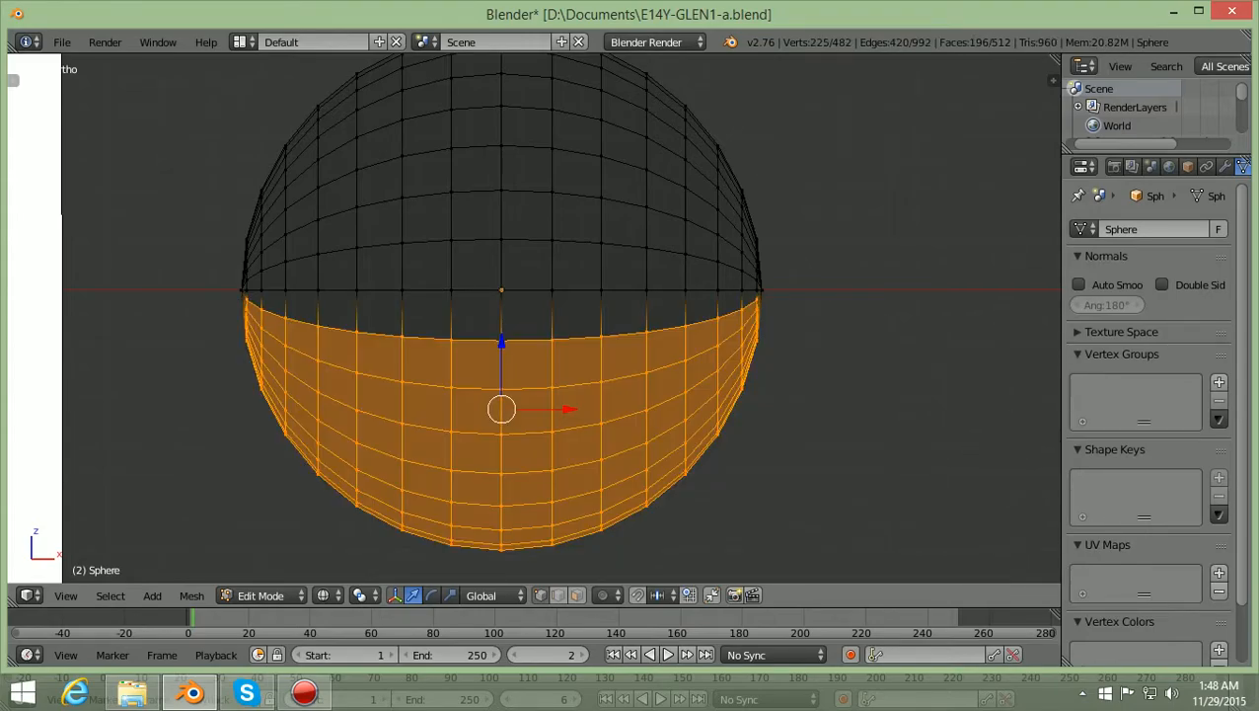
scroll(533, 318, "up", 1)
scroll(534, 318, "down", 2)
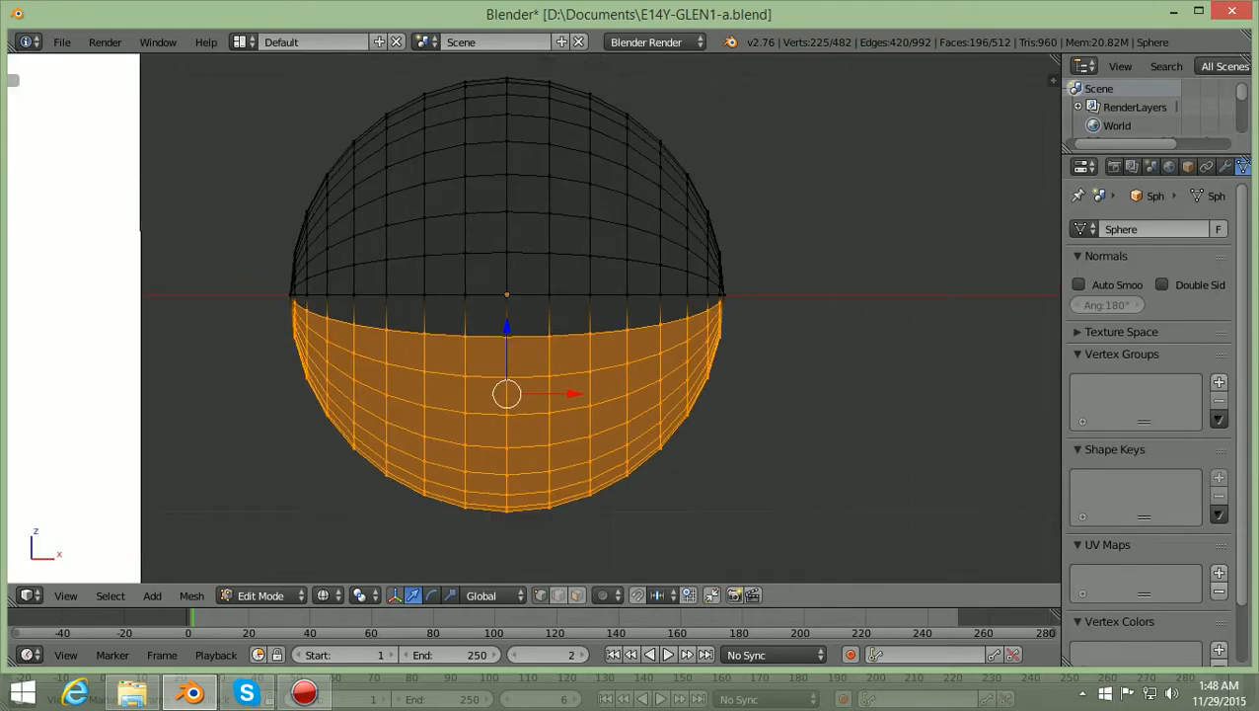
key("x")
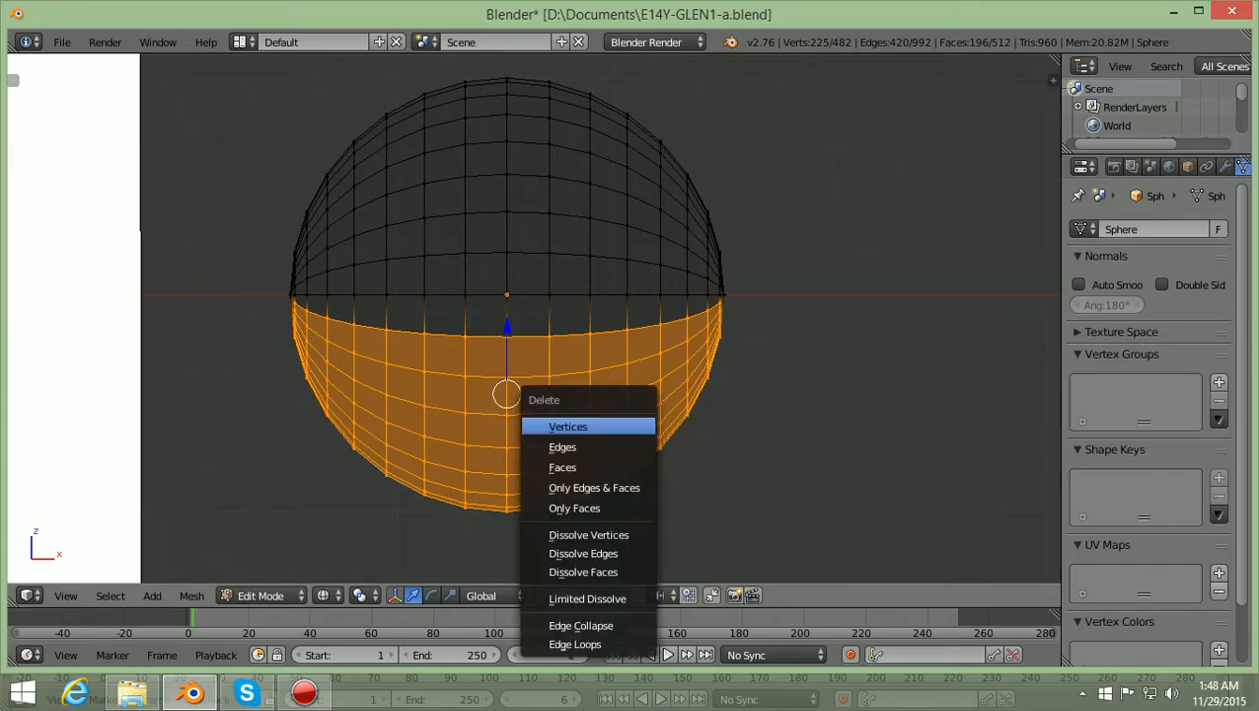
left_click(563, 425)
Inspect the remaining half sphere from an oblique angle and return to a closer front view of it
scroll(563, 424, "down", 1)
middle_click_drag(563, 424, 558, 457)
scroll(558, 458, "down", 2)
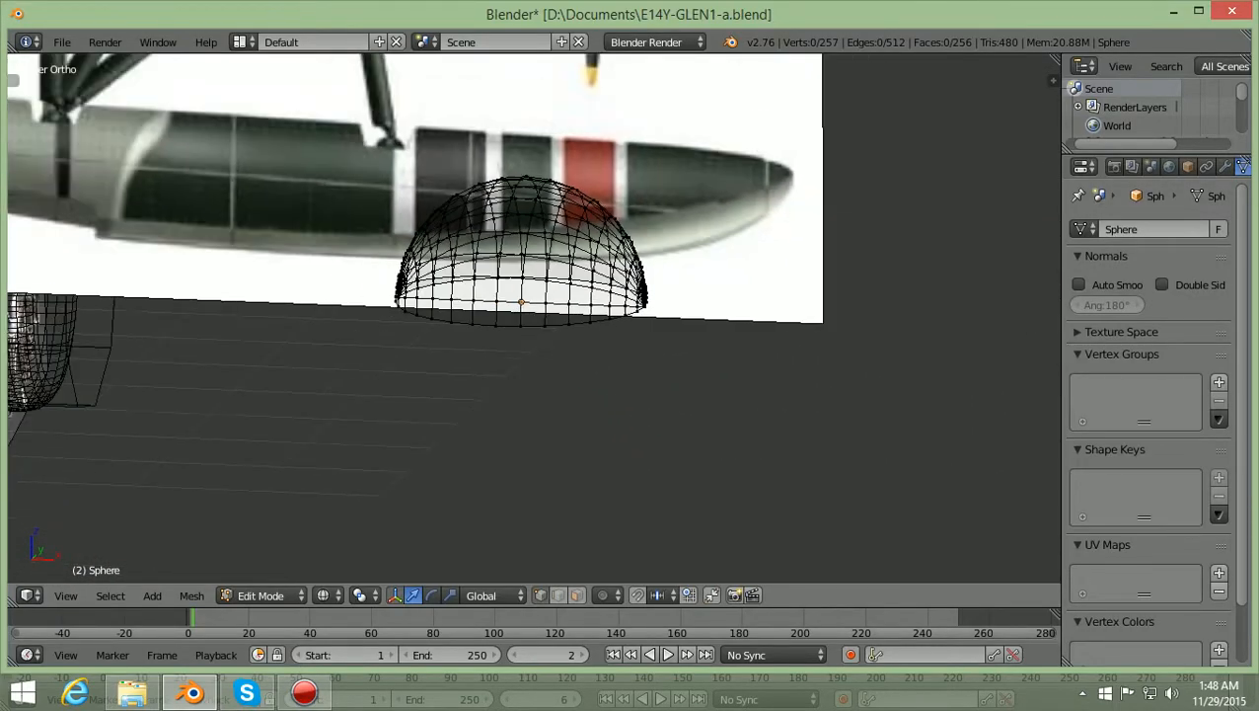
key("KP_1")
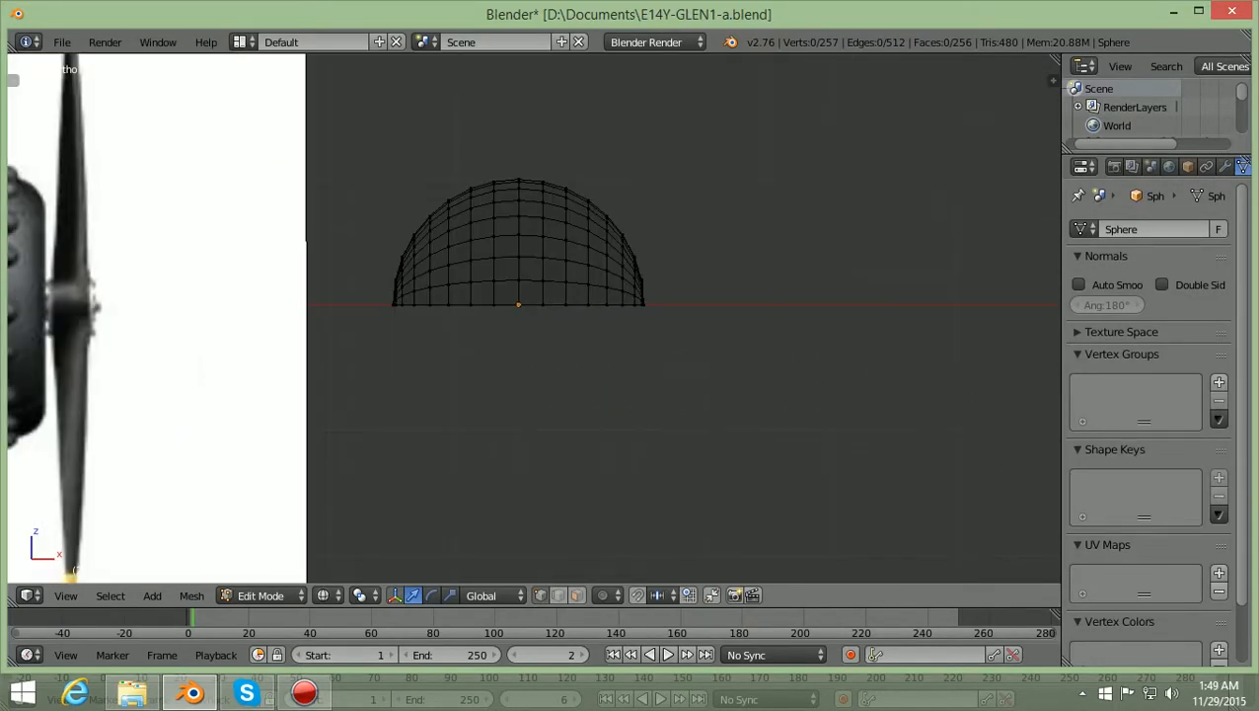
scroll(533, 316, "up", 1)
key("ctrl+KP_8")
key("ctrl+KP_8")
key("ctrl+KP_8")
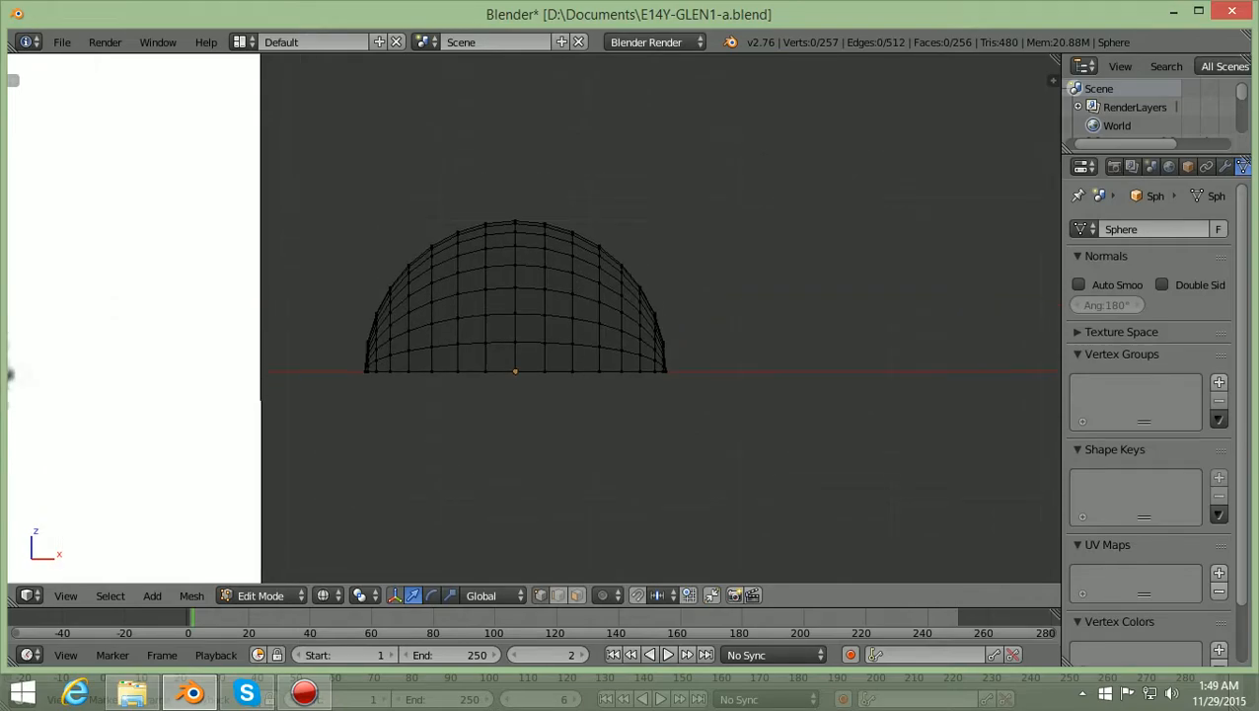
Box-select the half sphere's vertices on the cowling side of its centre column and move them about 0.23 along negative X
key("ctrl+KP_4")
key("ctrl+KP_4")
key("ctrl+KP_4")
key("ctrl+KP_4")
scroll(533, 316, "up", 2)
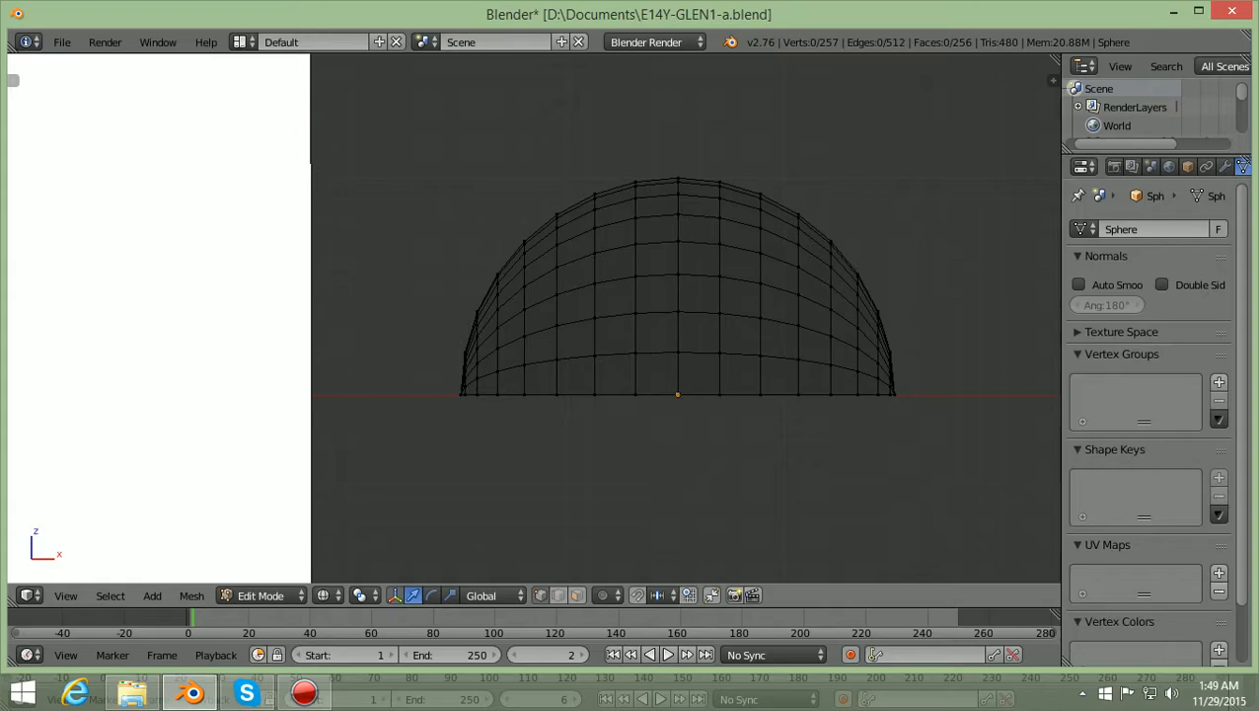
key("b")
left_click_drag(338, 474, 649, 141)
scroll(537, 318, "down", 2)
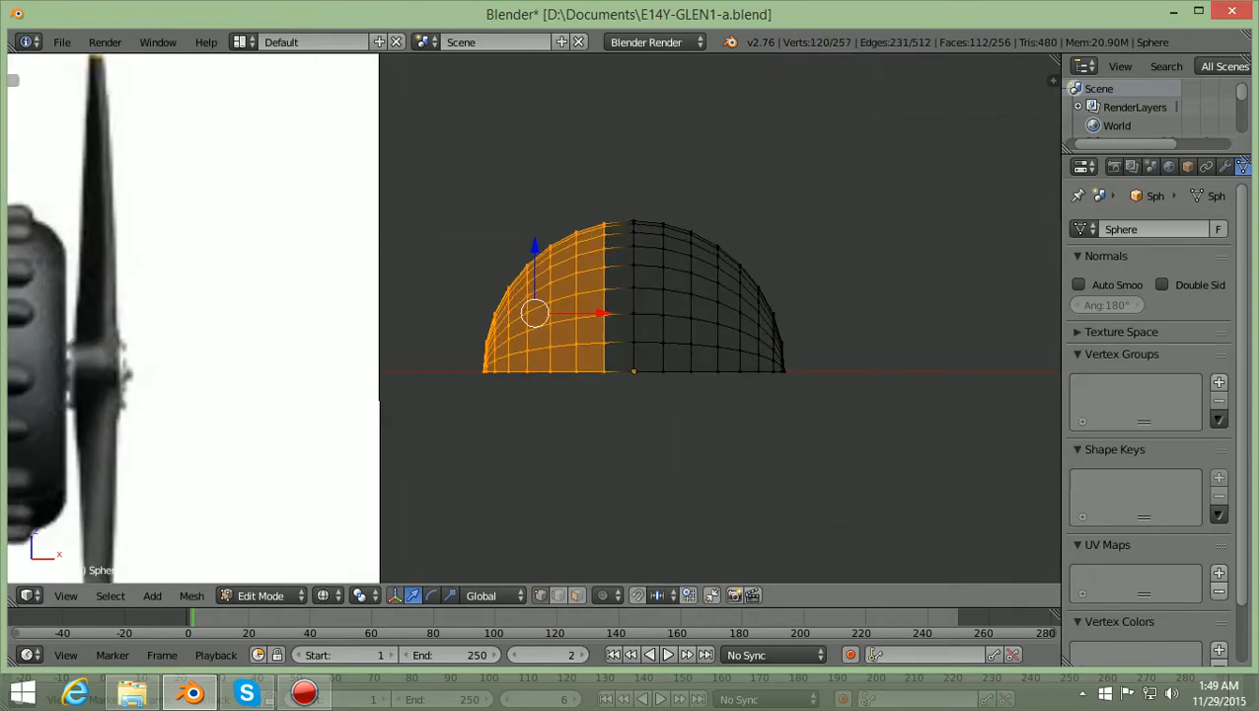
key("g")
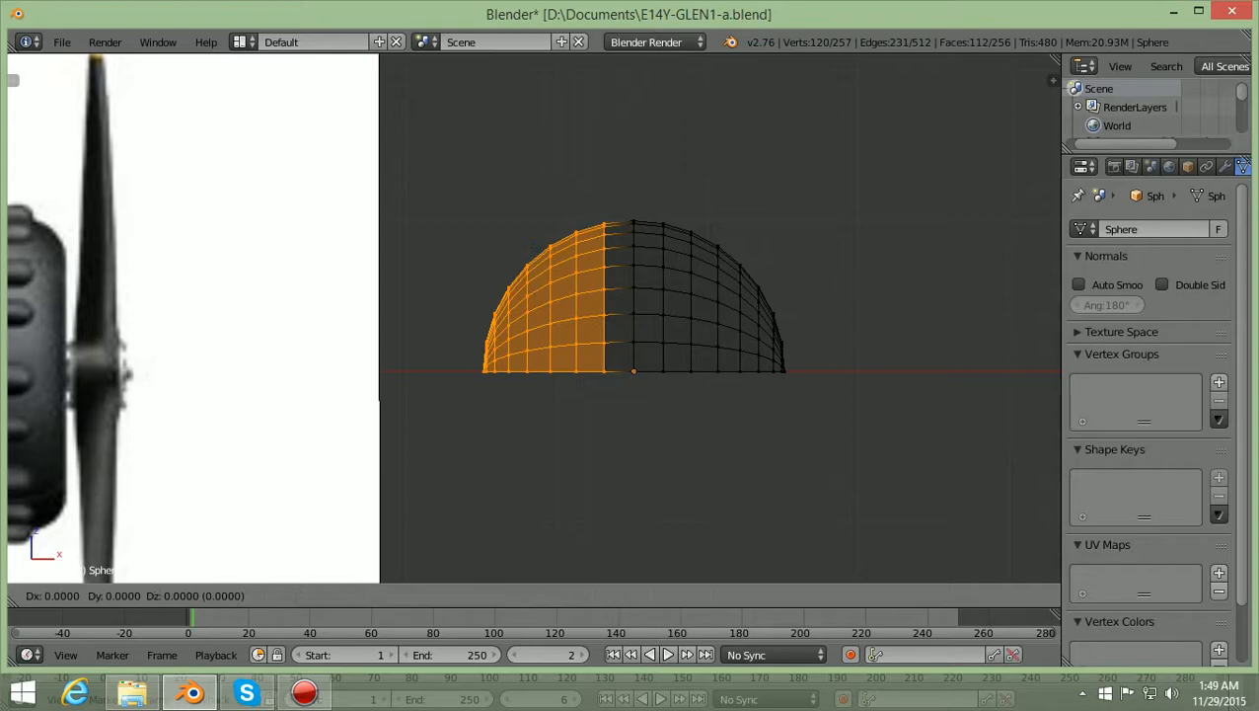
key("x")
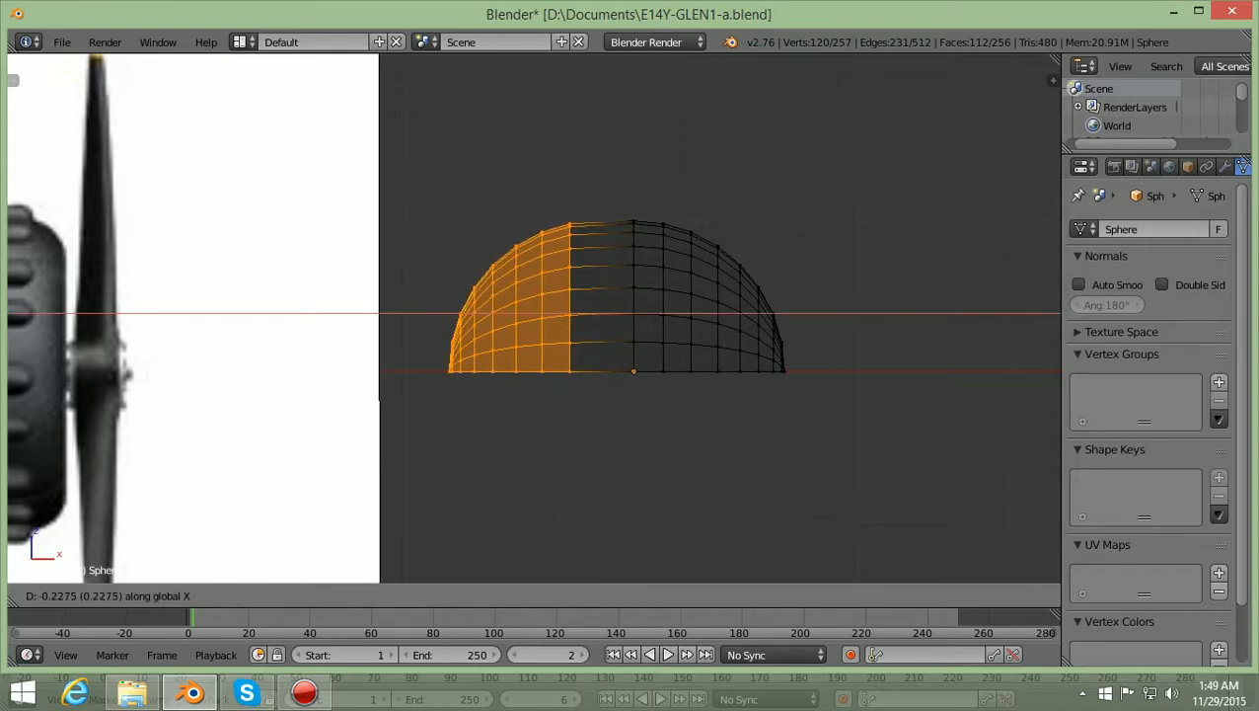
key("Return")
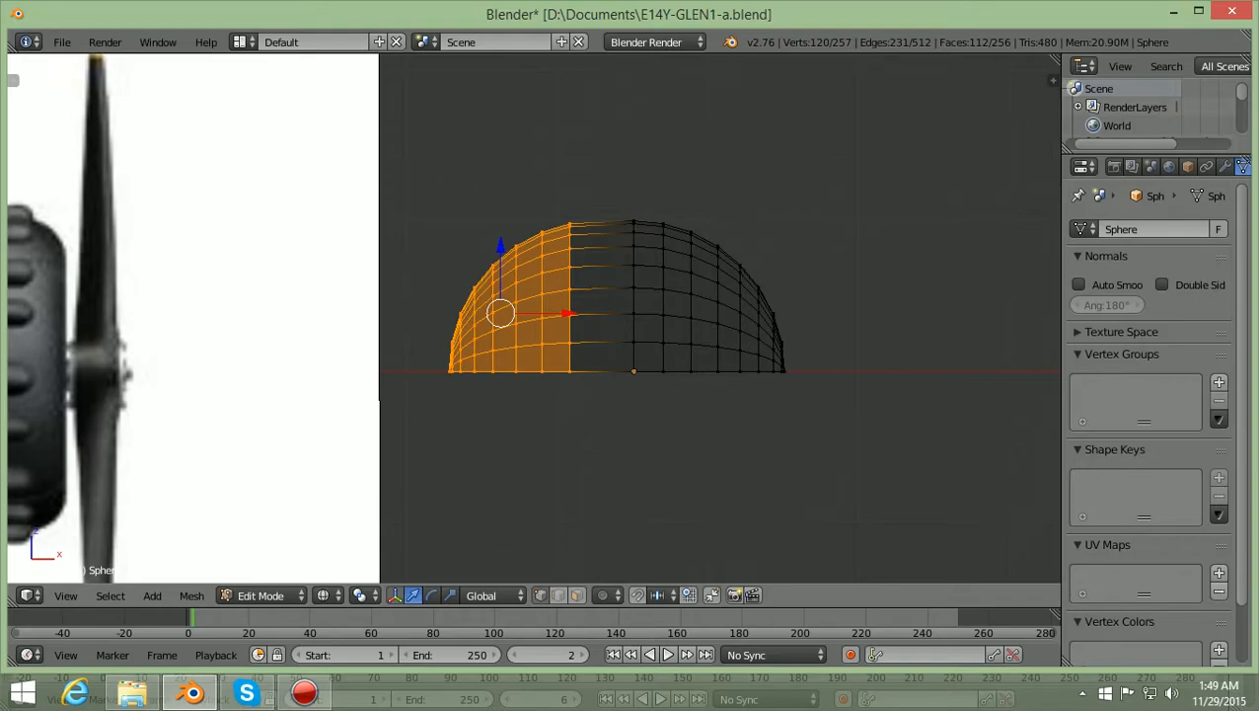
Scale the selected cowling-side vertices to about 0.92 and lower them along Z onto the half sphere's base line
key("s")
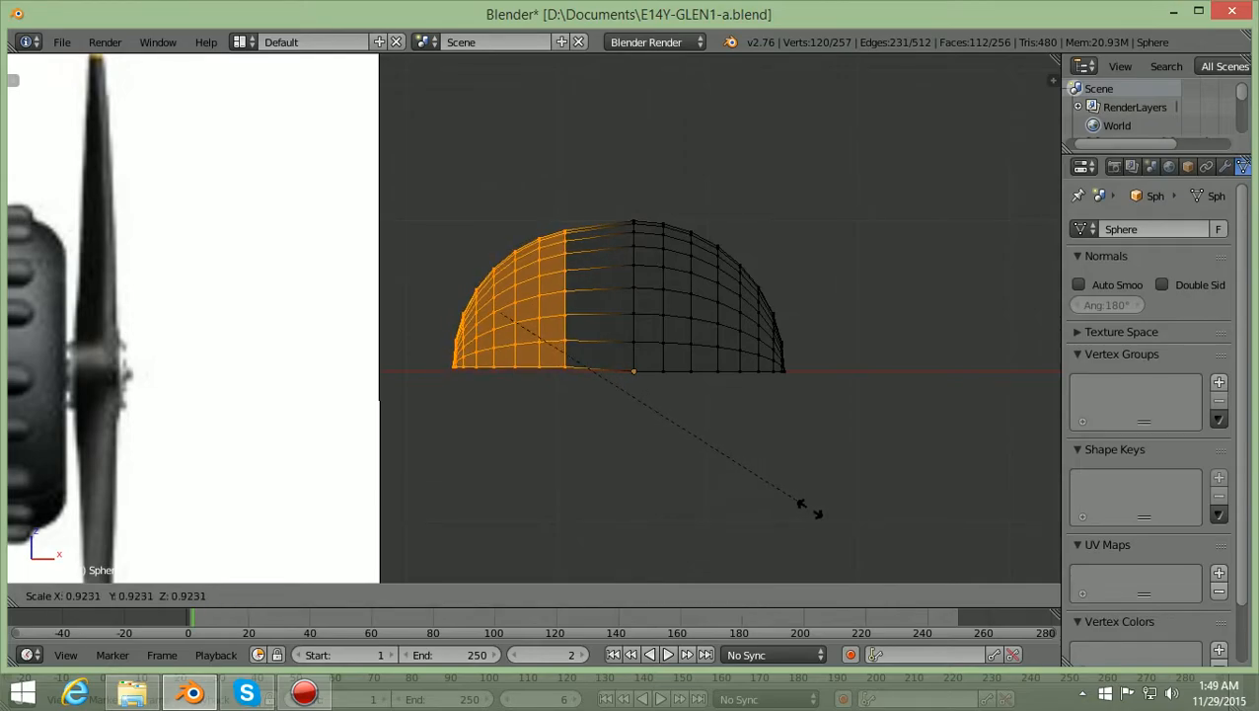
left_click(809, 508)
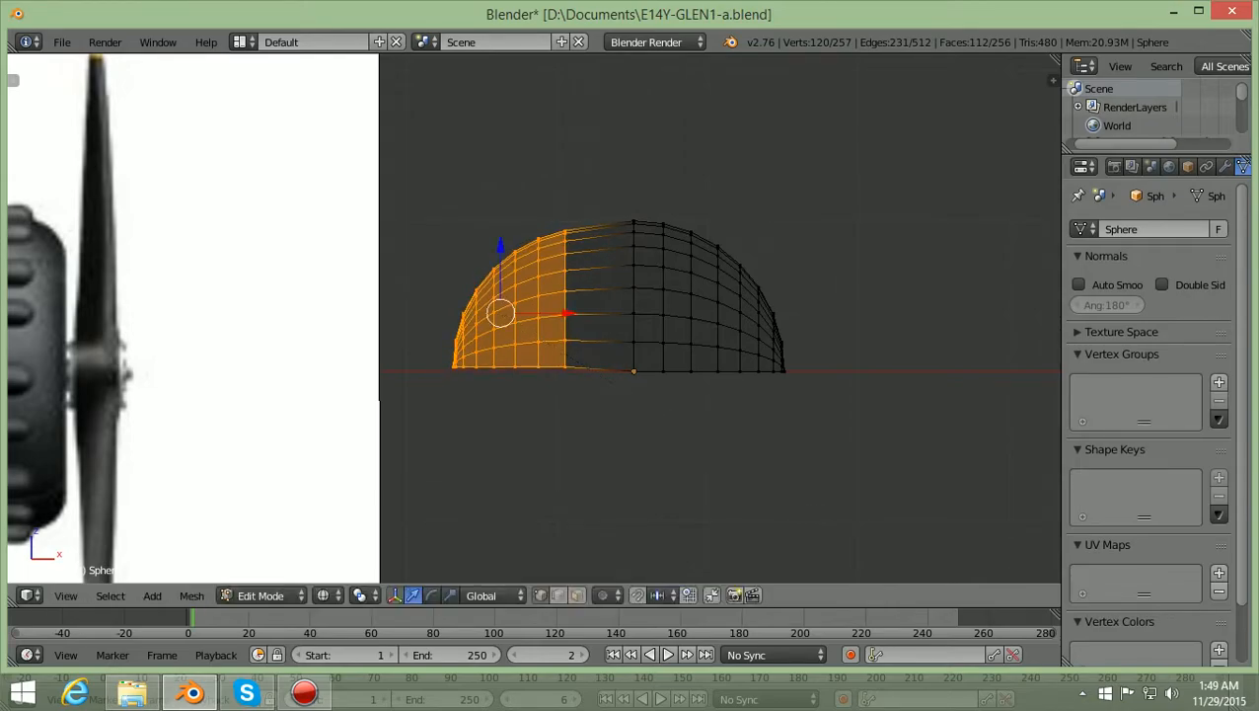
scroll(809, 508, "up", 3)
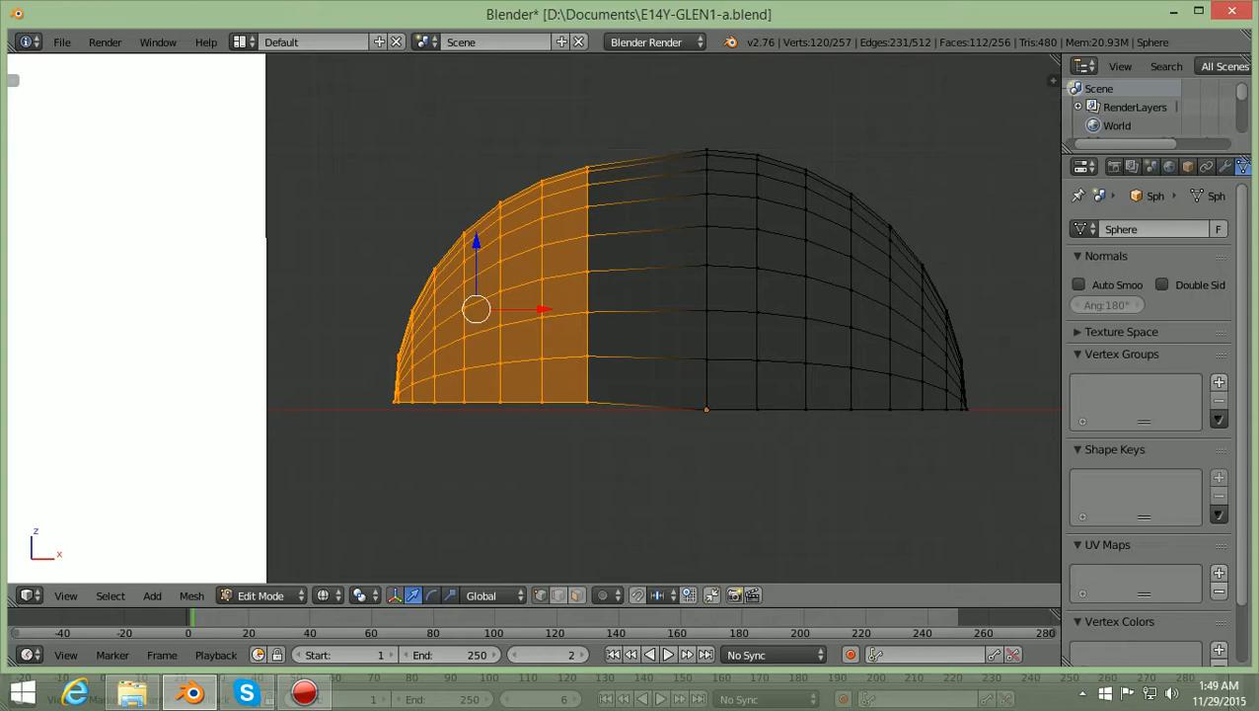
key("g")
key("z")
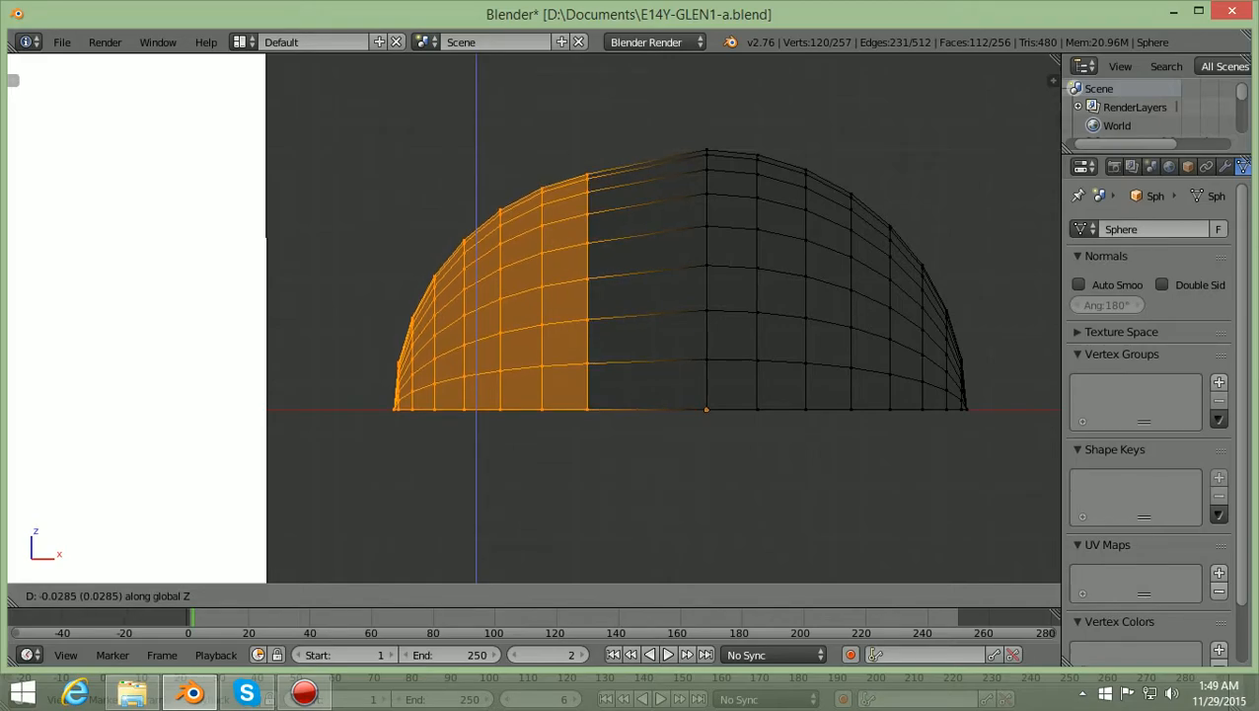
key("Return")
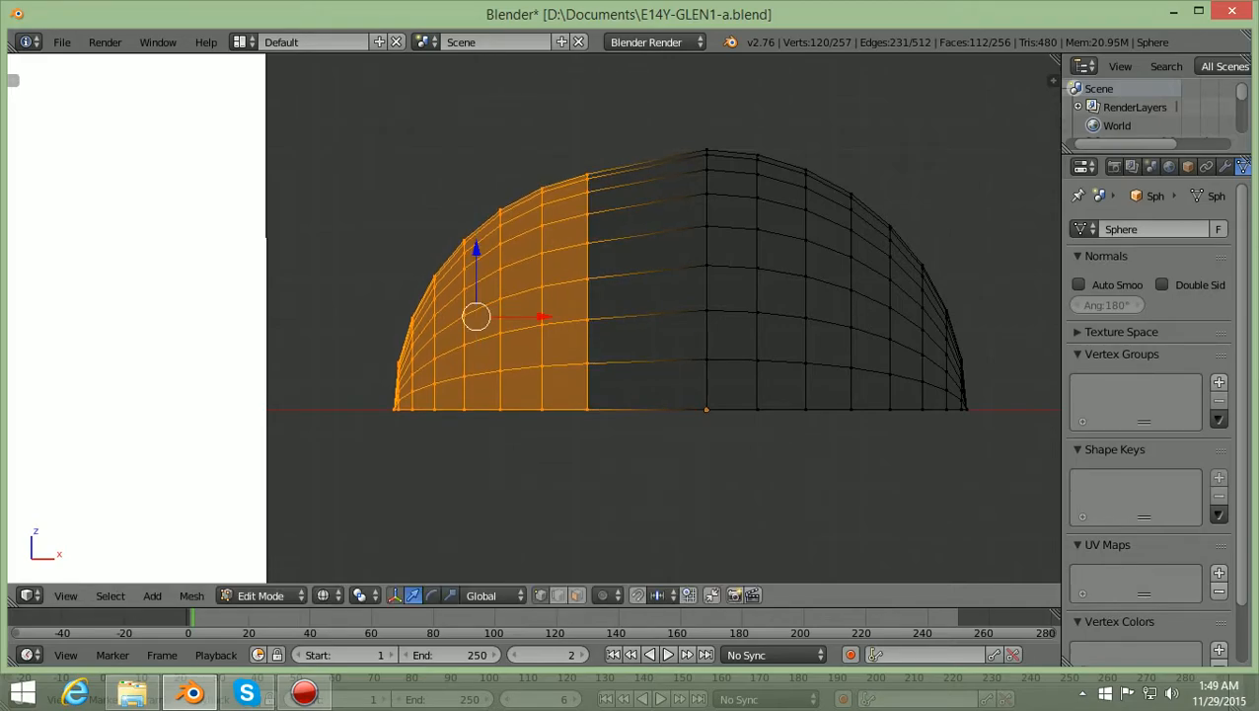
Reselect the cowling-side vertices without their innermost column and move them roughly 0.2 along negative X
key("a")
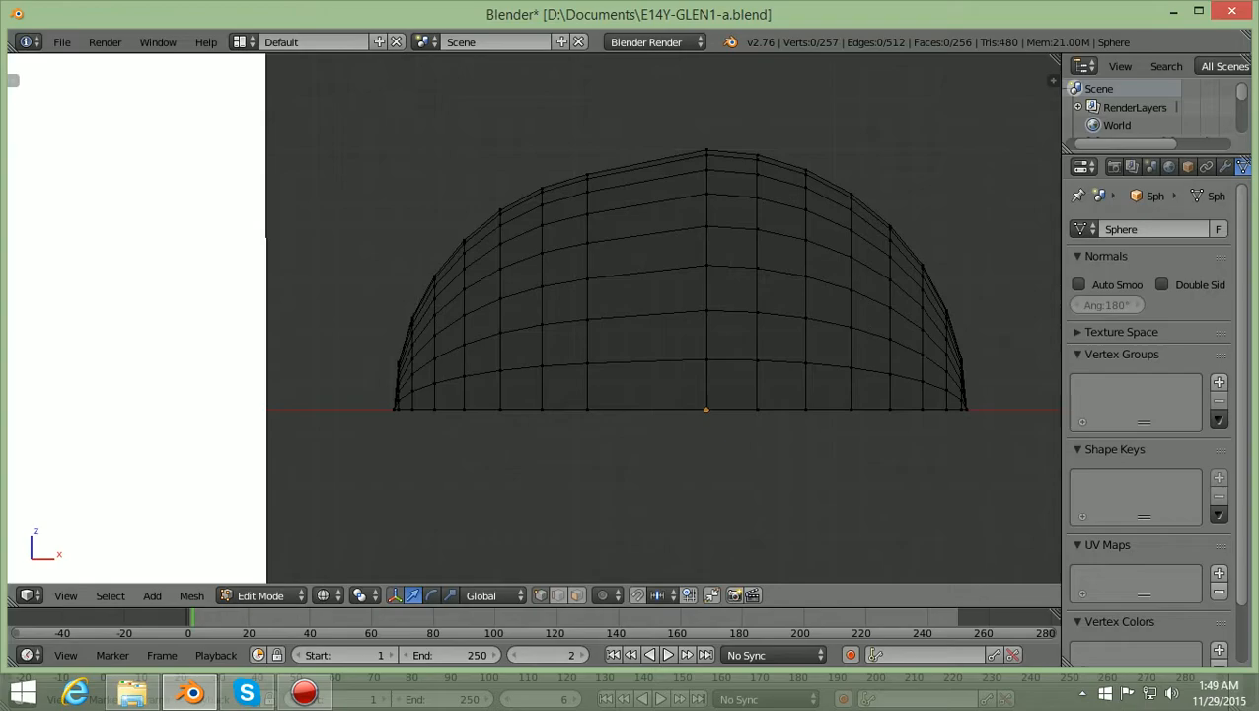
key("b")
left_click_drag(352, 464, 565, 171)
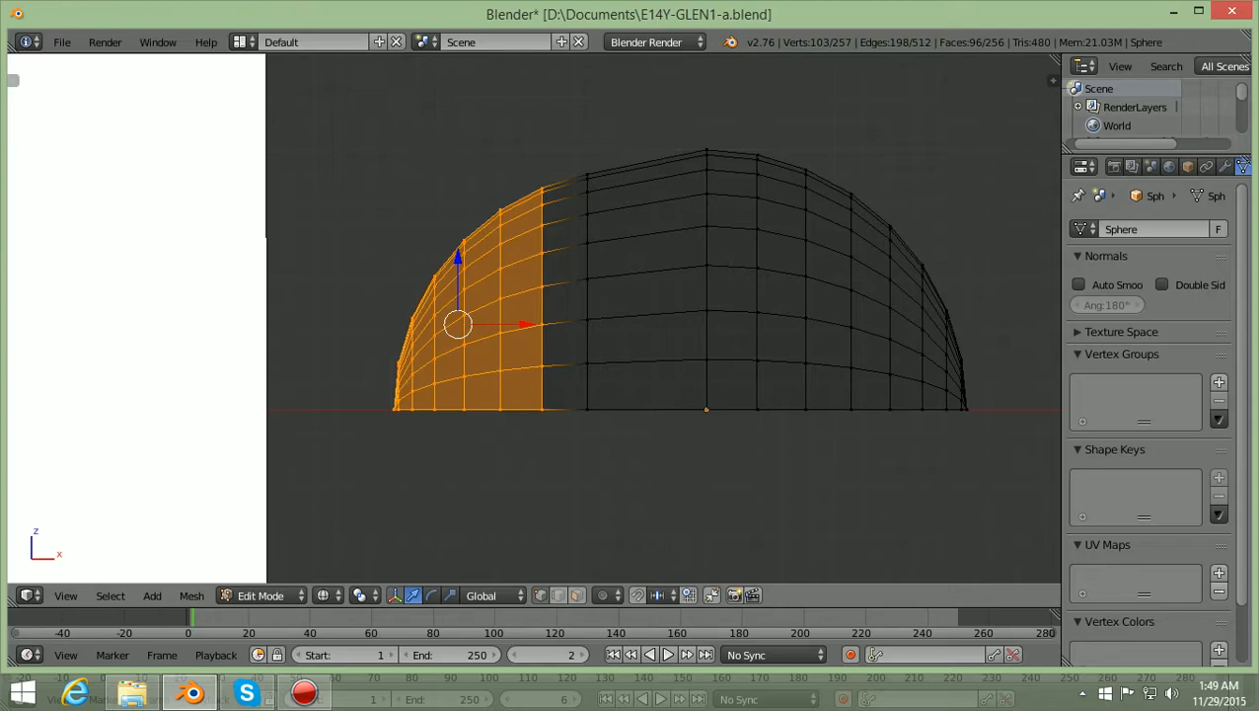
key("g")
key("x")
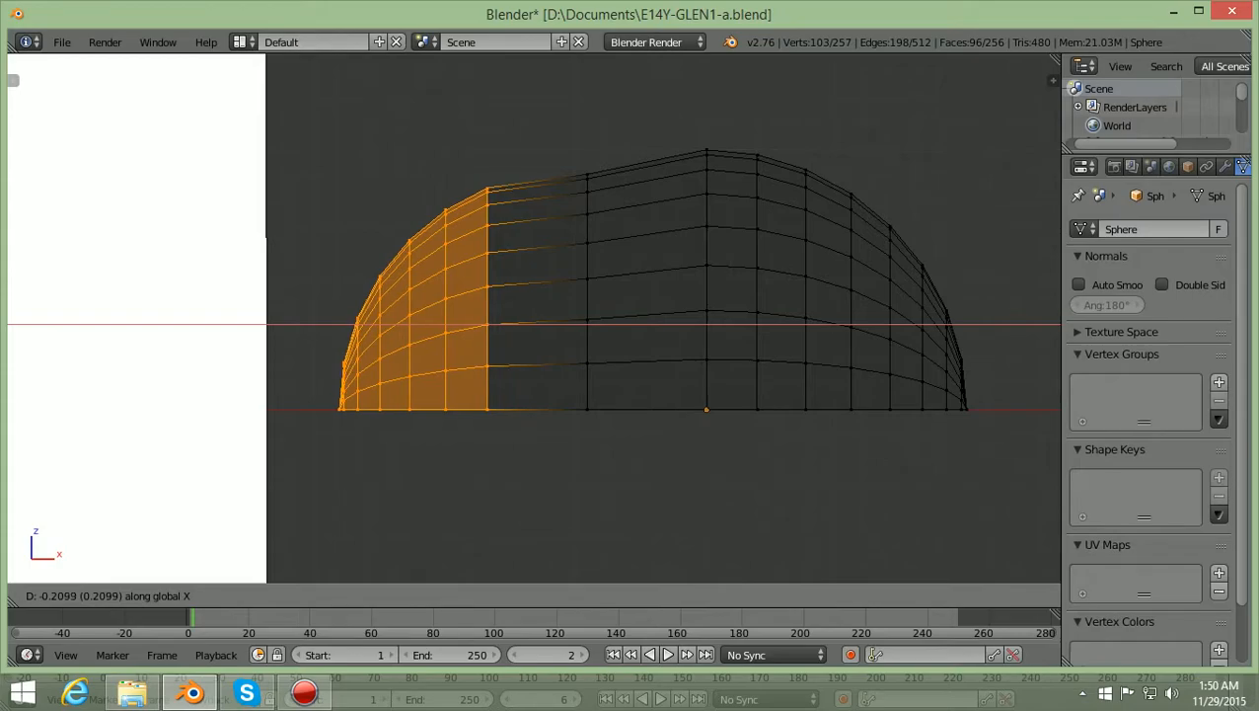
key("Return")
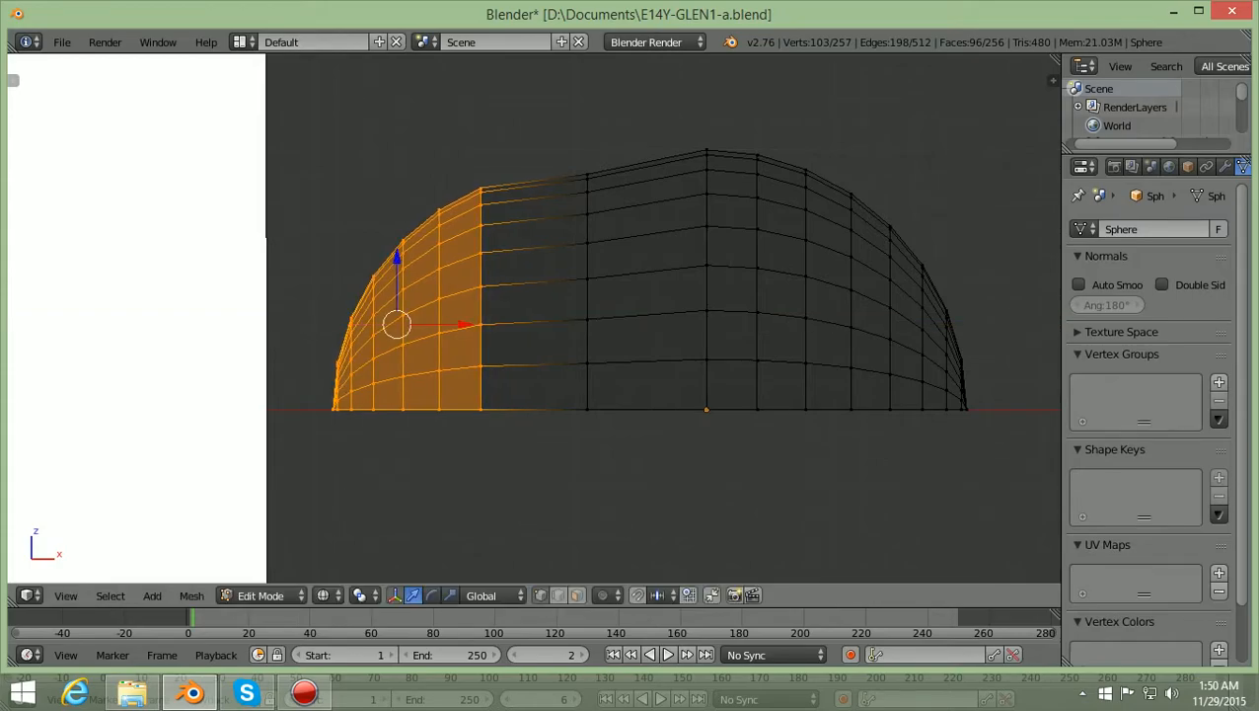
Scale the reselected end vertices to about 0.90 and lower them about 0.03 along Z to the base line
key("s")
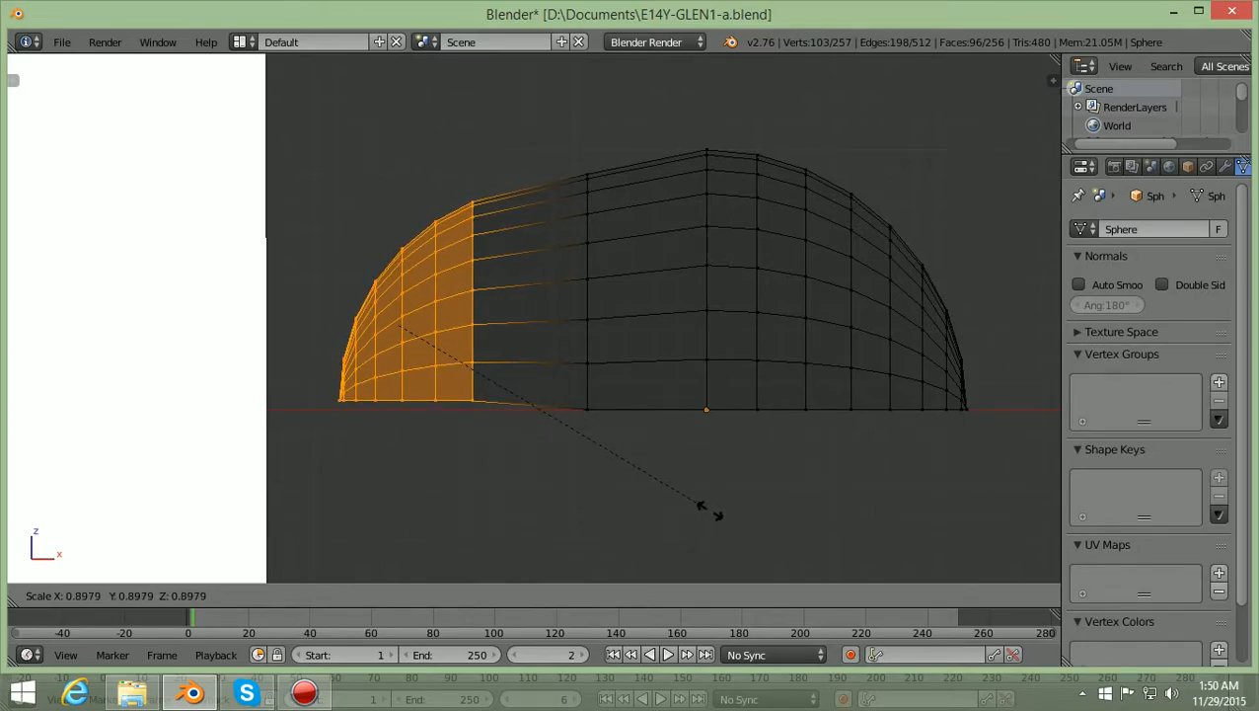
key("Return")
key("g")
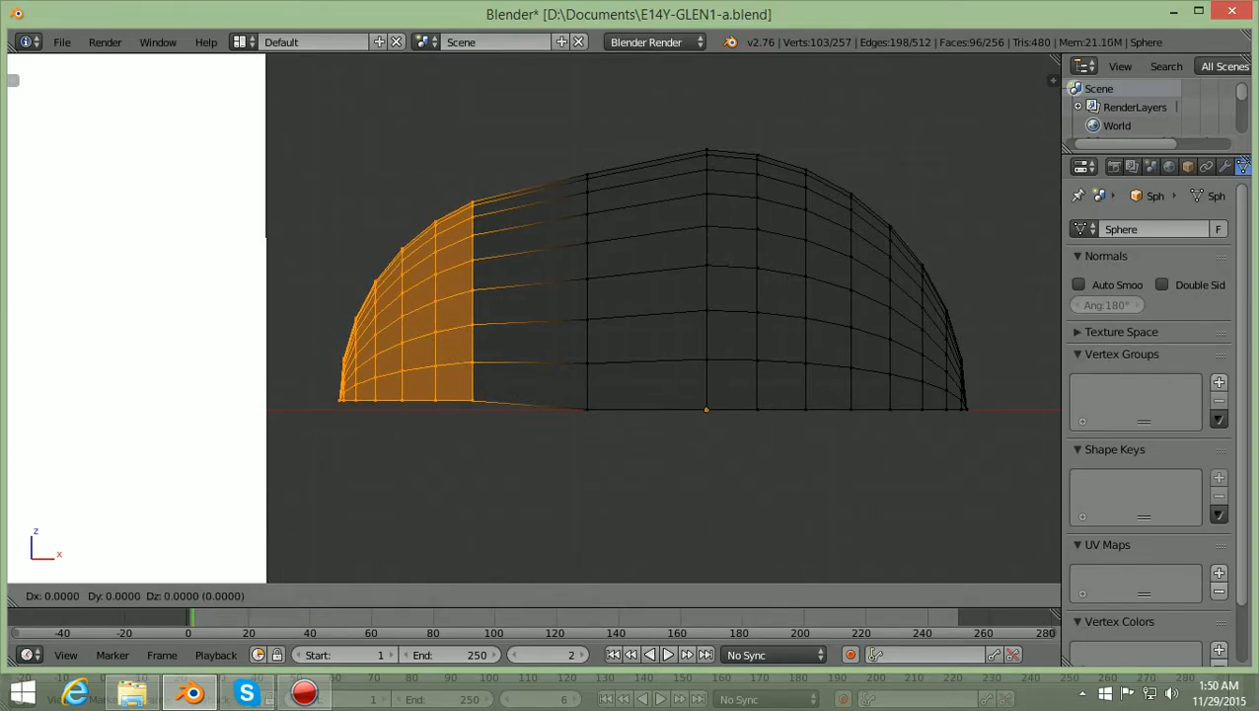
key("z")
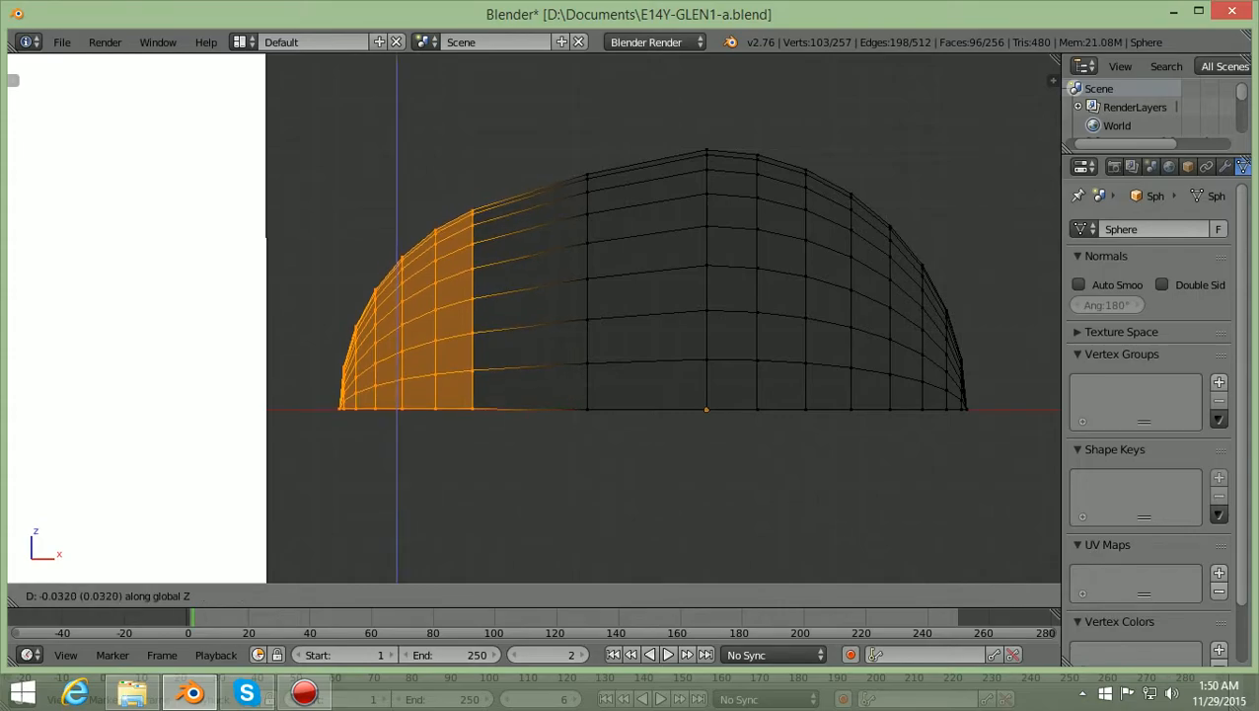
key("Return")
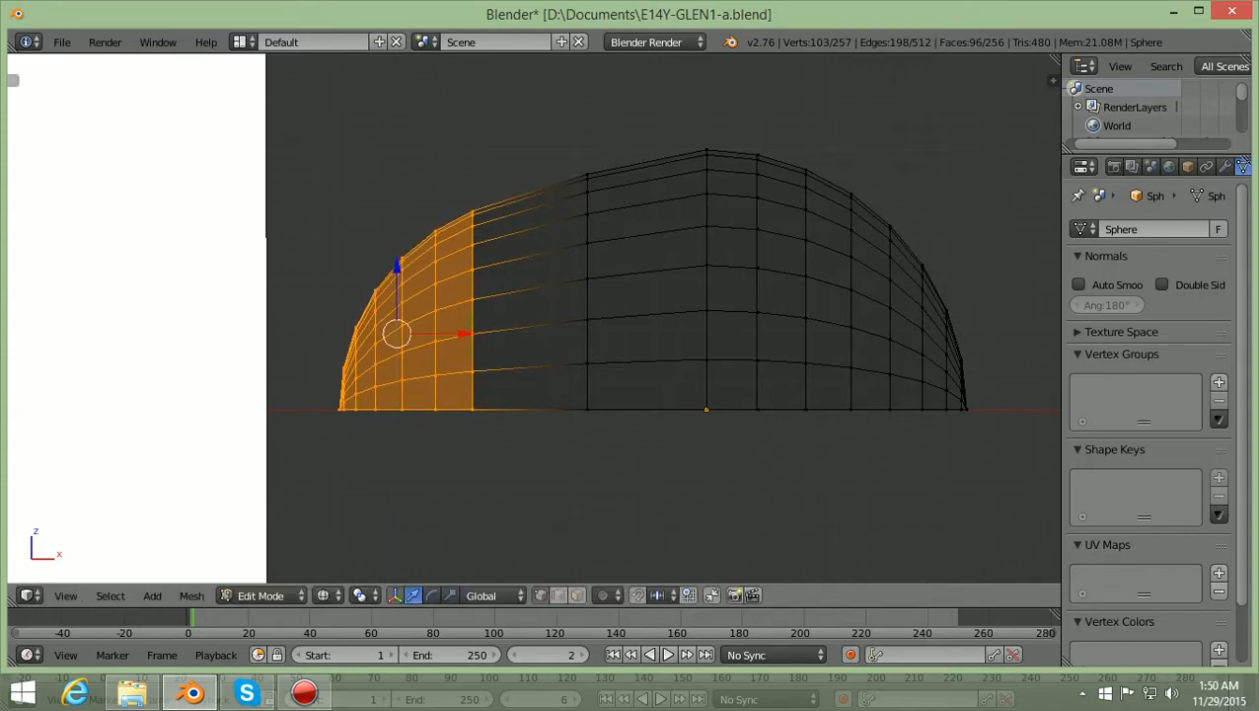
Inspect the stretched half sphere in solid shading from top and front views beside the cowling's existing bulges
scroll(534, 318, "down", 4)
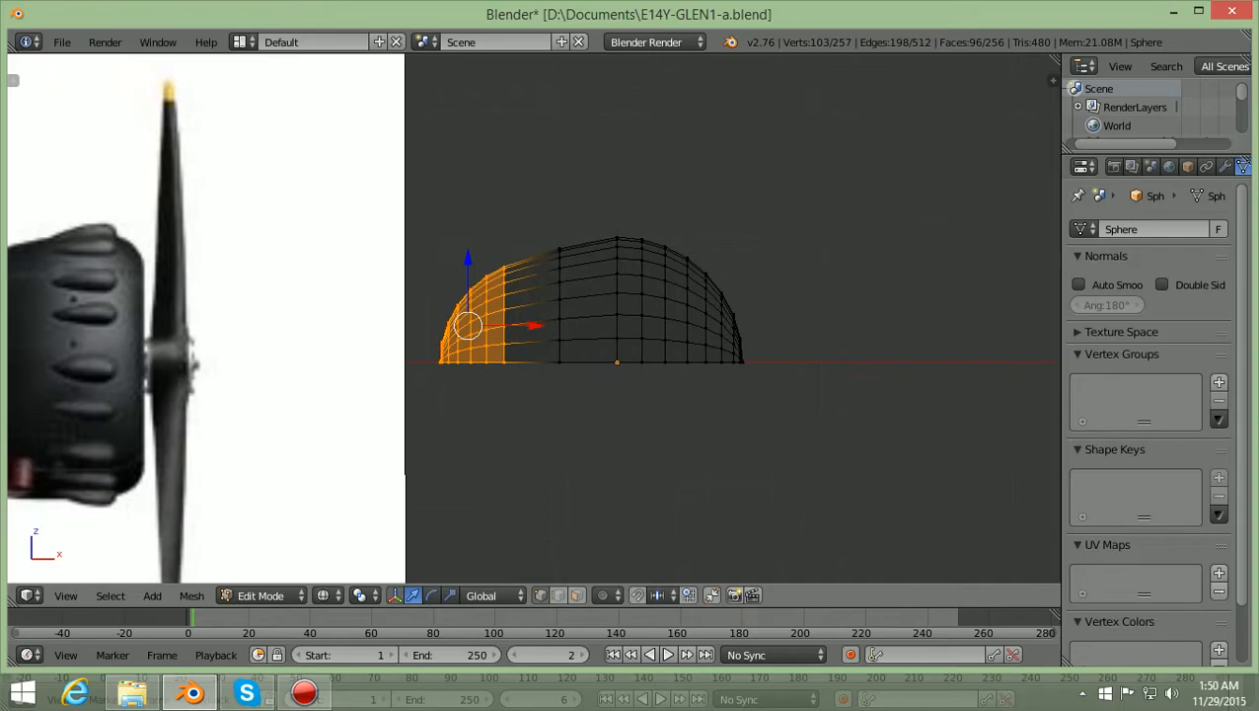
key("z")
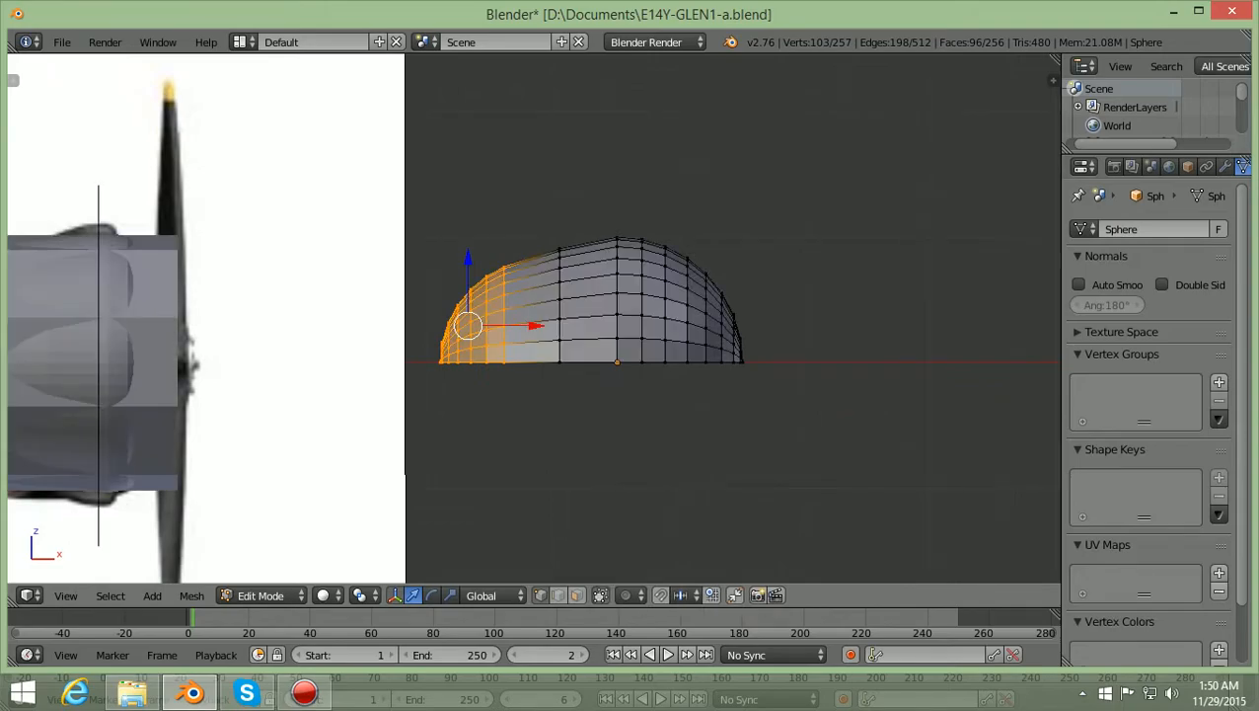
key("KP_7")
scroll(534, 318, "down", 2)
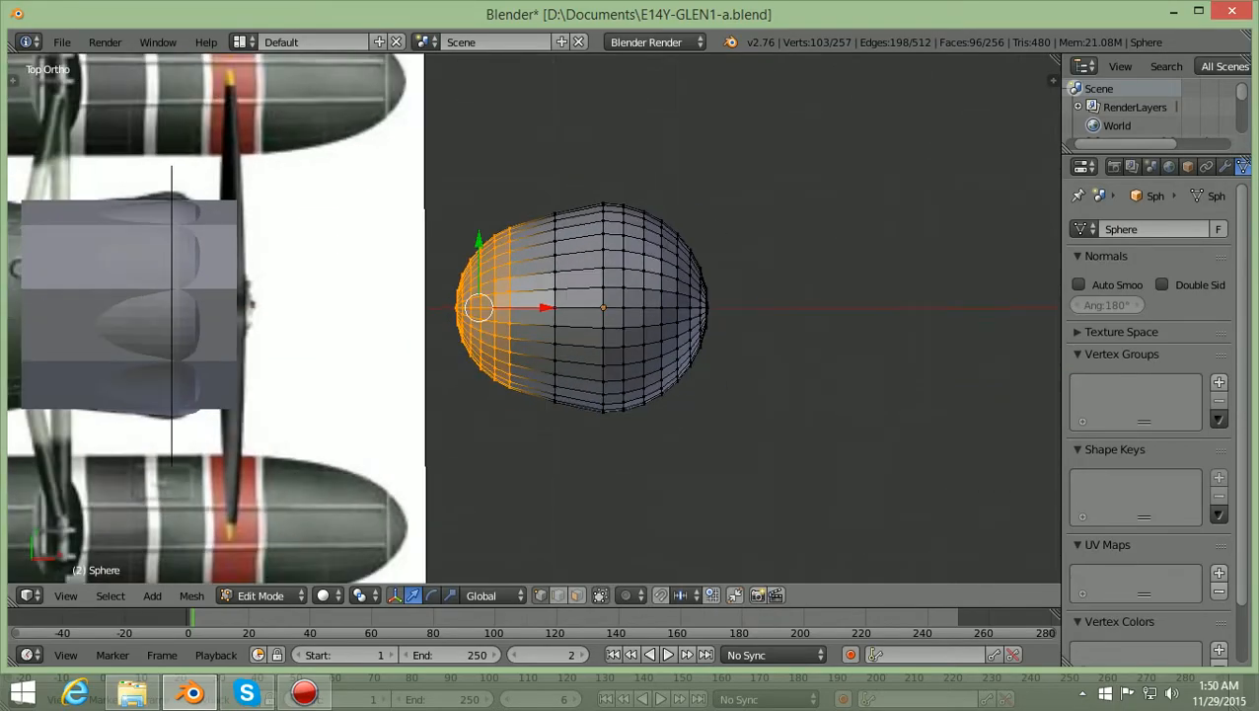
scroll(534, 318, "up", 2)
scroll(534, 318, "down", 2)
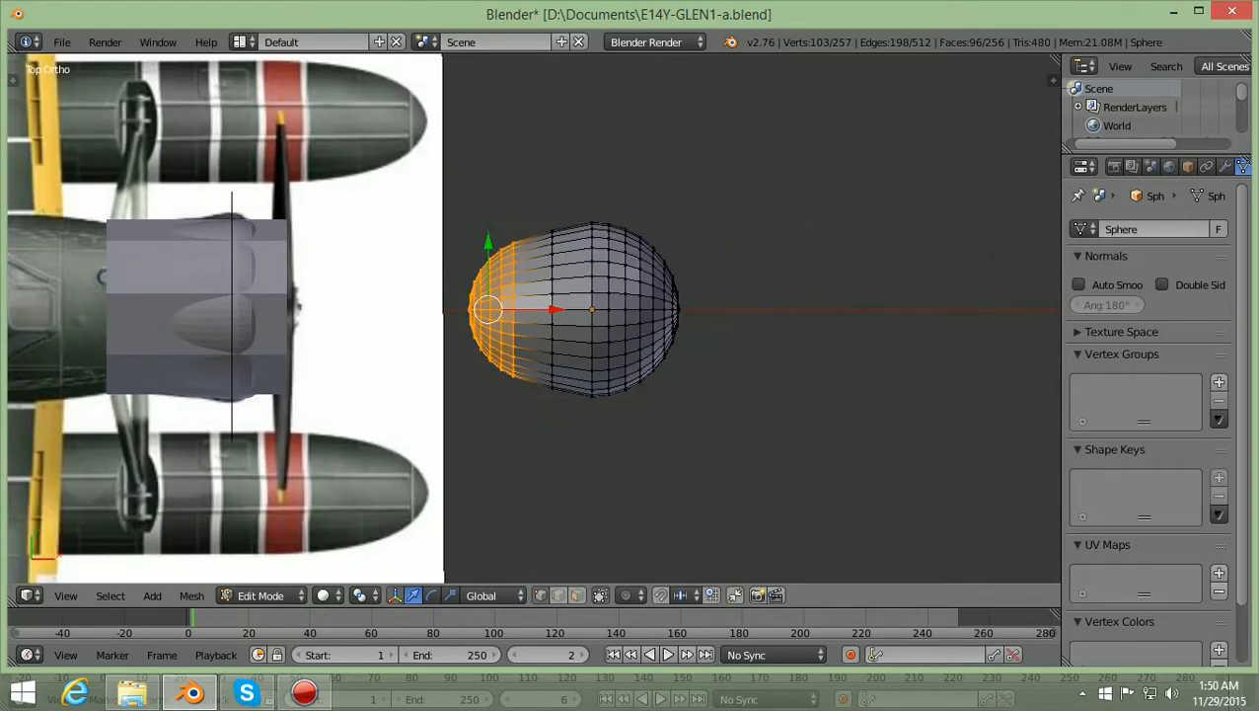
scroll(537, 316, "up", 1)
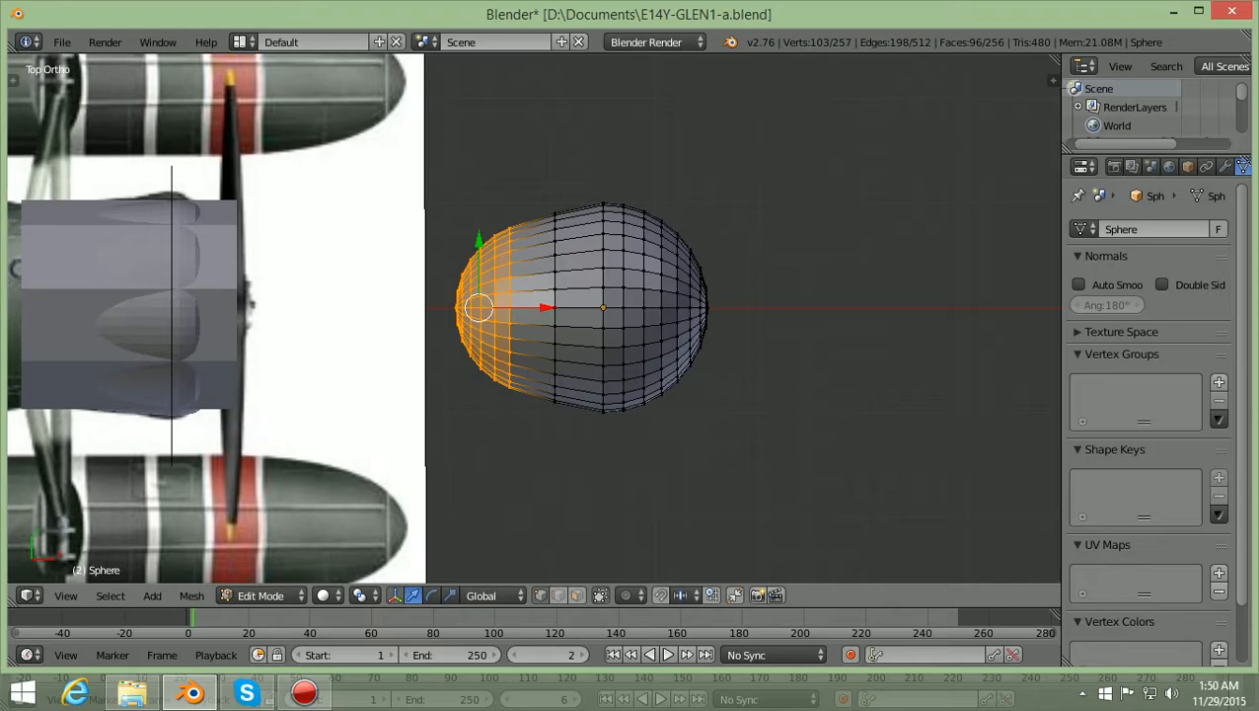
key("KP_1")
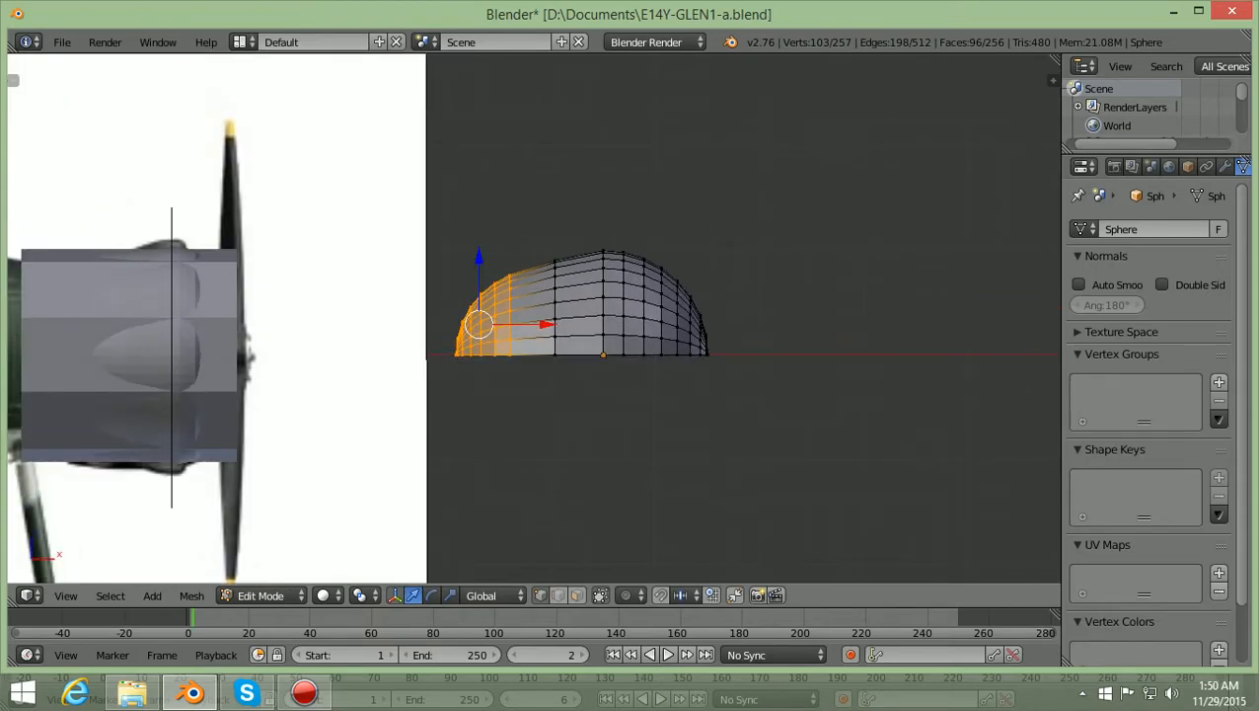
scroll(534, 318, "down", 4, "ctrl")
scroll(533, 318, "up", 2)
scroll(533, 318, "up", 3, "ctrl")
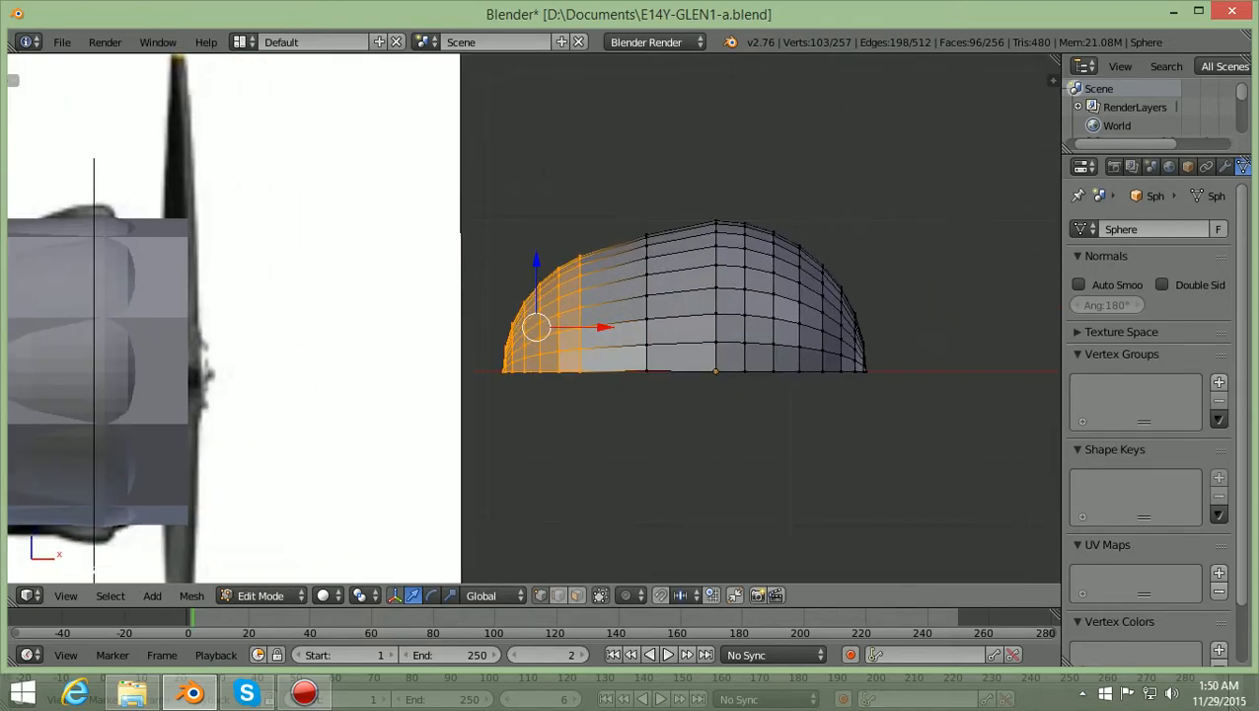
scroll(536, 325, "up", 2)
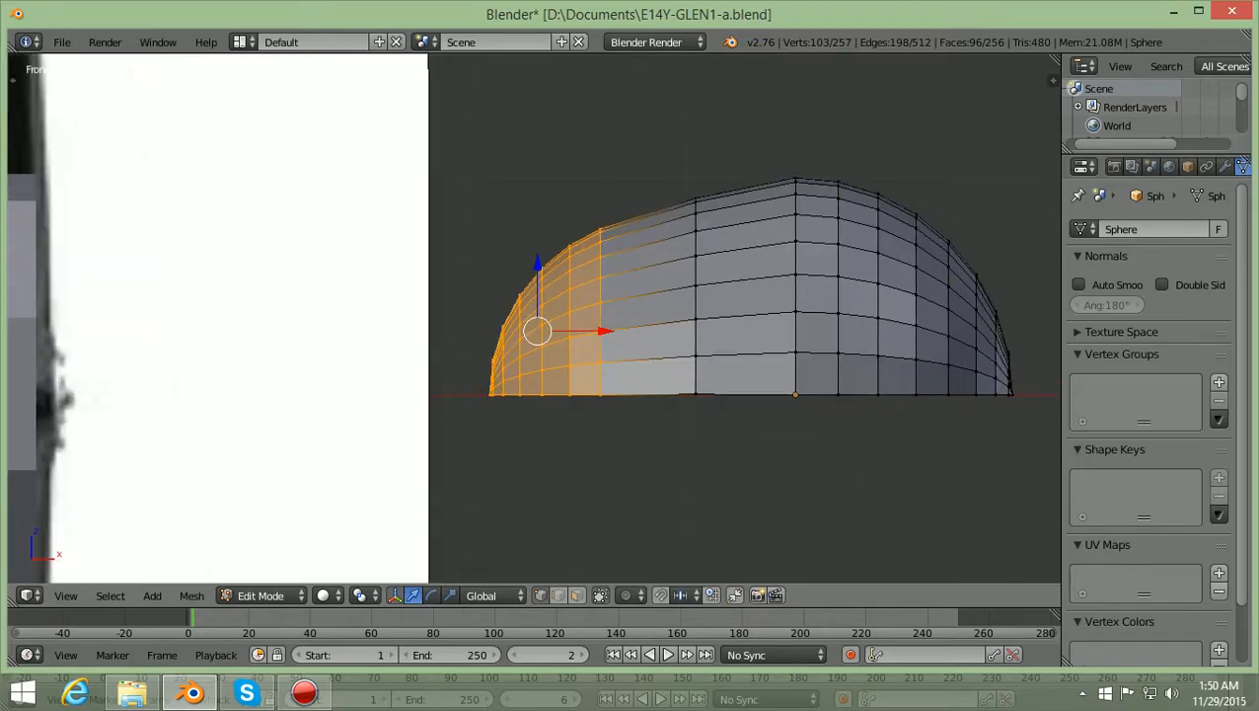
In wireframe, reselect the end vertices minus one more inner column and move them about 0.27 along negative X
key("z")
scroll(537, 332, "up", 1)
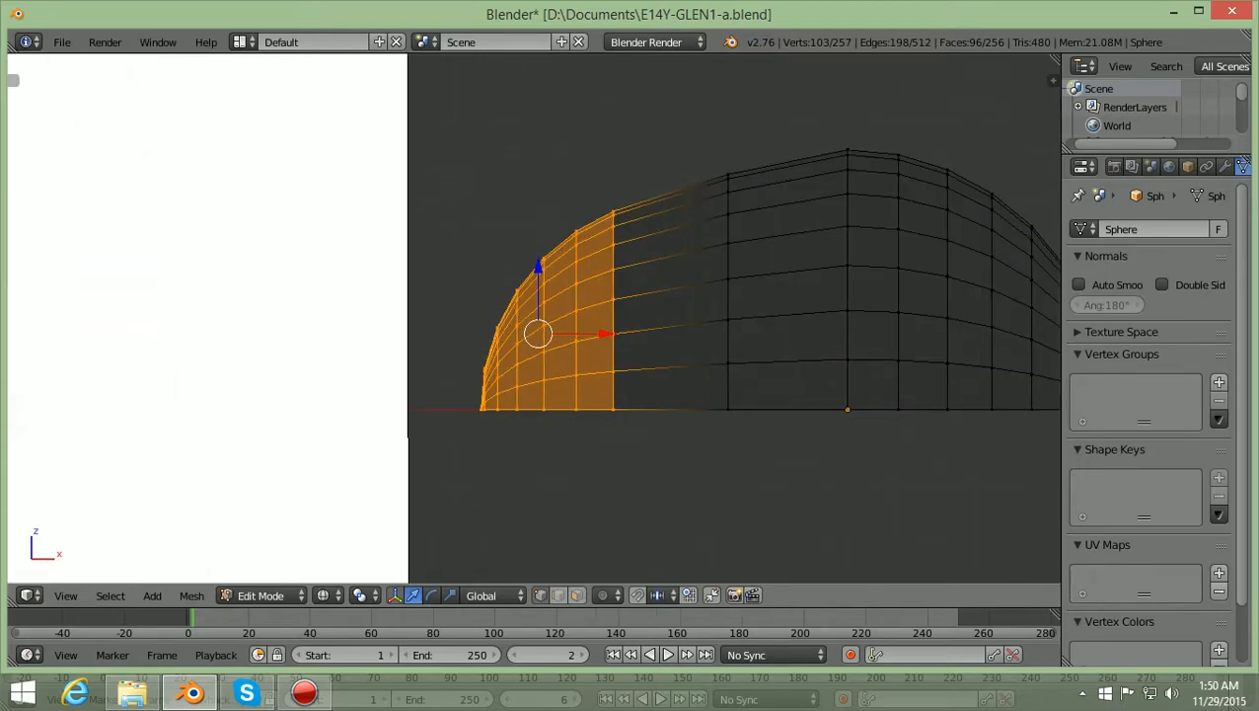
key("a")
key("b")
left_click_drag(424, 501, 588, 196)
key("g")
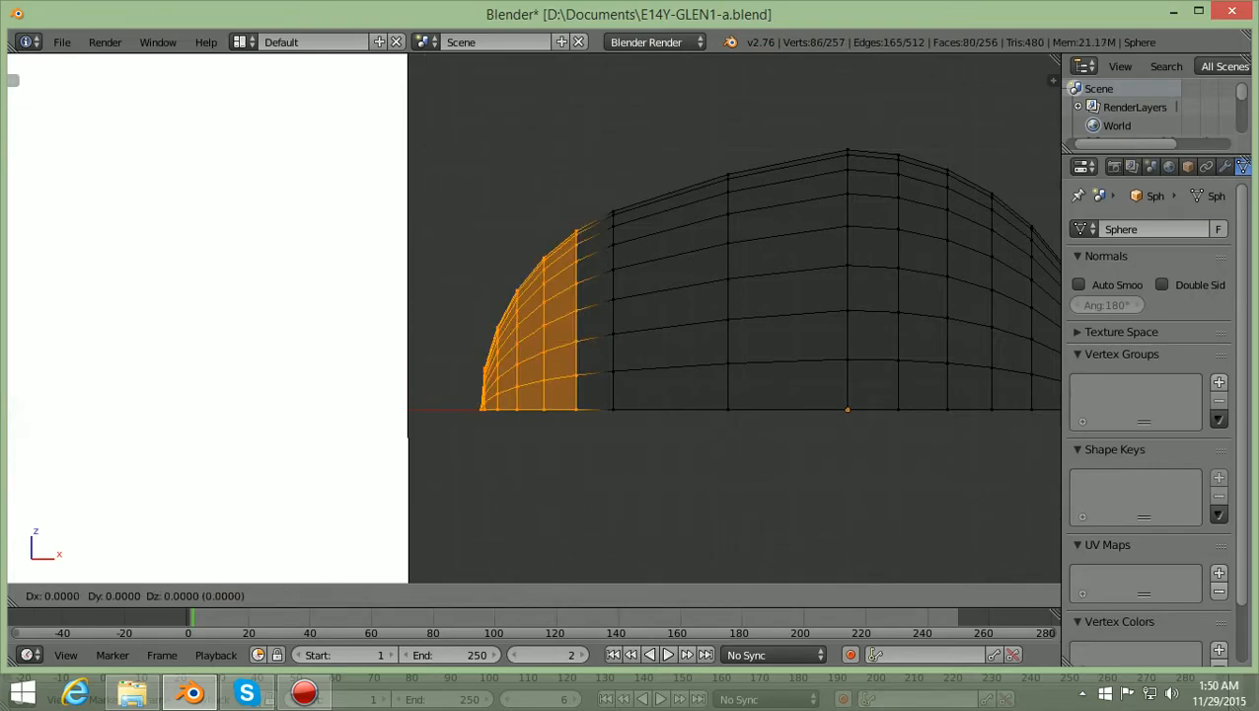
key("x")
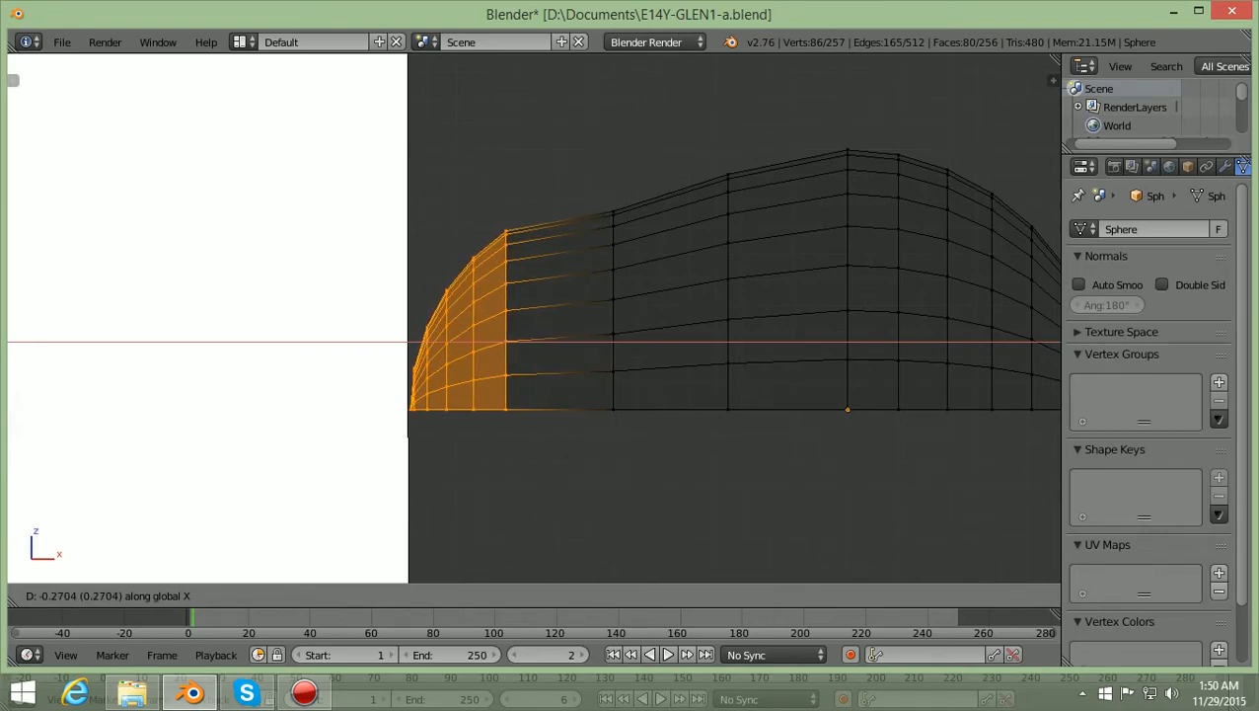
key("Return")
Scale the selected tip vertices to about 0.89, lower them about 0.03 along Z to the base line, and deselect everything
key("s")
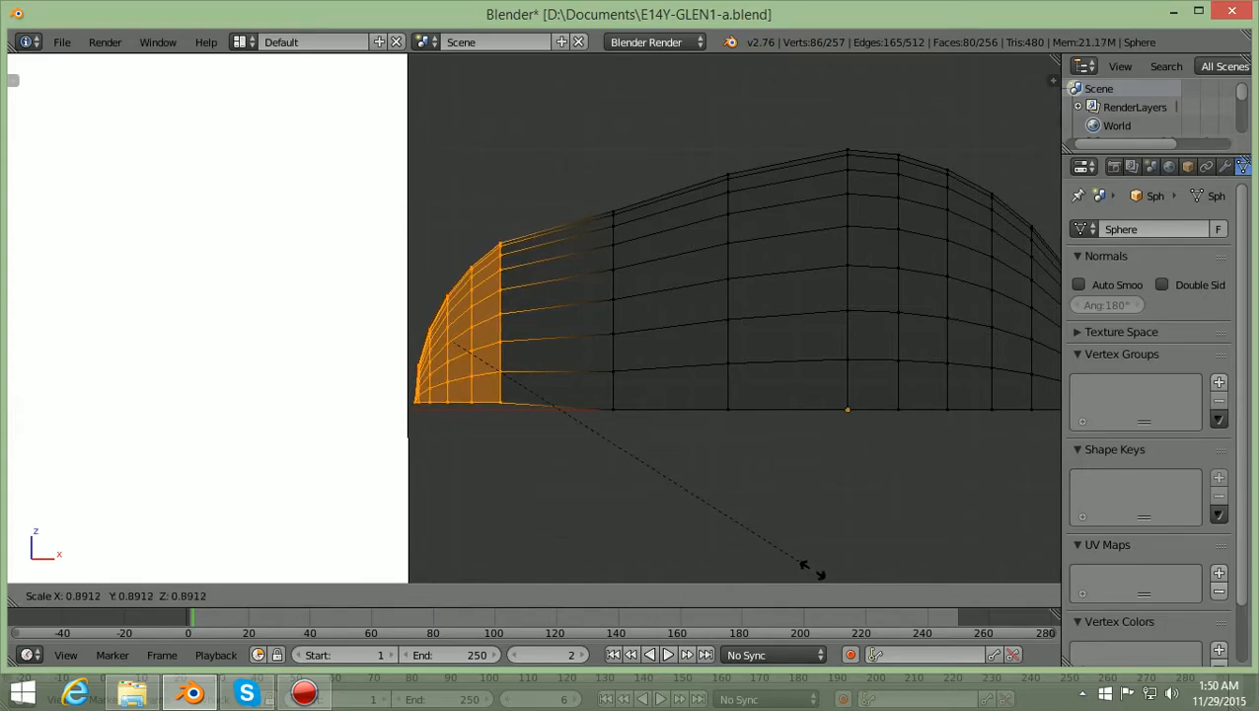
key("Return")
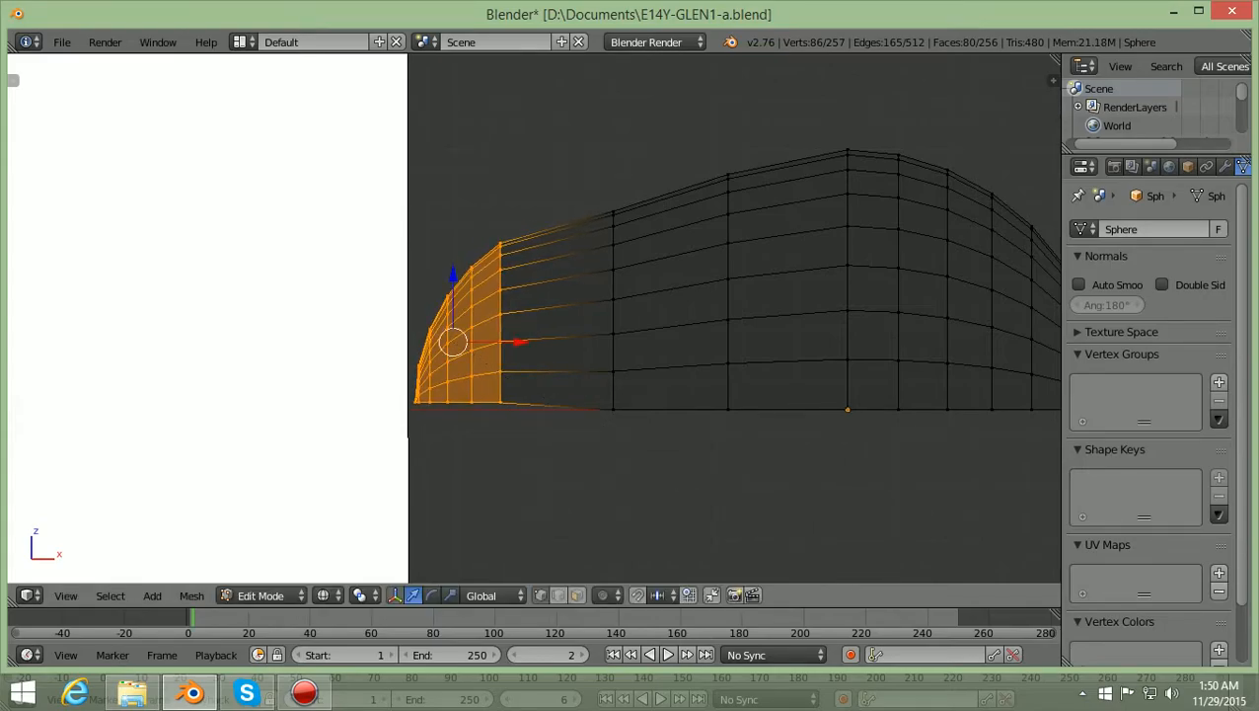
key("g")
key("z")
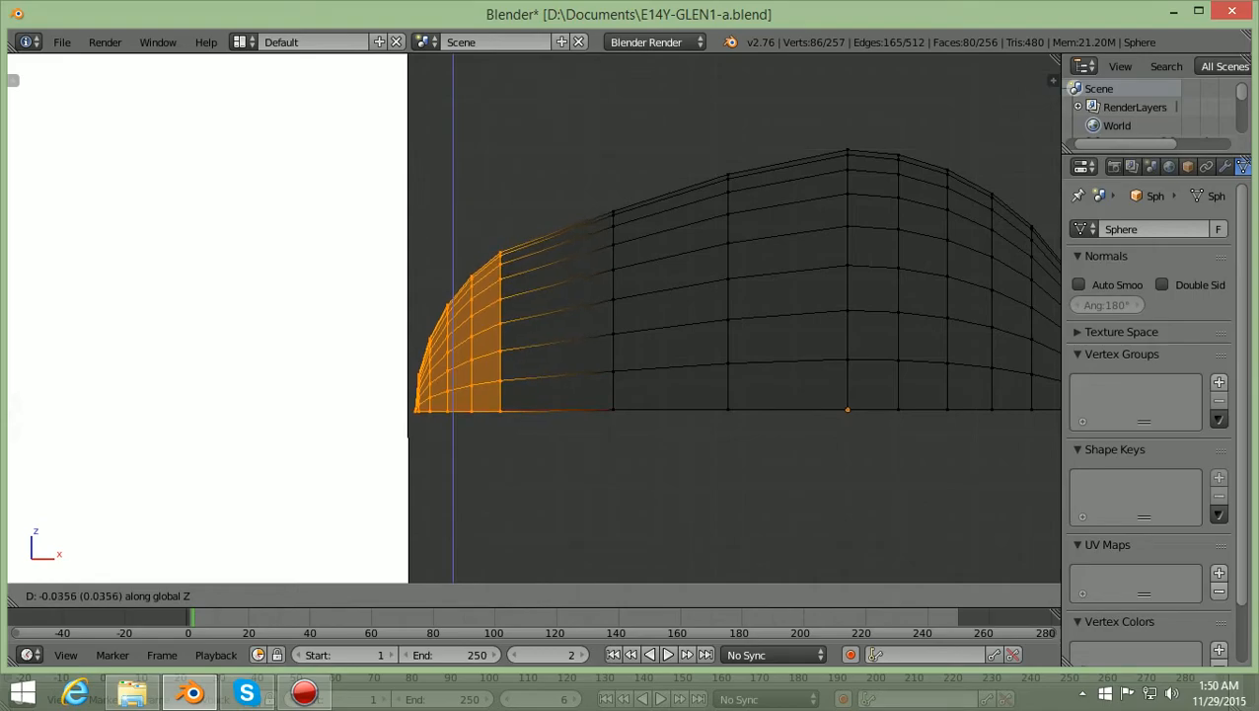
key("Return")
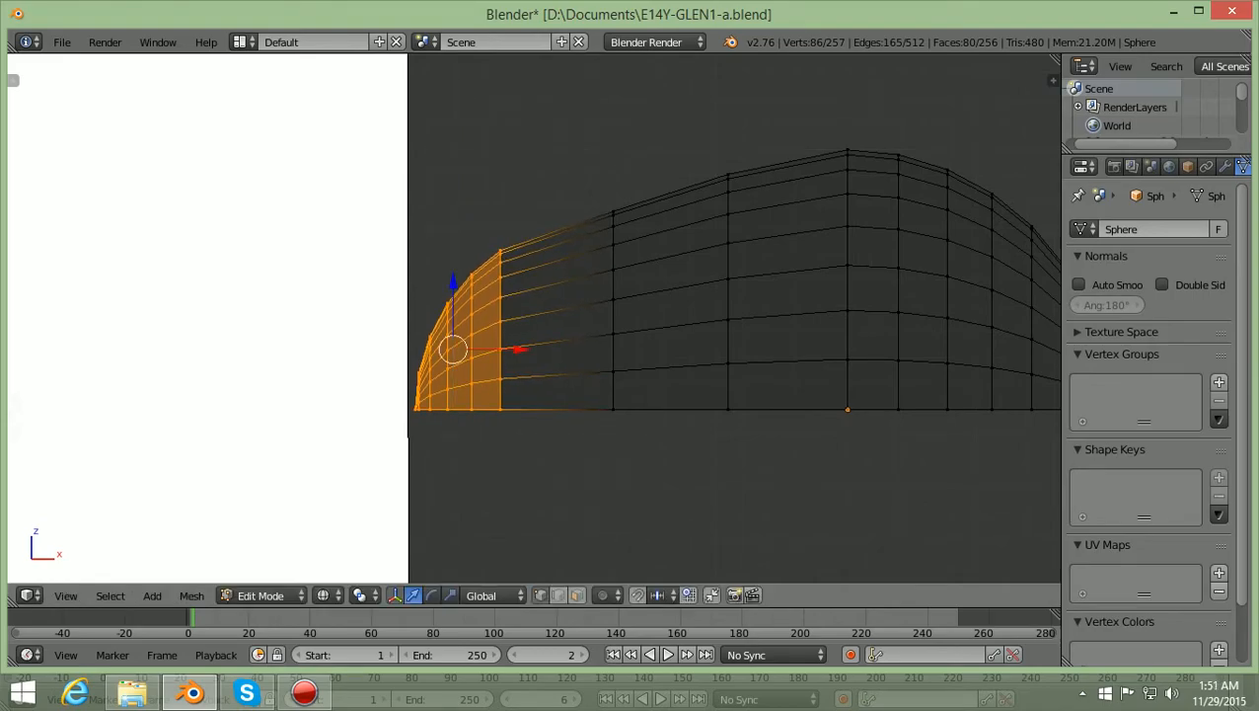
key("a")
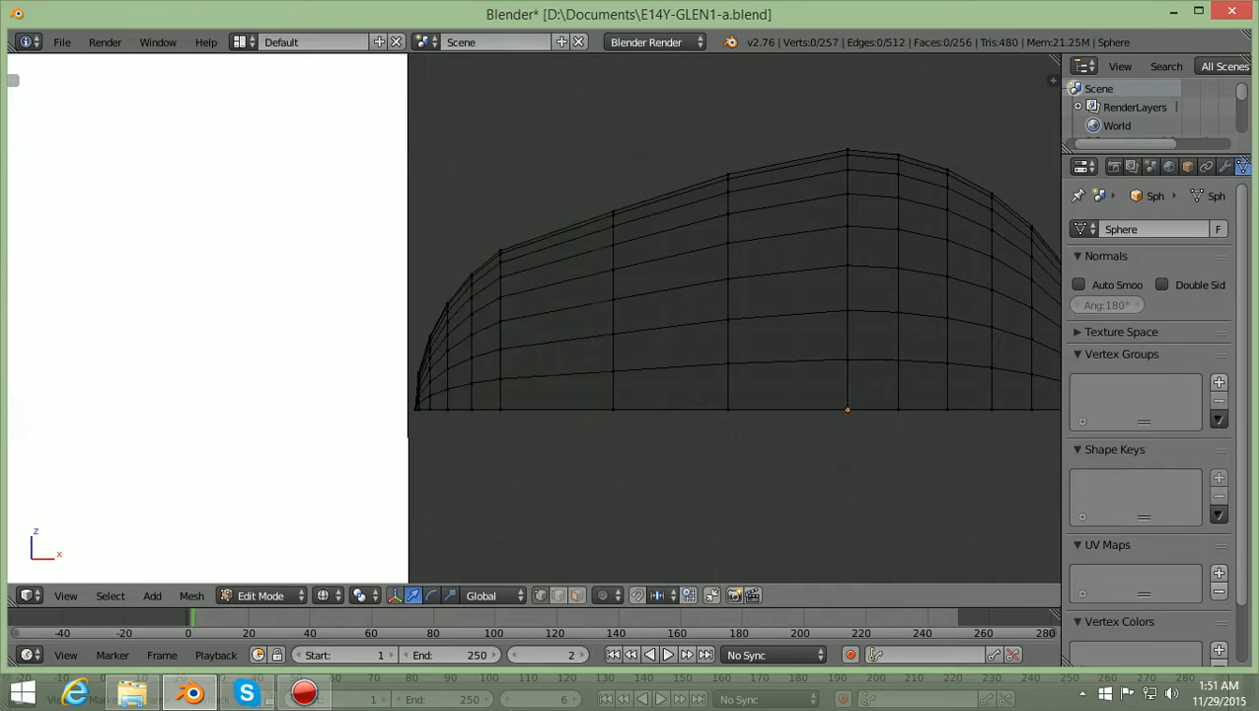
scroll(533, 317, "down", 3)
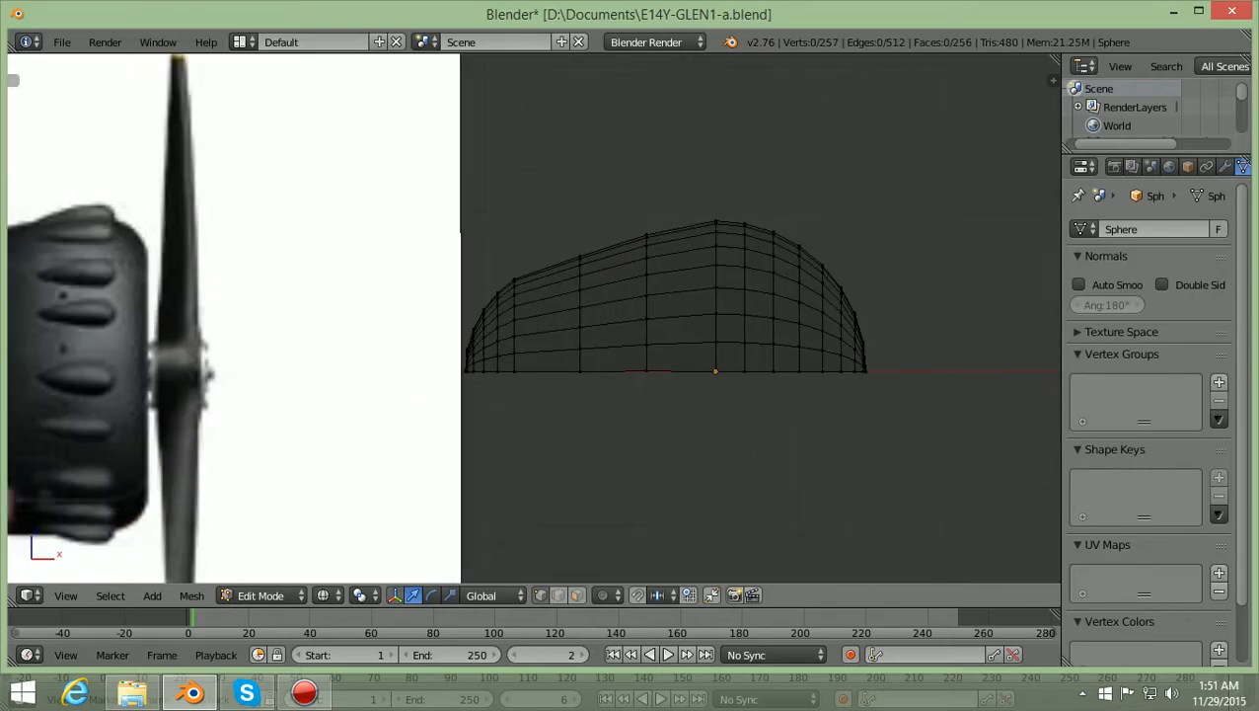
In top view, select the whole half-sphere mesh, scale it to about 0.7 along Y, and deselect everything
key("KP_7")
scroll(533, 317, "down", 1)
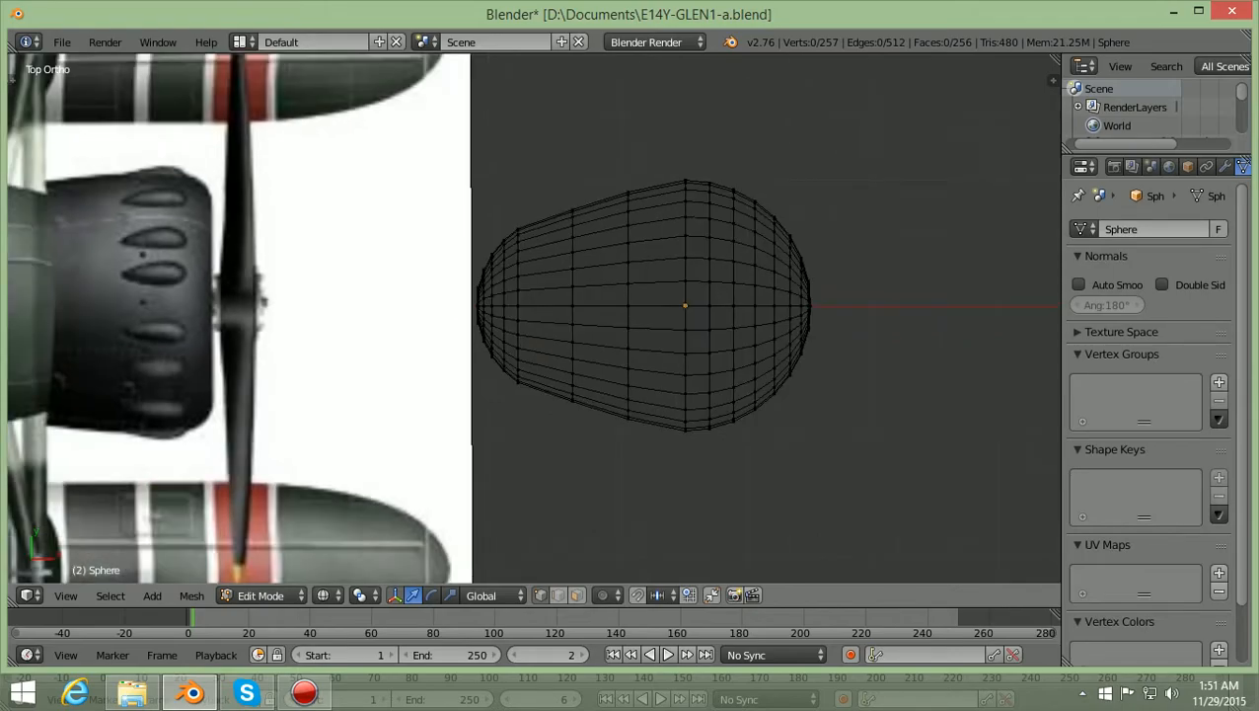
key("b")
left_click_drag(444, 468, 847, 136)
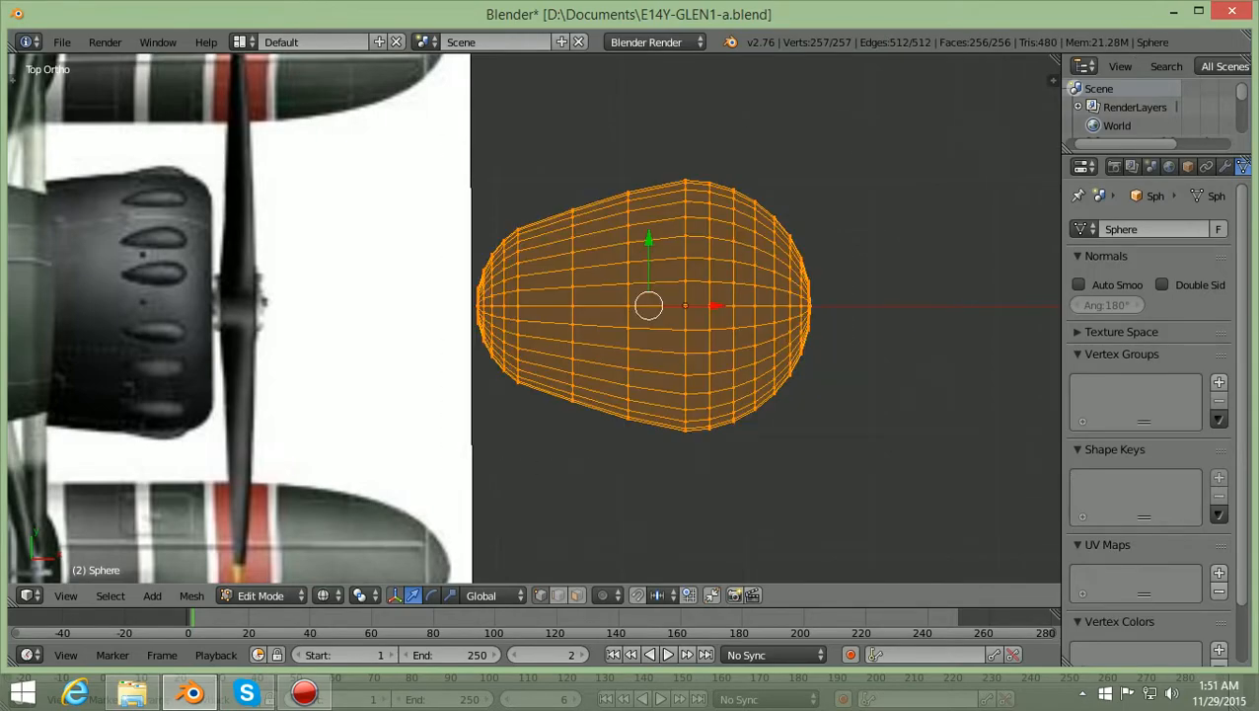
key("s")
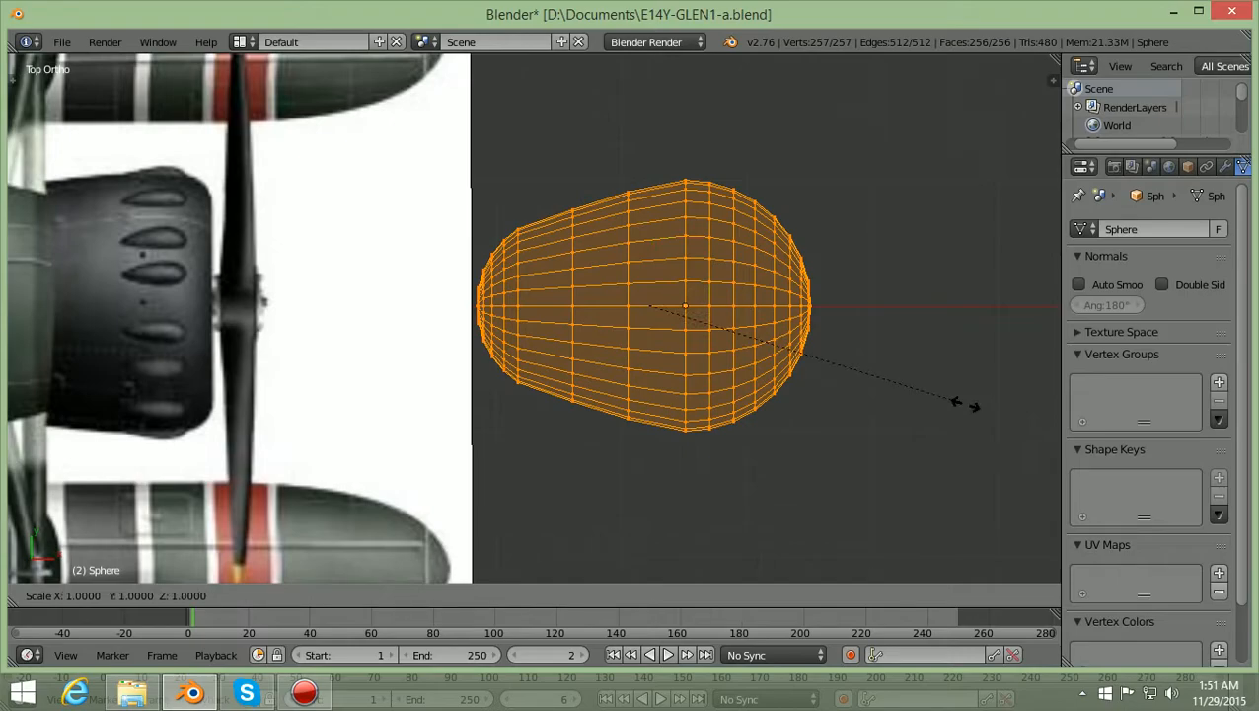
key("y")
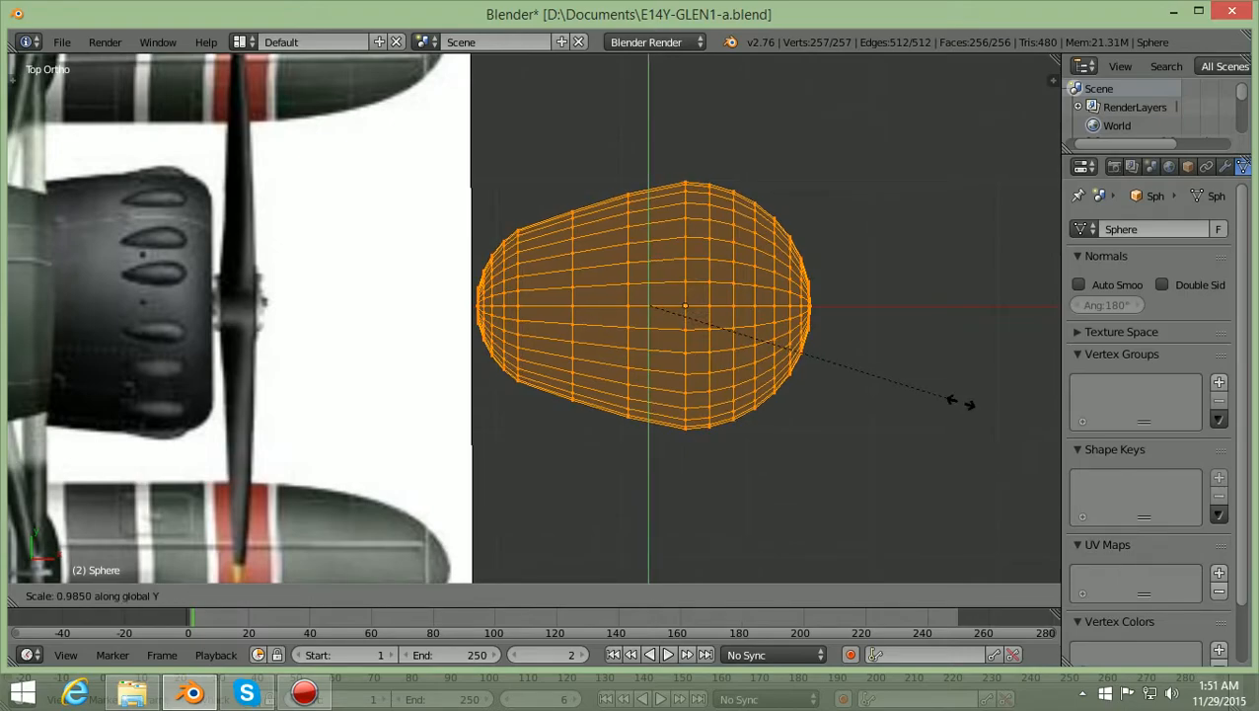
left_click(875, 352)
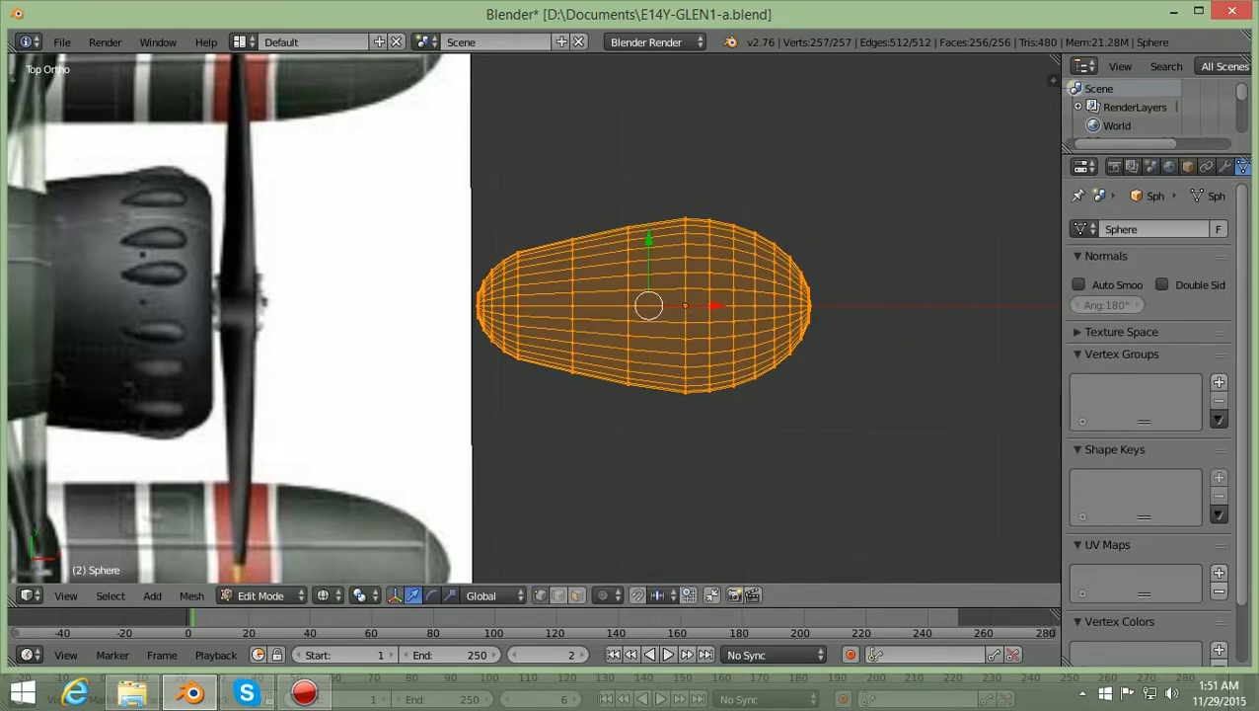
key("a")
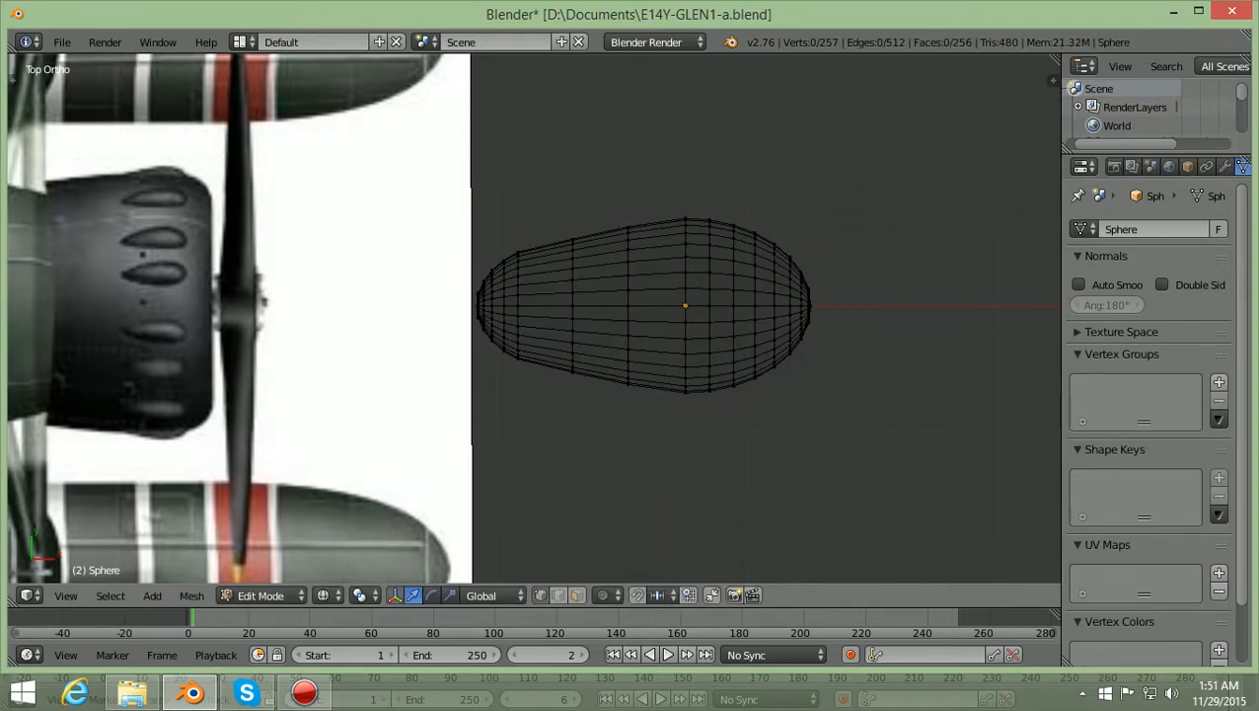
Select the vertices of the tapered half, scale them to about 0.98 along Y, and deselect everything
key("b")
left_click_drag(410, 456, 646, 170)
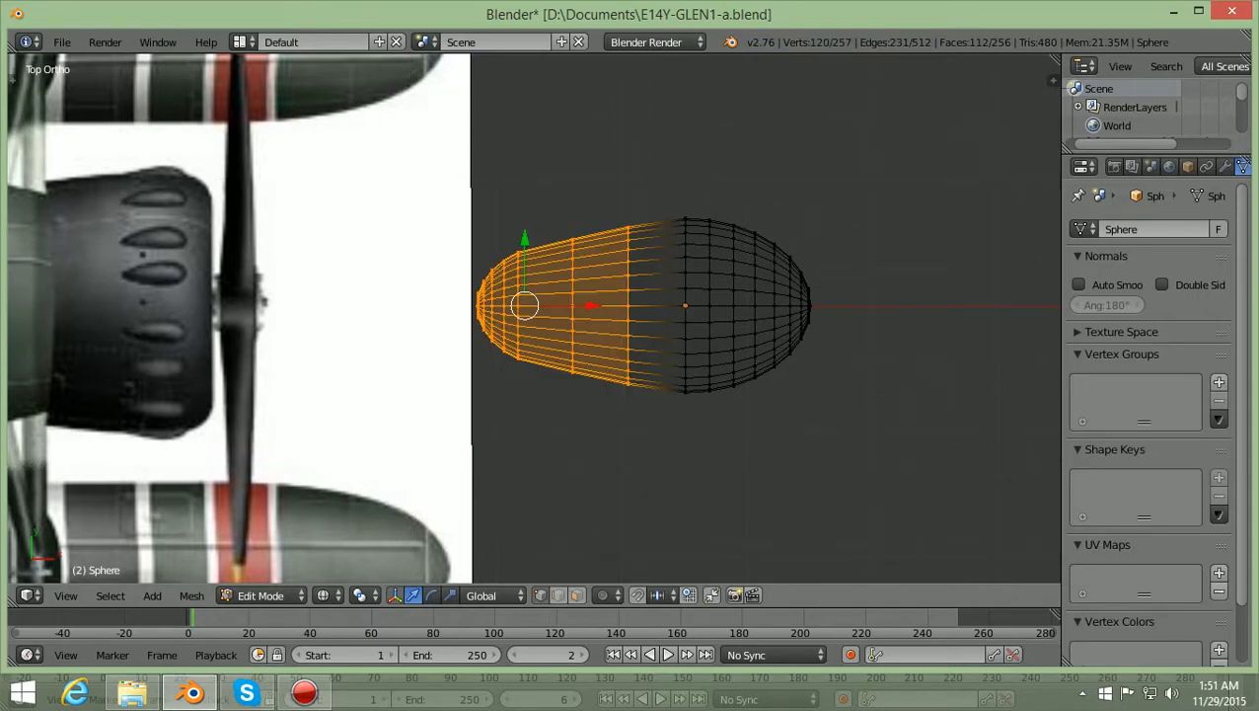
key("s")
key("y")
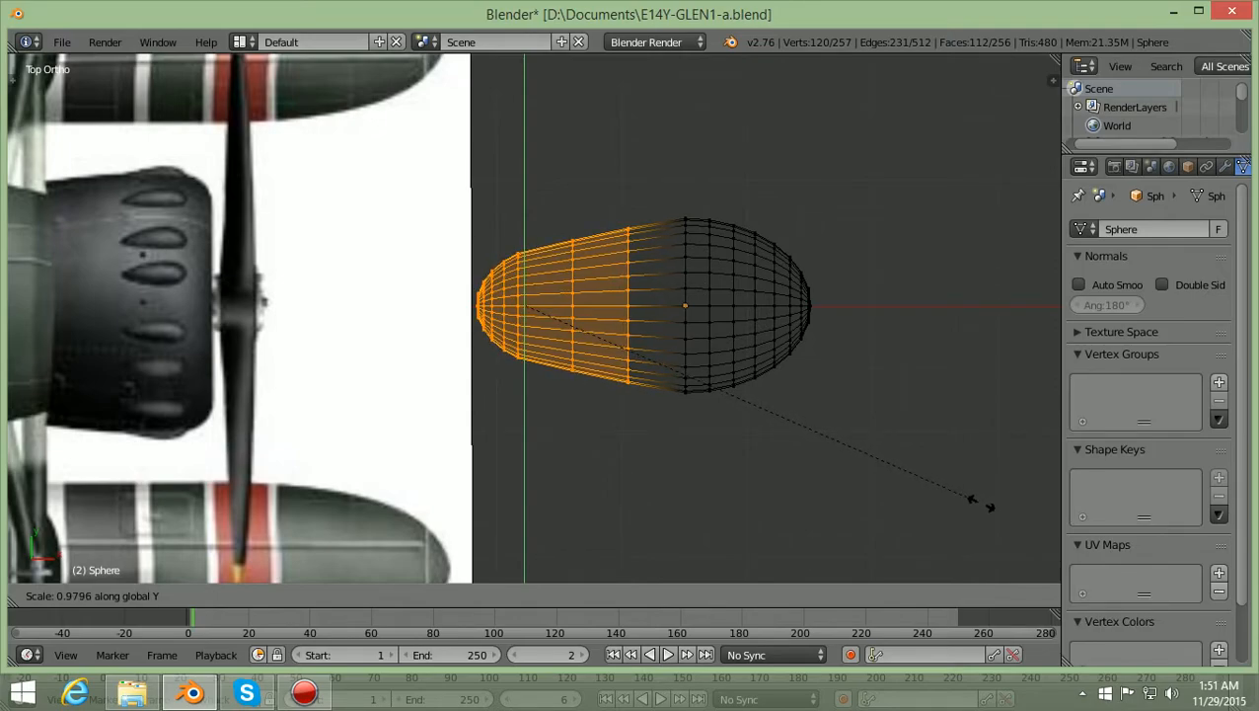
left_click(982, 503)
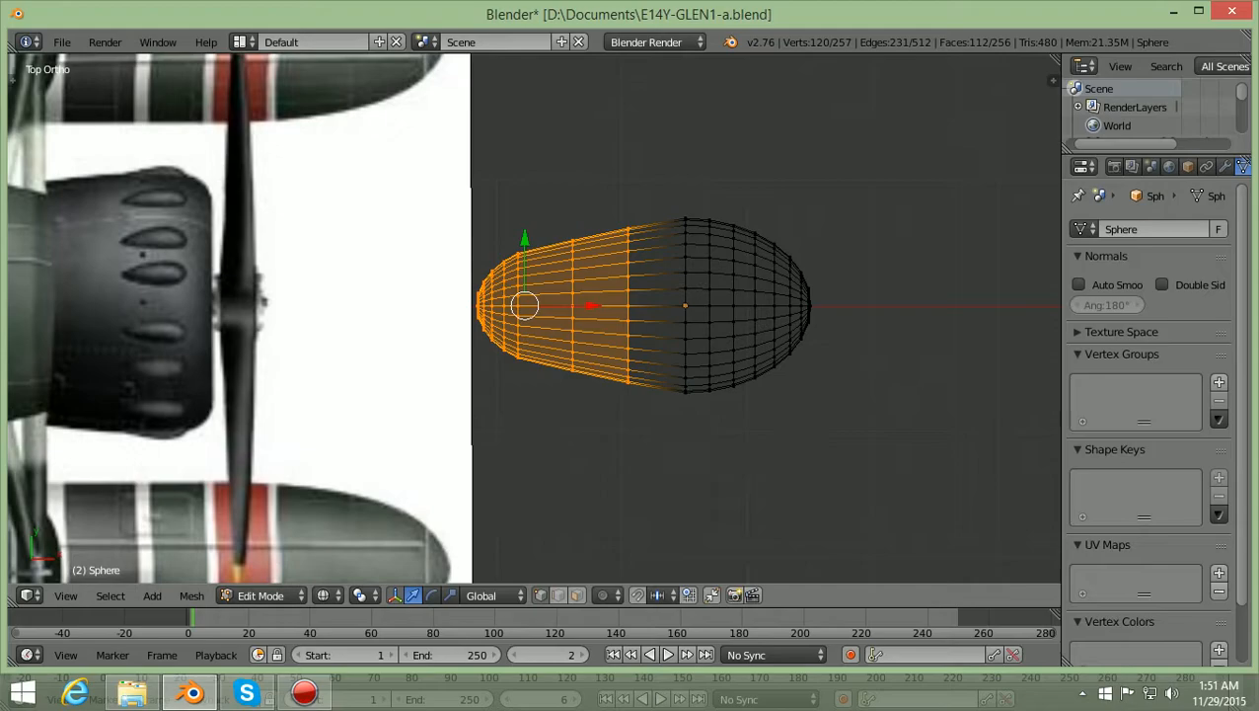
key("a")
Select the entire teardrop mesh and scale it uniformly to about 0.62
scroll(533, 316, "down", 2)
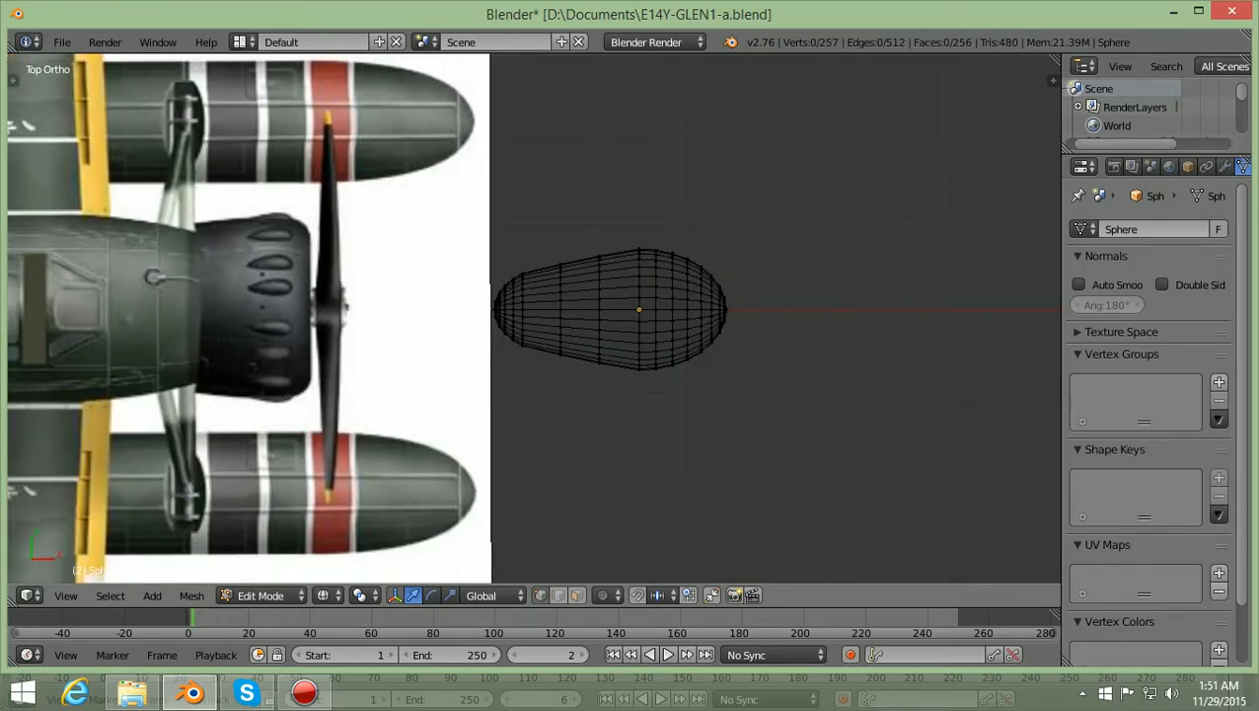
key("b")
left_click_drag(464, 428, 745, 203)
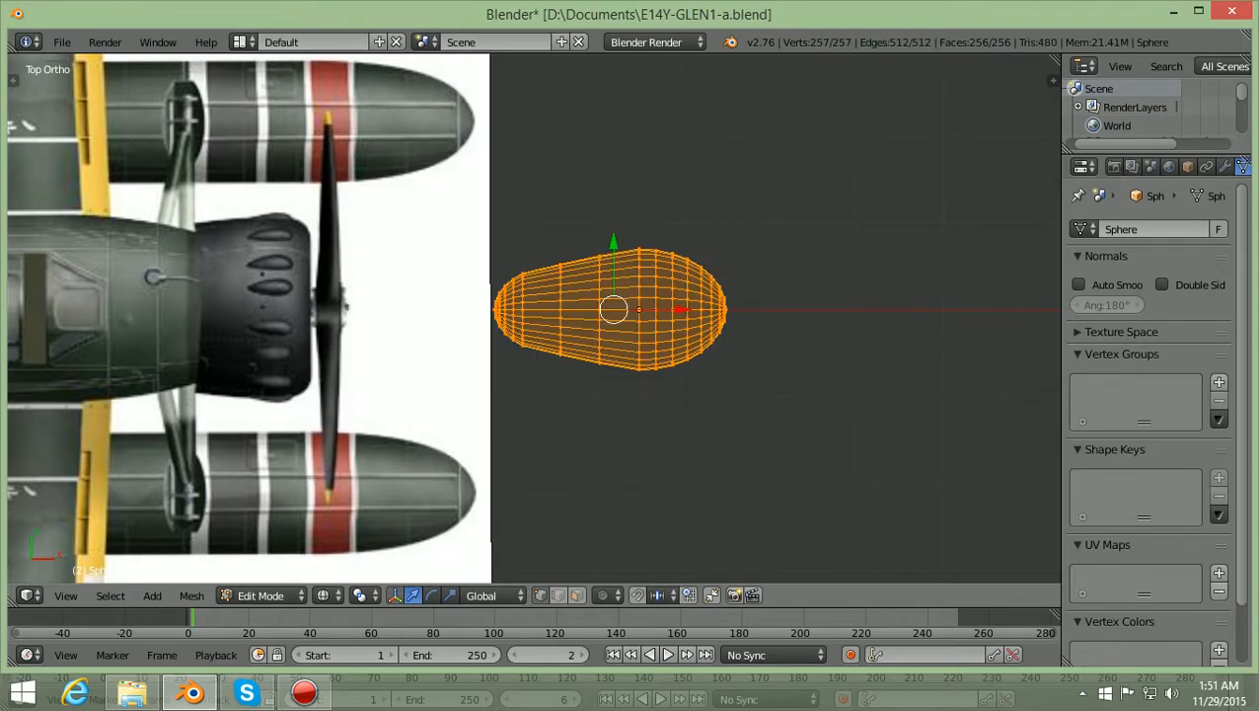
key("s")
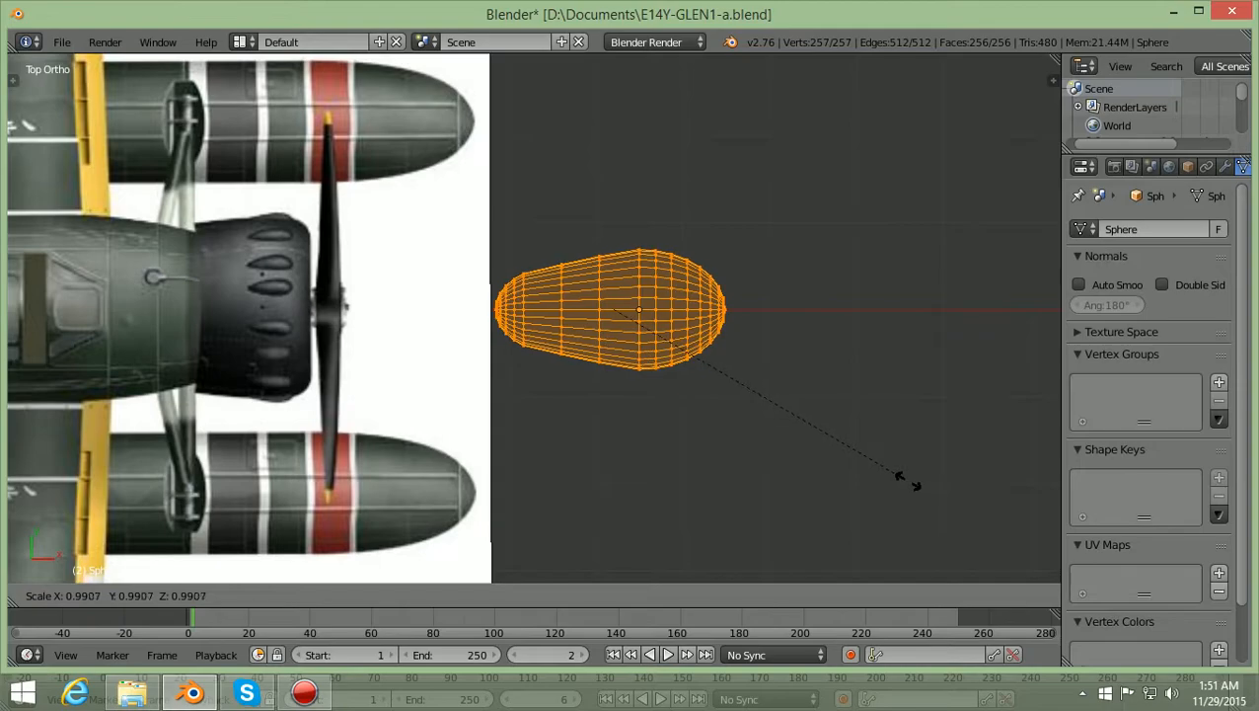
left_click(809, 418)
Move the teardrop mesh about 2.53 along negative X to just in front of the propeller in the reference image
scroll(534, 318, "down", 4, "ctrl")
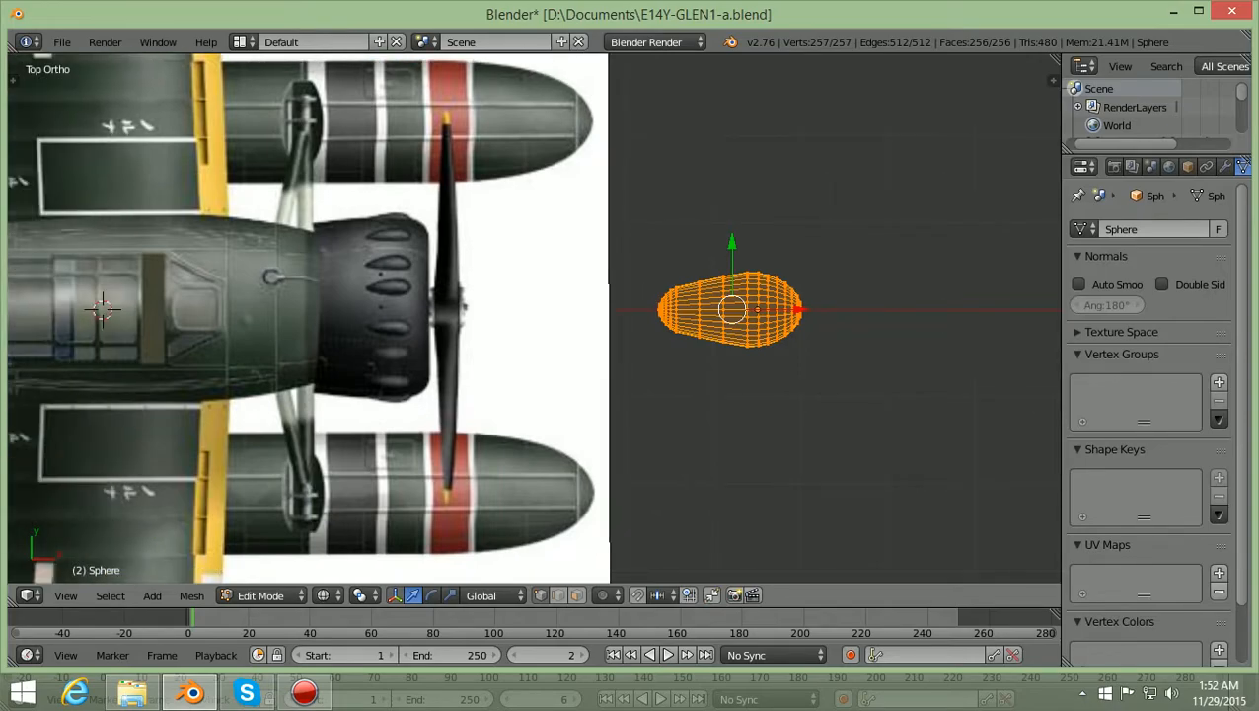
key("g")
key("x")
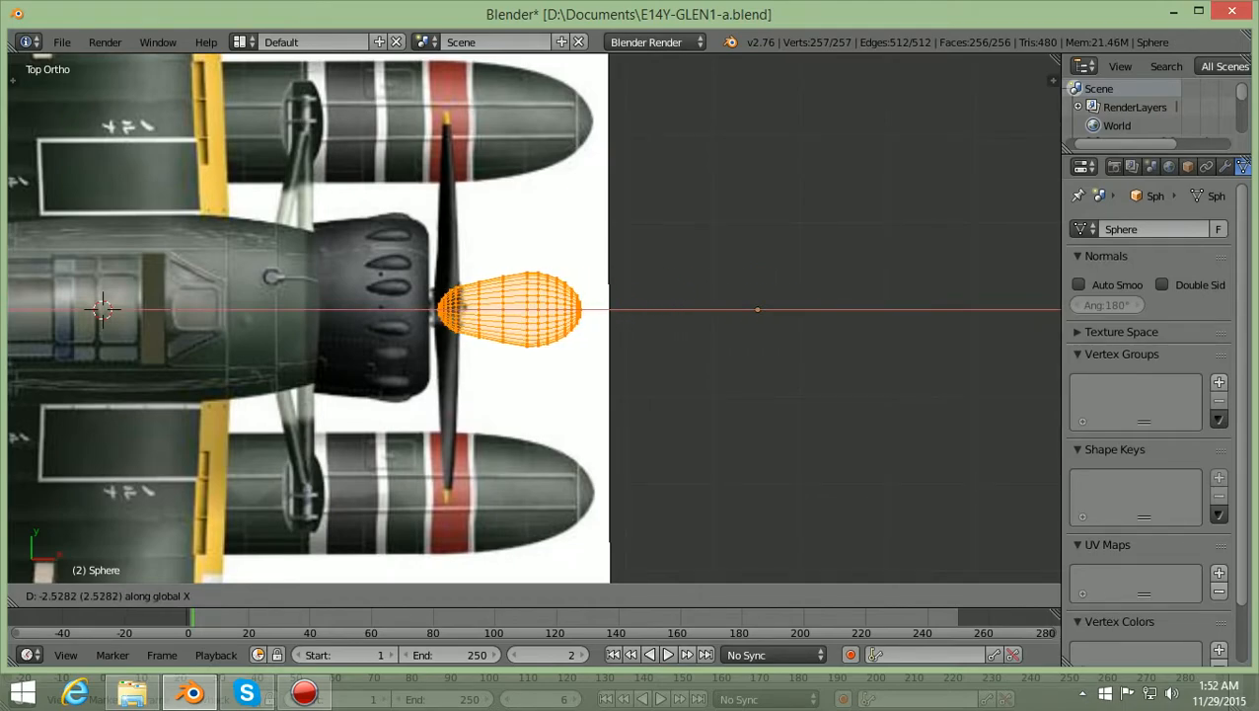
key("Return")
Scale the teardrop mesh uniformly to about 0.33, near the size of the cowling bulges in the reference image
scroll(533, 318, "down", 6, "ctrl")
scroll(534, 318, "up", 5)
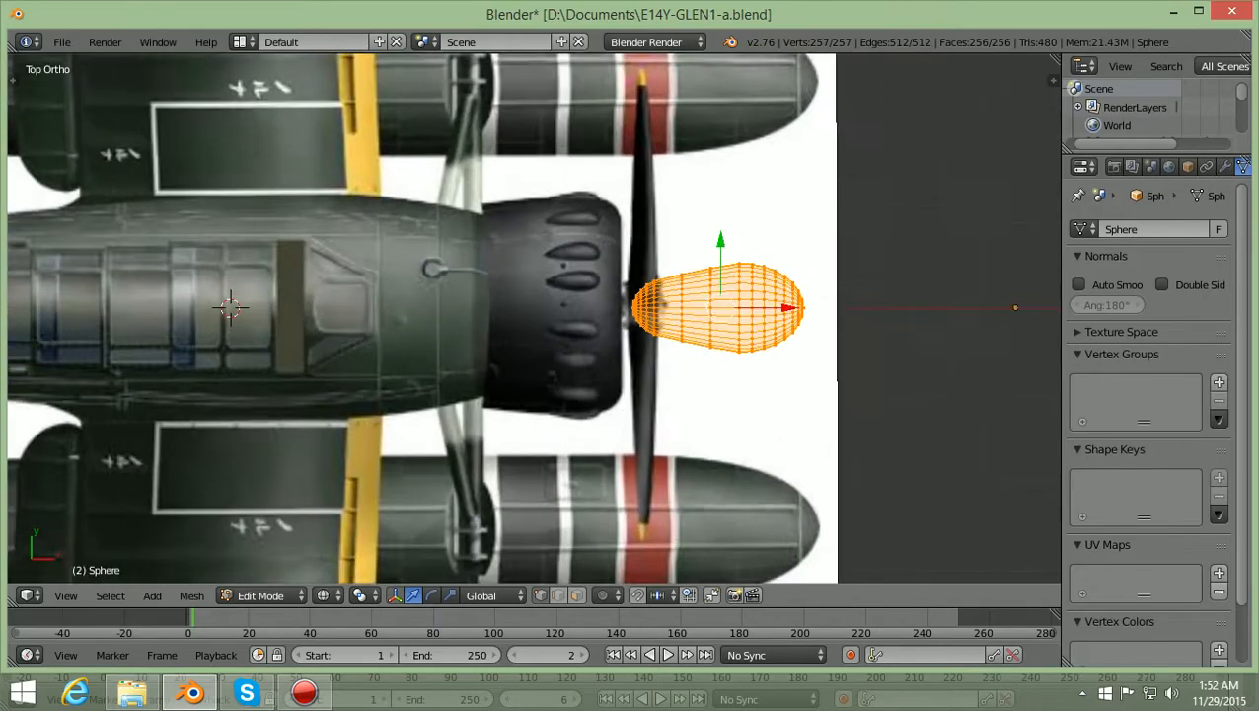
scroll(534, 318, "up", 4, "ctrl")
scroll(534, 318, "up", 3, "ctrl")
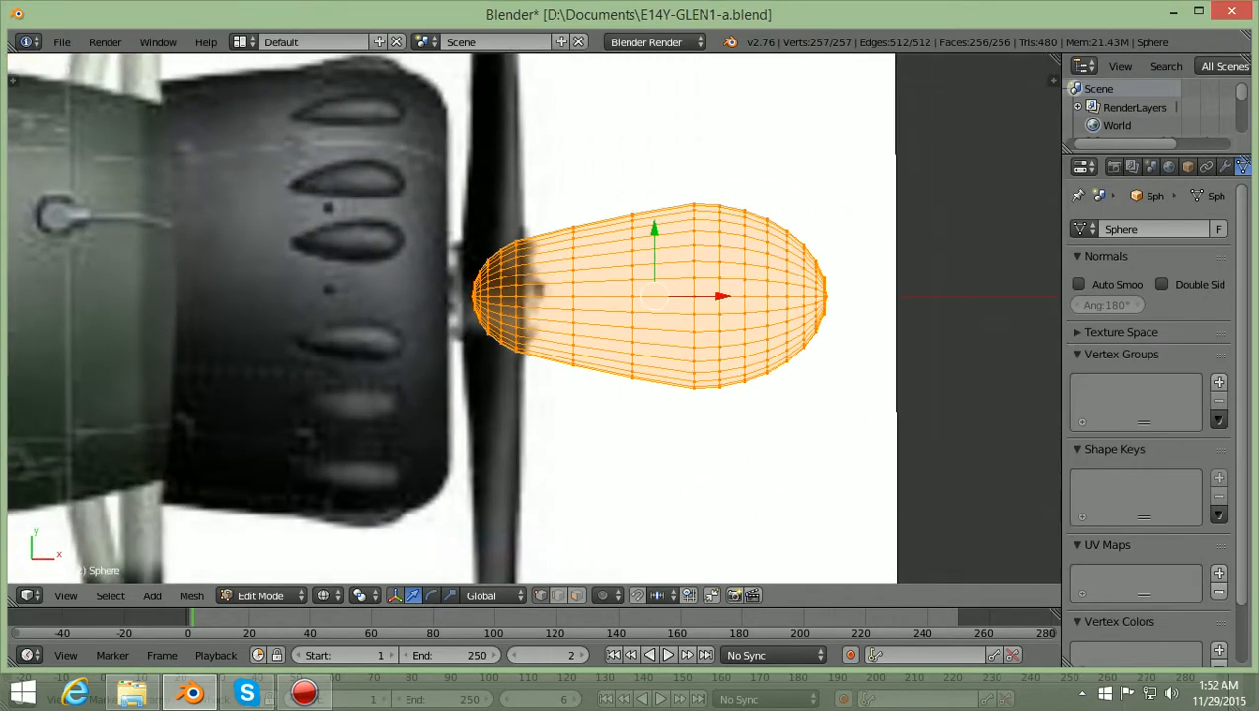
scroll(534, 318, "up", 1)
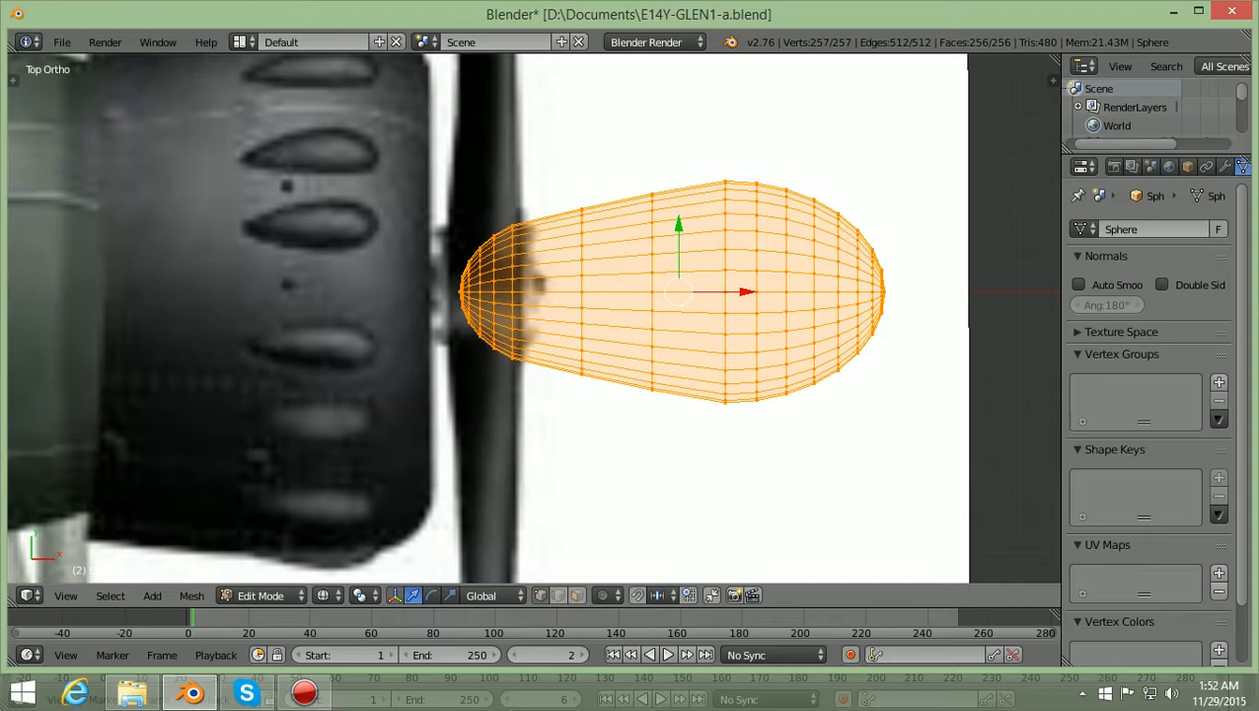
key("s")
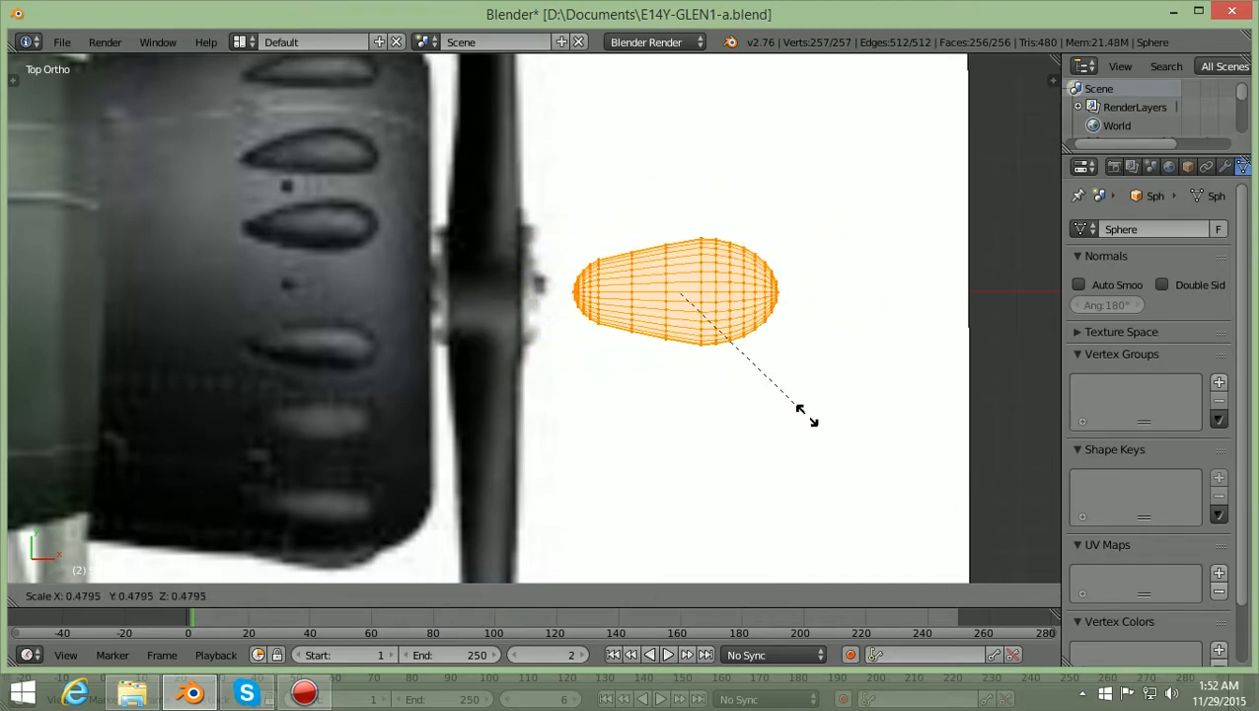
left_click(763, 384)
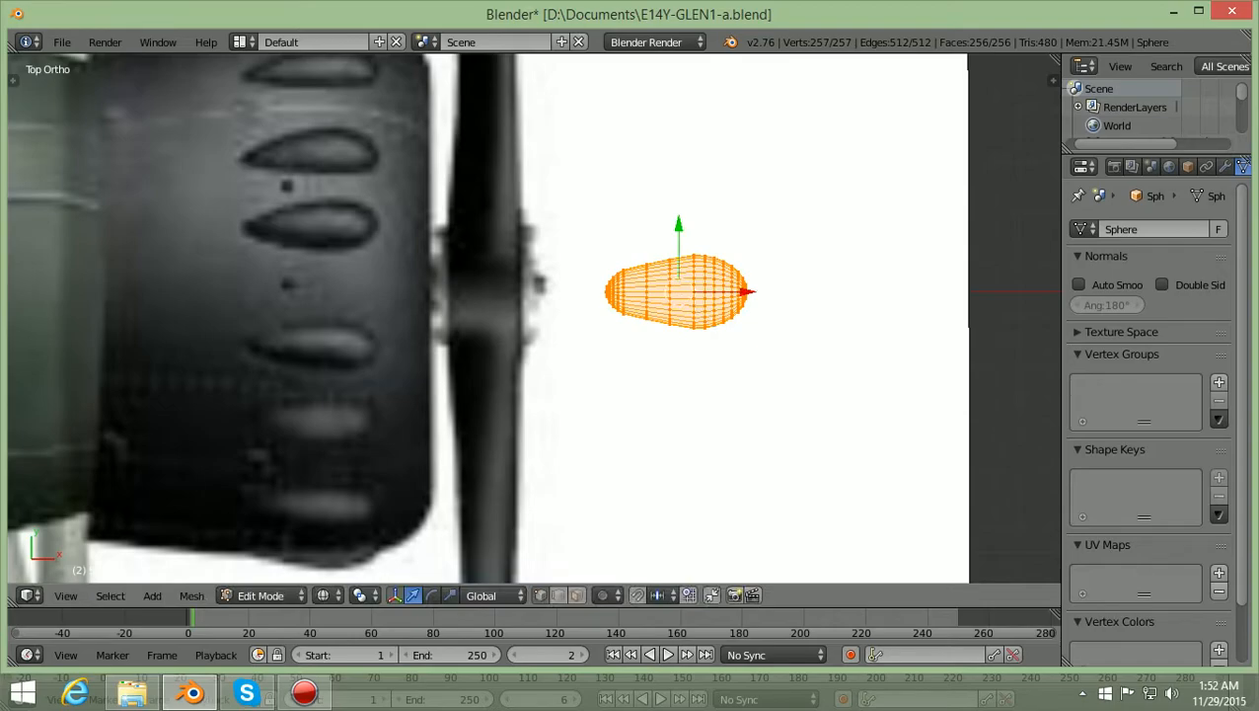
Move the teardrop mesh about 1.39 along negative X to line up with the row of cowling bulges
key("g")
key("x")
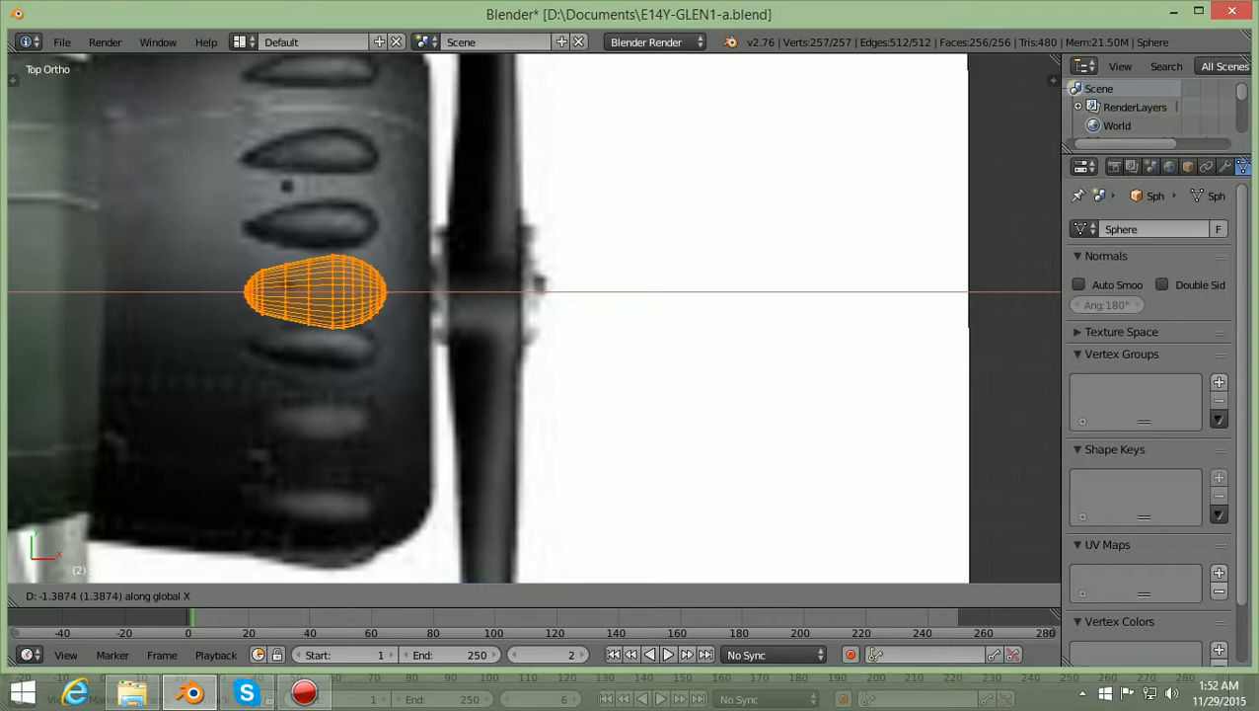
key("Return")
Scale the teardrop mesh uniformly to about 0.87, and narrow it to about 0.71 along Y to suit the reference bulges
scroll(534, 317, "down", 10, "ctrl")
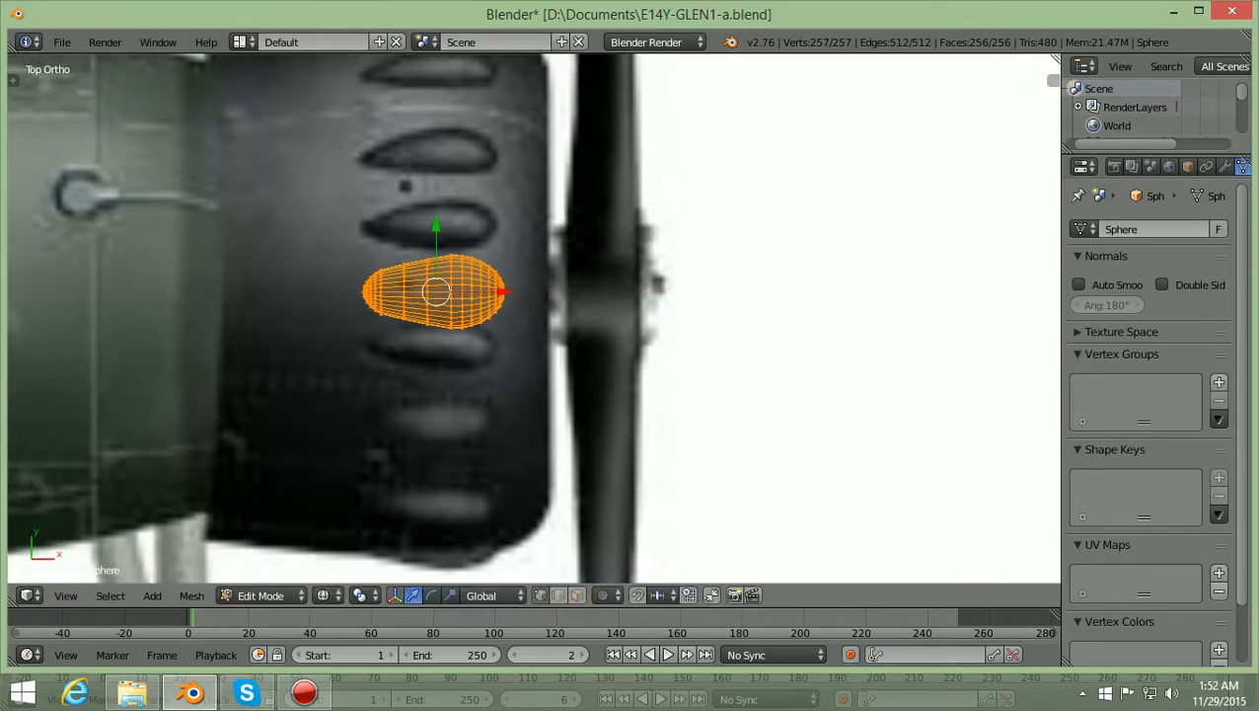
scroll(534, 318, "up", 4, "shift")
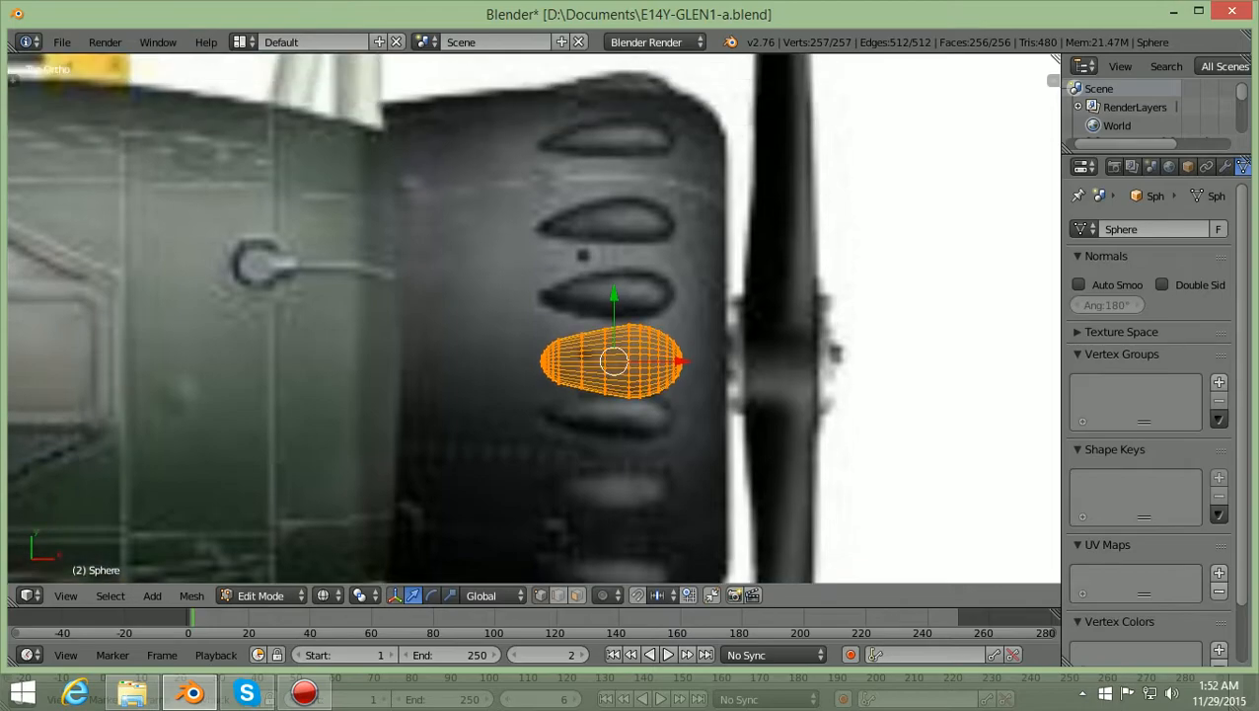
scroll(534, 317, "up", 2)
scroll(534, 317, "down", 3, "shift")
scroll(534, 317, "up", 2)
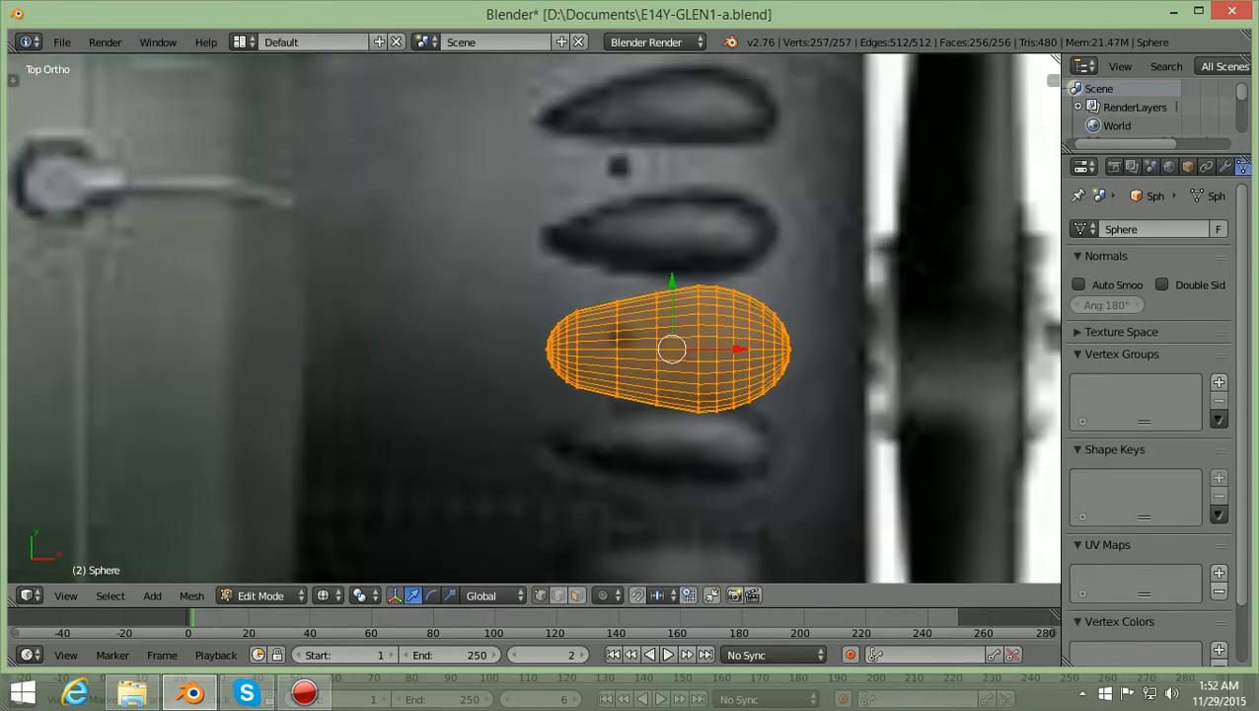
scroll(534, 318, "up", 4, "ctrl")
scroll(534, 318, "up", 2, "ctrl")
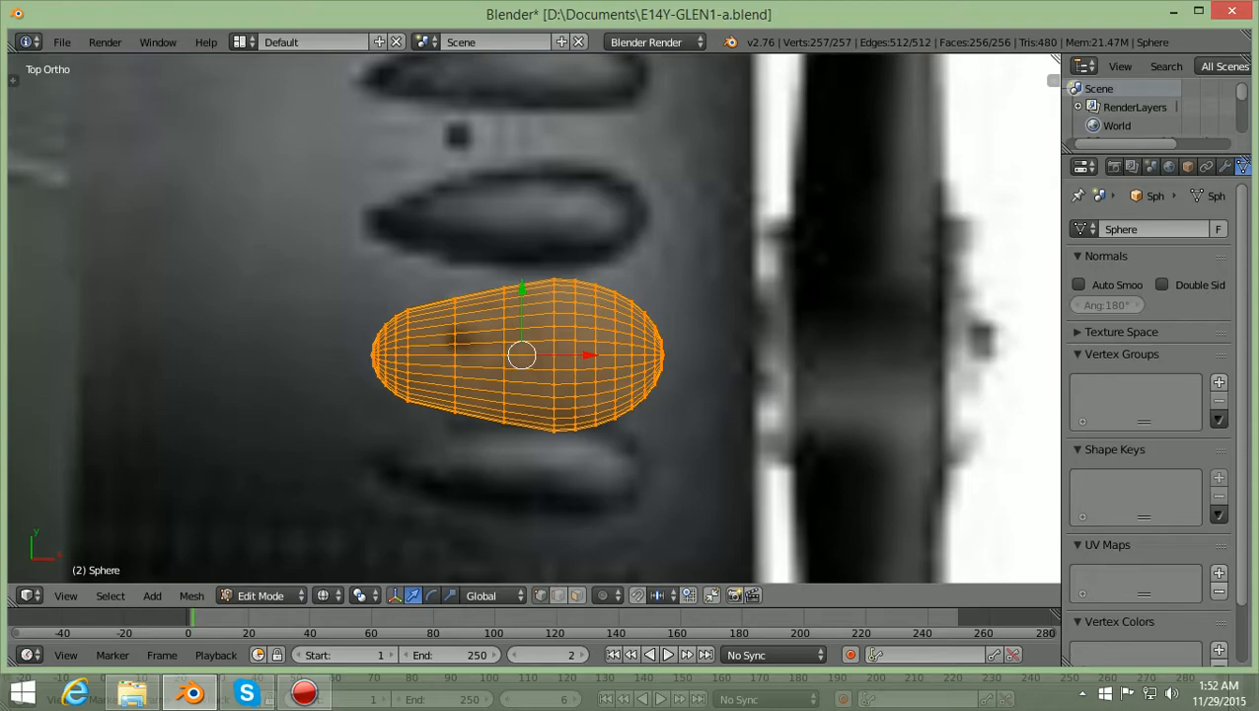
key("s")
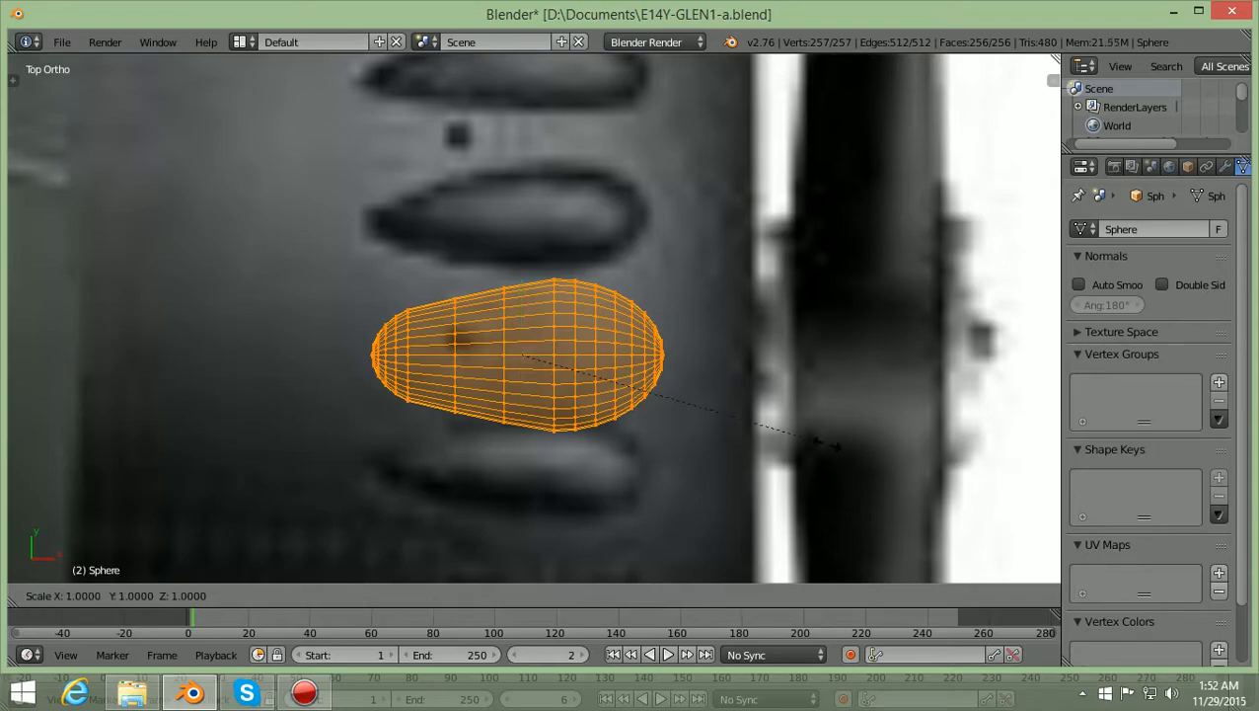
left_click(781, 425)
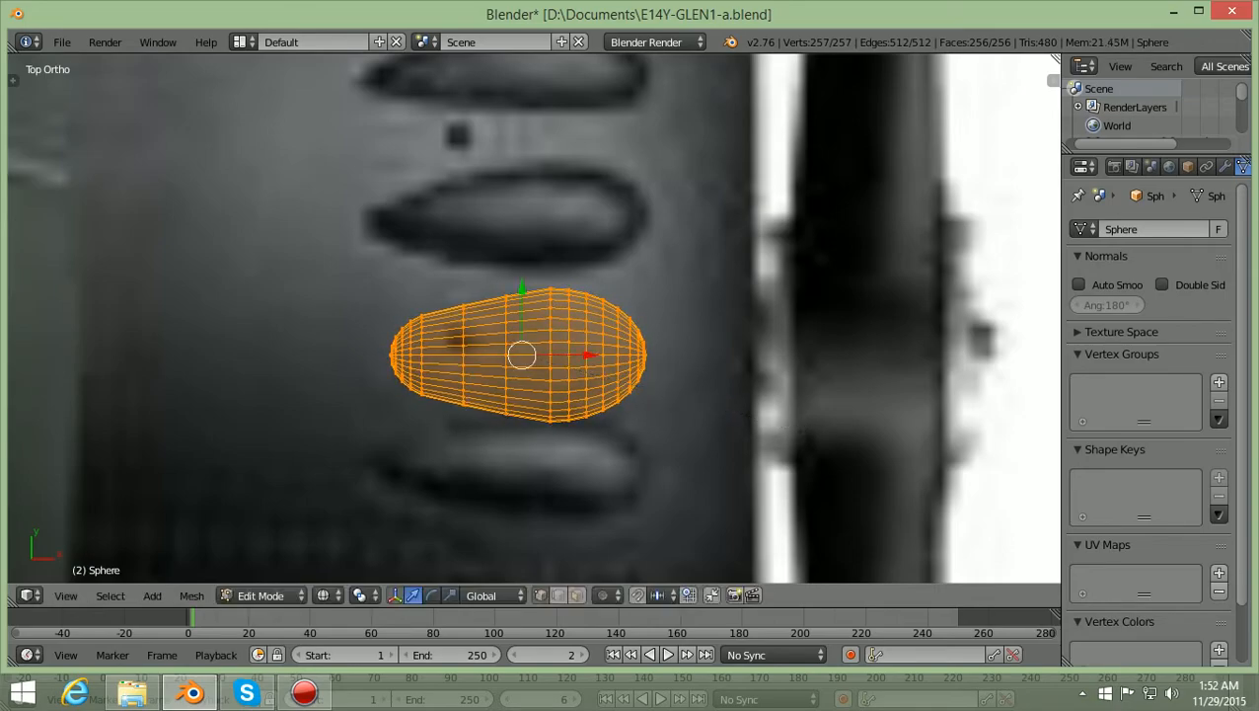
key("s")
key("y")
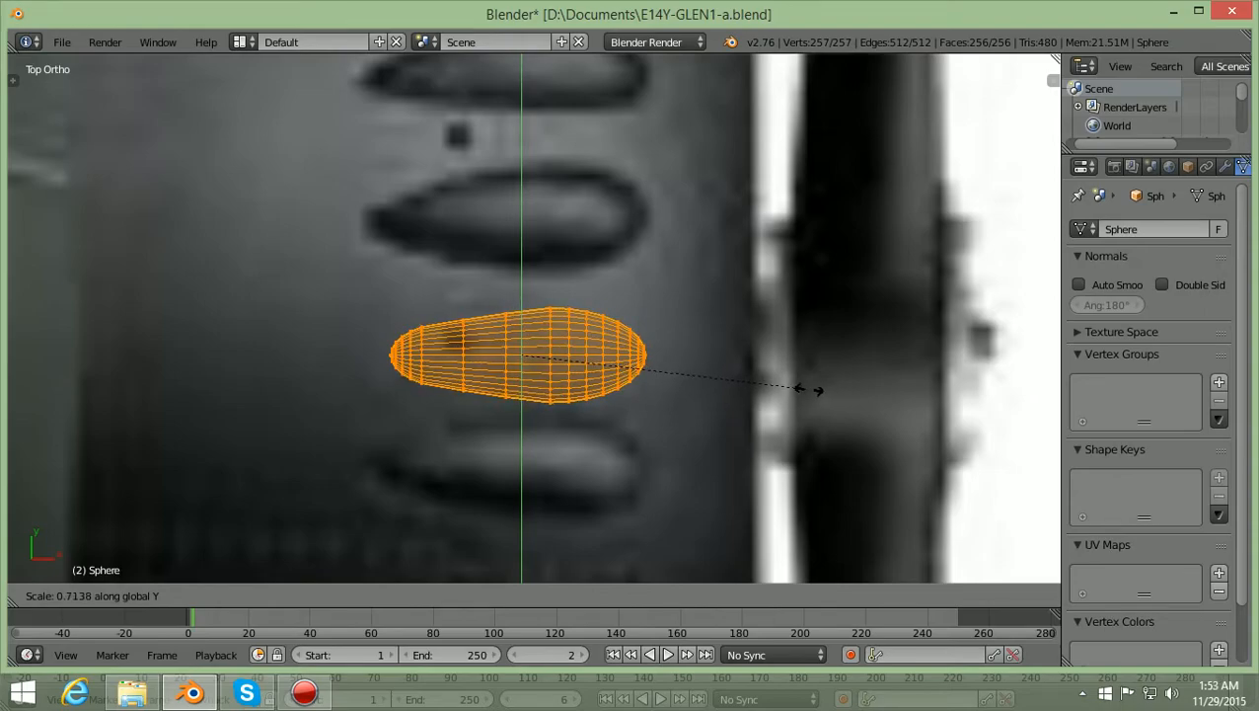
left_click(799, 387)
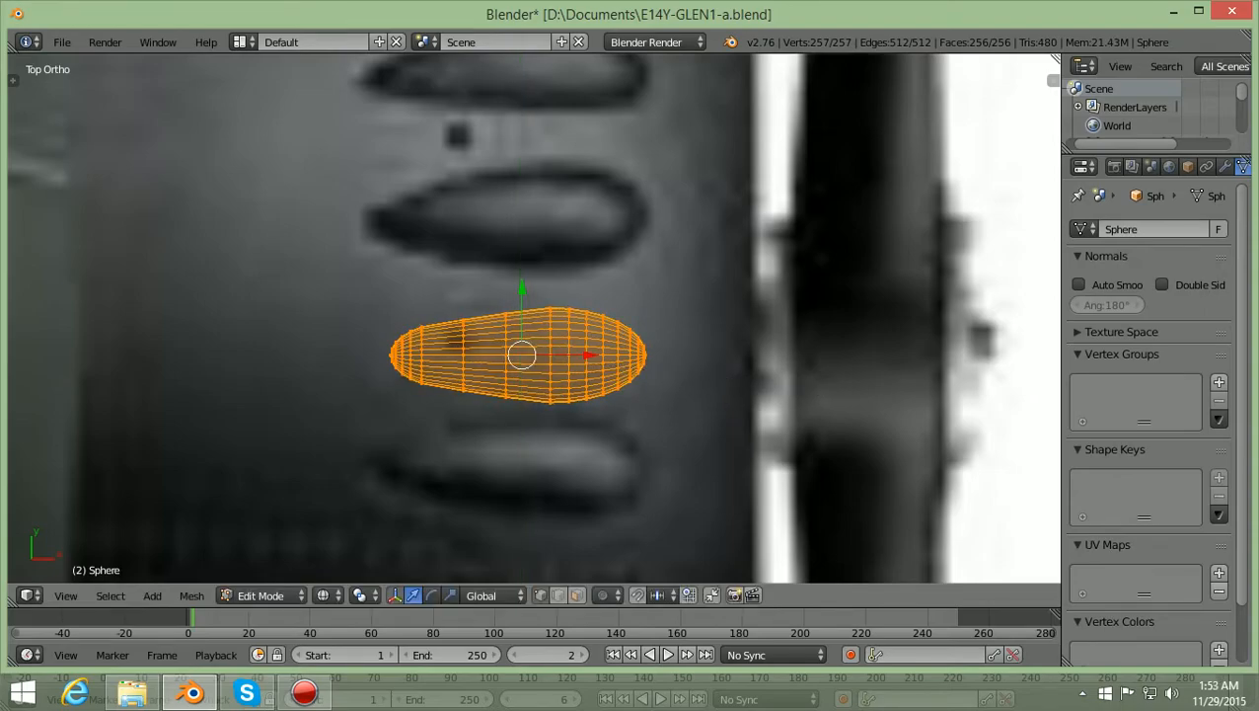
Move the teardrop mesh about 0.25 along positive Y onto the nearest cowling bulge in the reference image
key("g")
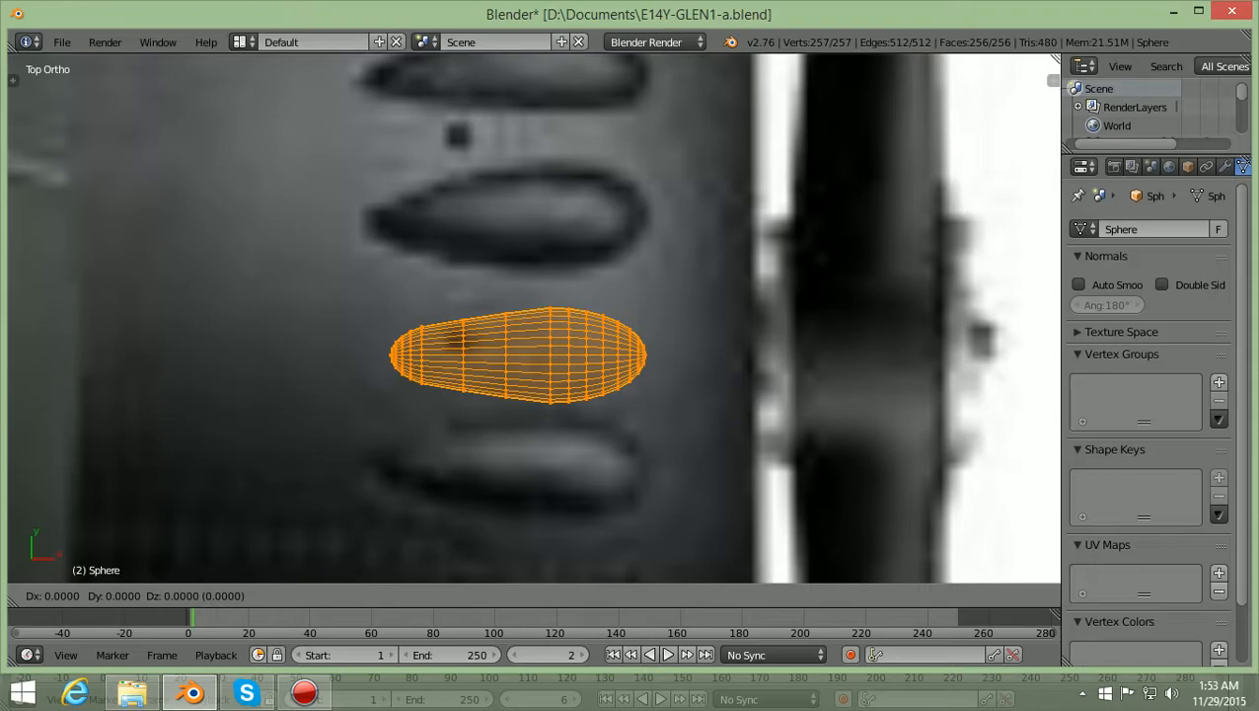
key("y")
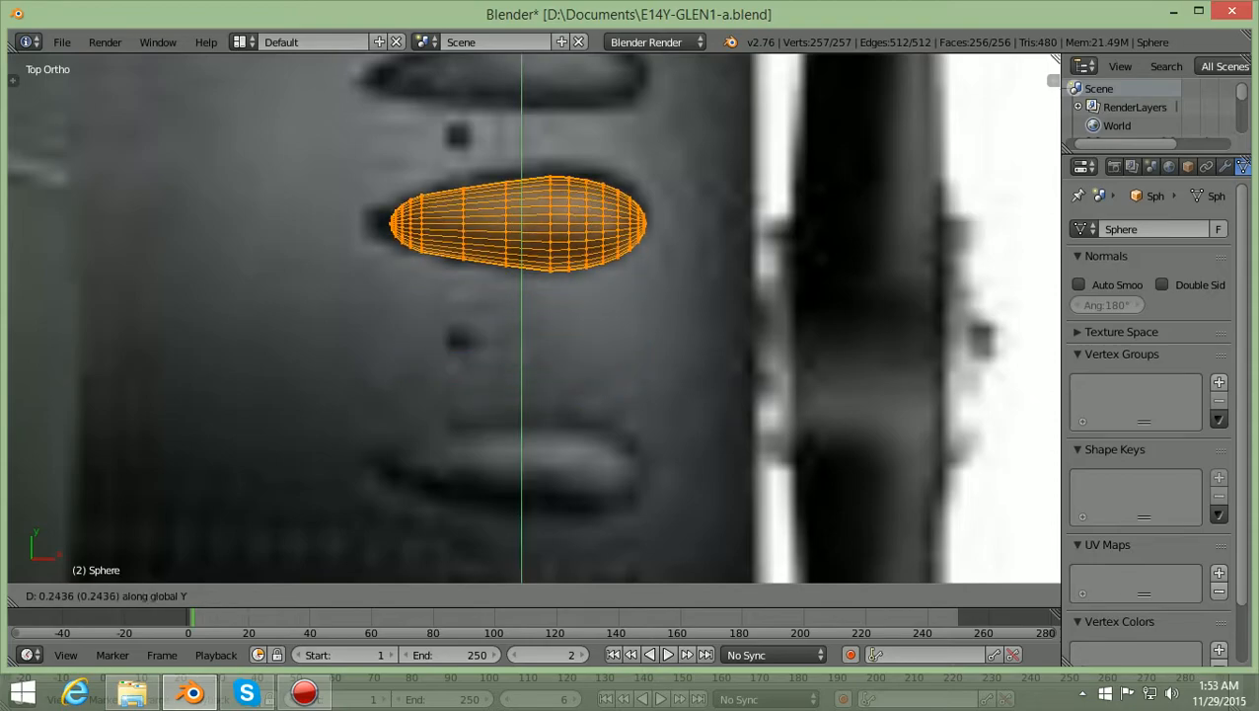
key("Return")
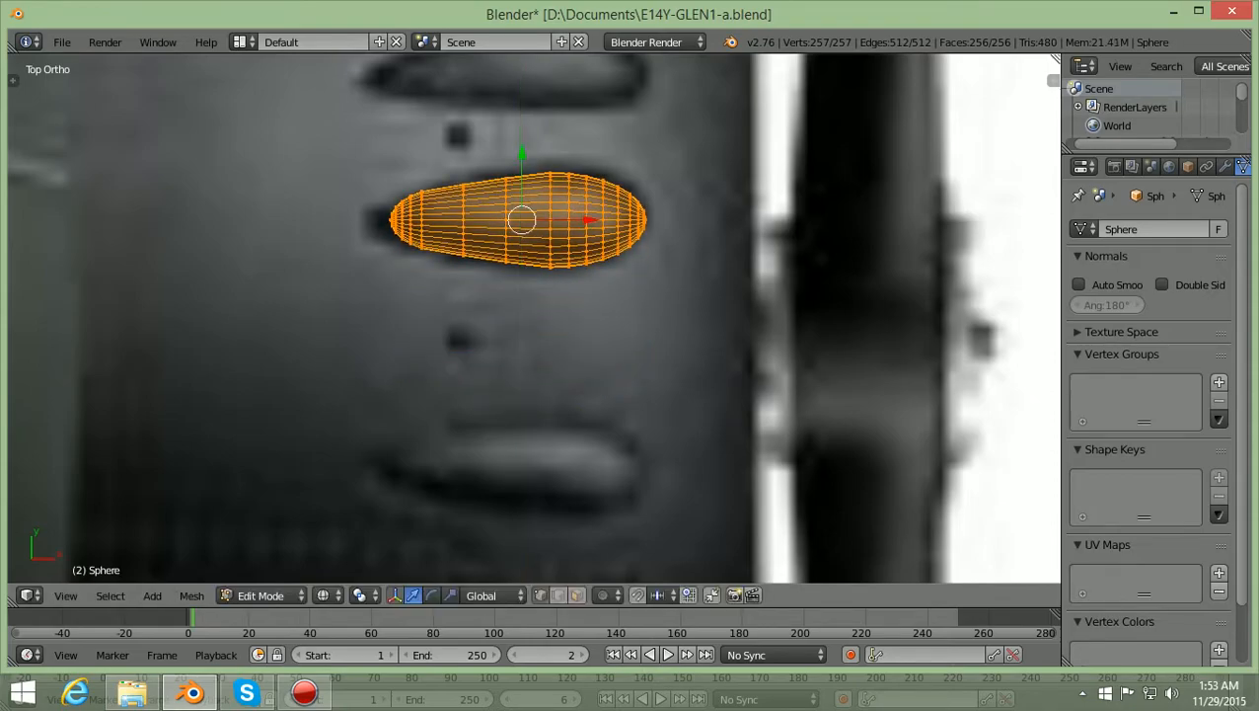
Examine closely how the teardrop mesh's outline fits the reference bulge in top view
scroll(533, 318, "up", 2, "ctrl")
scroll(533, 317, "up", 5, "shift")
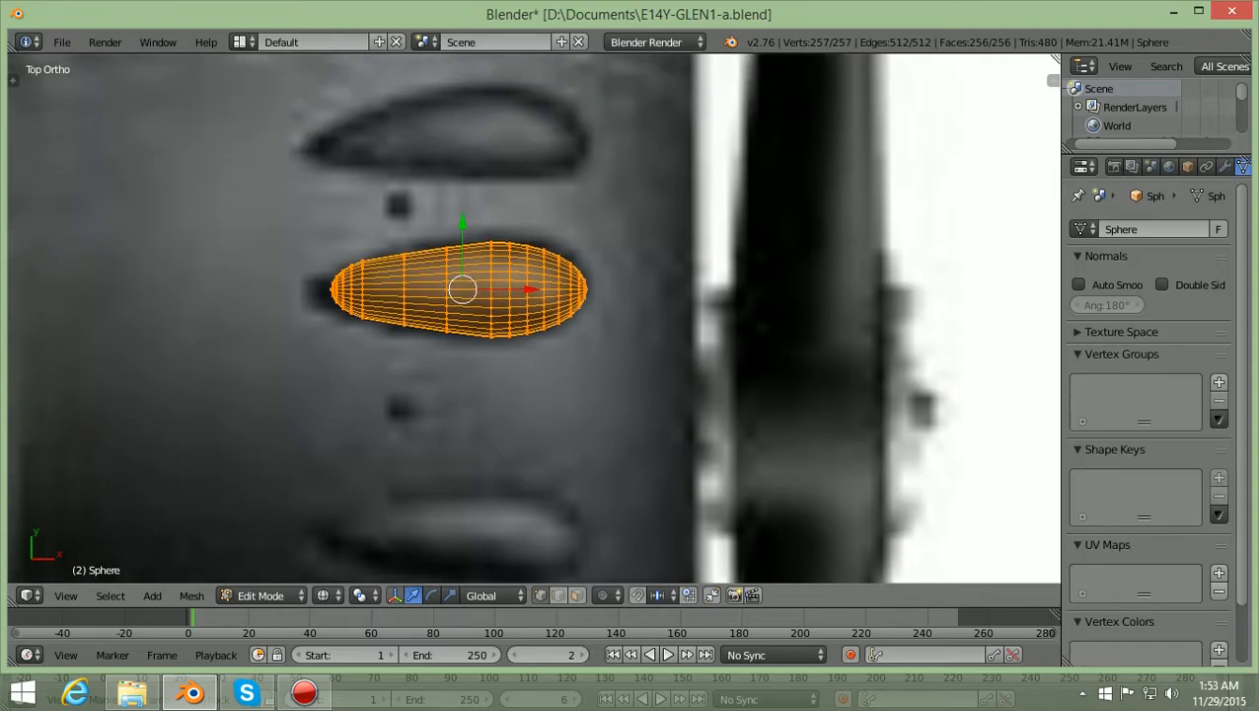
scroll(533, 318, "down", 2, "ctrl")
scroll(533, 318, "up", 3)
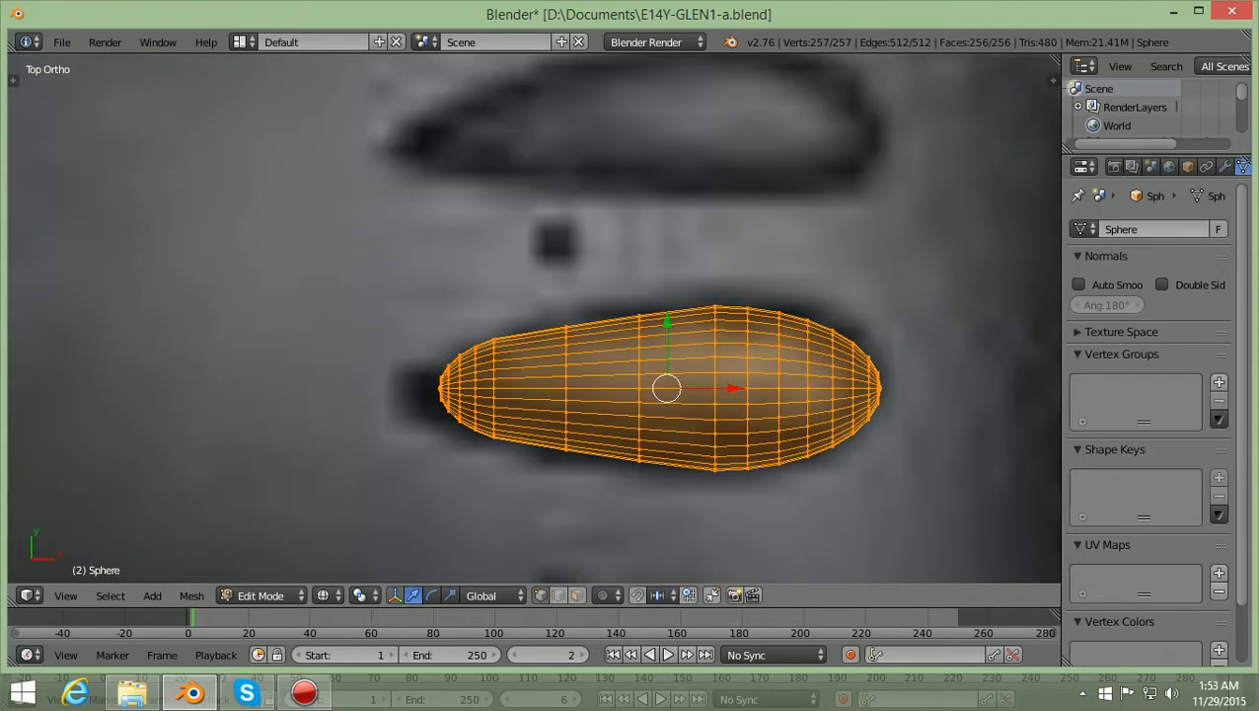
scroll(533, 318, "up", 3, "ctrl")
scroll(532, 317, "down", 3, "shift")
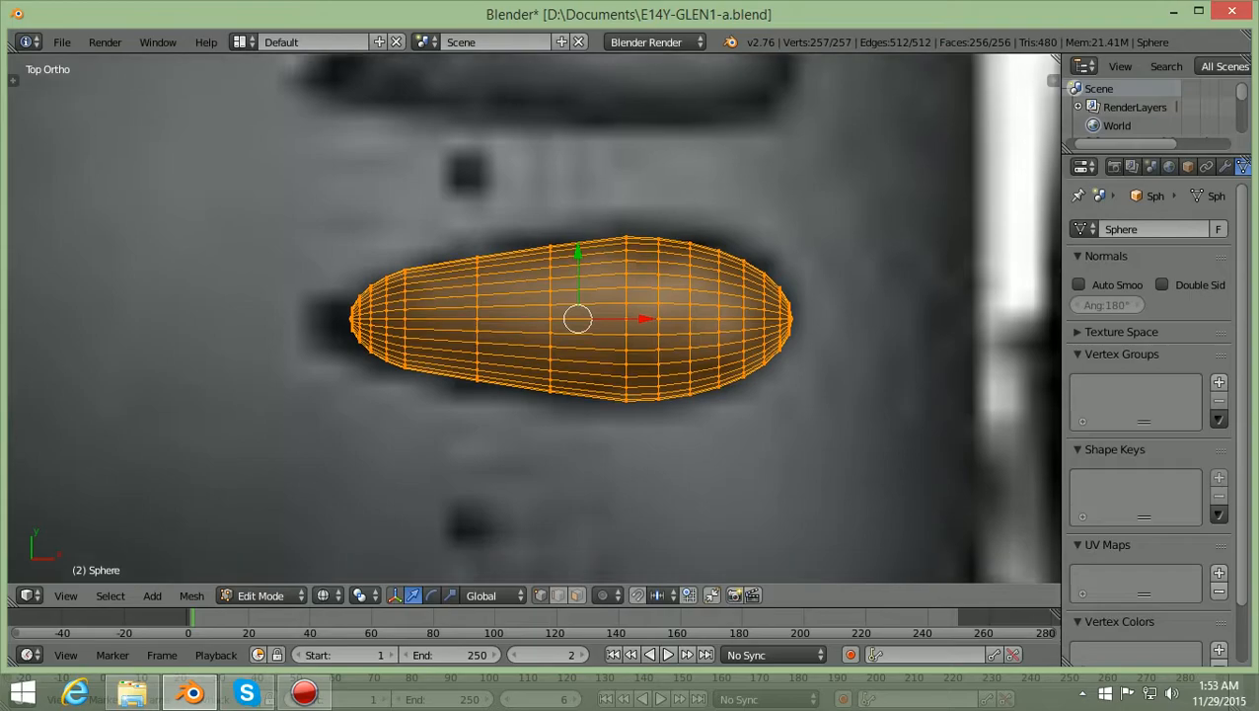
scroll(533, 317, "up", 2, "ctrl")
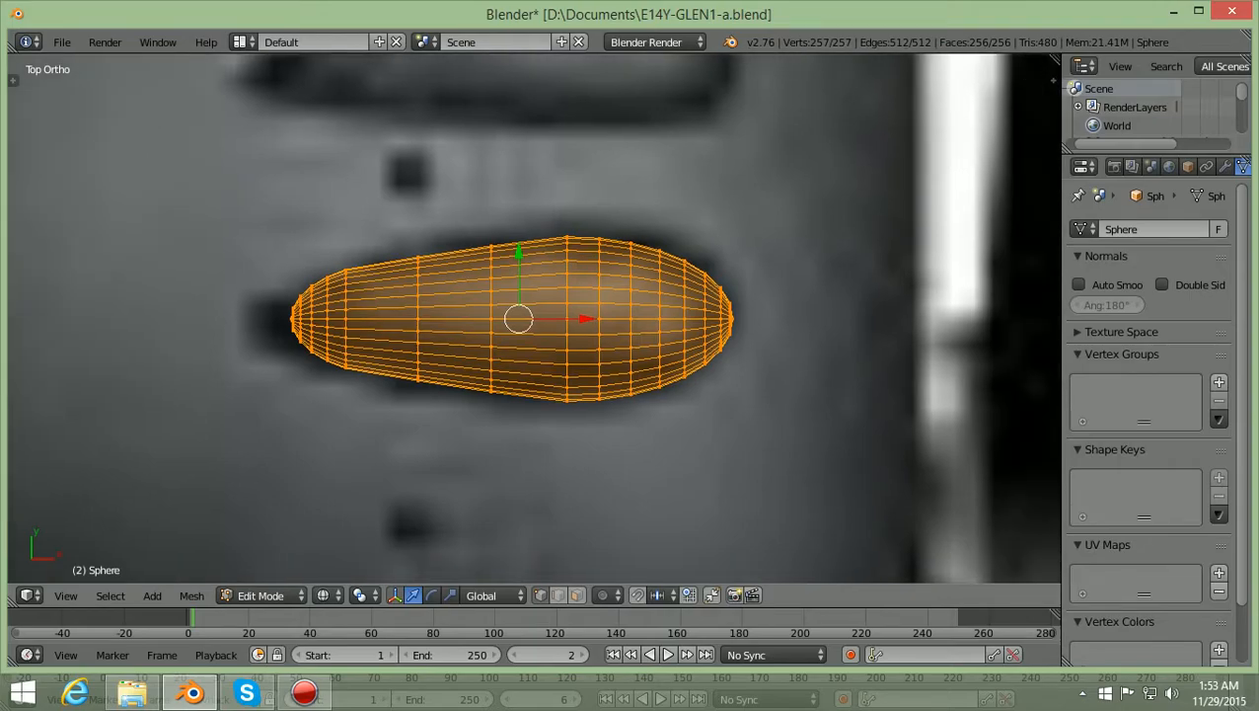
Stretch the whole teardrop mesh to about 1.09 along X to match the reference bulge's length
key("s")
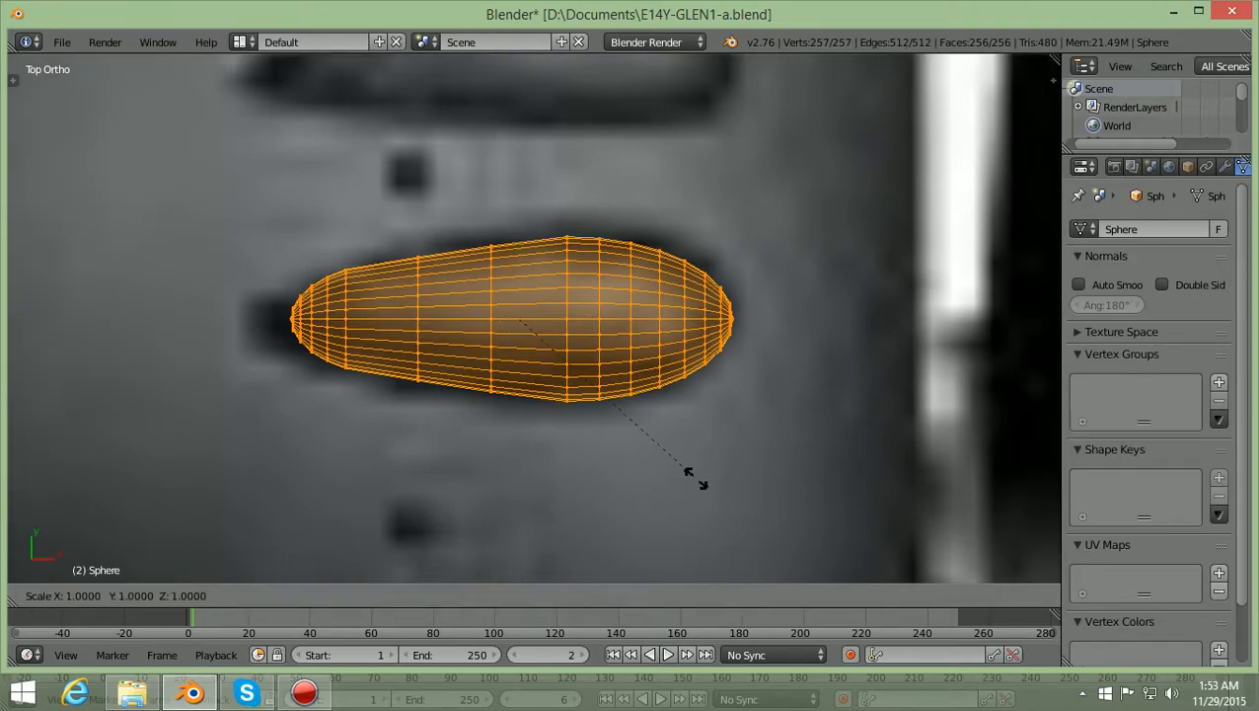
key("x")
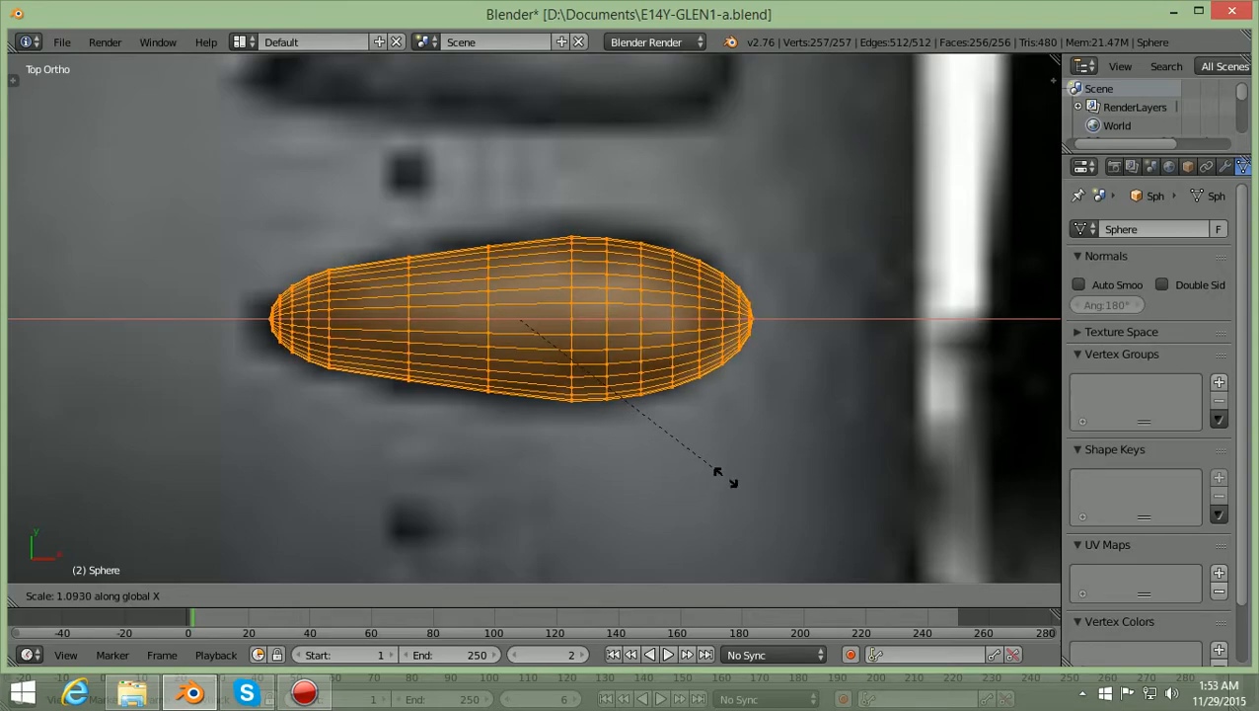
left_click(726, 477)
scroll(534, 317, "up", 2, "ctrl")
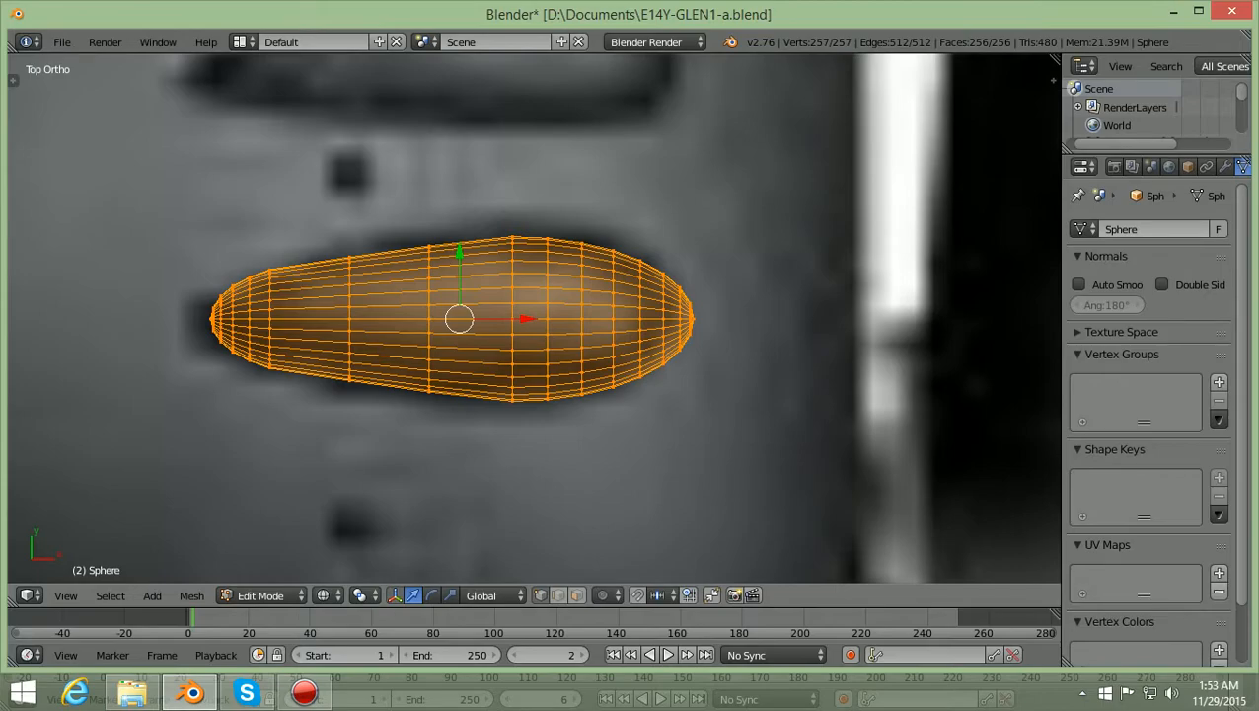
Narrow the closely spaced vertex rings at the teardrop's tapered tail along Y to follow the reference bulge's point
key("a")
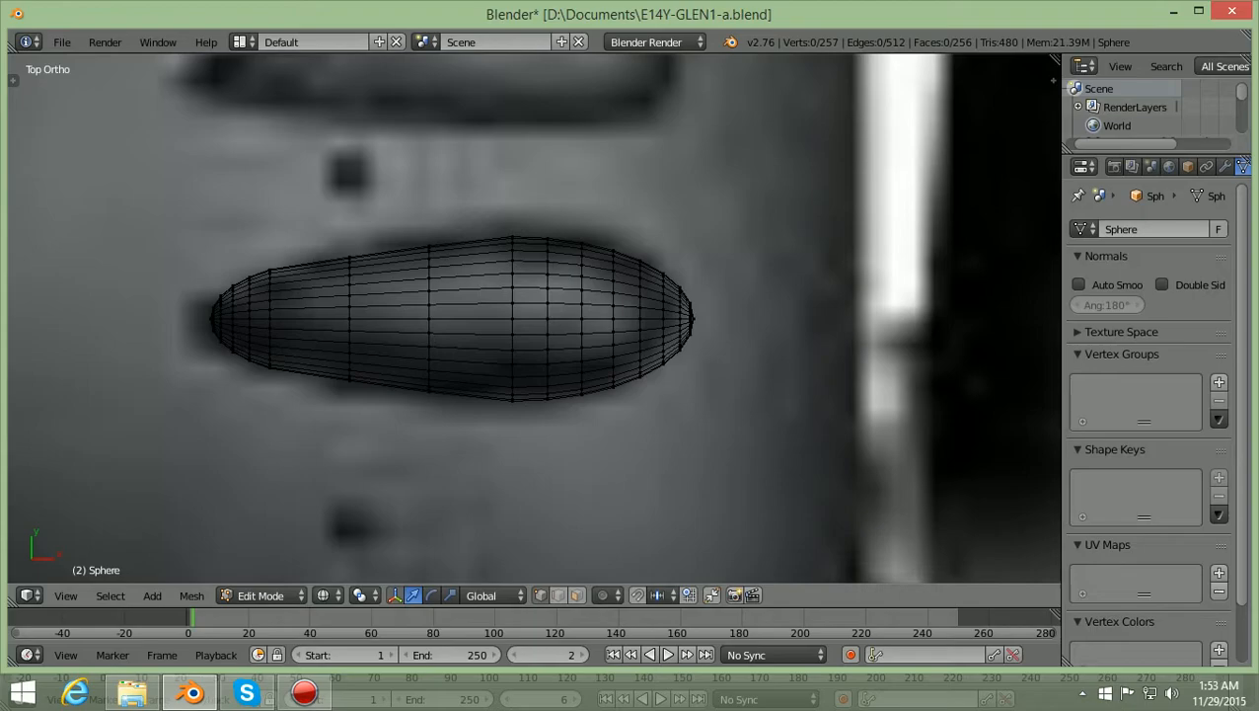
key("b")
left_click_drag(175, 460, 338, 240)
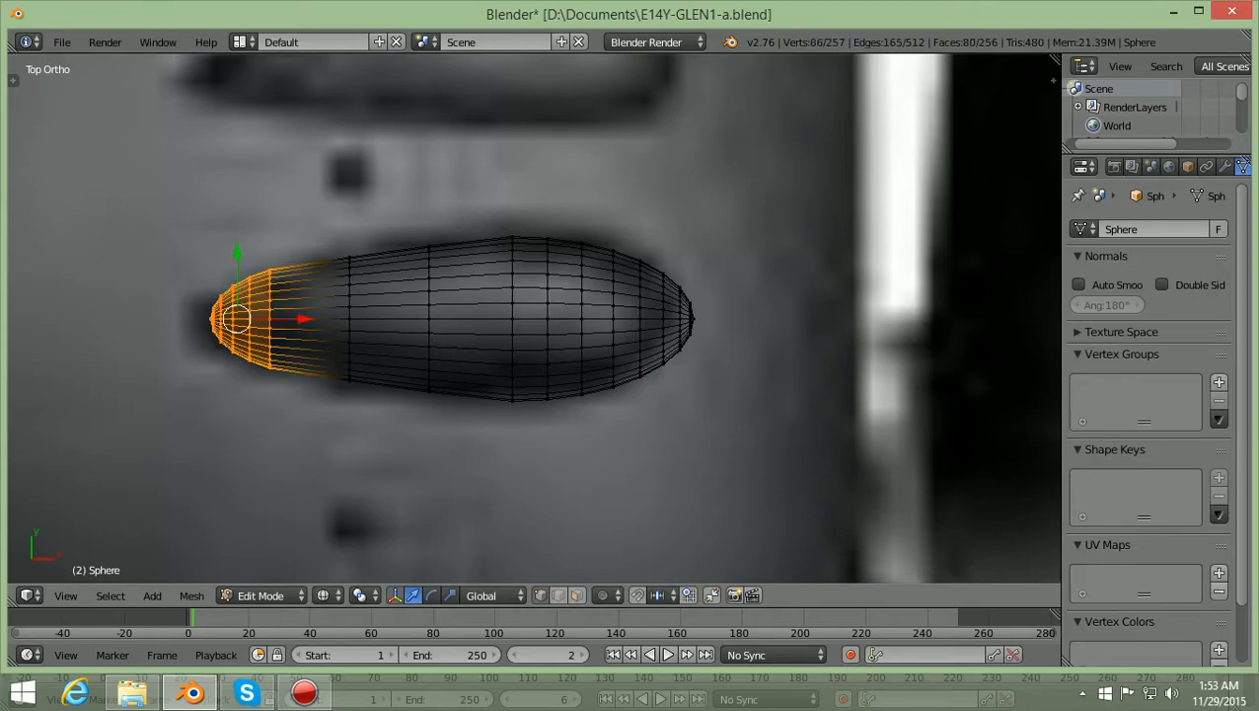
key("s")
key("y")
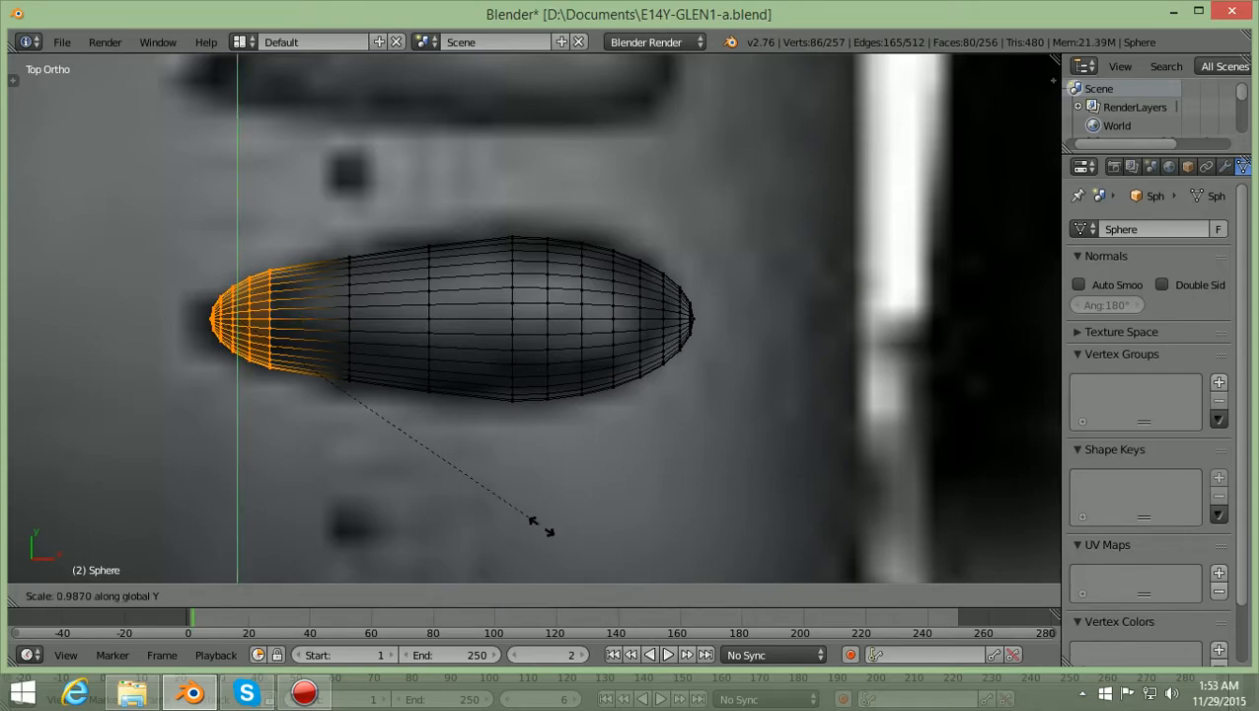
left_click(450, 486)
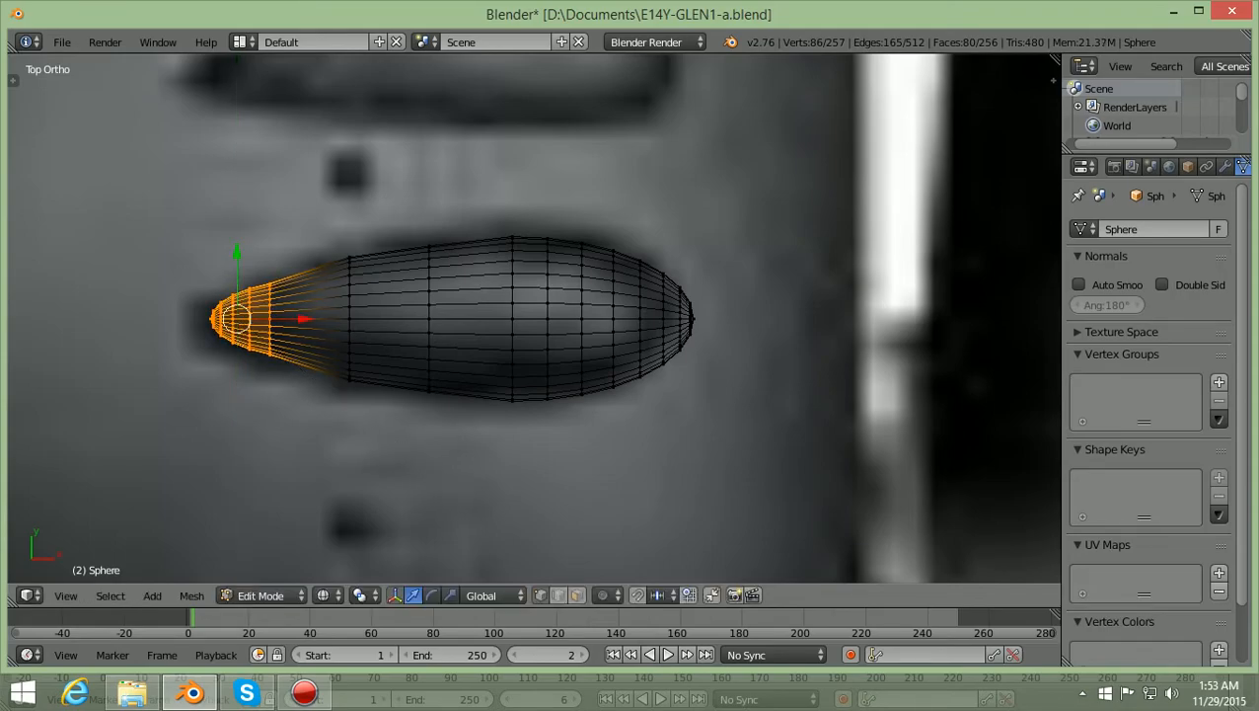
Scale the first widely spaced vertex ring ahead of the tail to about 0.89 along Y
key("a")
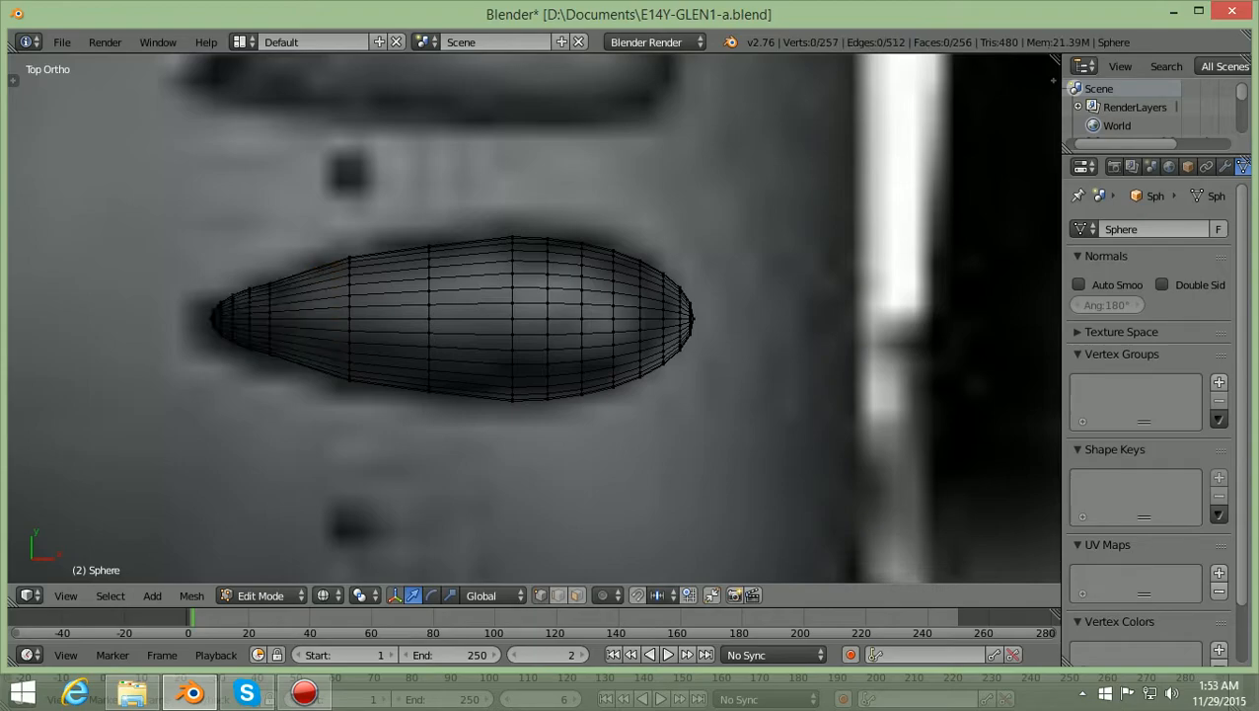
key("b")
left_click_drag(332, 458, 367, 223)
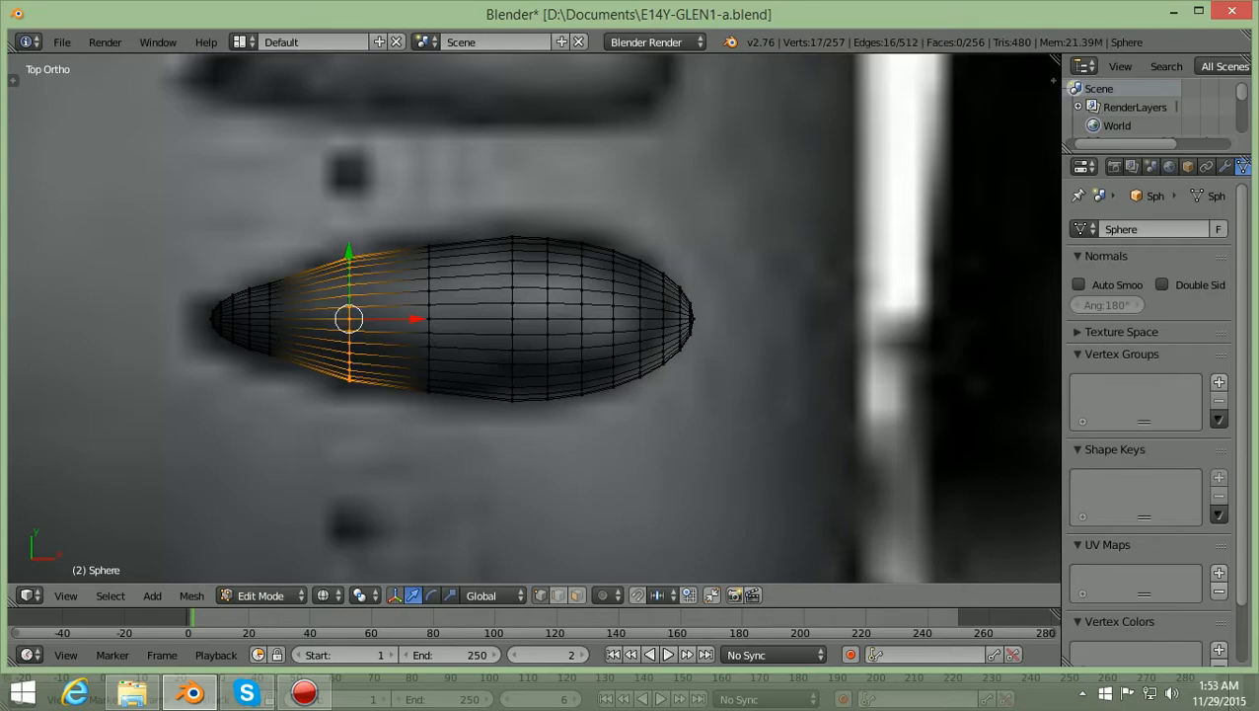
key("s")
key("y")
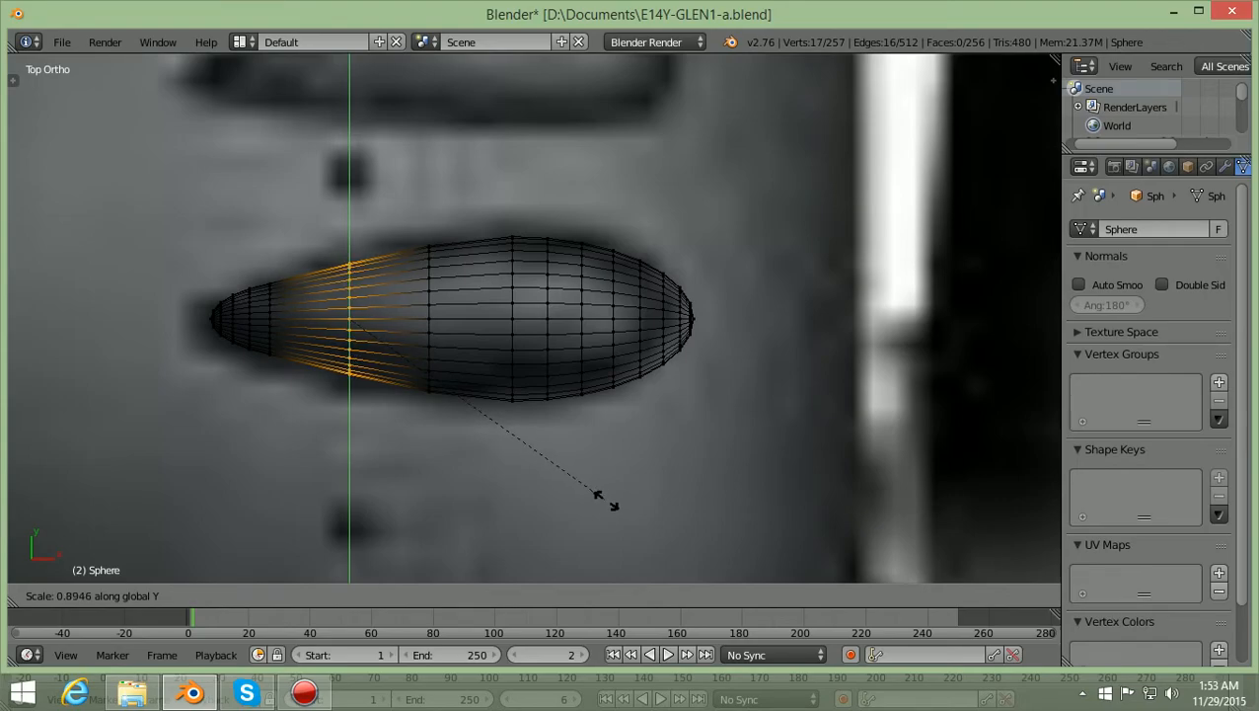
left_click(604, 500)
Scale the middle vertex ring, between the tail section and the widest ring, to about 0.98 along Y
key("a")
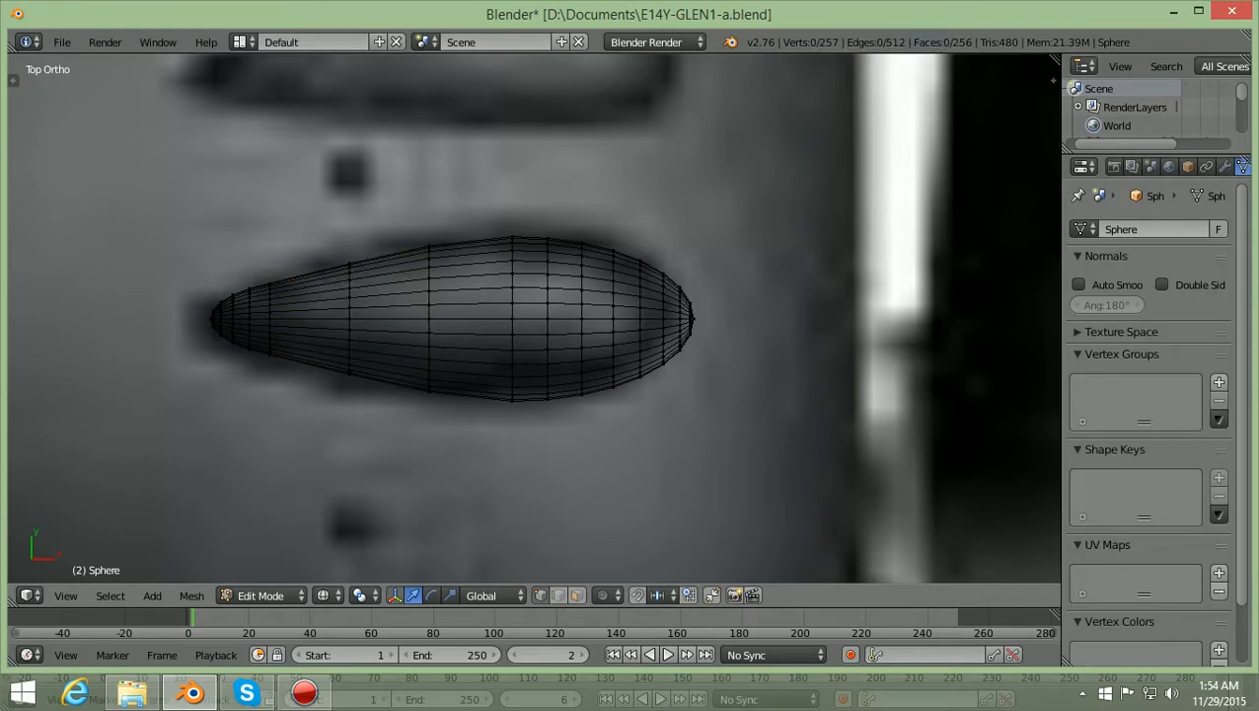
key("b")
left_click_drag(397, 461, 446, 219)
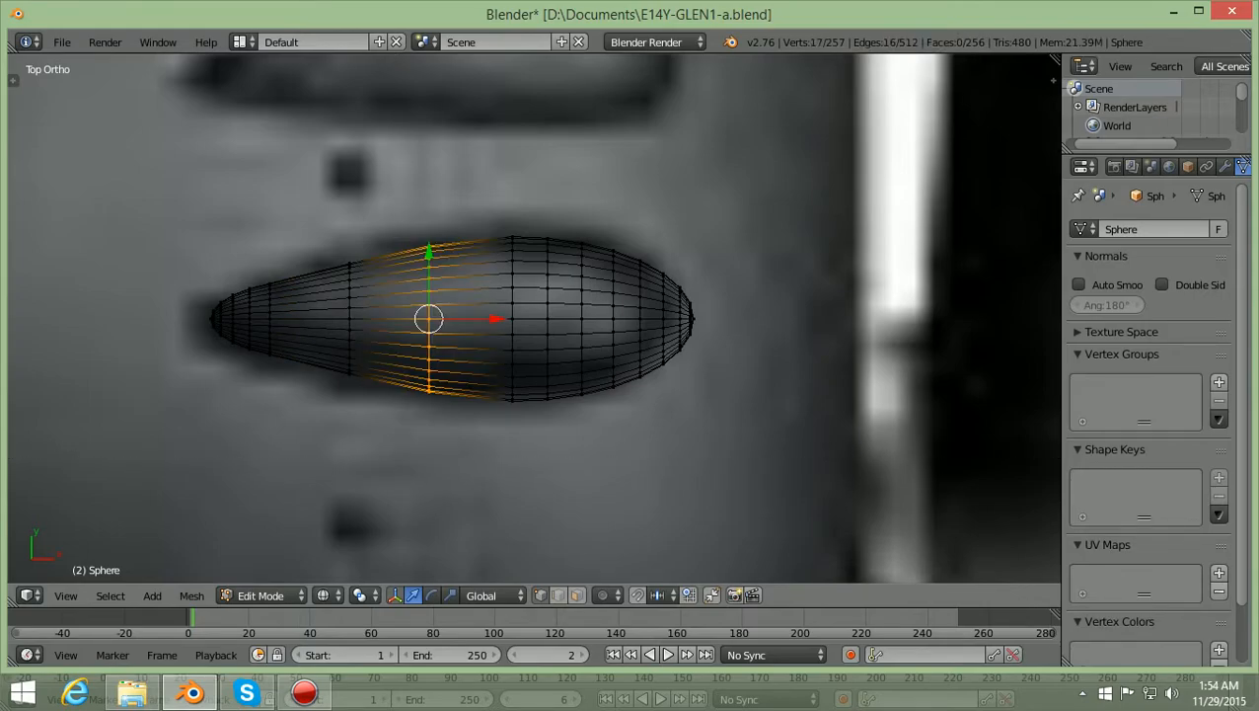
key("s")
key("y")
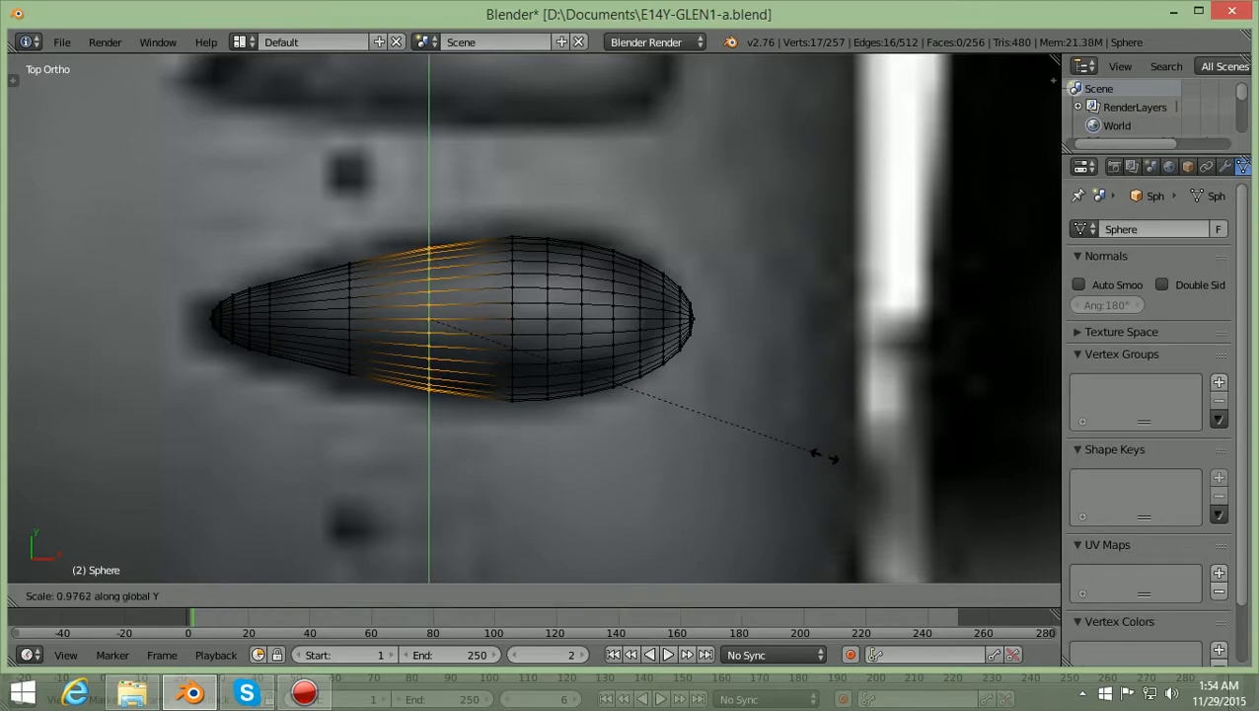
left_click(829, 458)
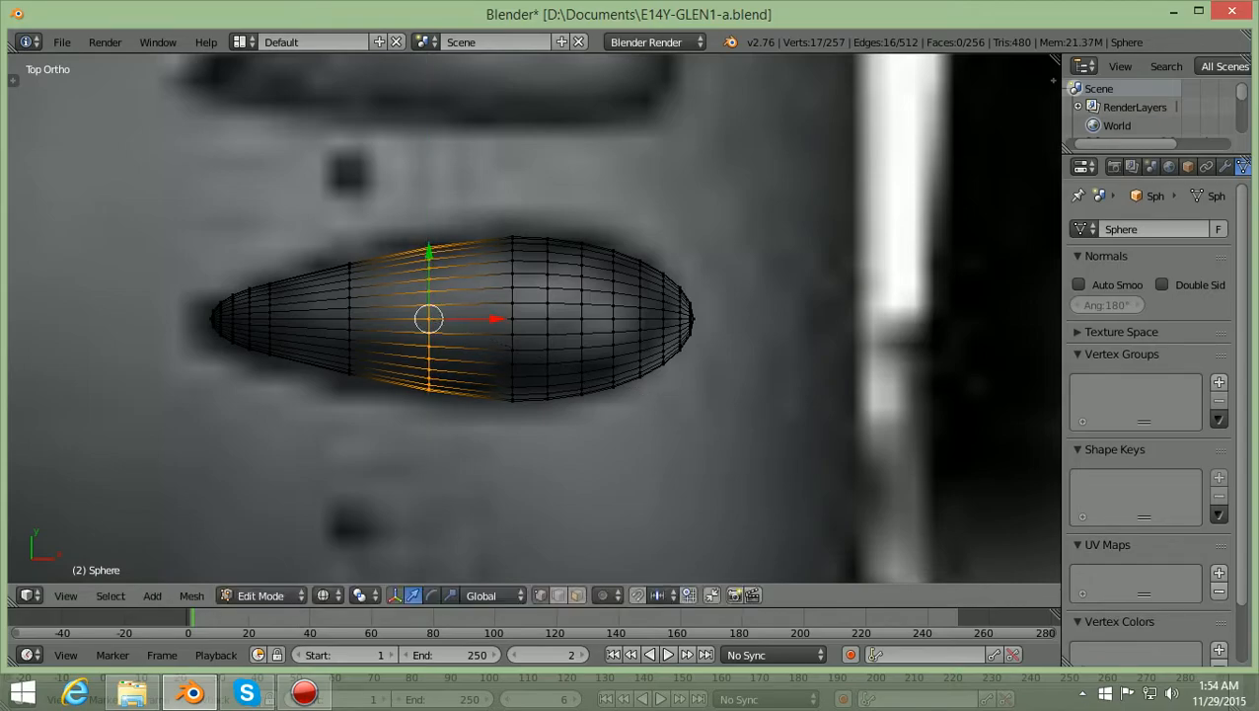
Scale the teardrop's widest vertex ring to about 0.97 along Y to smooth the outline
key("a")
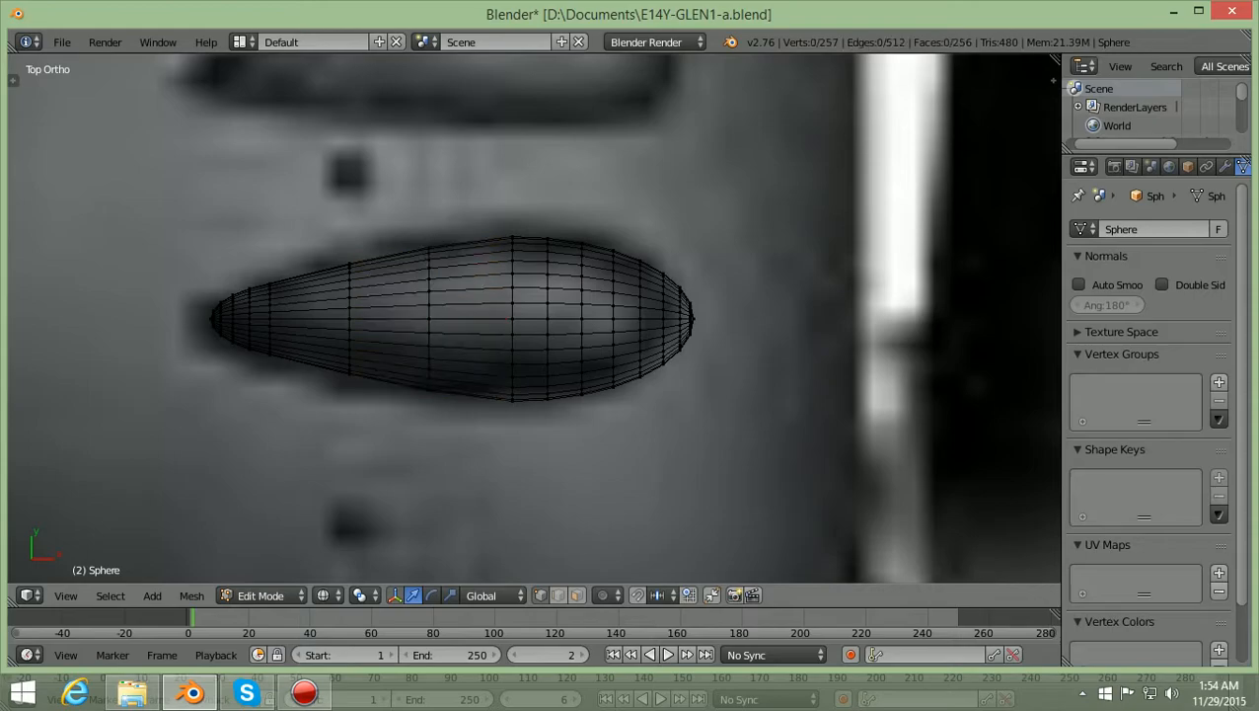
key("b")
left_click_drag(484, 470, 521, 217)
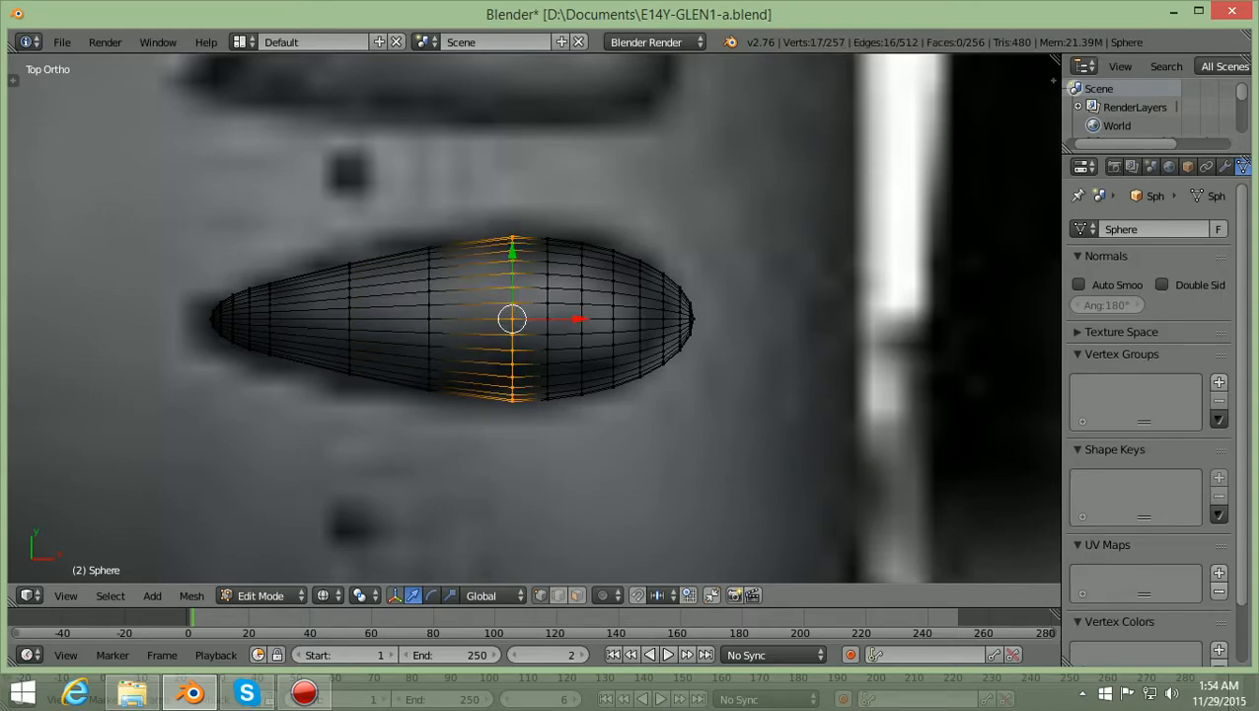
key("s")
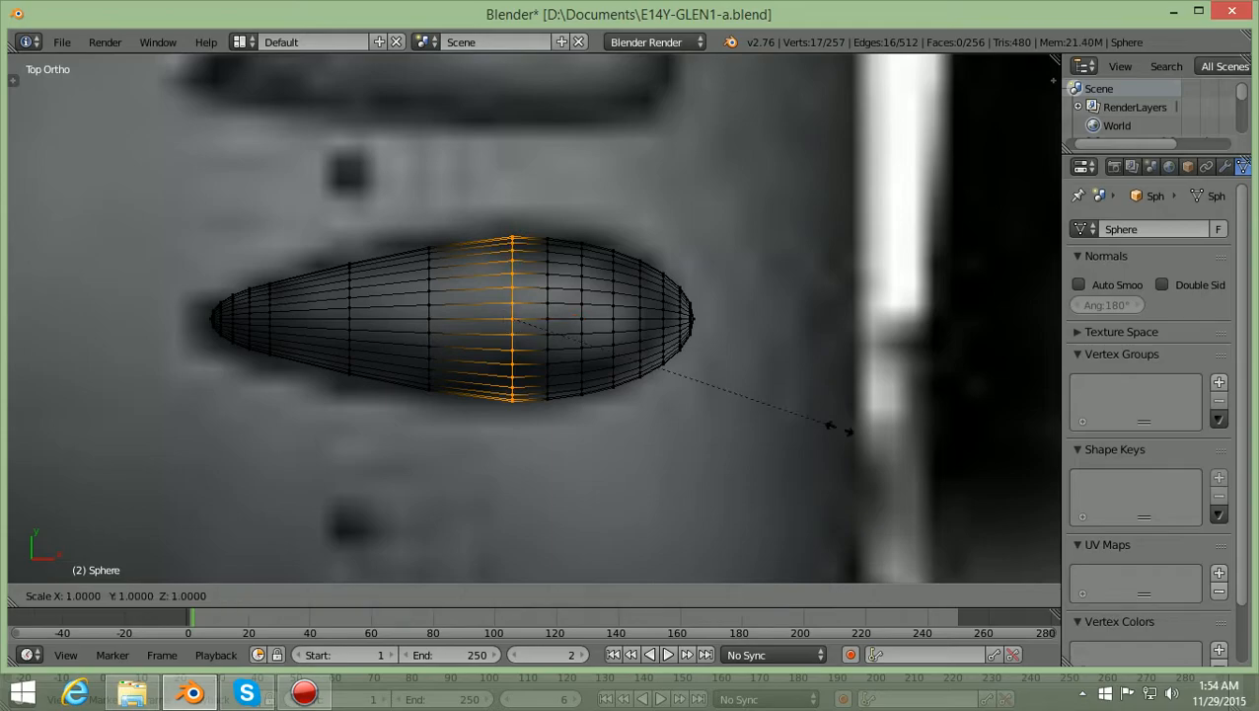
key("y")
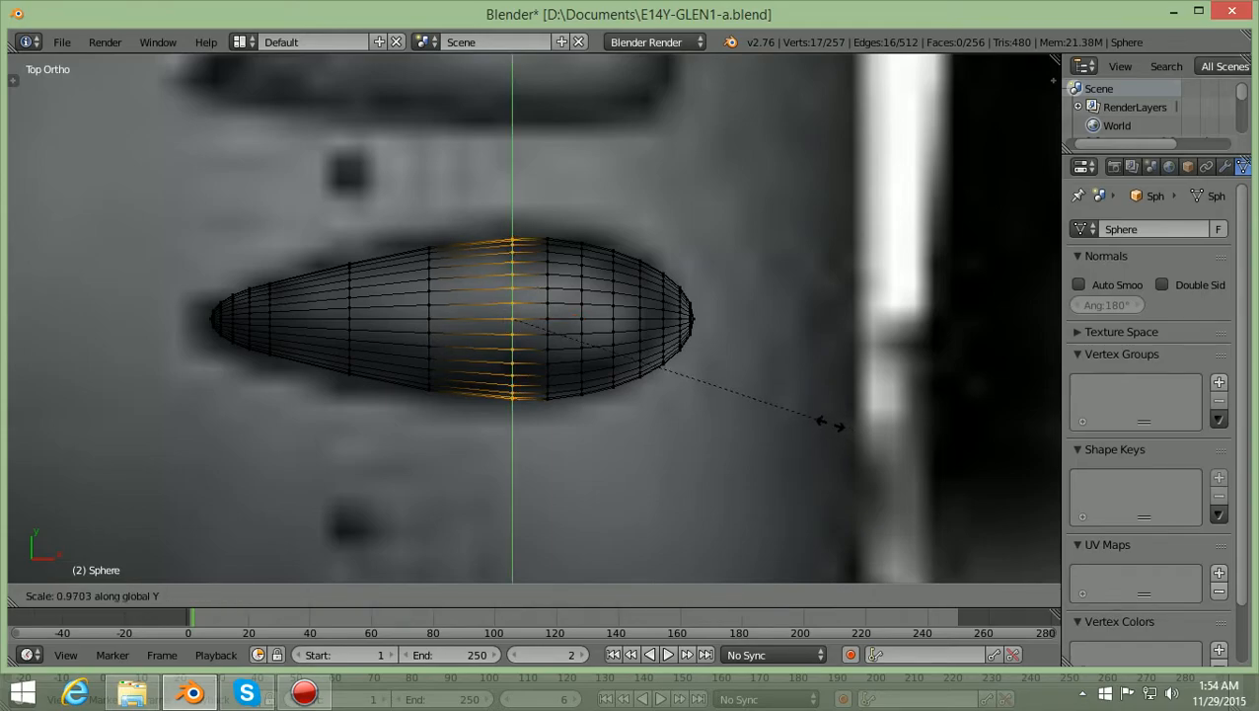
left_click(832, 425)
key("a")
Select the whole teardrop mesh and compare it with the cowling in solid and wireframe shading
key("z")
key("z")
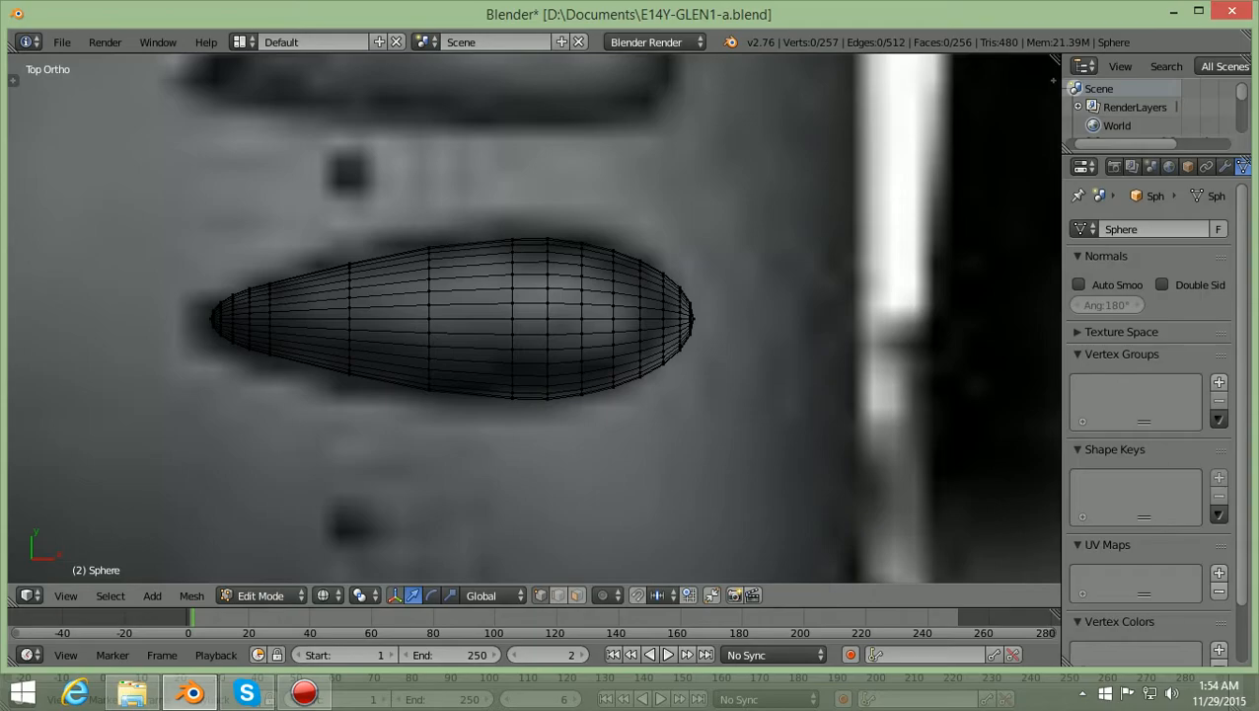
key("b")
left_click_drag(197, 422, 867, 129)
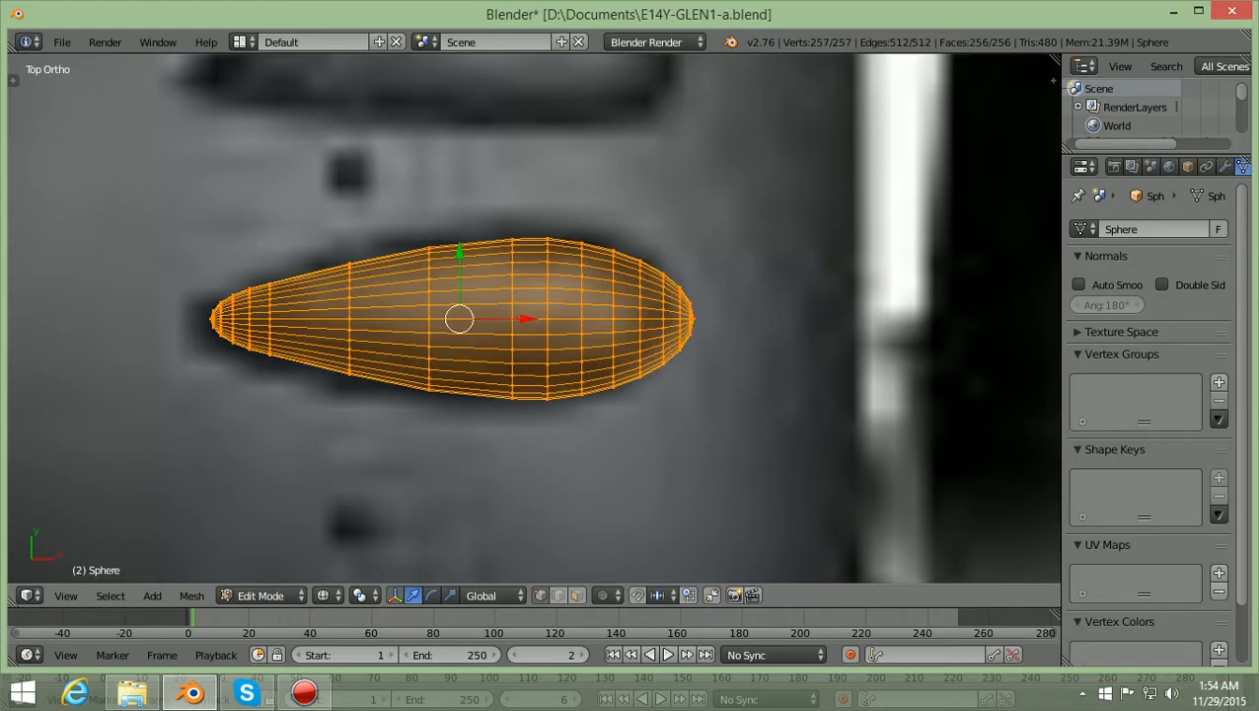
key("z")
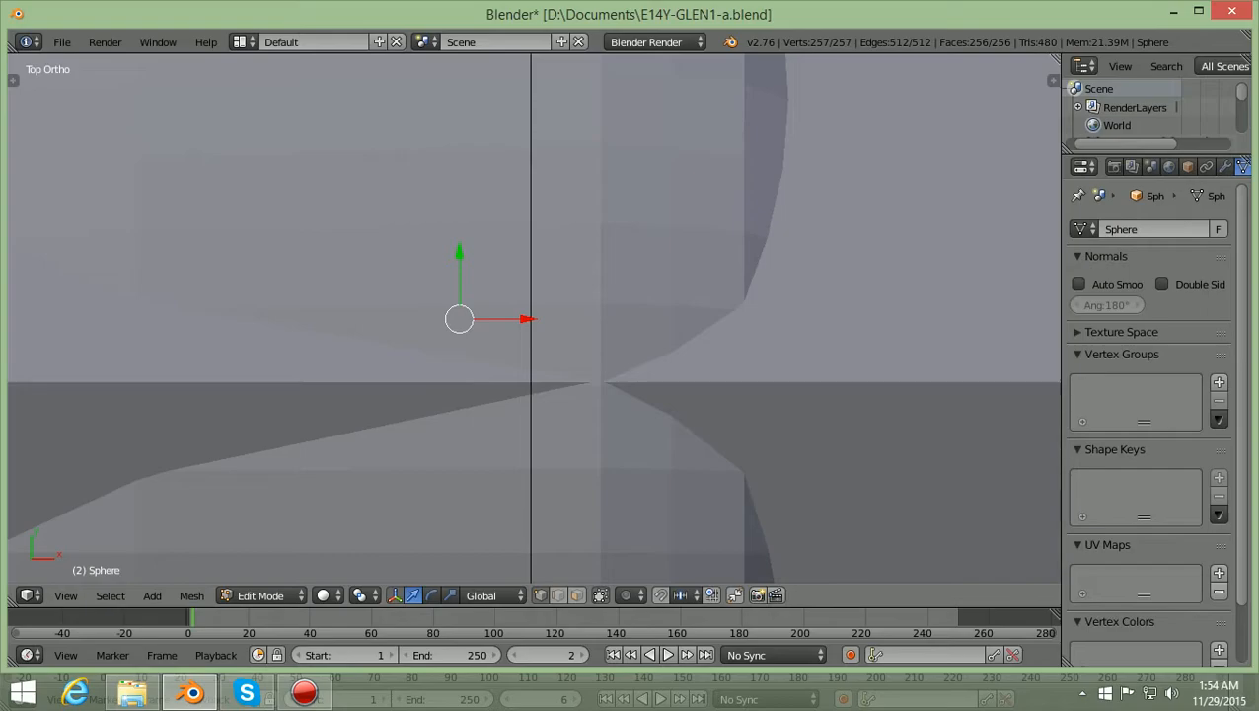
scroll(533, 318, "down", 9)
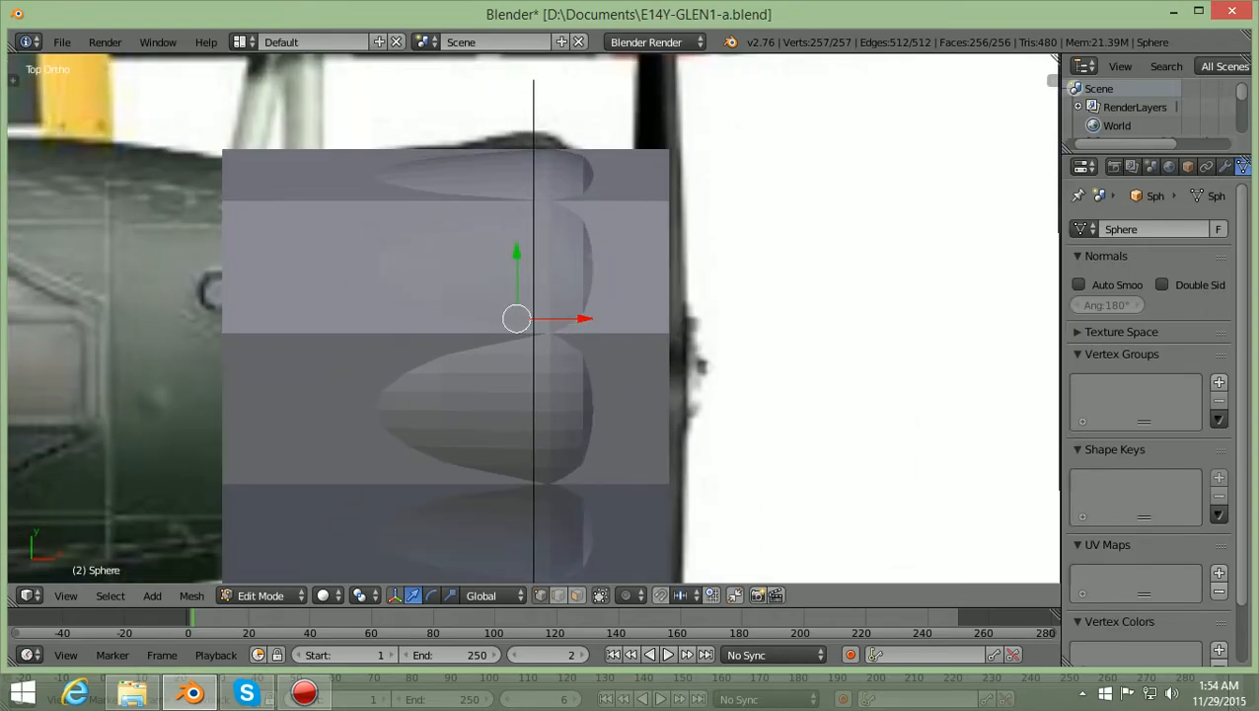
scroll(534, 318, "up", 4)
scroll(534, 318, "up", 2)
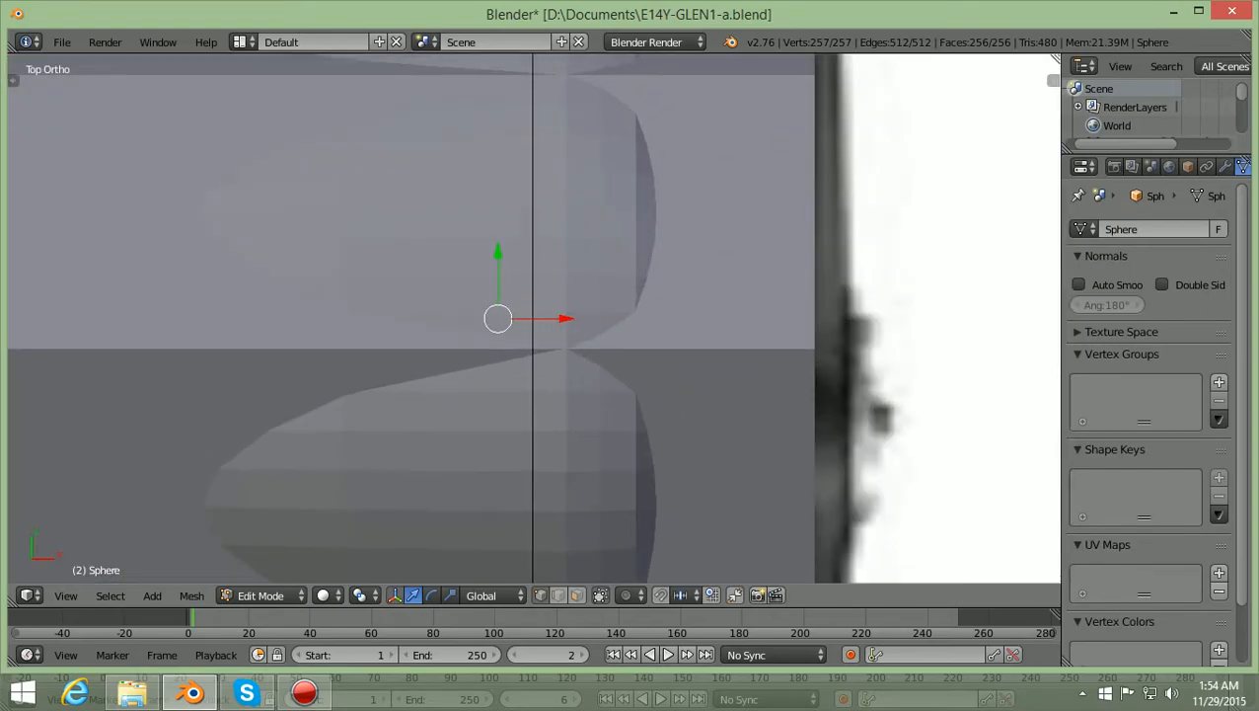
scroll(534, 318, "up", 2)
scroll(534, 318, "down", 8)
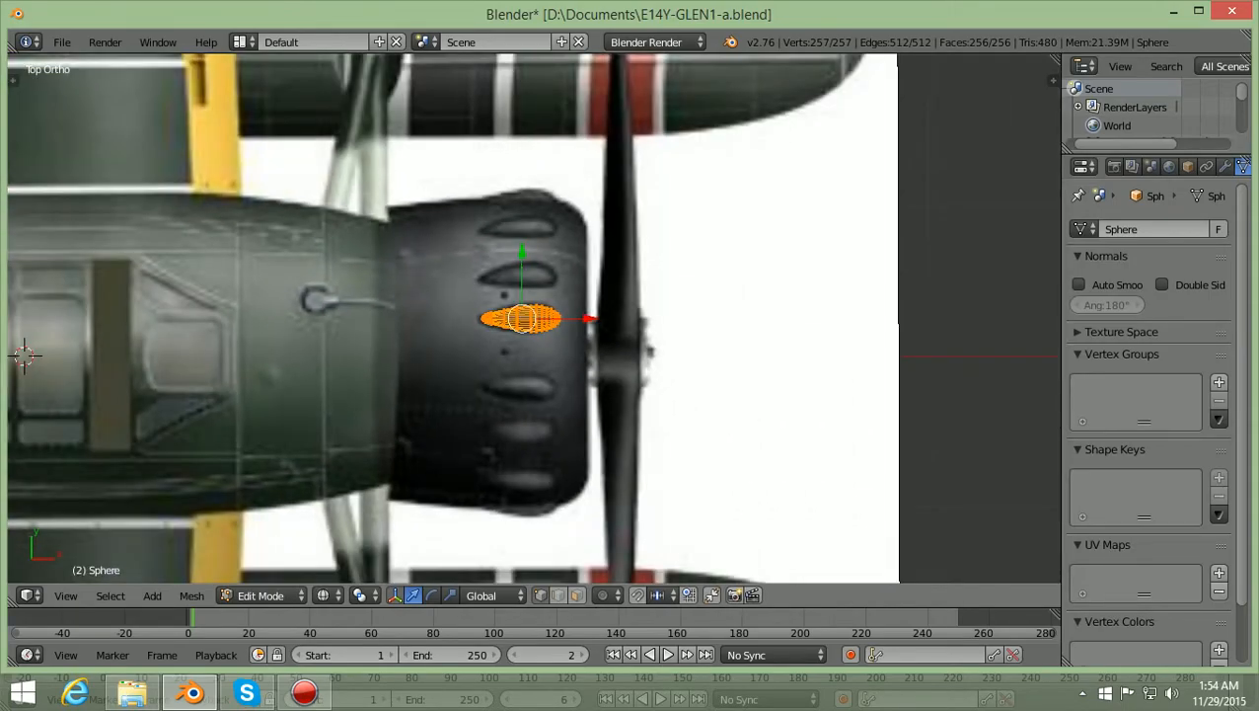
In front view, move the teardrop mesh about 0.64 along positive Z onto the topmost cowling bulge
key("KP_1")
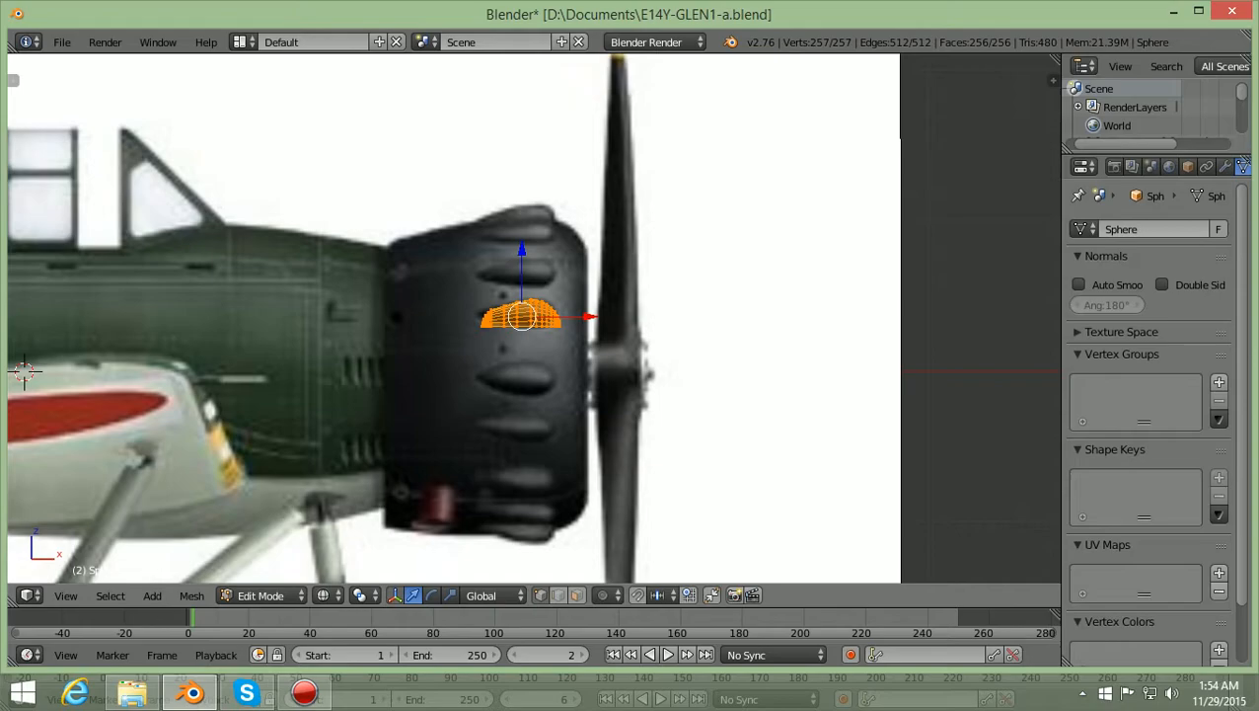
scroll(534, 318, "up", 4)
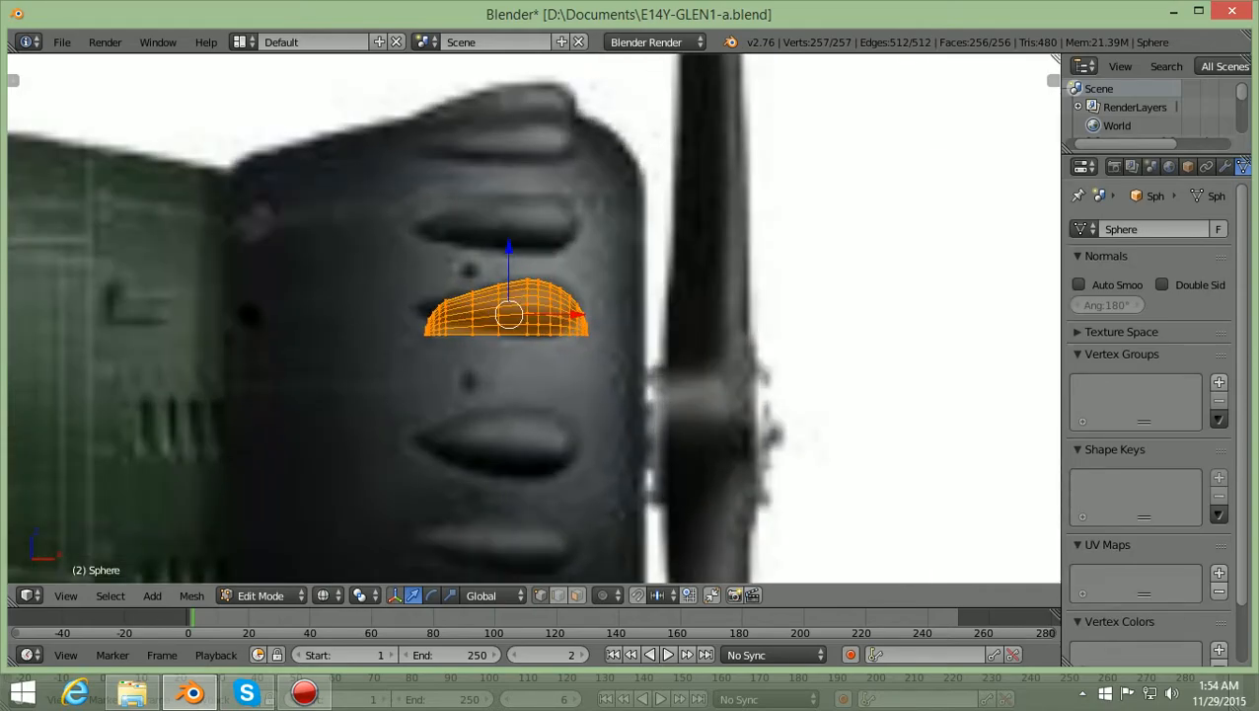
scroll(534, 318, "up", 4, "shift")
scroll(534, 318, "up", 1)
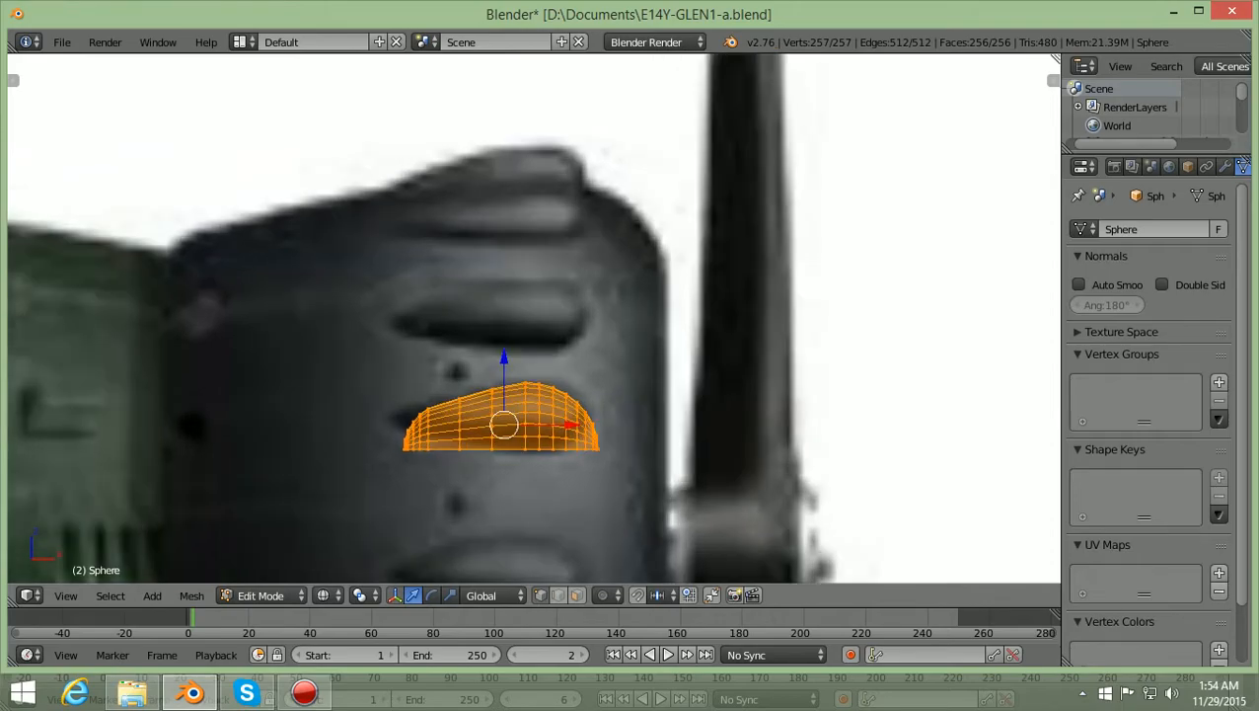
scroll(534, 318, "up", 1)
scroll(534, 318, "down", 1)
key("g")
key("z")
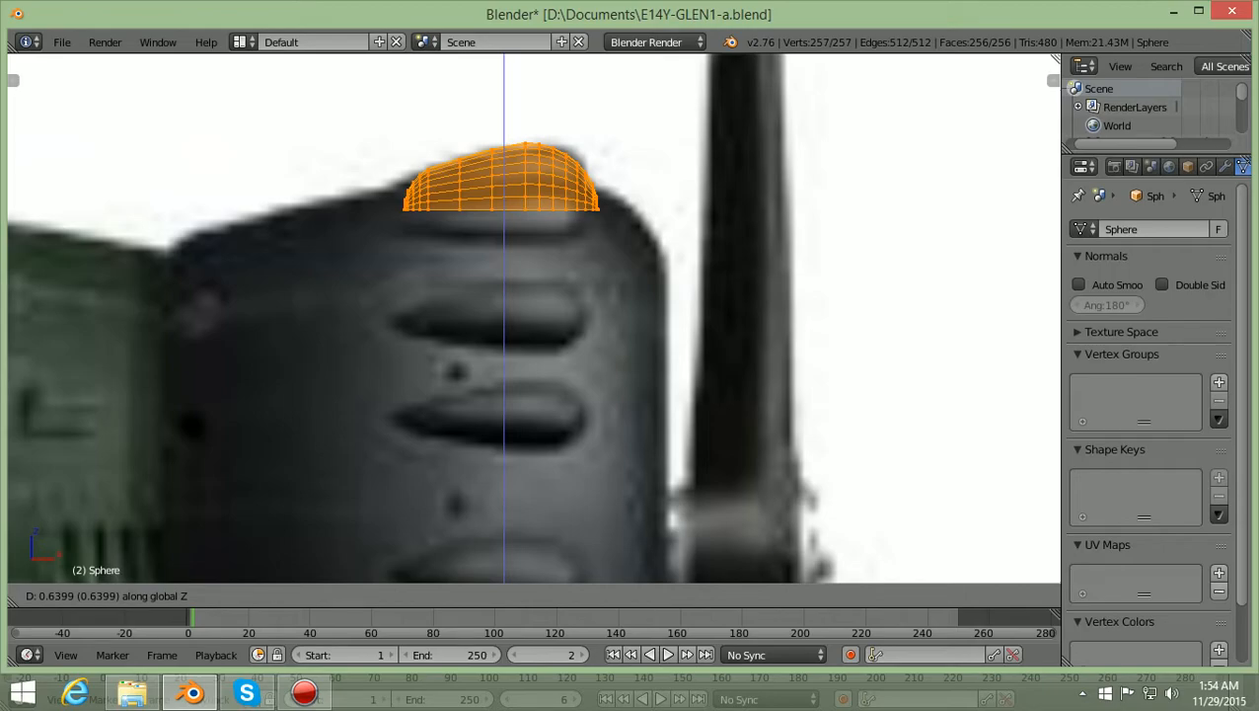
key("Return")
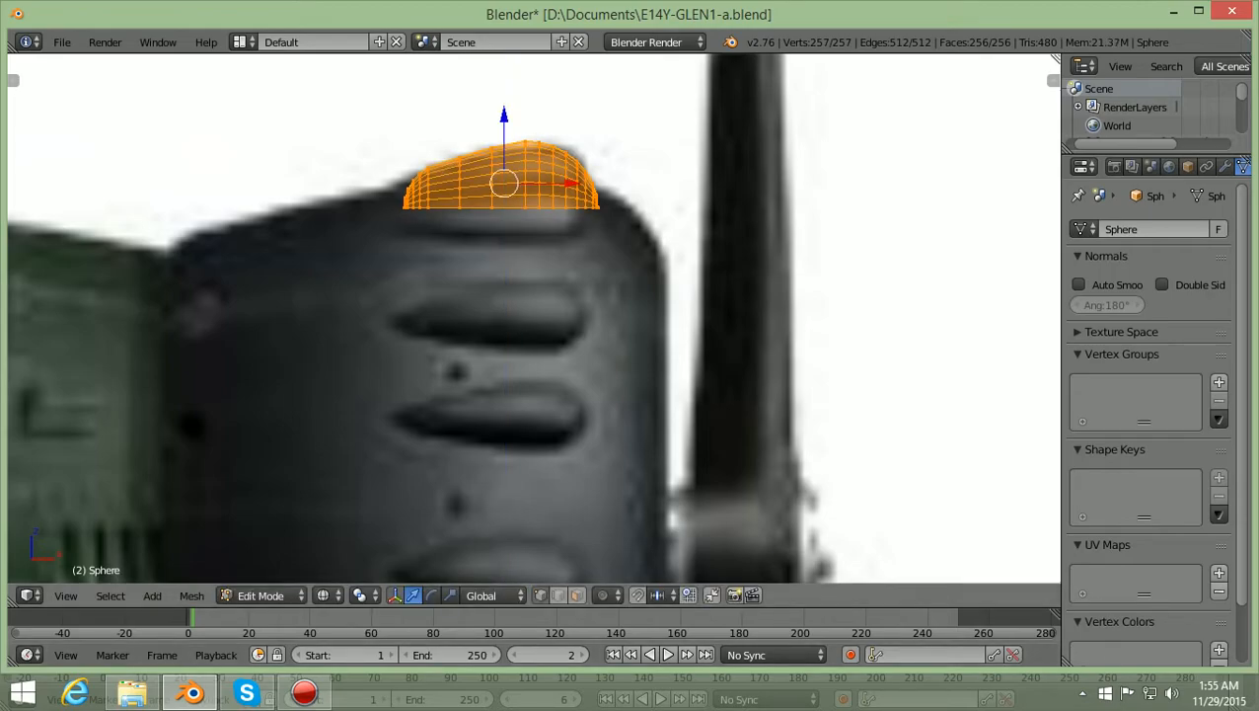
Scale the whole teardrop mesh down slightly along X to match the length of the topmost cowling bulge
scroll(534, 318, "up", 5, "shift")
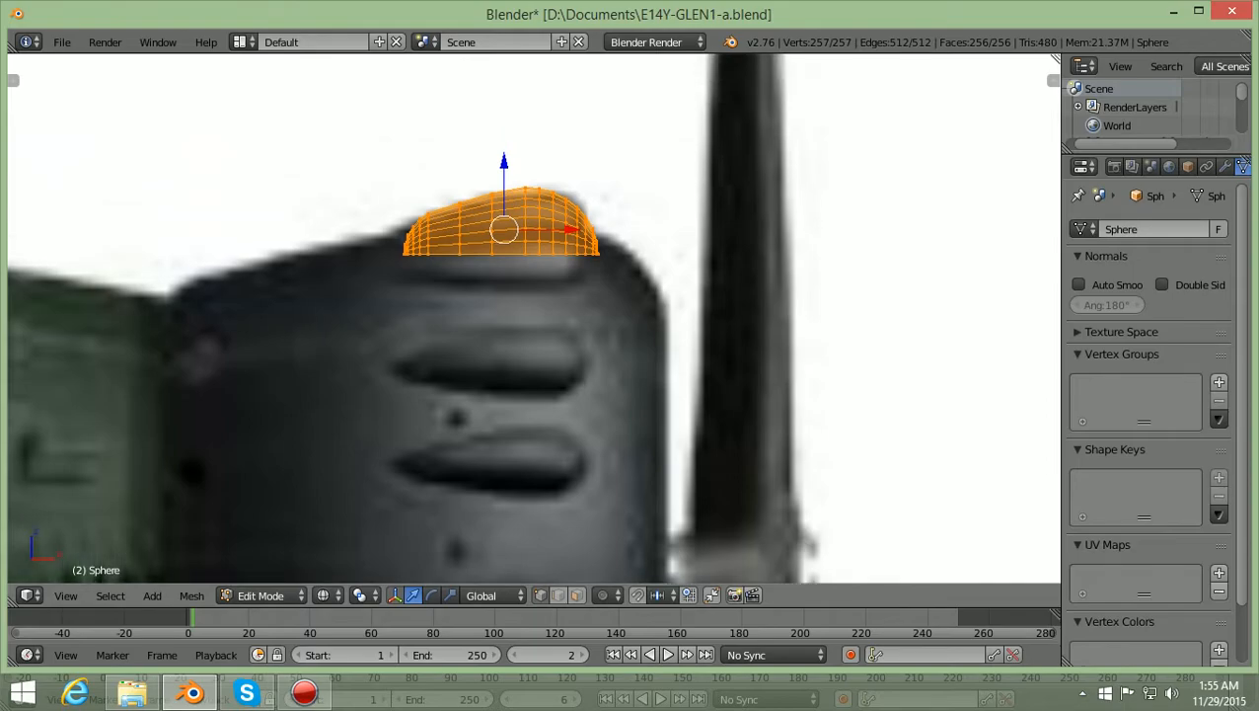
scroll(534, 318, "up", 3)
scroll(534, 318, "up", 3, "shift")
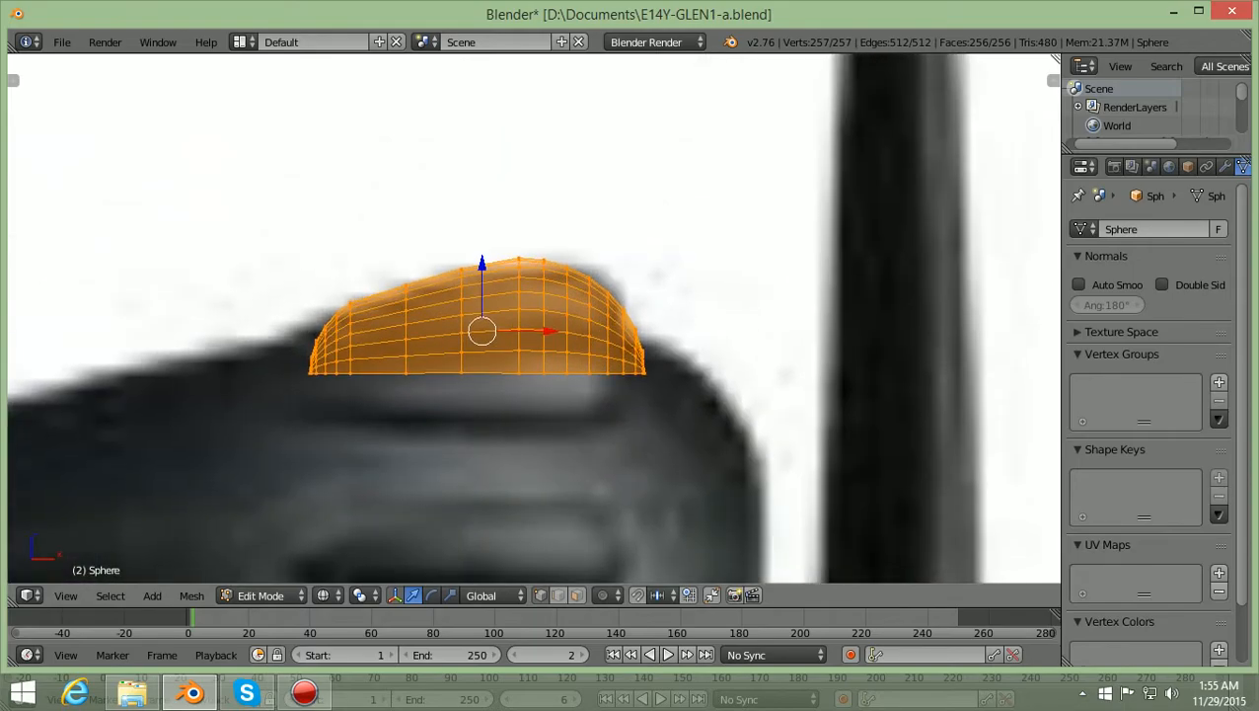
scroll(534, 318, "up", 2)
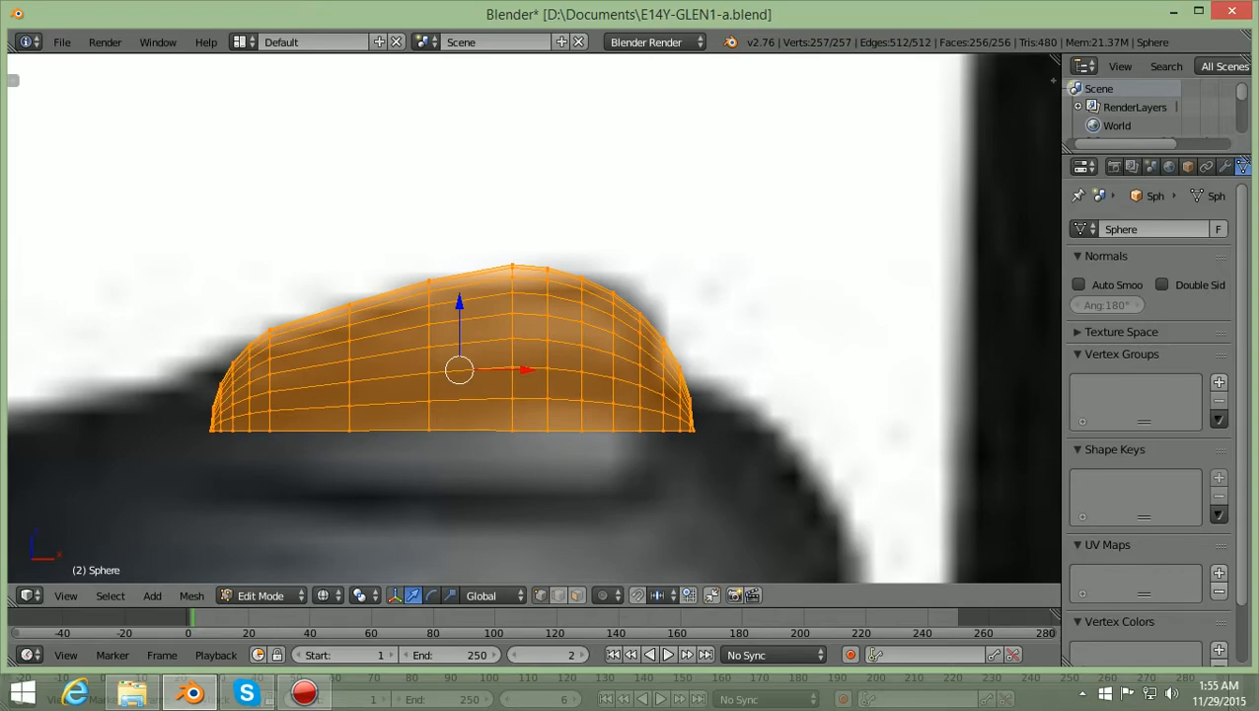
key("a")
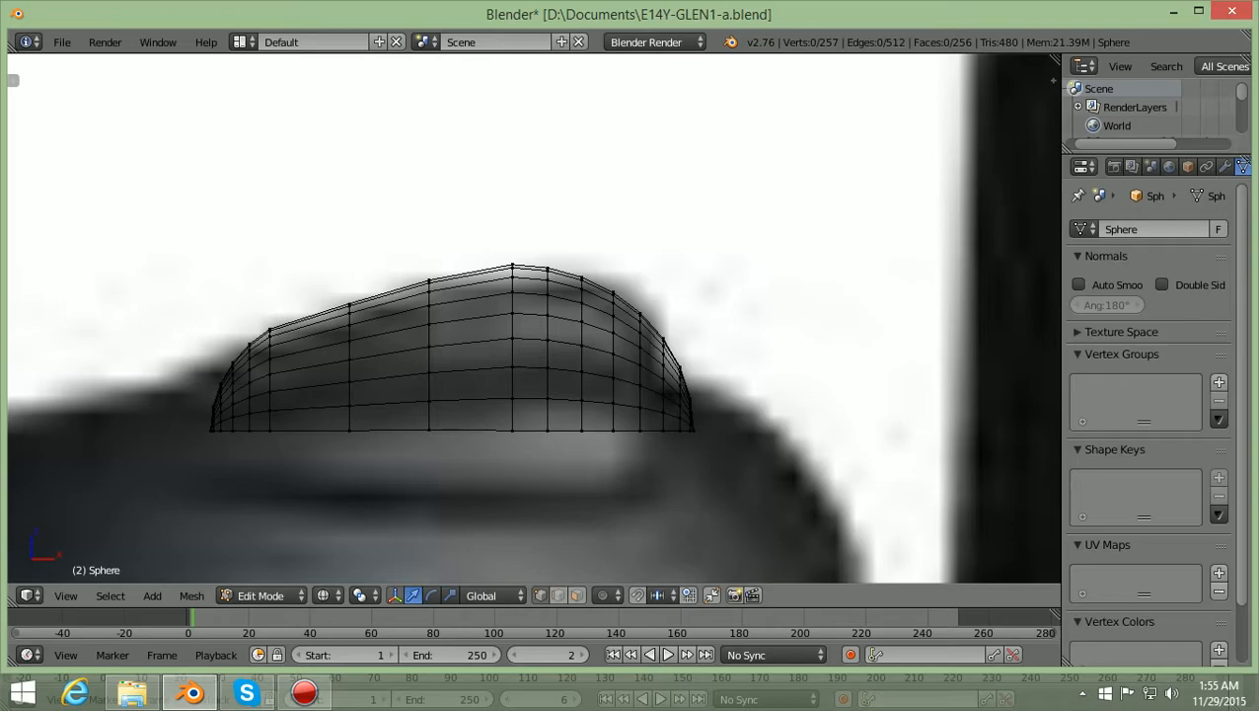
key("b")
left_click_drag(172, 507, 848, 188)
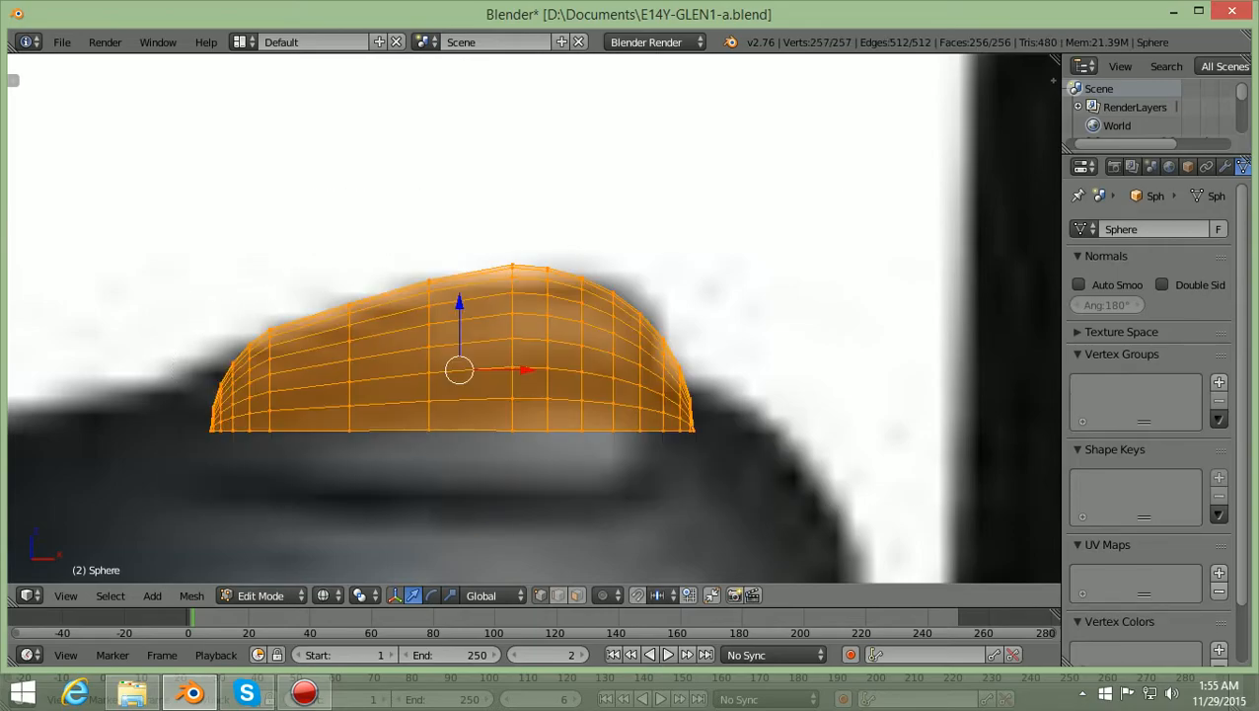
key("s")
key("x")
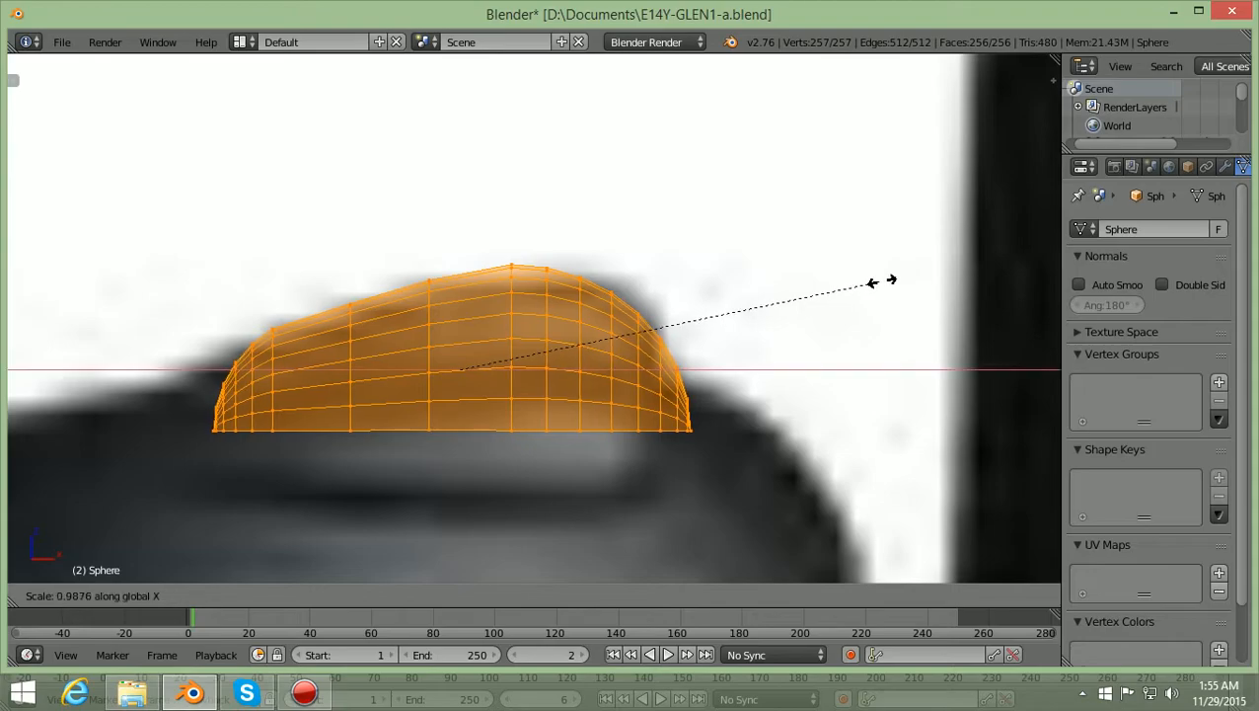
left_click(872, 282)
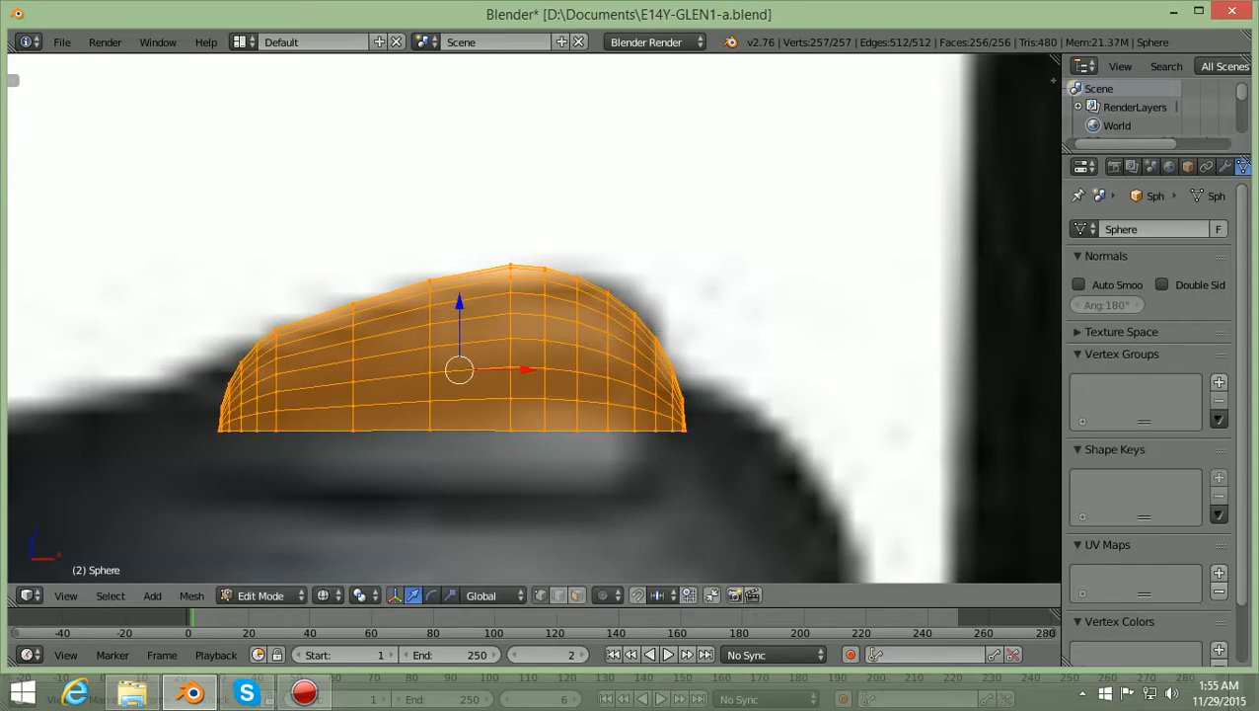
Scale the vertex ring at the teardrop's highest point to about 0.94 along Z
key("a")
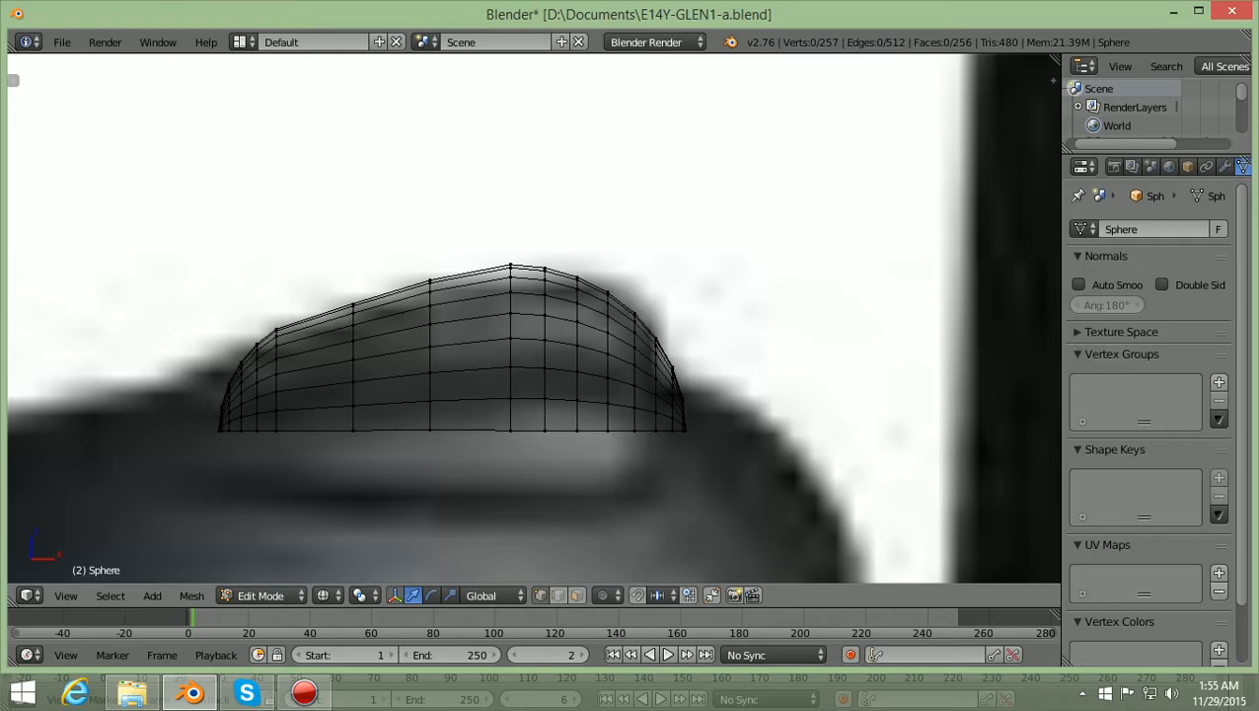
key("b")
left_click_drag(480, 458, 523, 239)
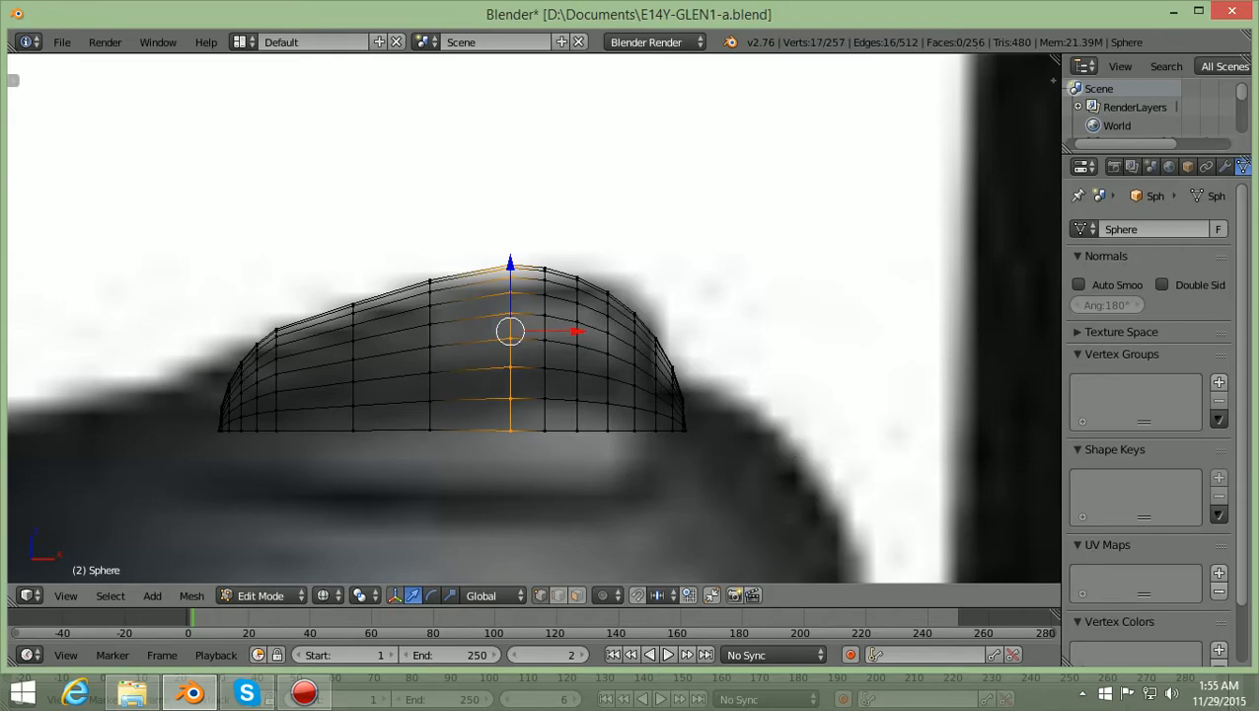
key("s")
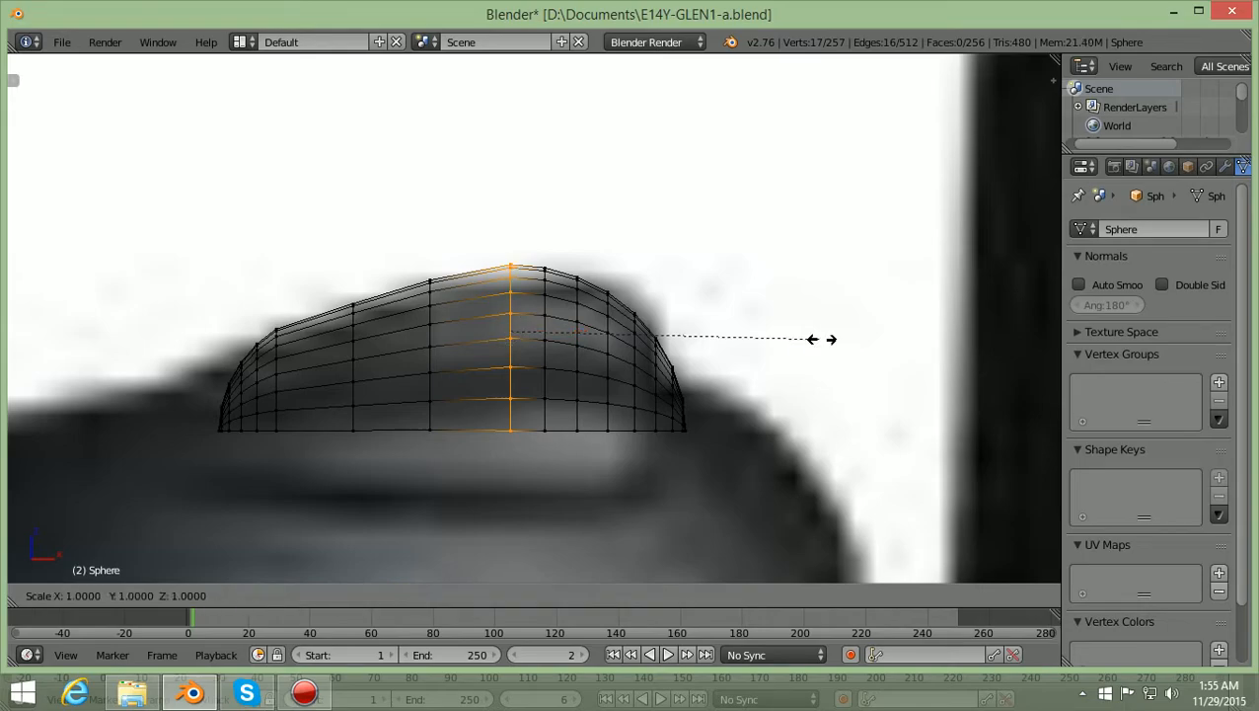
key("z")
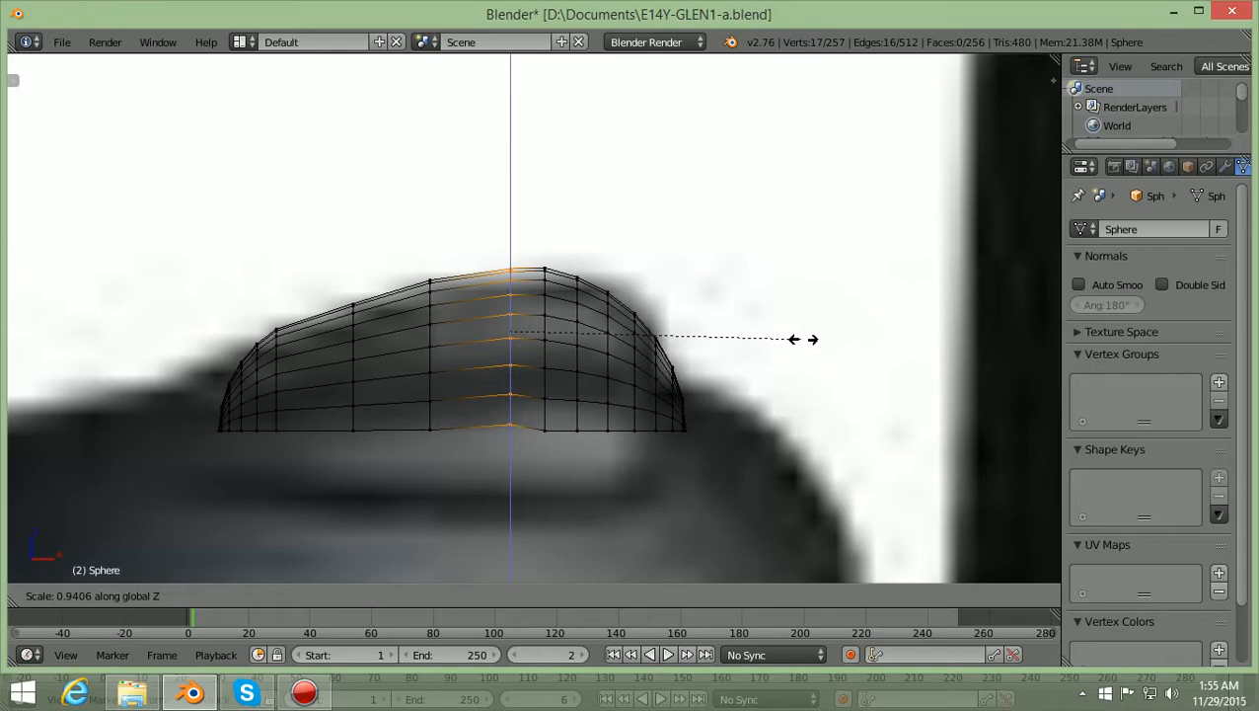
left_click(804, 338)
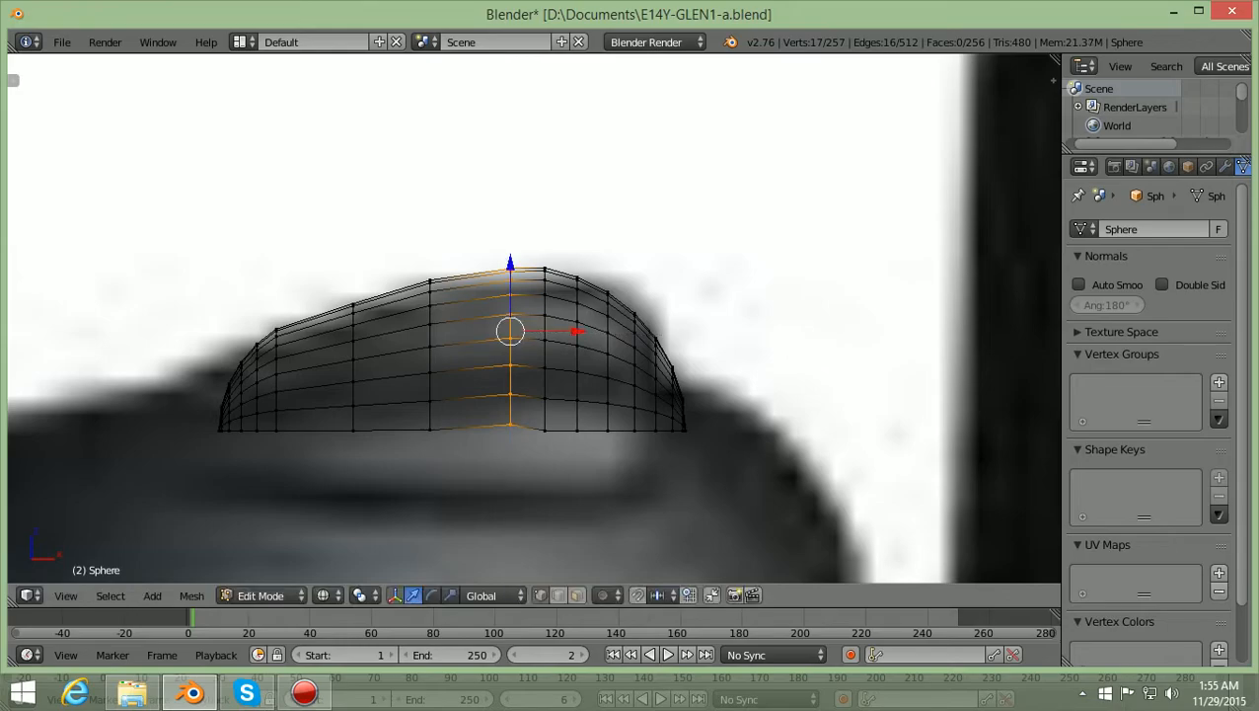
Lower the scaled peak ring about 0.002 along Z and clear the selection
key("g")
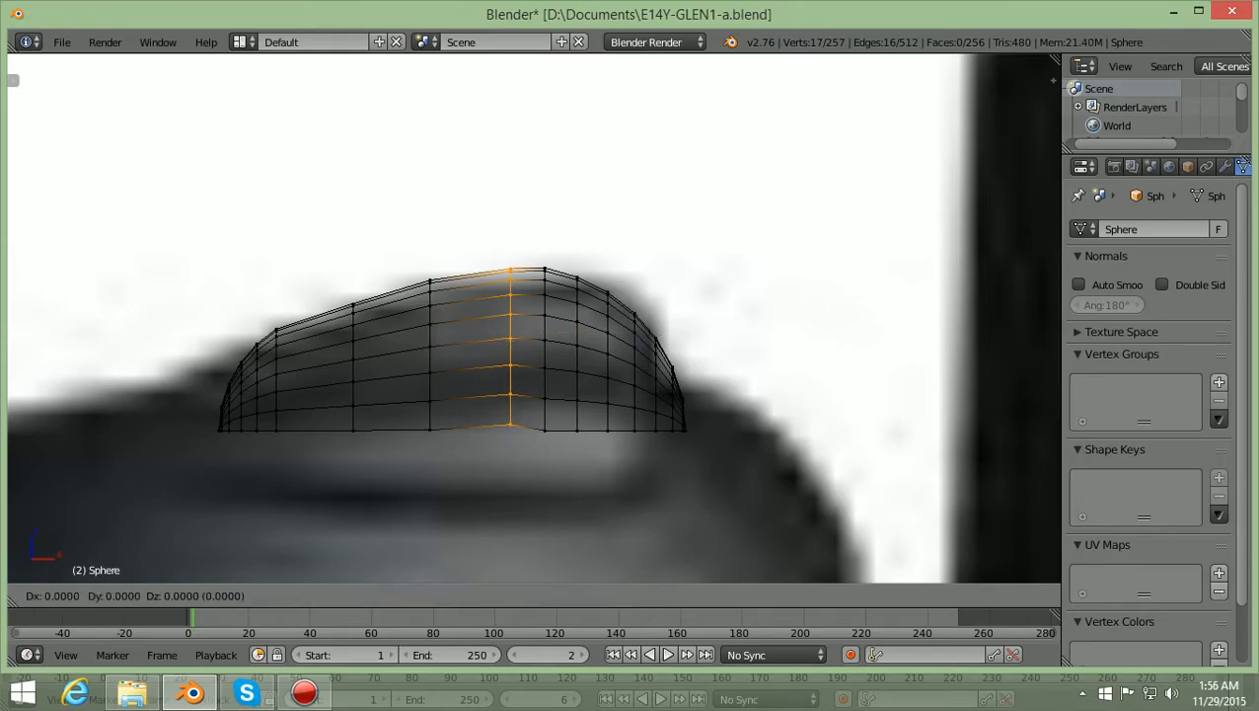
key("z")
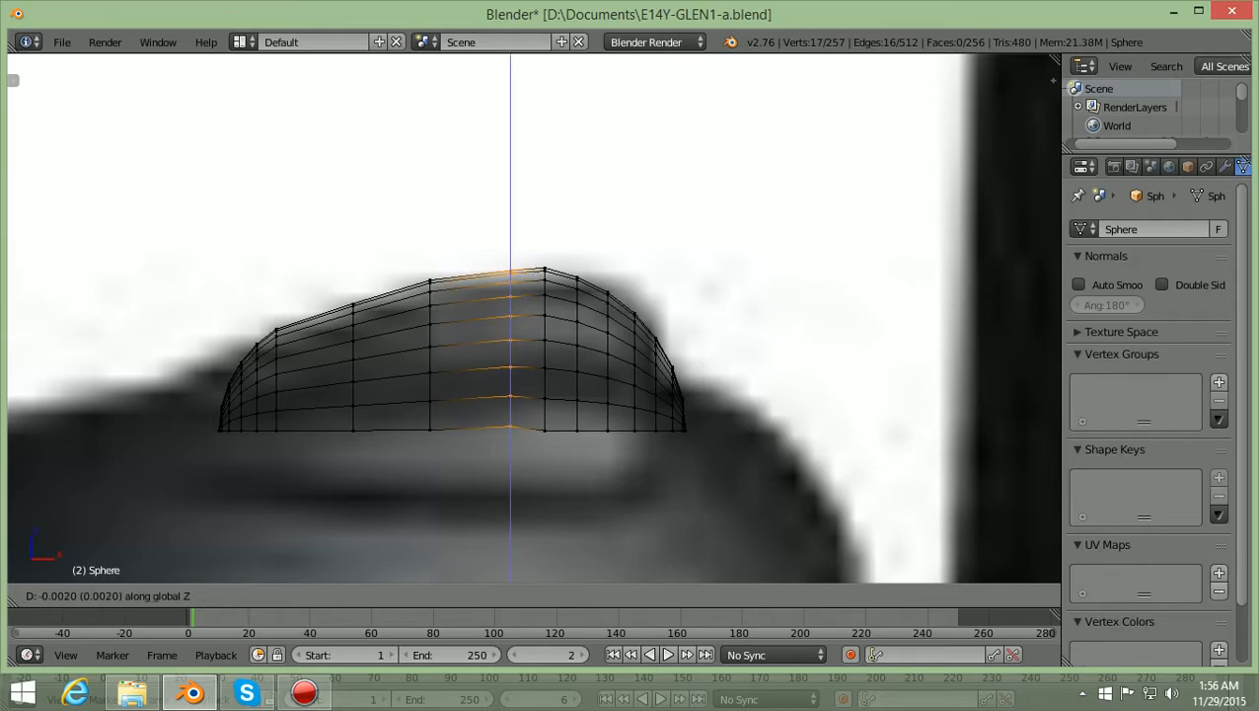
key("Return")
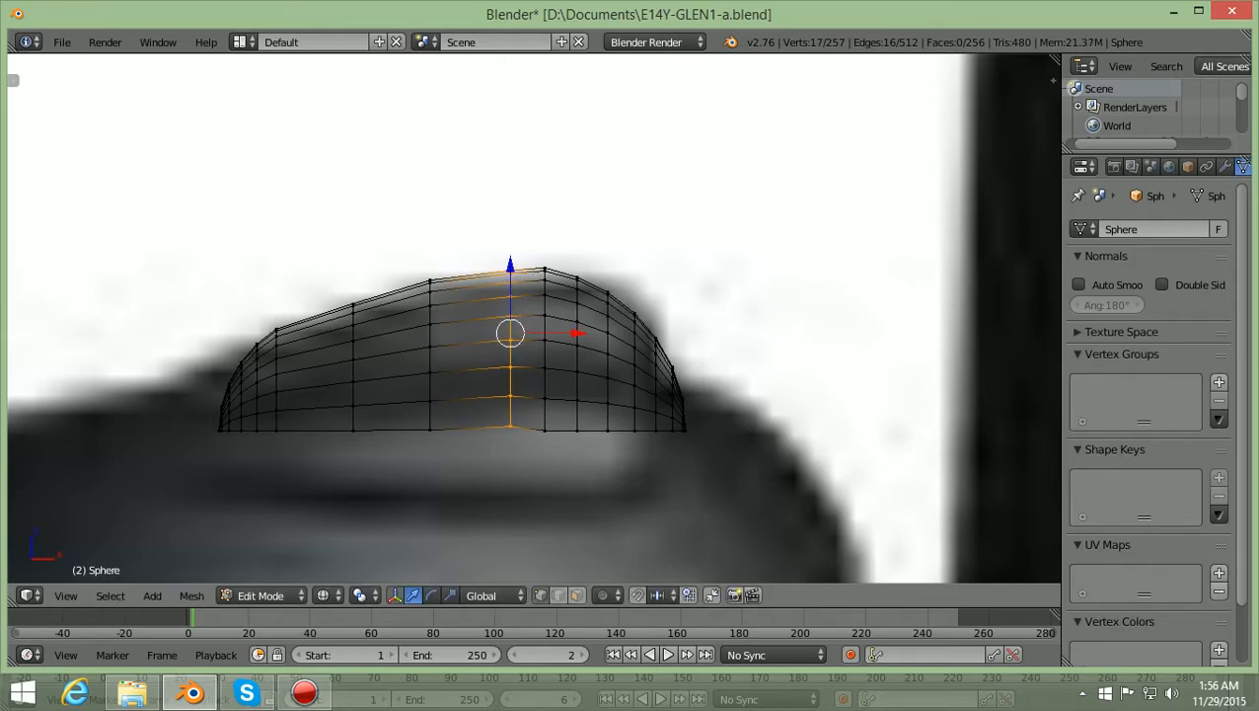
key("a")
Scale the vertex ring just forward of the peak ring to about 0.94 along Z to level the top outline
scroll(534, 317, "up", 2)
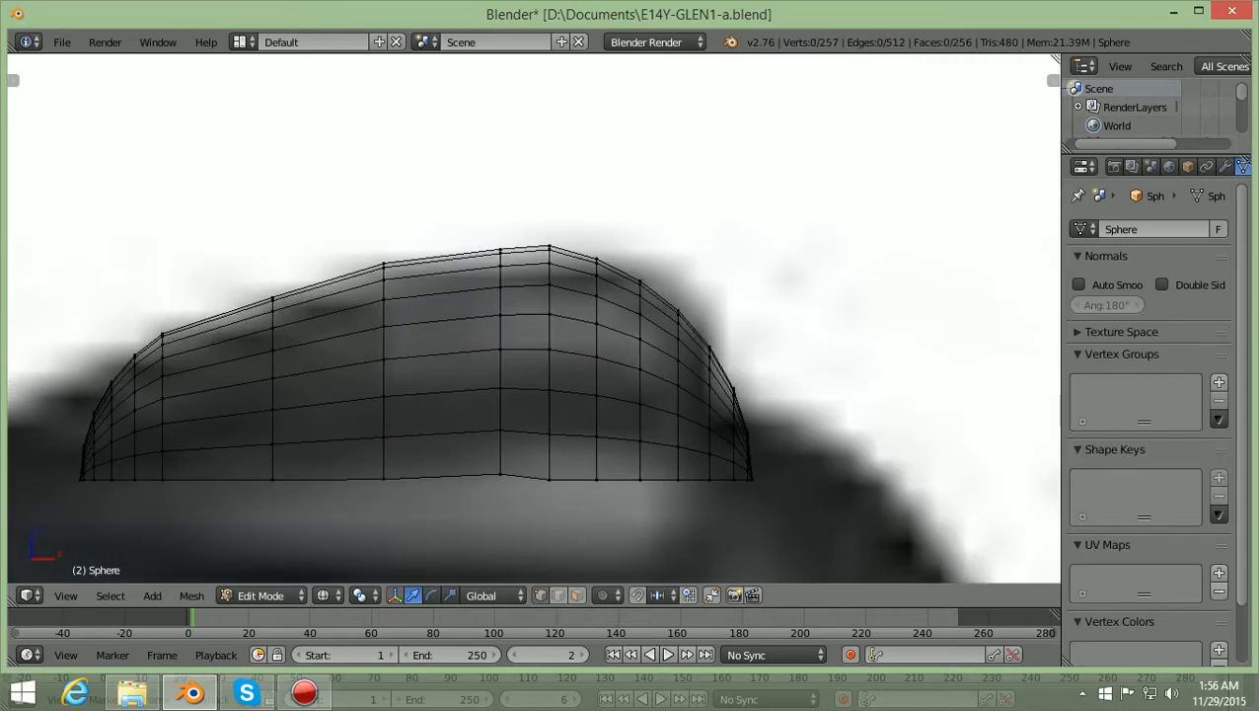
scroll(534, 317, "down", 1)
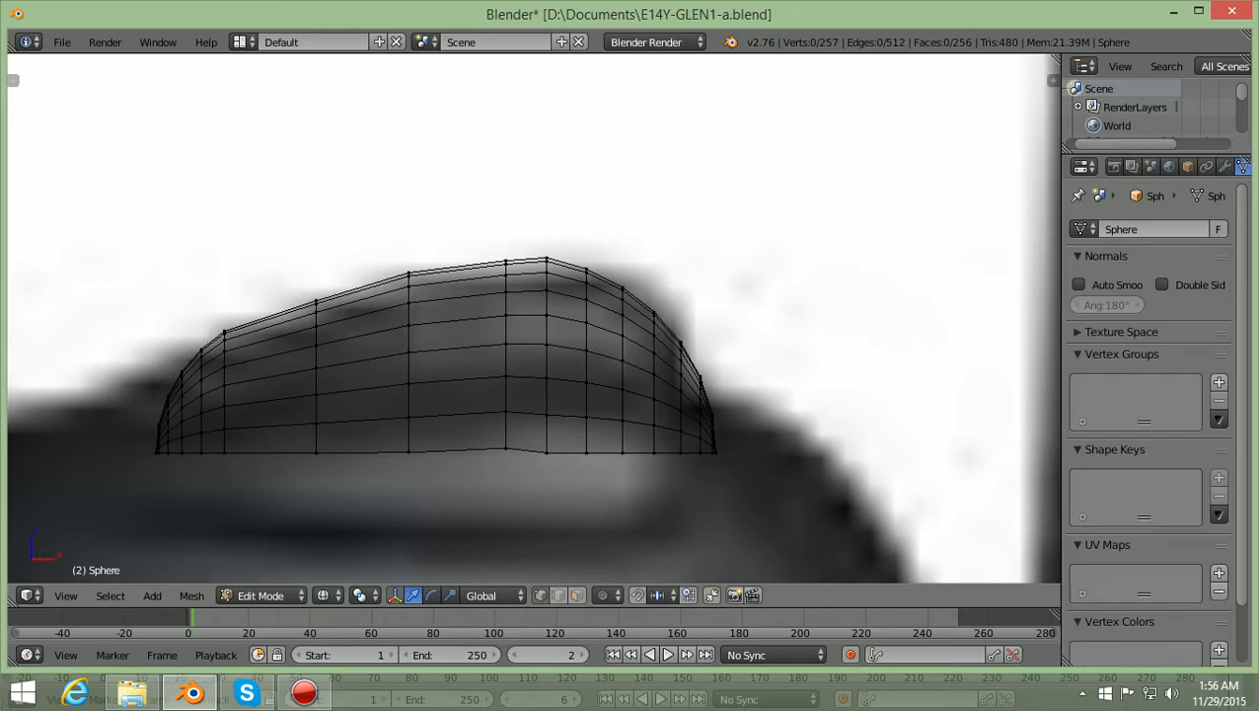
key("b")
left_click_drag(528, 486, 560, 237)
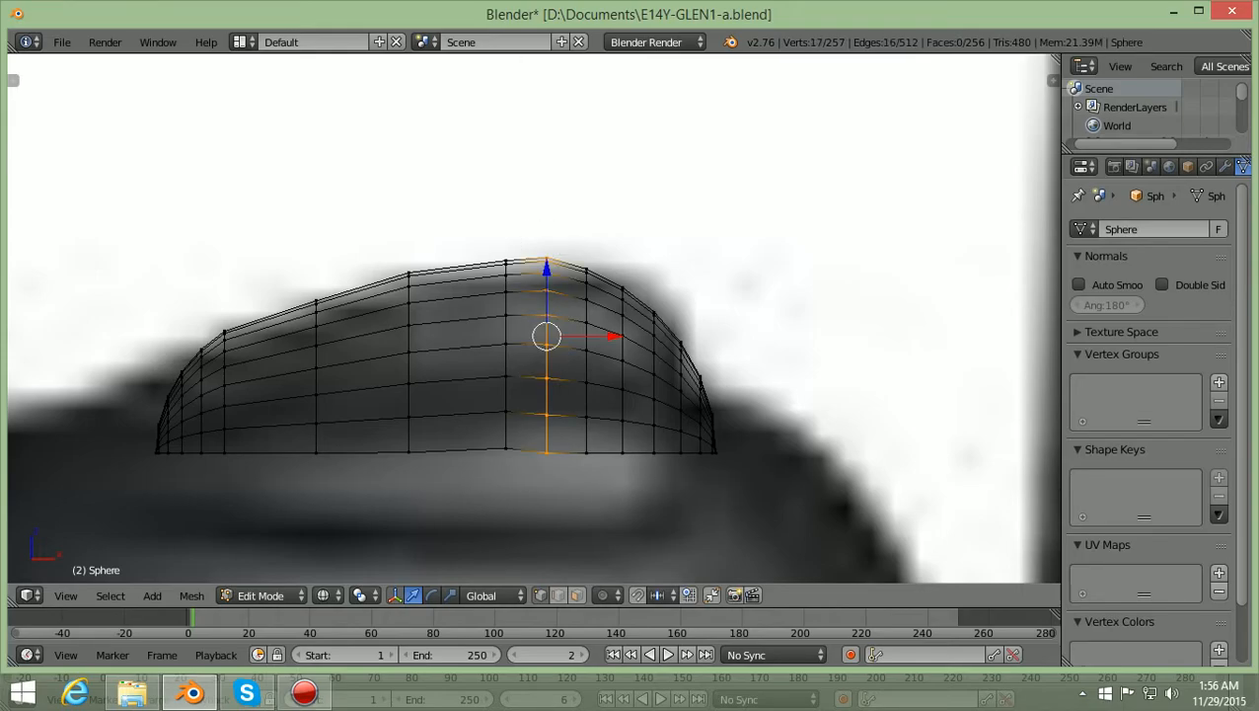
key("s")
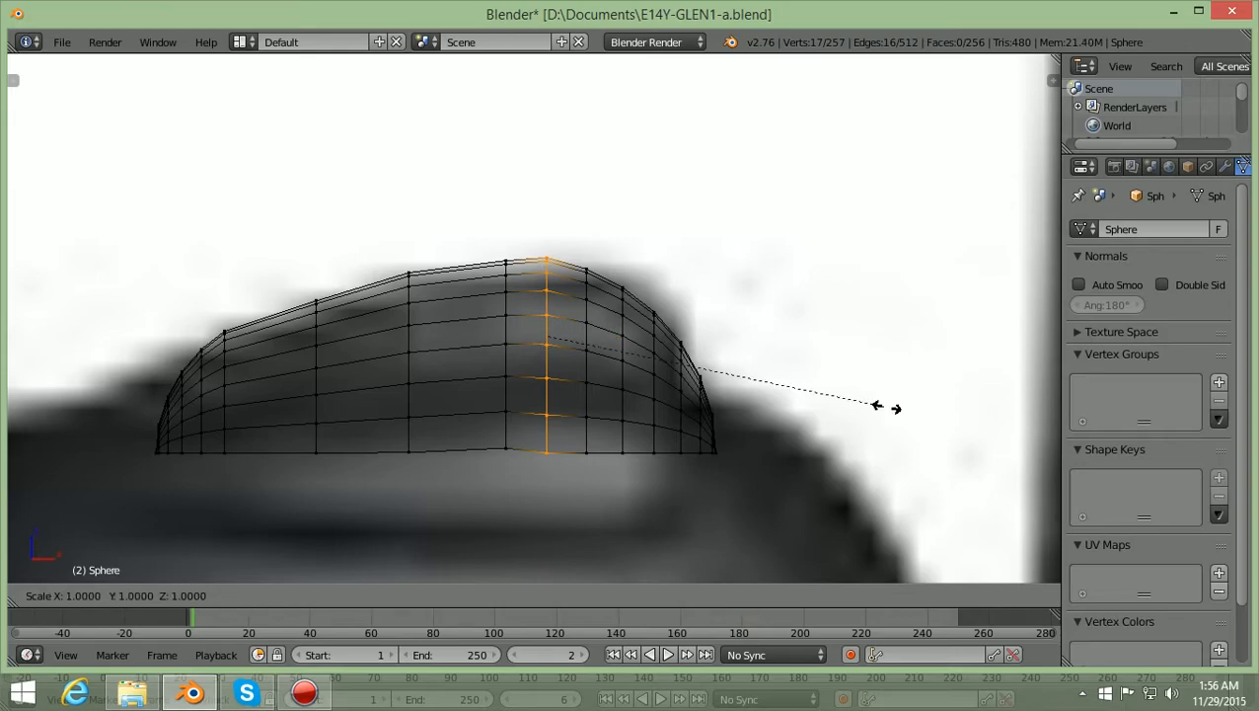
key("z")
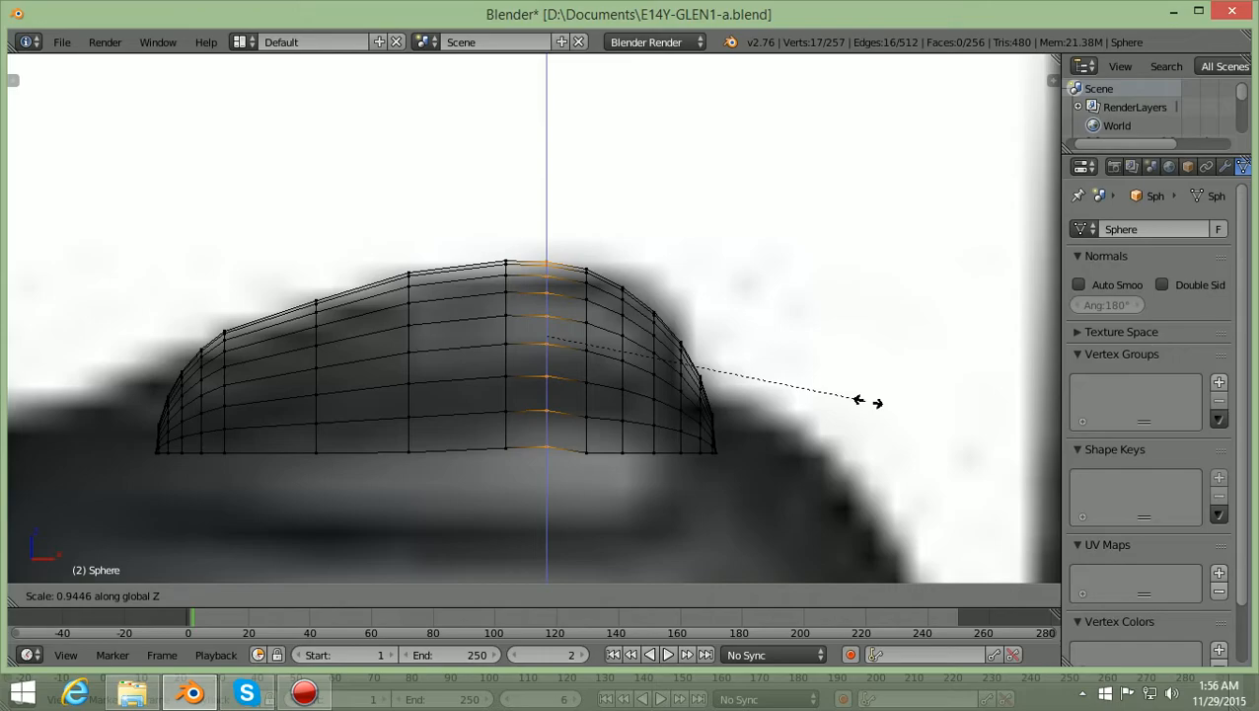
left_click(858, 399)
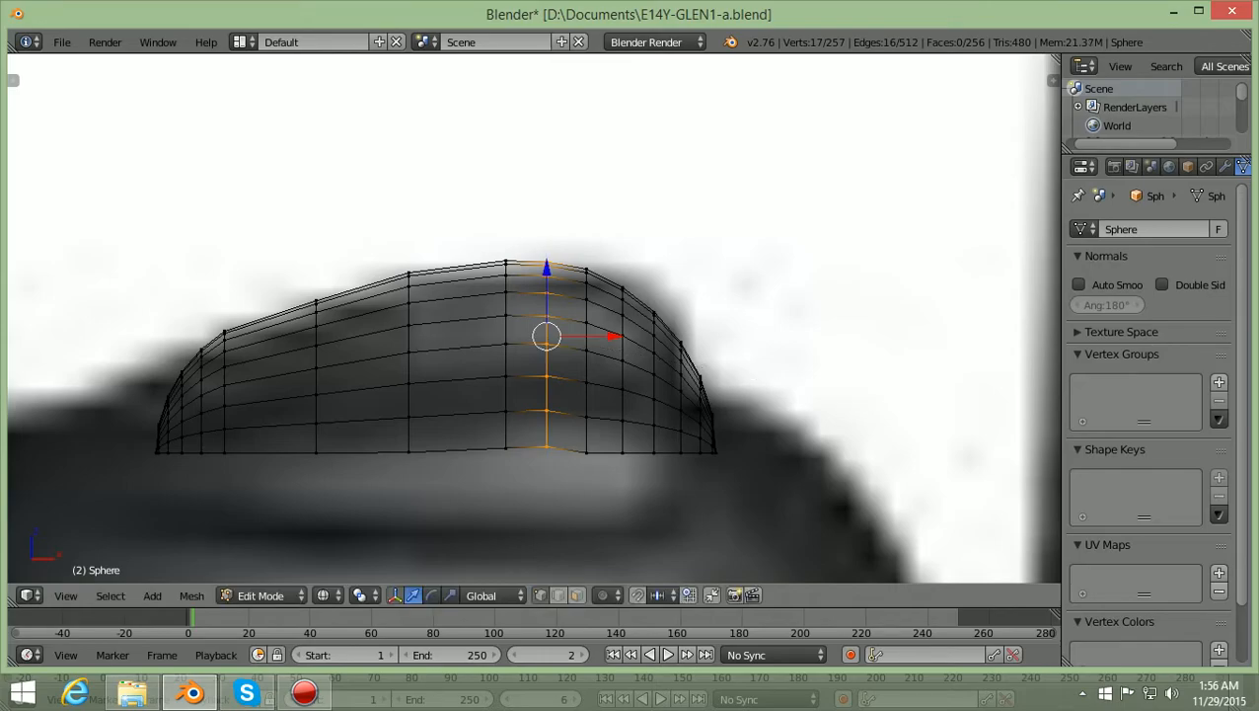
key("a")
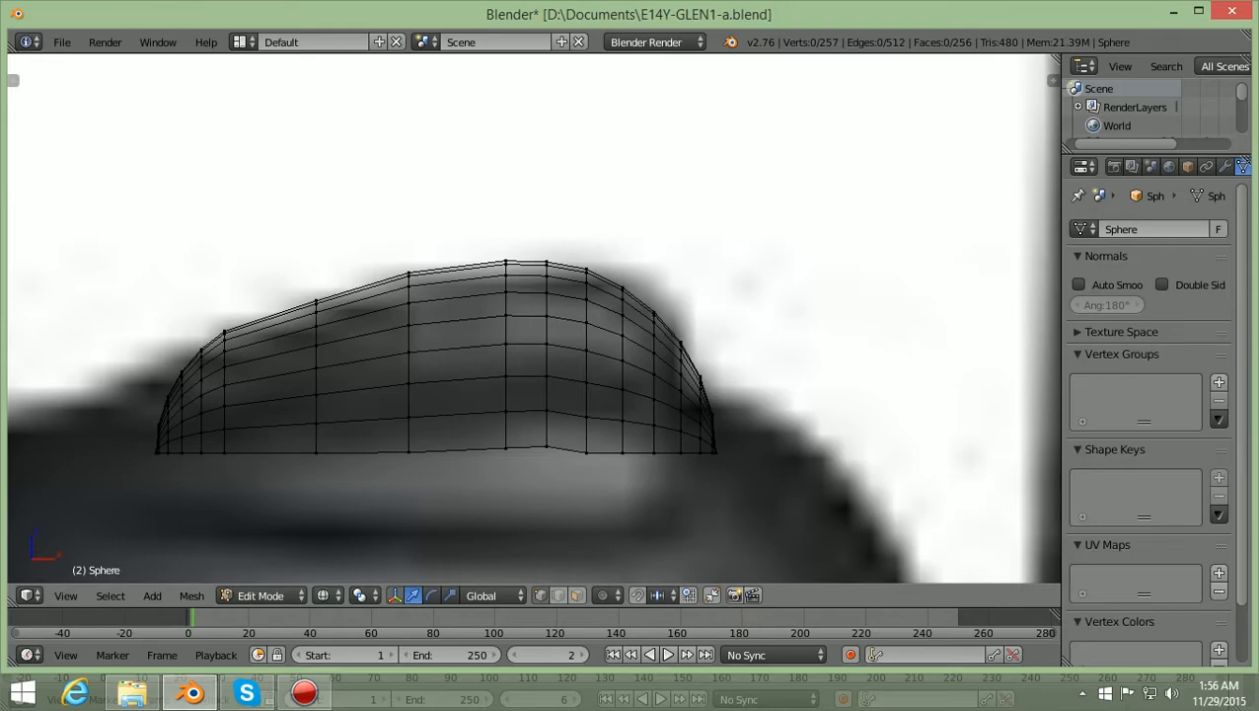
Move the two bottom vertices of the ring just forward of the peak down about 0.004 along Z
key("b")
left_click_drag(524, 425, 554, 472)
key("g")
key("z")
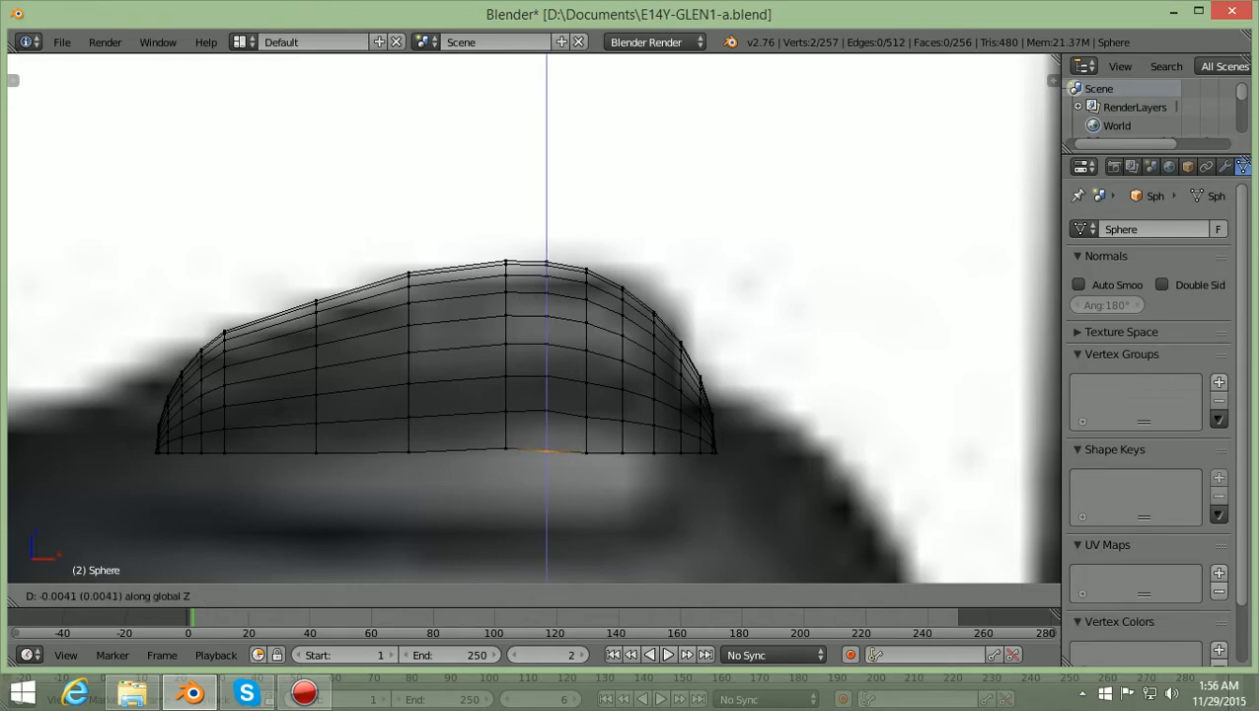
key("Return")
key("a")
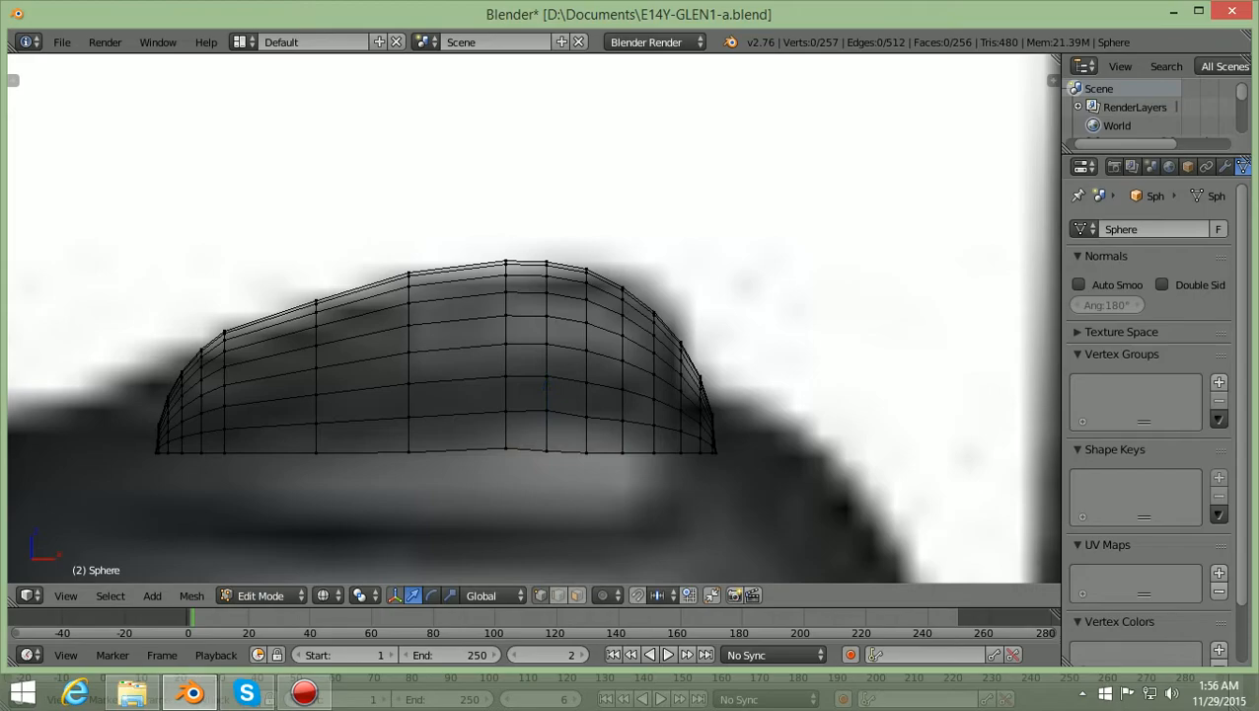
Box-select the row of vertices along the teardrop's bottom edge
scroll(534, 318, "down", 3, "ctrl")
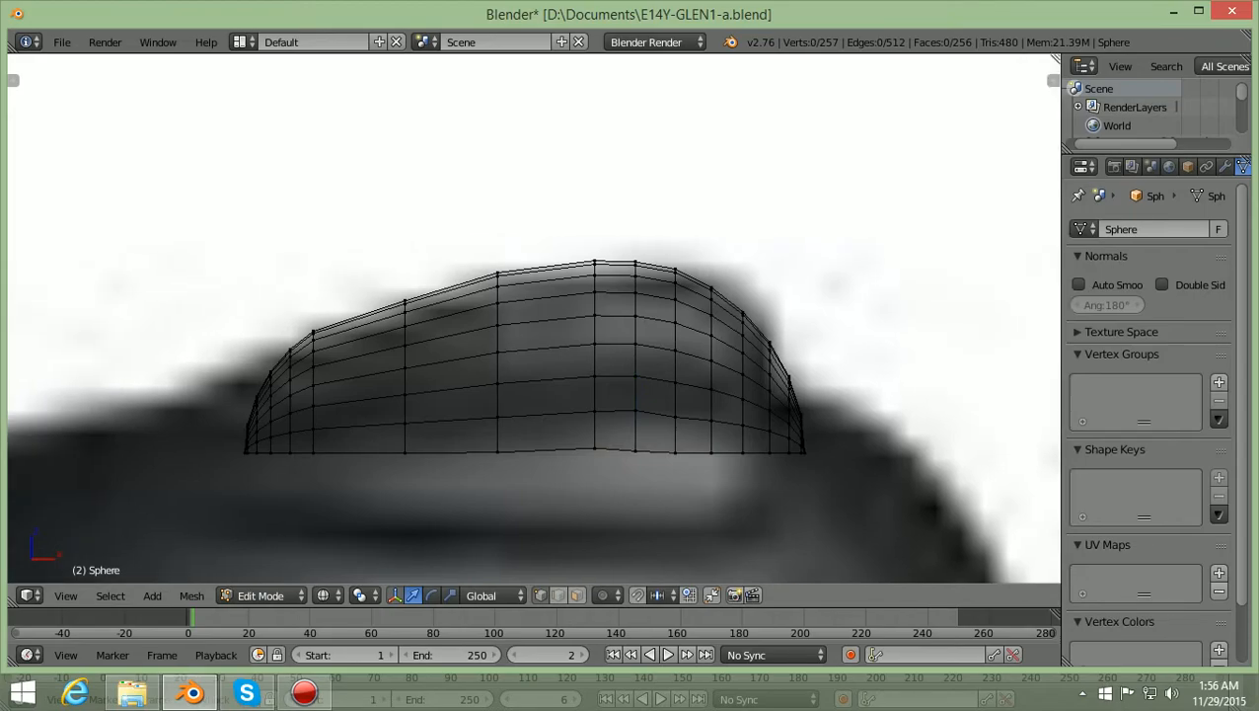
scroll(534, 318, "down", 4, "shift")
scroll(534, 317, "up", 2)
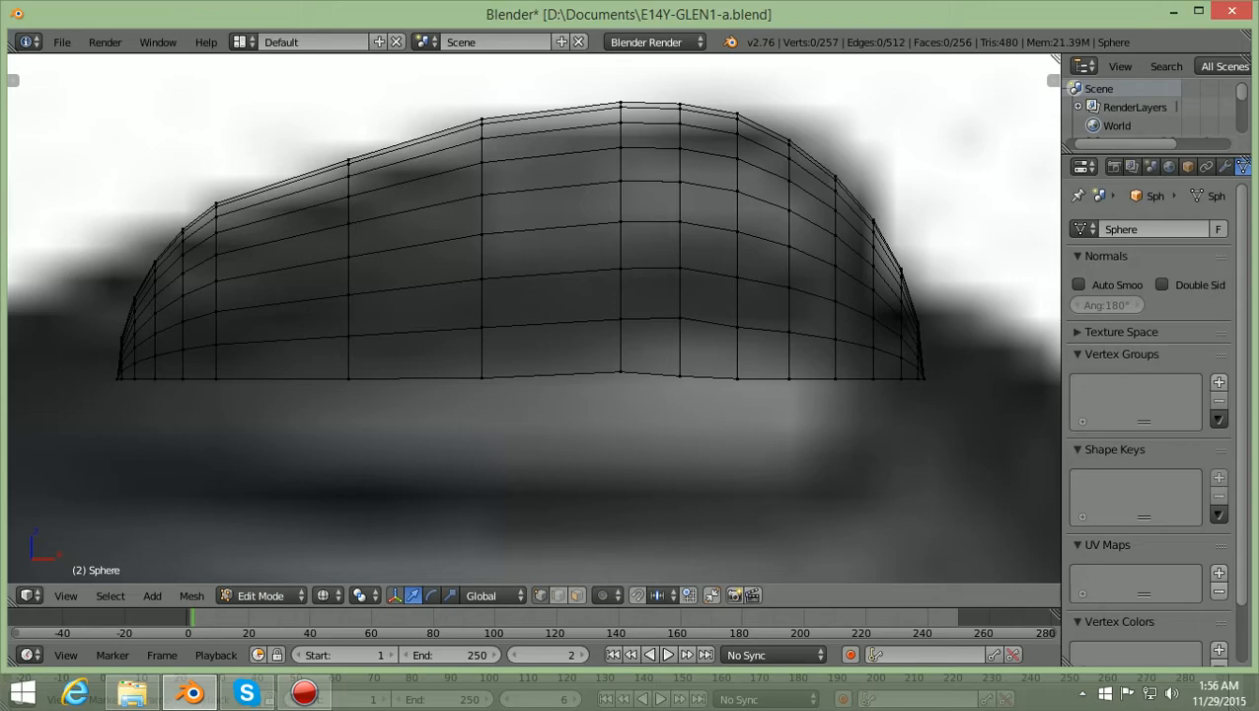
key("b")
left_click_drag(75, 395, 951, 374)
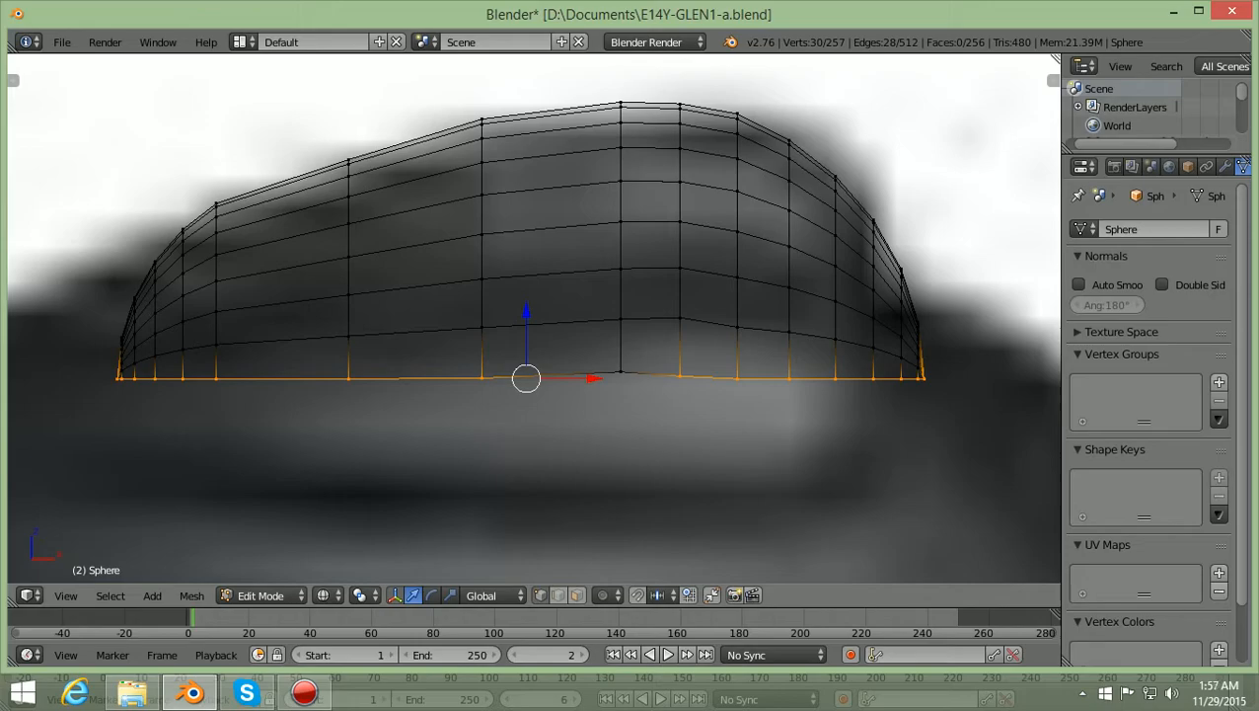
Switch between solid and wireframe shading and re-enter Edit Mode to restore the teardrop's wireframe display
key("3")
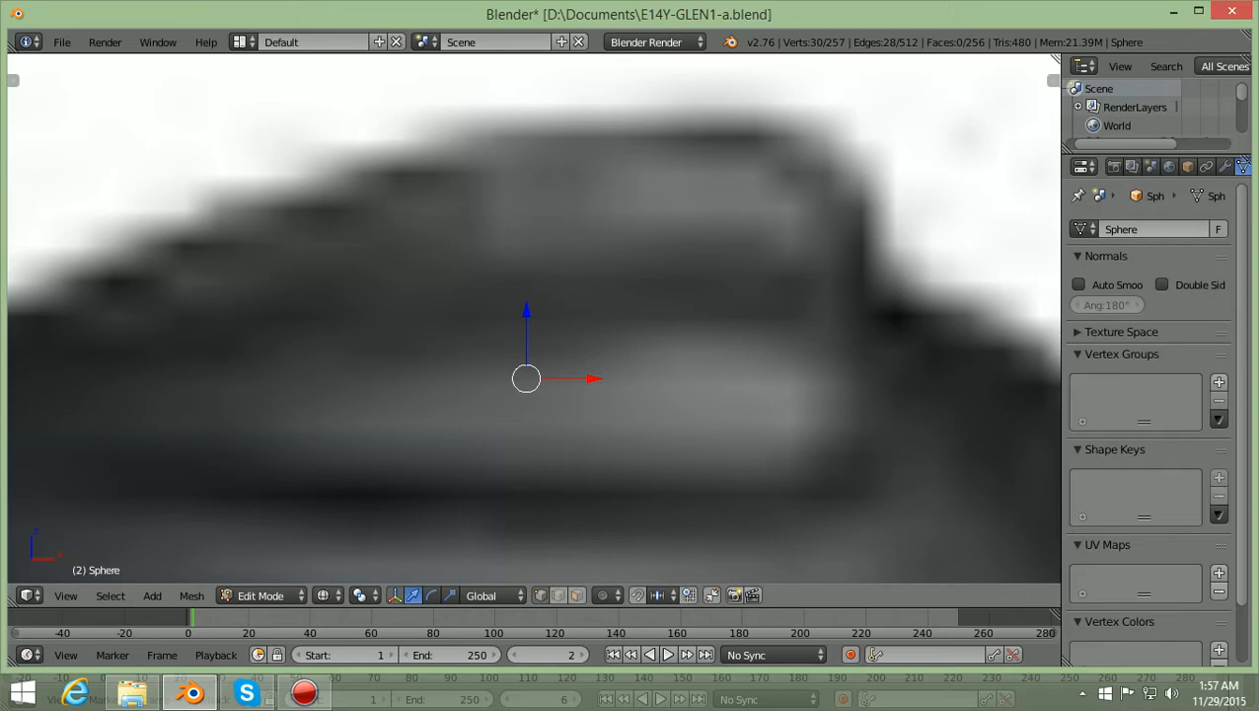
key("z")
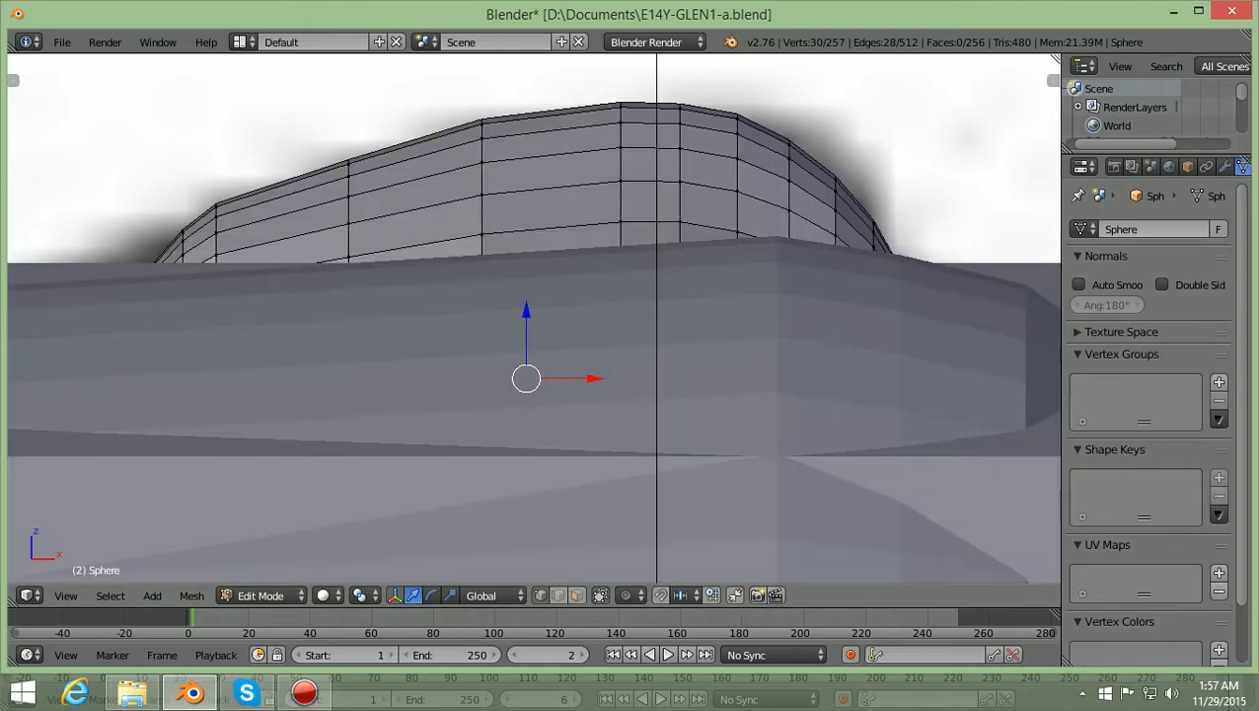
key("z")
key("z")
key("z")
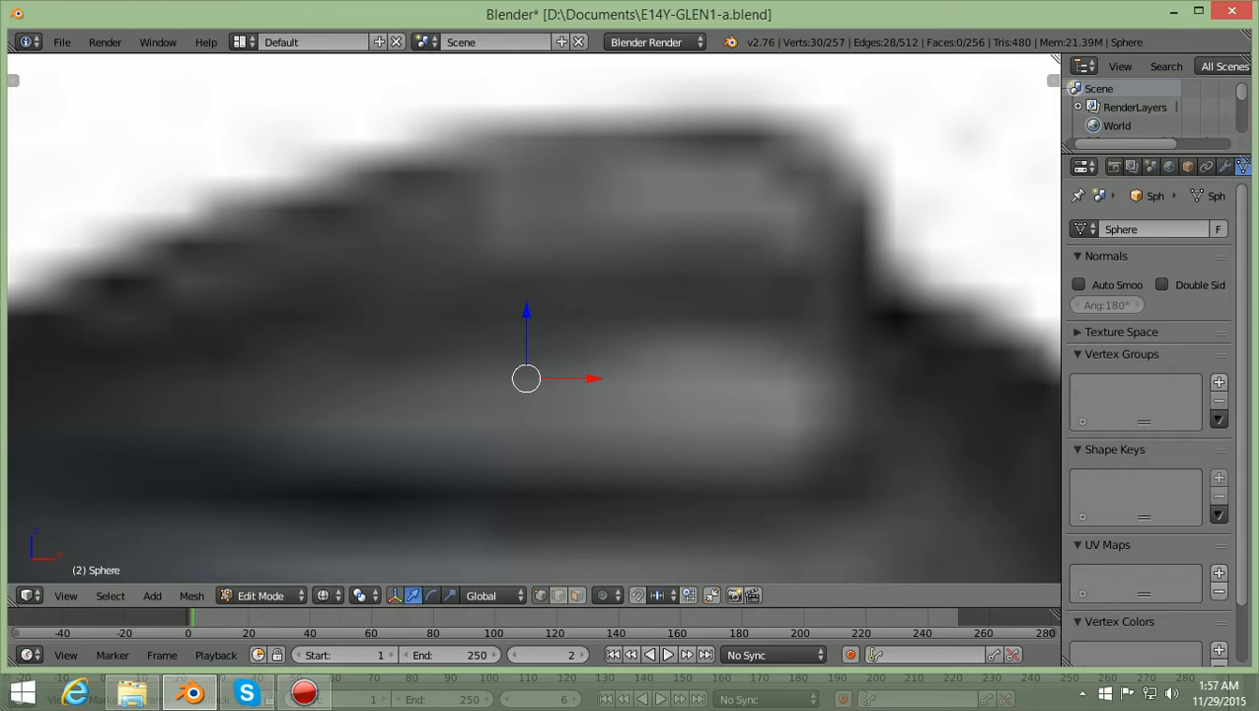
left_click(260, 595)
left_click(253, 570)
key("z")
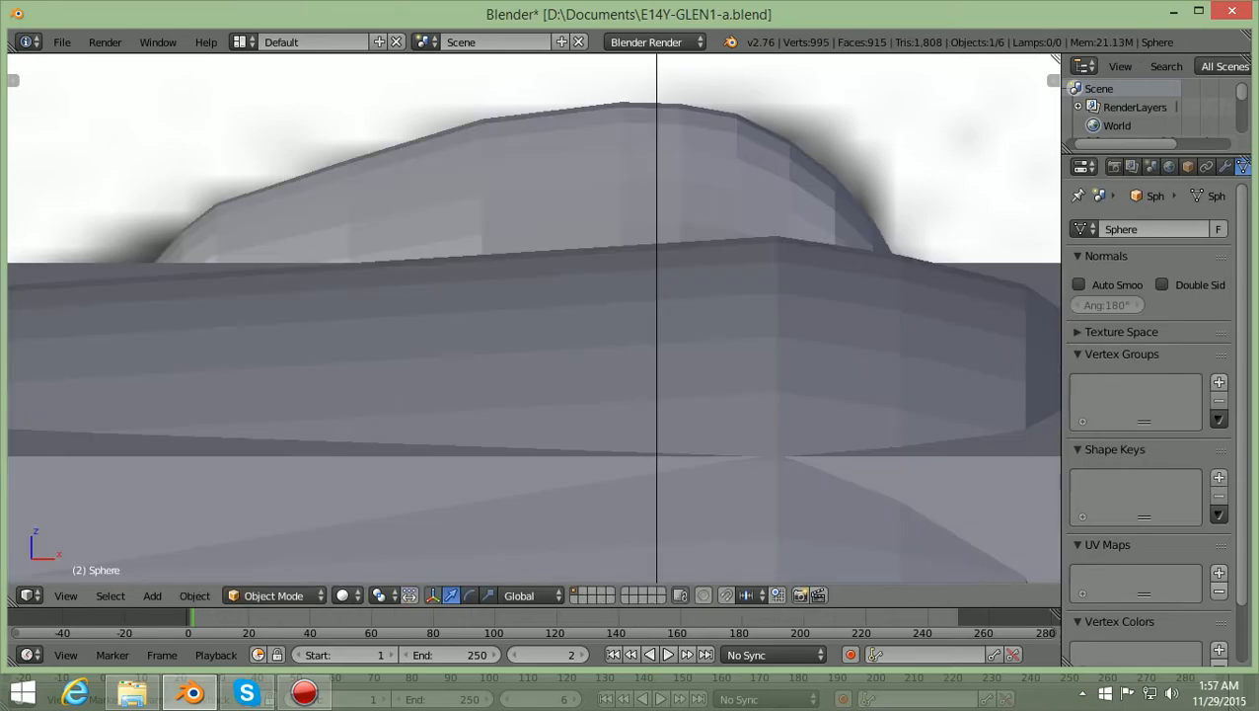
right_click(582, 181)
key("z")
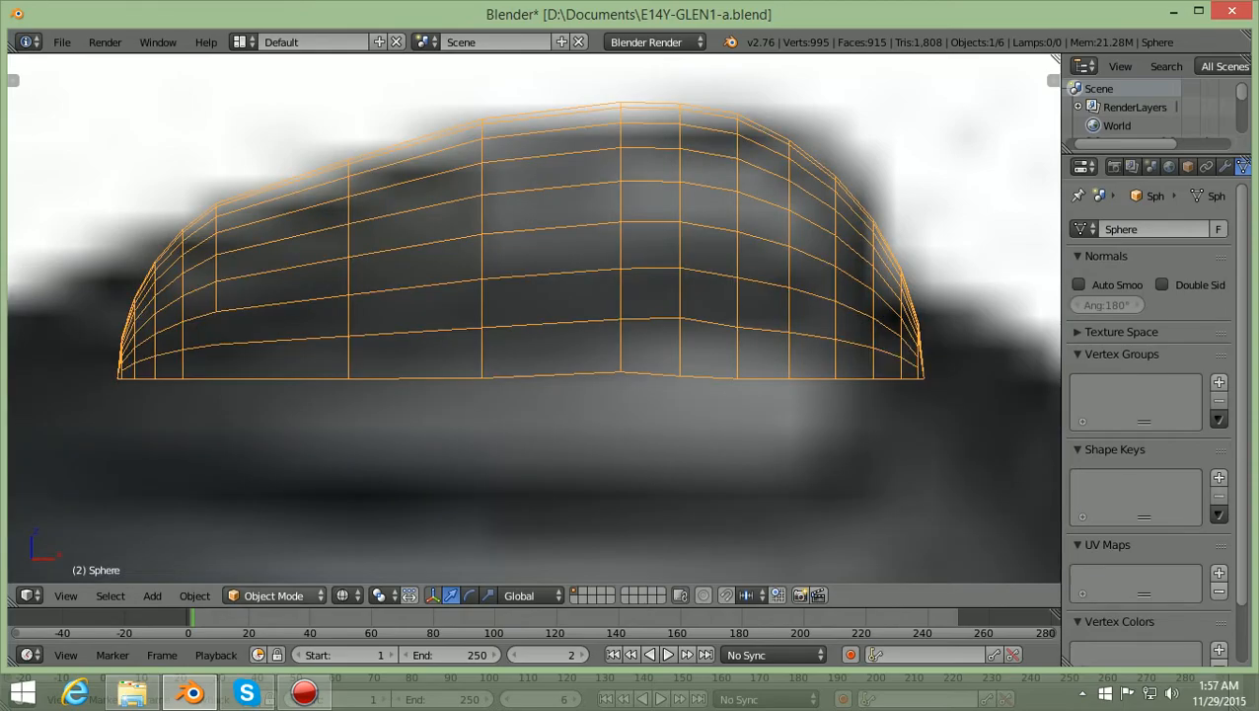
left_click(274, 595)
left_click(271, 550)
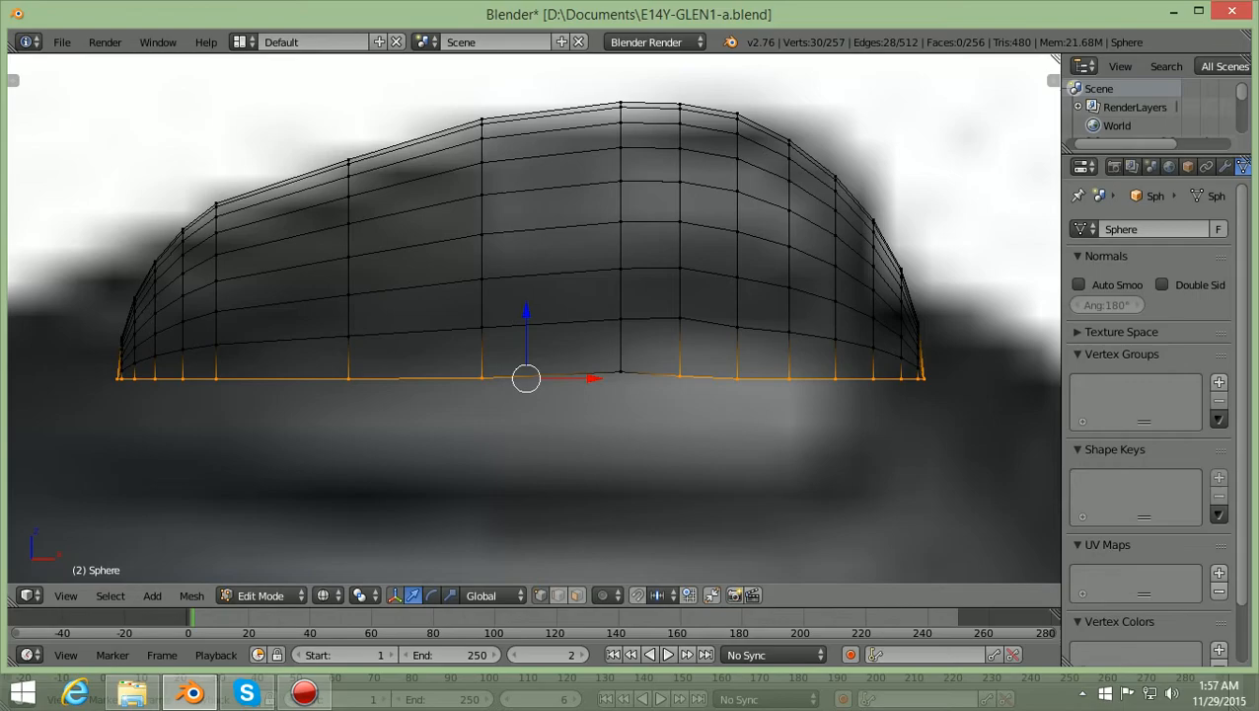
Add the remaining bottom-edge vertices to the selection and flatten the teardrop's base by scaling to 0 along Z
key("b")
left_click_drag(579, 438, 631, 351)
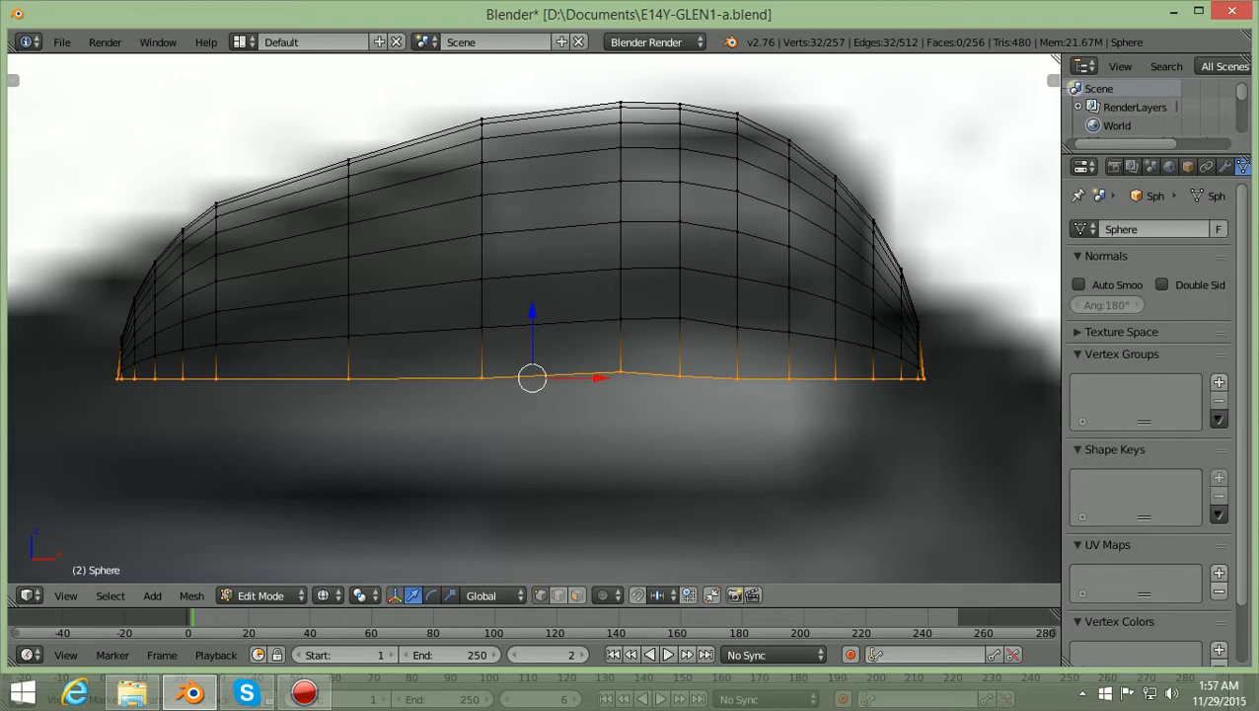
key("s")
key("z")
type("0")
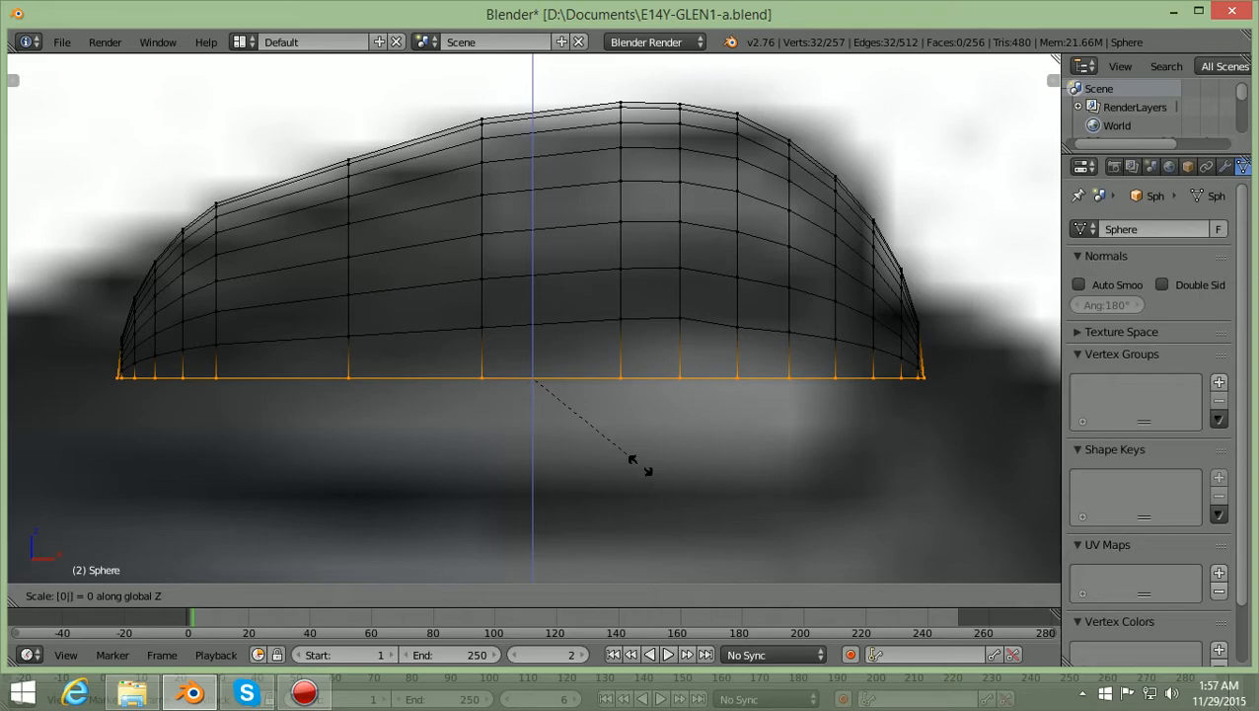
key("Return")
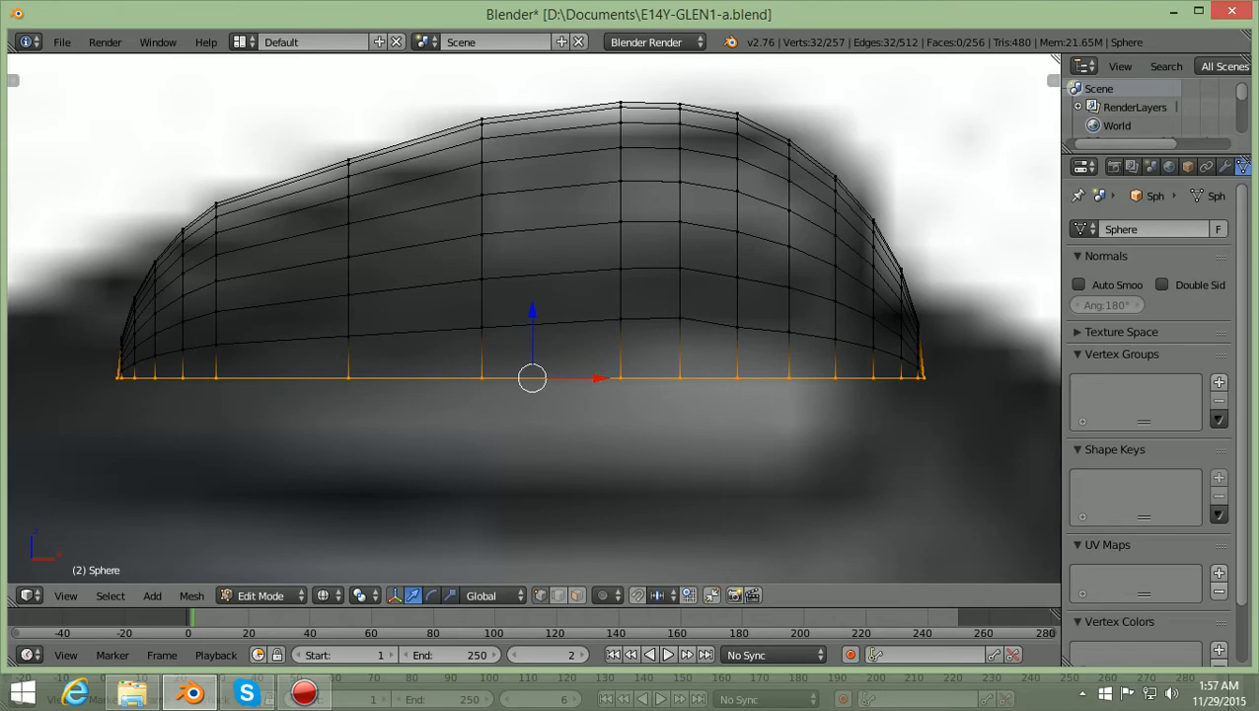
key("a")
Box-select the whole teardrop mesh and return to Object Mode
scroll(533, 316, "down", 4)
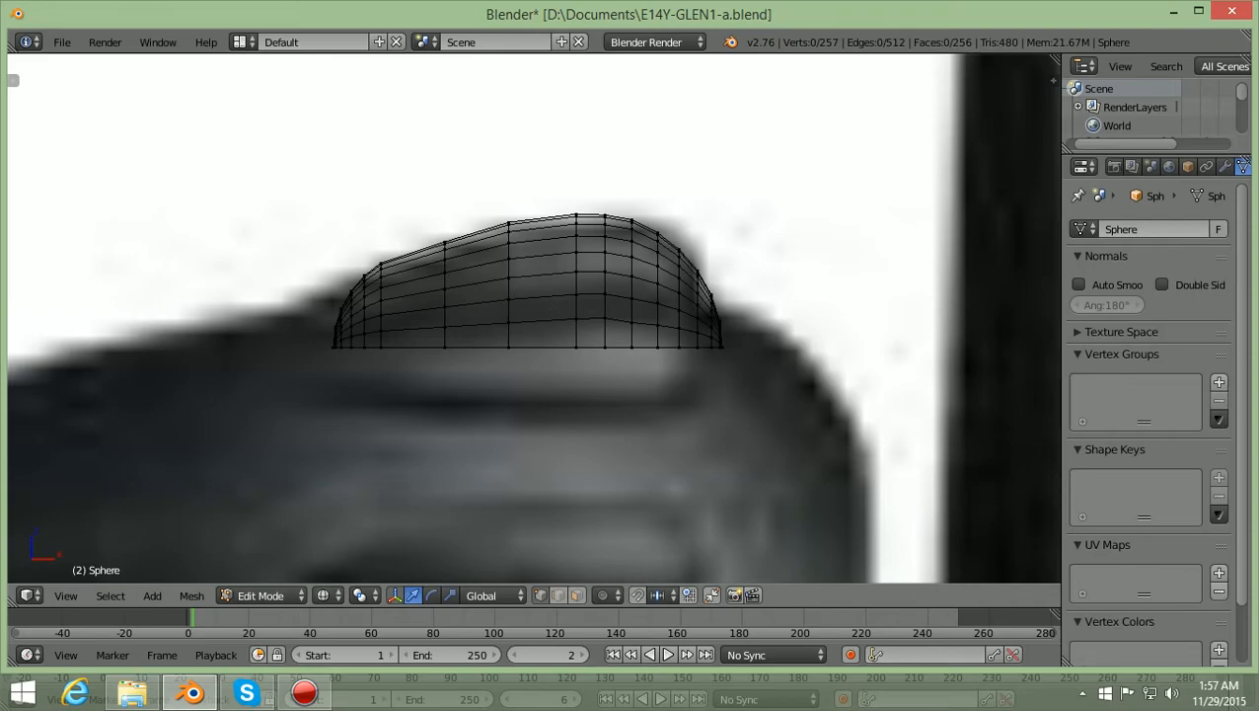
key("b")
mouse_move(314, 444)
left_mouse_down()
mouse_move(607, 186)
mouse_move(820, 183)
left_mouse_up()
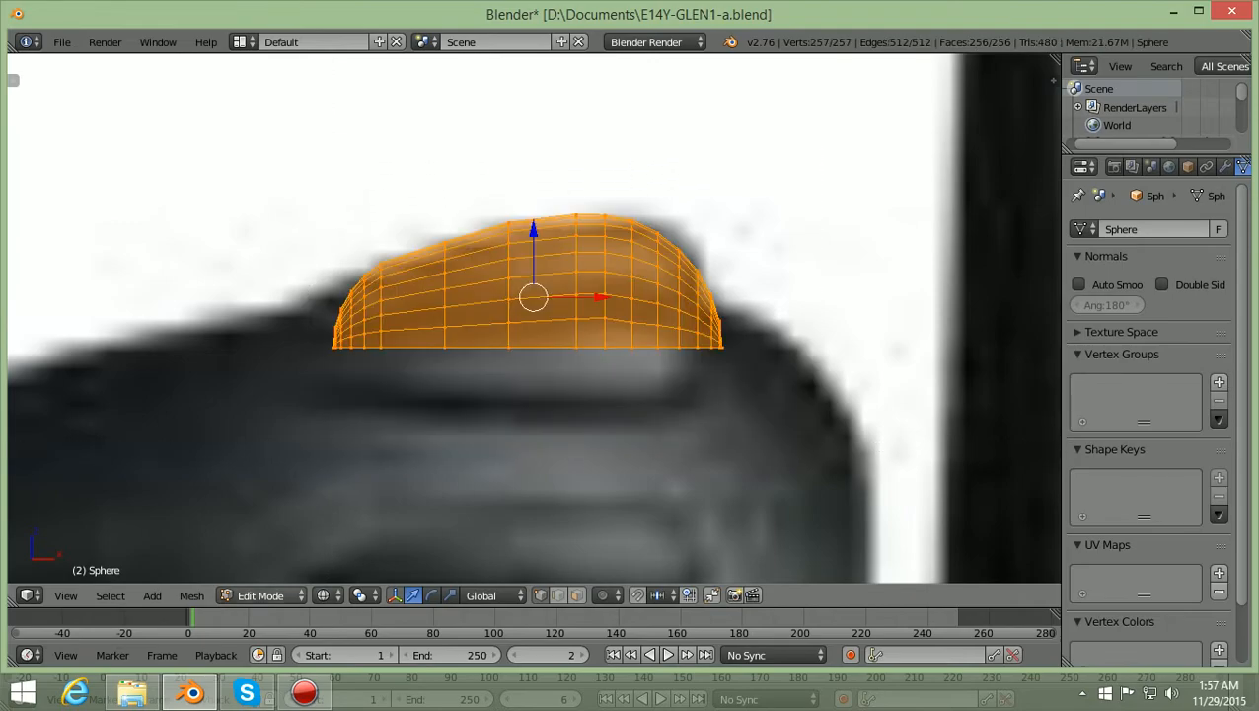
left_click(260, 595)
left_click(271, 574)
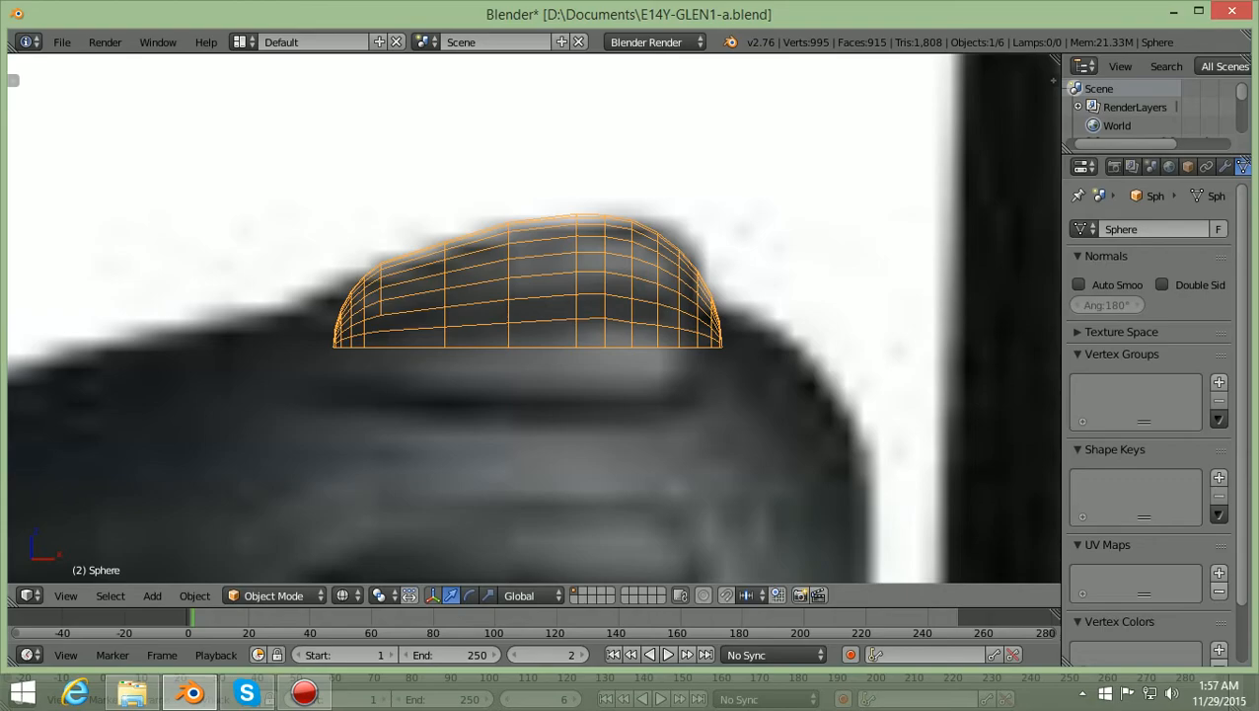
Examine the teardrop's fit on the cowling against the engine reference from the right view, in both wireframe and solid shading
scroll(533, 316, "down", 5)
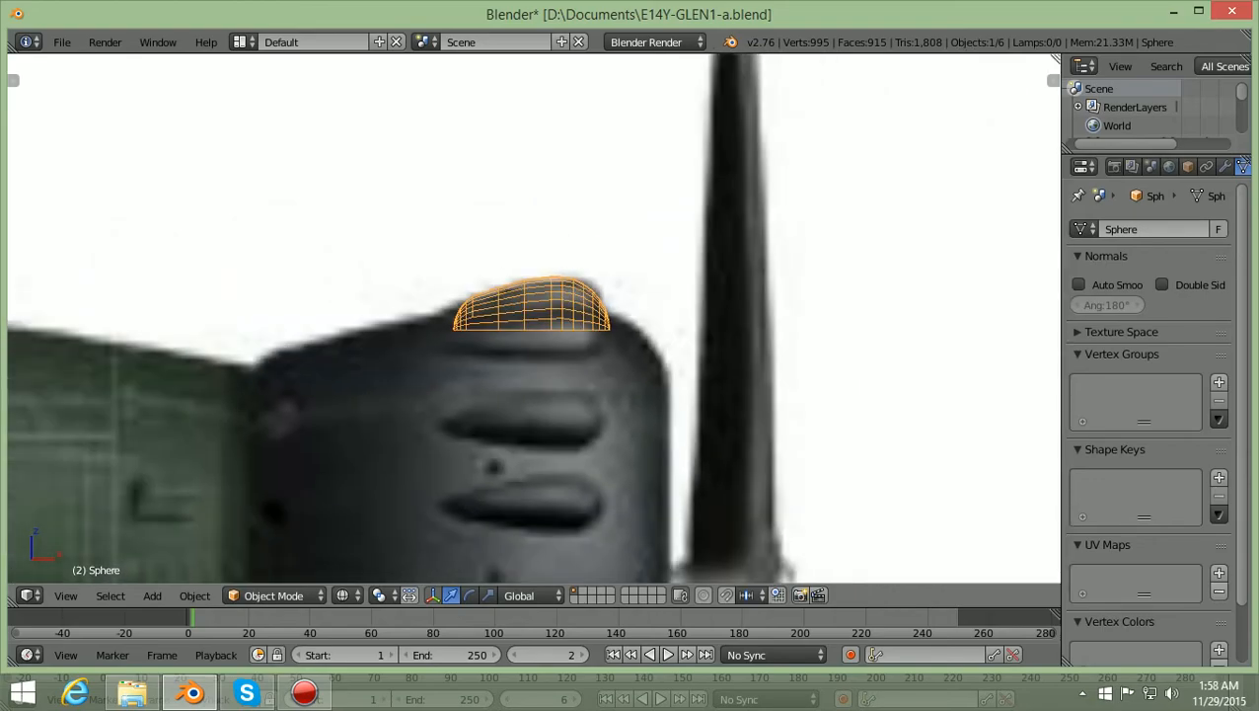
key("KP_3")
scroll(534, 318, "up", 4)
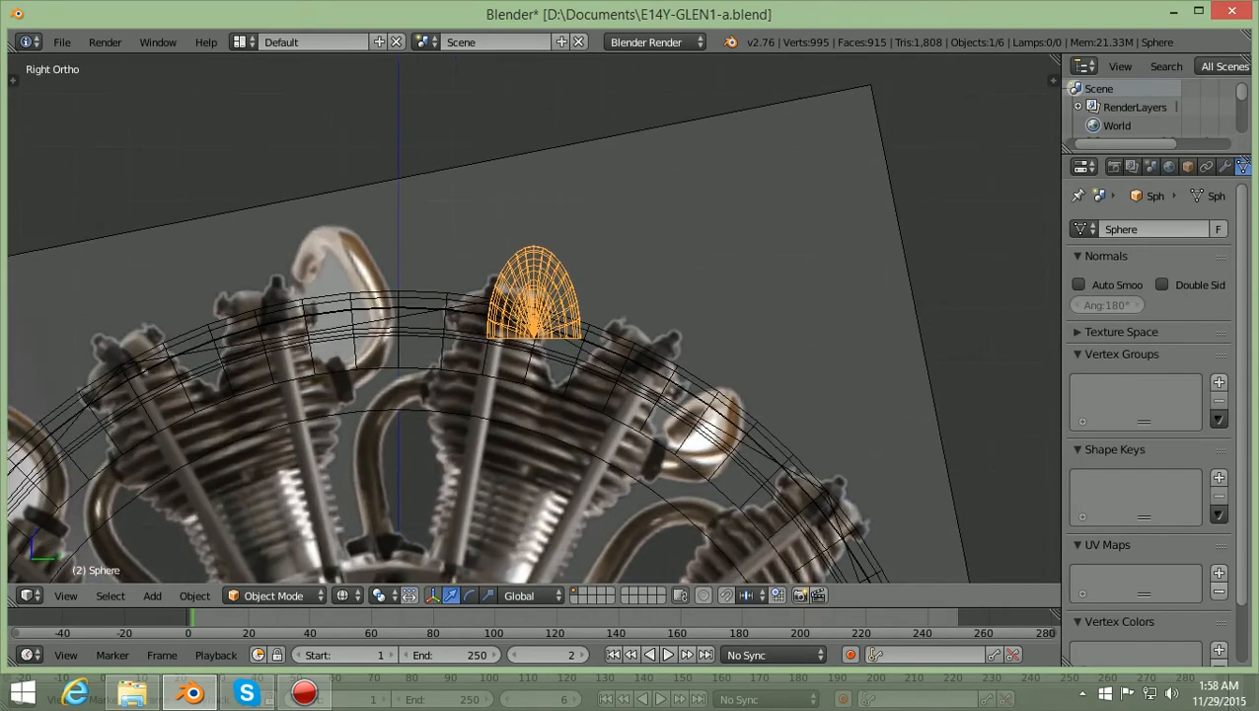
scroll(534, 318, "down", 7)
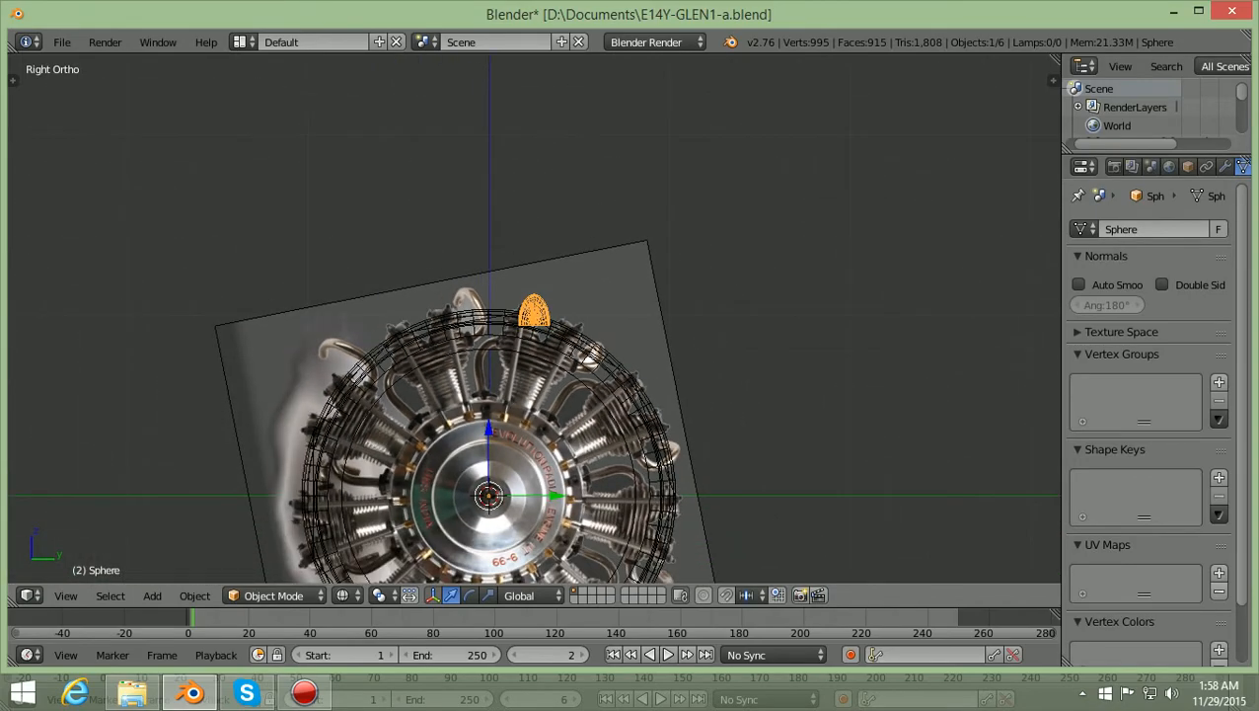
key("z")
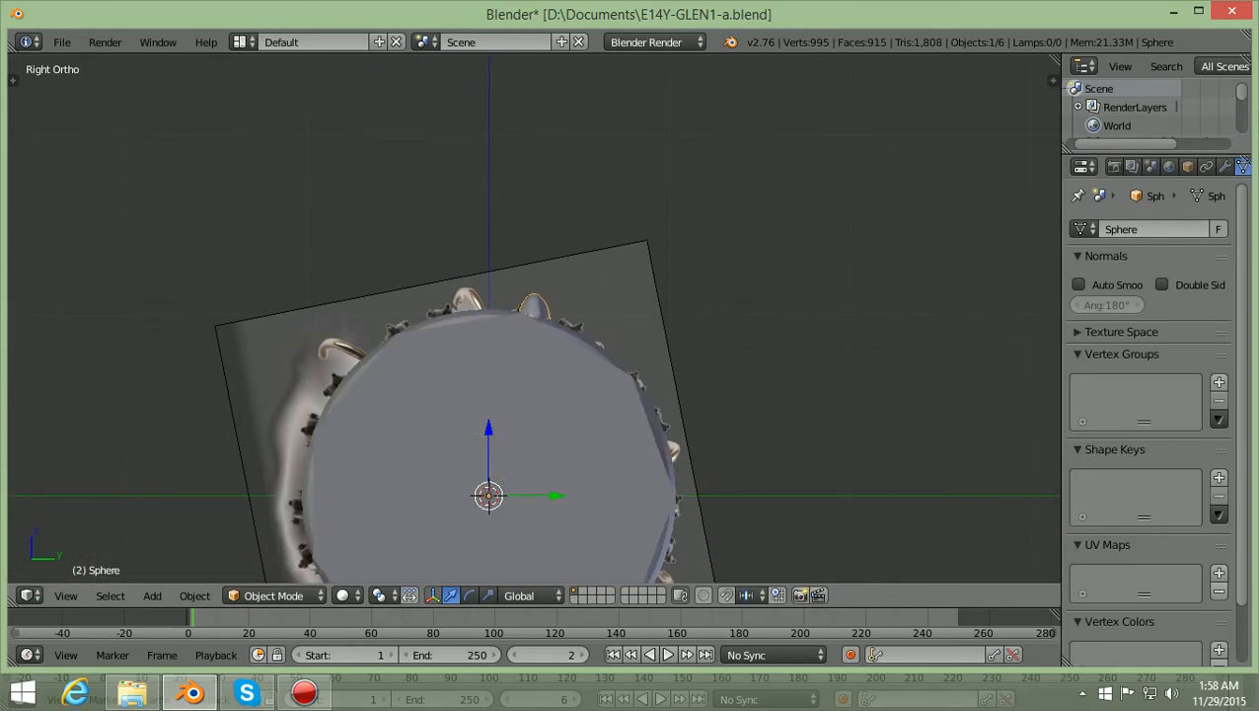
scroll(532, 316, "up", 10)
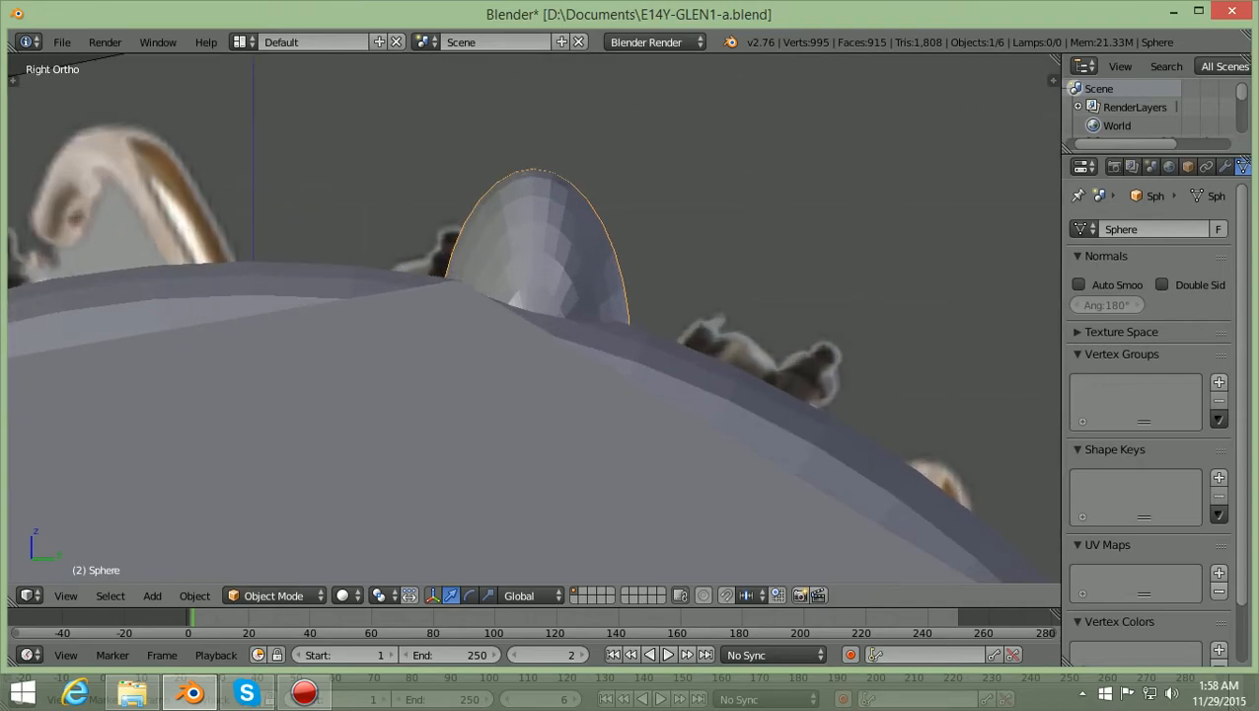
scroll(532, 315, "down", 8)
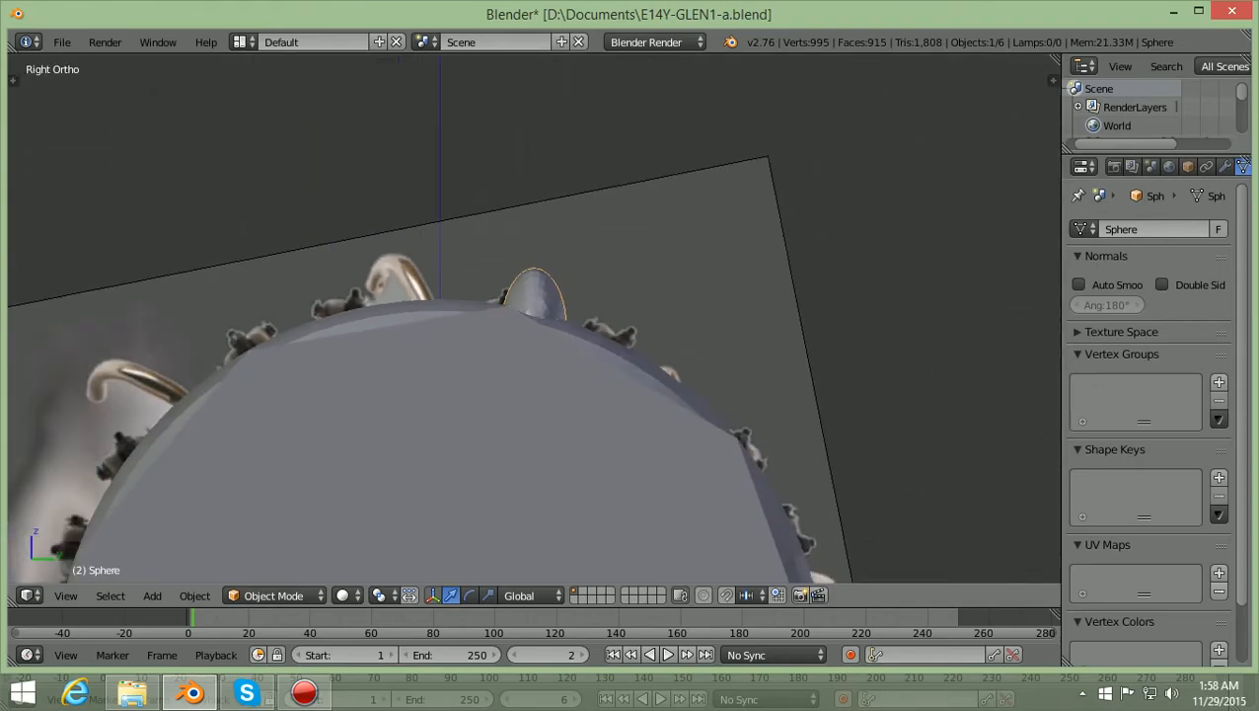
scroll(533, 321, "up", 2)
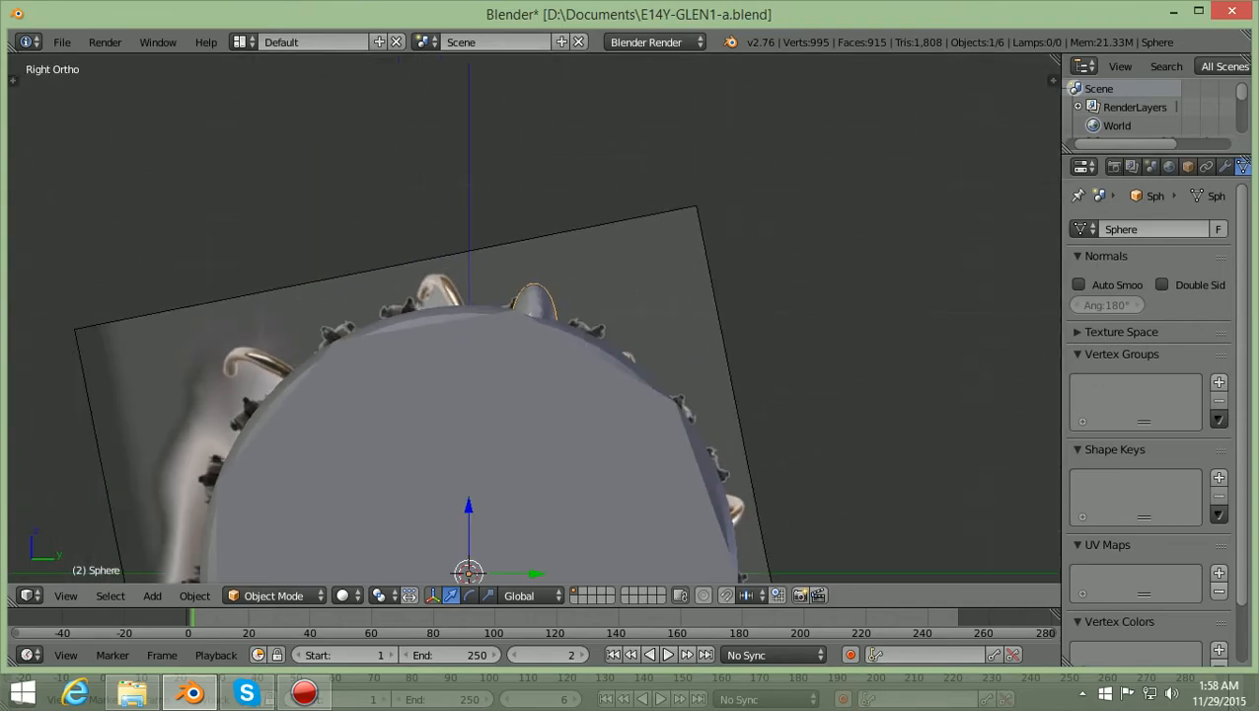
scroll(533, 306, "up", 2)
key("z")
scroll(533, 301, "up", 1)
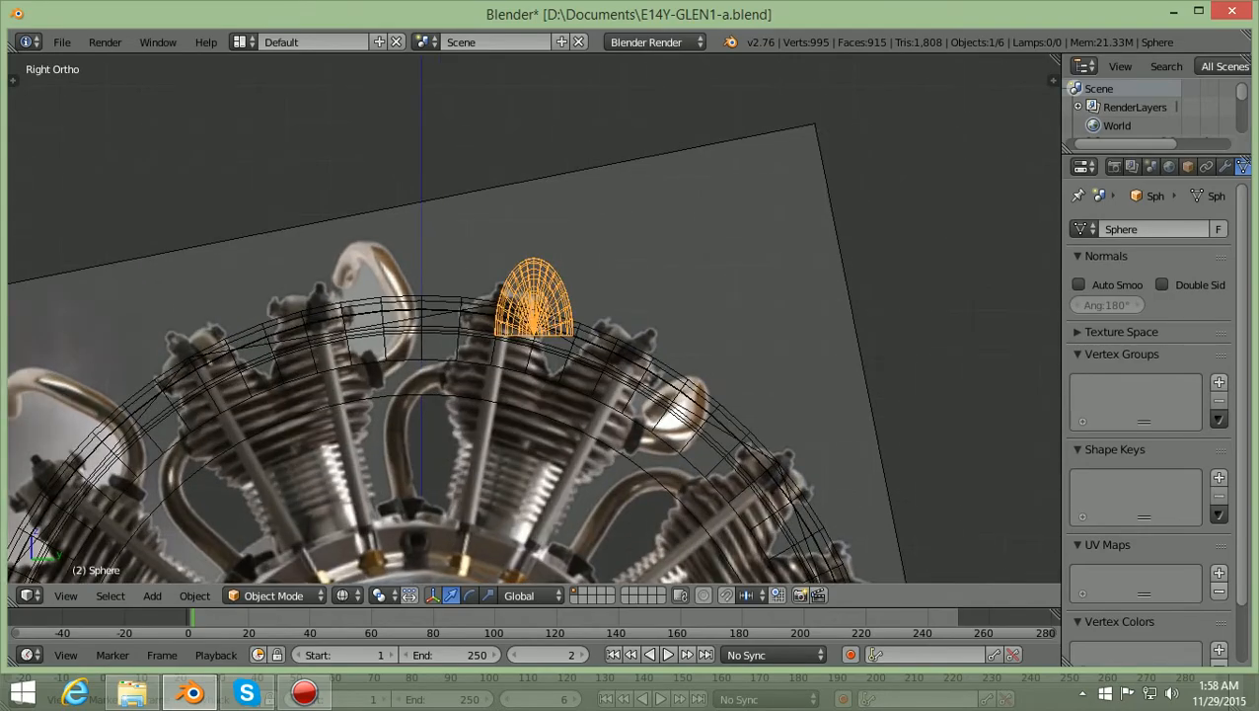
scroll(533, 306, "down", 6)
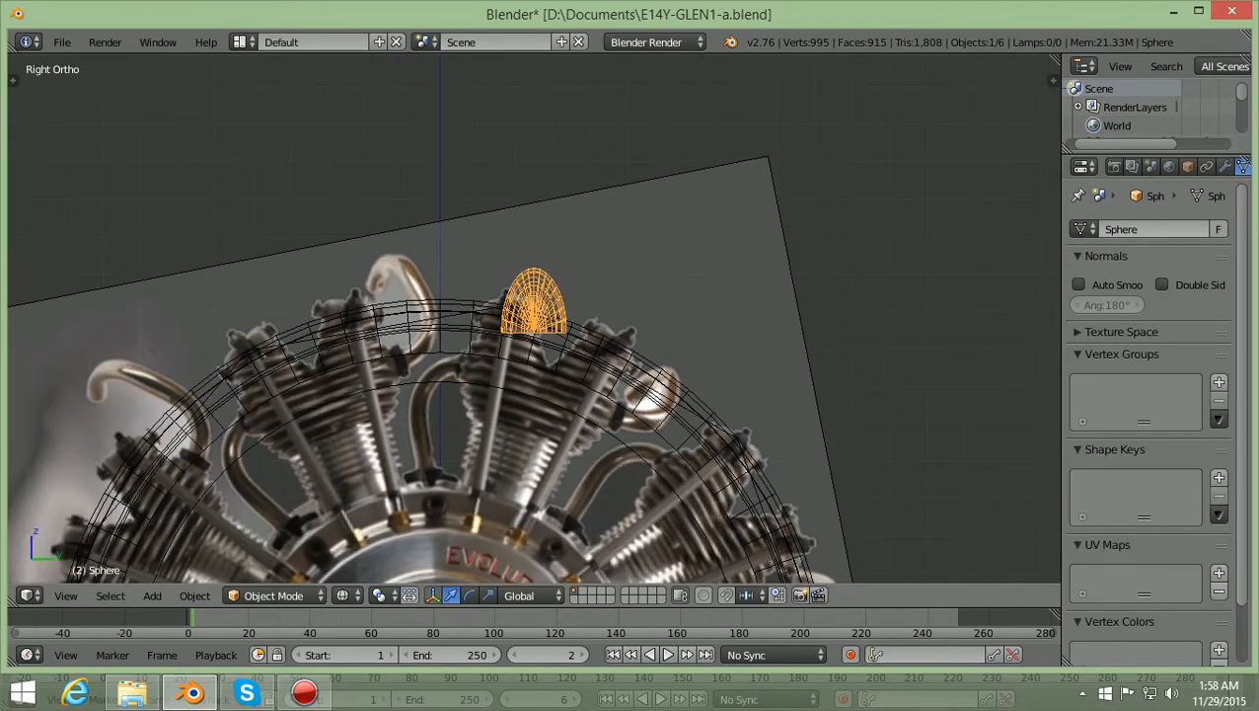
scroll(533, 311, "down", 3)
scroll(533, 310, "up", 2)
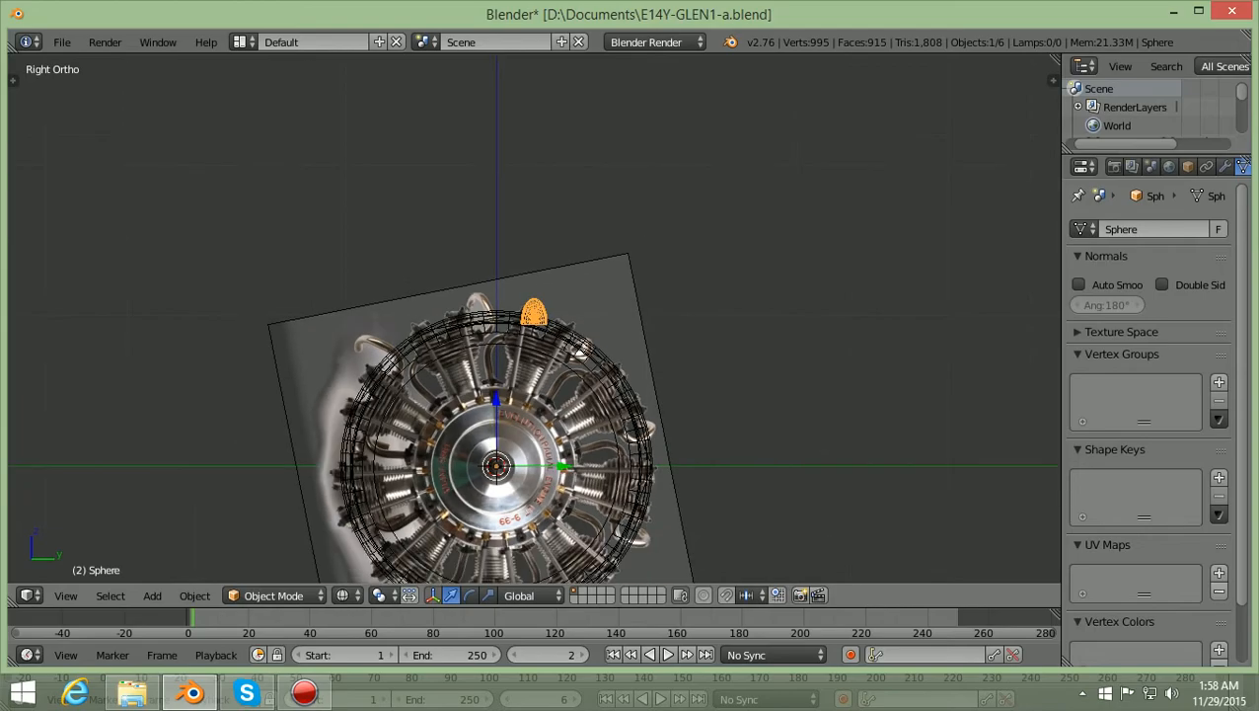
scroll(533, 311, "up", 1)
key("z")
scroll(533, 310, "up", 3)
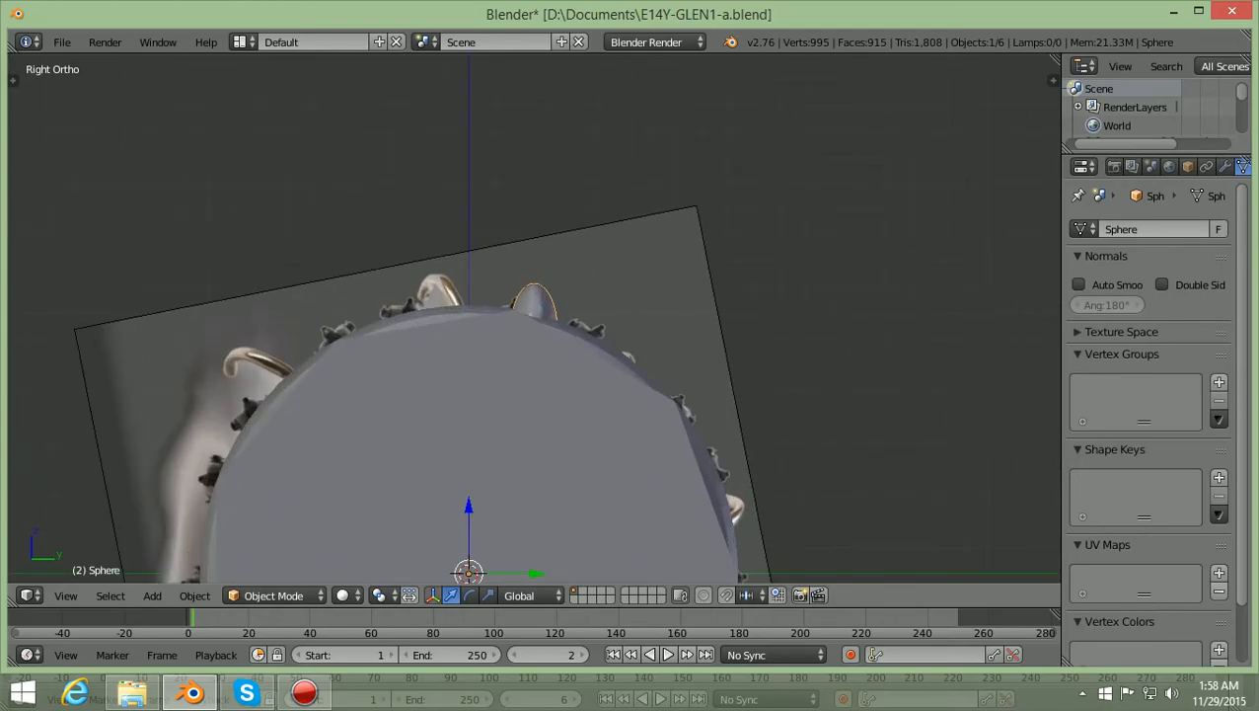
scroll(533, 315, "down", 8, "shift")
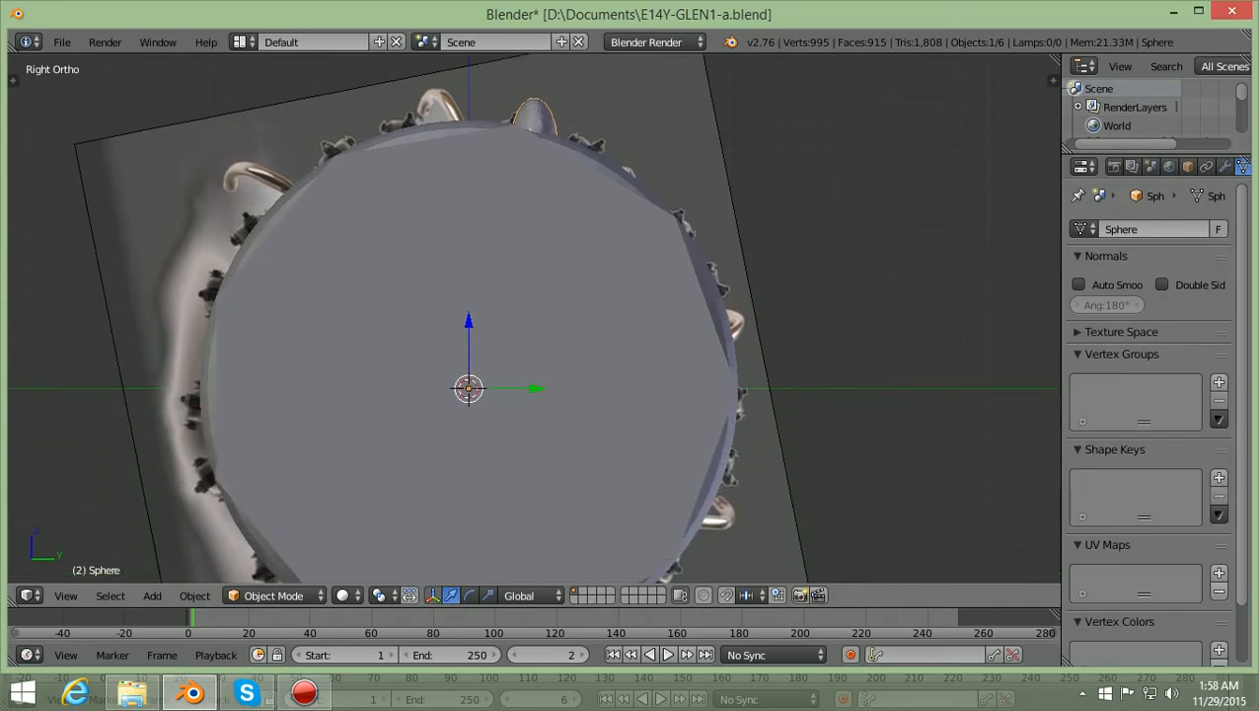
scroll(533, 316, "down", 2)
scroll(533, 315, "down", 2, "shift")
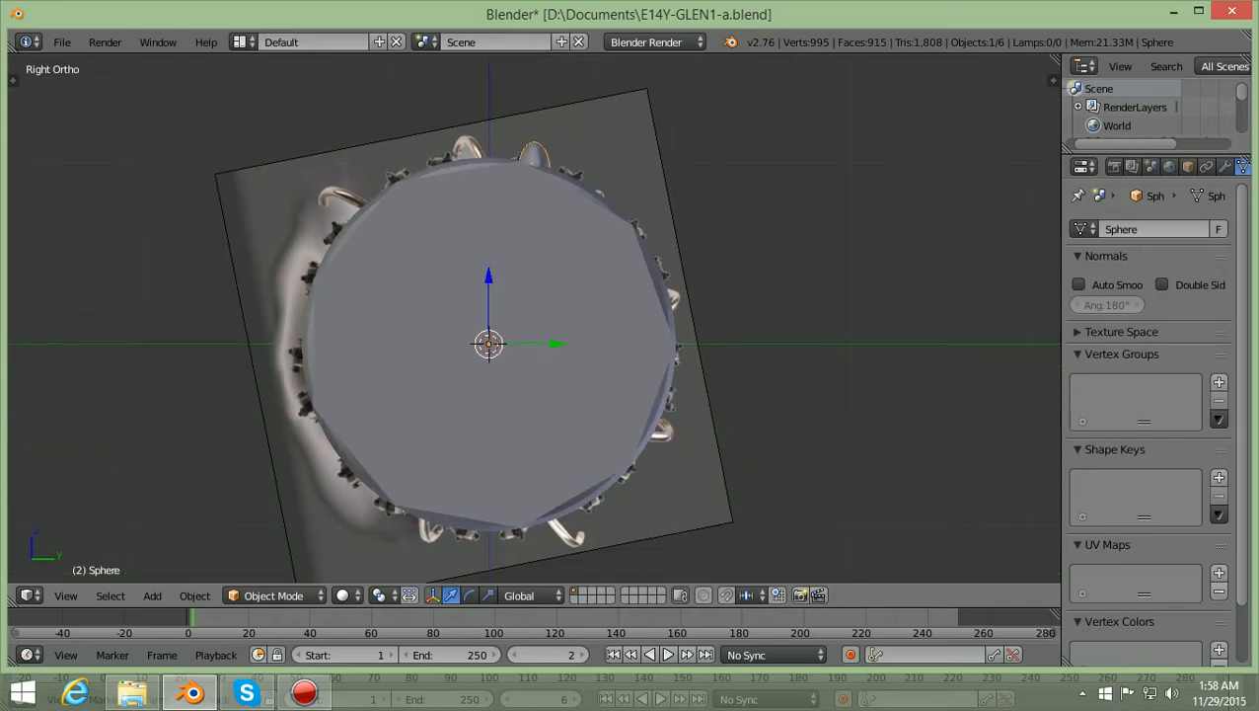
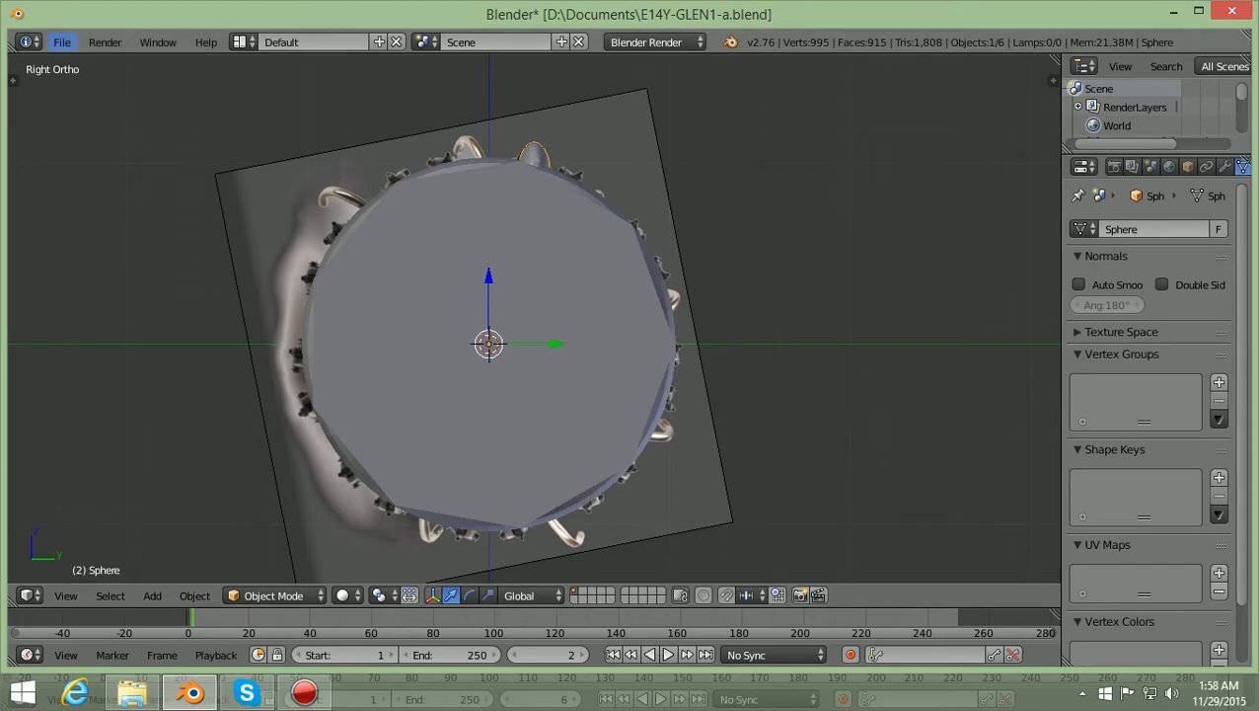
Save the project under the new file name E14Y-GLEN2a.blend in D:\Documents
left_click(61, 42)
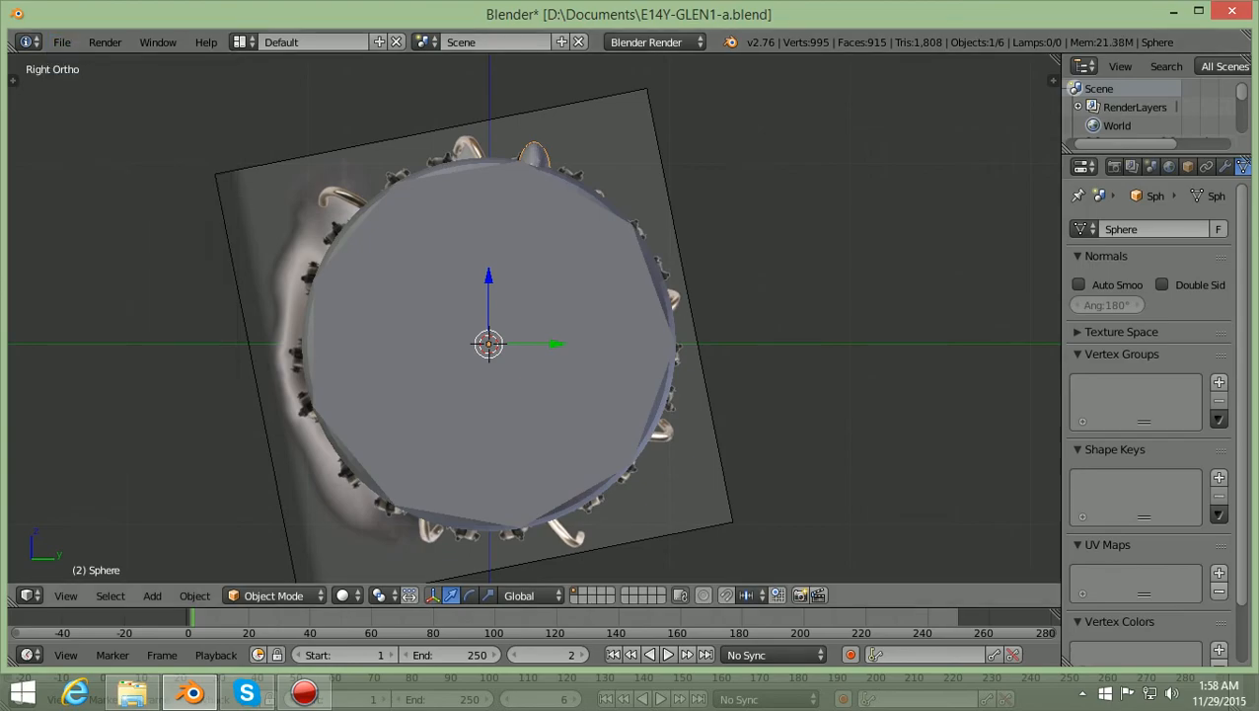
left_click(61, 42)
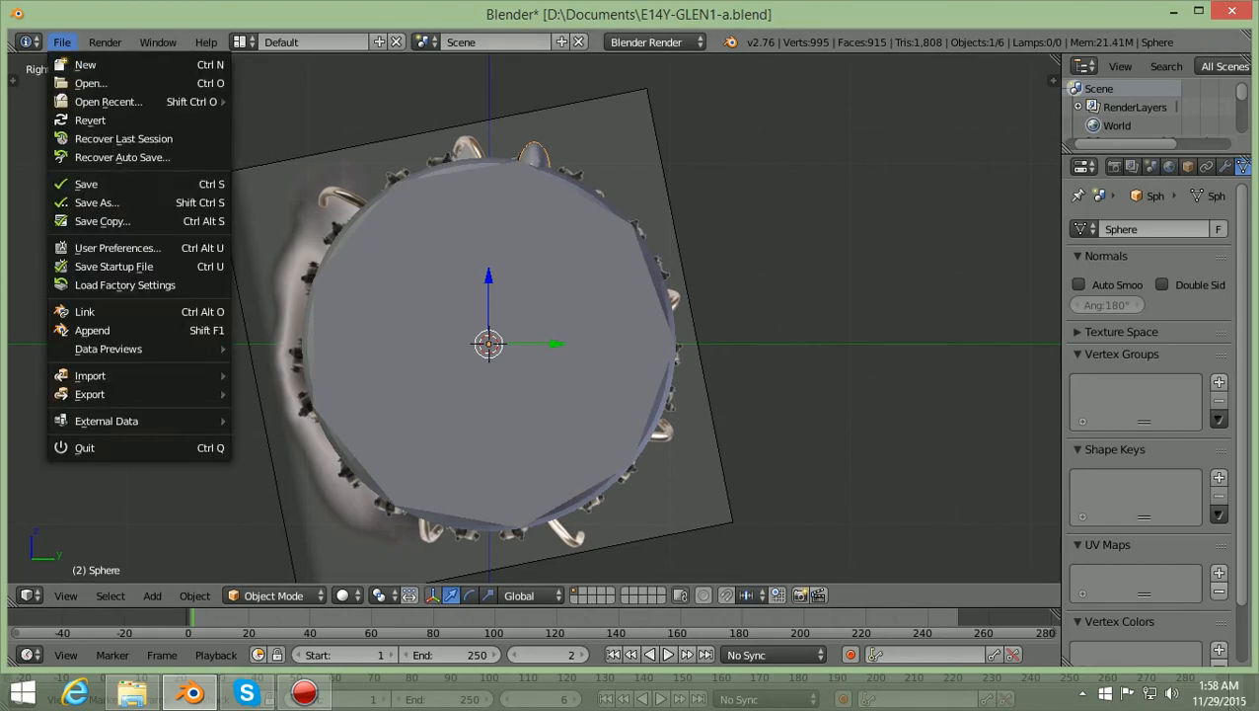
left_click(96, 202)
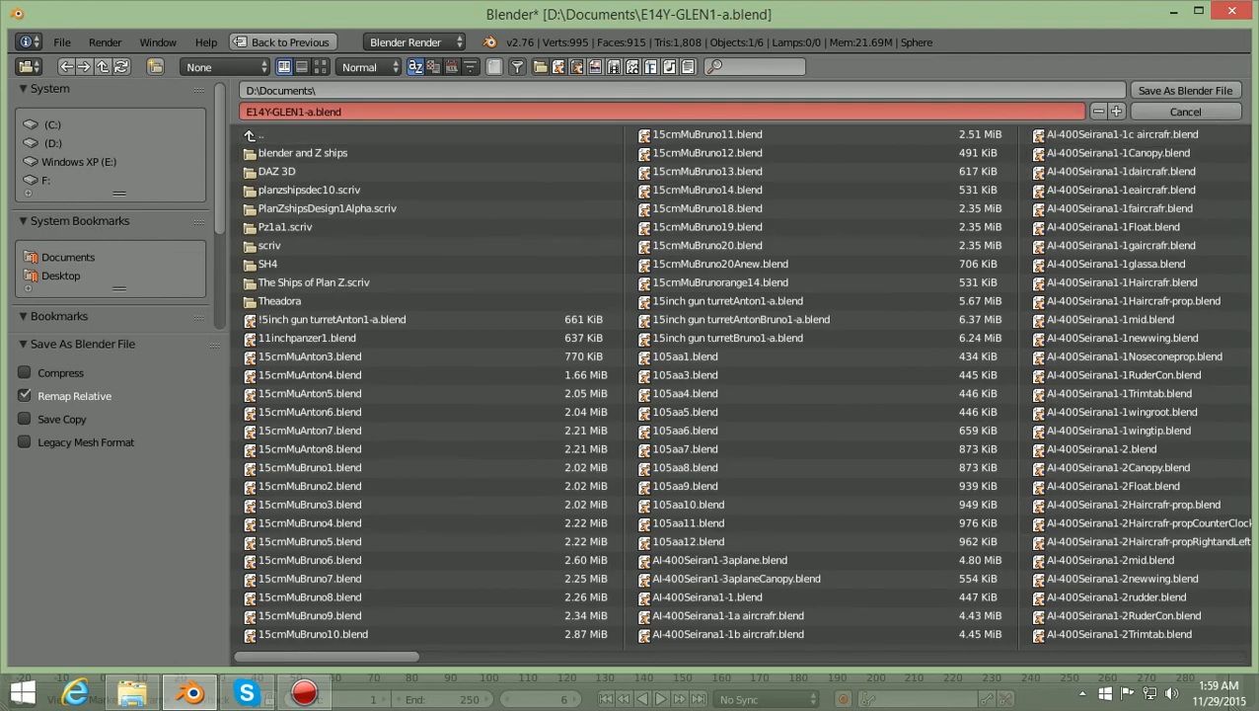
left_click(340, 111)
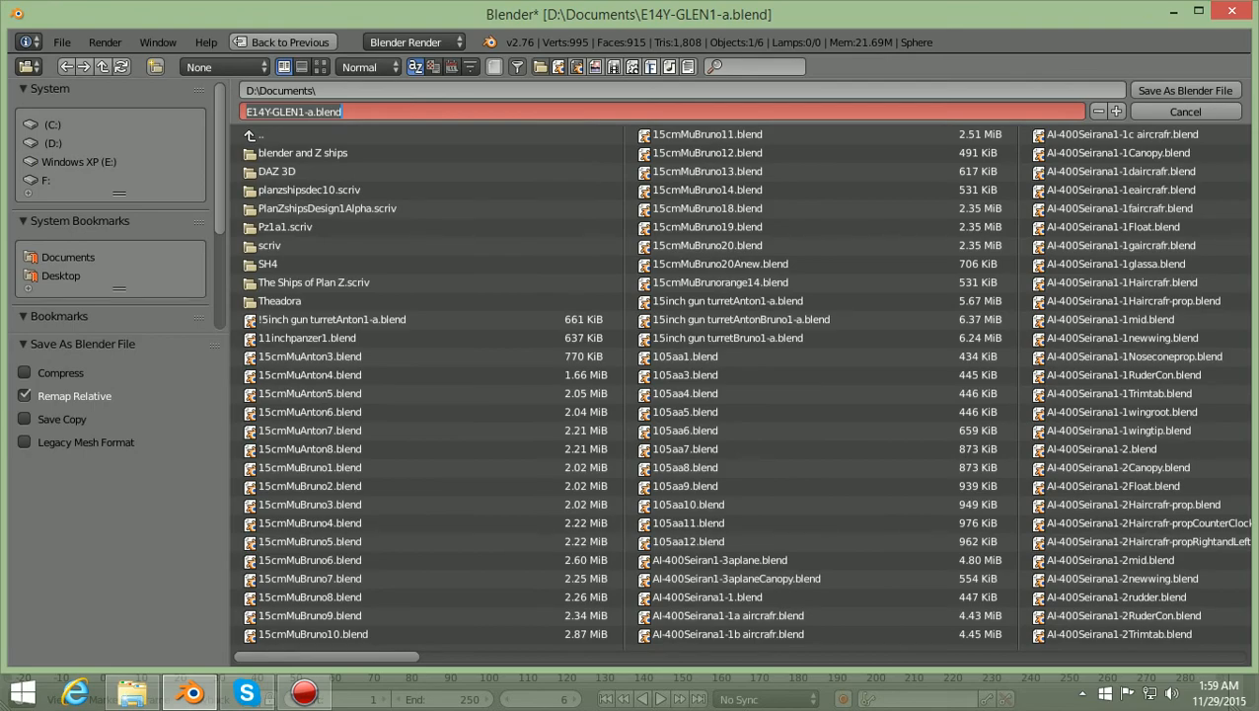
left_click(308, 111)
key("Delete")
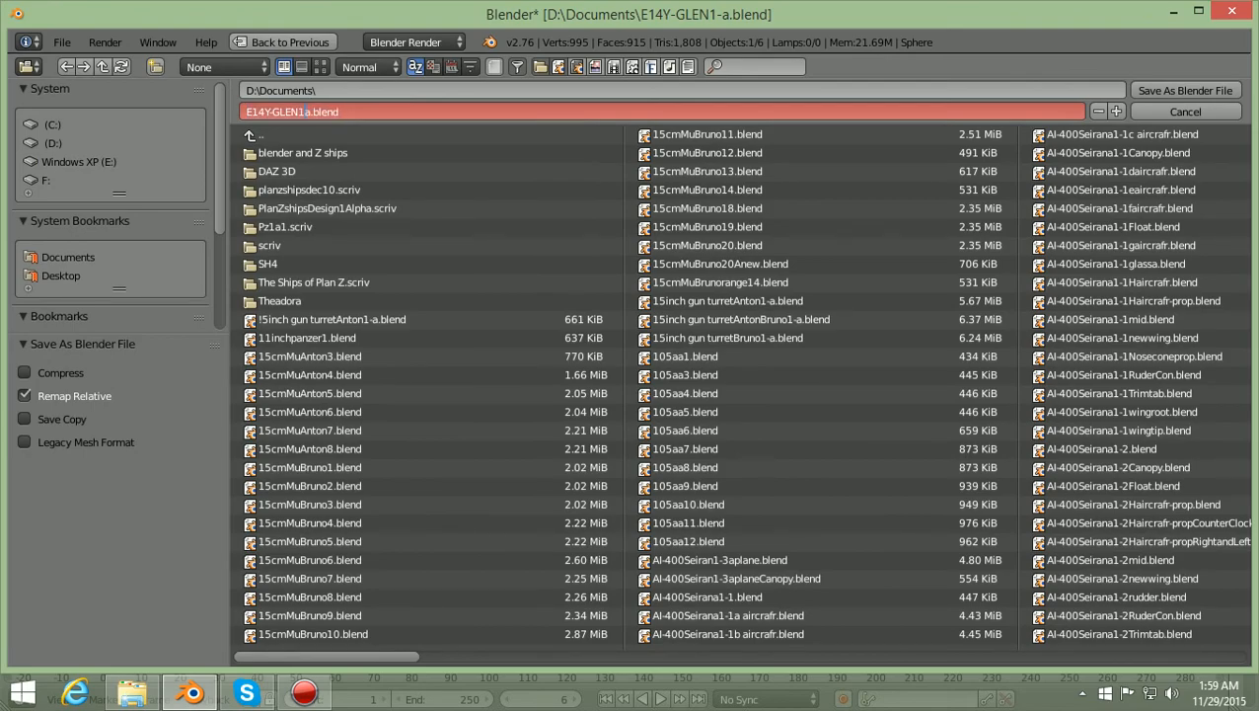
key("BackSpace")
type("2")
key("Return")
left_click(1185, 90)
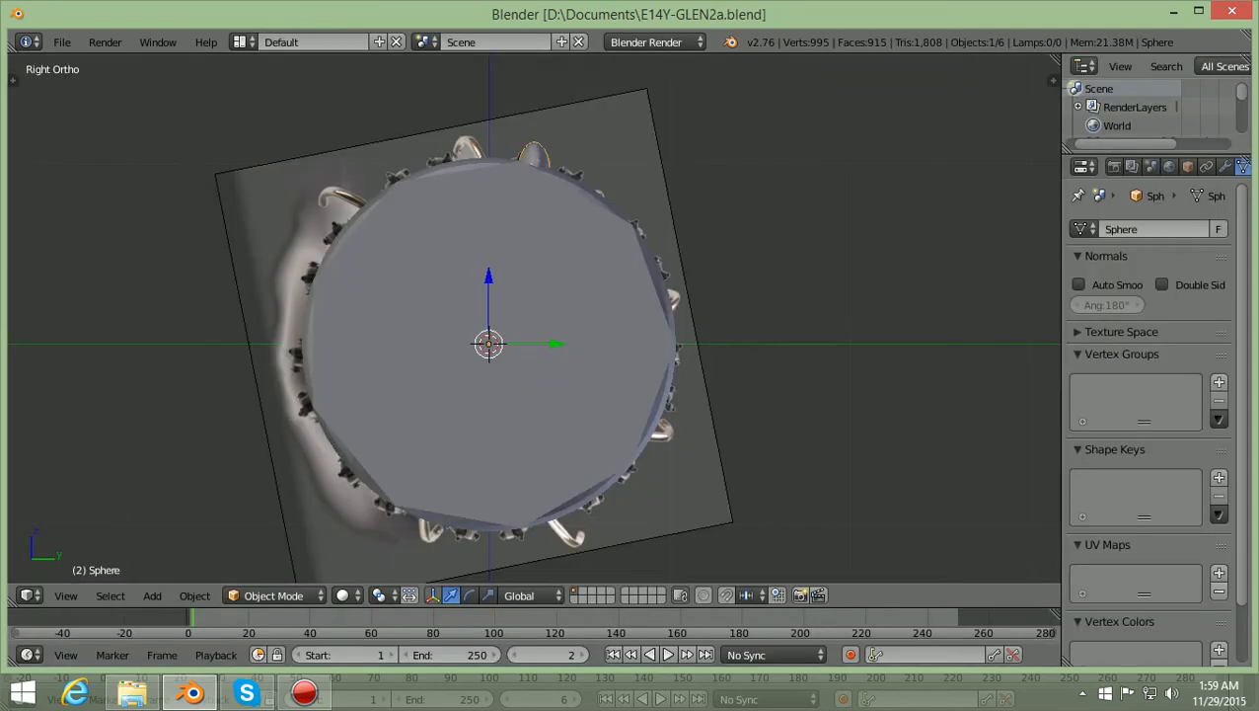